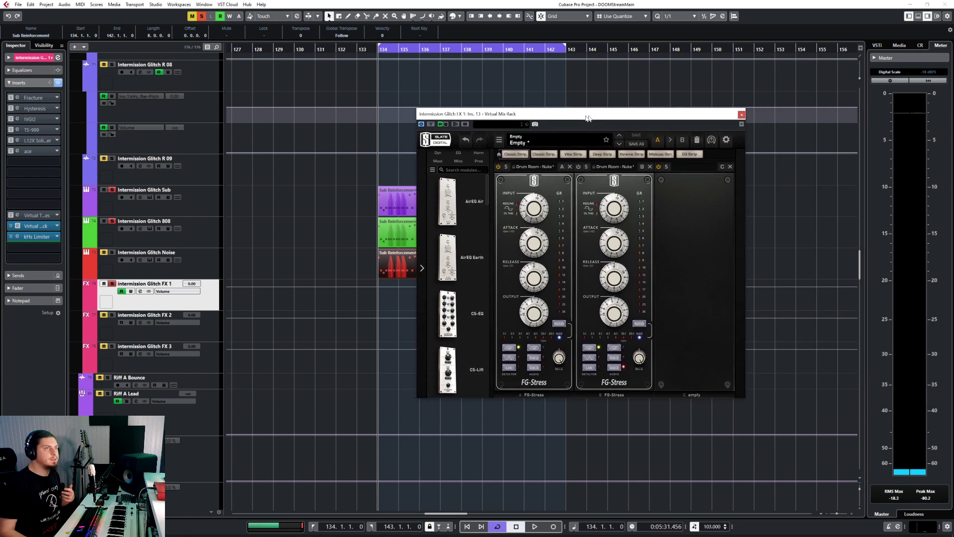
# Check the two FG-Stress compressors in the Virtual Mix Rack insert on intermission Glitch FX 1 during playback
pyautogui.hotkey('alt', 'F4')
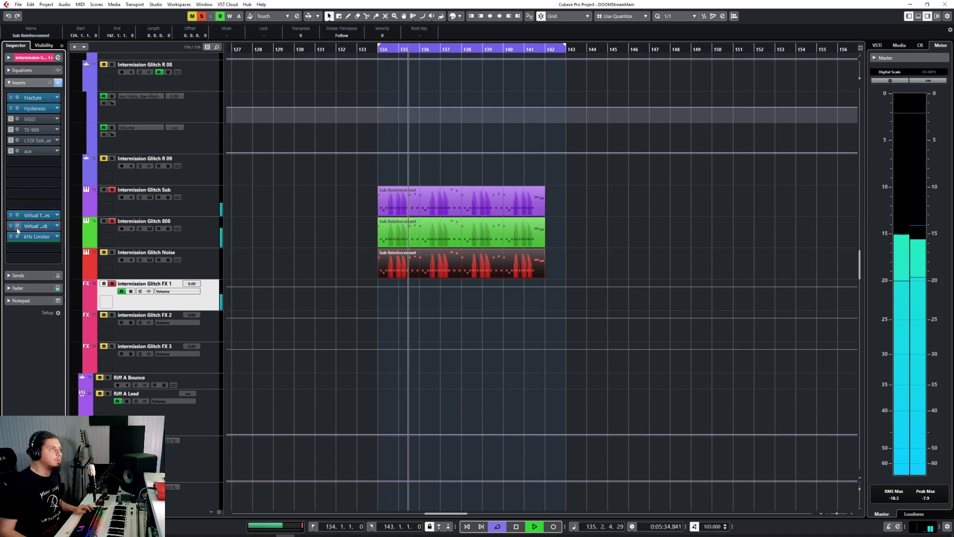
pyautogui.click(17, 226)
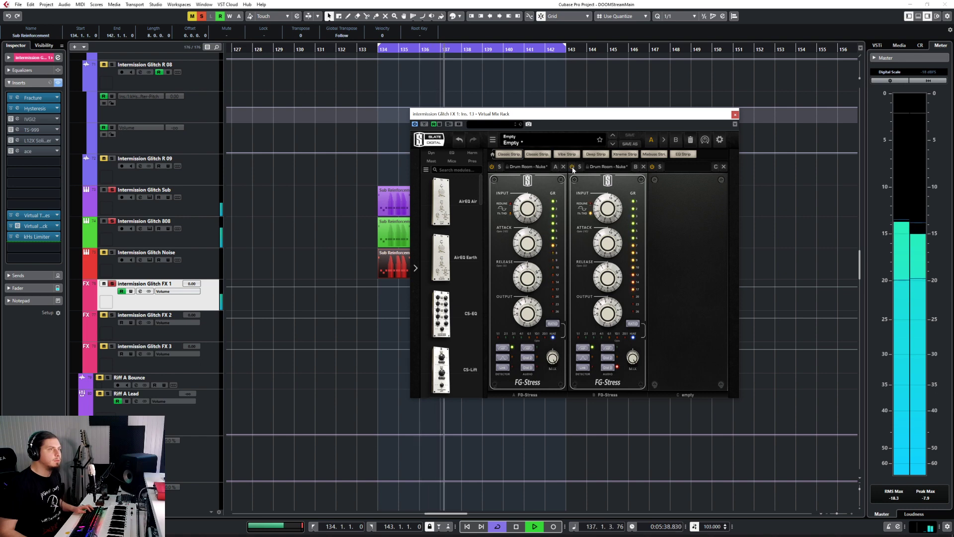
pyautogui.click(735, 114)
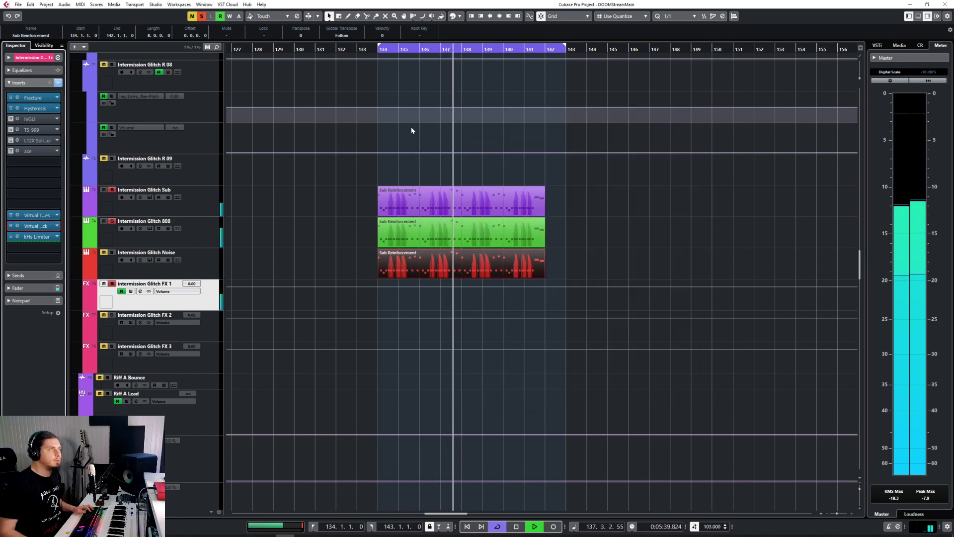
# Compare the Fracture and Hysteresis inserts bypassed and active, and activate the TS-999 insert
pyautogui.click(18, 98)
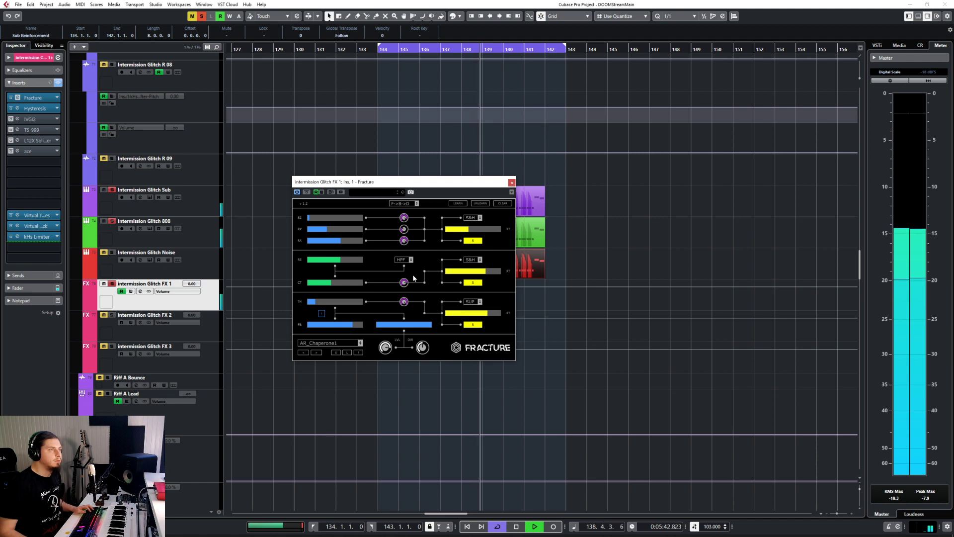
pyautogui.click(10, 98)
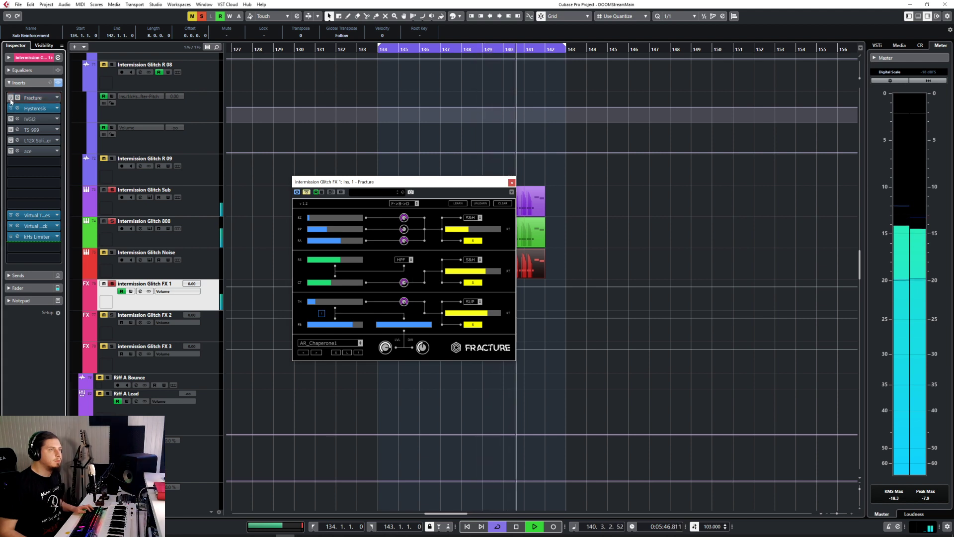
pyautogui.click(10, 97)
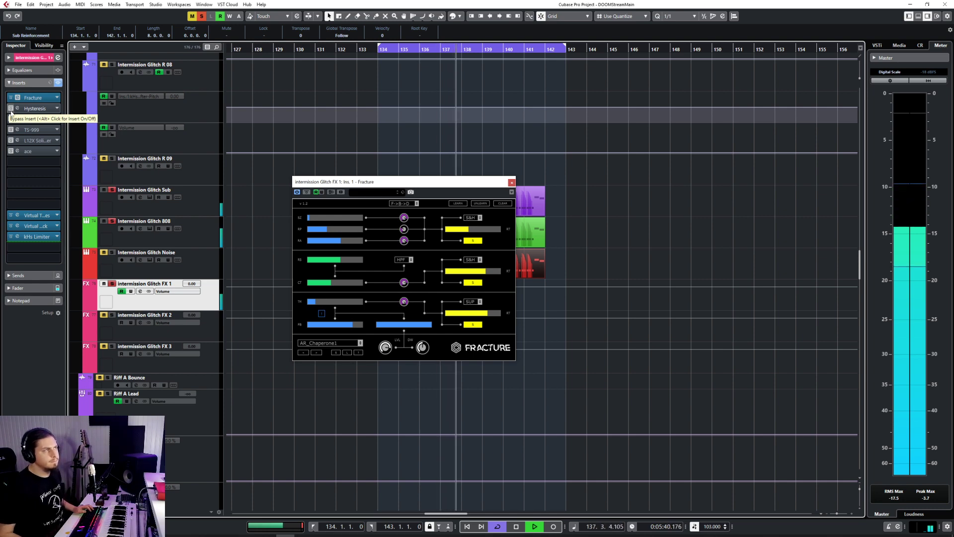
pyautogui.click(11, 130)
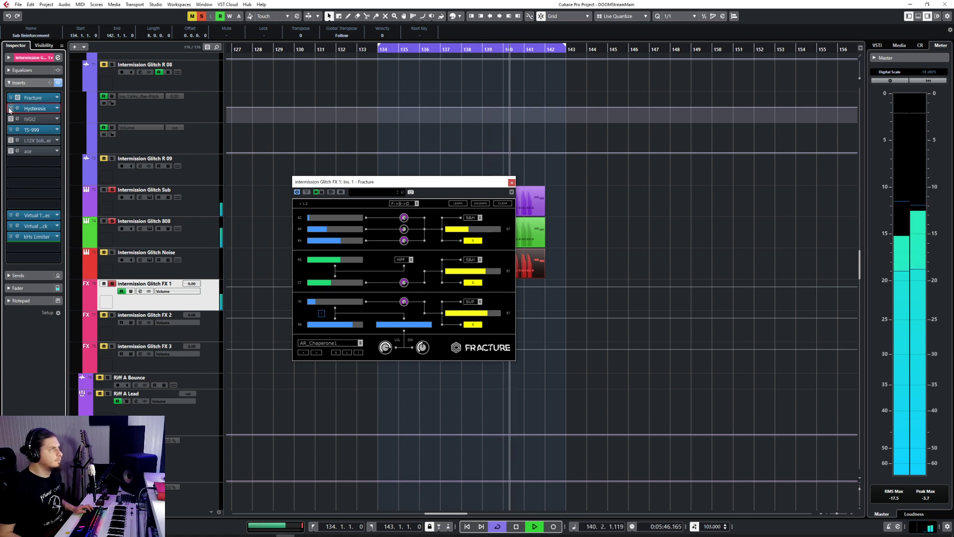
pyautogui.click(10, 109)
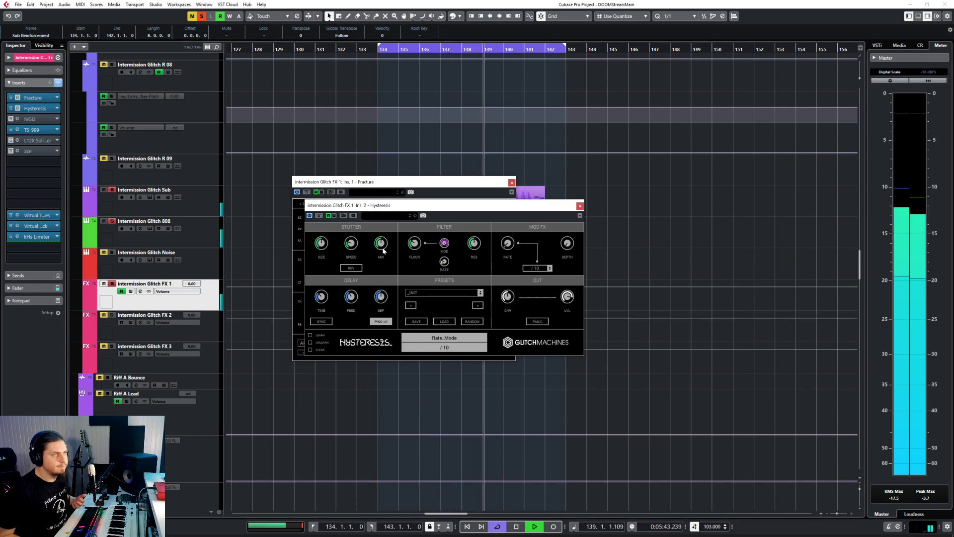
# In Hysteresis, turn on delay Sync and lower the stutter mix to about 2.8 %, closing both effect windows and stopping playback
pyautogui.moveTo(381, 246)
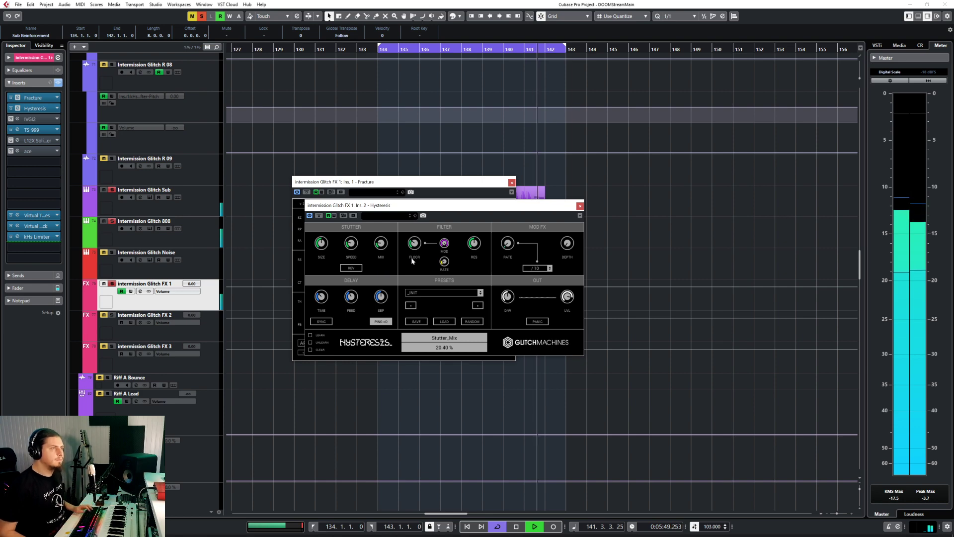
pyautogui.click(385, 65)
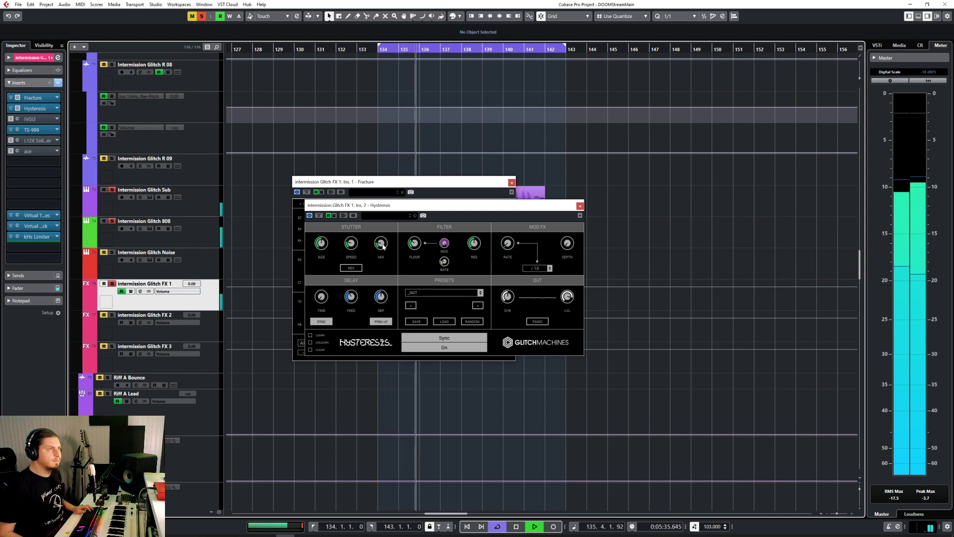
pyautogui.moveTo(383, 247); pyautogui.dragTo(383, 261)
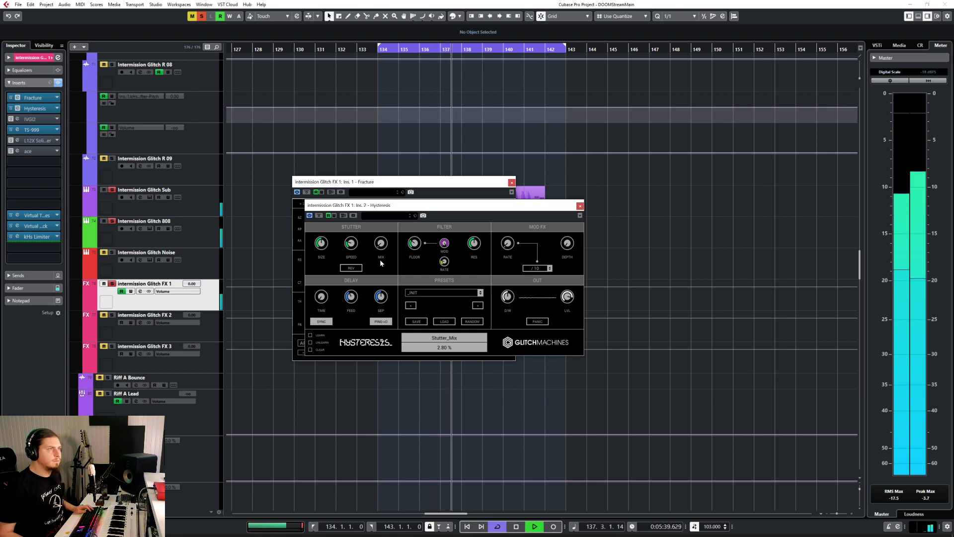
pyautogui.click(580, 205)
pyautogui.press('space')
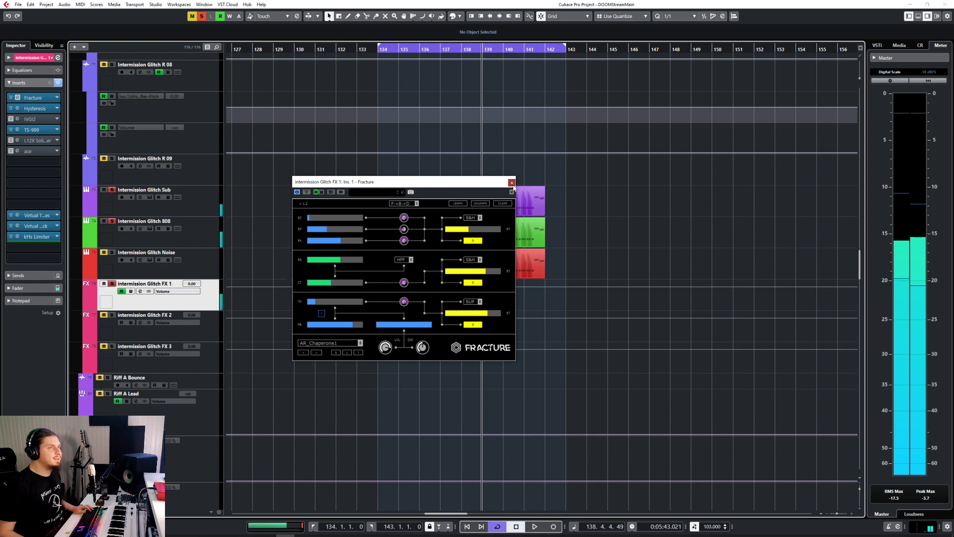
pyautogui.click(511, 182)
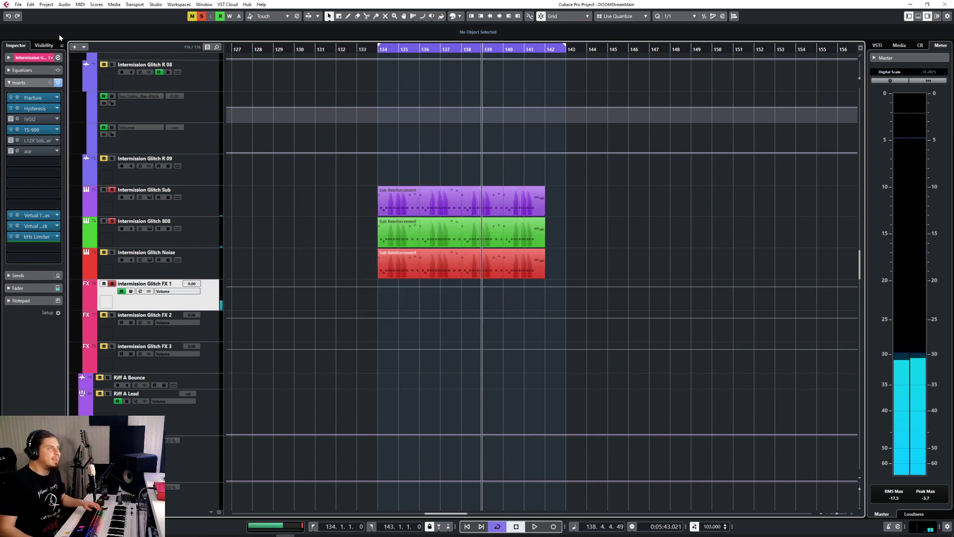
# Open the audio mixdown export
pyautogui.click(18, 5)
pyautogui.moveTo(50, 122)
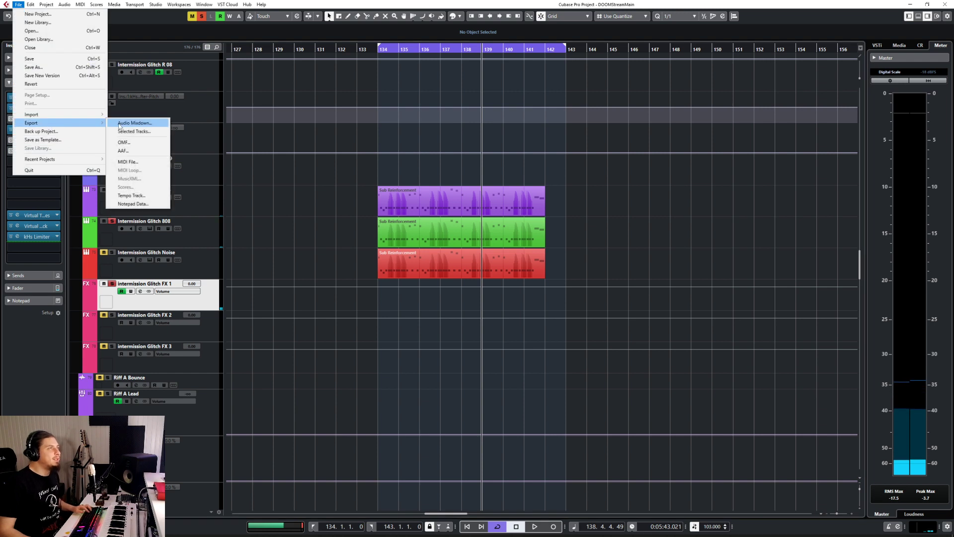
pyautogui.click(134, 122)
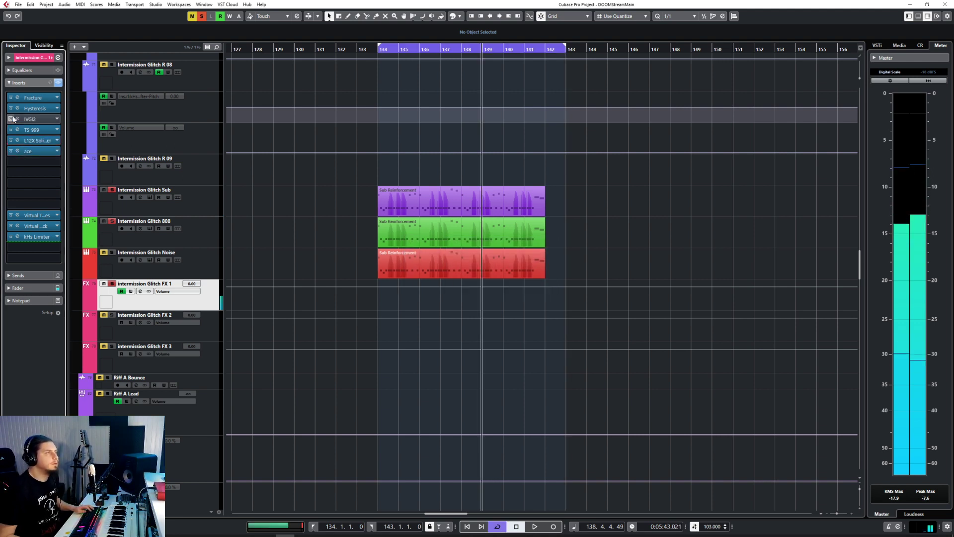
# Play the glitch section from bar 134 and check the Virtual Tape Machines and Virtual Mix Rack inserts
pyautogui.click(376, 48)
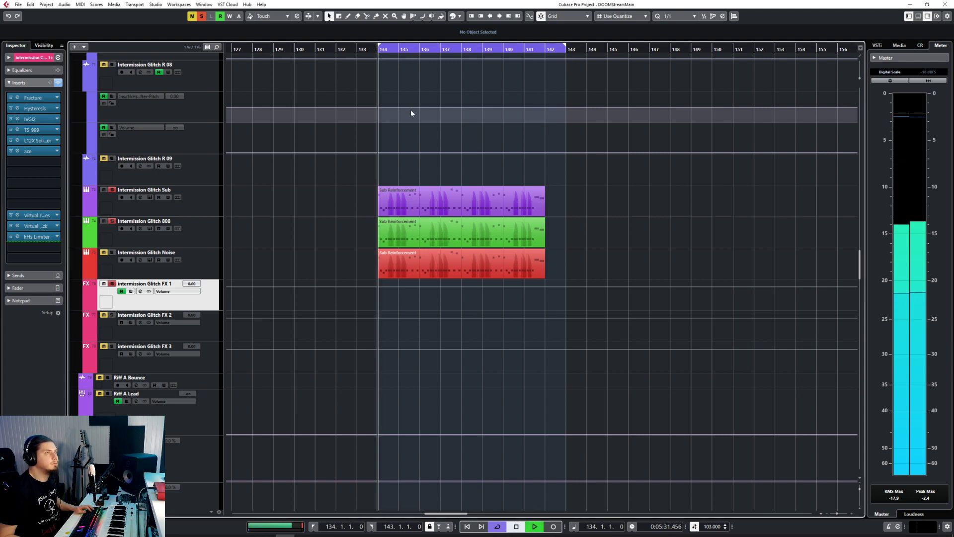
pyautogui.press('space')
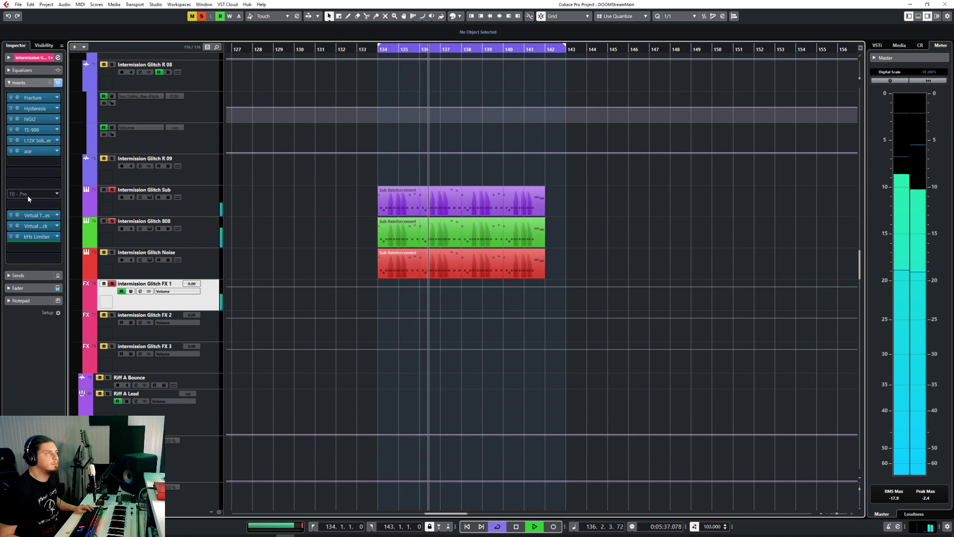
pyautogui.click(27, 218)
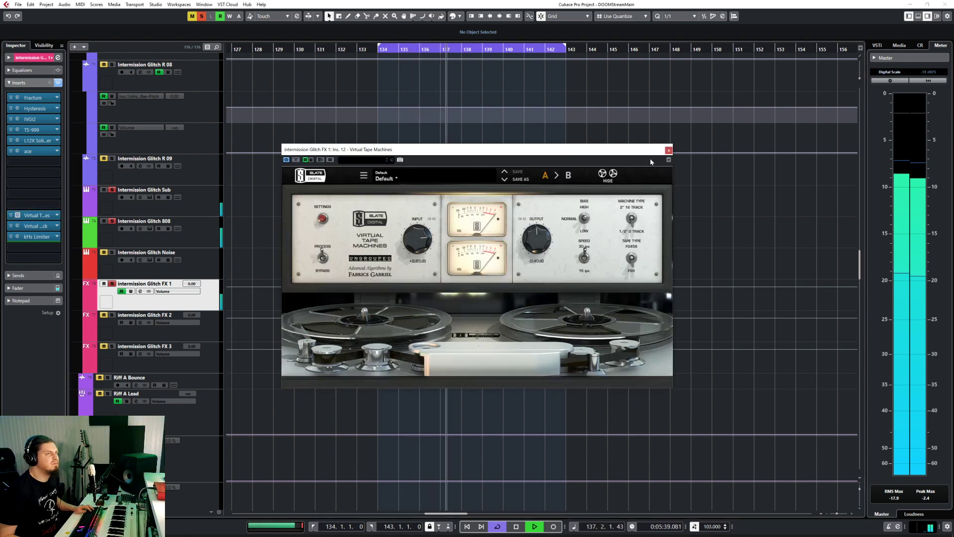
pyautogui.click(669, 150)
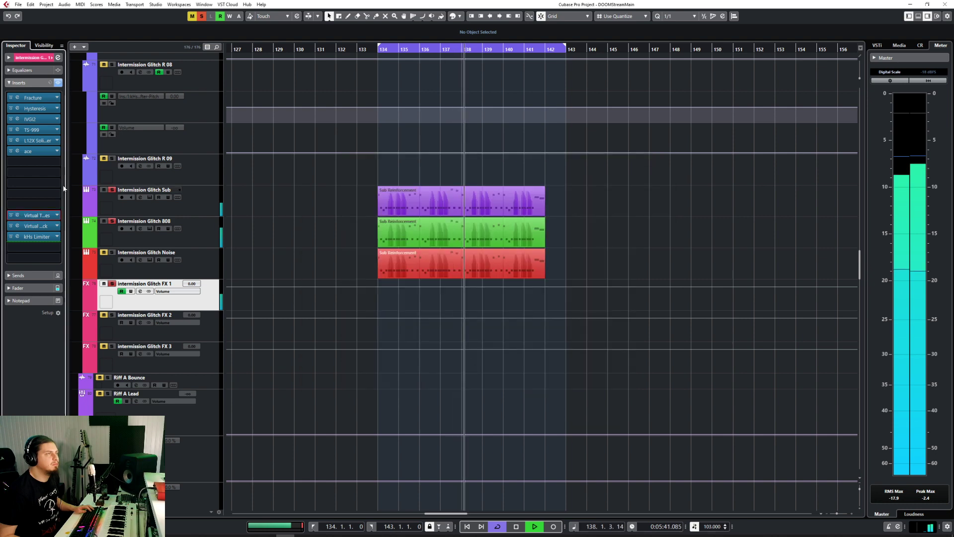
pyautogui.click(18, 227)
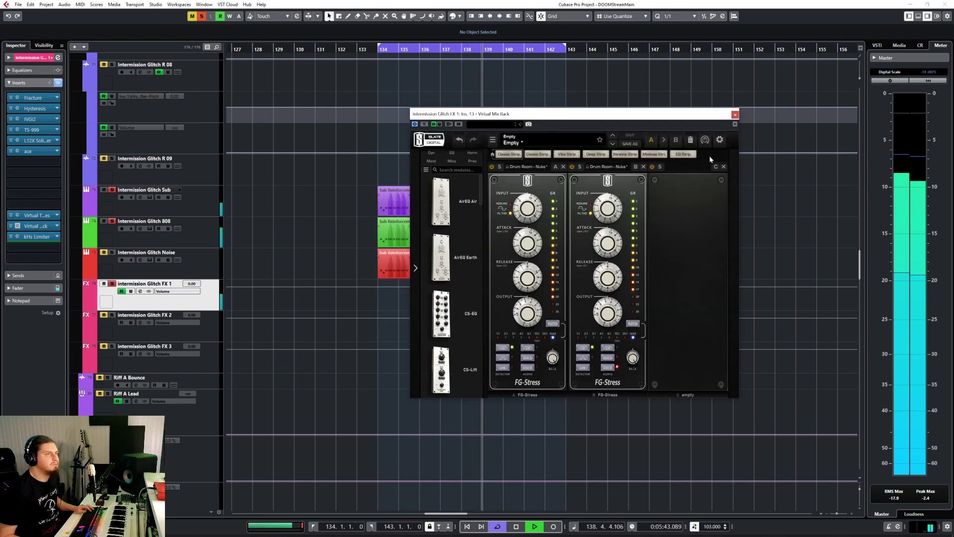
pyautogui.click(735, 116)
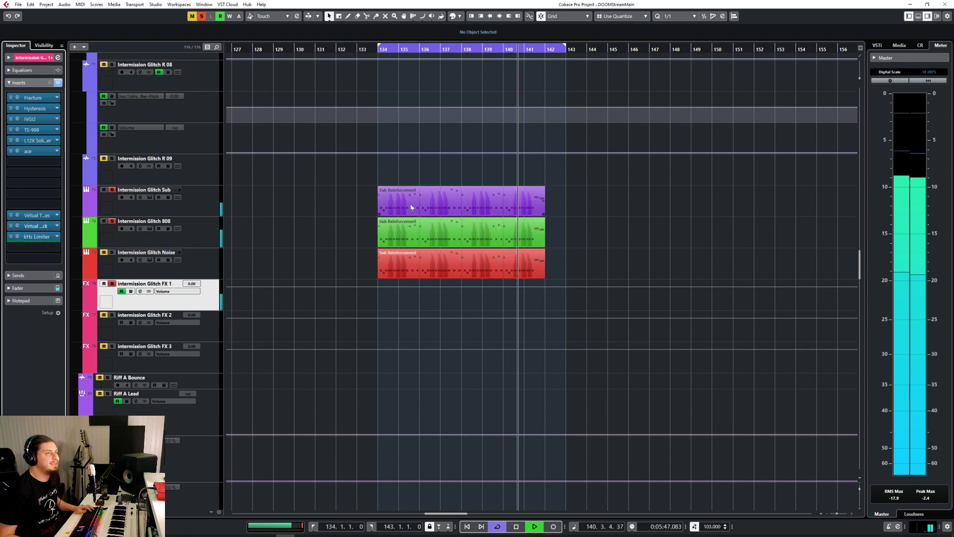
pyautogui.click(20, 5)
pyautogui.moveTo(93, 122)
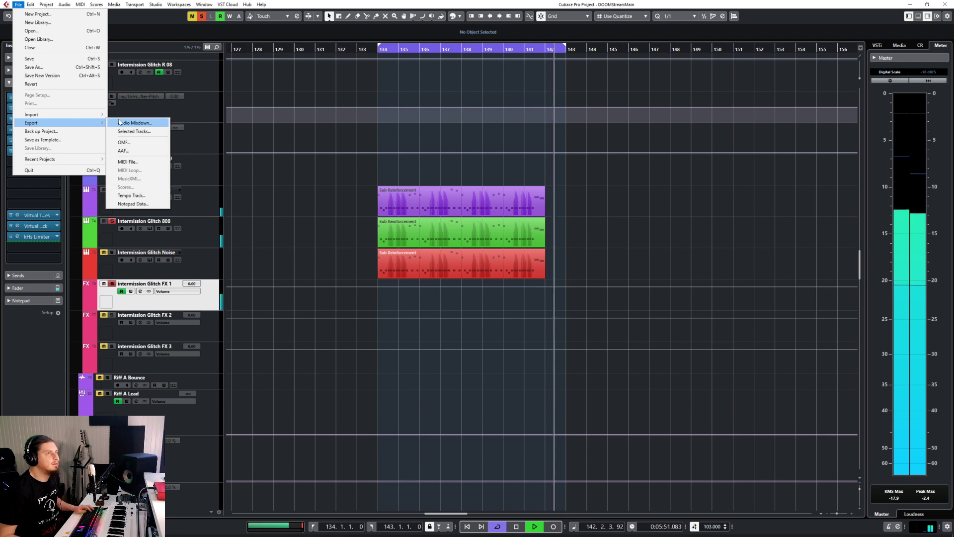
pyautogui.press('Escape')
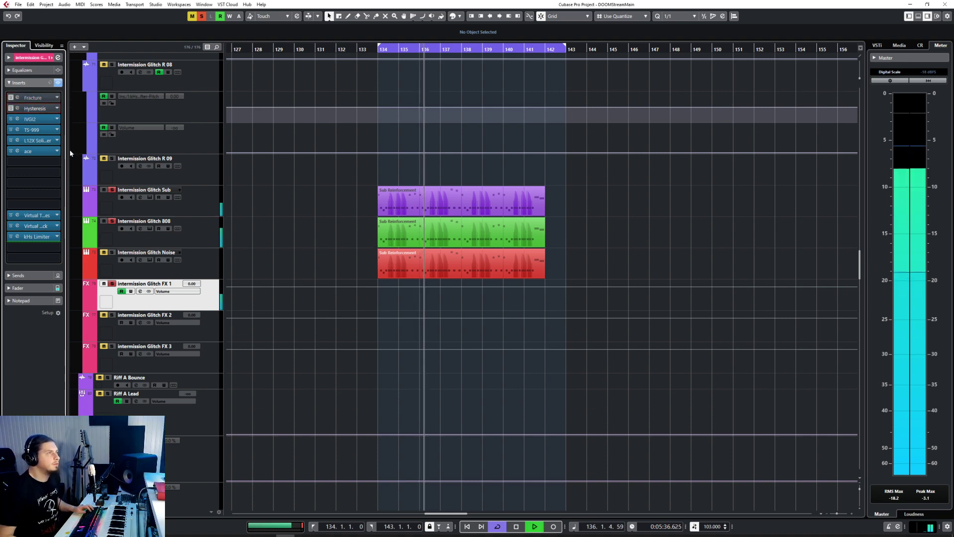
# Check the ace amp settings and insert kHs Distortion in the empty slot after it
pyautogui.click(17, 151)
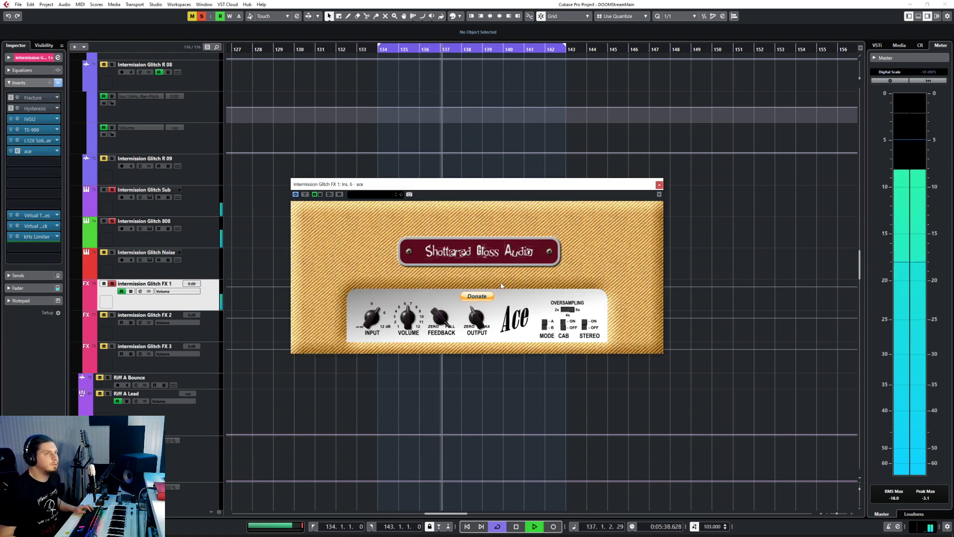
pyautogui.click(658, 184)
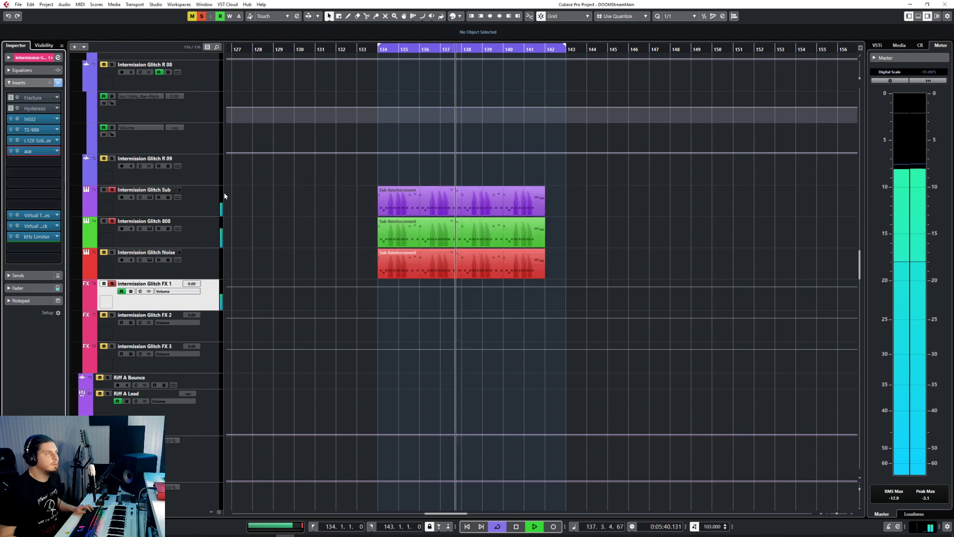
pyautogui.click(35, 160)
pyautogui.write('dist')
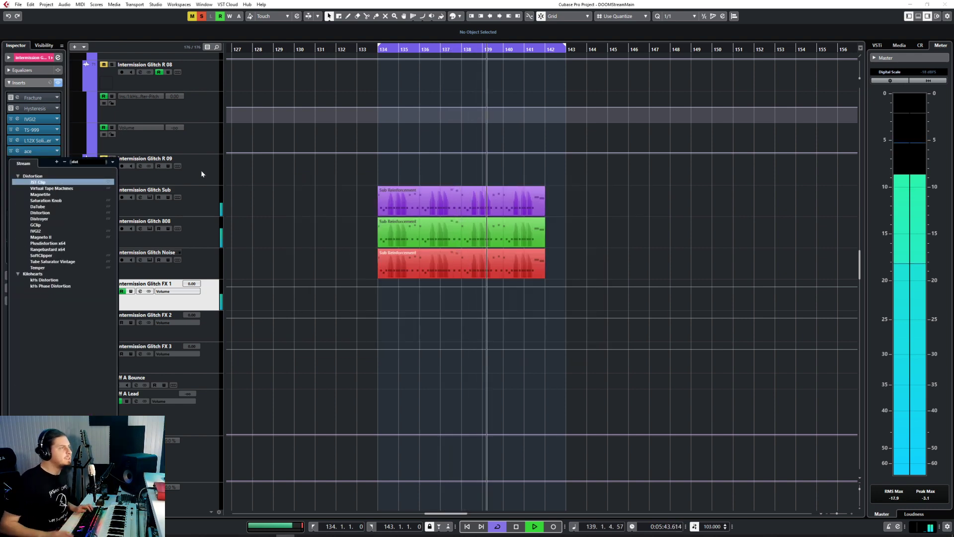
pyautogui.click(44, 280)
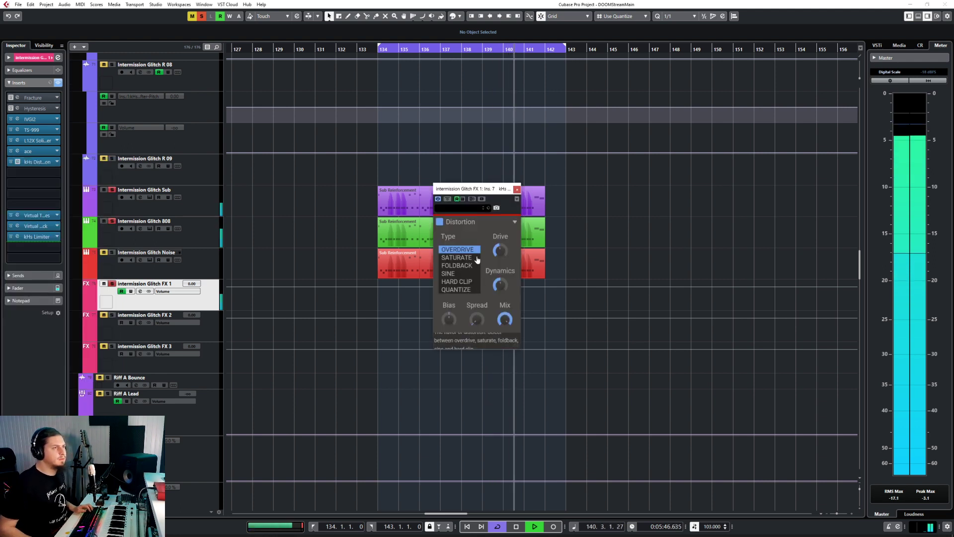
# Raise the kHs Distortion drive, audition the Saturate and Hard Clip types from bar 134, and settle on Sine
pyautogui.click(464, 258)
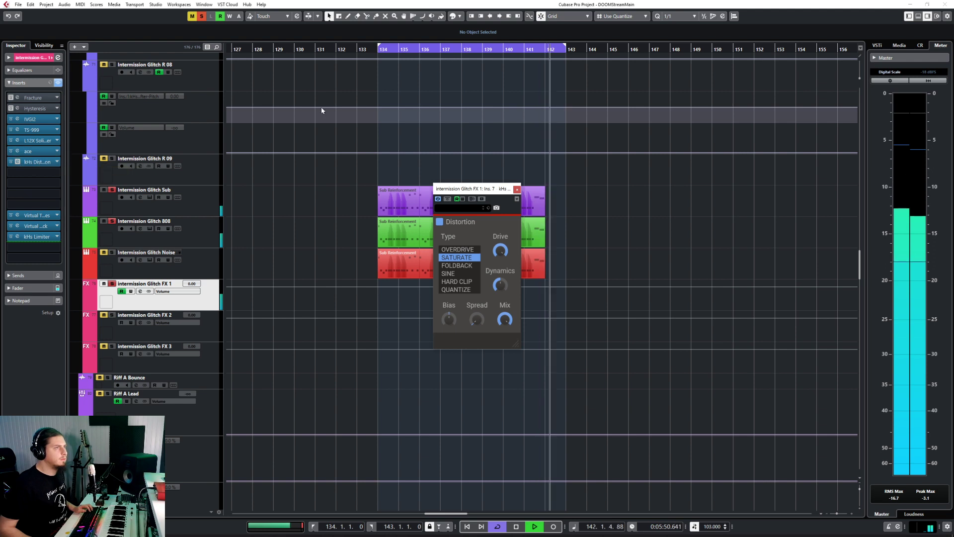
pyautogui.click(379, 49)
pyautogui.moveTo(500, 288)
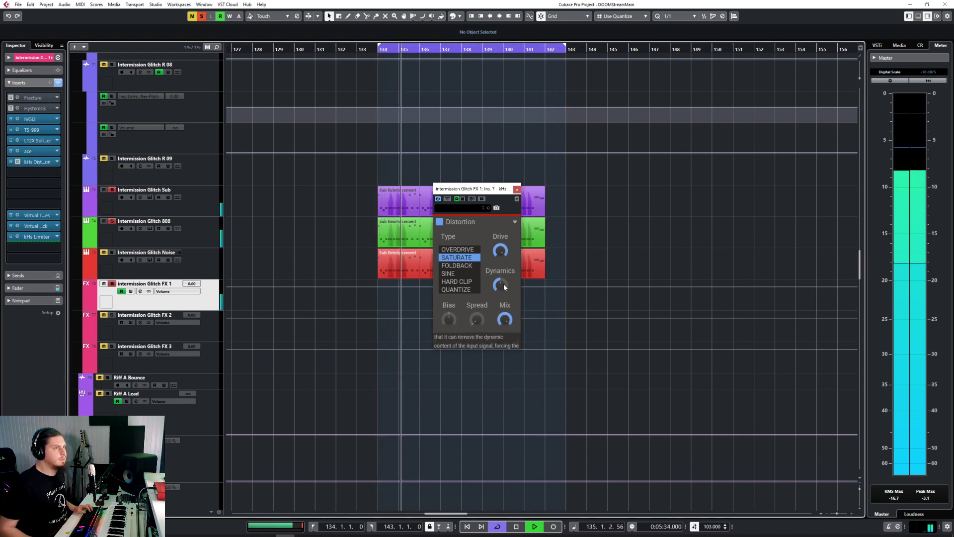
pyautogui.click(457, 274)
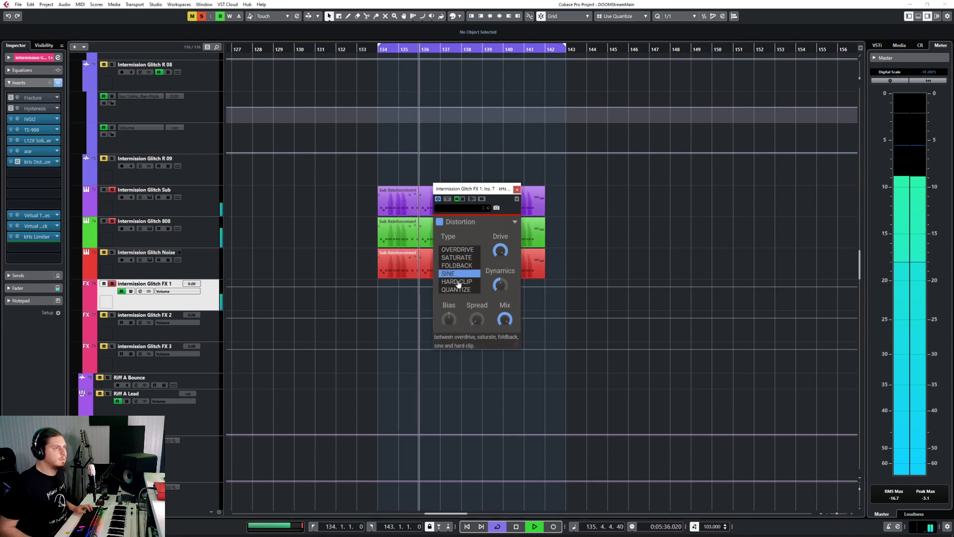
pyautogui.click(458, 281)
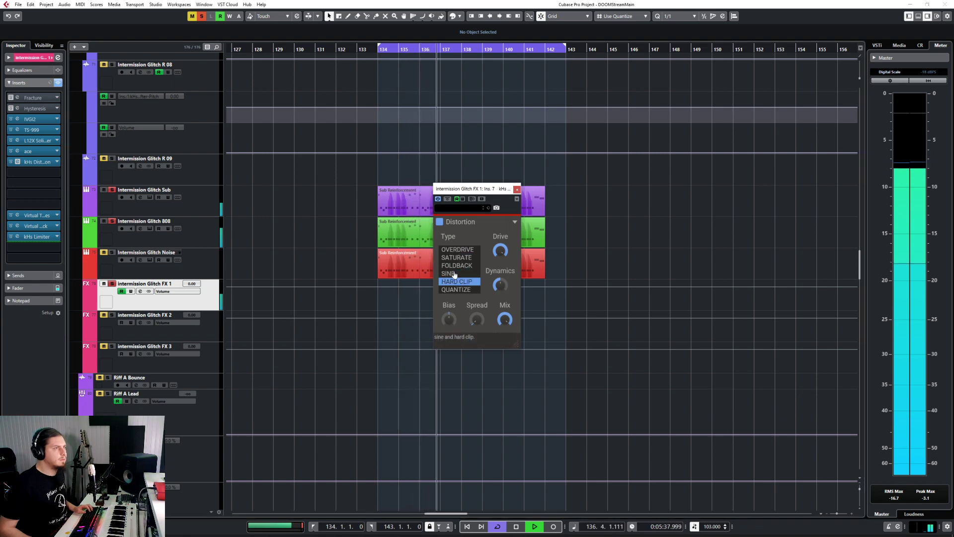
pyautogui.click(455, 273)
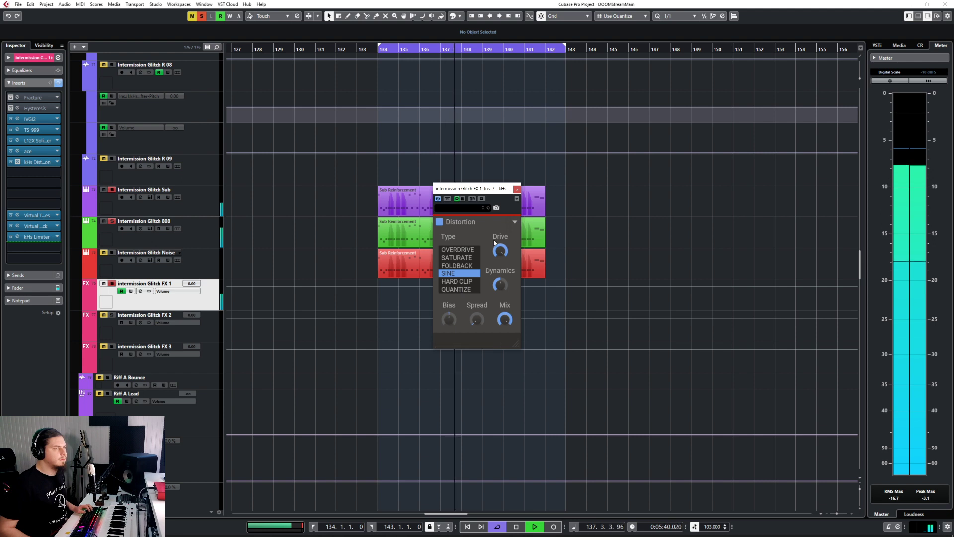
pyautogui.click(516, 190)
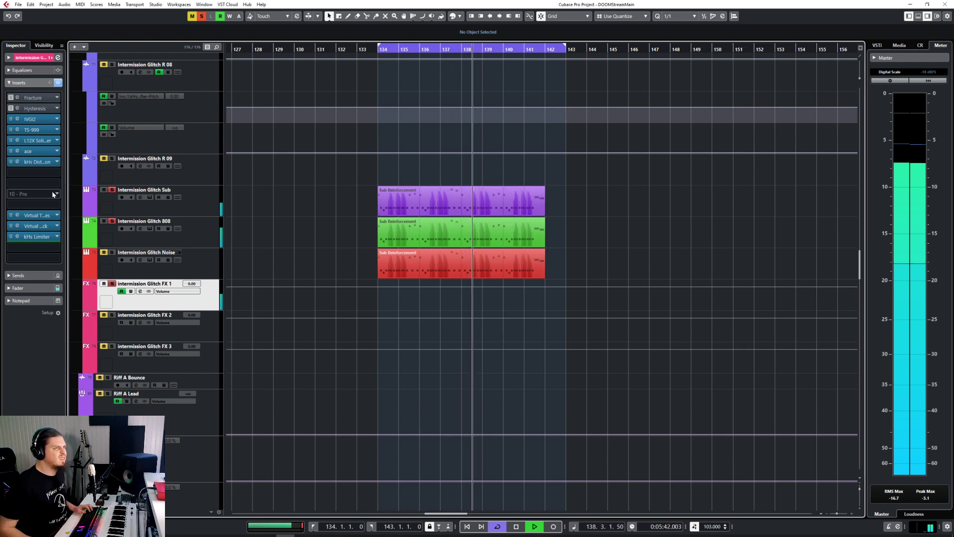
# Unmute and solo the Intermission Glitch Noise track
pyautogui.click(104, 252)
pyautogui.click(112, 252)
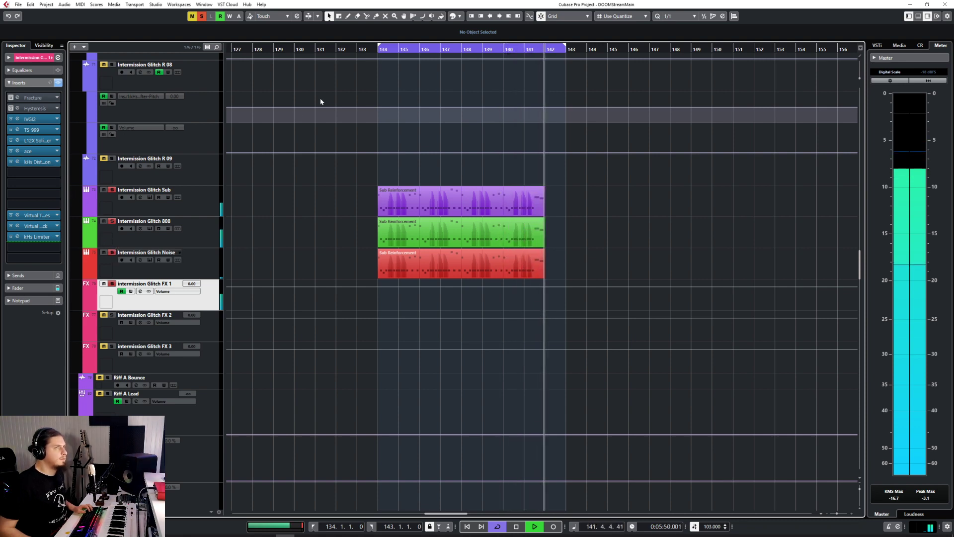
# Insert kHs Transient Shaper after kHs Distortion and move it up the chain to sit directly before IVGI2
pyautogui.click(65, 170)
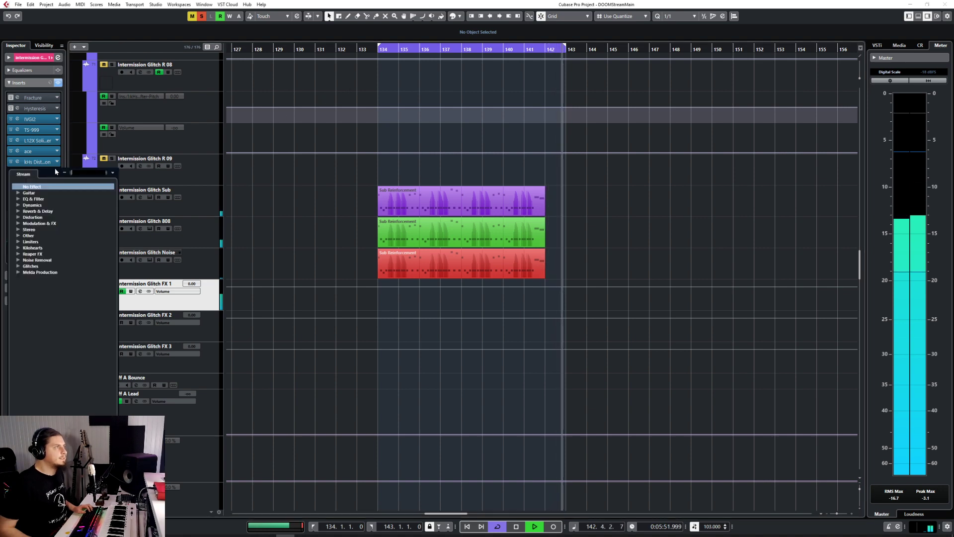
pyautogui.write('tran')
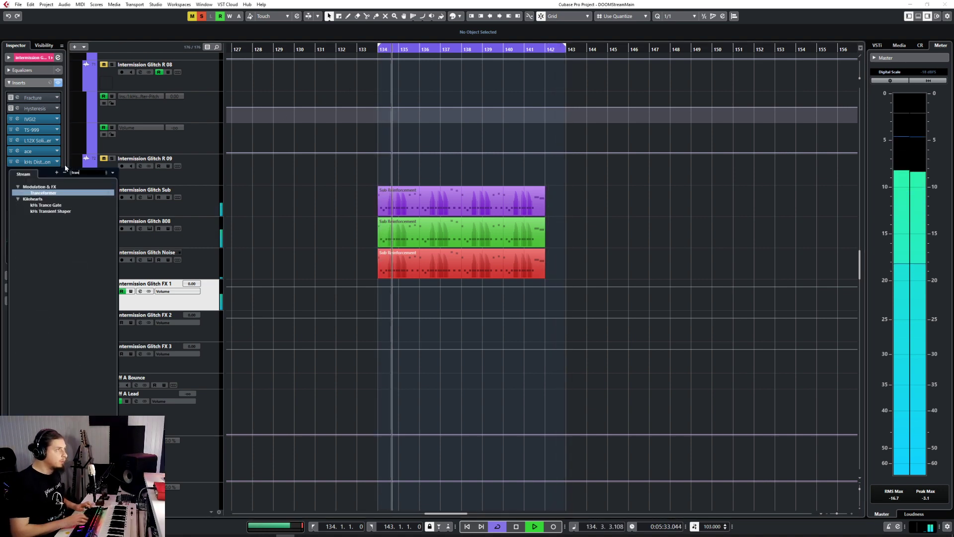
pyautogui.click(50, 212)
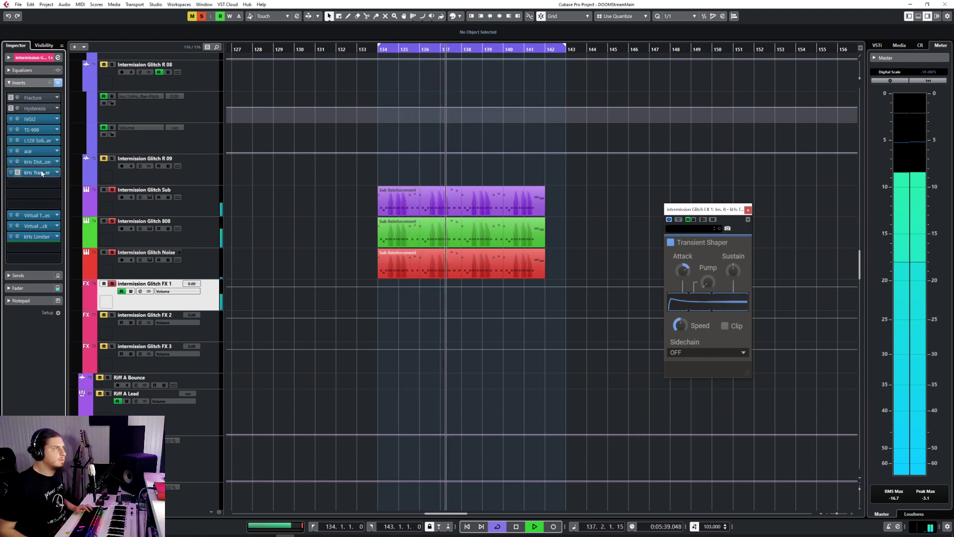
pyautogui.moveTo(42, 173); pyautogui.dragTo(42, 119)
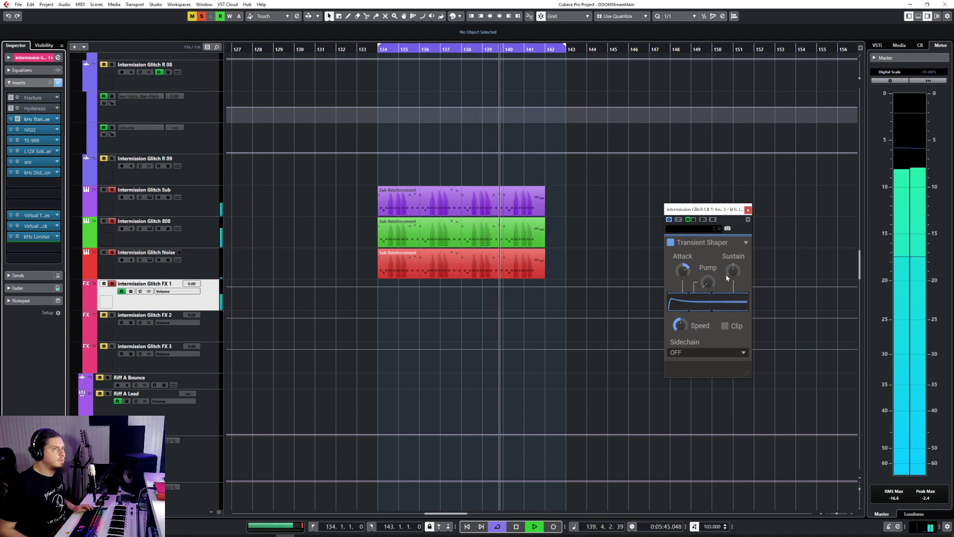
# Adjust the Transient Shaper's Pump amount and audition its Clip option, leaving Clip off
pyautogui.moveTo(707, 282)
pyautogui.mouseDown()
pyautogui.moveTo(707, 273)
pyautogui.moveTo(707, 282)
pyautogui.mouseUp()
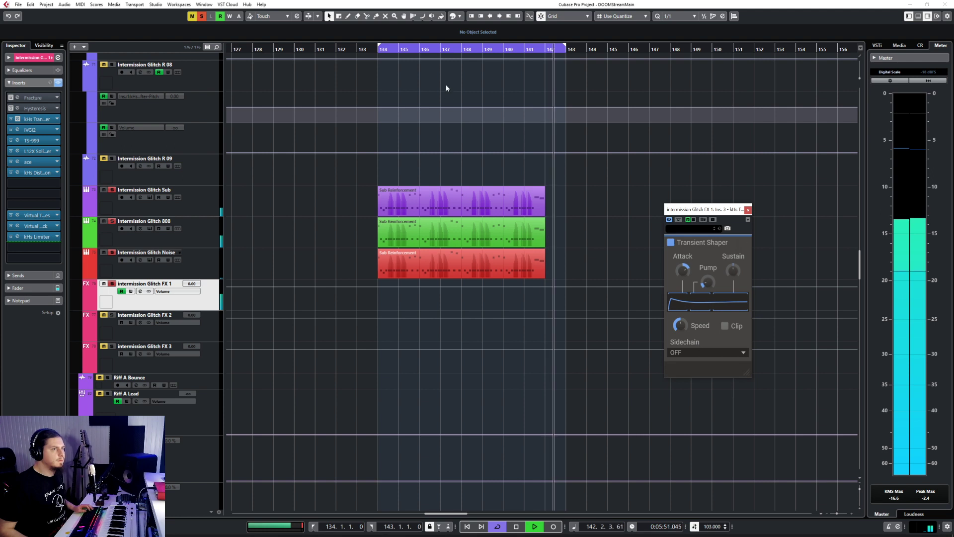
pyautogui.click(724, 325)
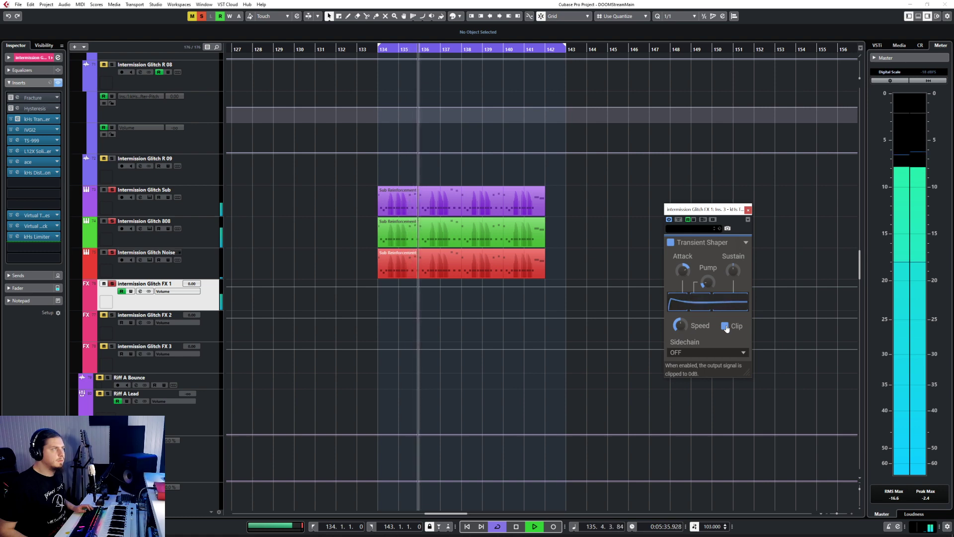
pyautogui.click(725, 326)
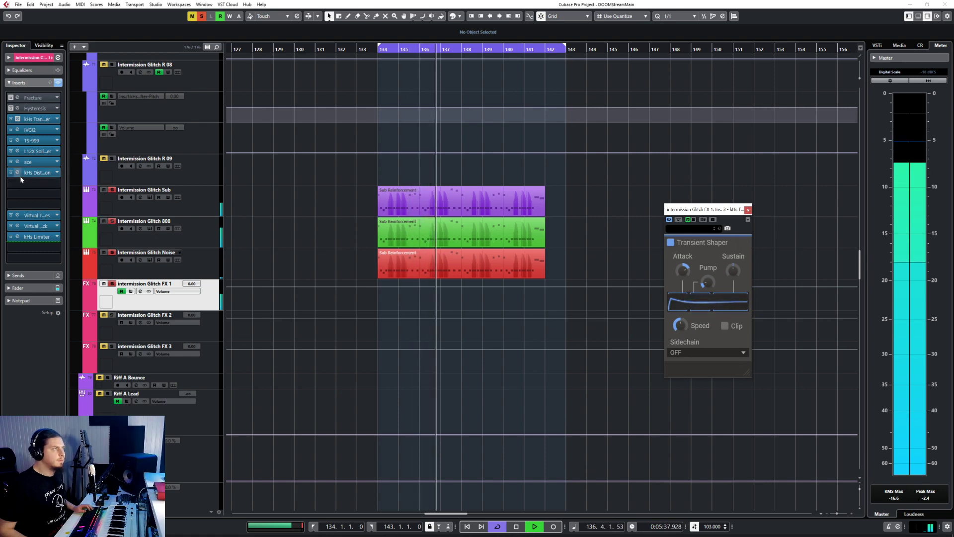
# Copy the Transient Shaper to the empty slot after kHs Distortion, close its window and stop playback
pyautogui.moveTo(31, 119); pyautogui.dragTo(31, 183)
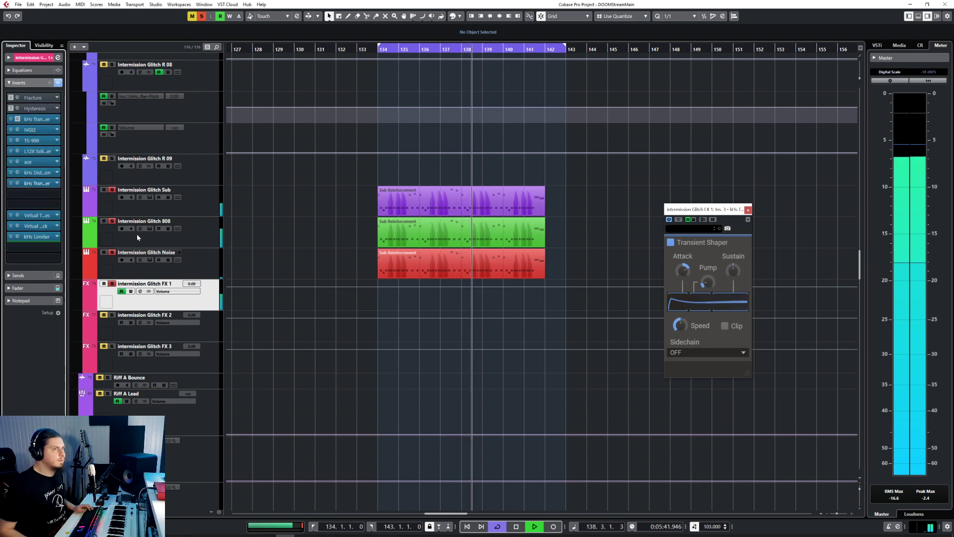
pyautogui.click(748, 209)
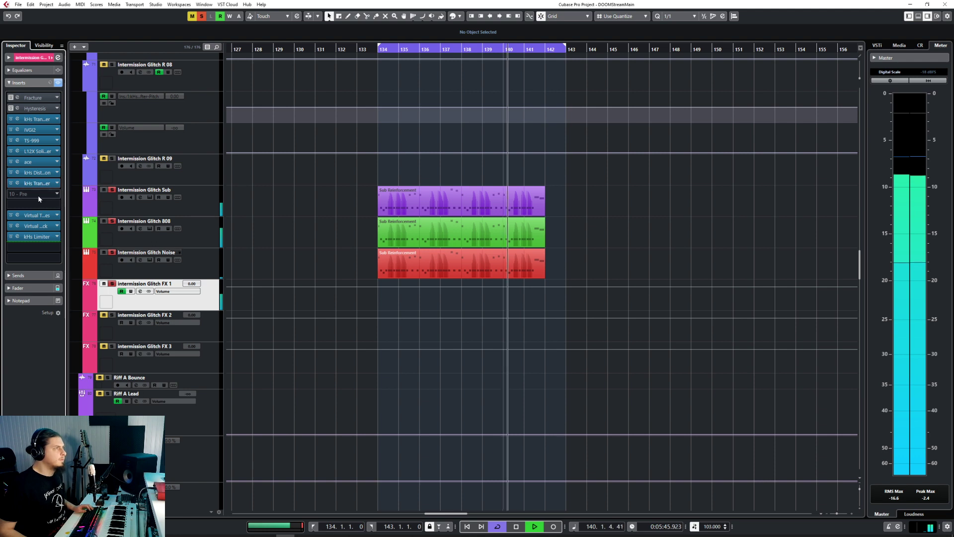
pyautogui.press('space')
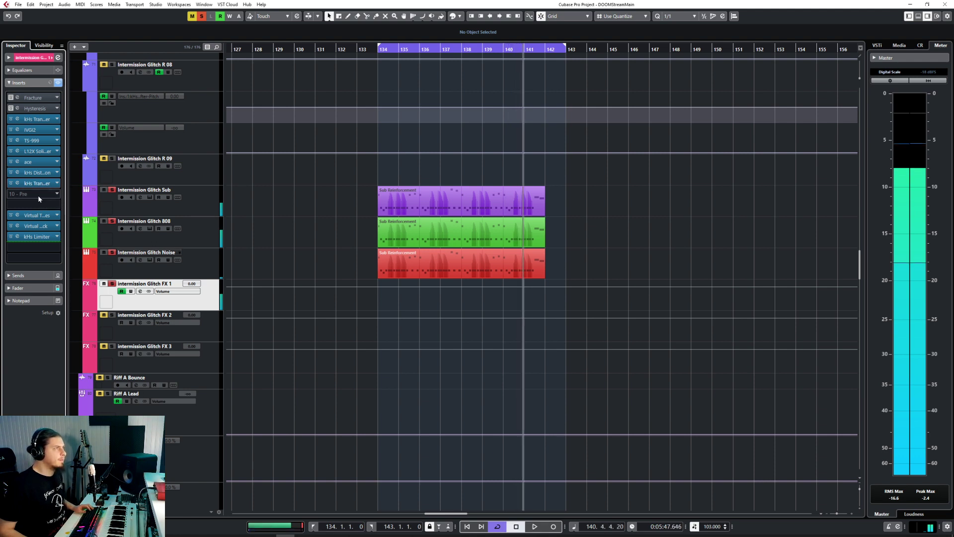
# Insert the Wider plug-in in the tenth slot, after the second Transient Shaper
pyautogui.click(40, 193)
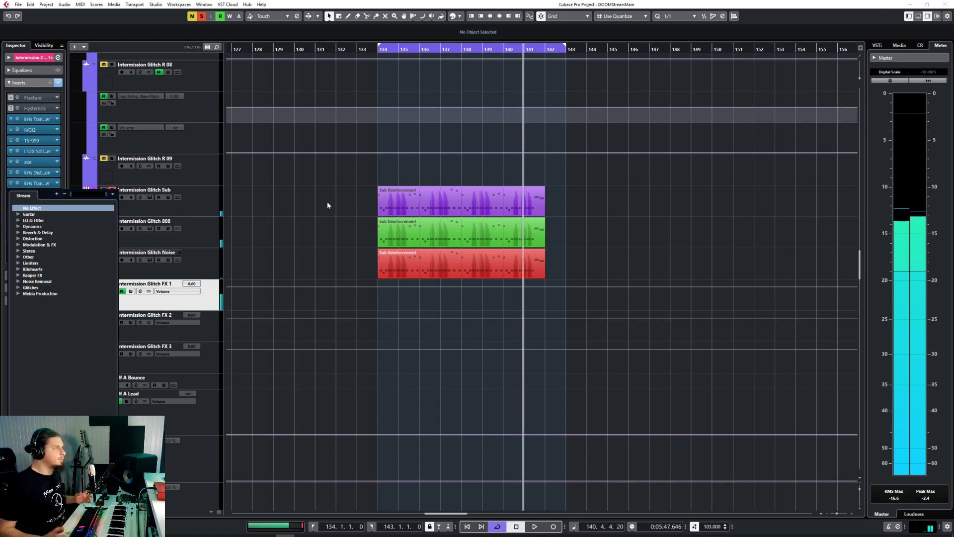
pyautogui.press('Escape')
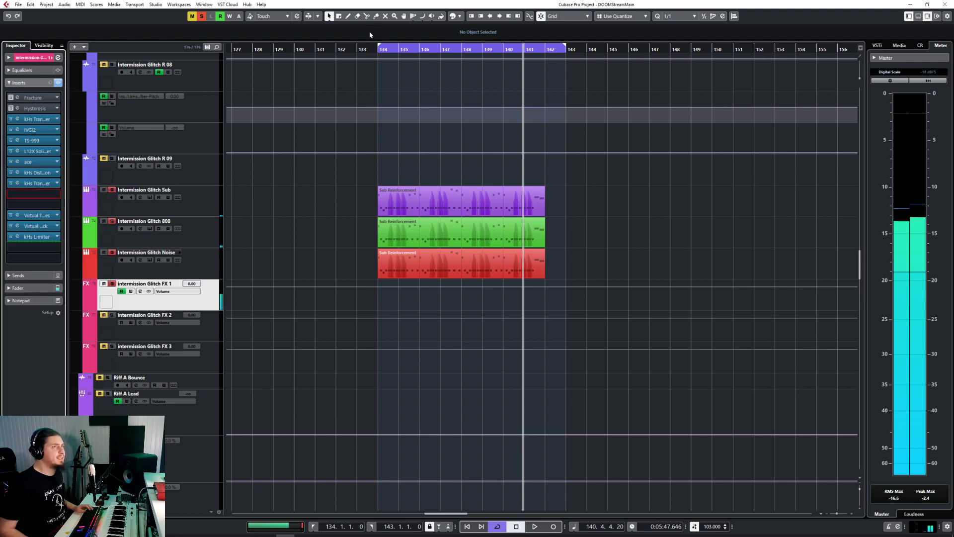
pyautogui.click(49, 193)
pyautogui.write('wi')
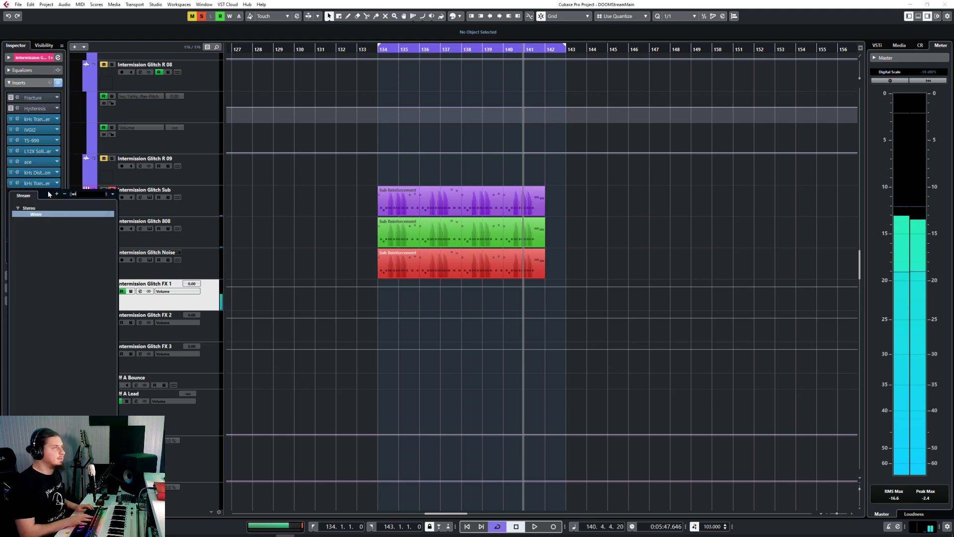
pyautogui.write('i')
pyautogui.press('Return')
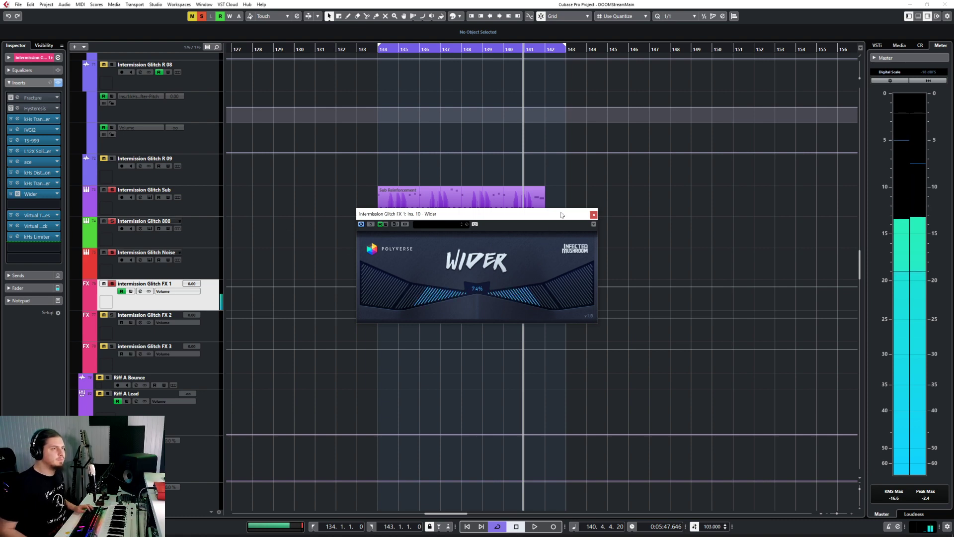
# Play from bar 134, set the Wider amount to 30% and close its window
pyautogui.click(373, 49)
pyautogui.press('space')
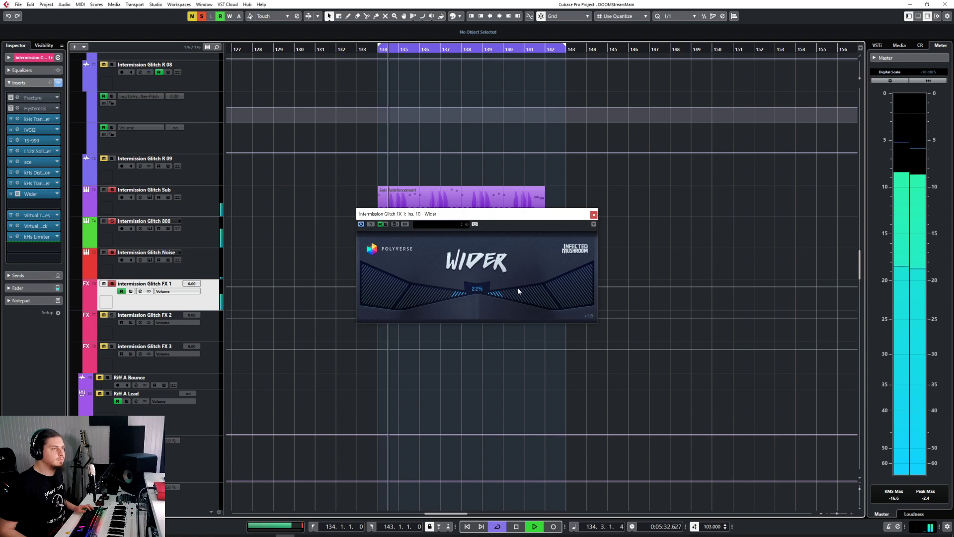
pyautogui.scroll(6, 517, 287)
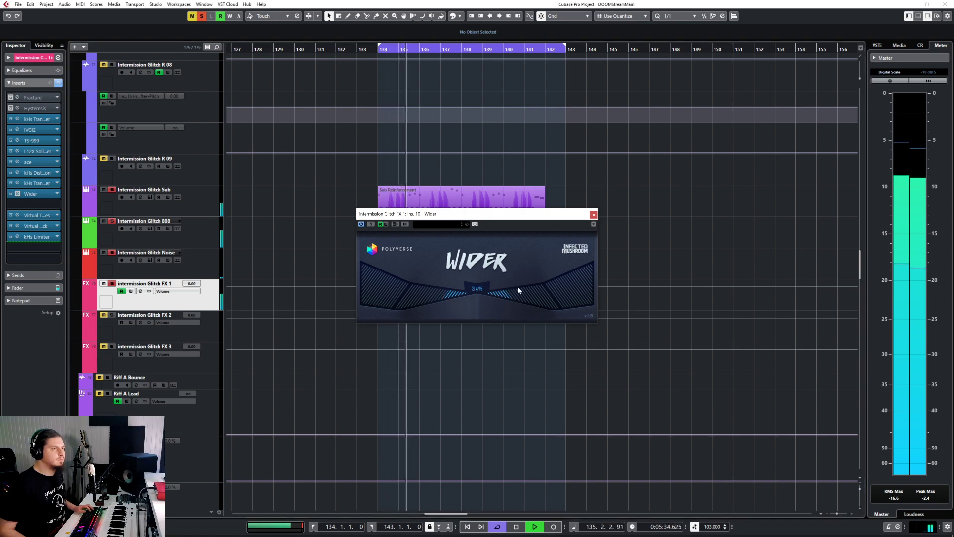
pyautogui.scroll(-2, 517, 291)
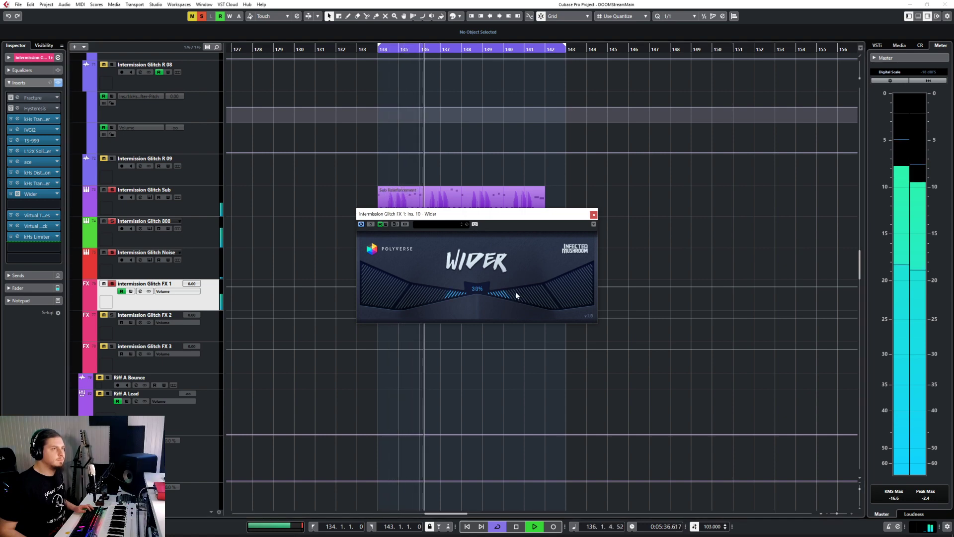
pyautogui.click(593, 214)
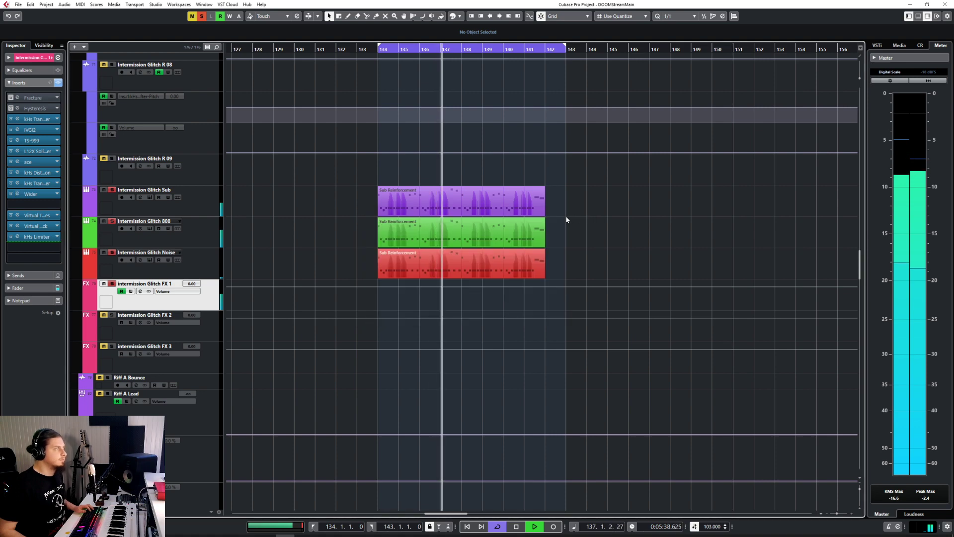
# Open the audio mixdown export for the located glitch section
pyautogui.hotkey('alt', 'x')
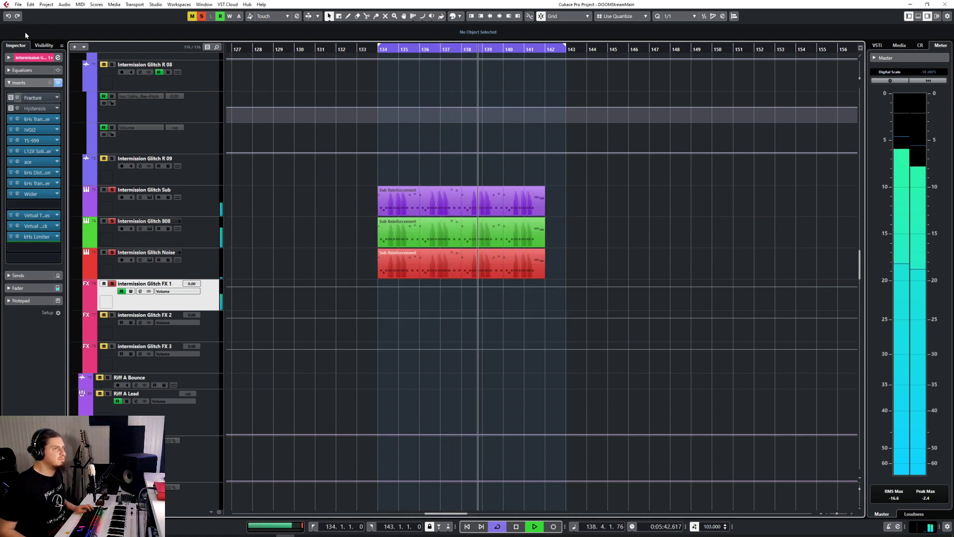
pyautogui.click(18, 5)
pyautogui.moveTo(74, 123)
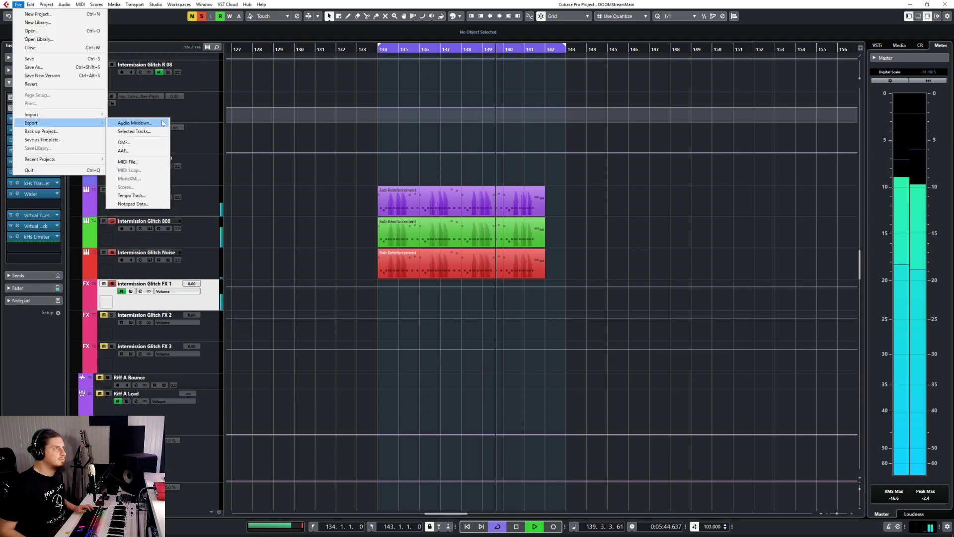
pyautogui.click(163, 122)
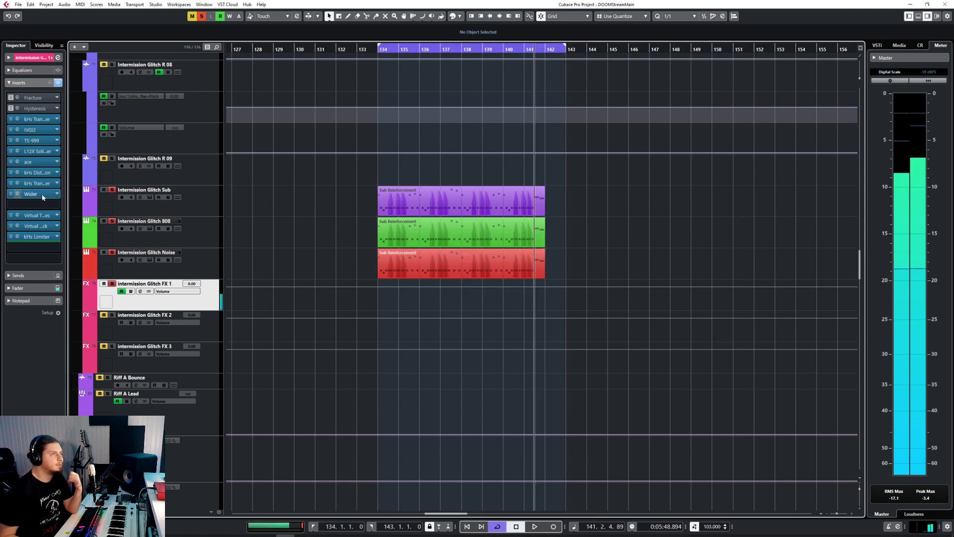
# Move Wider and the second Transient Shaper down one slot each to free the ninth slot, and play from bar 134
pyautogui.moveTo(35, 193); pyautogui.dragTo(38, 204)
pyautogui.click(383, 55)
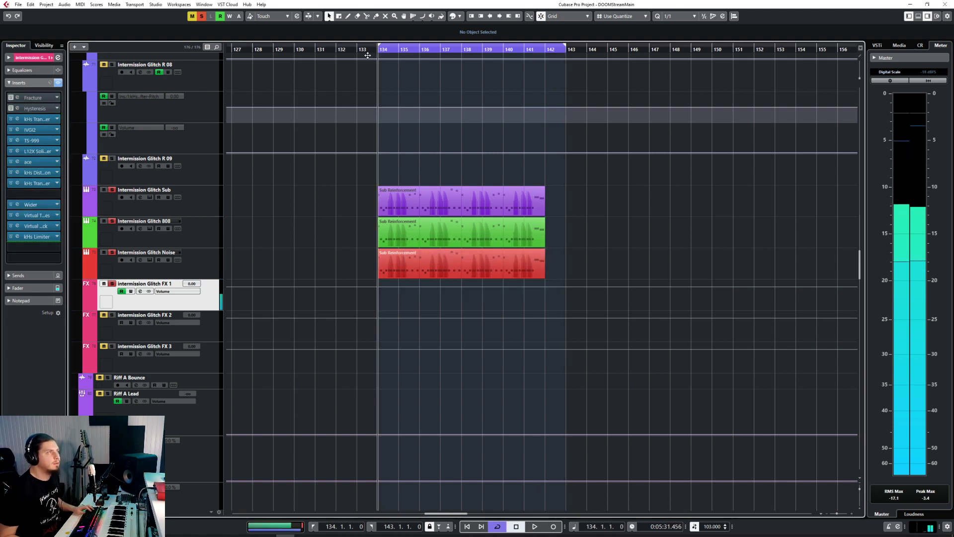
pyautogui.press('space')
pyautogui.moveTo(40, 185); pyautogui.dragTo(40, 194)
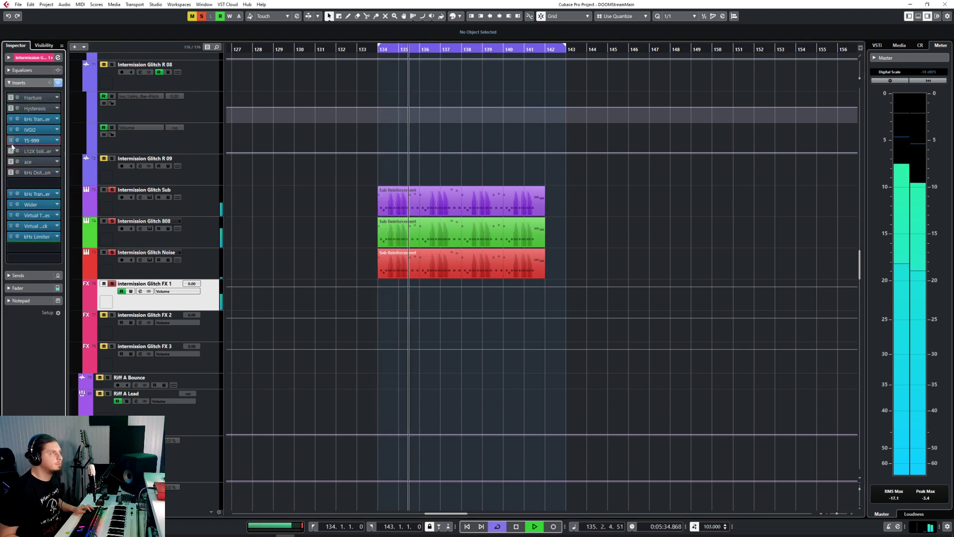
# Insert TH-U Slate in the free ninth slot and load the Modern (US) CH3 amp without its matching 4x12 cabinet
pyautogui.click(44, 189)
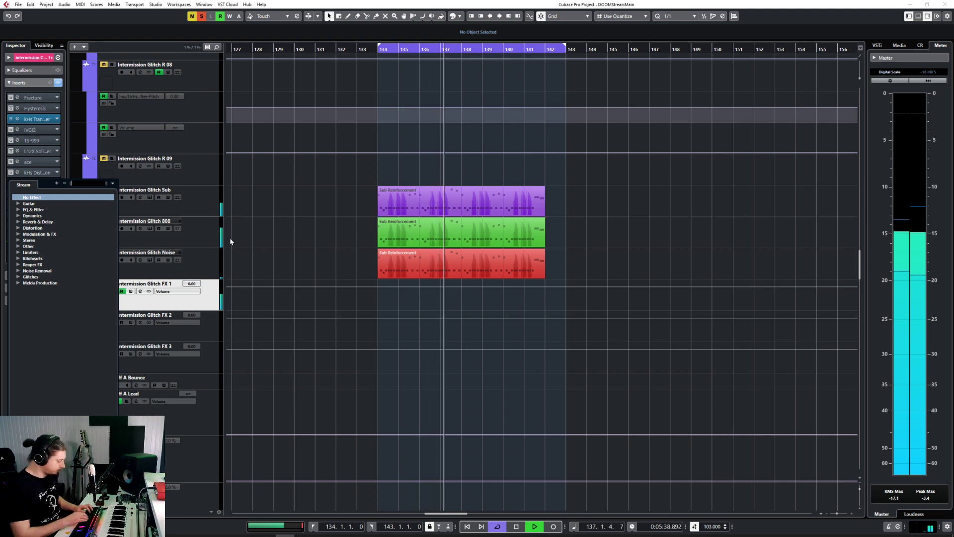
pyautogui.press('Escape')
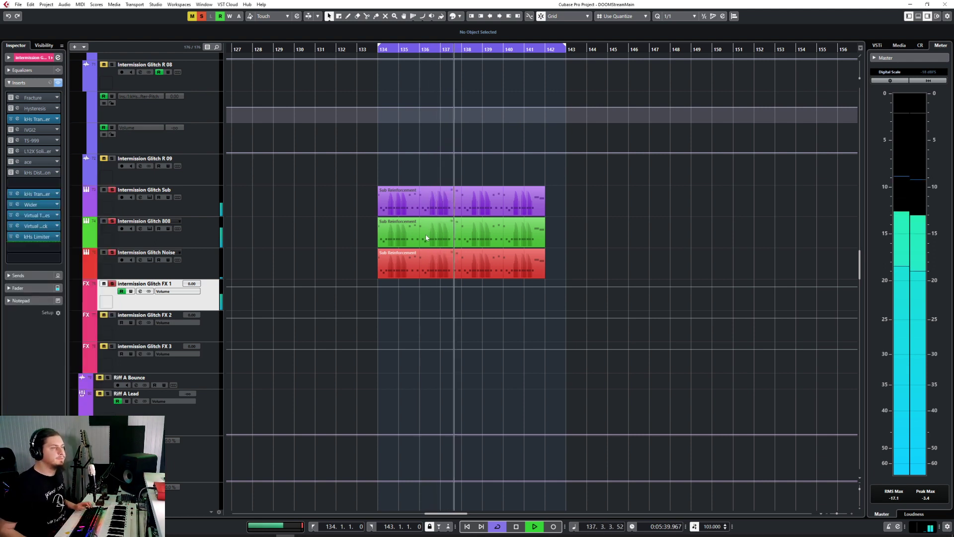
pyautogui.scroll(-3, 496, 274)
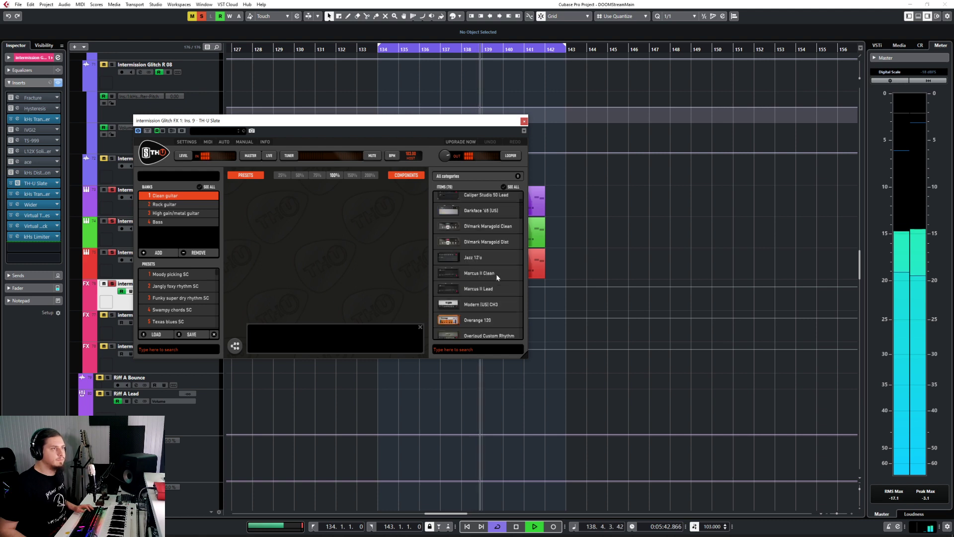
pyautogui.scroll(-3, 497, 277)
pyautogui.scroll(-3, 499, 243)
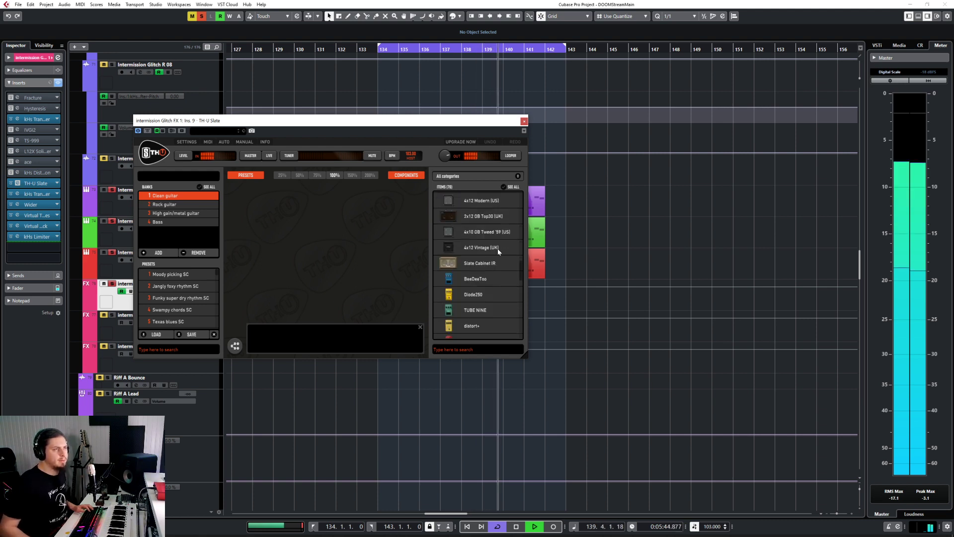
pyautogui.scroll(-5, 496, 274)
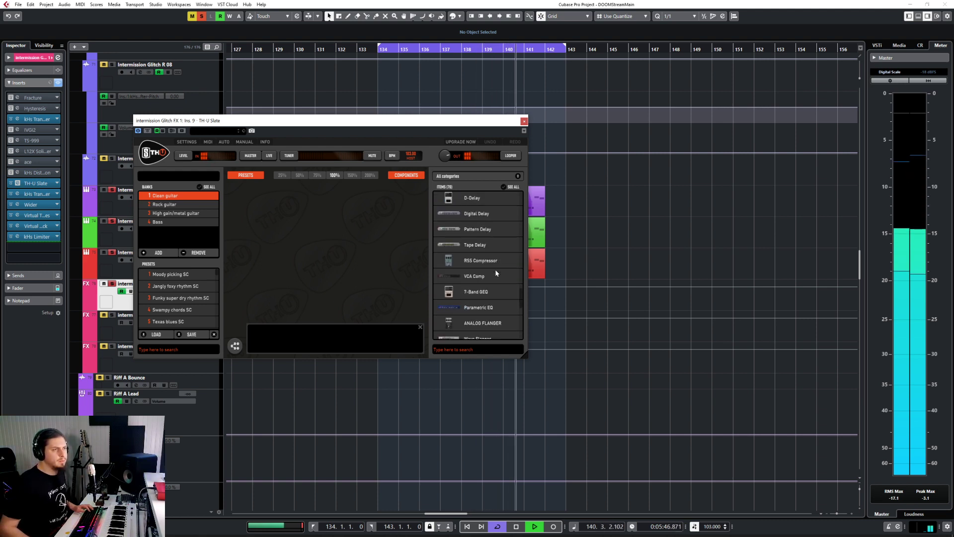
pyautogui.scroll(15, 496, 273)
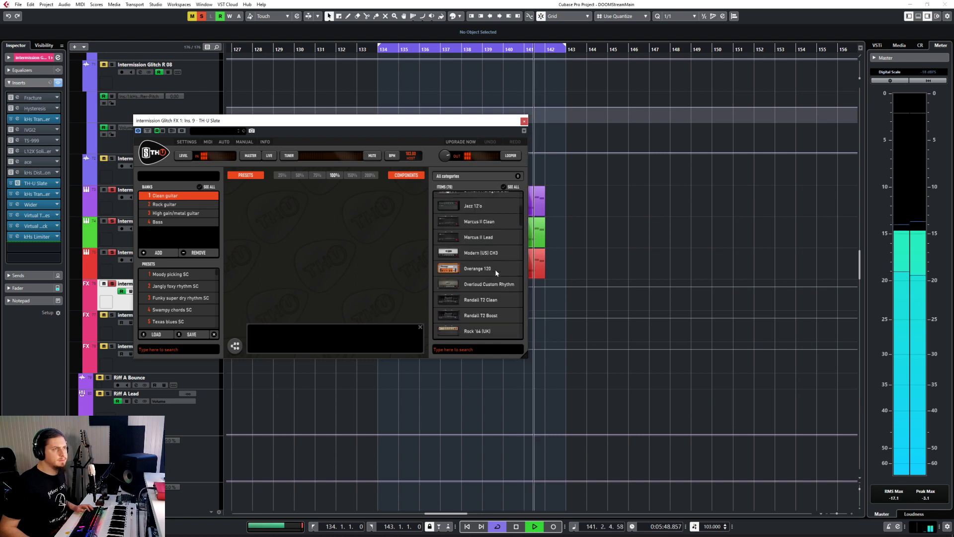
pyautogui.press('space')
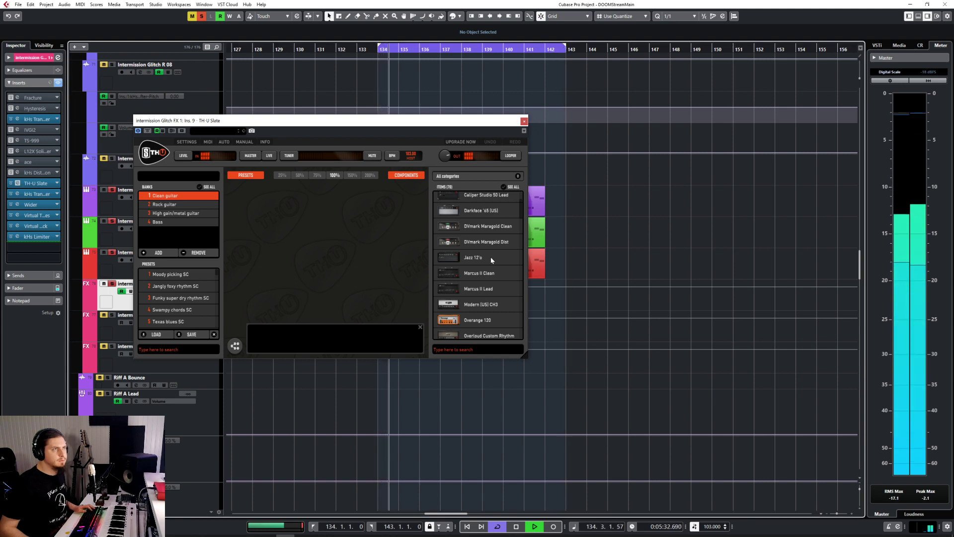
pyautogui.click(486, 306)
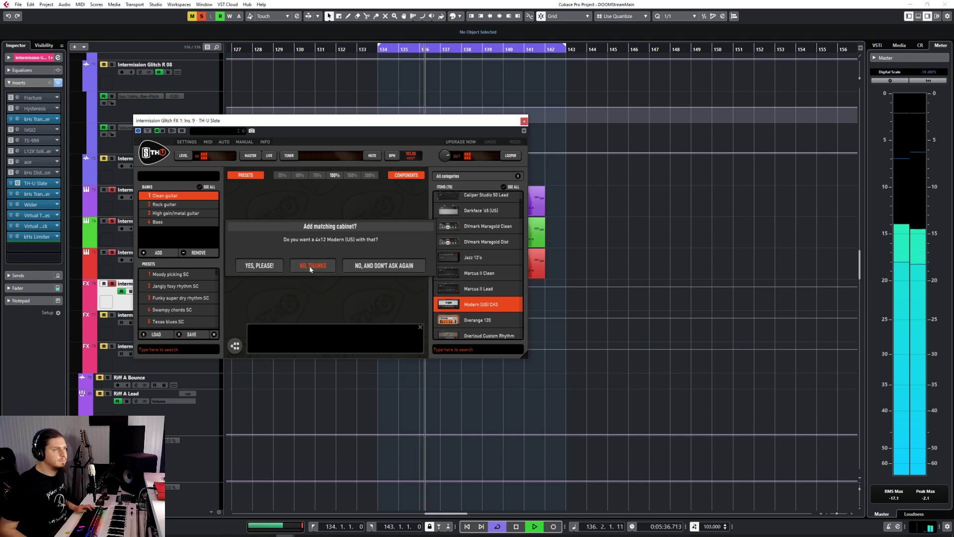
pyautogui.click(310, 267)
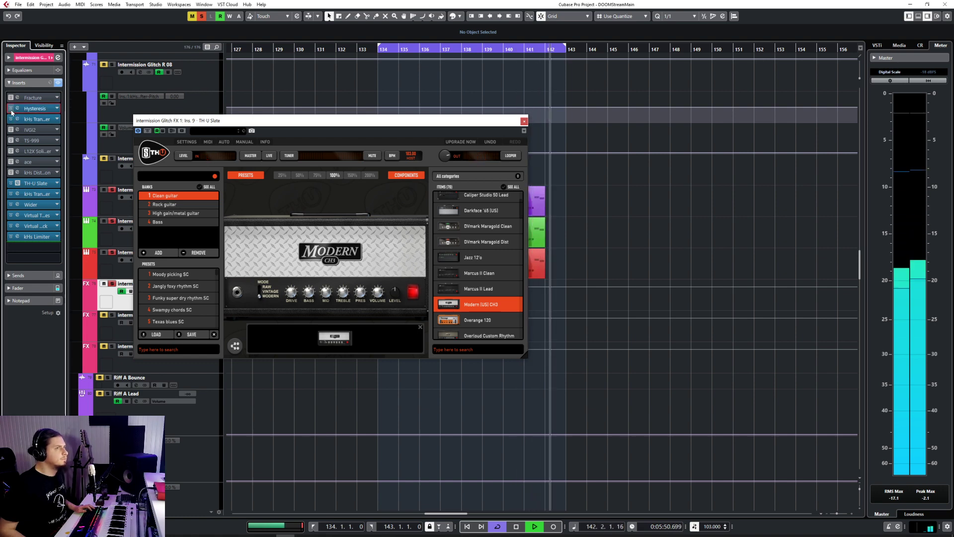
# Reactivate kHs Distortion before TH-U Slate, set its type to Saturate and close its window
pyautogui.click(17, 173)
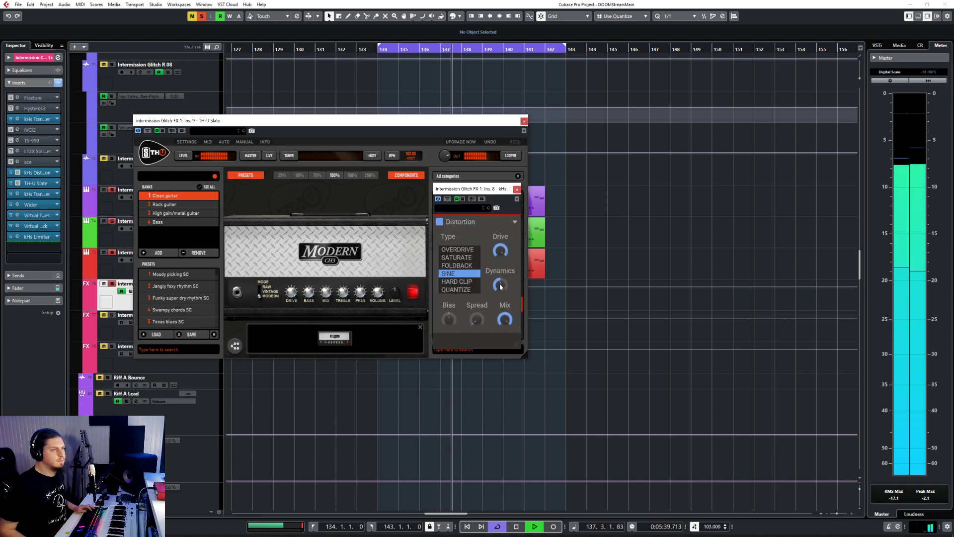
pyautogui.click(457, 250)
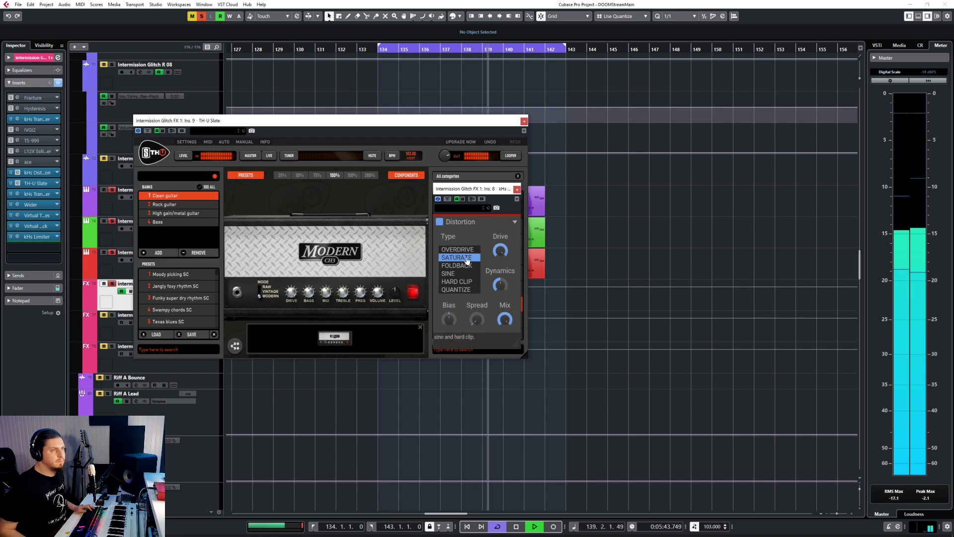
pyautogui.click(517, 189)
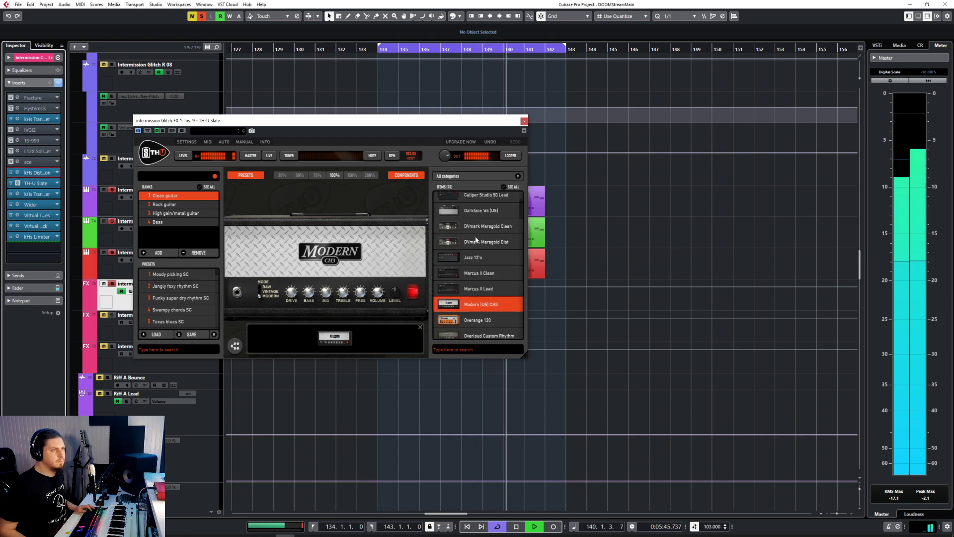
# Add a second Modern (US) CH3 amp to the TH-U Slate signal chain and close the plug-in window
pyautogui.moveTo(397, 207); pyautogui.dragTo(287, 209)
pyautogui.moveTo(474, 304); pyautogui.dragTo(394, 203)
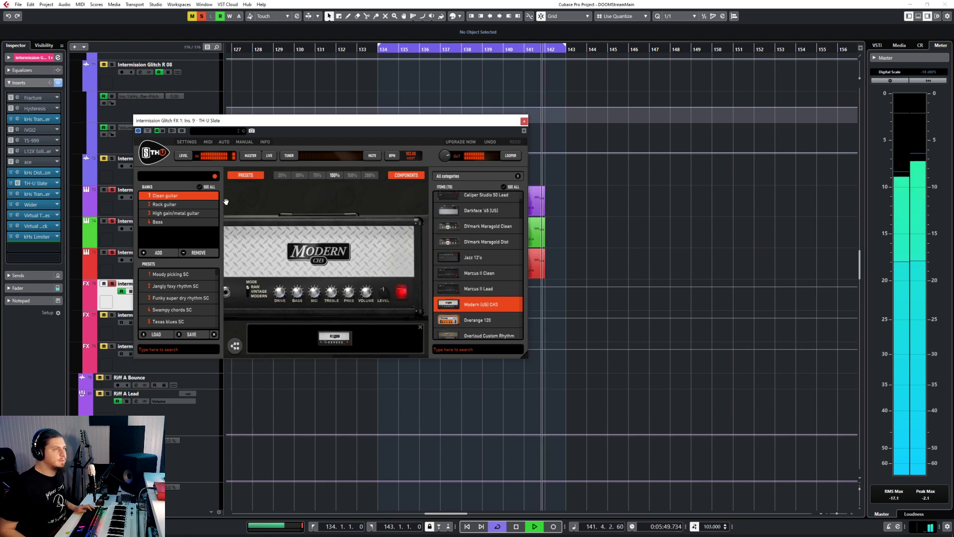
pyautogui.click(229, 293)
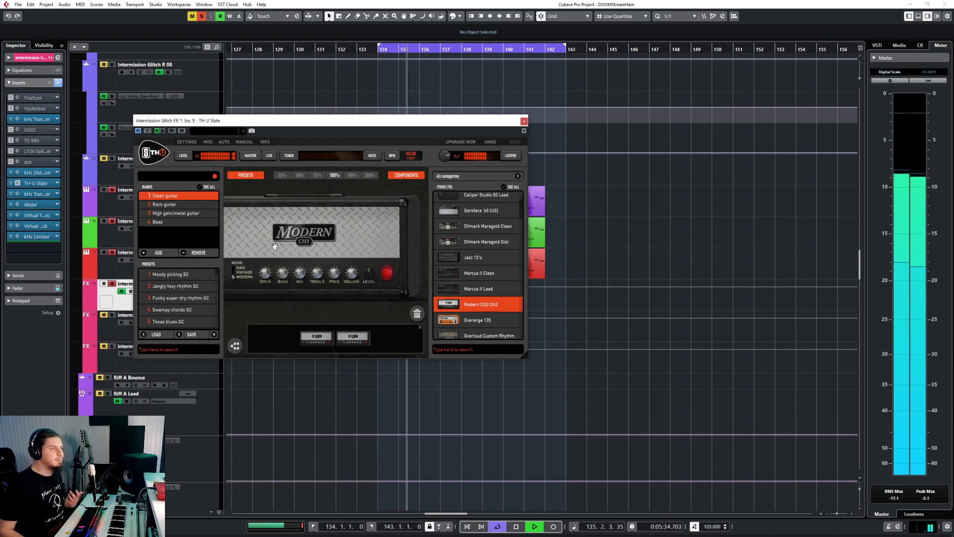
pyautogui.moveTo(247, 294)
pyautogui.mouseDown()
pyautogui.moveTo(244, 214)
pyautogui.moveTo(245, 270)
pyautogui.moveTo(246, 217)
pyautogui.moveTo(229, 297)
pyautogui.mouseUp()
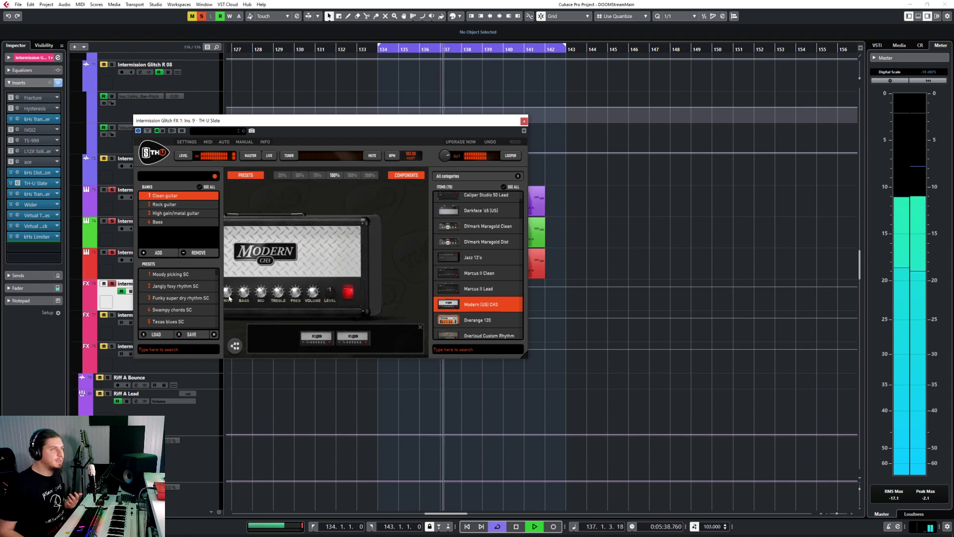
pyautogui.click(524, 120)
# Compare the Sine and Hard Clip types in kHs Distortion, settle on Hard Clip and close its window
pyautogui.click(18, 173)
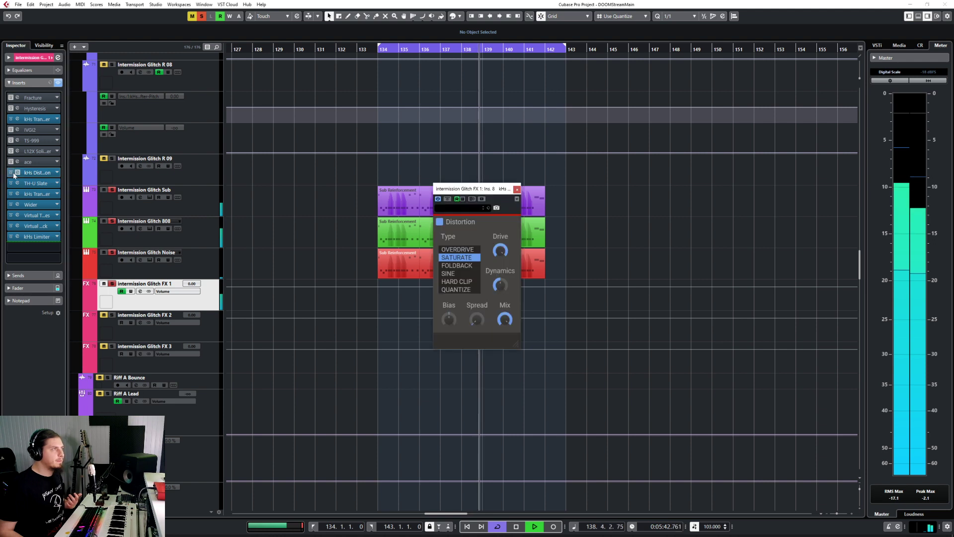
pyautogui.click(453, 281)
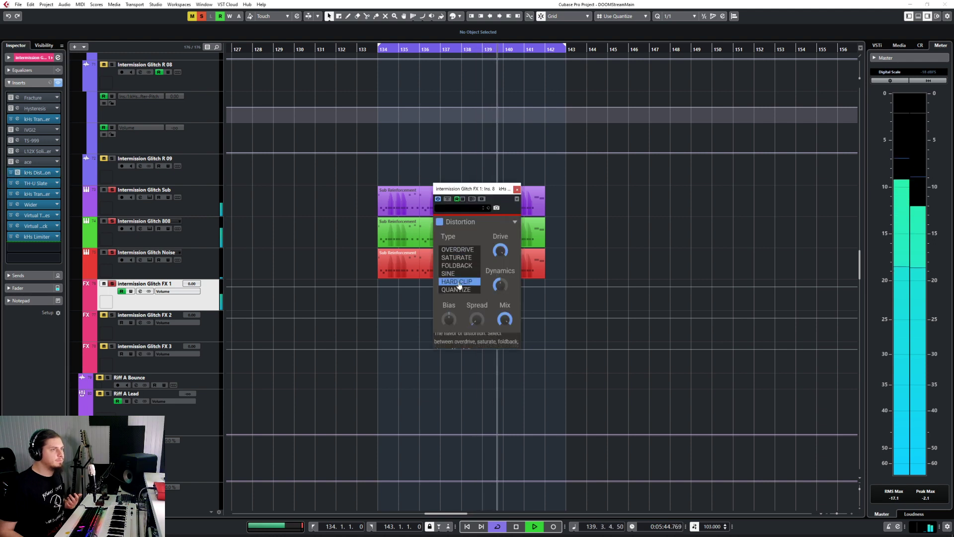
pyautogui.click(451, 276)
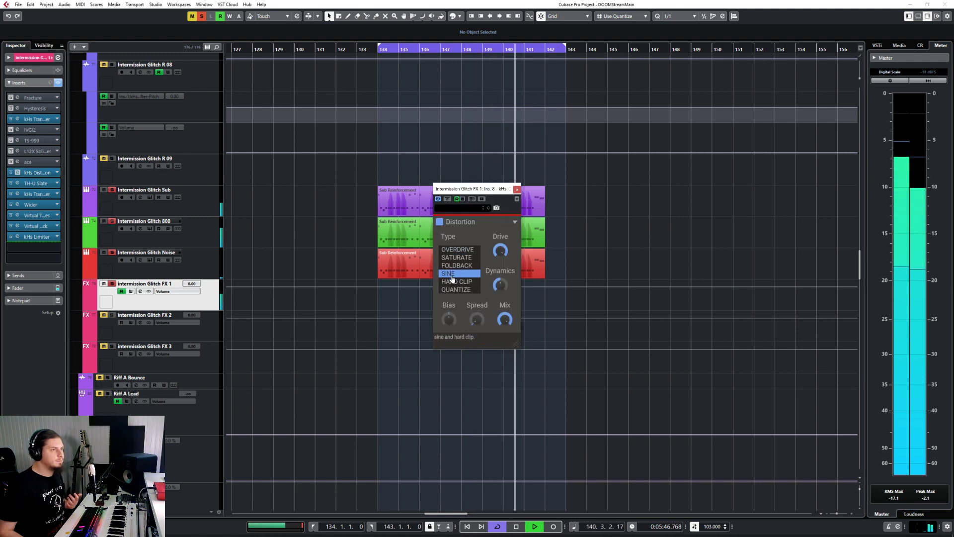
pyautogui.click(451, 282)
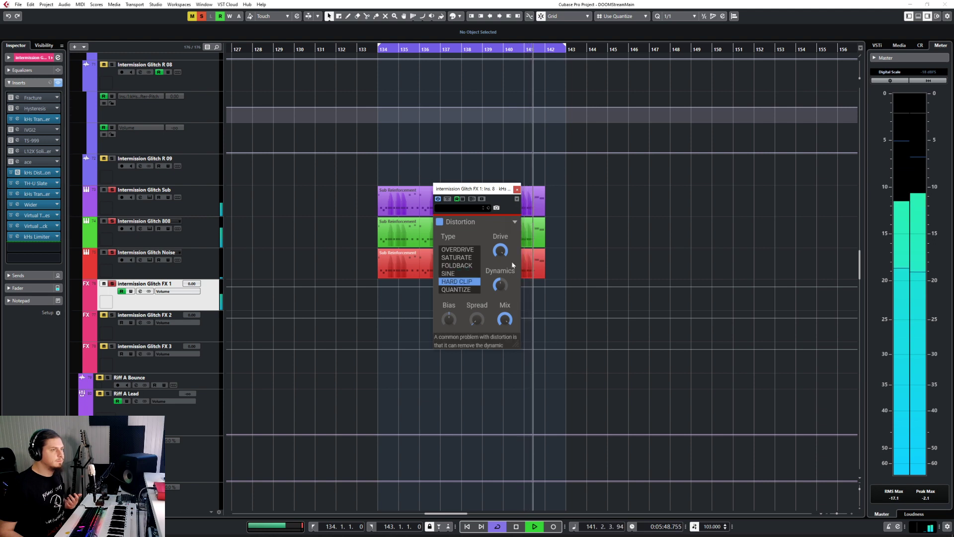
pyautogui.click(516, 189)
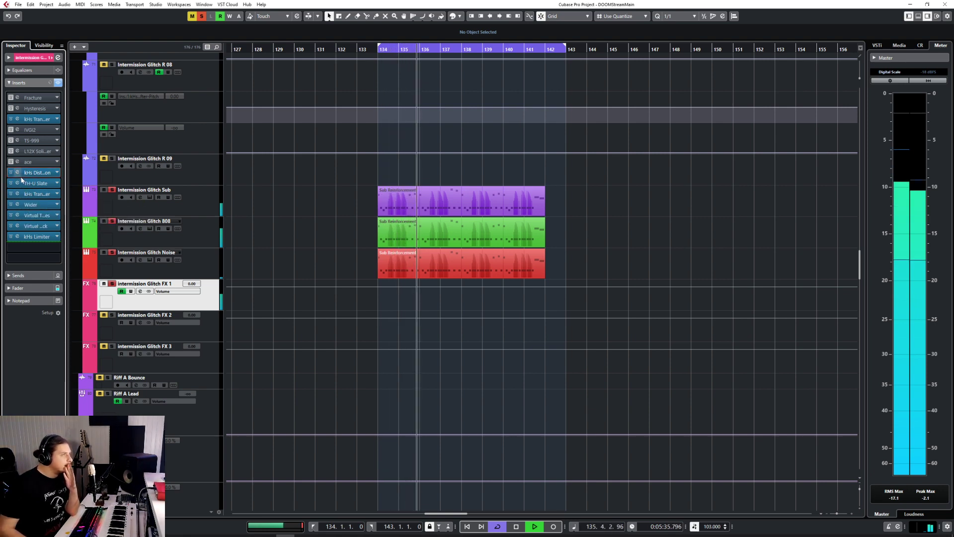
# Raise the Intermission Glitch Noise channel's mixer fader to -24.2 and close the mixer
pyautogui.click(199, 266)
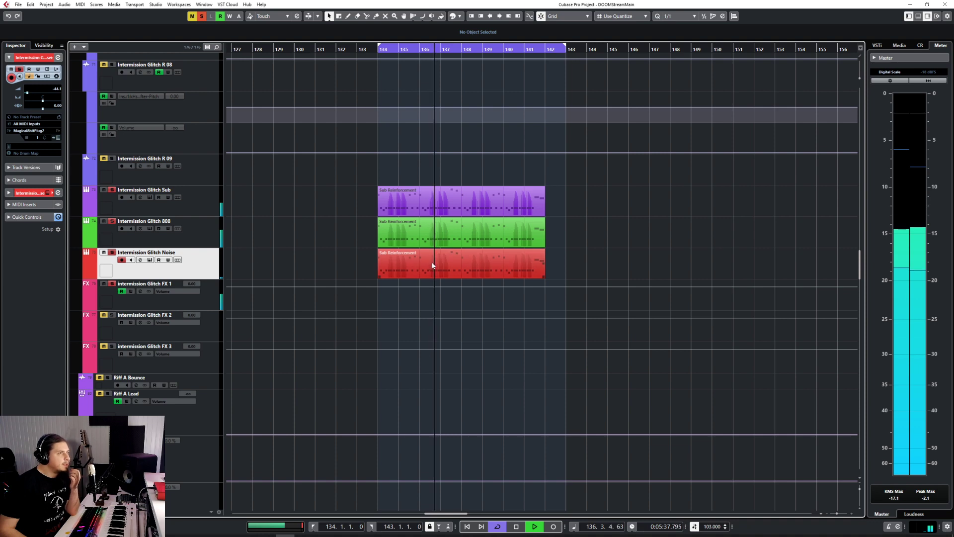
pyautogui.press('F3')
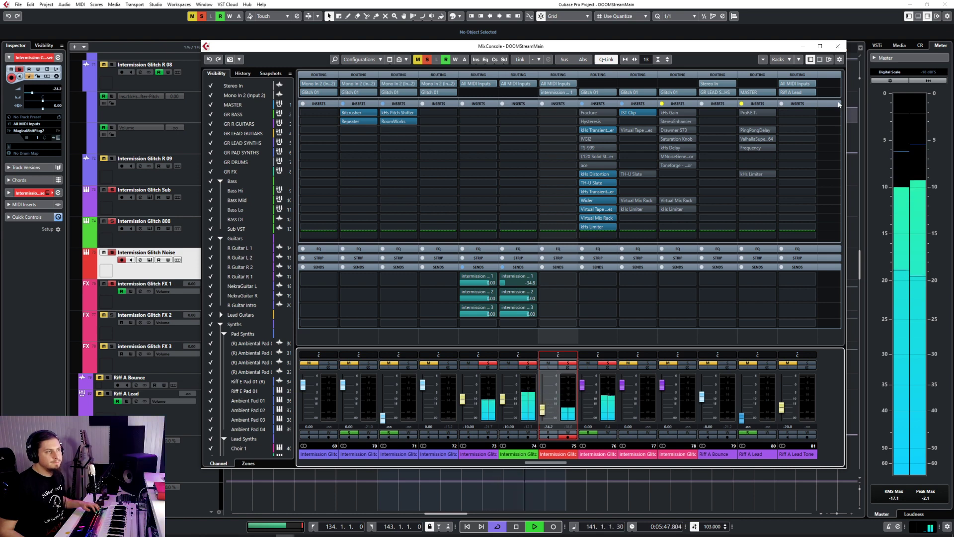
pyautogui.click(839, 48)
# Open the Noise track's Sub Reinforcement part for editing, select all its notes and close the editor
pyautogui.doubleClick(490, 272)
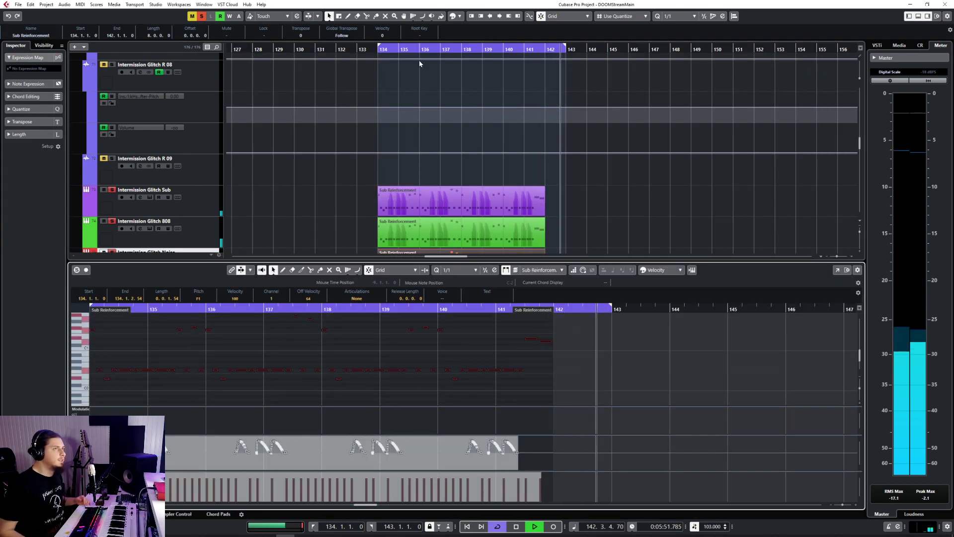
pyautogui.hotkey('ctrl', 'e')
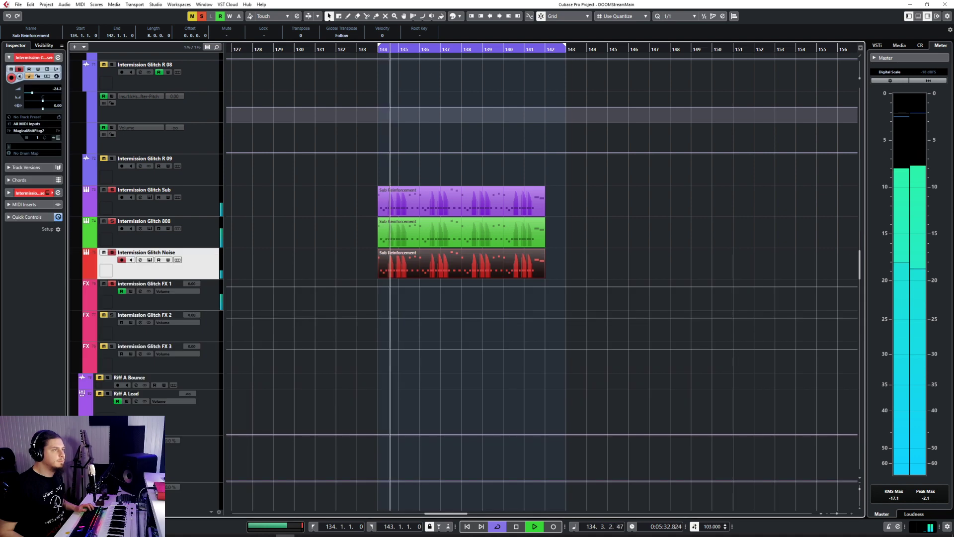
pyautogui.hotkey('ctrl', 'e')
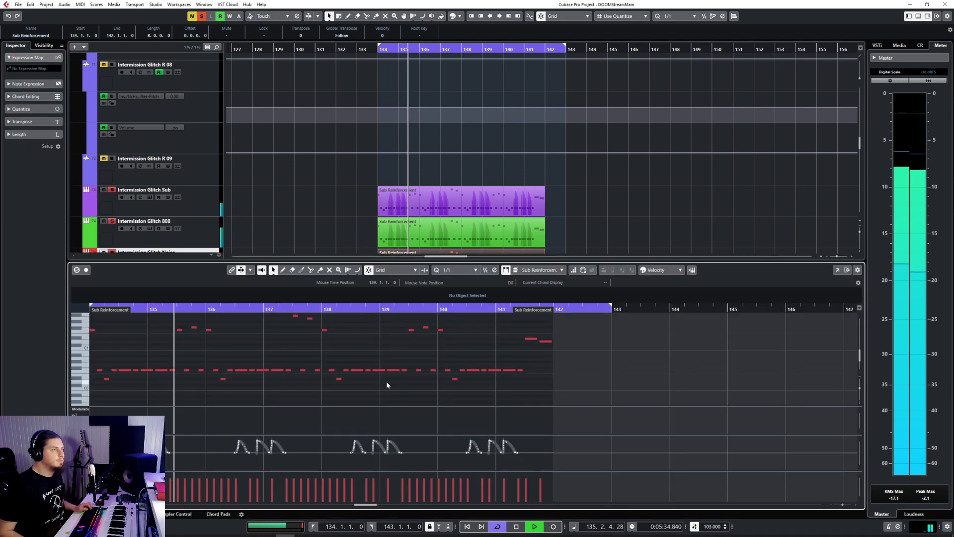
pyautogui.hotkey('ctrl', 'a')
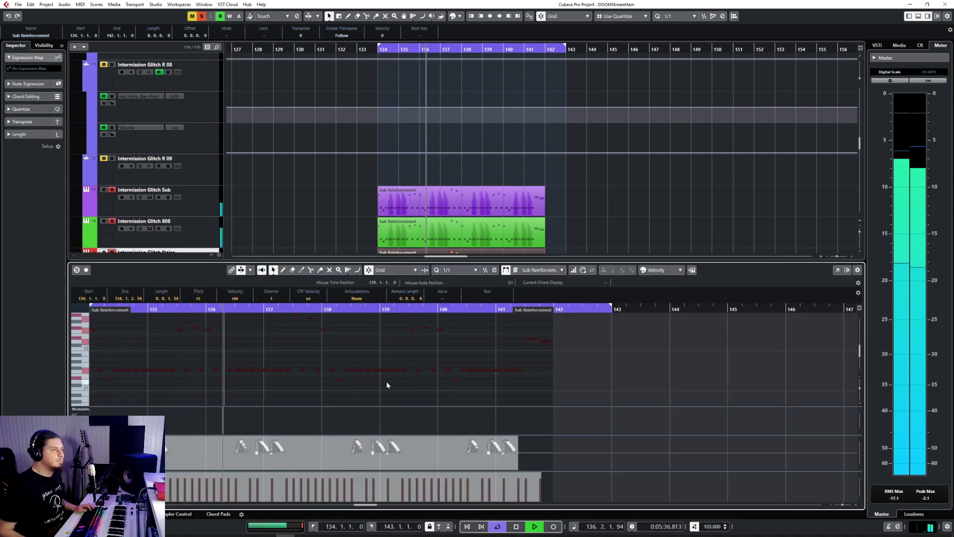
pyautogui.hotkey('ctrl', 'e')
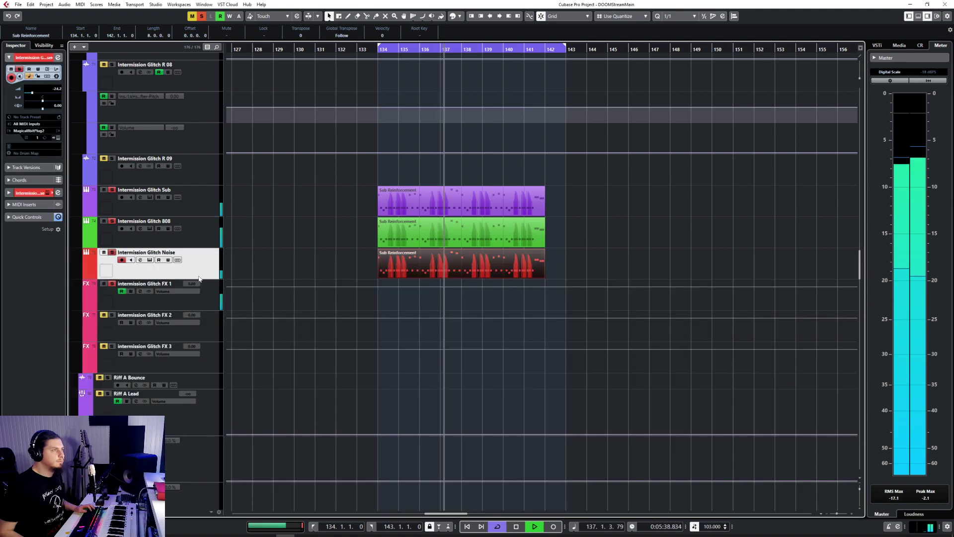
pyautogui.press('F3')
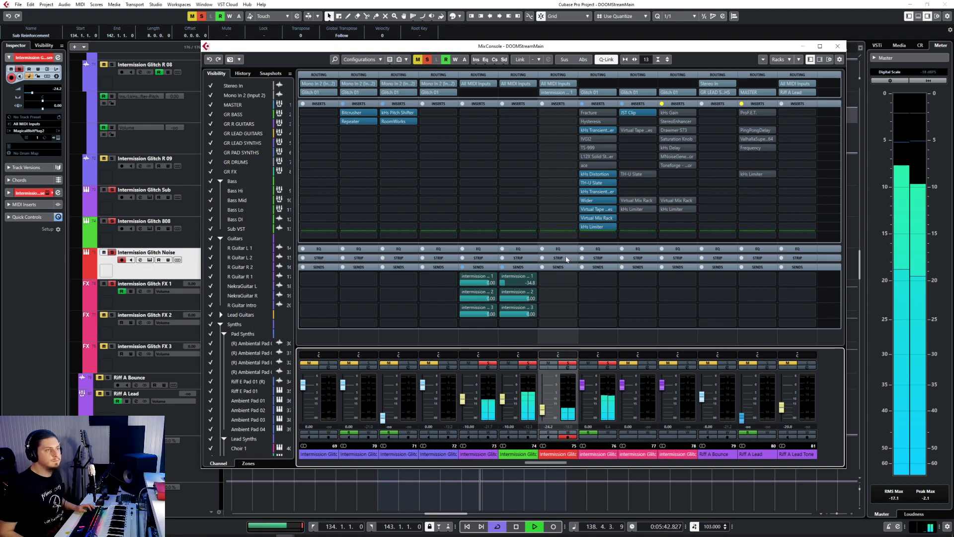
pyautogui.press('F3')
pyautogui.press('F3')
pyautogui.press('F3')
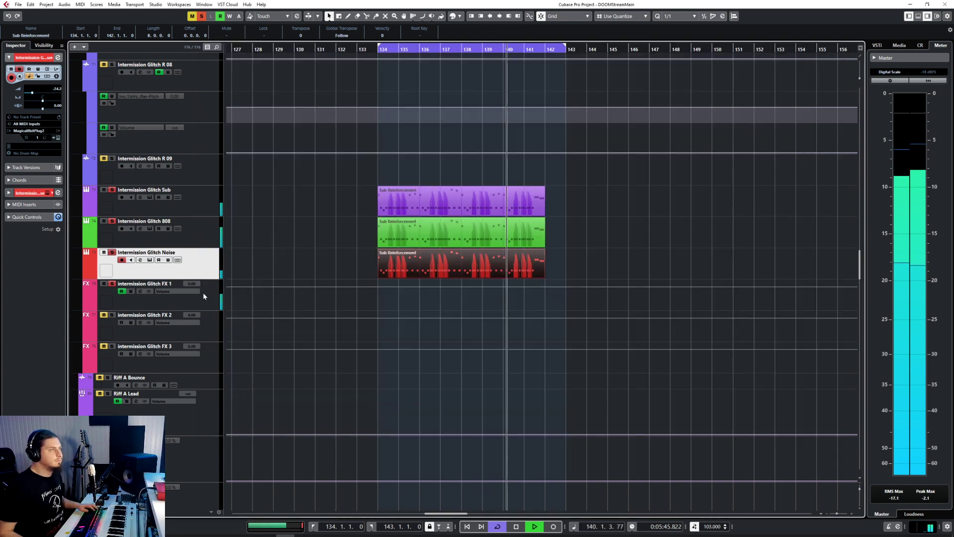
# On intermission Glitch FX 1, reactivate ace and audition L12X, TS-999 and IVGI2 one after another from bar 134, leaving IVGI2 active
pyautogui.click(203, 292)
pyautogui.press('F3')
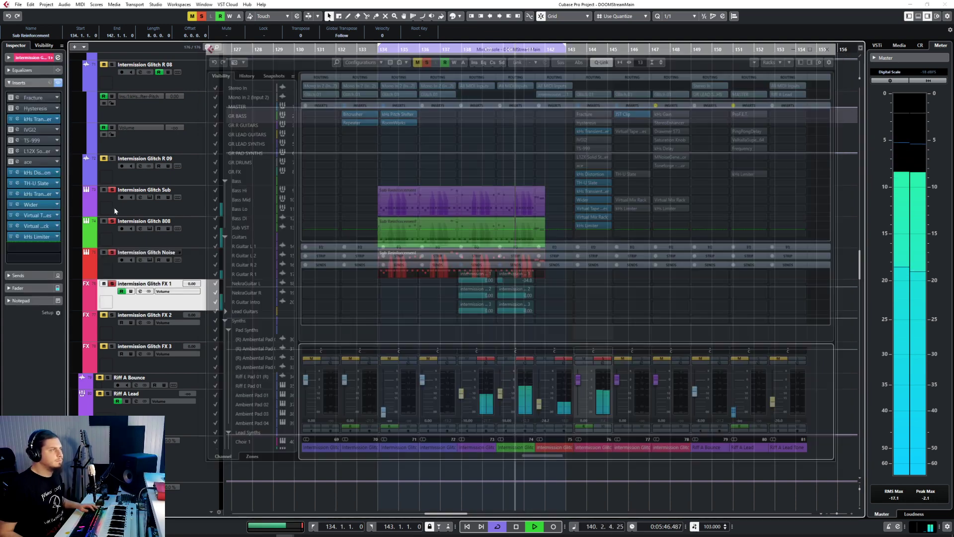
pyautogui.press('F3')
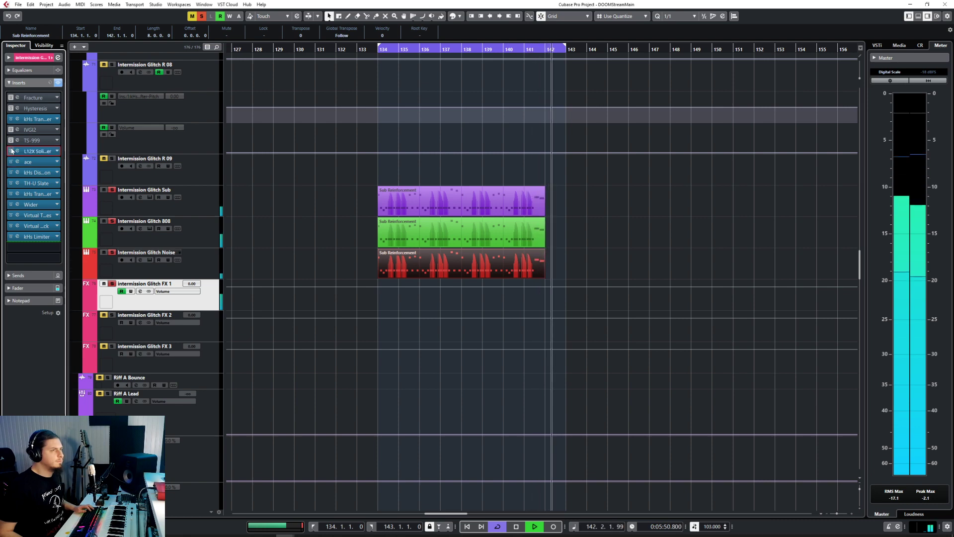
pyautogui.click(379, 50)
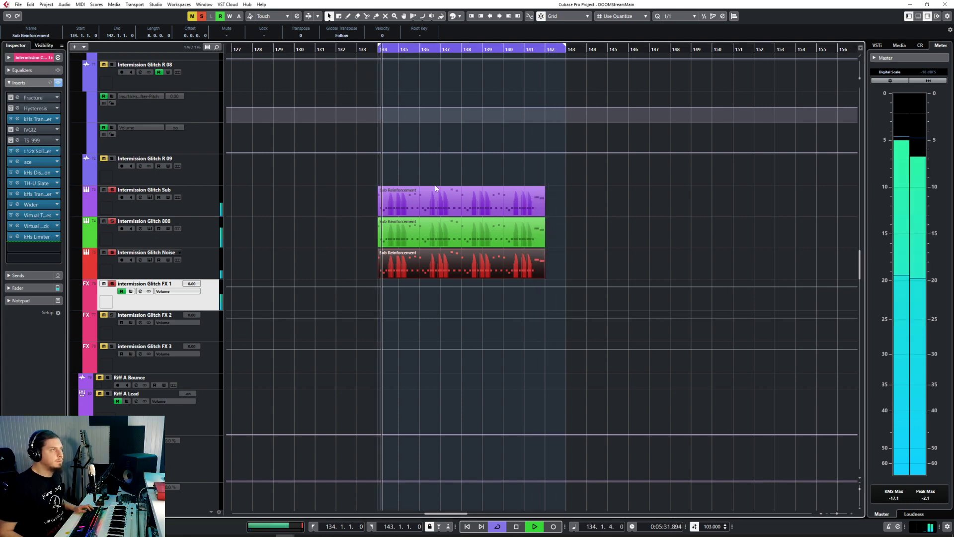
pyautogui.click(10, 139)
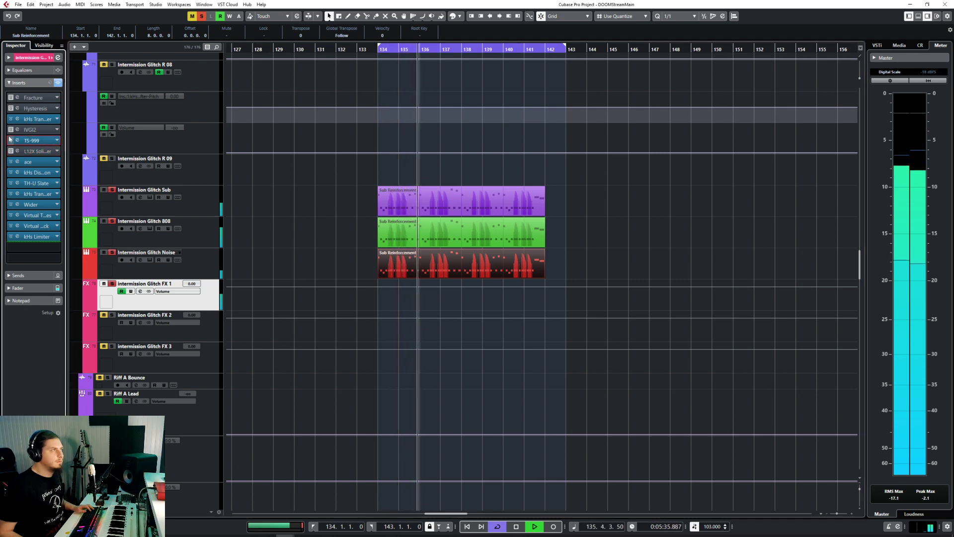
pyautogui.click(10, 140)
pyautogui.click(10, 130)
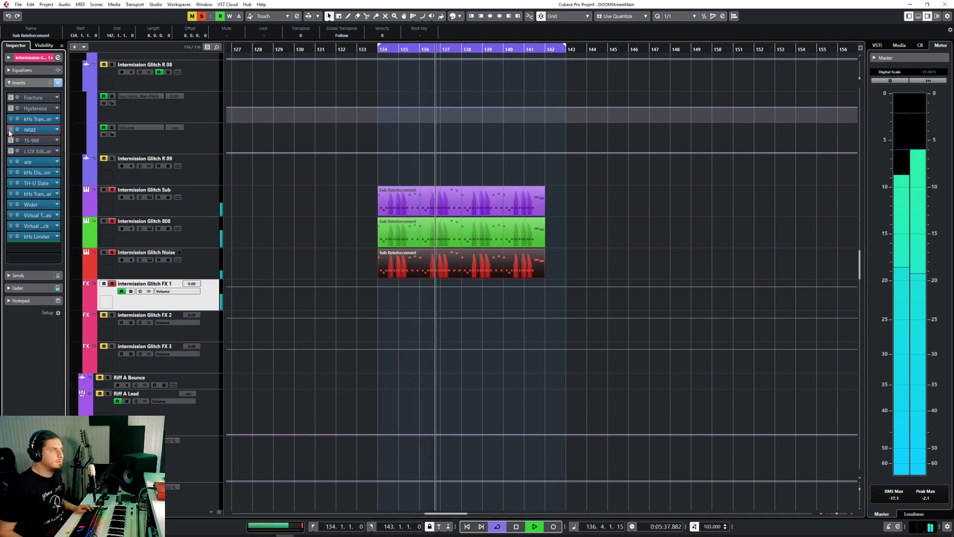
# Move the inserts after TH-U Slate down one slot each and insert Toneforge Misha Mansoor in the freed tenth slot
pyautogui.click(18, 183)
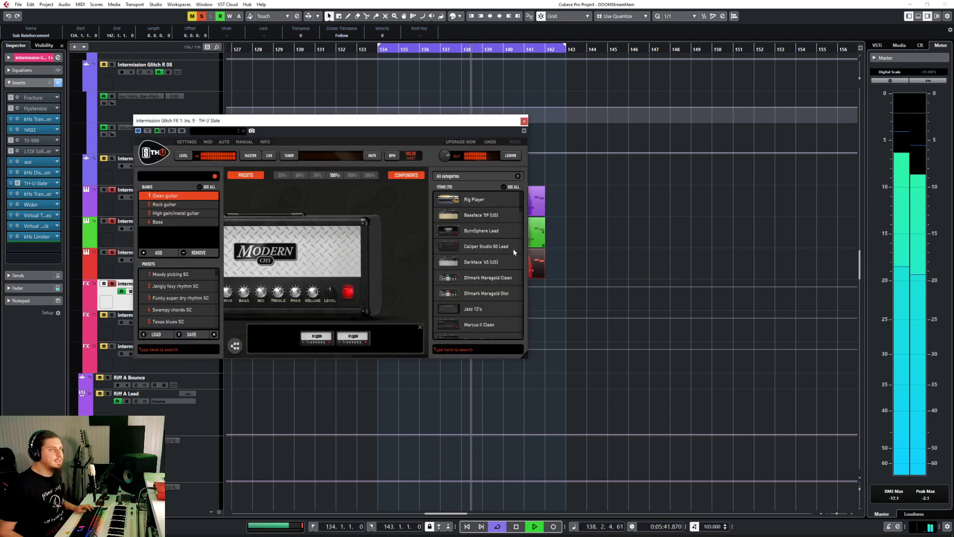
pyautogui.click(523, 121)
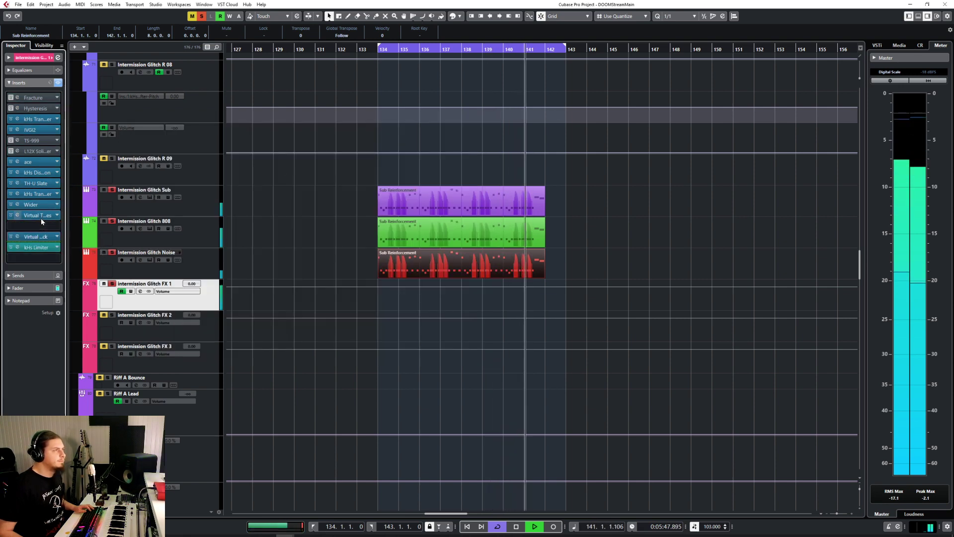
pyautogui.moveTo(40, 218); pyautogui.dragTo(39, 225)
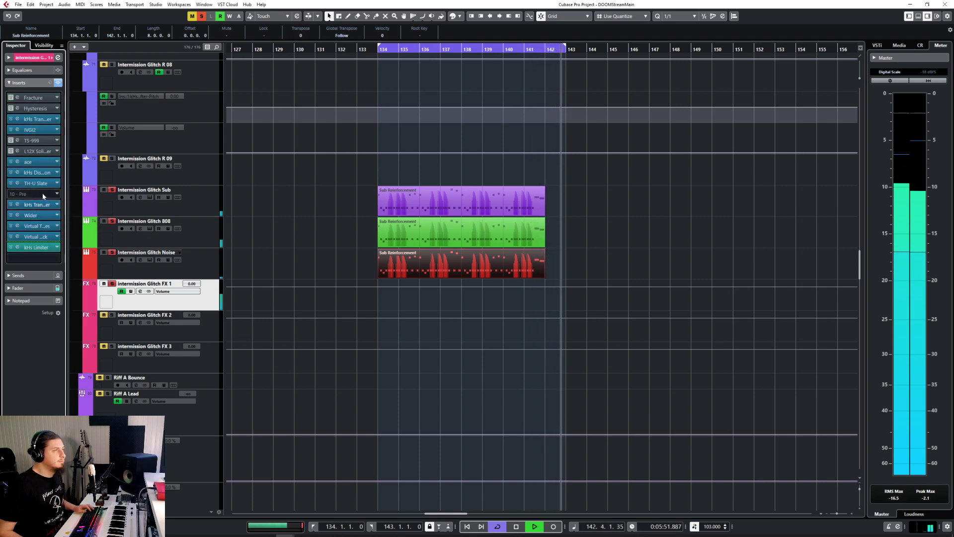
pyautogui.click(34, 204)
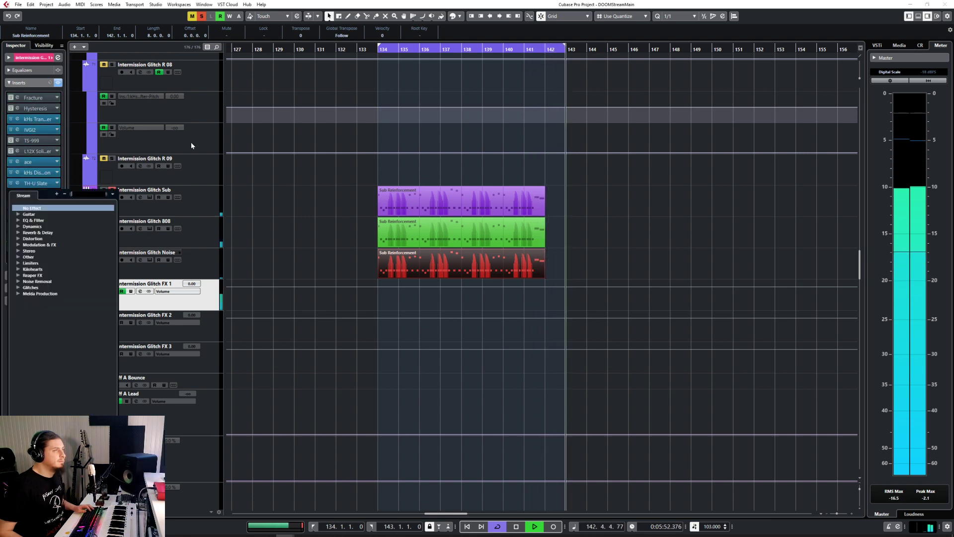
pyautogui.write('tone')
pyautogui.click(101, 214)
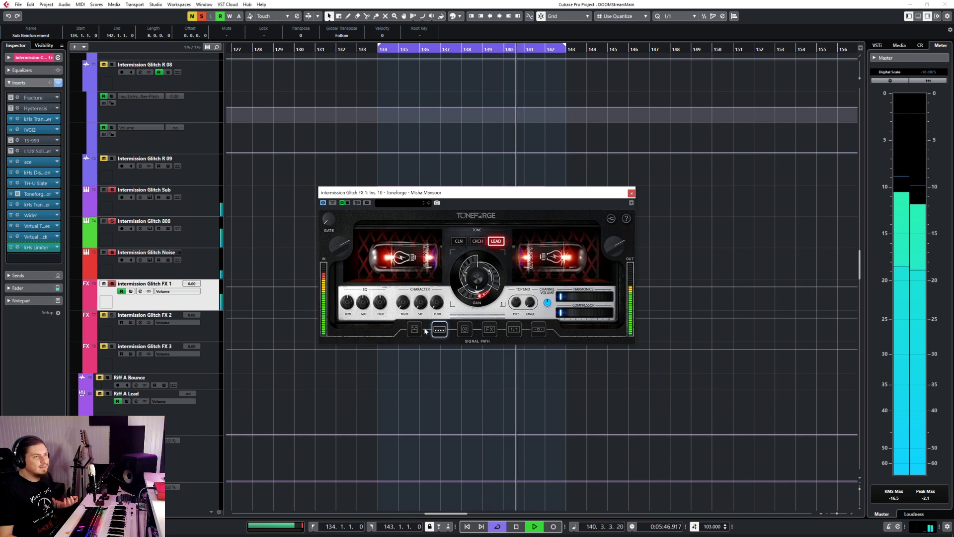
# Try Toneforge's input level at 12, bypass IVGI2, ace and kHs Distortion, and close the Toneforge window
pyautogui.moveTo(343, 268); pyautogui.dragTo(475, 3)
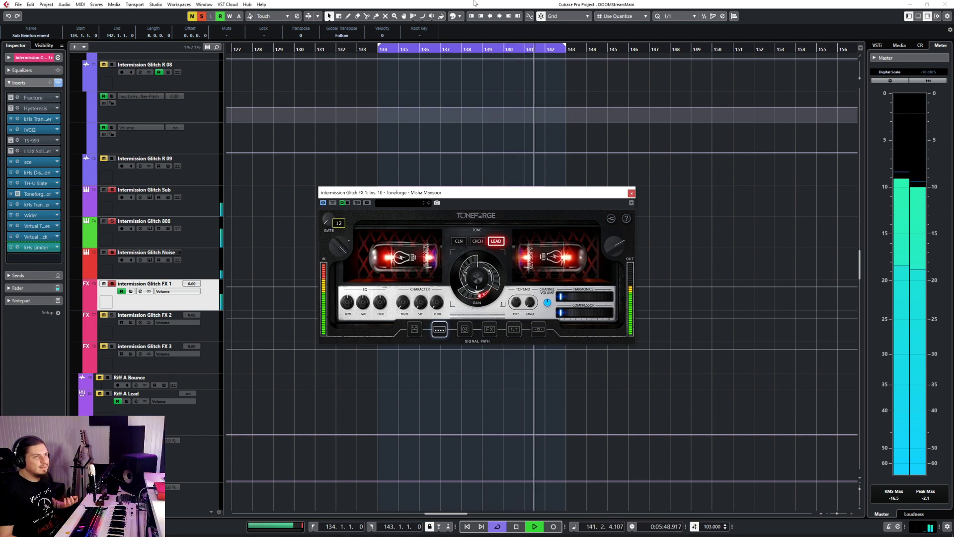
pyautogui.moveTo(391, 279); pyautogui.dragTo(397, 264)
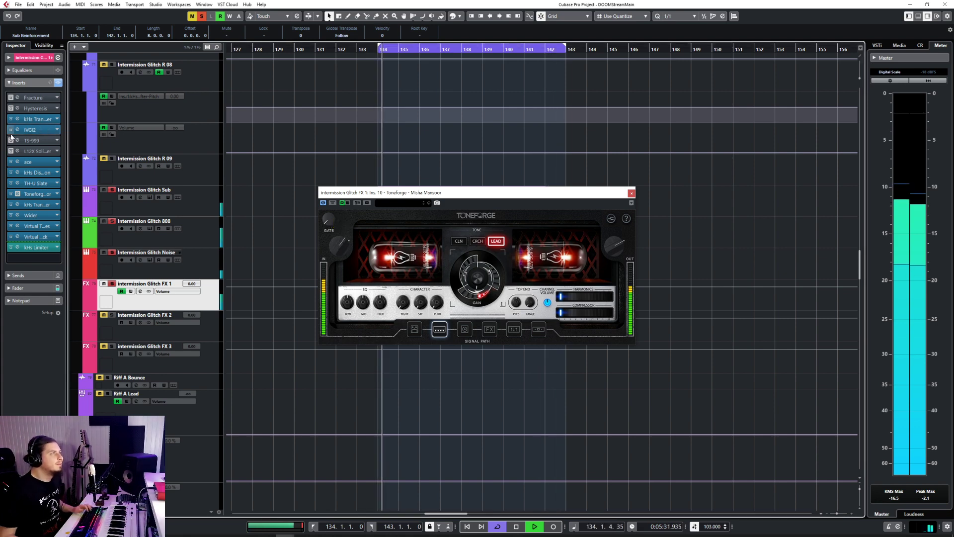
pyautogui.click(11, 161)
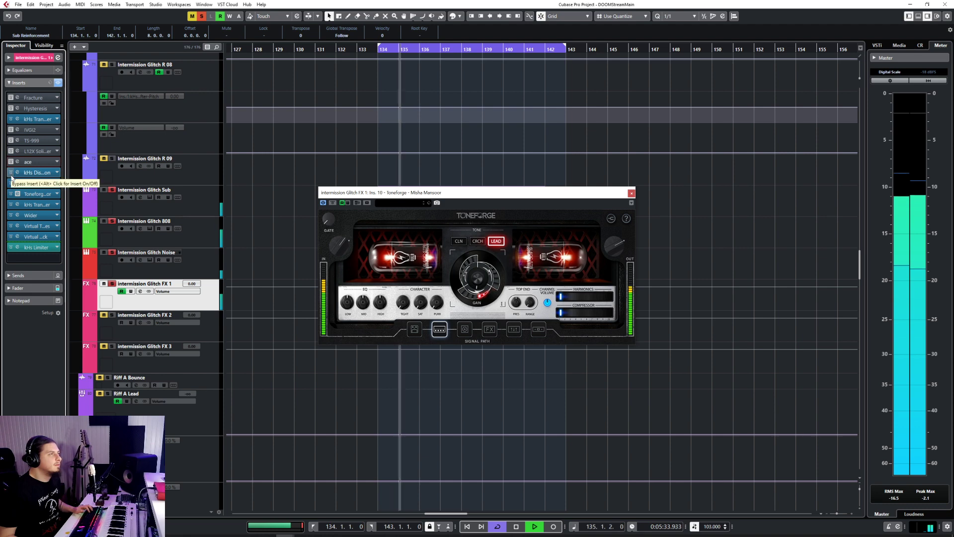
pyautogui.click(11, 174)
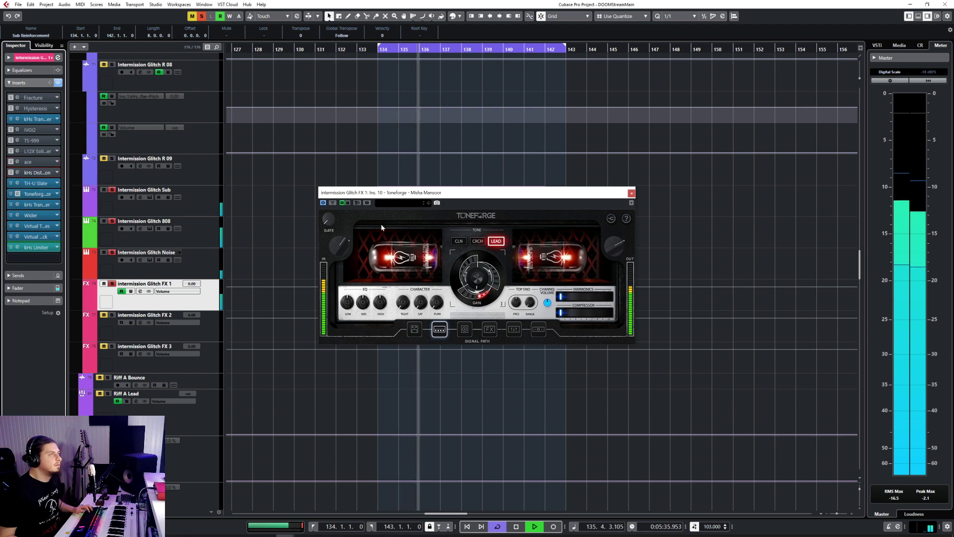
pyautogui.click(631, 193)
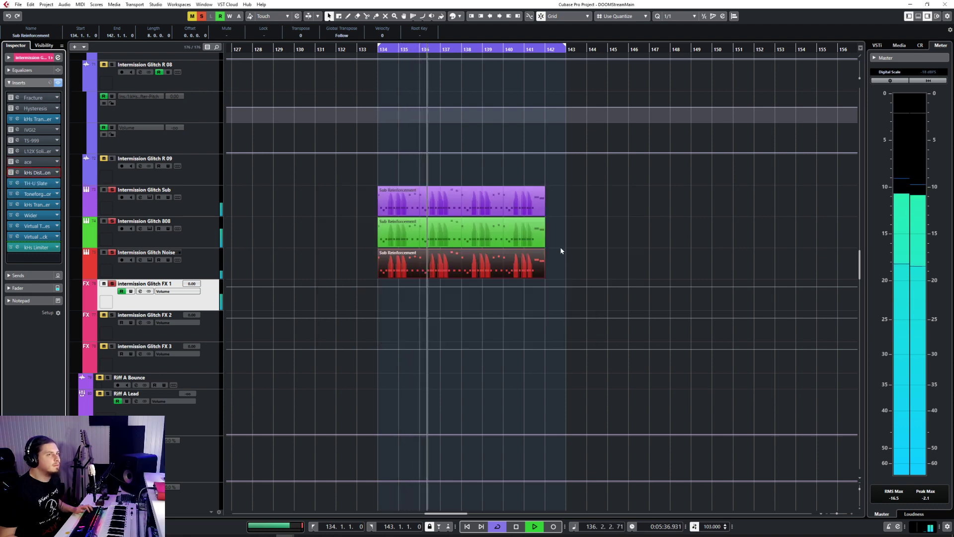
# Lower the Intermission Glitch Noise channel's fader in the mixer and close the mixer
pyautogui.doubleClick(442, 270)
pyautogui.click(144, 283)
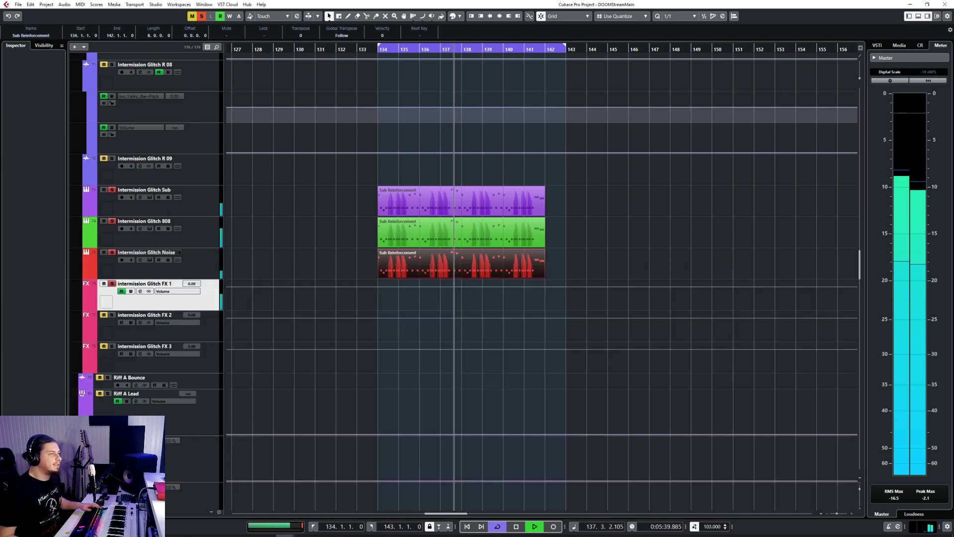
pyautogui.press('F3')
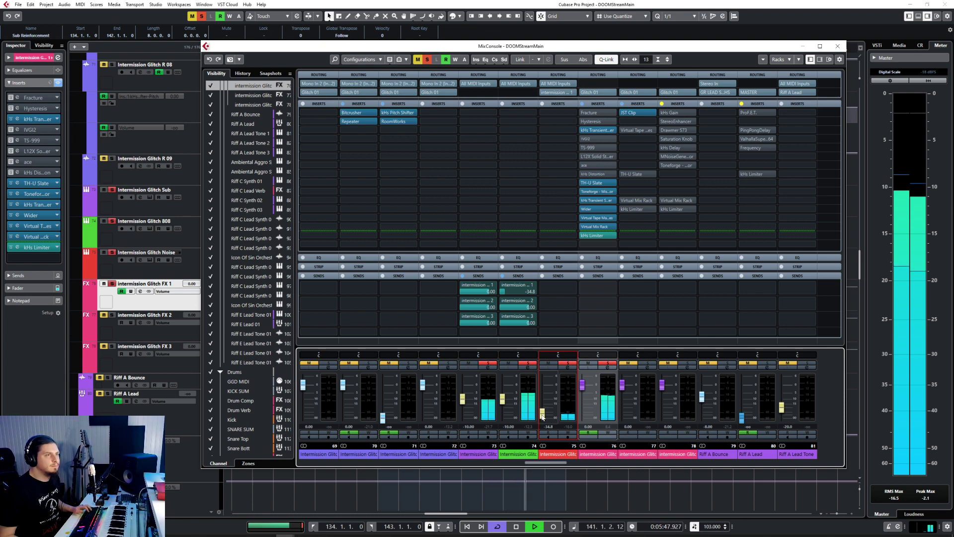
pyautogui.click(839, 48)
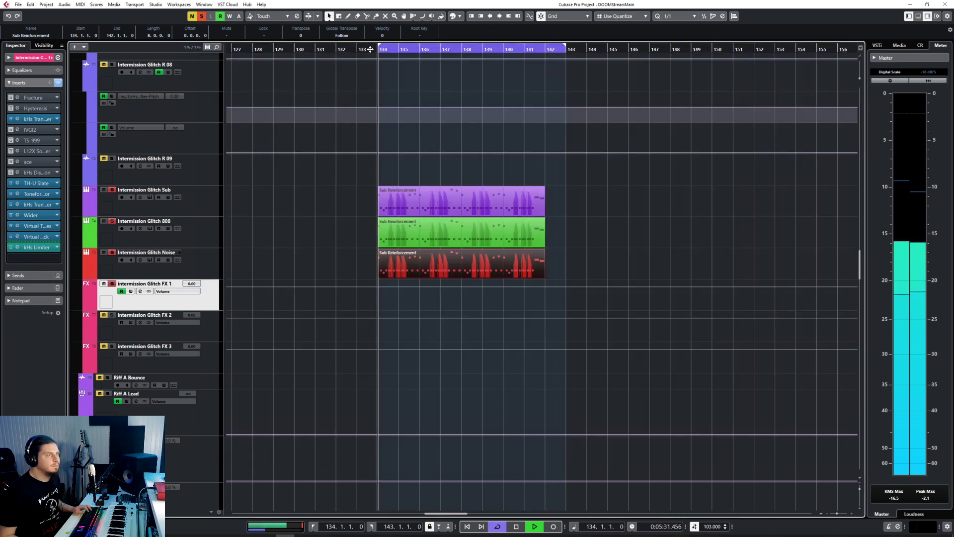
# Audition the TH-U Slate and Toneforge insert chain from bar 134, and export it as an audio mixdown
pyautogui.click(10, 184)
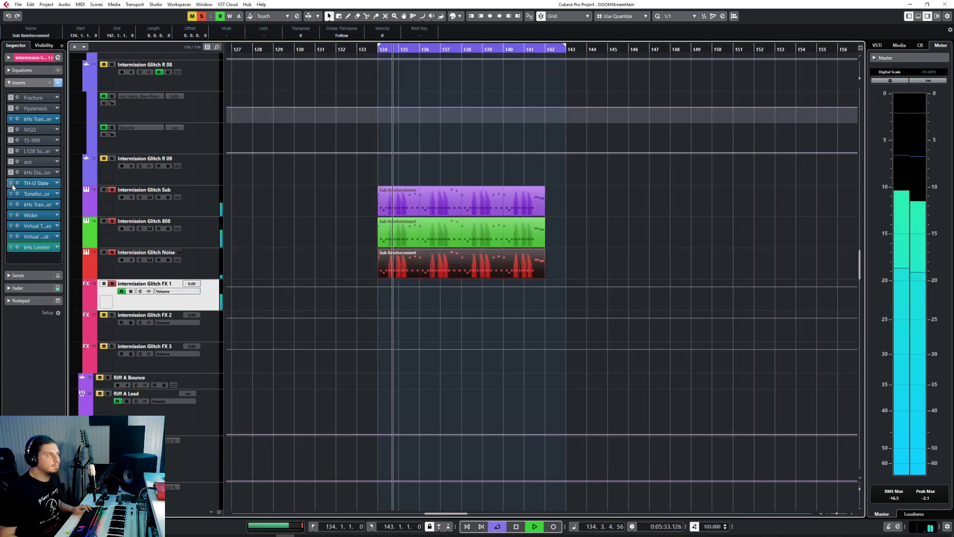
pyautogui.click(11, 183)
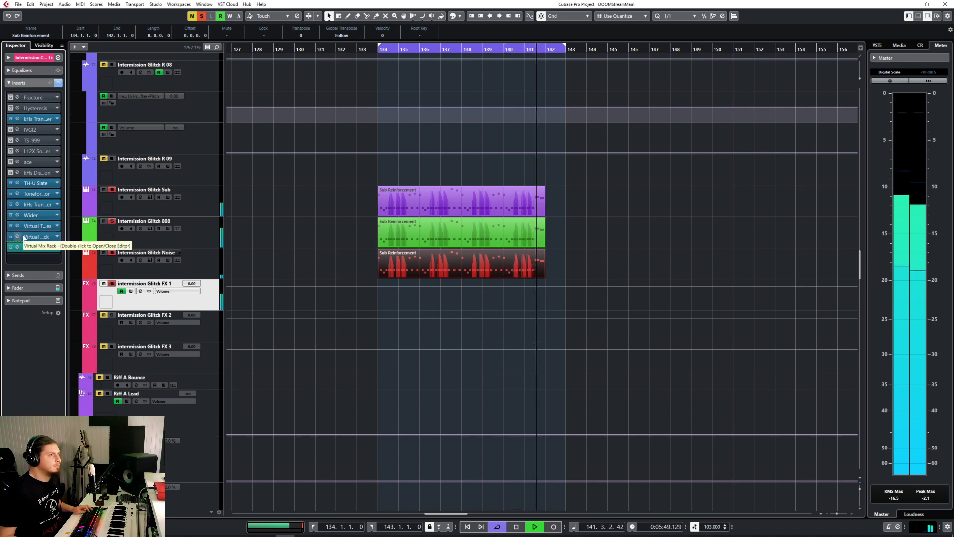
pyautogui.press('space')
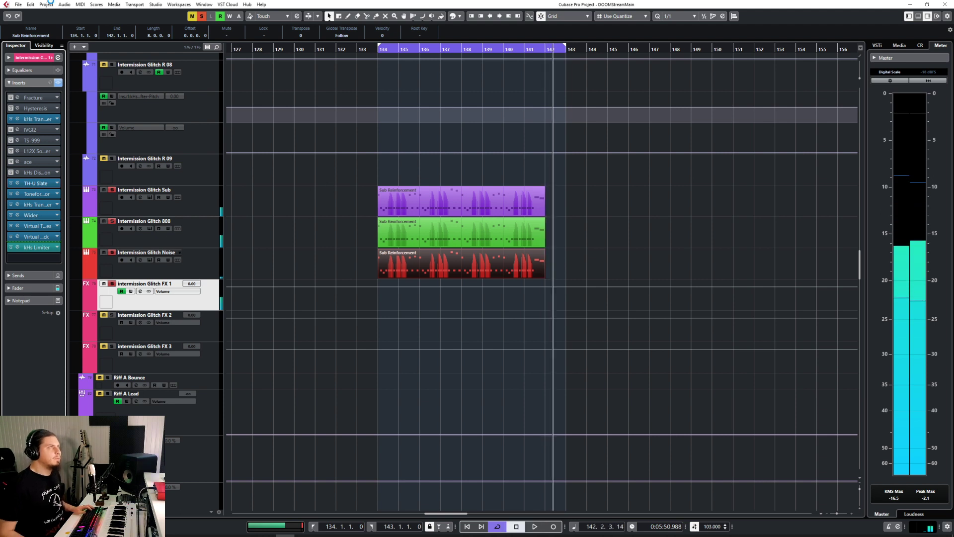
pyautogui.click(18, 5)
pyautogui.moveTo(82, 124)
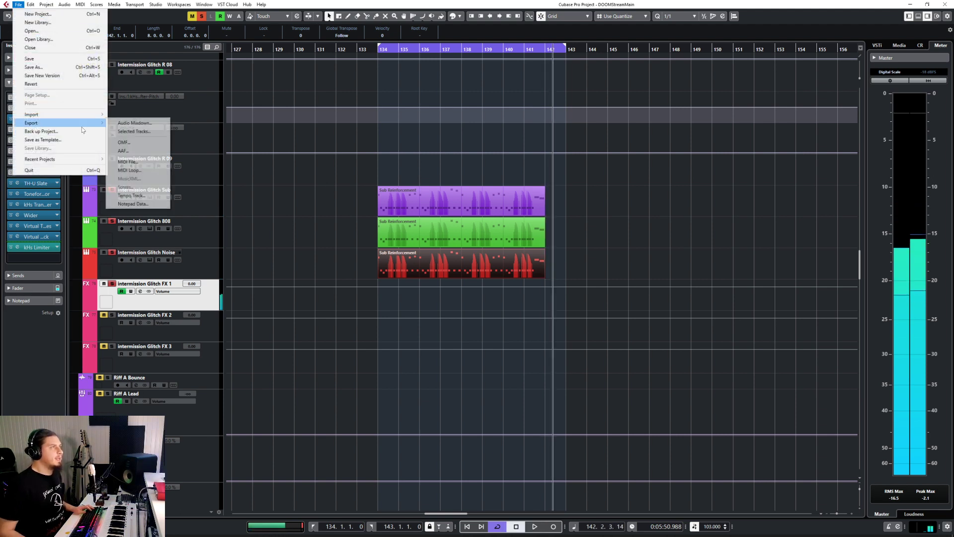
pyautogui.click(135, 123)
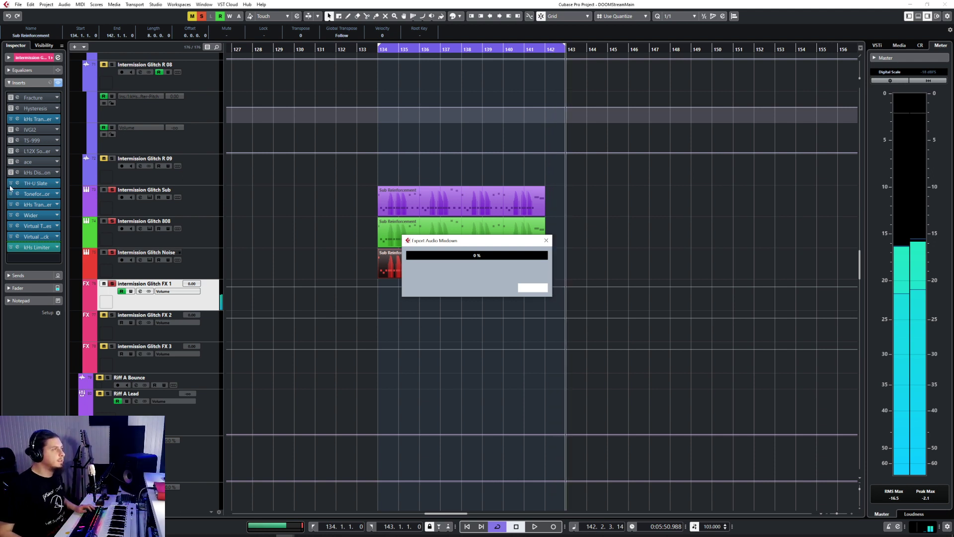
# Bypass TH-U Slate, Toneforge, Wider and both kHs Tran…er inserts on intermission Glitch FX 1, and audition the result from bar 134
pyautogui.click(10, 215)
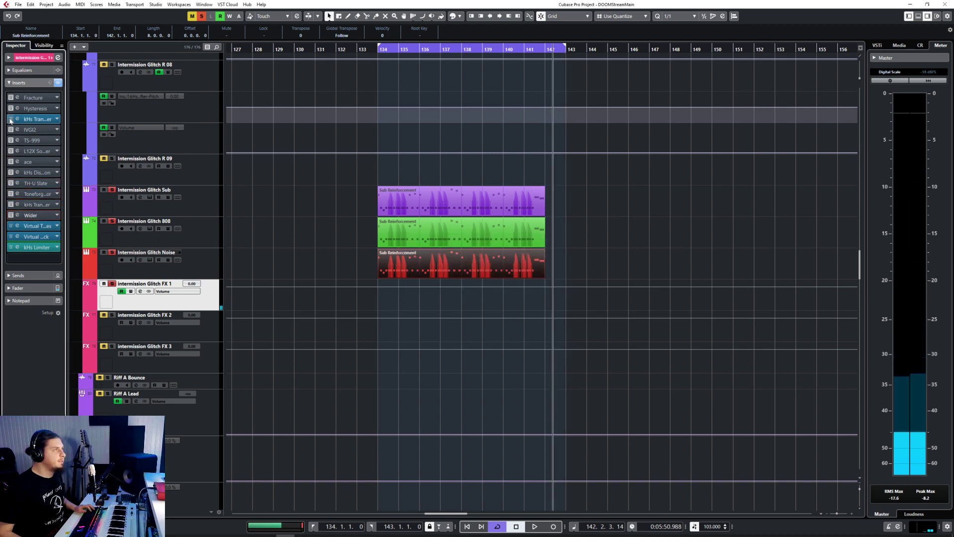
pyautogui.press('KP_1')
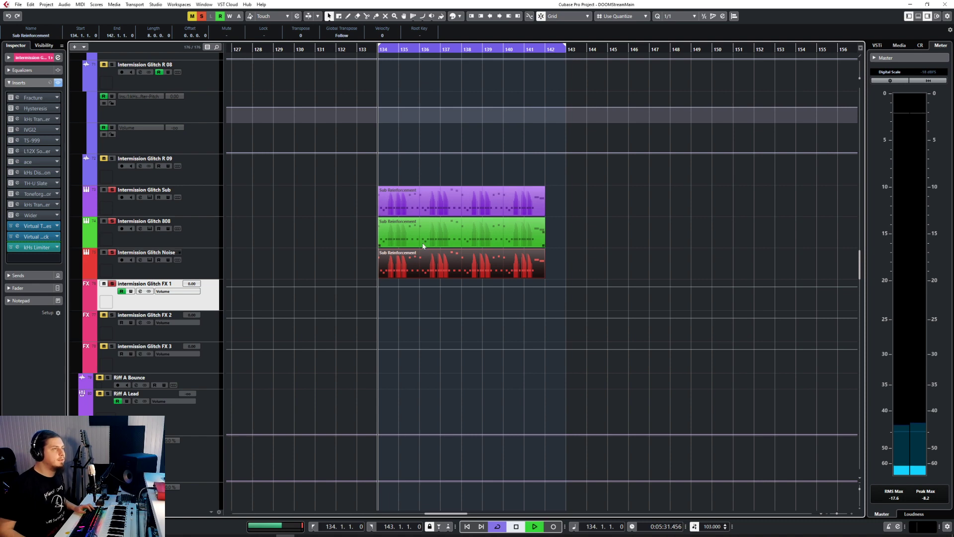
pyautogui.press('space')
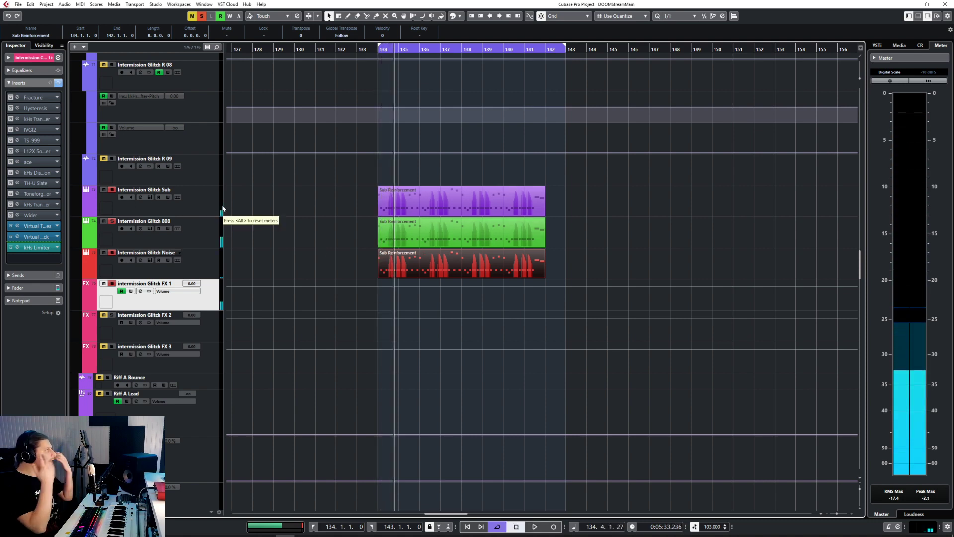
# Turn off solo on the Intermission Glitch Sub, 808, Noise and FX 1 tracks and mute all four
pyautogui.click(217, 207)
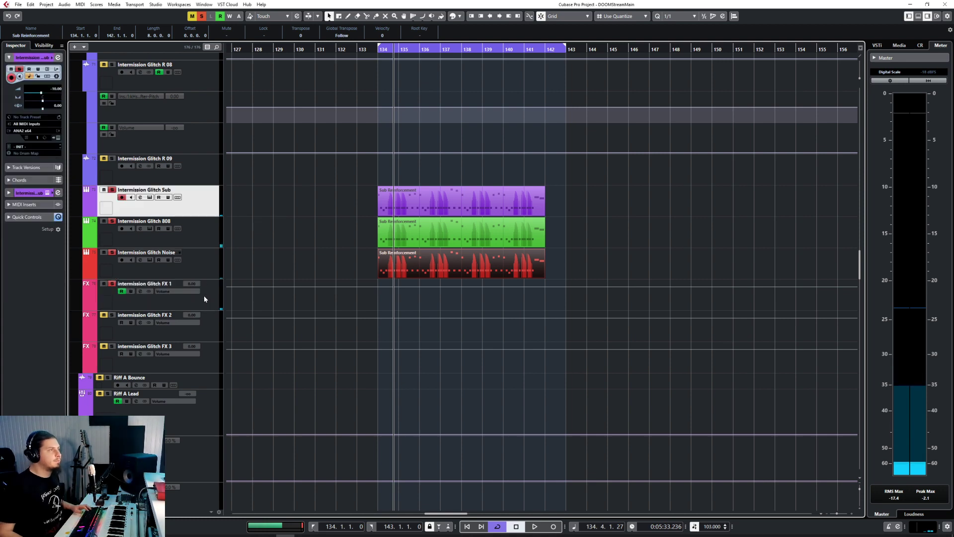
pyautogui.keyDown('shift'); pyautogui.click(215, 296); pyautogui.keyUp('shift')
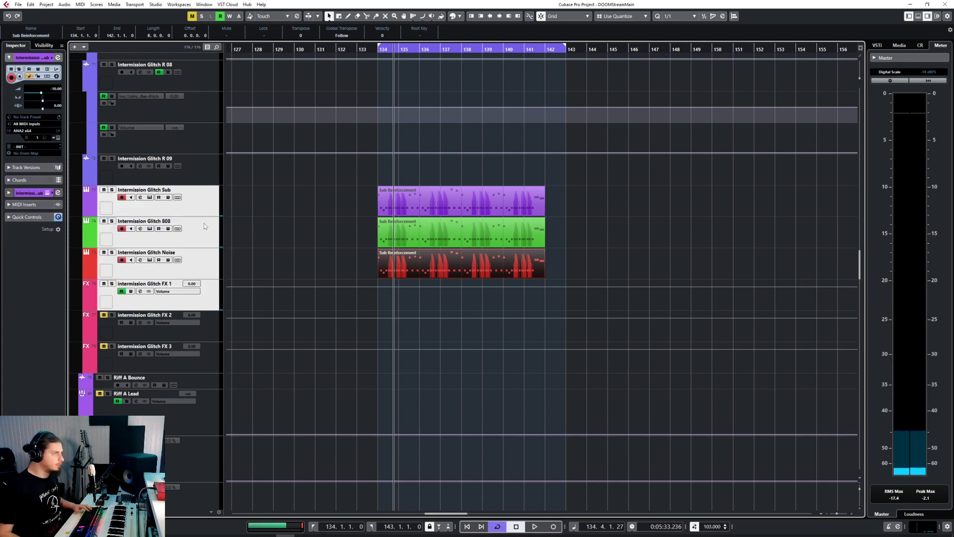
pyautogui.press('m')
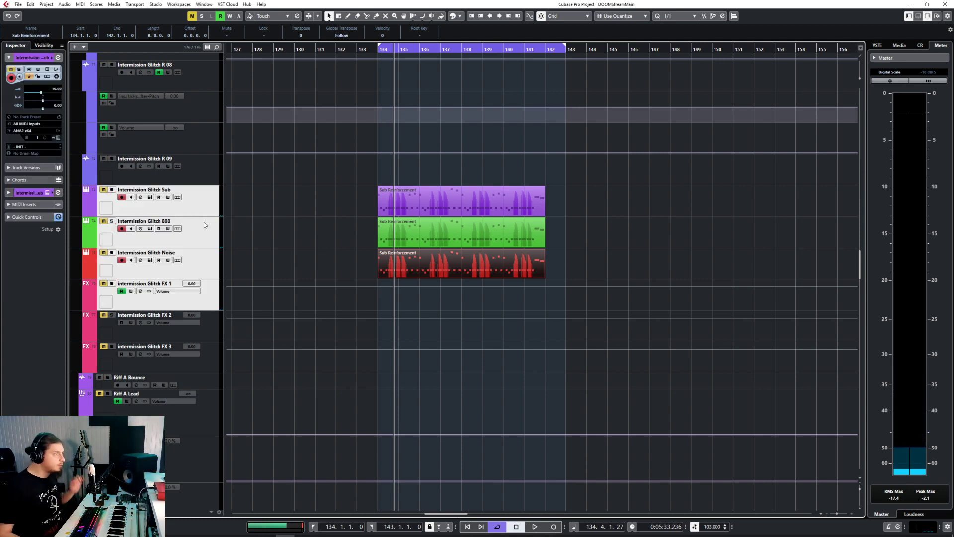
pyautogui.click(269, 225)
# Play the arrangement from bar 105 and unmute the Intermission Glitch Sub and 808 tracks
pyautogui.scroll(5, 270, 227)
pyautogui.scroll(-5, 270, 226)
pyautogui.press('g')
pyautogui.press('g')
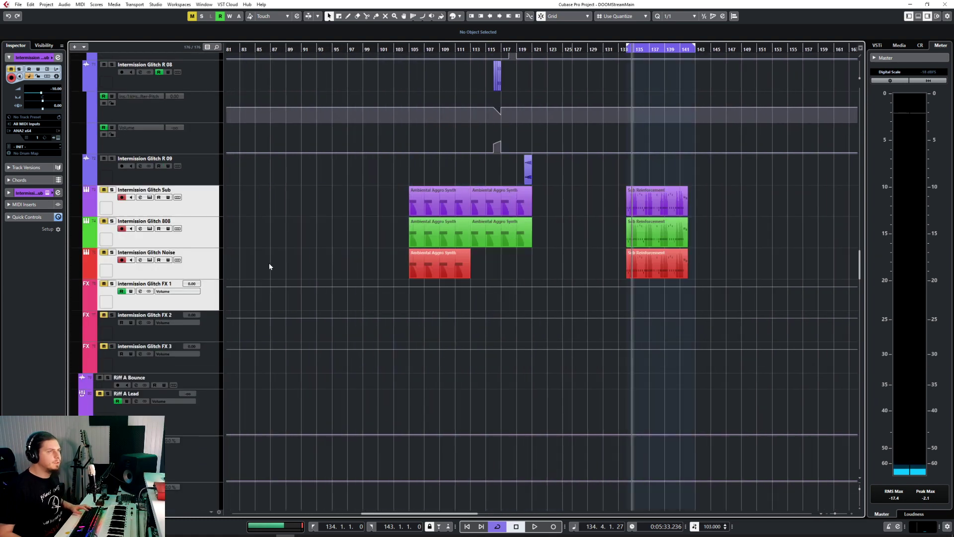
pyautogui.doubleClick(408, 50)
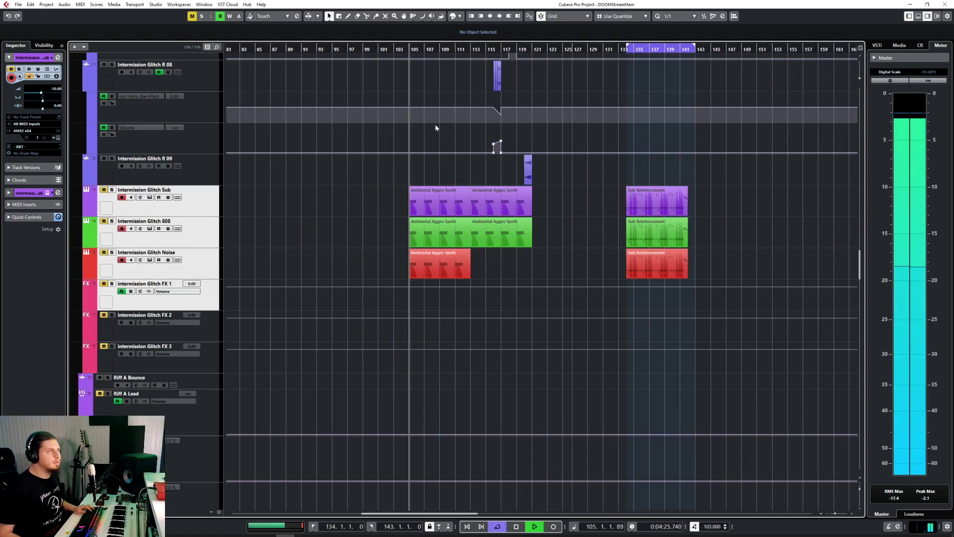
pyautogui.scroll(6, 435, 139)
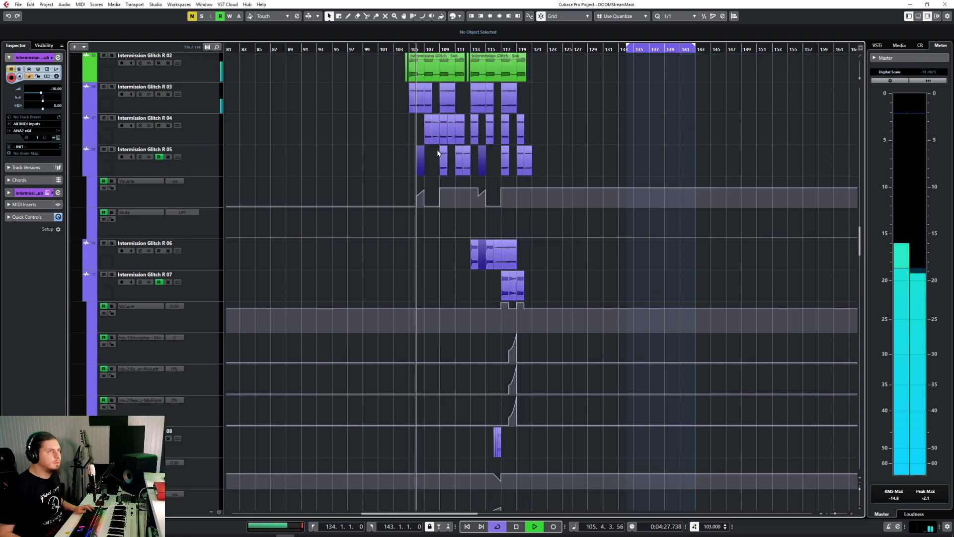
pyautogui.scroll(-4, 412, 298)
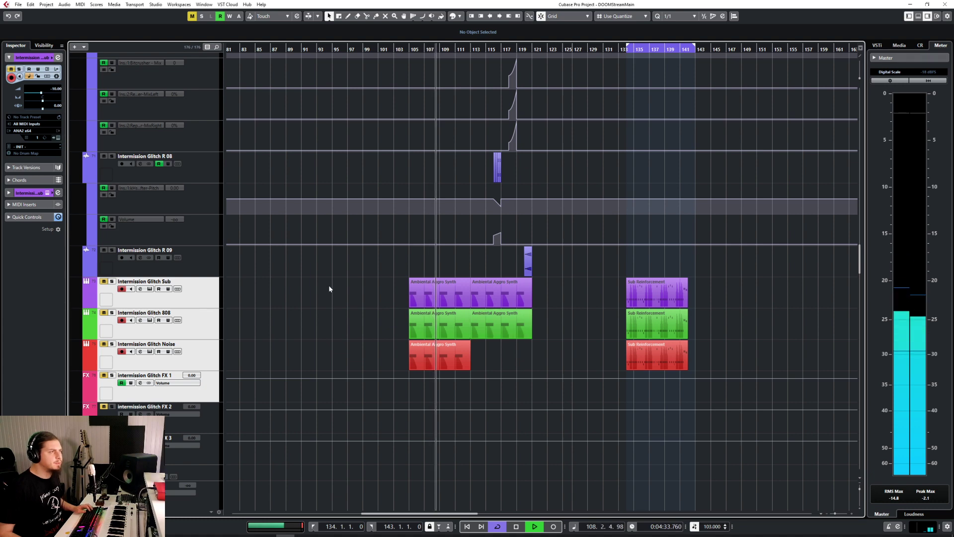
pyautogui.click(104, 281)
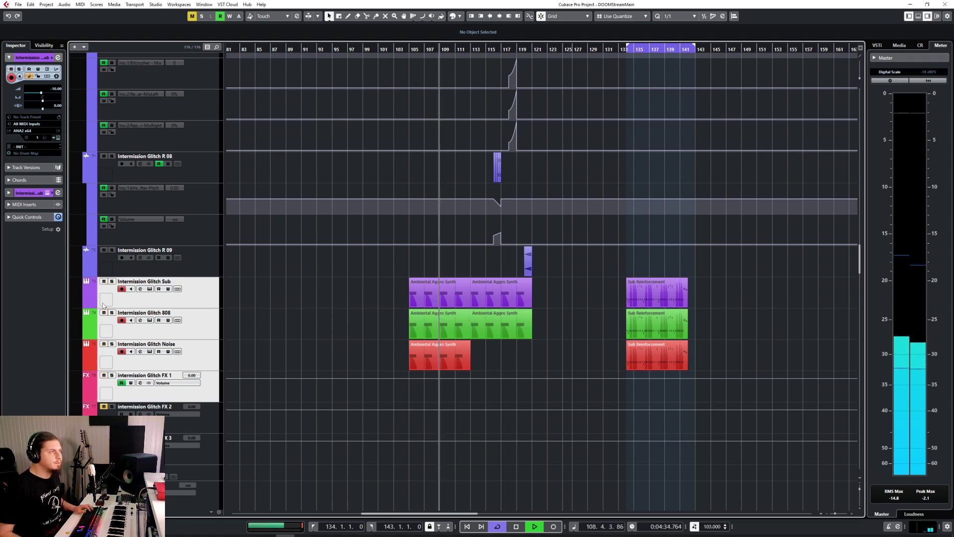
pyautogui.click(104, 358)
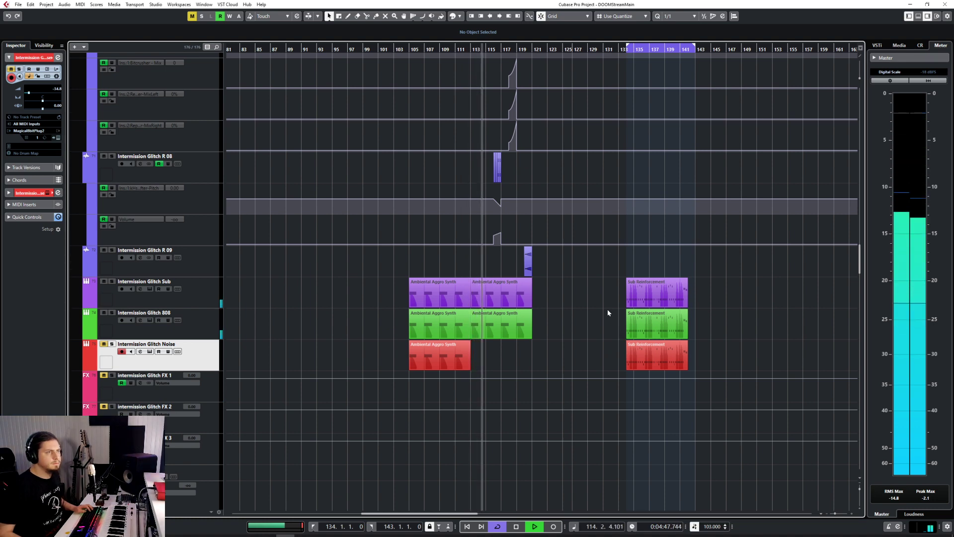
# Mute the Sub Reinforcement parts at bars 134–142 on the Intermission Glitch Sub, 808 and Noise tracks, and return to the selection tool
pyautogui.rightClick(605, 332)
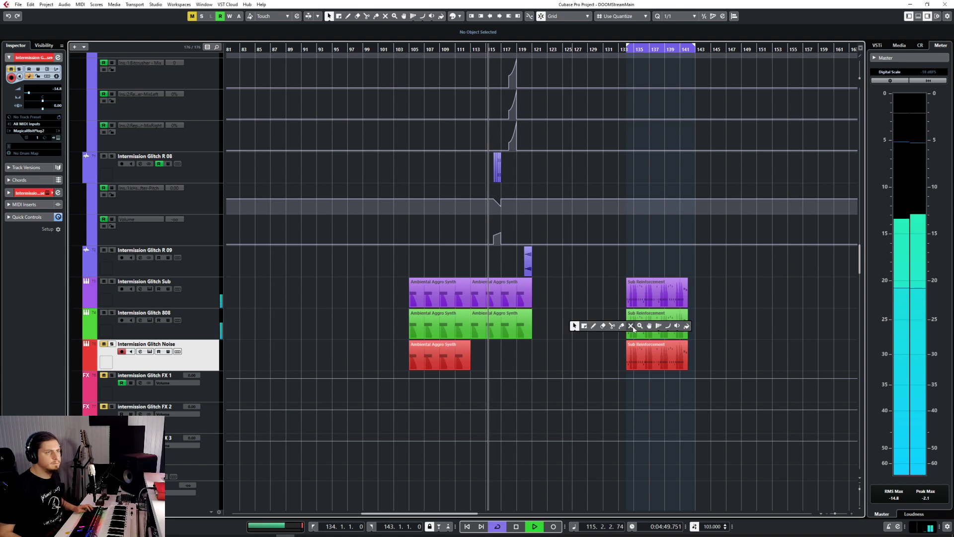
pyautogui.click(631, 325)
pyautogui.moveTo(607, 291); pyautogui.dragTo(663, 356)
pyautogui.rightClick(733, 324)
pyautogui.click(733, 322)
# Collapse the Intermission Glitch folder and expand the Riff A Glitch 01 folder above it
pyautogui.scroll(10, 732, 321)
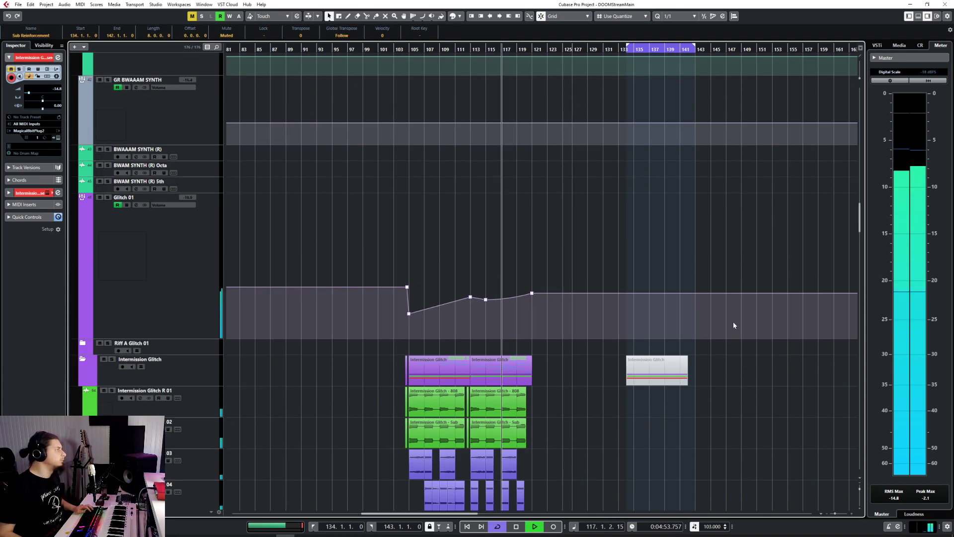
pyautogui.scroll(-6, 732, 321)
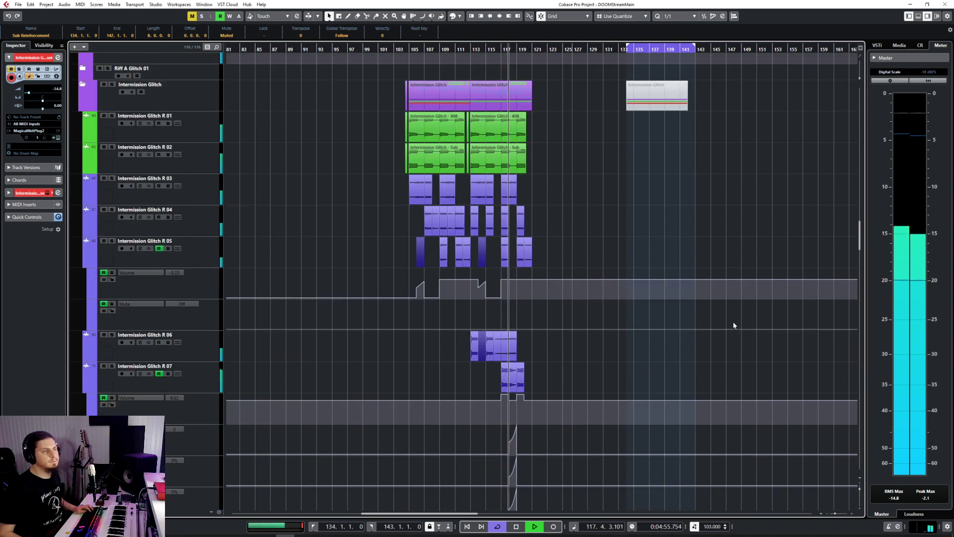
pyautogui.scroll(3, 686, 378)
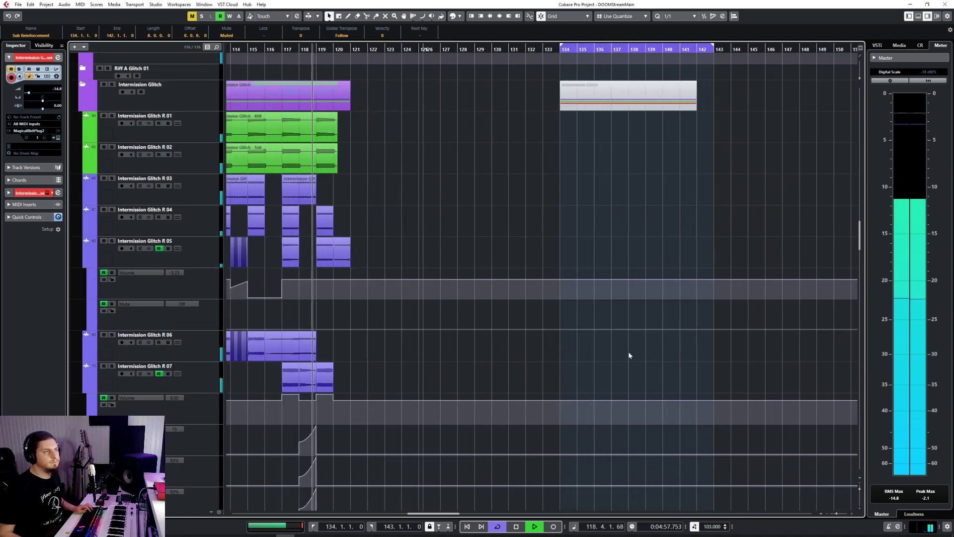
pyautogui.scroll(3, 615, 350)
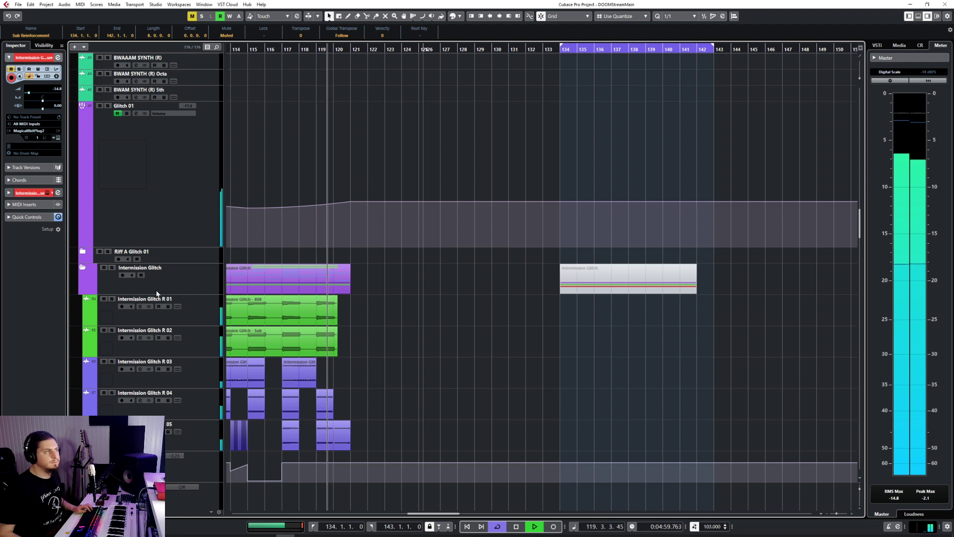
pyautogui.click(83, 265)
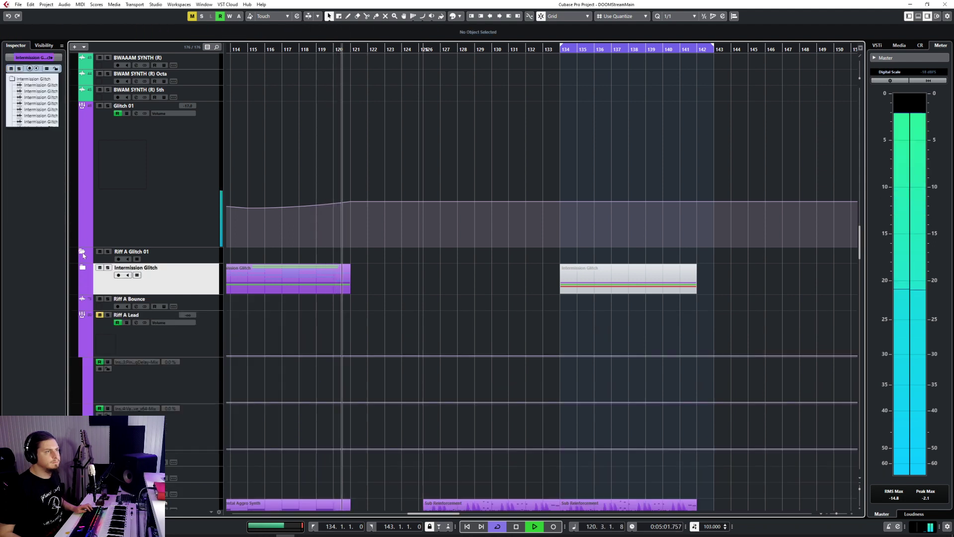
pyautogui.click(83, 251)
# Review the existing Riff A Glitch clips and the bass, guitar and synth tracks around bars 105–142 during playback
pyautogui.scroll(-5, 554, 332)
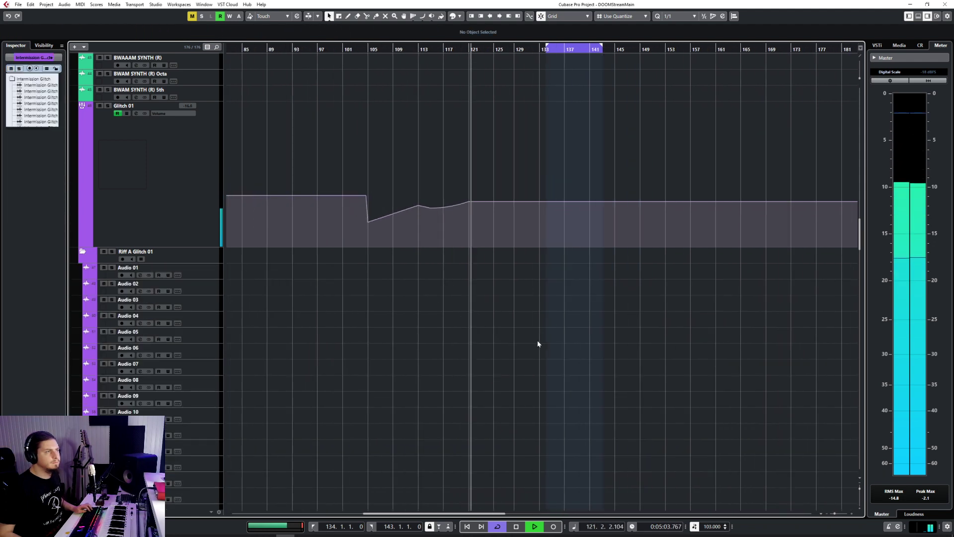
pyautogui.hscroll(10, 537, 343)
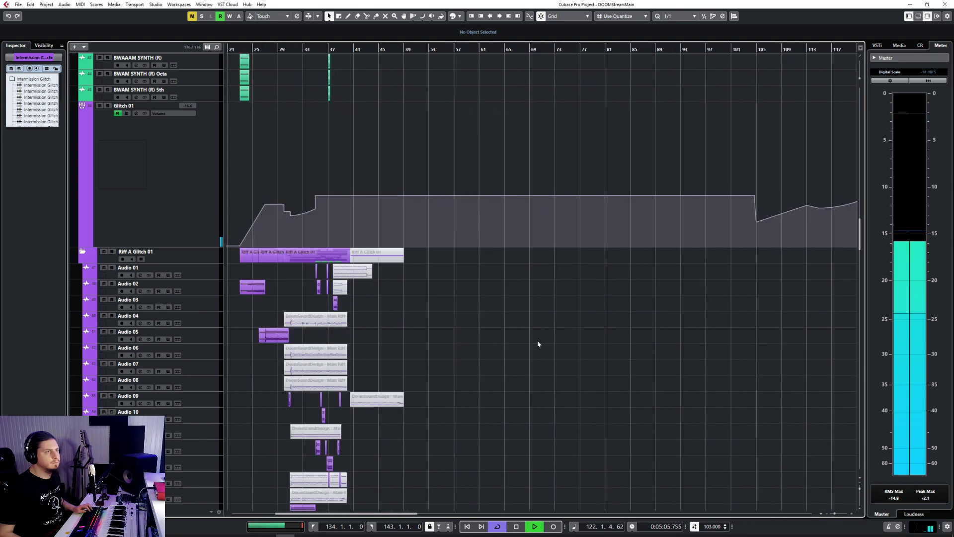
pyautogui.scroll(5, 538, 343)
pyautogui.scroll(15, 537, 340)
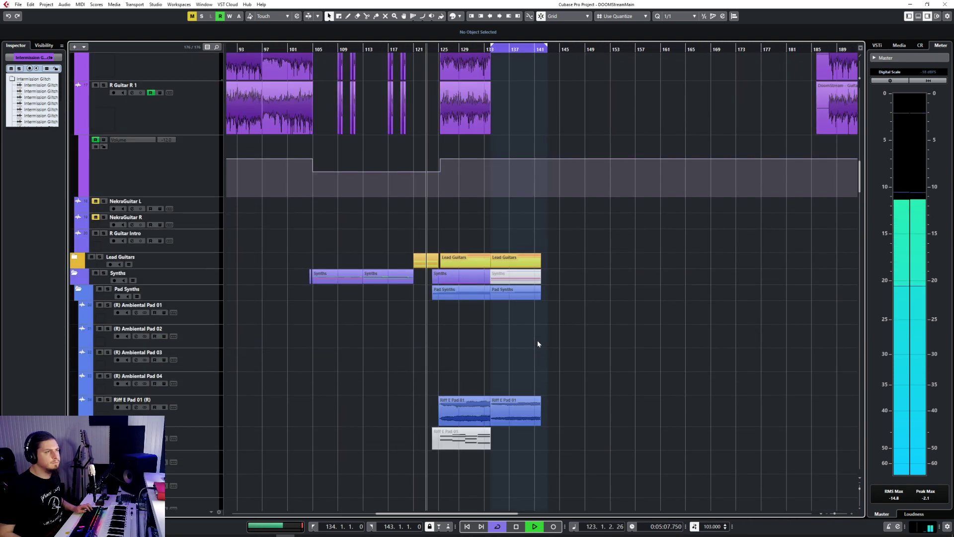
pyautogui.scroll(5, 539, 339)
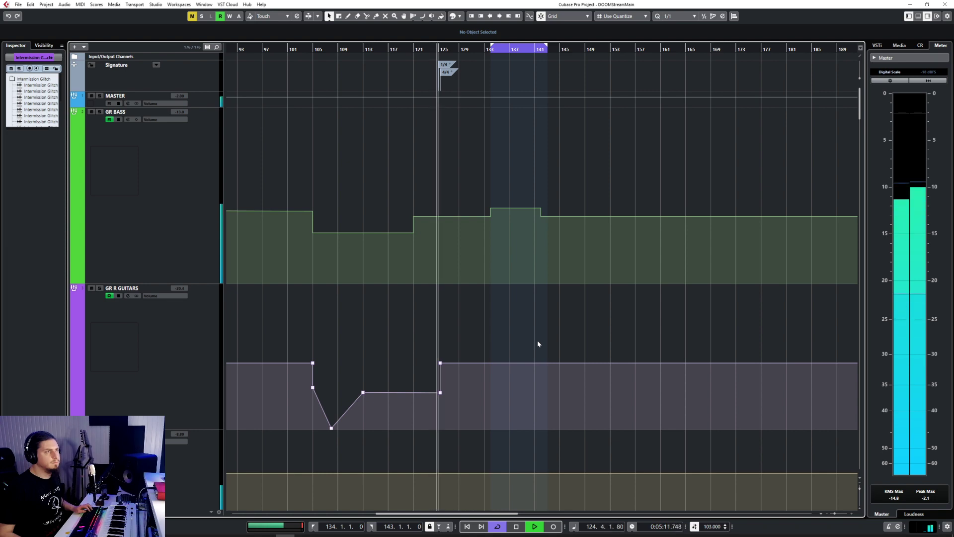
pyautogui.scroll(-10, 538, 343)
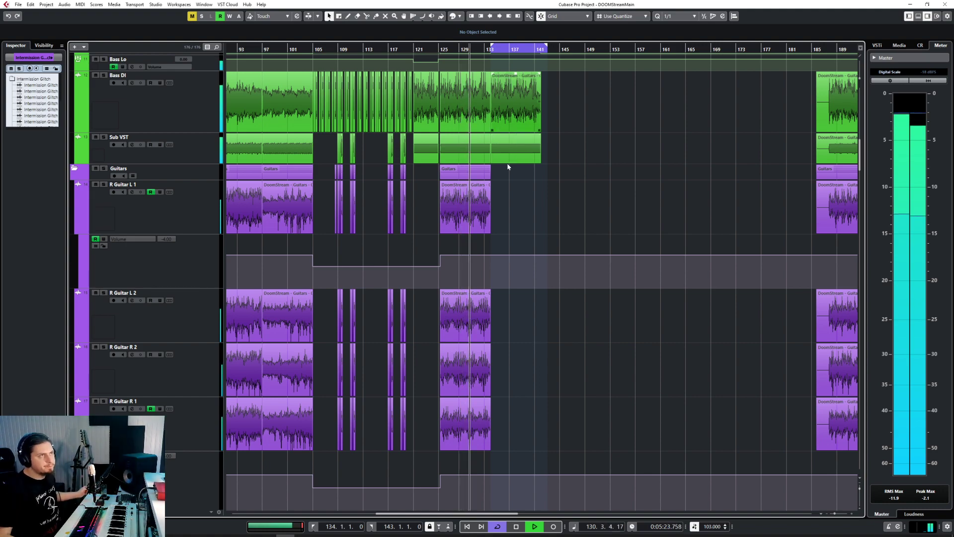
pyautogui.scroll(-10, 532, 340)
pyautogui.scroll(-15, 325, 356)
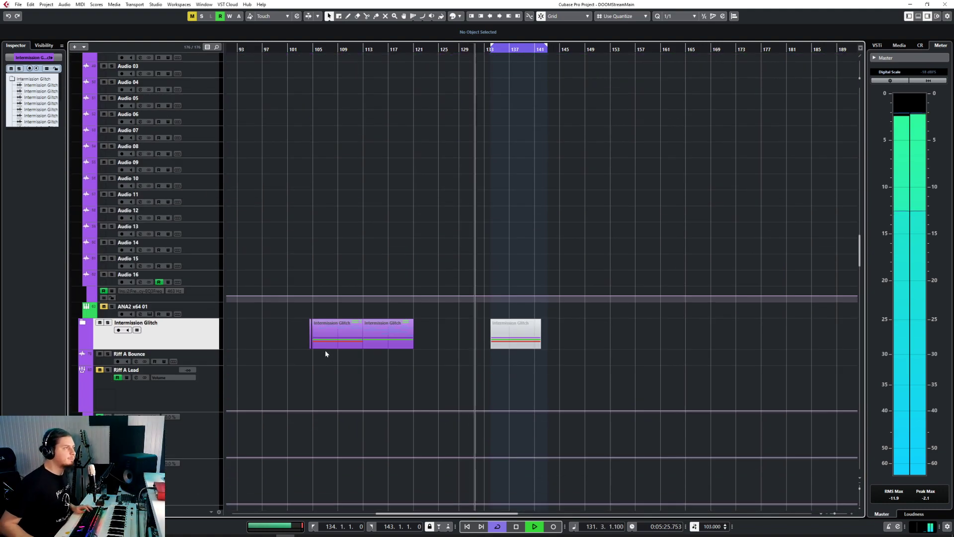
# Select the Audio 01 track in the Riff A Glitch 01 folder and frame bars 134–142 in the arrangement
pyautogui.click(263, 215)
pyautogui.moveTo(498, 58); pyautogui.dragTo(511, 294)
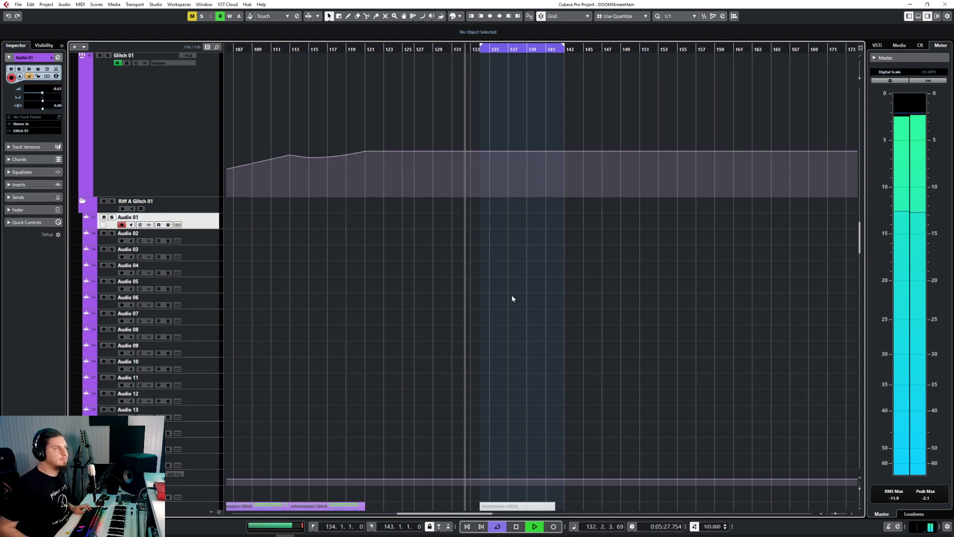
pyautogui.scroll(2, 512, 298)
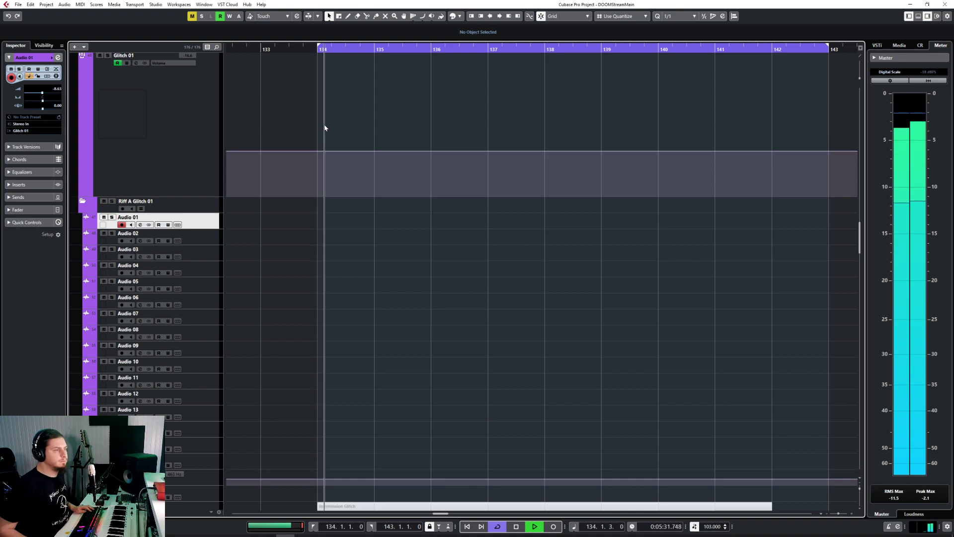
# Examine the lead synth, Ambiental Aggro Synth, BOOM and riser tracks over bars 134–142 while the section plays
pyautogui.scroll(-10, 321, 373)
pyautogui.scroll(-5, 320, 372)
pyautogui.scroll(-15, 321, 372)
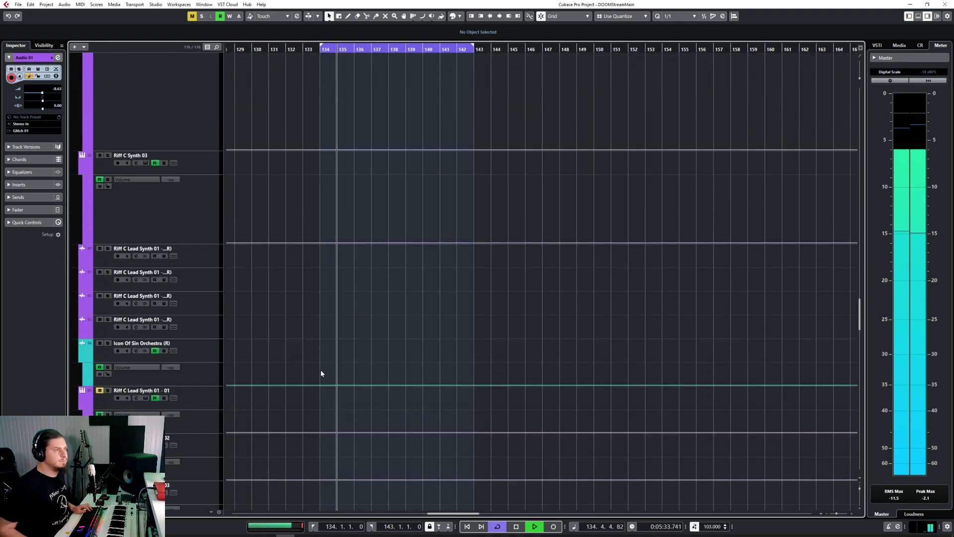
pyautogui.scroll(-15, 321, 373)
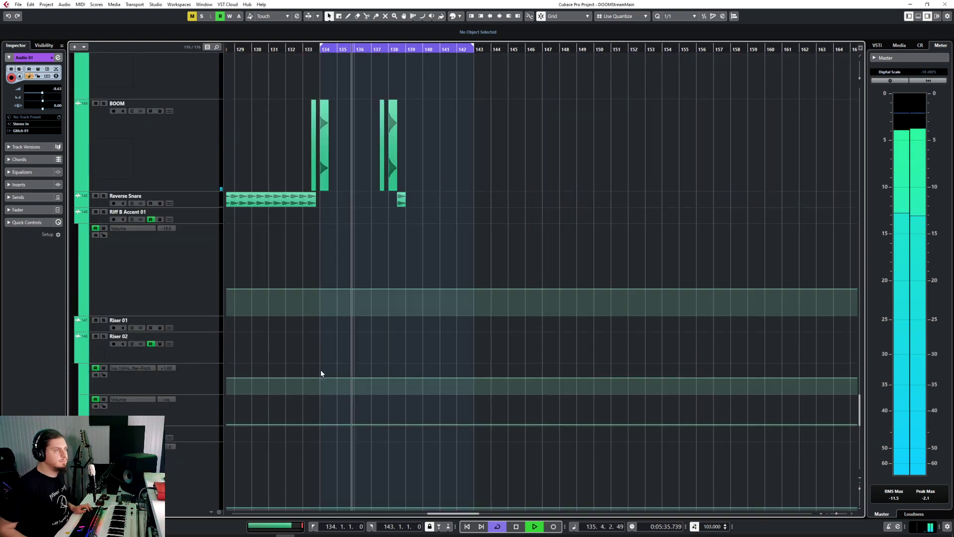
pyautogui.scroll(-10, 320, 370)
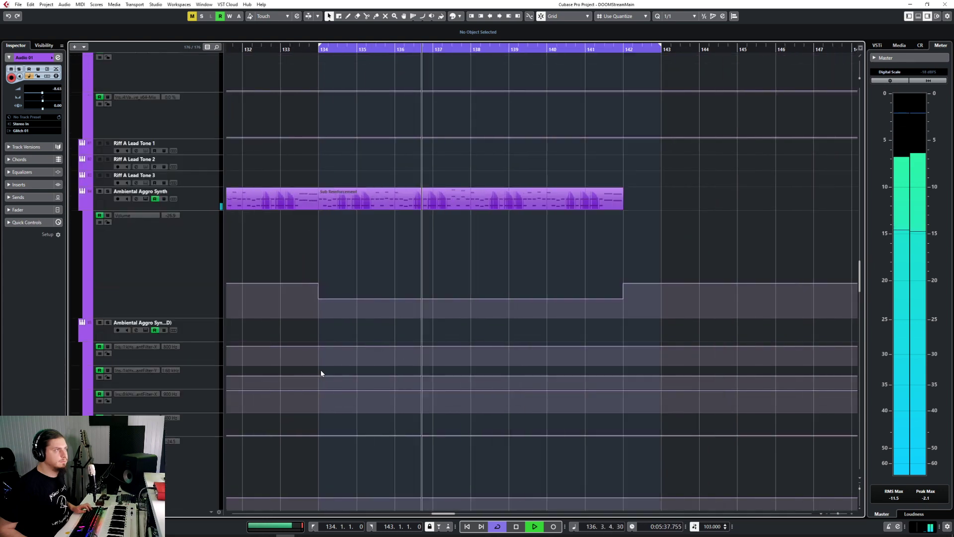
pyautogui.scroll(-10, 321, 370)
pyautogui.scroll(5, 321, 370)
pyautogui.scroll(-3, 318, 370)
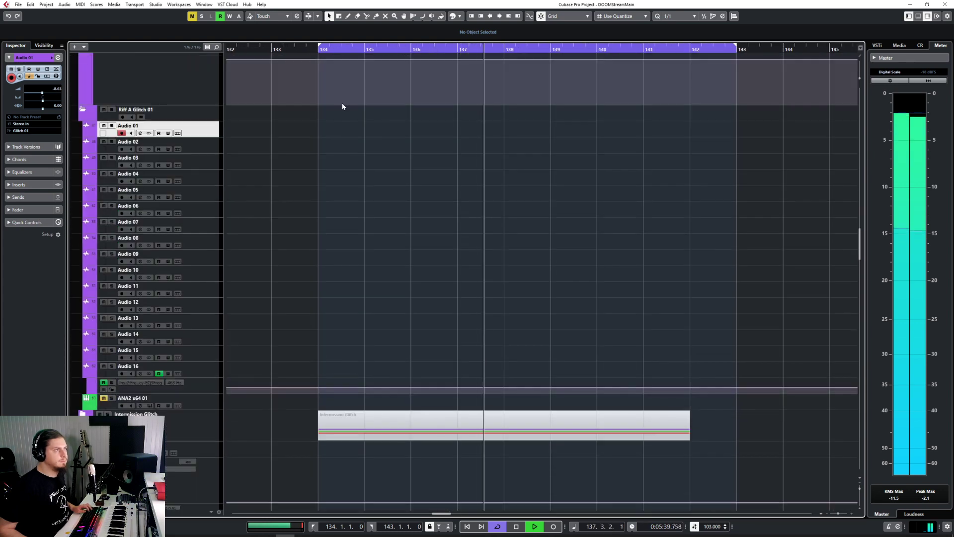
# Import the Riff E Glitch Chain 1–5 audio files at bar 134 onto tracks Audio 01 to Audio 05, copying them to the working directory
pyautogui.click(316, 49)
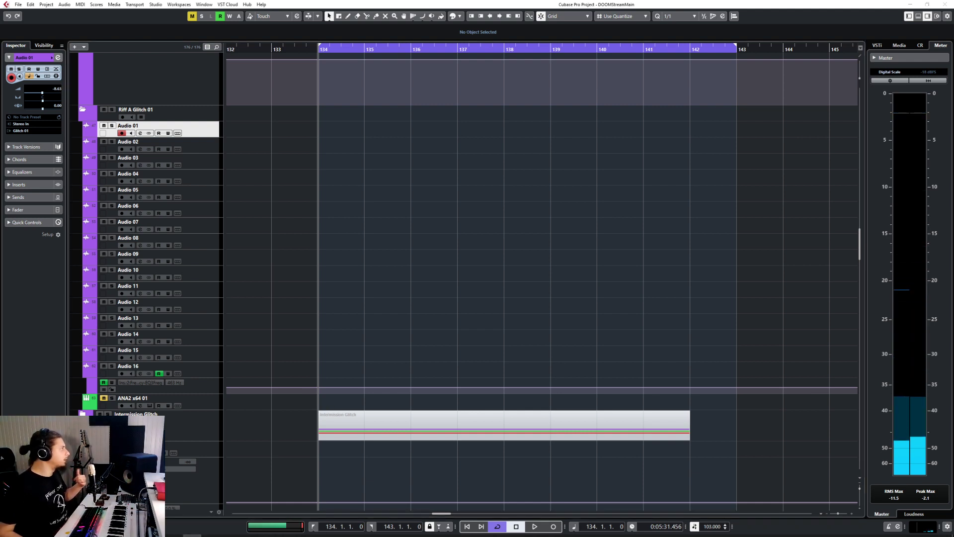
pyautogui.click(18, 5)
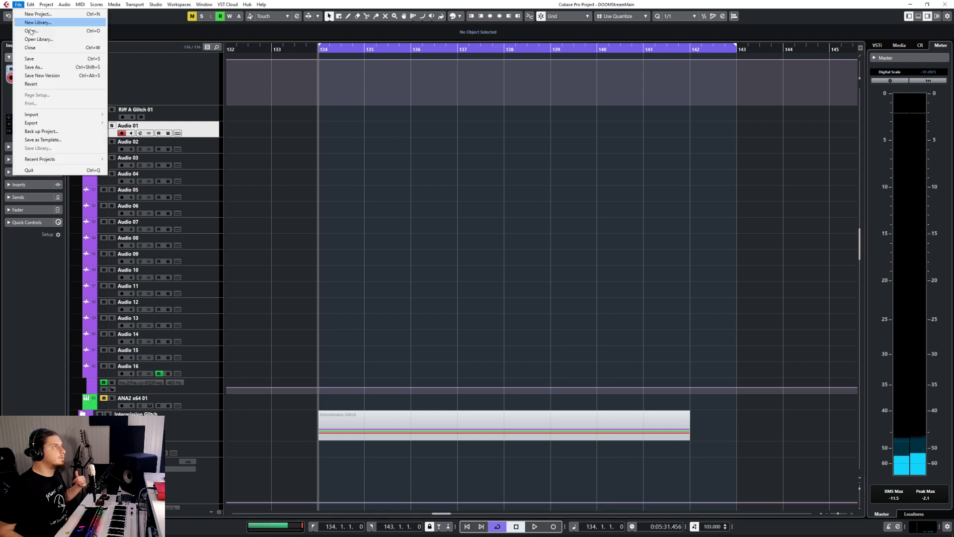
pyautogui.moveTo(74, 115)
pyautogui.click(111, 115)
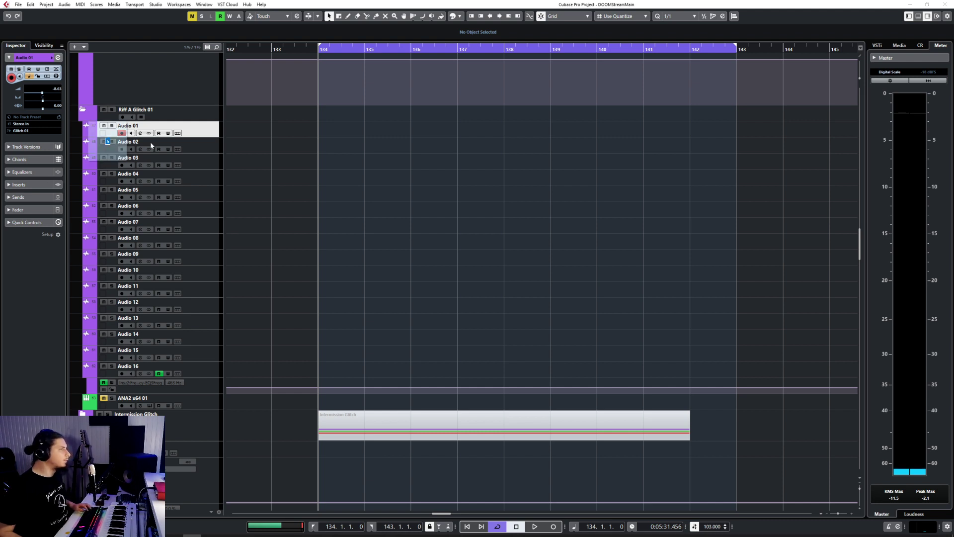
pyautogui.scroll(1, 335, 131)
pyautogui.moveTo(320, 154); pyautogui.dragTo(320, 154)
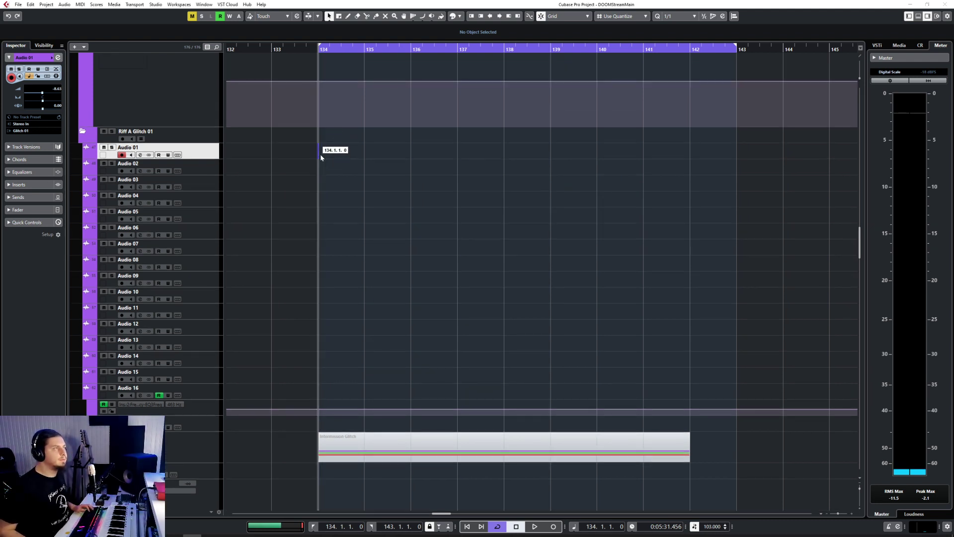
pyautogui.click(492, 284)
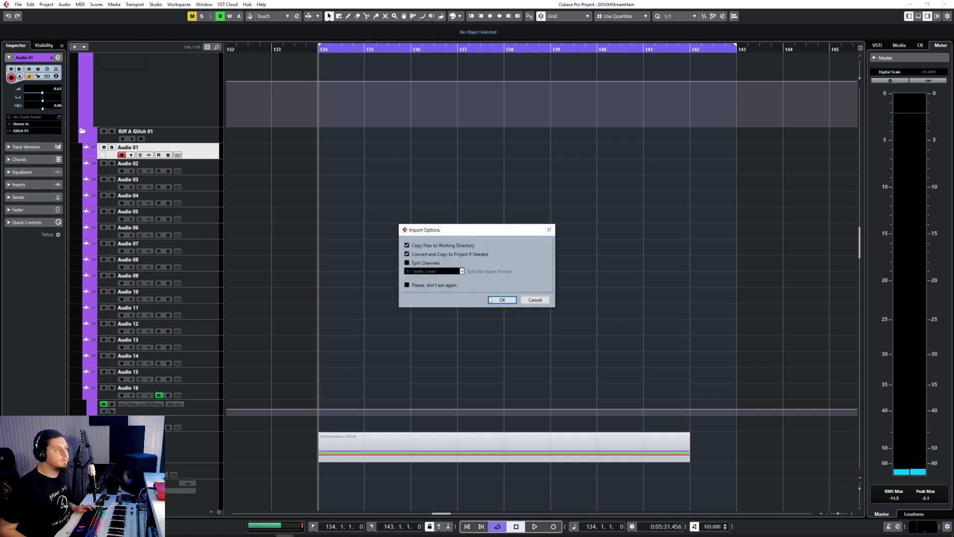
pyautogui.click(501, 299)
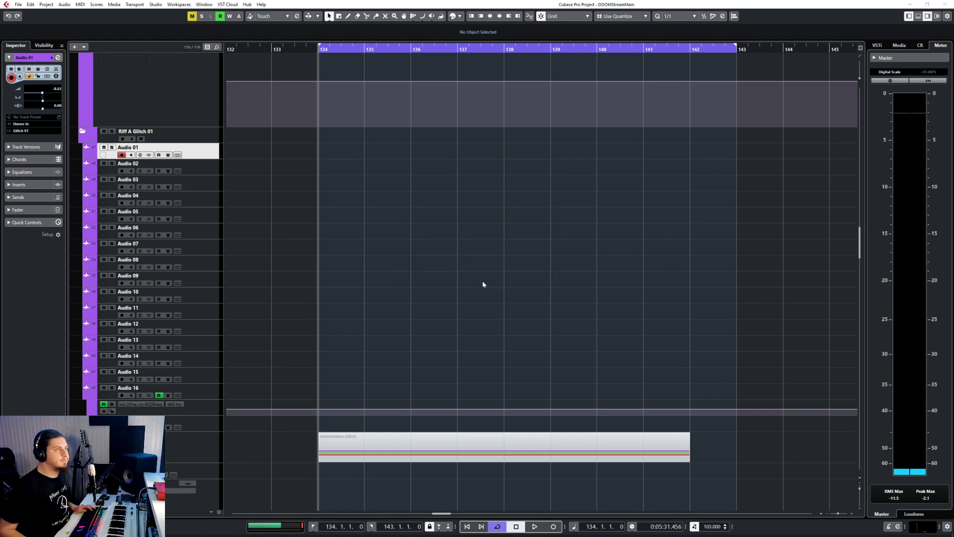
# Trim the end of the Riff E Glitch Chain 1 clip to bar 142 and select the Chain 2 clip on Audio 02
pyautogui.click(397, 154)
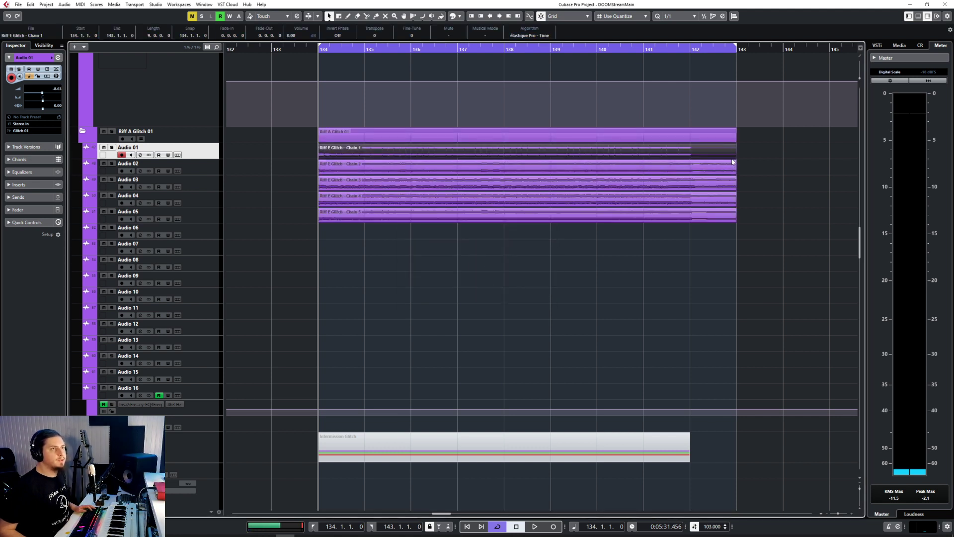
pyautogui.moveTo(734, 157); pyautogui.dragTo(690, 157)
pyautogui.click(300, 168)
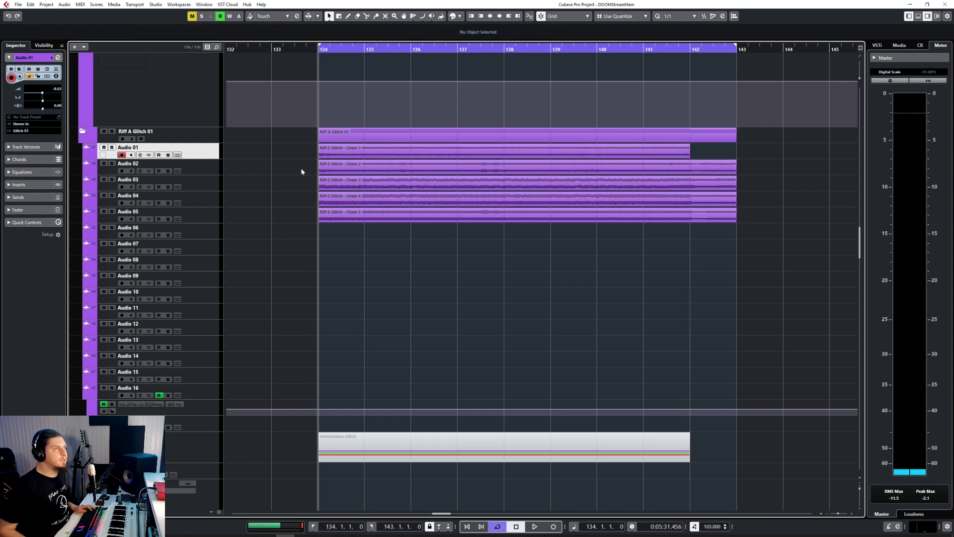
pyautogui.click(352, 201)
pyautogui.keyDown('shift'); pyautogui.click(331, 173); pyautogui.keyUp('shift')
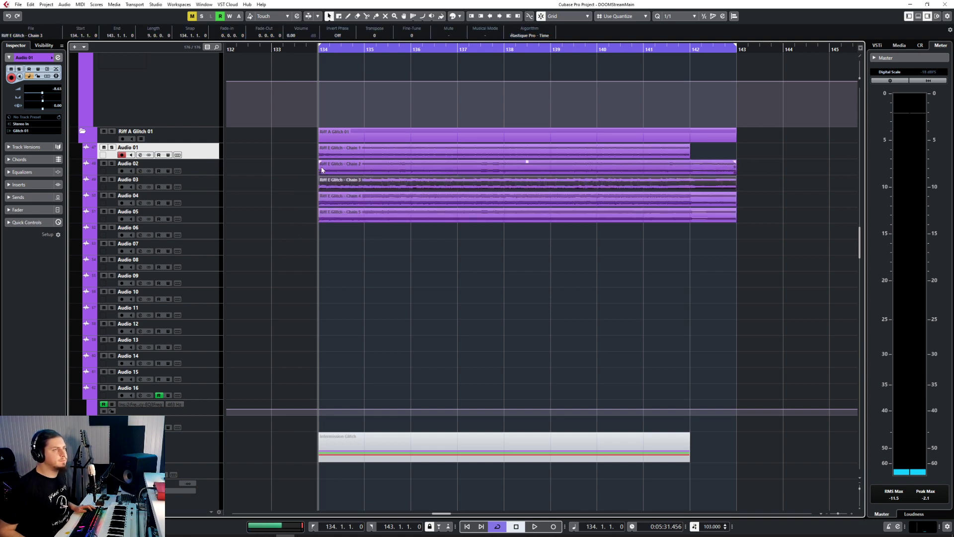
pyautogui.click(322, 170)
pyautogui.click(208, 173)
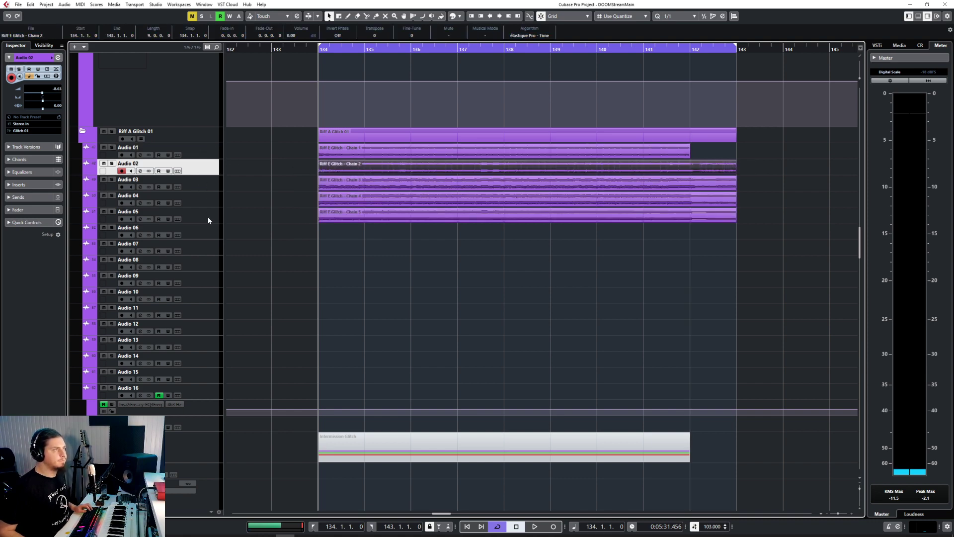
# Solo the Glitch 01 group and listen to the imported glitch clips from bar 134
pyautogui.press('space')
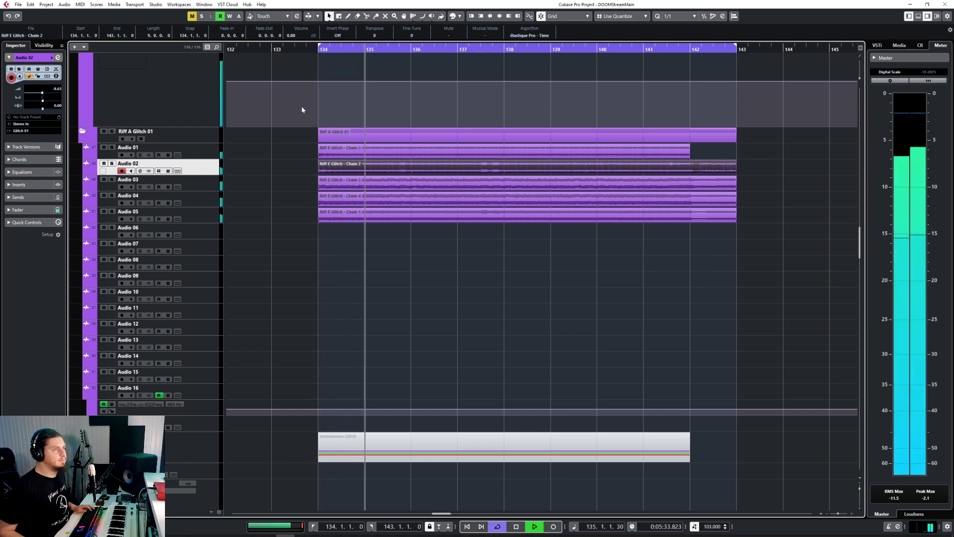
pyautogui.scroll(5, 266, 196)
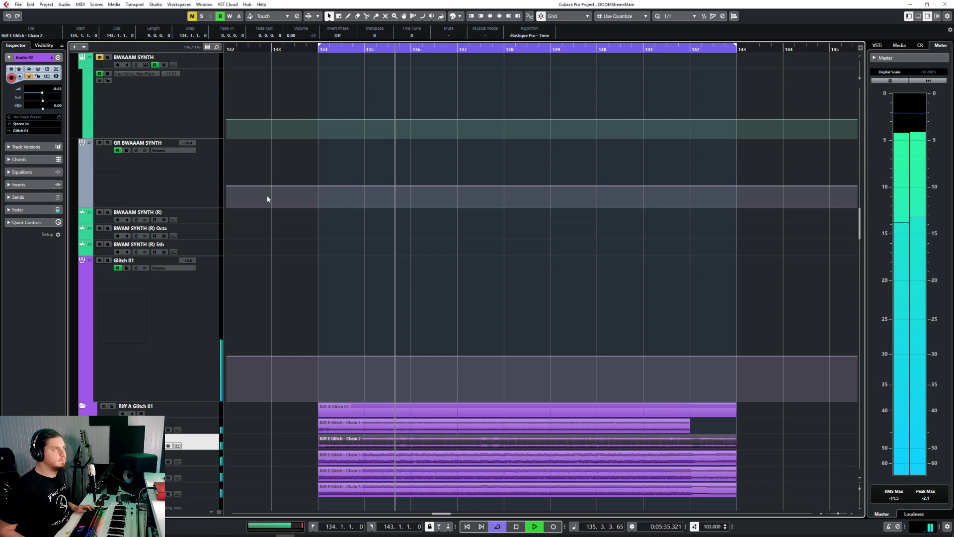
pyautogui.click(208, 283)
pyautogui.press('s')
pyautogui.scroll(-4, 358, 283)
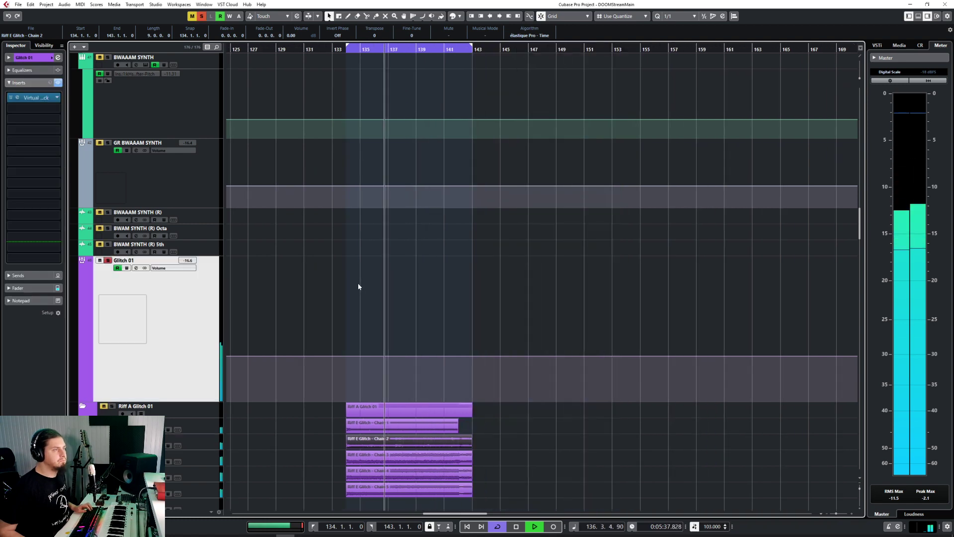
pyautogui.hscroll(-10, 358, 283)
pyautogui.hscroll(15, 357, 287)
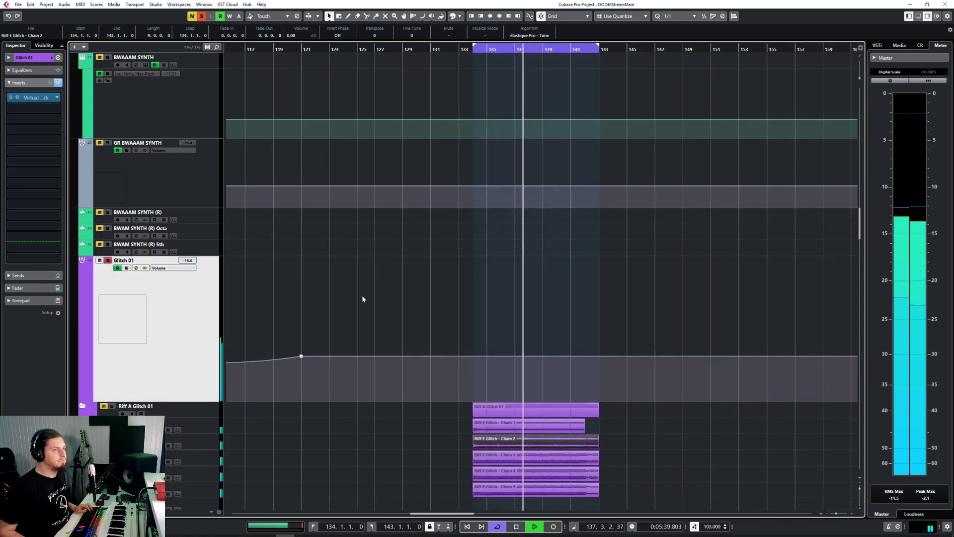
pyautogui.scroll(5, 433, 351)
pyautogui.hscroll(5, 433, 351)
pyautogui.scroll(-3, 432, 352)
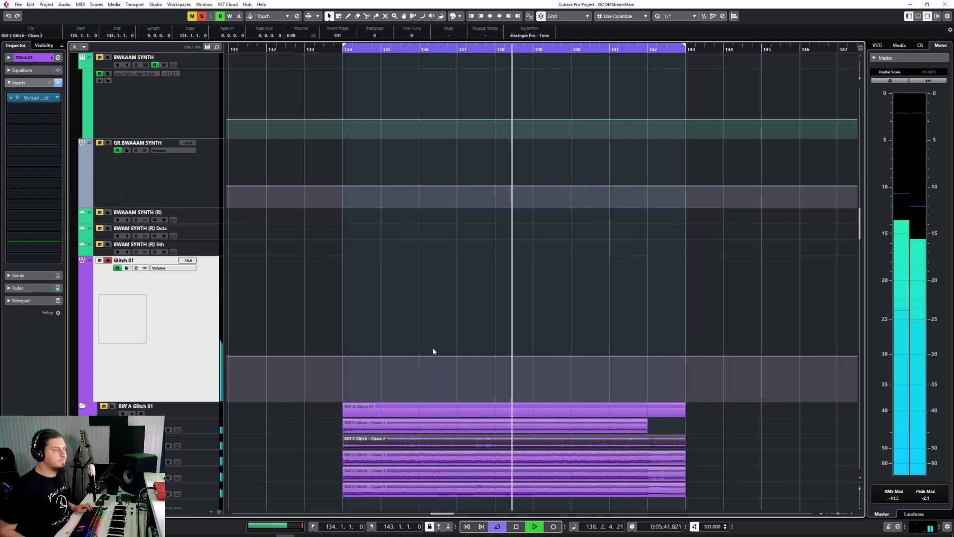
# Trim the starts of the Chain 2 and Chain 4 clips to bar 135 and the Chain 3 clip's start to bar 136
pyautogui.scroll(-4, 438, 341)
pyautogui.moveTo(406, 256)
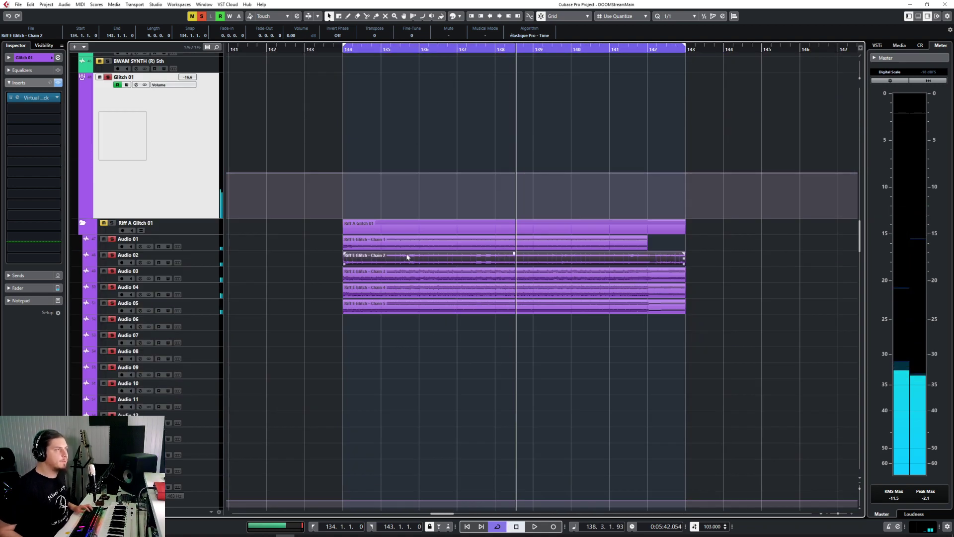
pyautogui.moveTo(346, 264); pyautogui.dragTo(381, 267)
pyautogui.scroll(3, 373, 270)
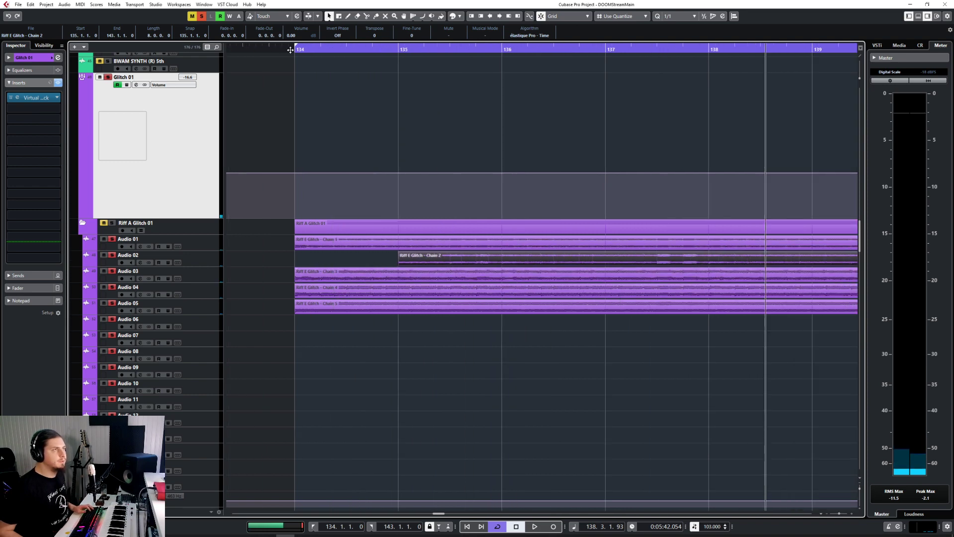
pyautogui.moveTo(303, 276); pyautogui.dragTo(548, 279)
pyautogui.click(300, 295)
pyautogui.moveTo(295, 296); pyautogui.dragTo(400, 297)
# Set the quantize grid to 1/8, trim the Chain 1 clip's start to 134.3.3 and listen to the result
pyautogui.click(678, 16)
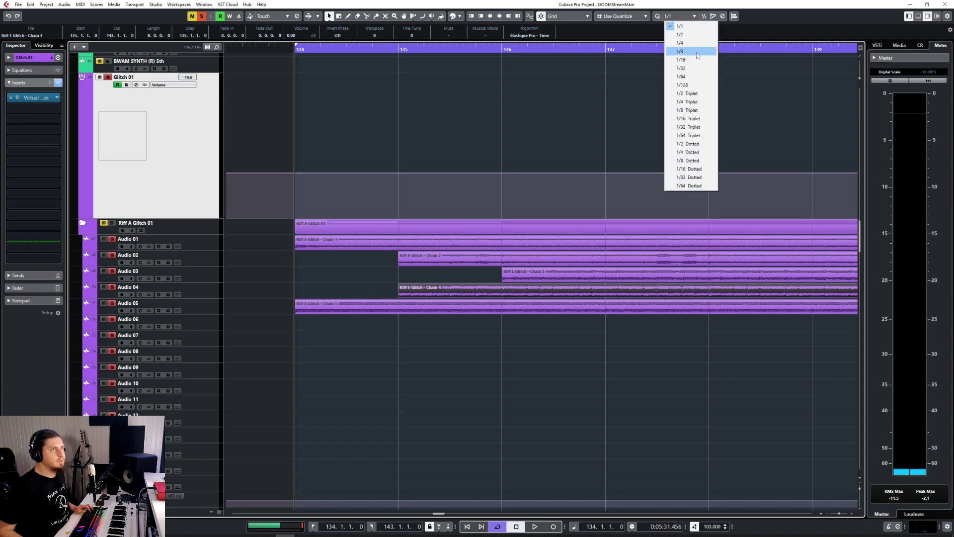
pyautogui.click(697, 52)
pyautogui.click(346, 248)
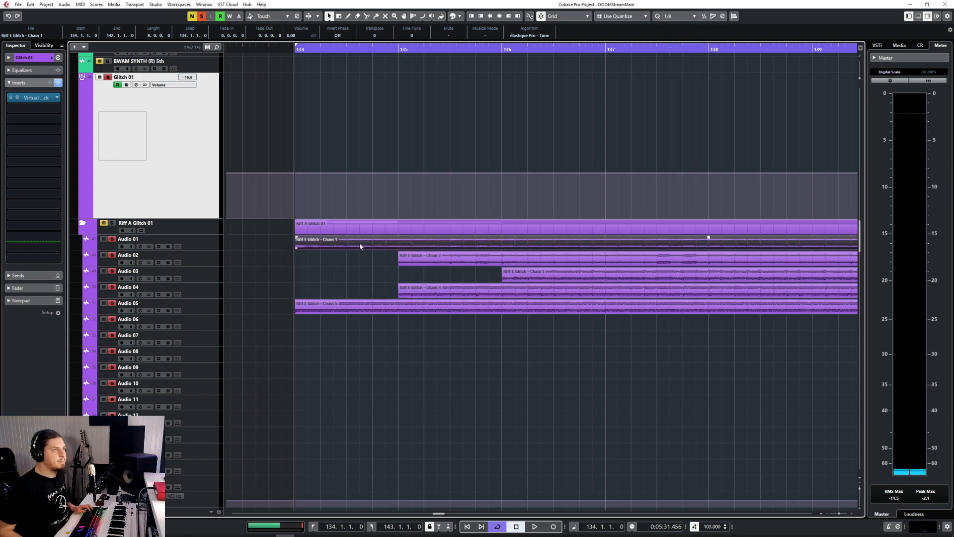
pyautogui.click(399, 265)
pyautogui.moveTo(296, 248); pyautogui.dragTo(361, 248)
pyautogui.press('space')
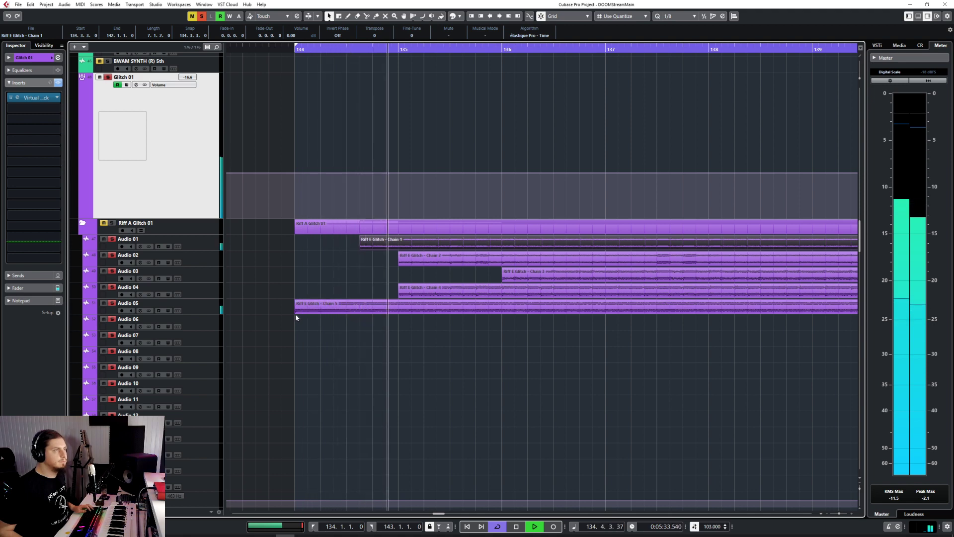
pyautogui.press('space')
# Move the start edges of the clips: Chain 5 to bar 135, Chain 1 to bar 134 and Chain 2 to 134.3.3
pyautogui.moveTo(296, 314); pyautogui.dragTo(400, 310)
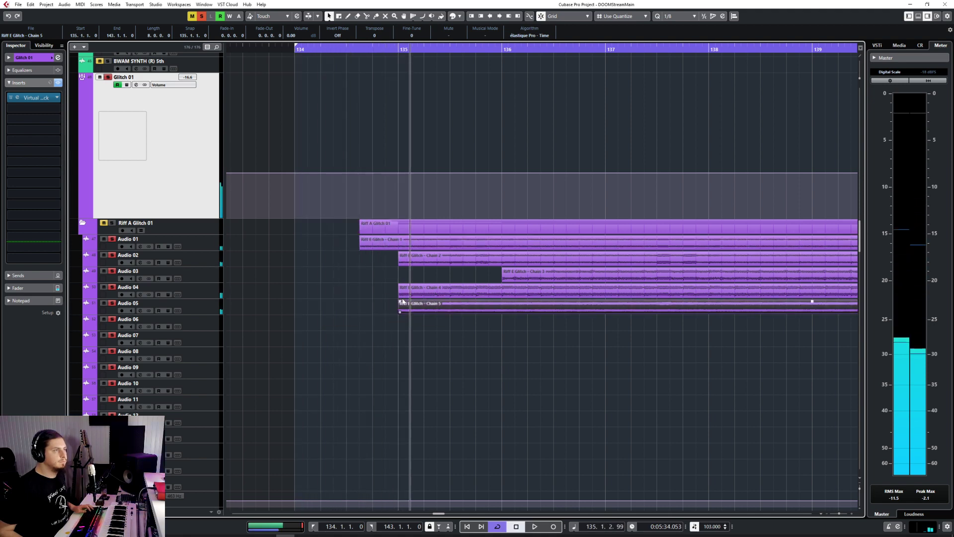
pyautogui.click(362, 247)
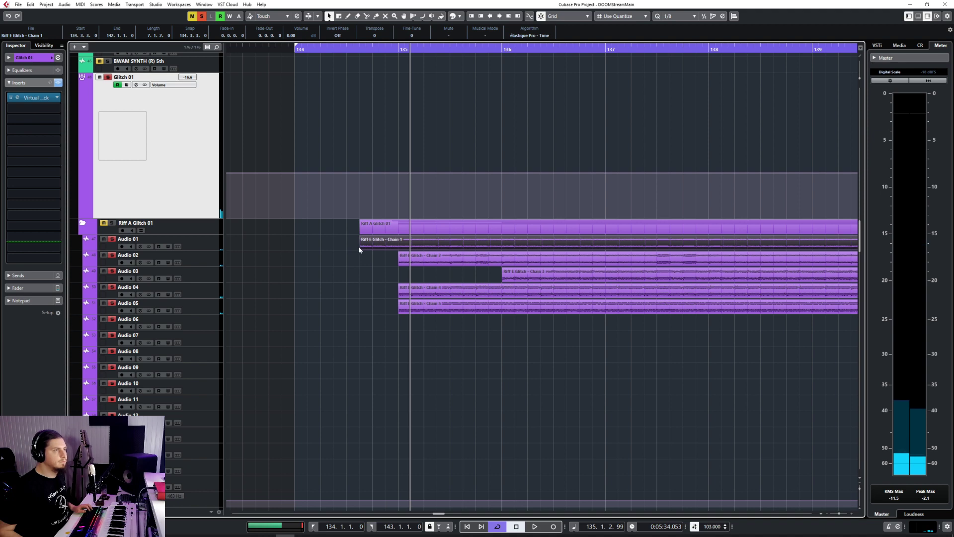
pyautogui.moveTo(360, 250); pyautogui.dragTo(295, 249)
pyautogui.click(400, 264)
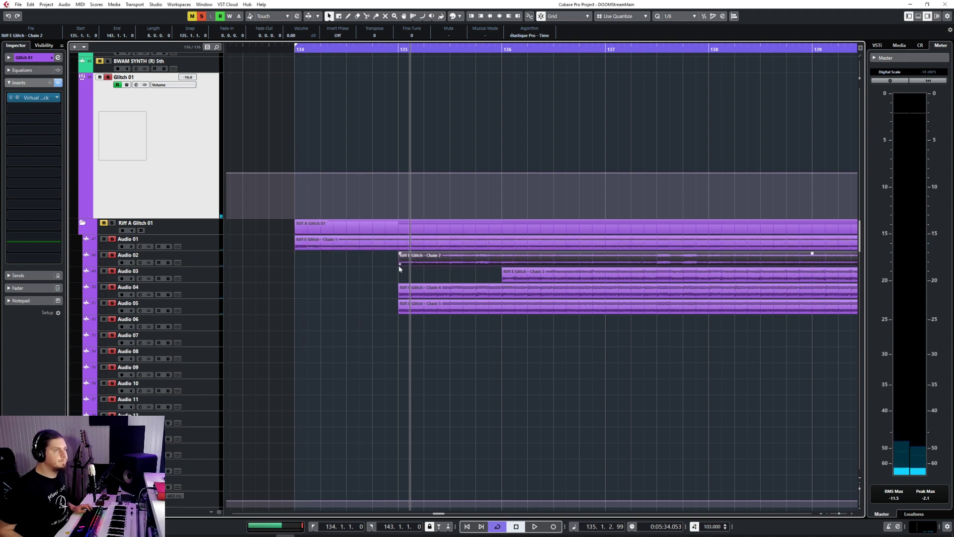
pyautogui.moveTo(400, 267); pyautogui.dragTo(360, 263)
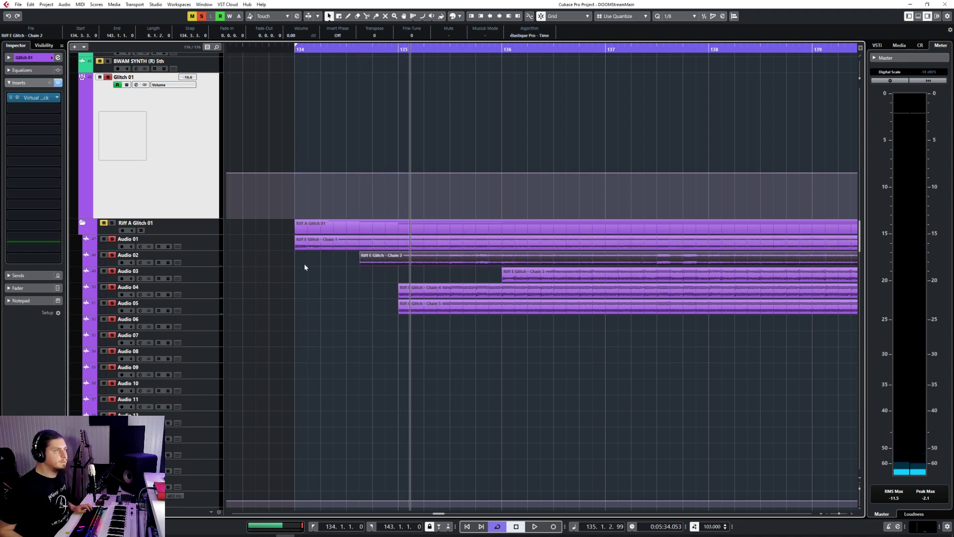
# Examine the Ambiental Aggro Synth notes from bar 134 during playback and compare their timing with the glitch clips
pyautogui.scroll(-3, 345, 292)
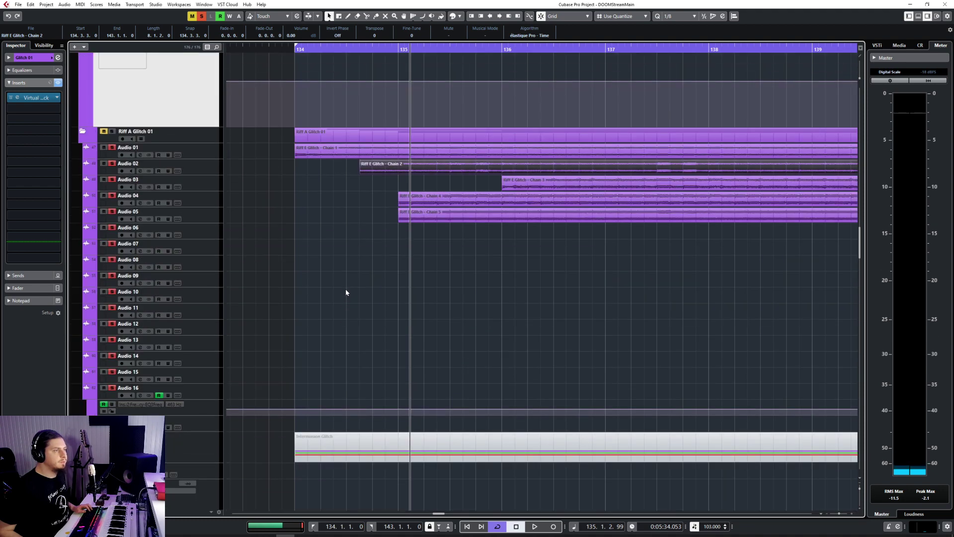
pyautogui.scroll(-12, 346, 292)
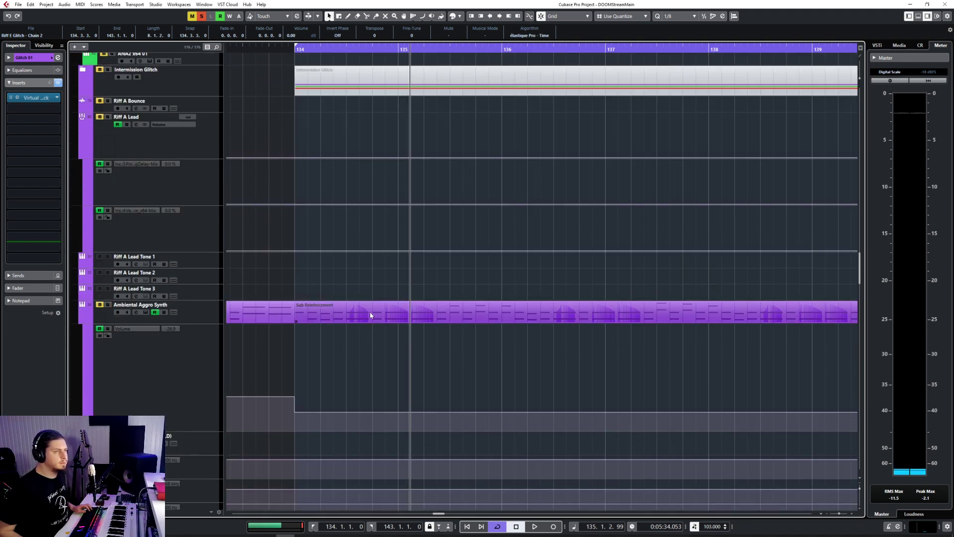
pyautogui.click(295, 55)
pyautogui.press('space')
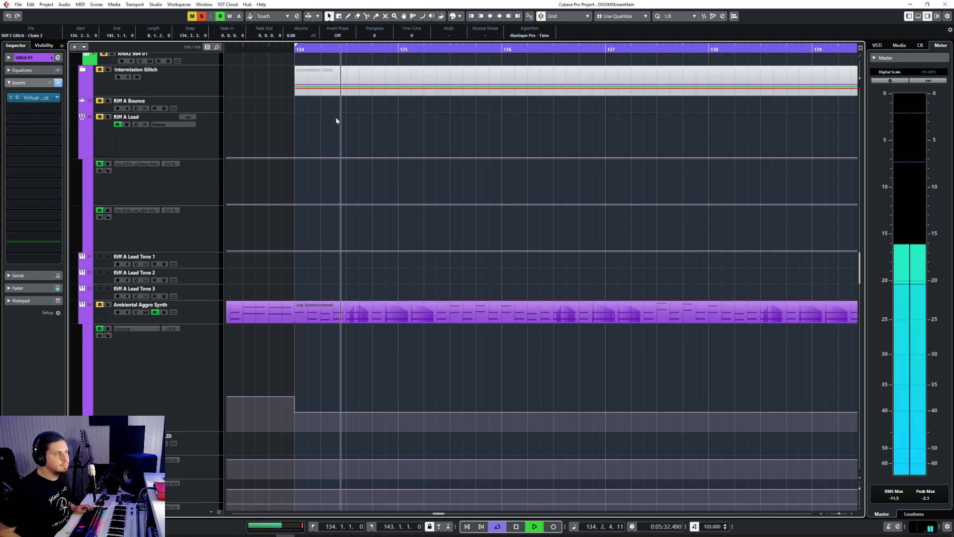
pyautogui.press('space')
pyautogui.scroll(5, 356, 228)
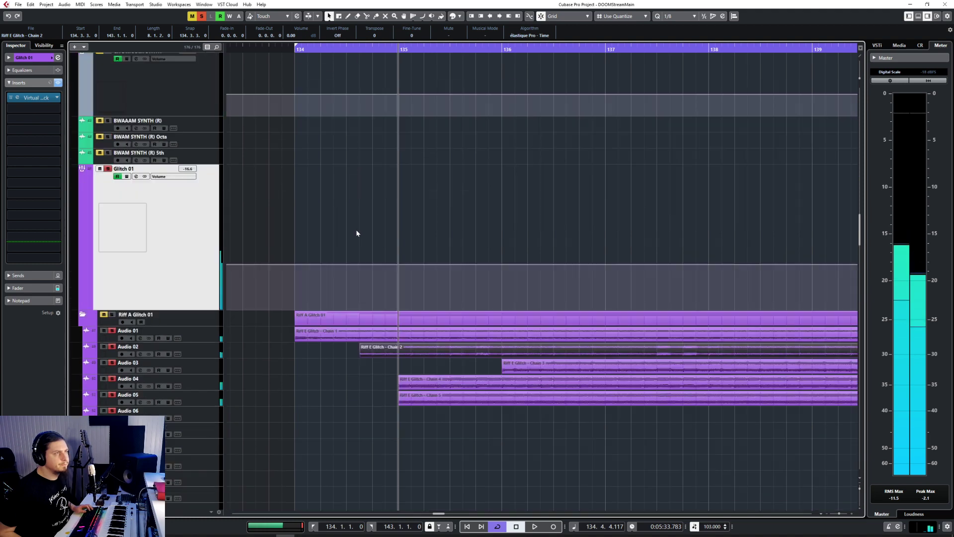
pyautogui.scroll(-3, 368, 326)
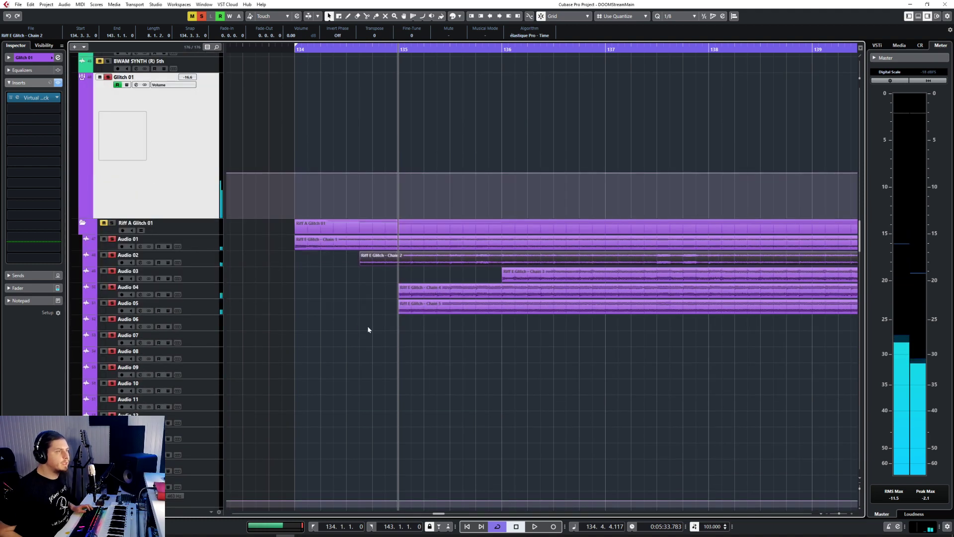
# Extend the Chain 2 clip's start to 134.3.1 and split the clip at 134.4.3
pyautogui.moveTo(360, 265); pyautogui.dragTo(346, 265)
pyautogui.rightClick(359, 269)
pyautogui.click(397, 271)
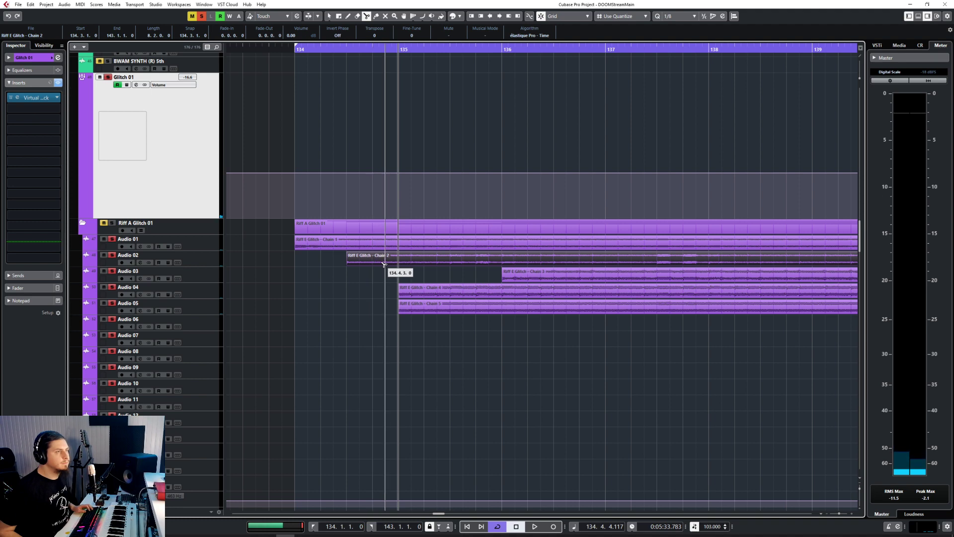
pyautogui.click(382, 263)
pyautogui.press('1')
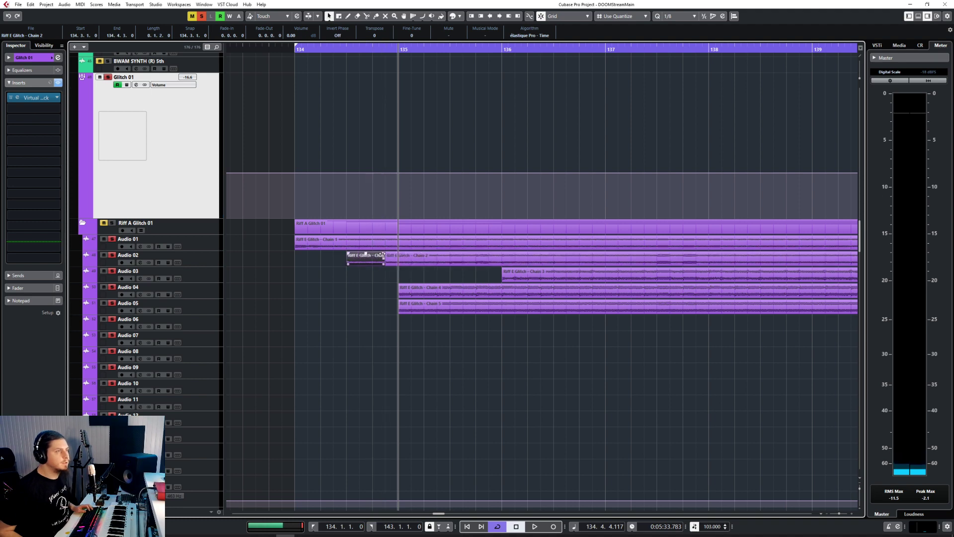
# Set the starts of the second Chain 2 piece, Chain 4 and Chain 5 to bar 136, and Chain 3's start to 134.4.3
pyautogui.click(405, 259)
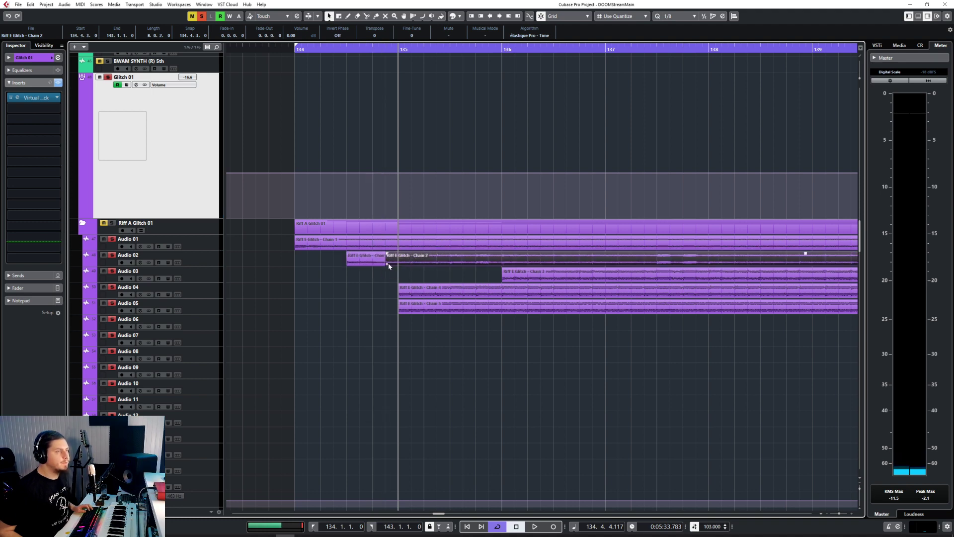
pyautogui.moveTo(396, 261); pyautogui.dragTo(503, 311)
pyautogui.click(281, 52)
# Split the Chain 3 clip at 135.2.1 and trim the second piece's start to bar 136
pyautogui.rightClick(439, 293)
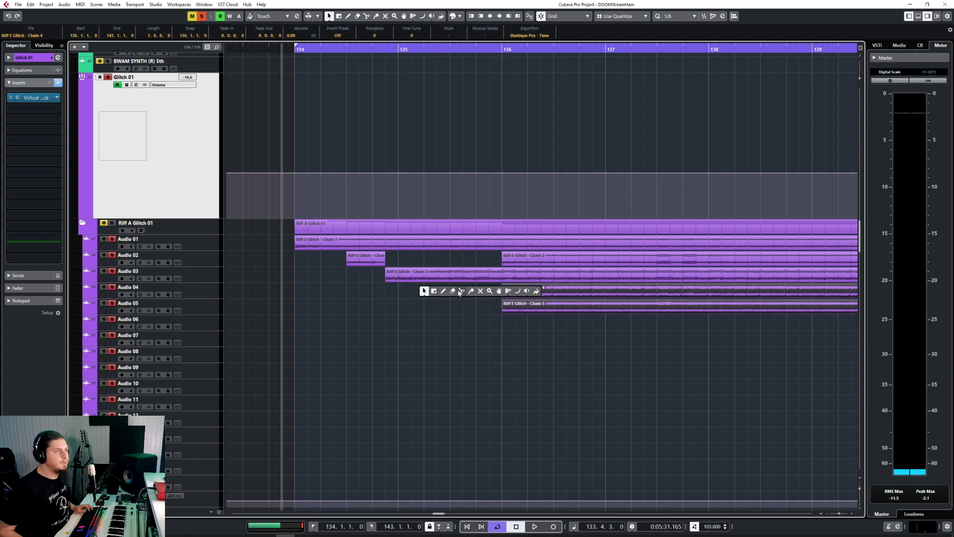
pyautogui.click(458, 292)
pyautogui.click(424, 275)
pyautogui.rightClick(423, 276)
pyautogui.click(424, 278)
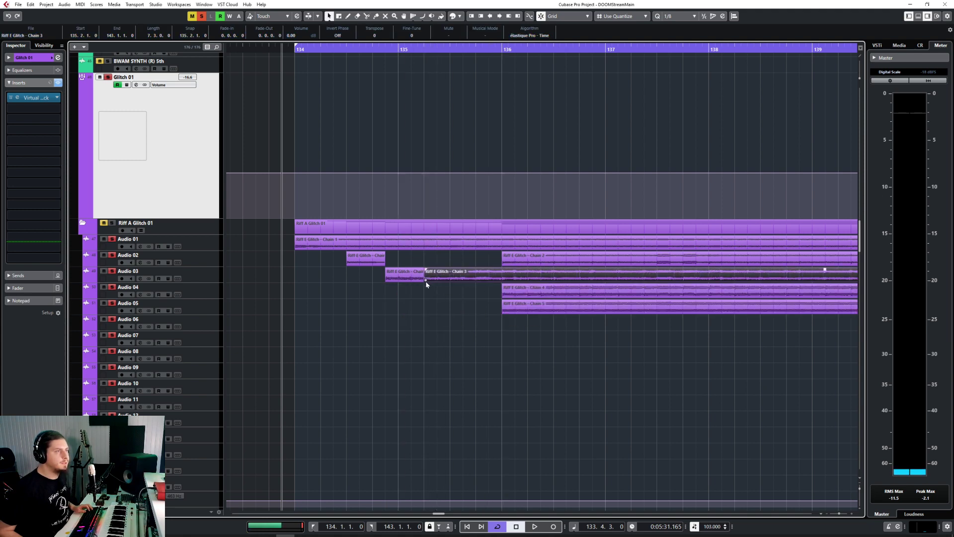
pyautogui.moveTo(426, 284); pyautogui.dragTo(502, 280)
# Add a fade-out to the end of the short Chain 3 clip before 135.2.1 and play it back
pyautogui.moveTo(422, 269); pyautogui.dragTo(415, 269)
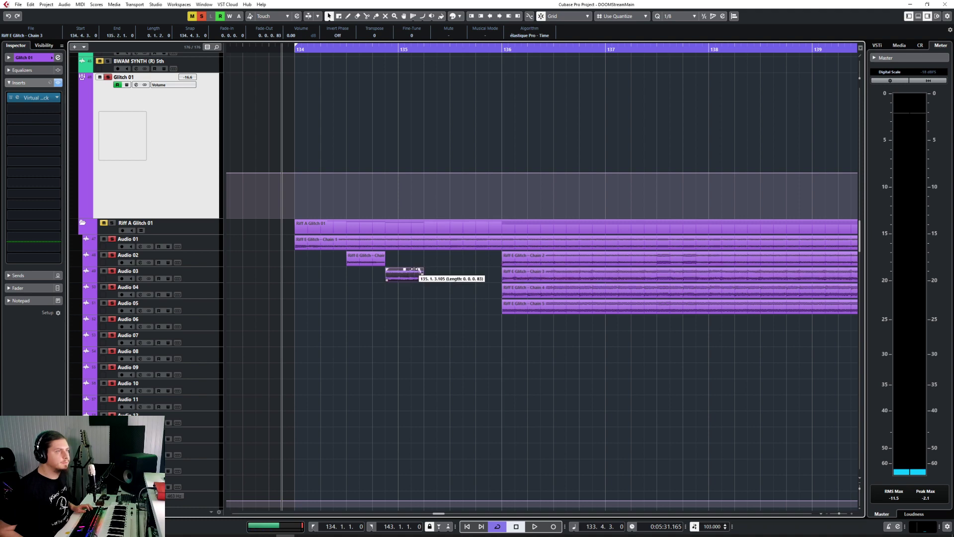
pyautogui.press('space')
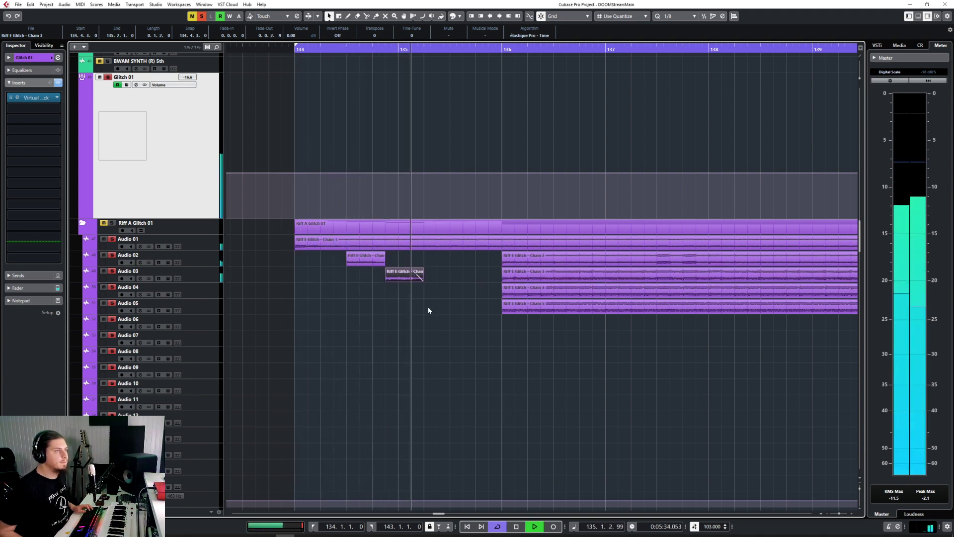
pyautogui.press('space')
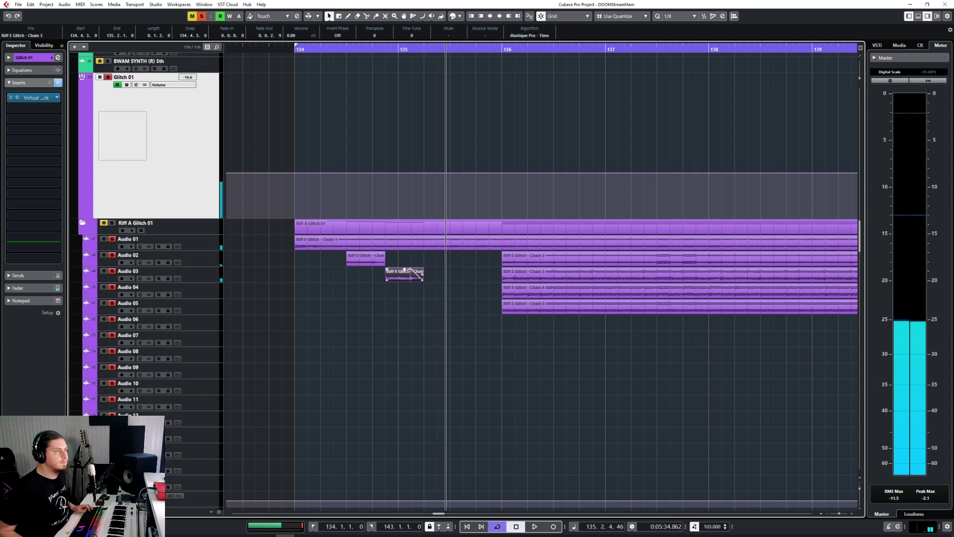
# Set the end of the short Chain 3 clip to 135.2.3 and remove its fade-out
pyautogui.moveTo(423, 279); pyautogui.dragTo(457, 283)
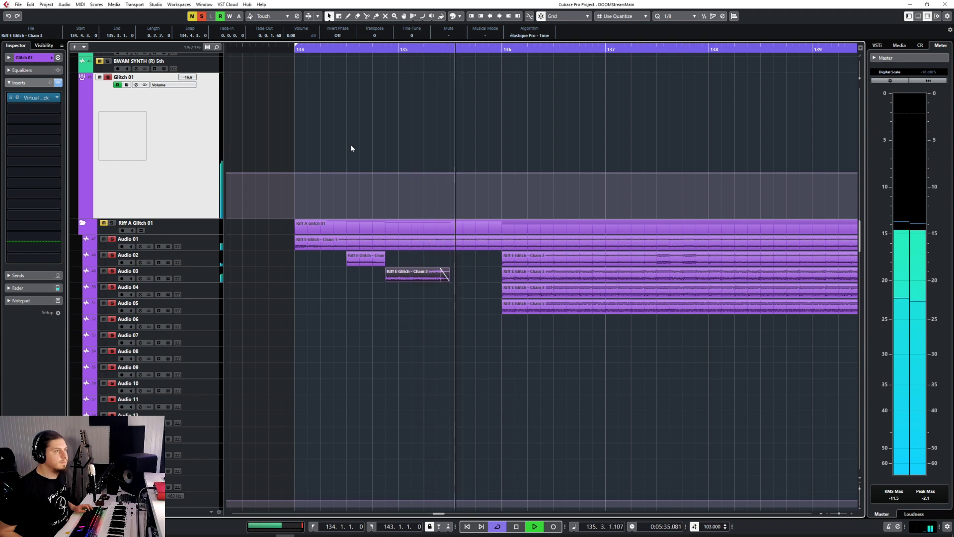
pyautogui.press('space')
pyautogui.moveTo(449, 280); pyautogui.dragTo(436, 281)
pyautogui.click(304, 50)
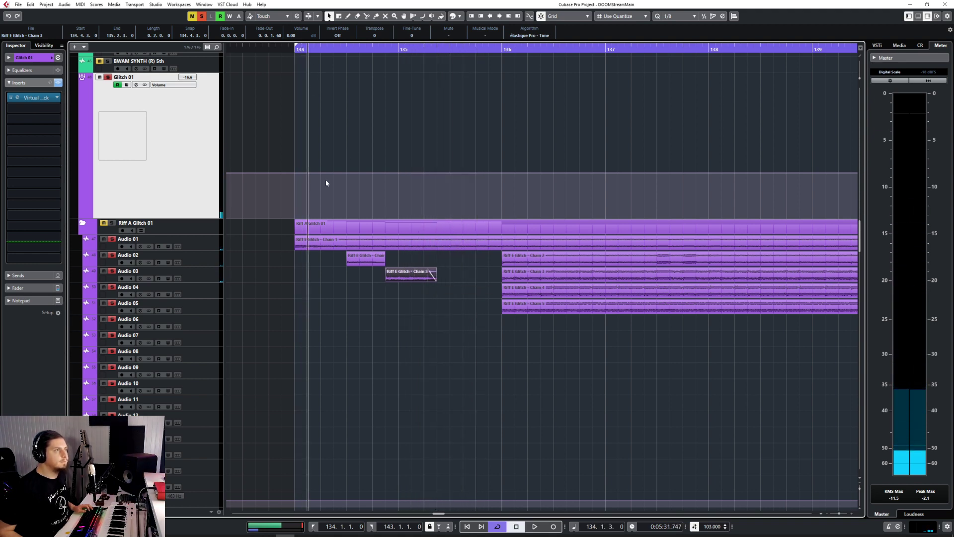
pyautogui.press('space')
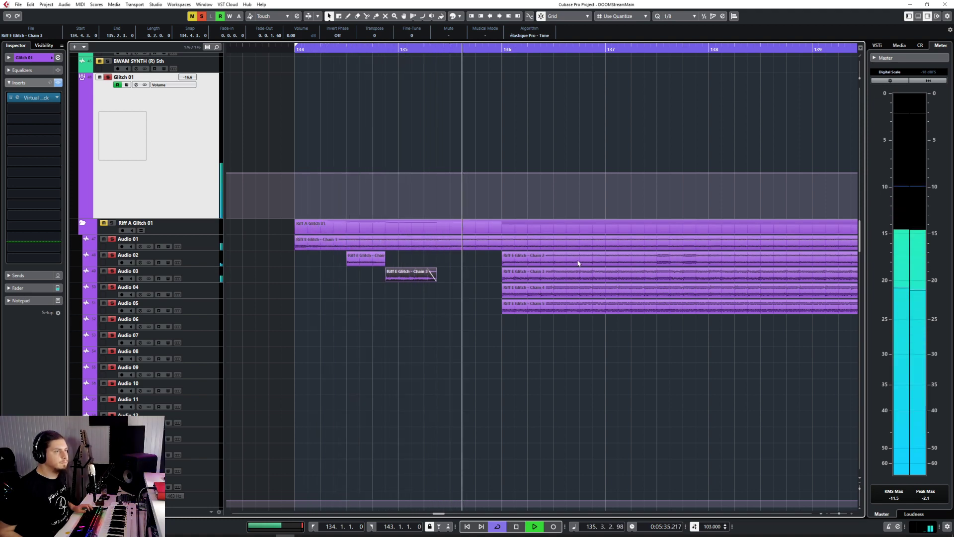
pyautogui.press('space')
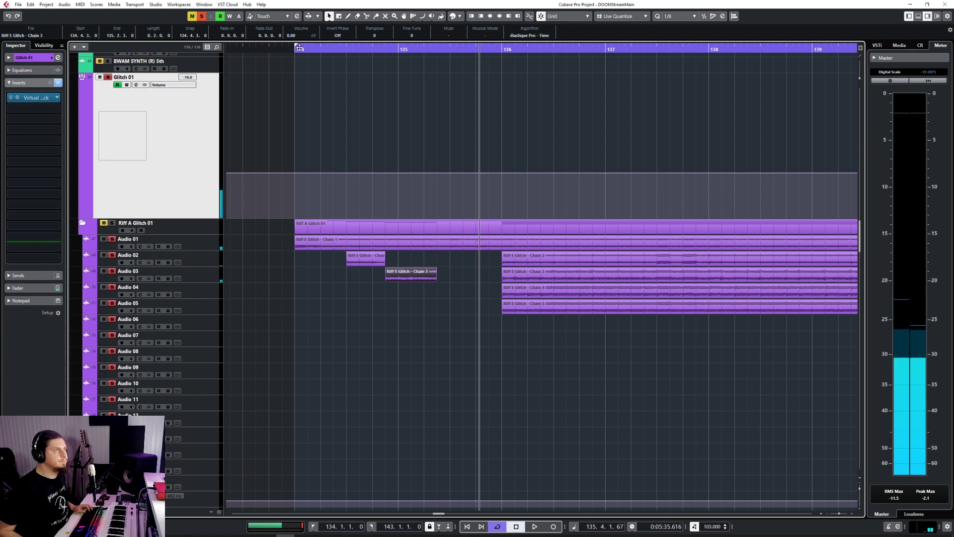
# Play back the glitch pattern from bar 134 to check the cuts
pyautogui.click(300, 47)
pyautogui.press('space')
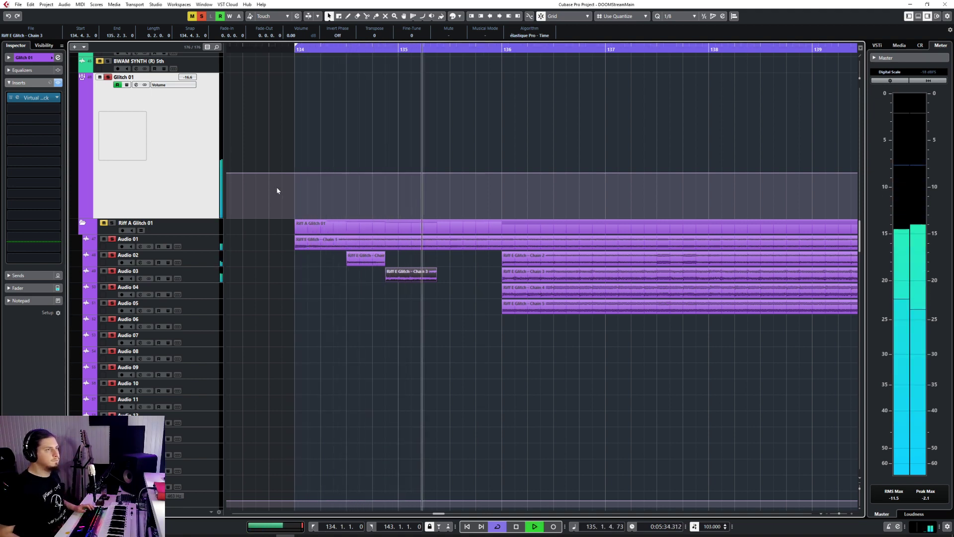
pyautogui.press('space')
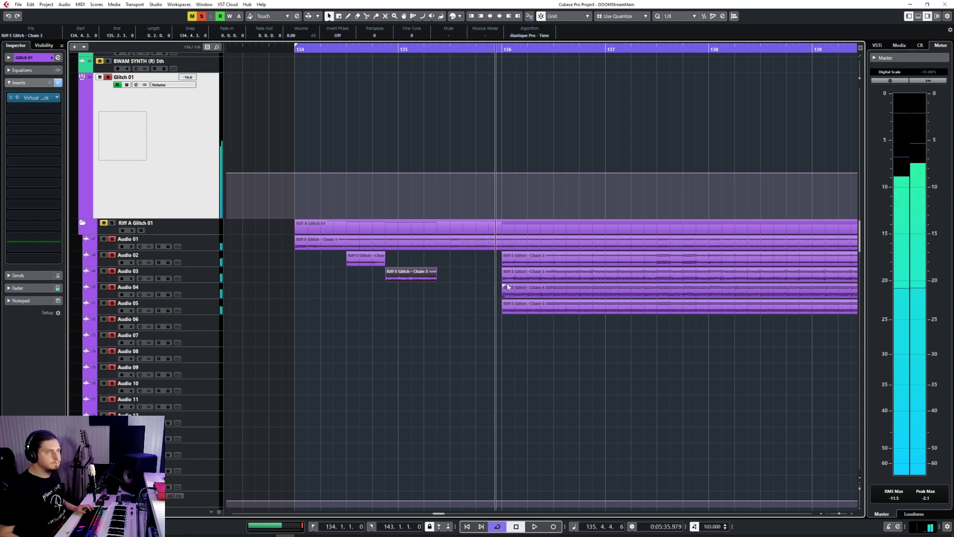
# Trim the starts of the Chain 2, Chain 3 and Chain 5 clips at bar 136 to 136.3.1
pyautogui.click(507, 264)
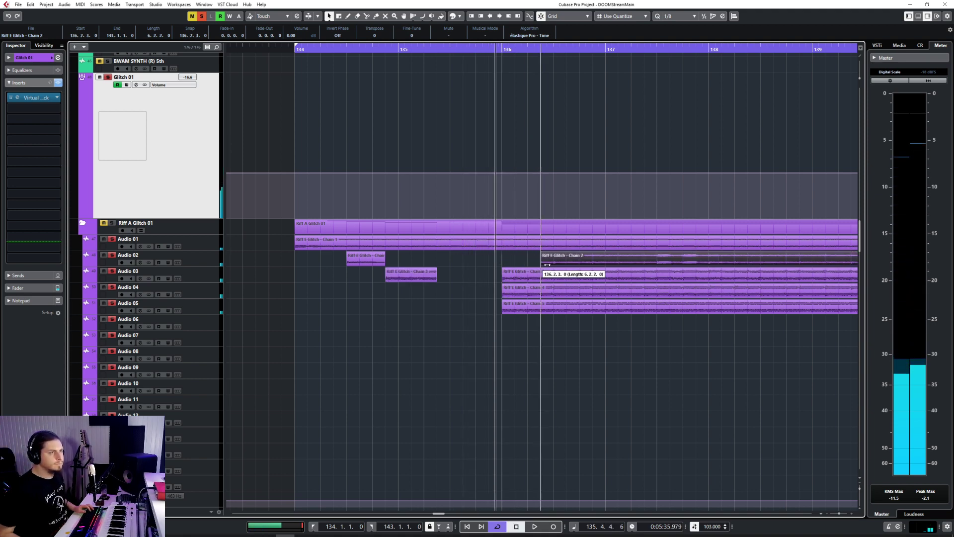
pyautogui.moveTo(504, 265); pyautogui.dragTo(557, 262)
pyautogui.moveTo(504, 282); pyautogui.dragTo(555, 277)
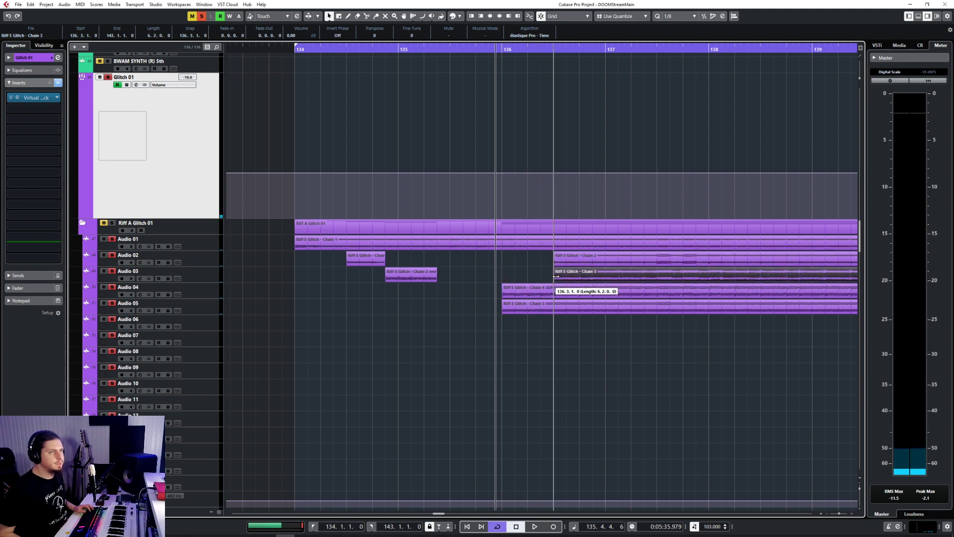
pyautogui.click(502, 296)
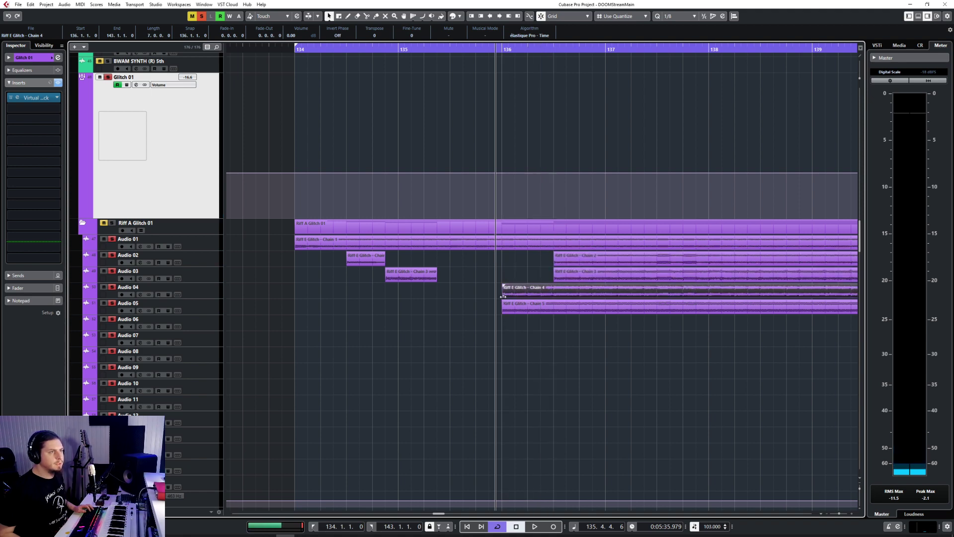
pyautogui.moveTo(502, 311); pyautogui.dragTo(554, 311)
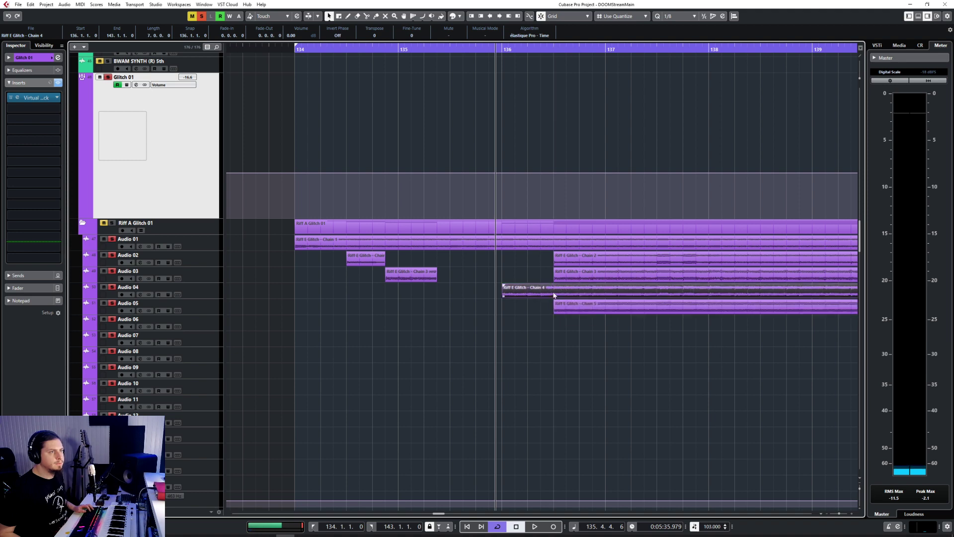
# Split the Chain 4 clip at 136.3.1 and trim the second piece's start to bar 137
pyautogui.click(584, 297)
pyautogui.click(555, 292)
pyautogui.rightClick(552, 294)
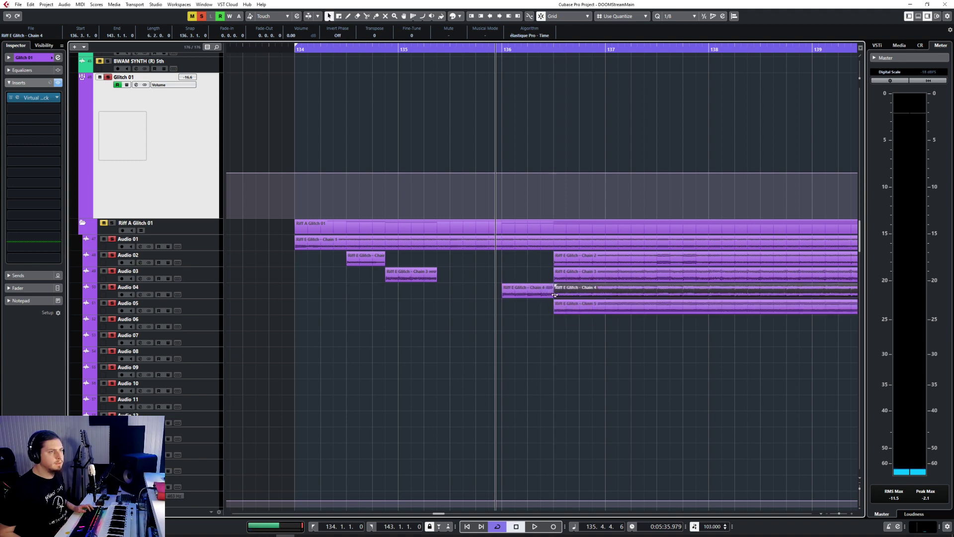
pyautogui.moveTo(582, 295); pyautogui.dragTo(606, 295)
pyautogui.click(556, 280)
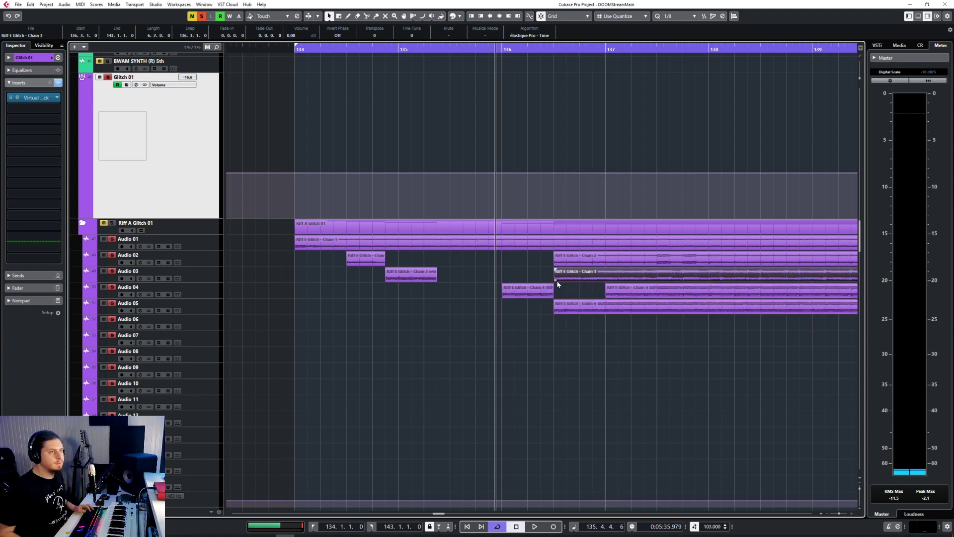
# Split the Chain 5 clip at 136.4.3 and trim the second piece's start to 137.3.1
pyautogui.click(523, 290)
pyautogui.scroll(2, 509, 295)
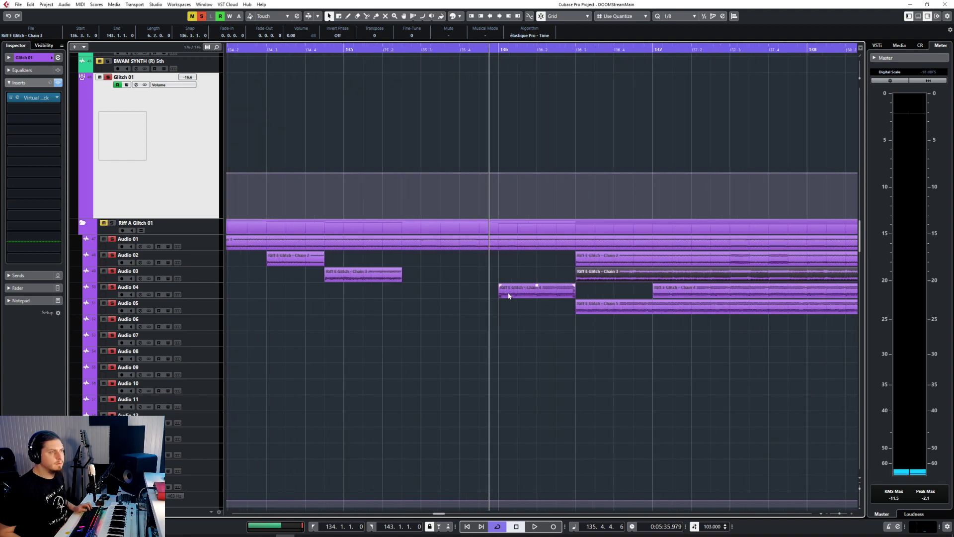
pyautogui.hscroll(-1, 509, 293)
pyautogui.hscroll(2, 509, 294)
pyautogui.rightClick(548, 303)
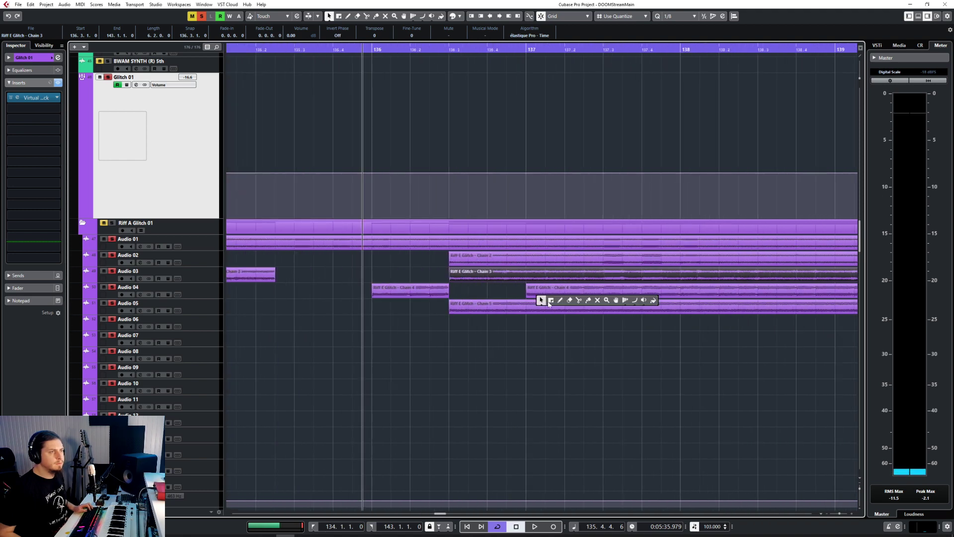
pyautogui.click(578, 300)
pyautogui.click(508, 306)
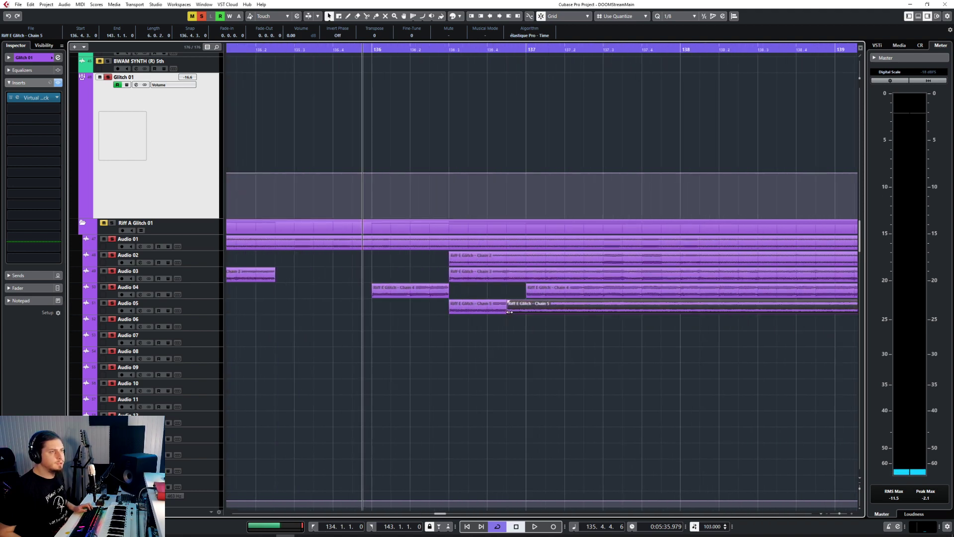
pyautogui.moveTo(508, 312); pyautogui.dragTo(604, 321)
# Set the starts of the long Chain 3 and Chain 4 pieces to 137.3.1 and the long Chain 2 piece to 136.4.3
pyautogui.click(529, 295)
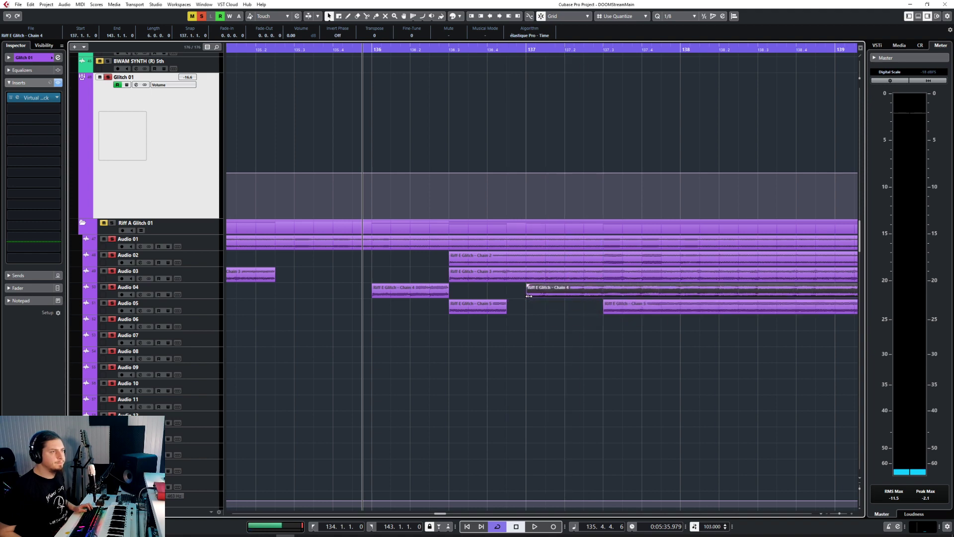
pyautogui.click(466, 262)
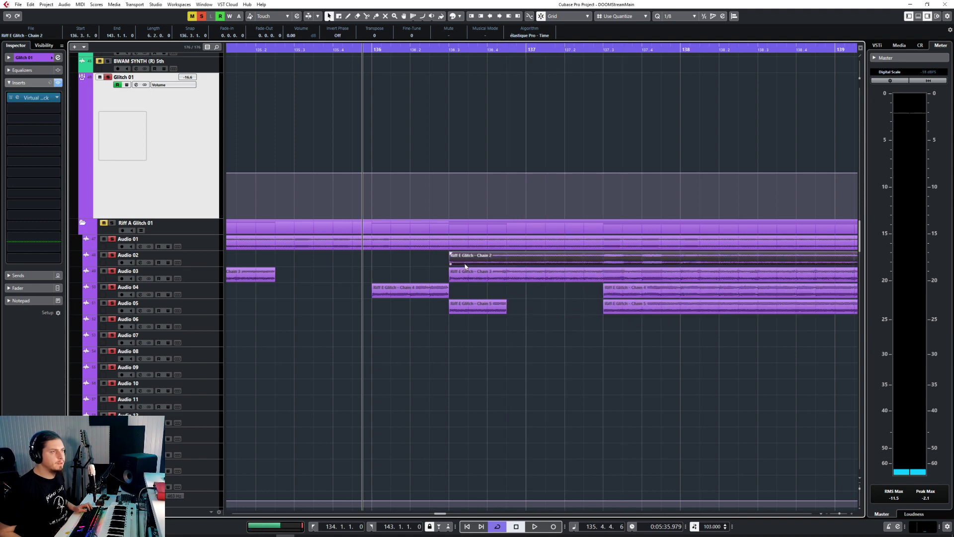
pyautogui.moveTo(453, 264); pyautogui.dragTo(593, 284)
# Play back the whole glitch arrangement from bar 134 through to bar 138
pyautogui.press('g')
pyautogui.press('g')
pyautogui.press('g')
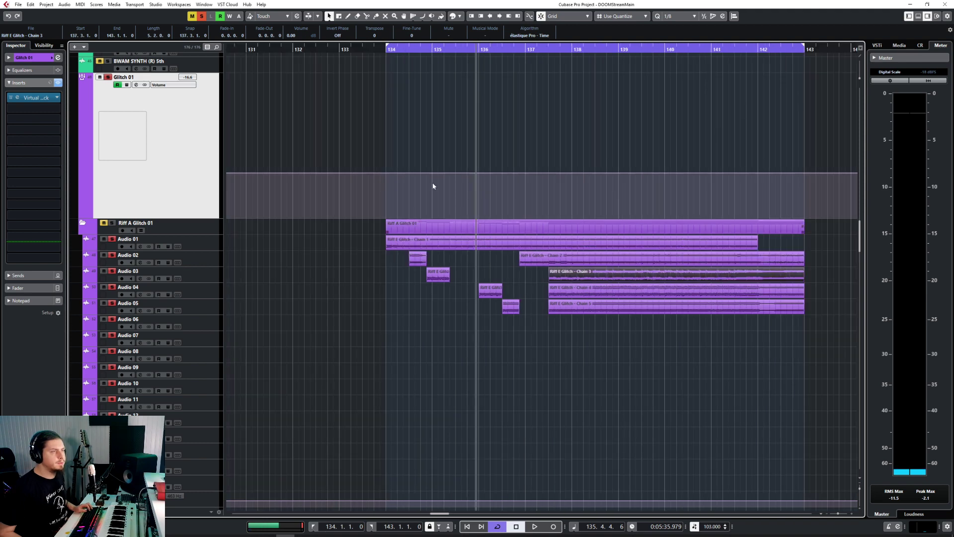
pyautogui.click(383, 50)
pyautogui.press('space')
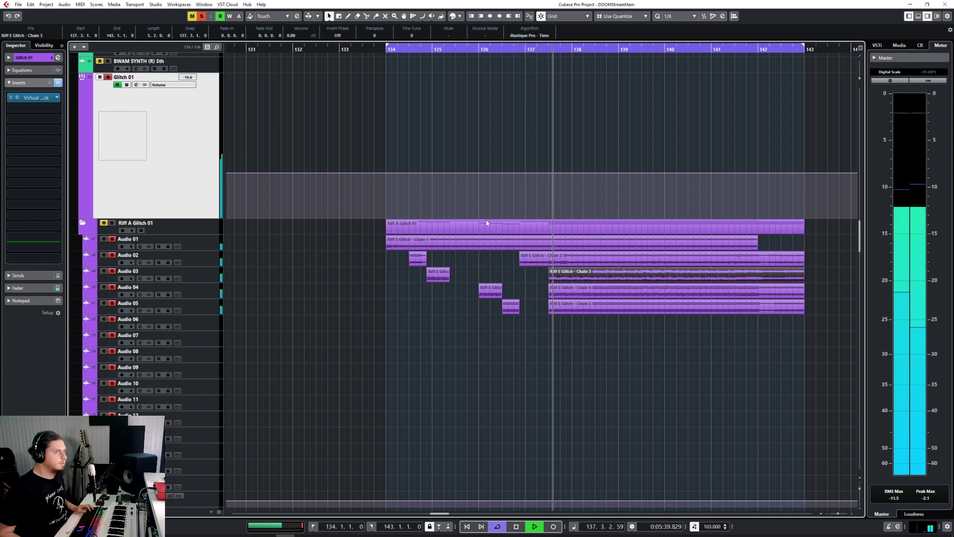
pyautogui.press('space')
# Split the Chain 2, Chain 3, Chain 4 and Chain 5 clips at bar 138
pyautogui.scroll(3, 587, 321)
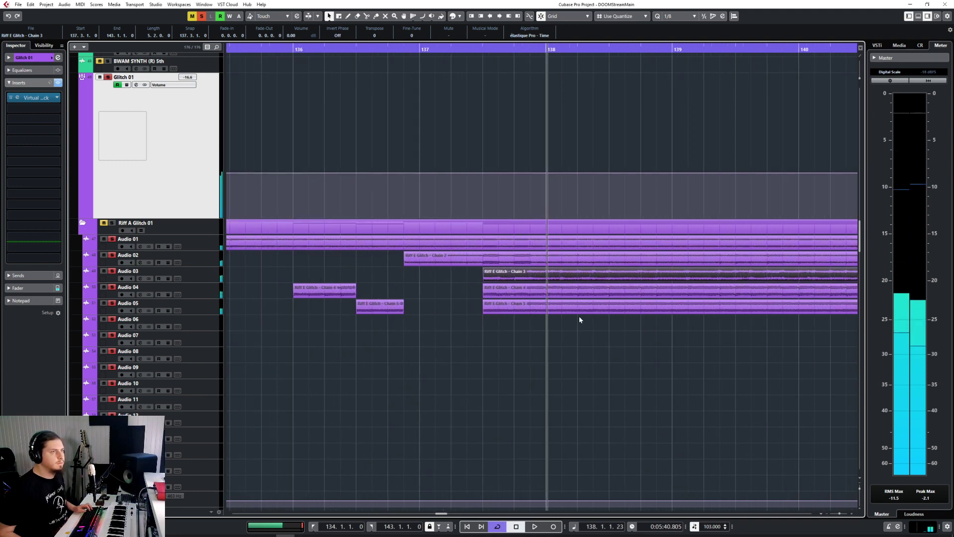
pyautogui.rightClick(592, 291)
pyautogui.click(571, 284)
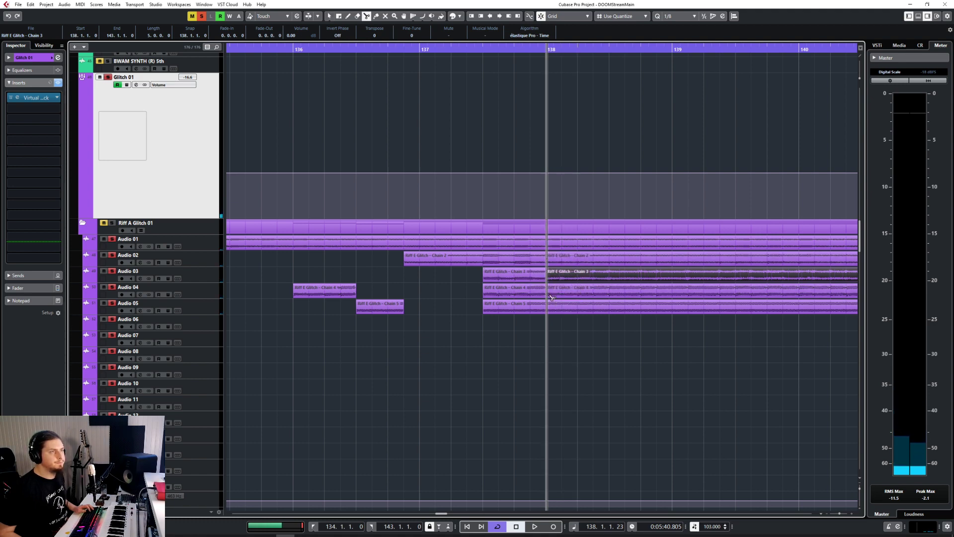
pyautogui.press('1')
pyautogui.click(555, 264)
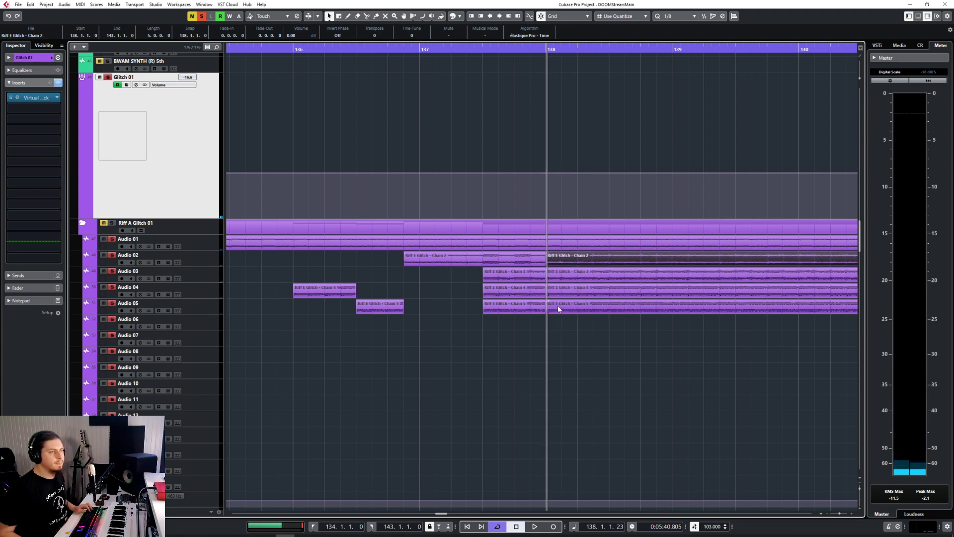
# Split the Chain 1 clip at bar 138 and trim the second piece's start to 138.3.1
pyautogui.click(554, 248)
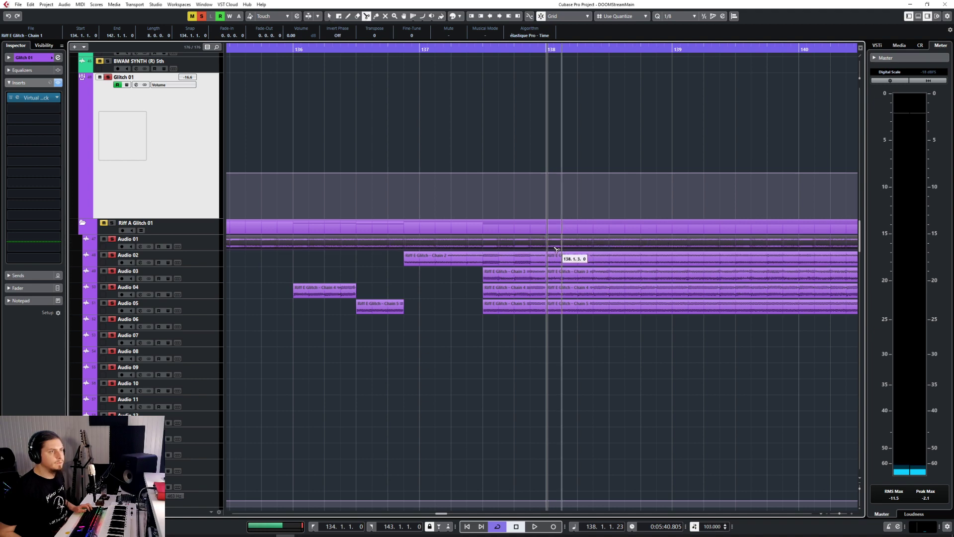
pyautogui.hotkey('alt', 'x')
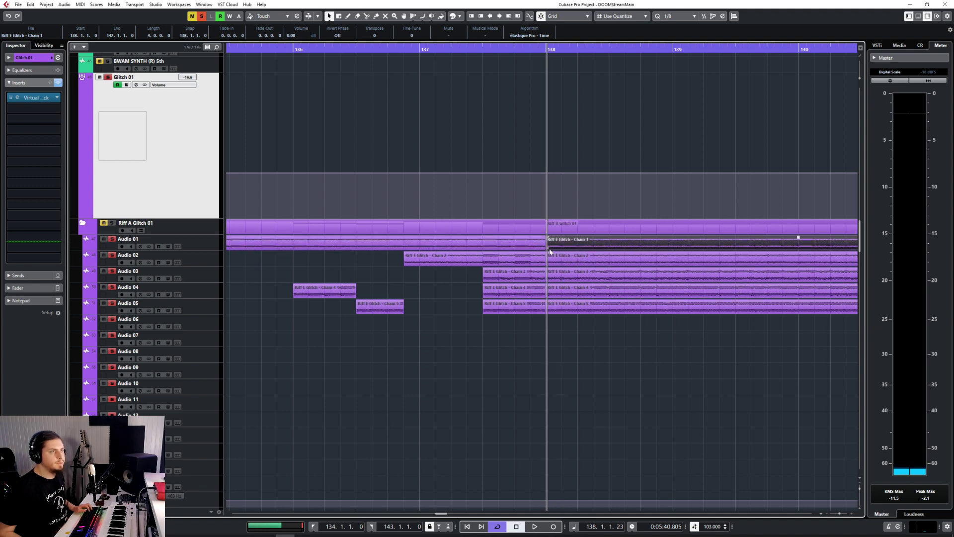
# Trim the starts of the Chain 4 and Chain 5 pieces at bar 138 to bar 139, and Chain 3's to 138.3.1
pyautogui.click(573, 276)
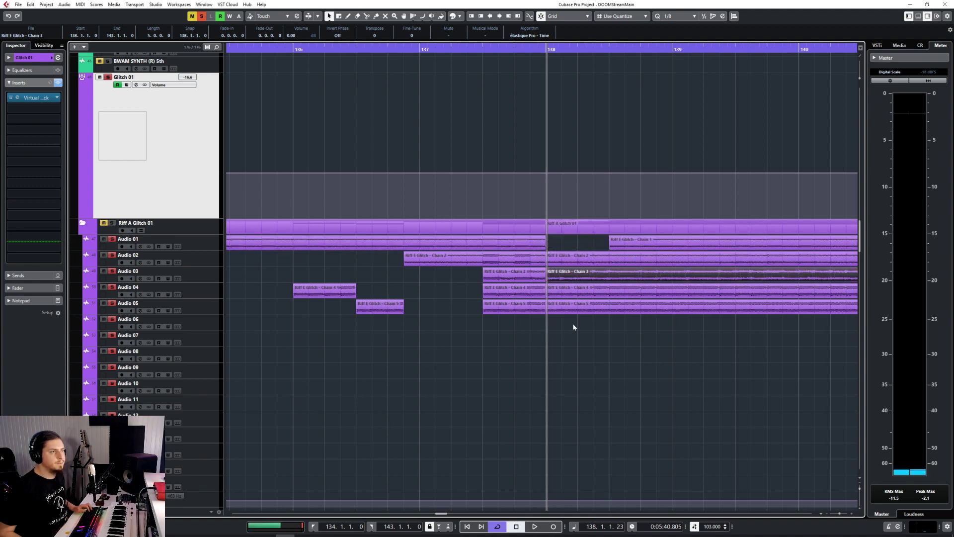
pyautogui.moveTo(571, 324); pyautogui.dragTo(678, 305)
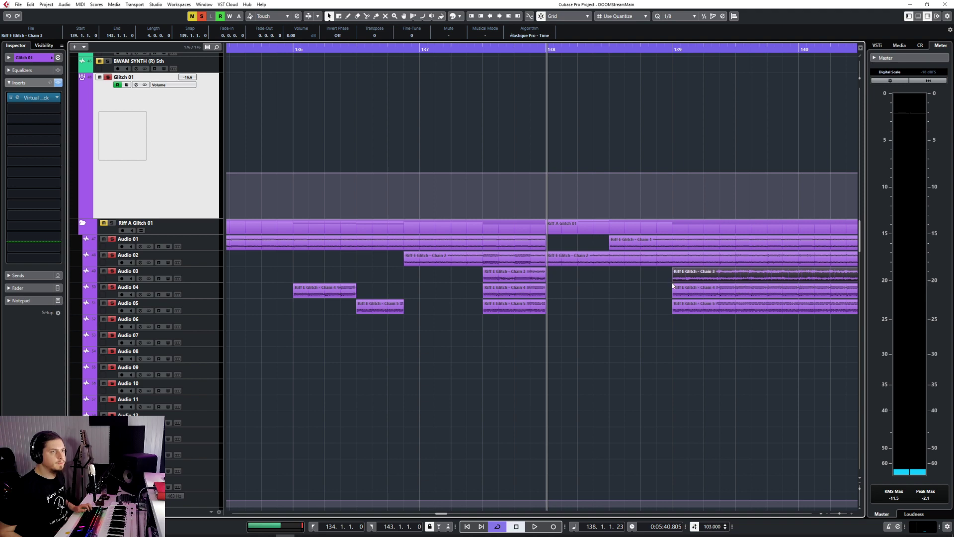
pyautogui.moveTo(671, 281); pyautogui.dragTo(616, 276)
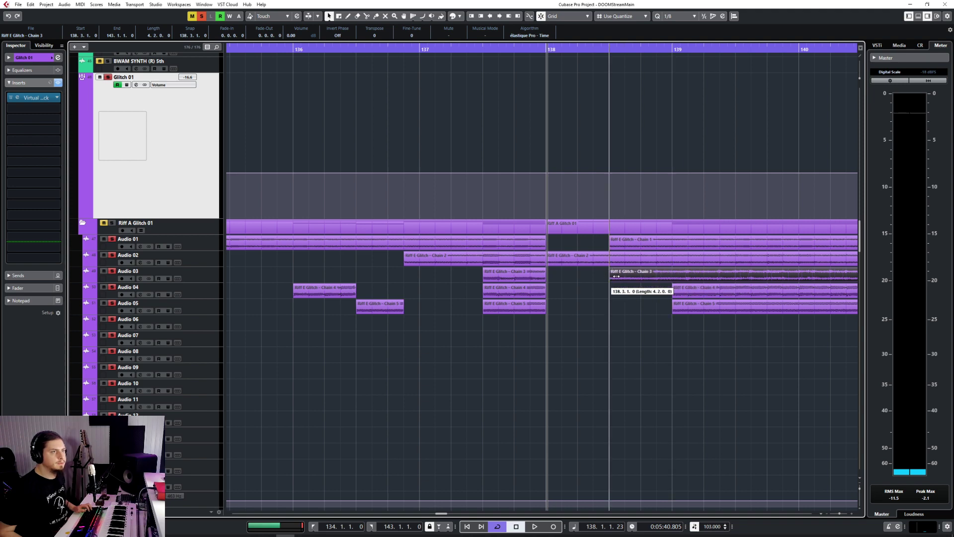
# Play back the arrangement from just before bar 137 to check the cuts around bar 138
pyautogui.click(404, 51)
pyautogui.press('space')
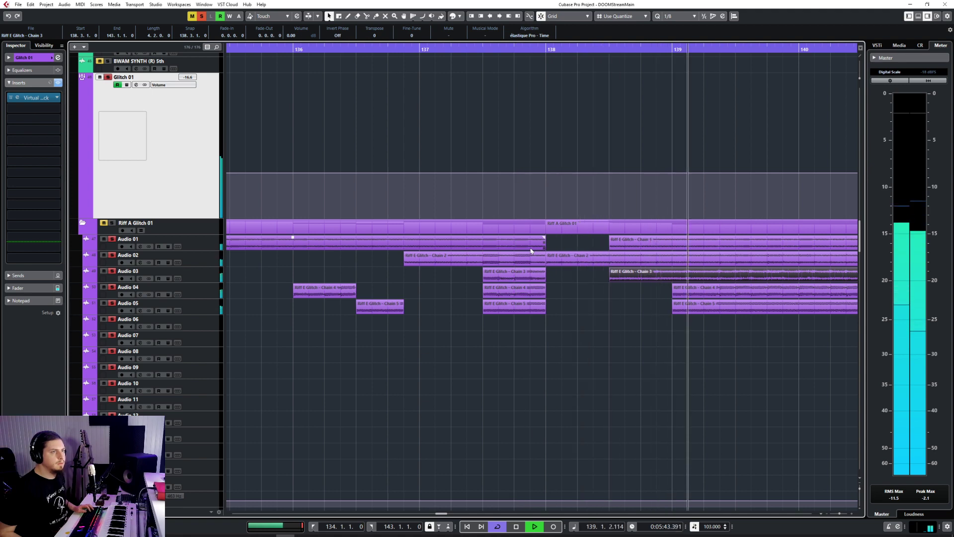
pyautogui.scroll(3, 700, 335)
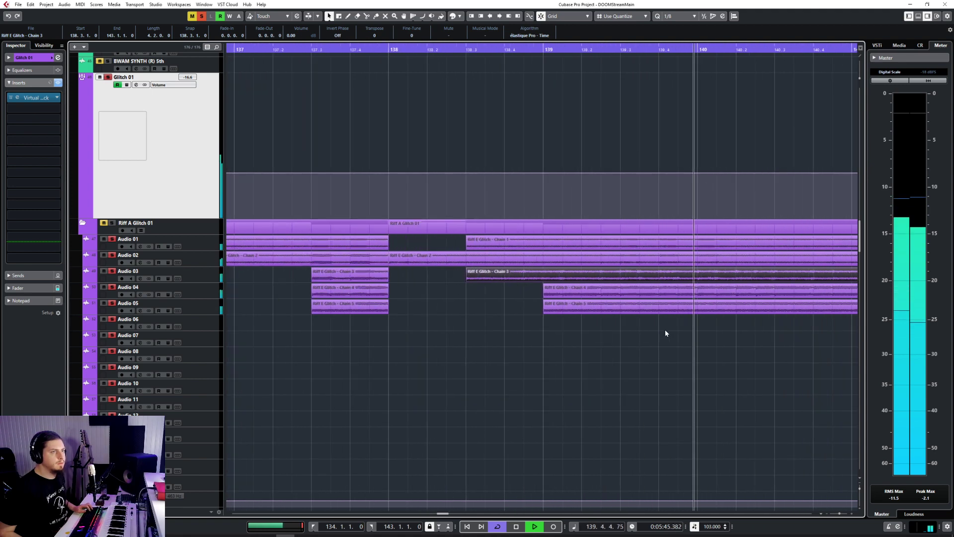
pyautogui.press('space')
# Set the start of the last Chain 4 piece to 139.3.1 and the last Chain 5 piece to bar 140
pyautogui.click(546, 294)
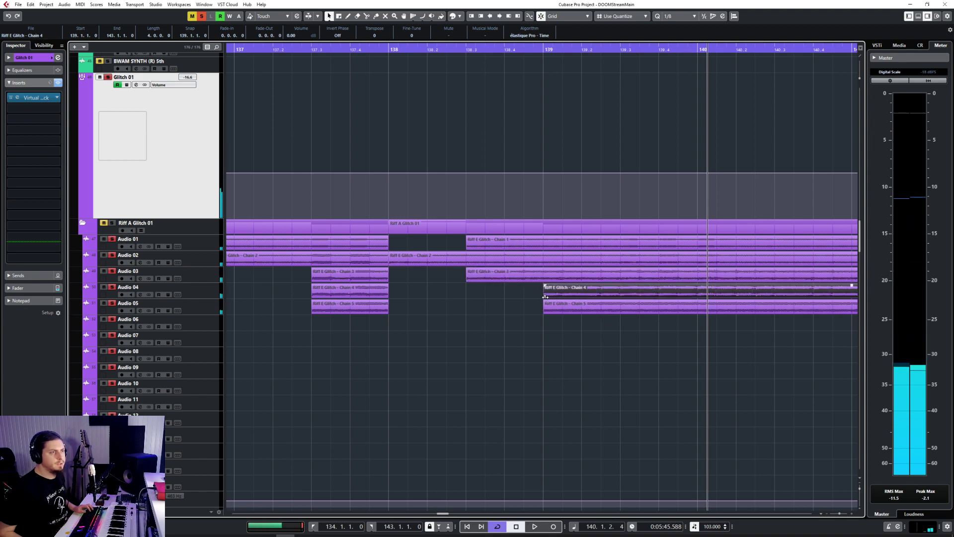
pyautogui.moveTo(545, 297); pyautogui.dragTo(619, 296)
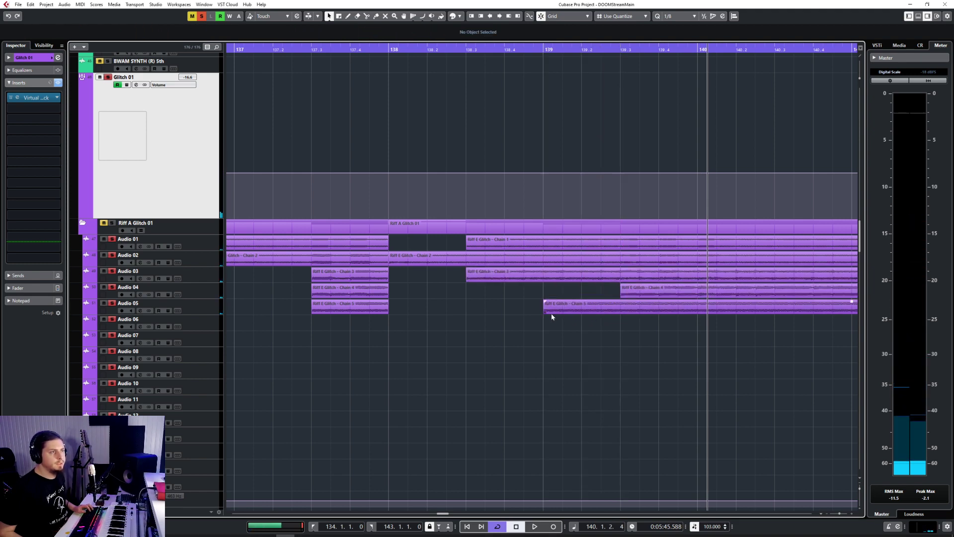
pyautogui.moveTo(549, 312); pyautogui.dragTo(698, 311)
pyautogui.click(395, 256)
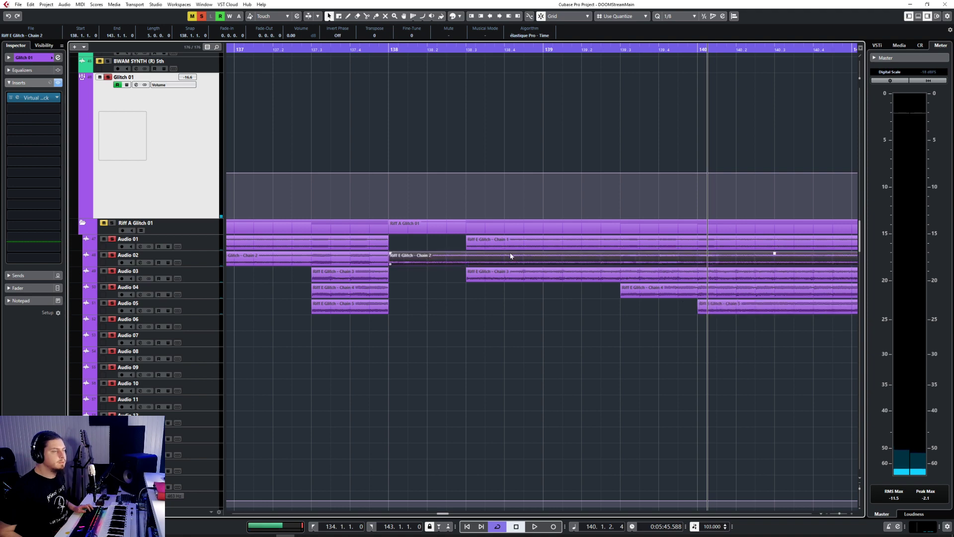
# Play back the glitch section from bar 134 to just past bar 140 to check the cuts made so far
pyautogui.click(487, 247)
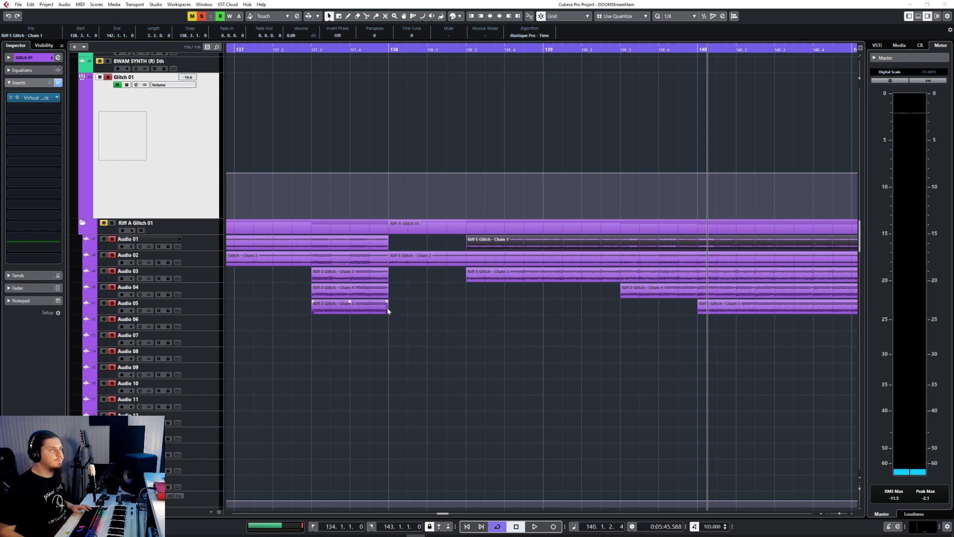
pyautogui.scroll(-10, 472, 305)
pyautogui.scroll(12, 466, 298)
pyautogui.scroll(-12, 466, 298)
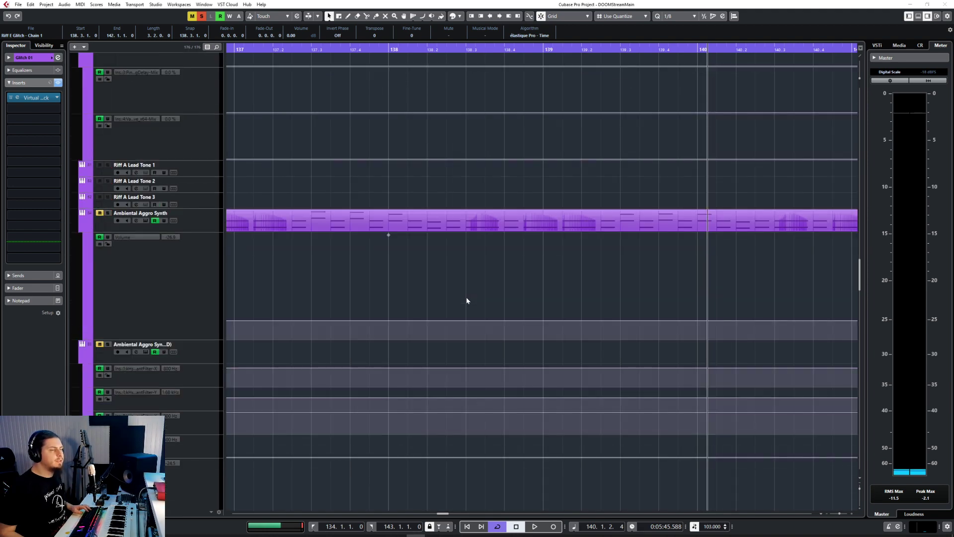
pyautogui.scroll(5, 447, 279)
pyautogui.scroll(-4, 421, 252)
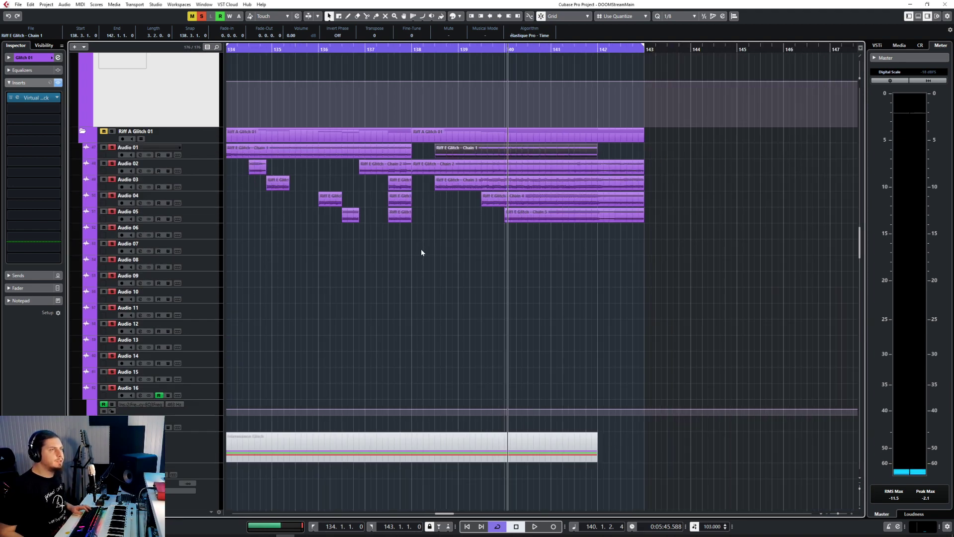
pyautogui.hscroll(-5, 468, 117)
pyautogui.hscroll(4, 469, 117)
pyautogui.press('space')
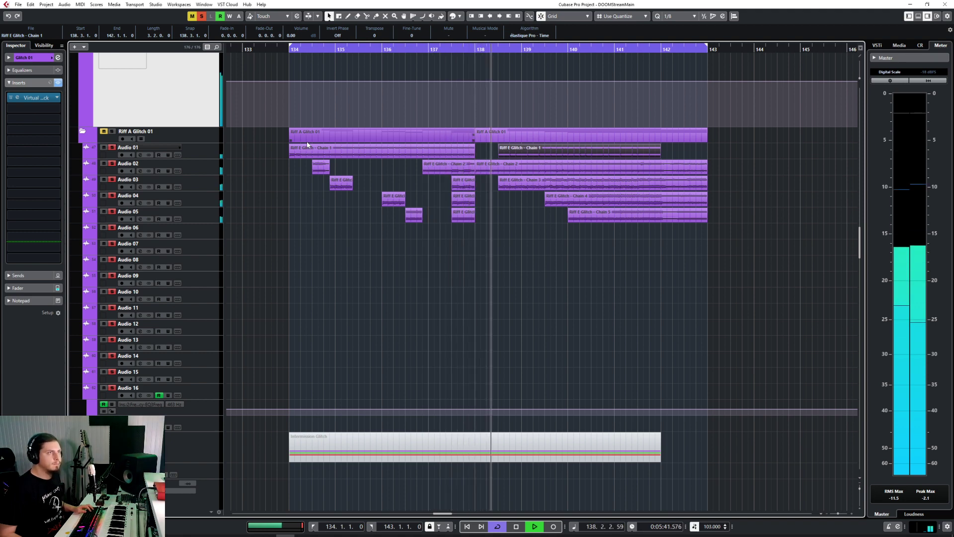
pyautogui.scroll(2, 567, 215)
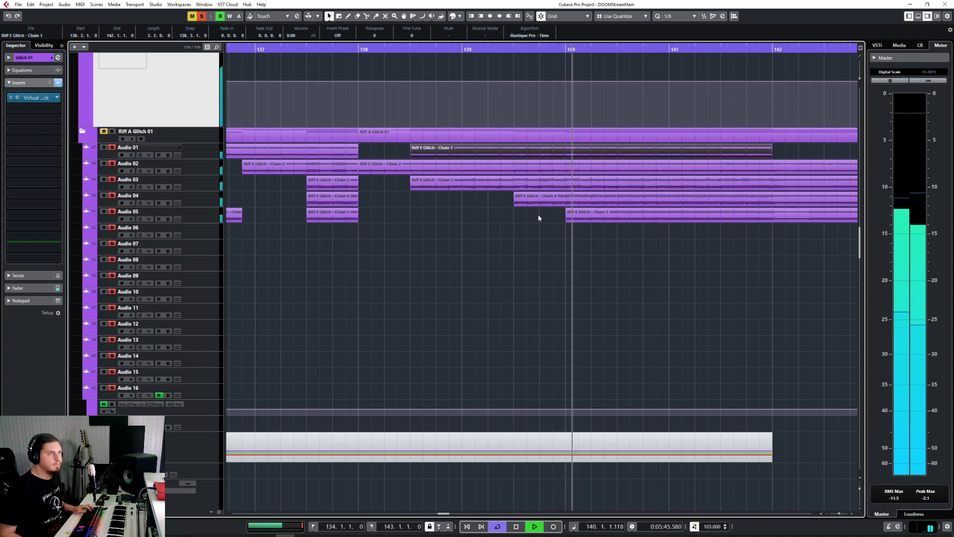
pyautogui.scroll(-2, 594, 247)
pyautogui.scroll(3, 486, 227)
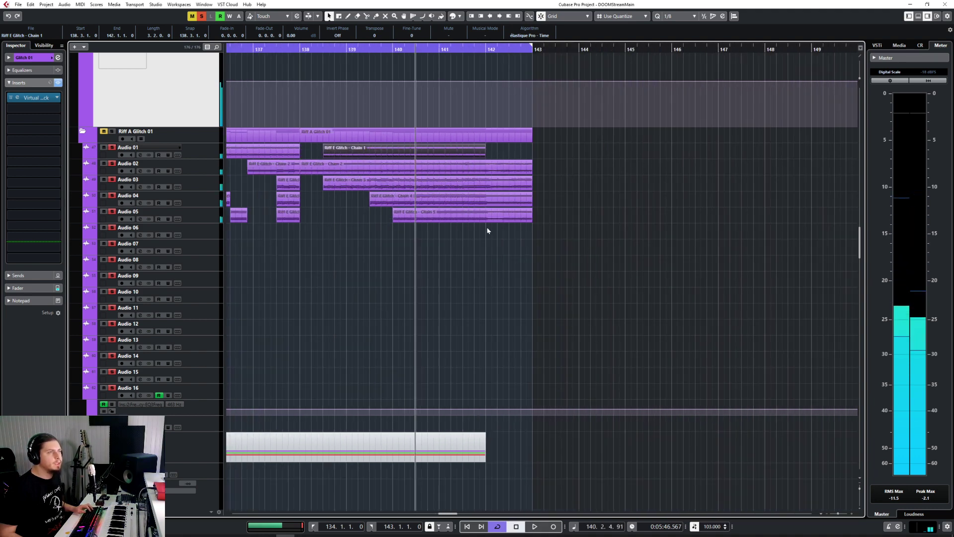
# Split the Chain 4 and Chain 3 clips at bar 140, trimming Chain 4's second piece to start at bar 141 and Chain 3's at 140.3.1
pyautogui.rightClick(309, 196)
pyautogui.click(309, 195)
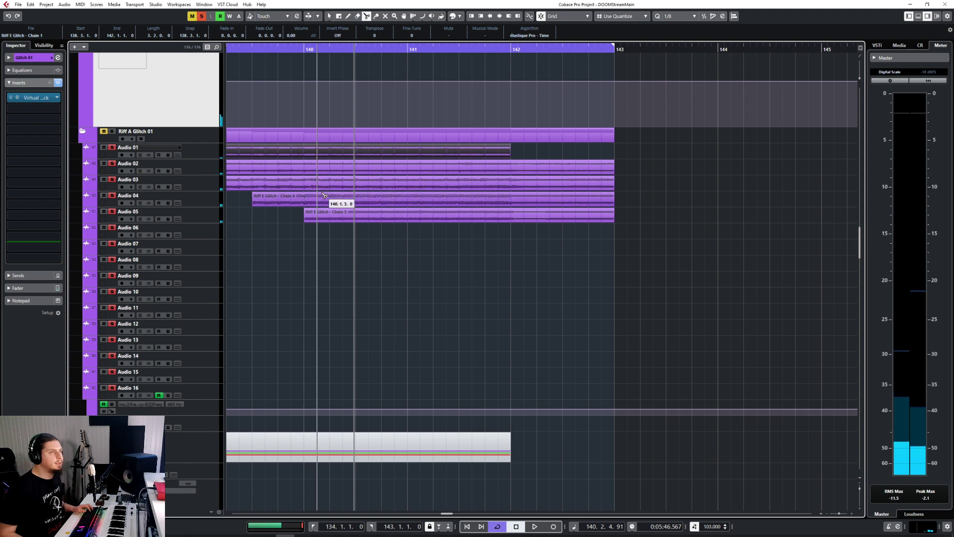
pyautogui.click(309, 204)
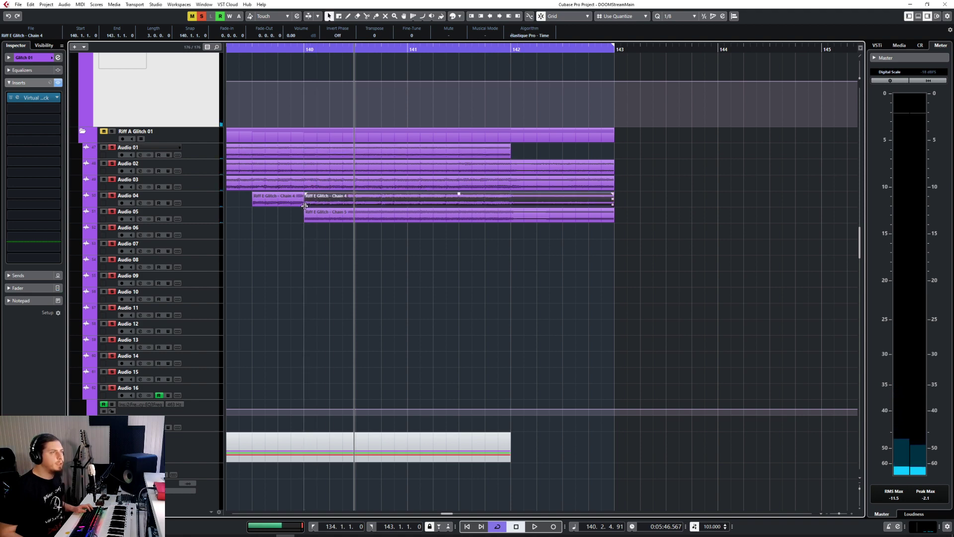
pyautogui.moveTo(305, 206); pyautogui.dragTo(356, 206)
pyautogui.click(295, 182)
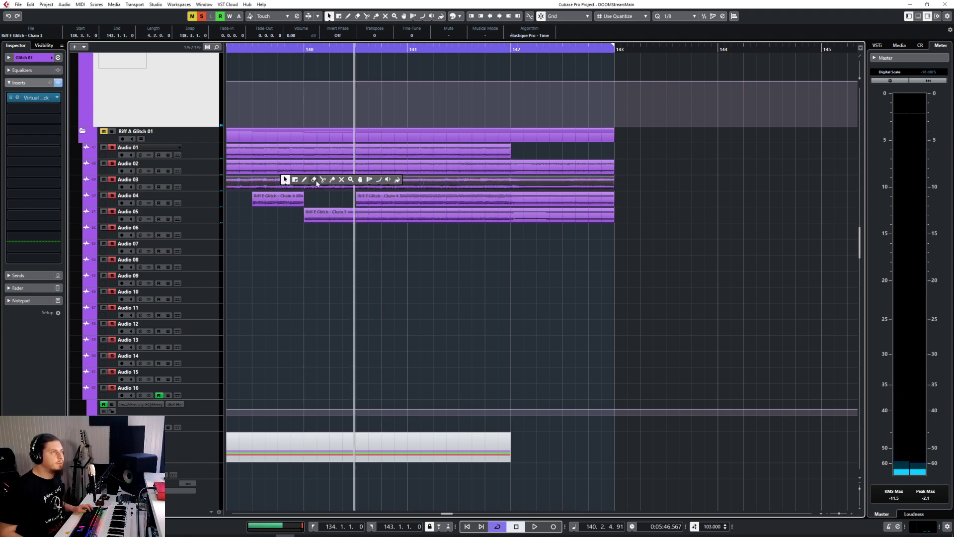
pyautogui.click(322, 180)
pyautogui.moveTo(305, 187); pyautogui.dragTo(408, 201)
# Split the Chain 2 and Chain 1 clips at bar 140 and trim the start of both second pieces to bar 141
pyautogui.click(303, 172)
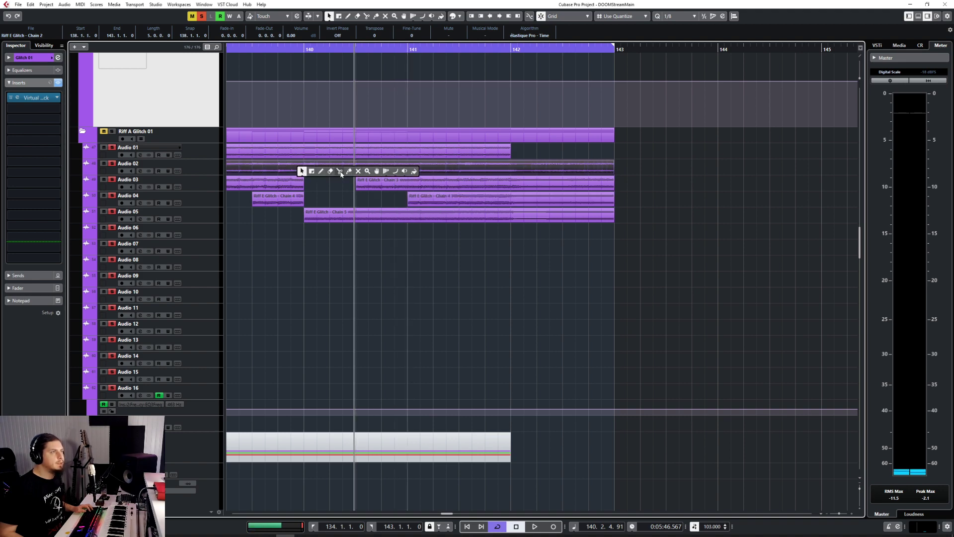
pyautogui.click(340, 172)
pyautogui.click(304, 166)
pyautogui.click(312, 150)
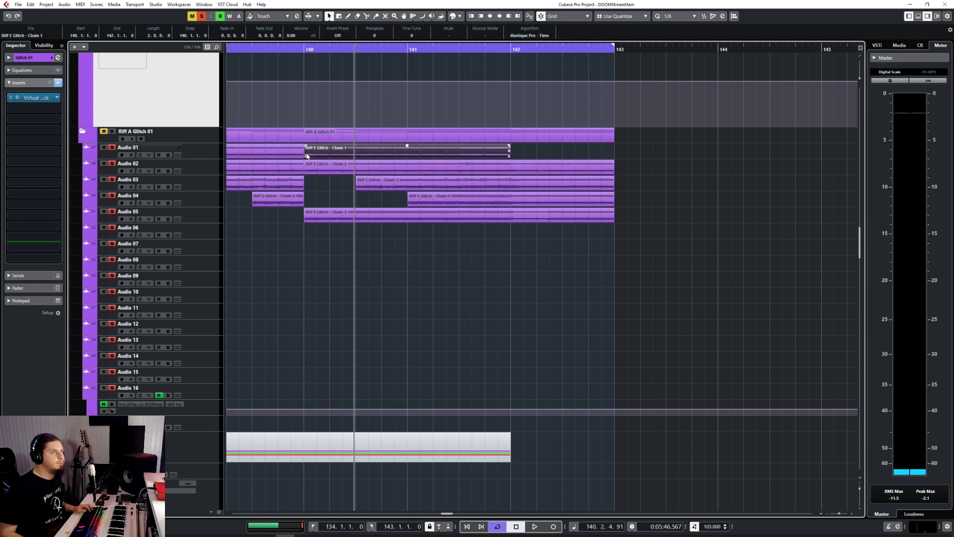
pyautogui.moveTo(336, 157); pyautogui.dragTo(409, 170)
pyautogui.click(503, 152)
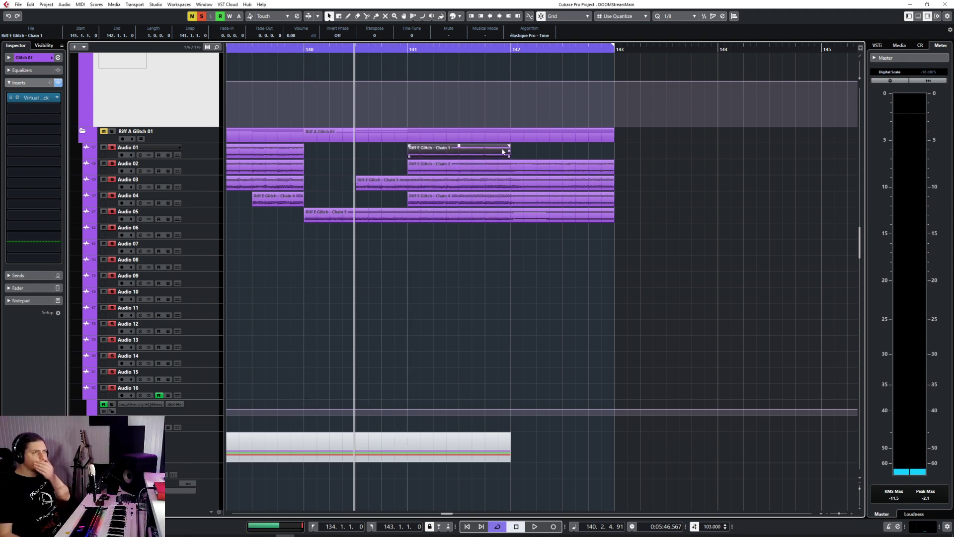
# Play back from just before bar 140 to nearly bar 142 to check the cuts around bars 140 and 141
pyautogui.click(288, 48)
pyautogui.press('space')
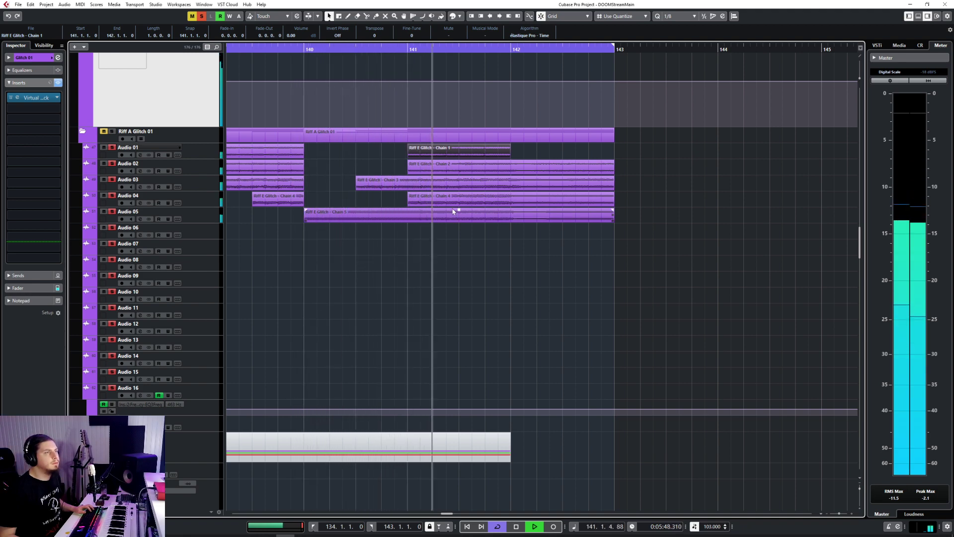
pyautogui.click(414, 169)
pyautogui.press('space')
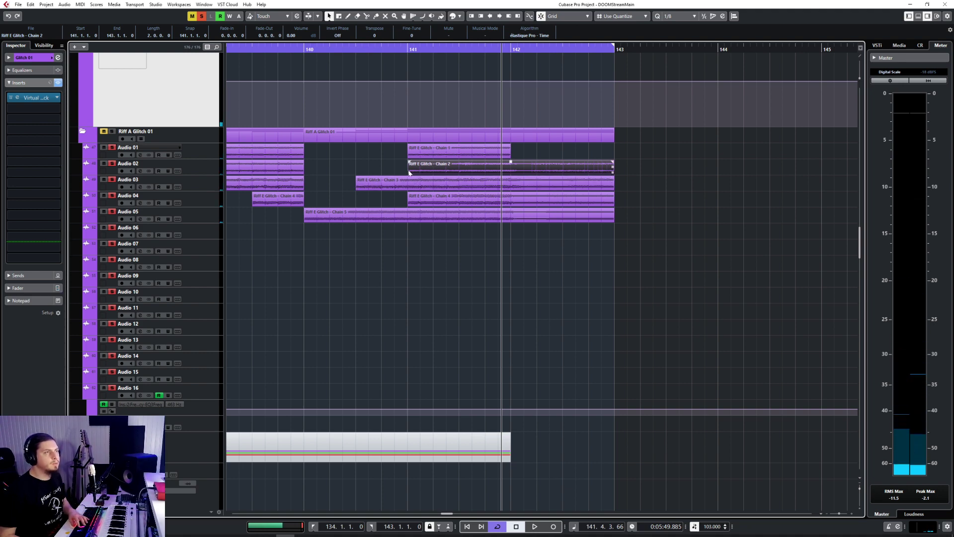
# Trim the start of the last Chain 2 piece to bar 142 and split the Chain 3, 4 and 5 clips at bar 142
pyautogui.moveTo(409, 172); pyautogui.dragTo(511, 172)
pyautogui.press('3')
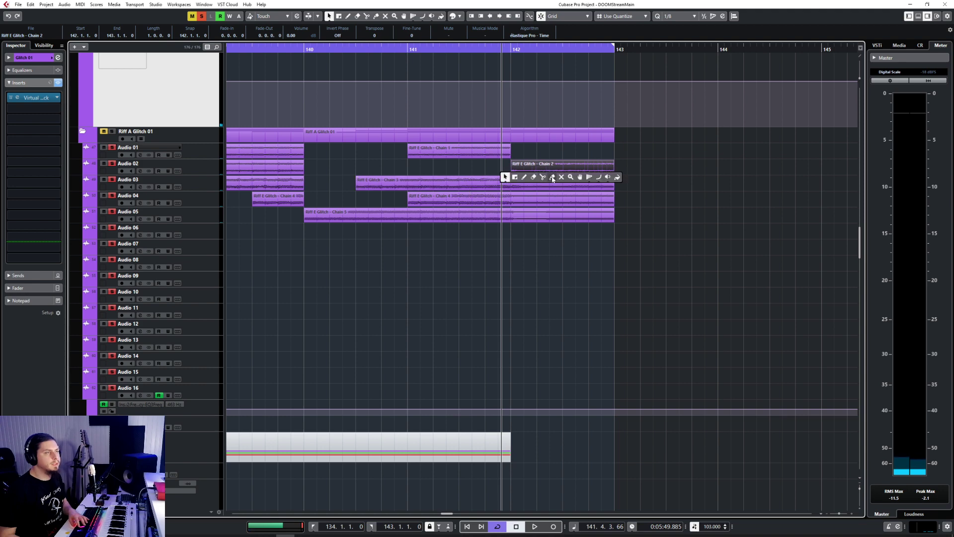
pyautogui.click(514, 195)
pyautogui.click(513, 213)
pyautogui.rightClick(512, 221)
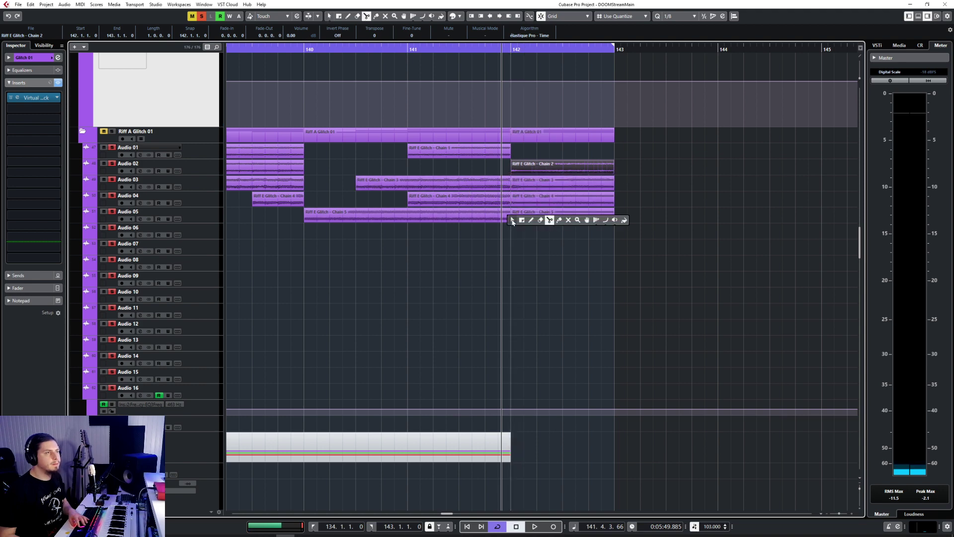
# Trim the ends of the pieces before bar 142: Chain 1 and Chain 4 to 141.3.1, Chain 3 and Chain 5 to bar 141
pyautogui.click(454, 200)
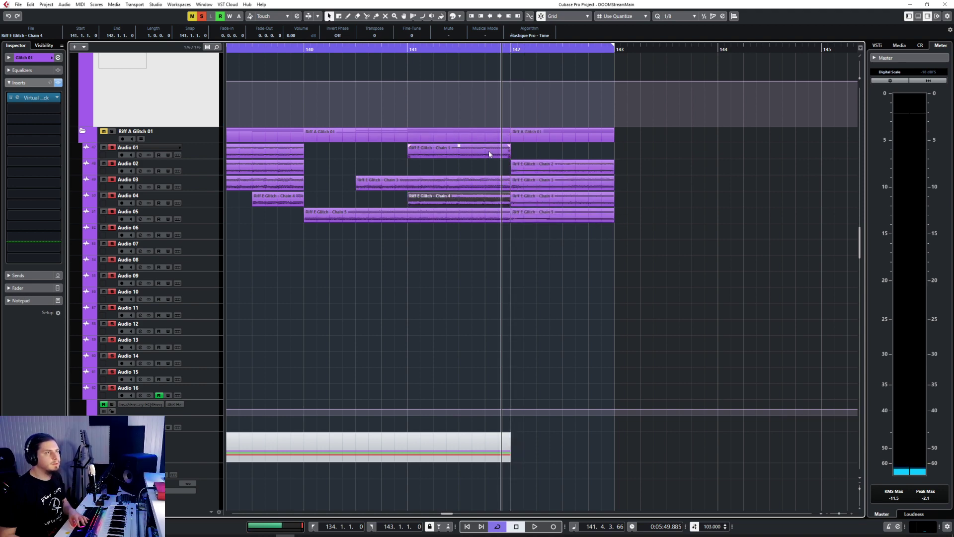
pyautogui.click(489, 154)
pyautogui.moveTo(464, 159); pyautogui.dragTo(458, 159)
pyautogui.click(506, 189)
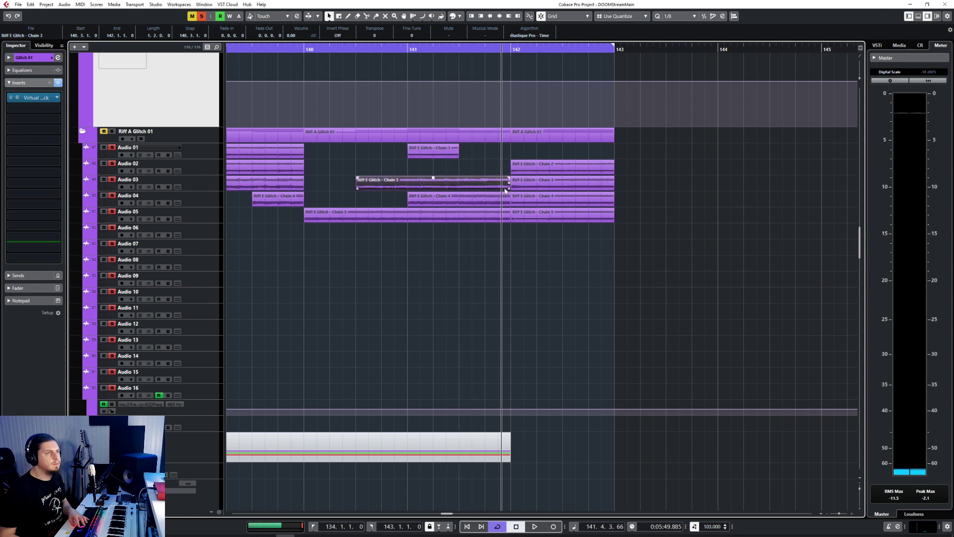
pyautogui.moveTo(507, 189); pyautogui.dragTo(407, 185)
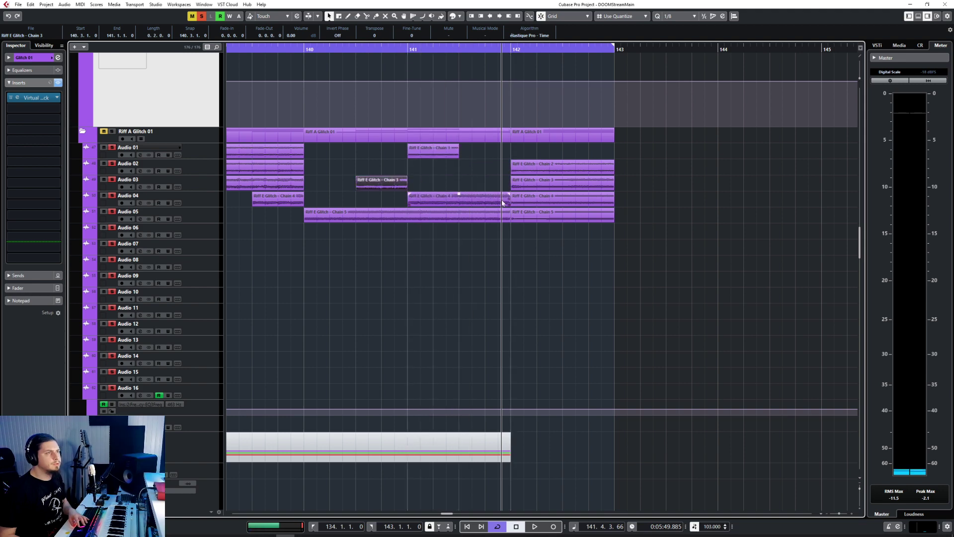
pyautogui.moveTo(509, 204); pyautogui.dragTo(407, 220)
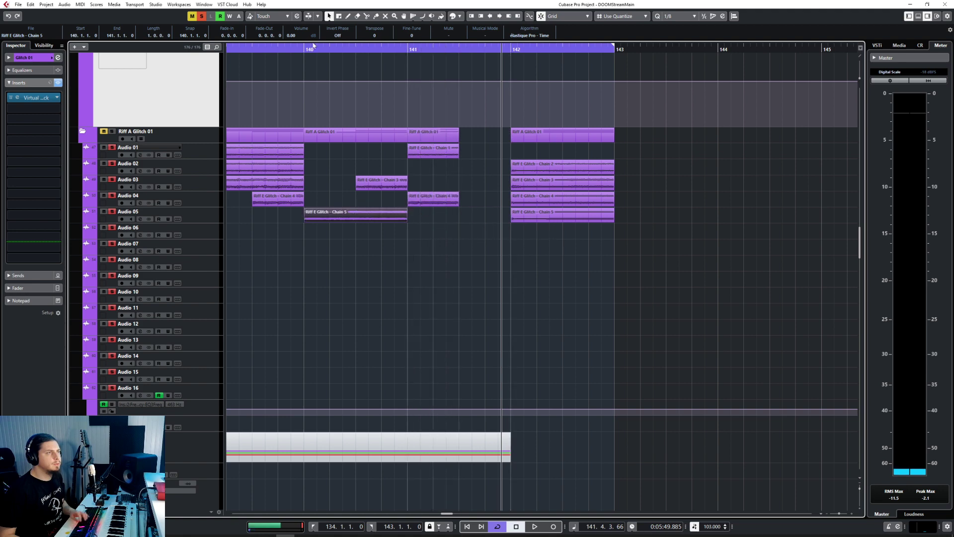
# Play back from just before bar 140 to check the shortened pieces around bar 141
pyautogui.click(285, 47)
pyautogui.press('space')
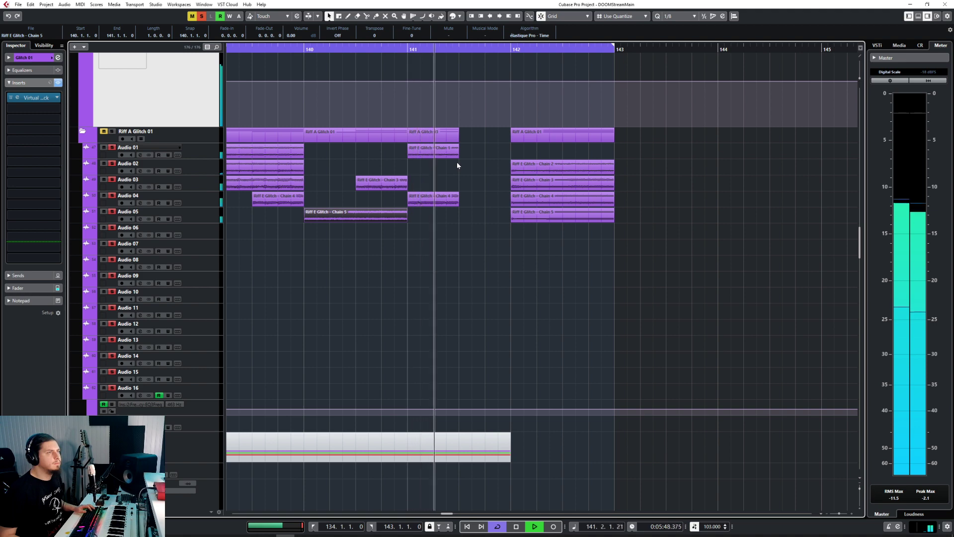
pyautogui.press('space')
pyautogui.click(338, 48)
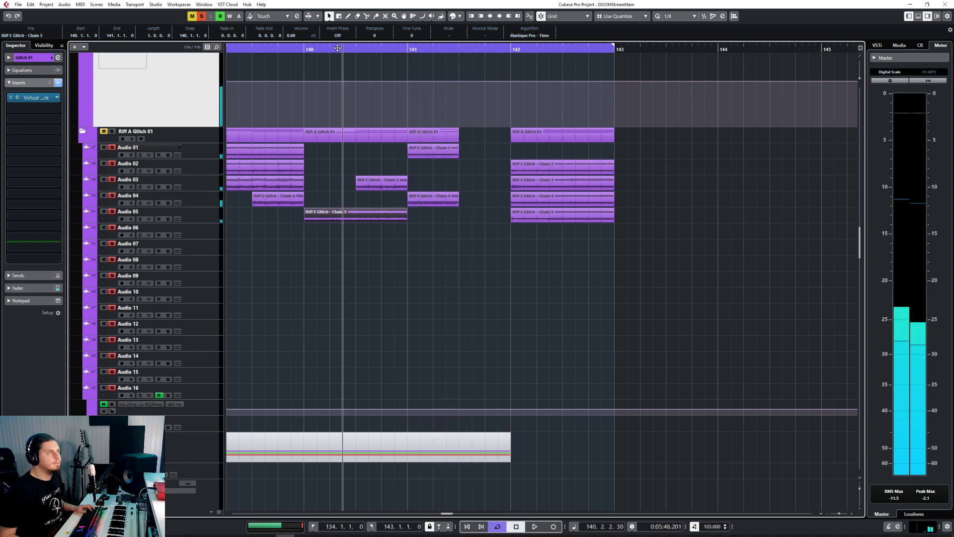
# Shift the changeover at bar 141 to 140.4.3, ending the Chain 3 and 5 pieces there and starting the Chain 4 and 1 pieces there
pyautogui.click(404, 183)
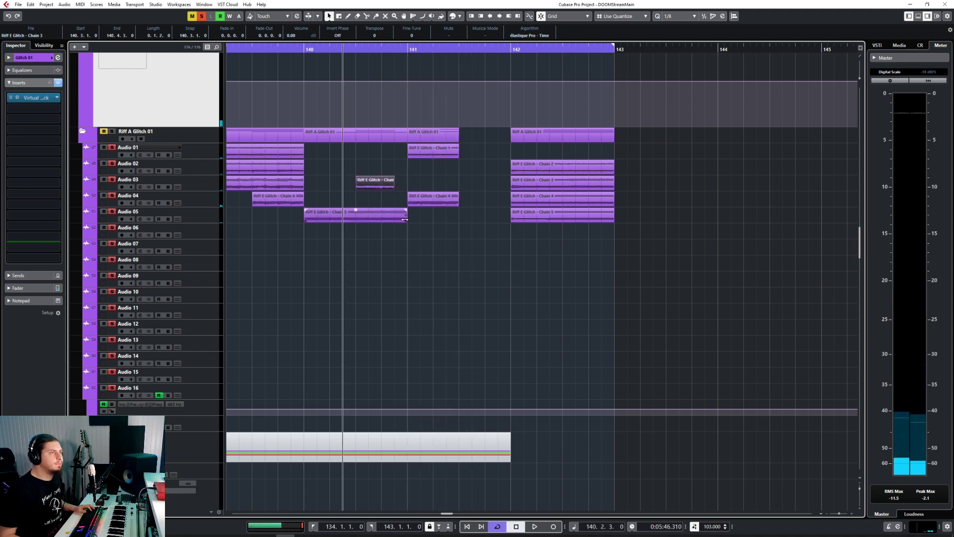
pyautogui.moveTo(405, 219)
pyautogui.mouseDown()
pyautogui.moveTo(397, 220)
pyautogui.moveTo(398, 205)
pyautogui.mouseUp()
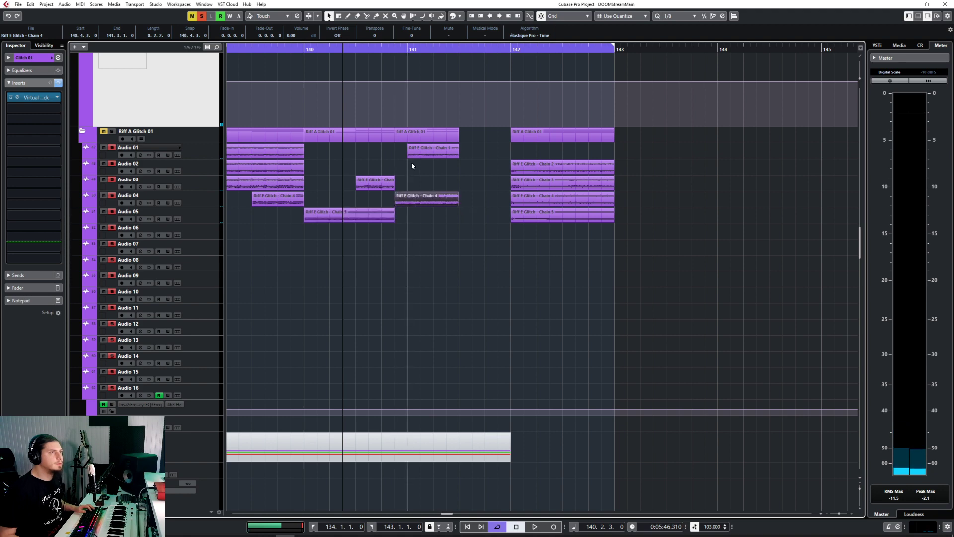
pyautogui.moveTo(408, 156); pyautogui.dragTo(395, 157)
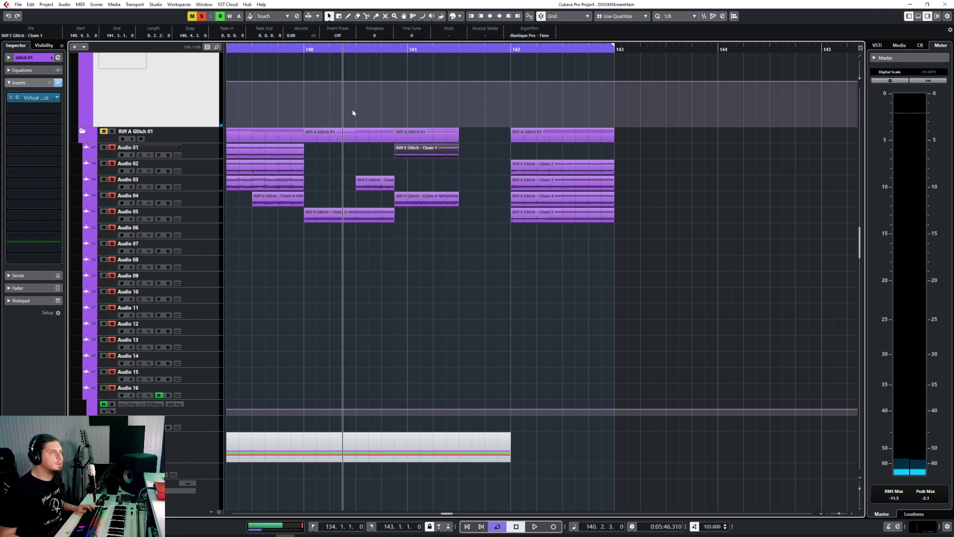
# Turn off cycle mode and play back from just before bar 140 to the end of the pattern near bar 143
pyautogui.click(282, 49)
pyautogui.click(278, 50)
pyautogui.press('space')
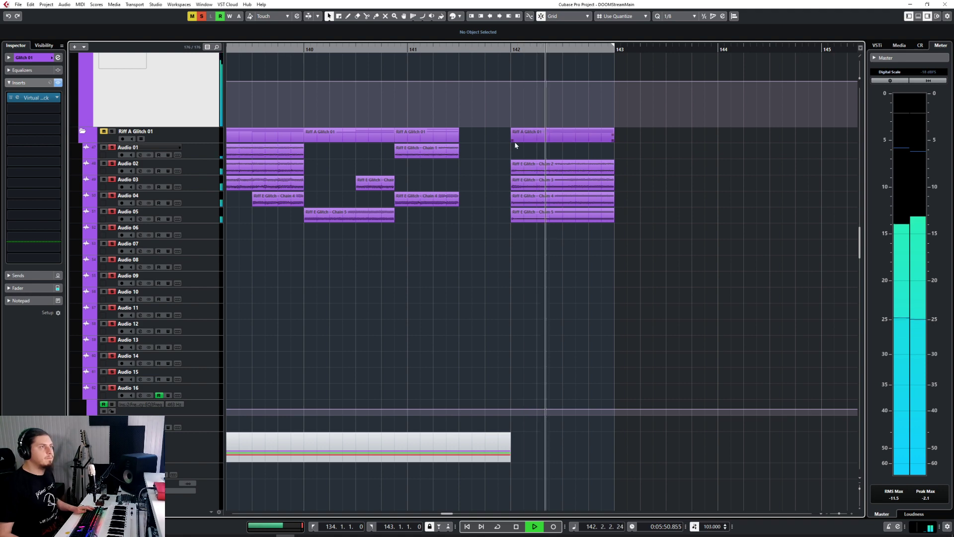
pyautogui.press('space')
pyautogui.scroll(-3, 463, 219)
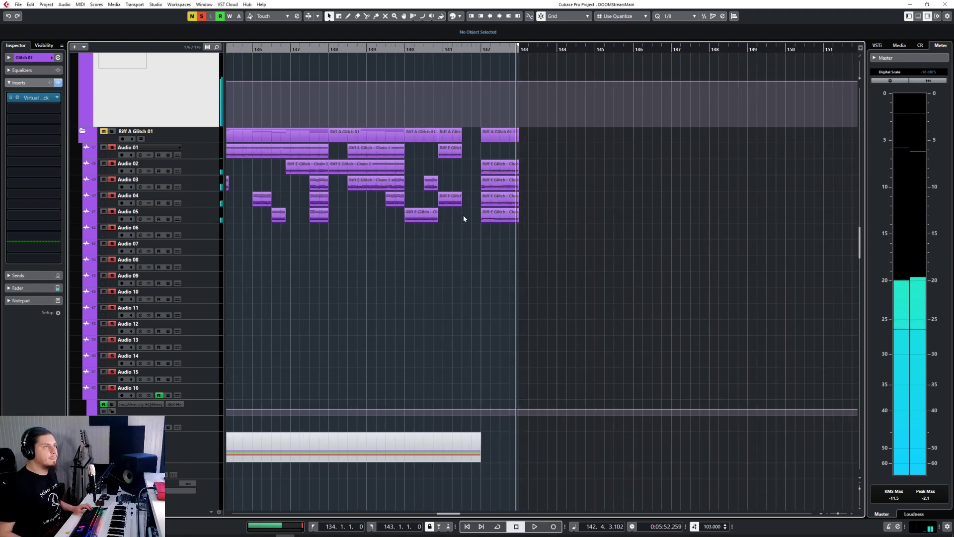
pyautogui.hscroll(-3, 458, 229)
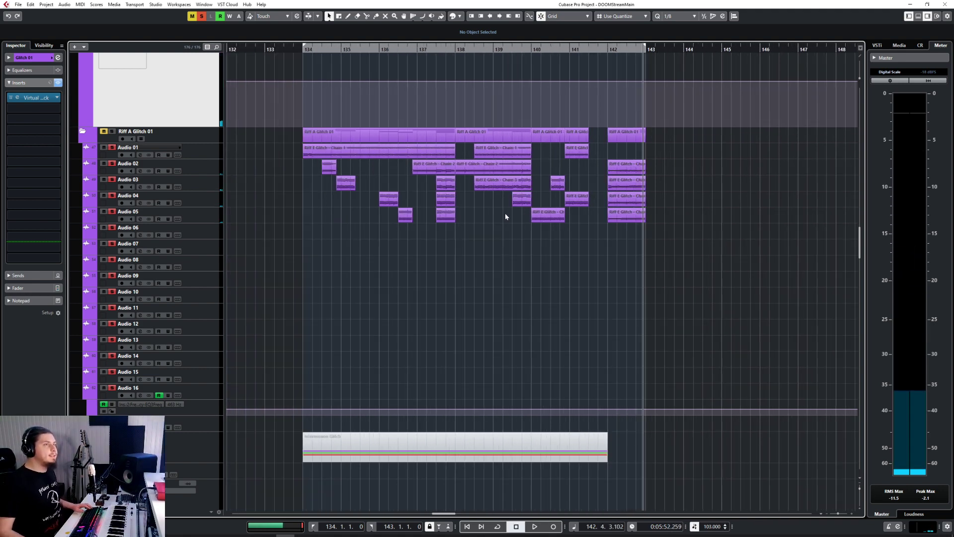
# Move the Chain 2 piece at bar 142 to Audio 06 at bar 134 and slice it into eighth-note pieces
pyautogui.click(608, 168)
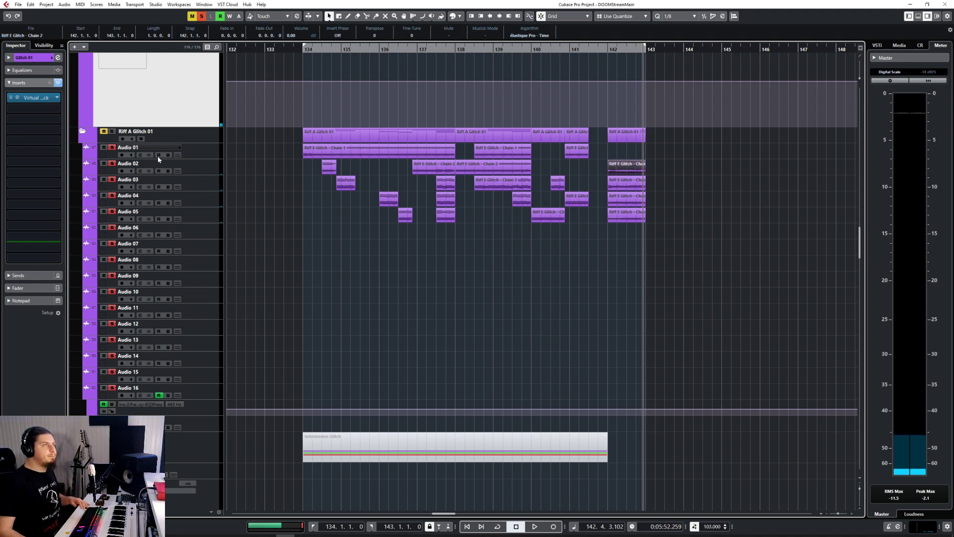
pyautogui.moveTo(622, 173); pyautogui.dragTo(320, 241)
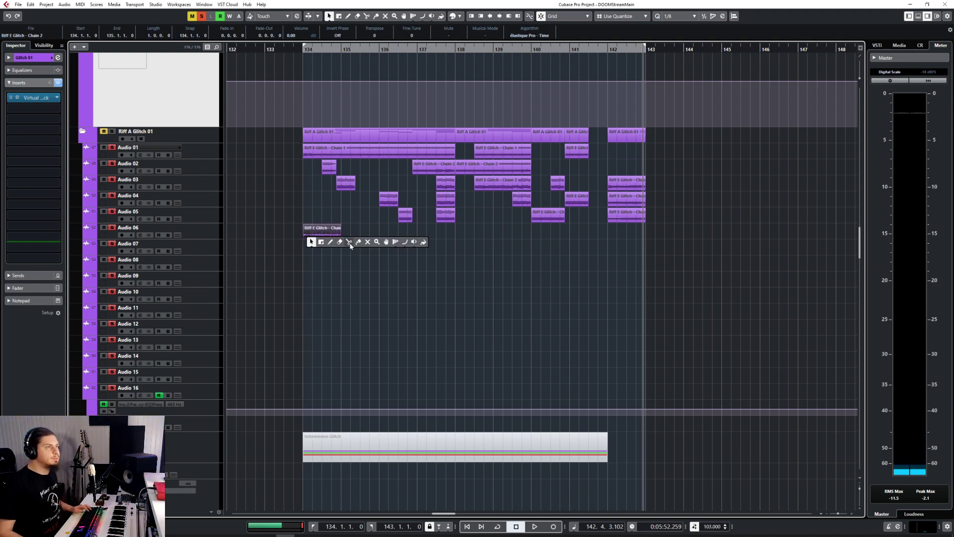
pyautogui.click(349, 242)
pyautogui.keyDown('ctrl'); pyautogui.scroll(4, 310, 236); pyautogui.keyUp('ctrl')
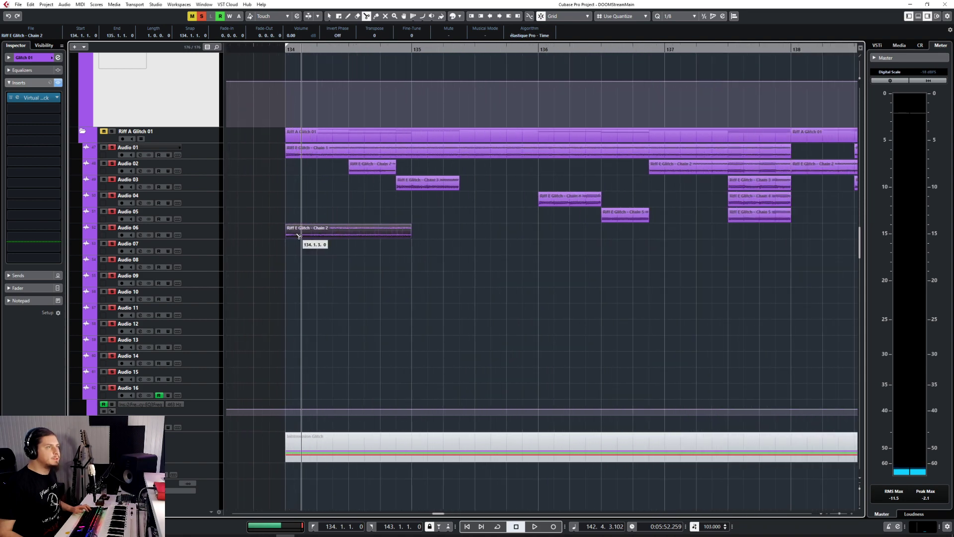
pyautogui.click(317, 235)
pyautogui.click(334, 236)
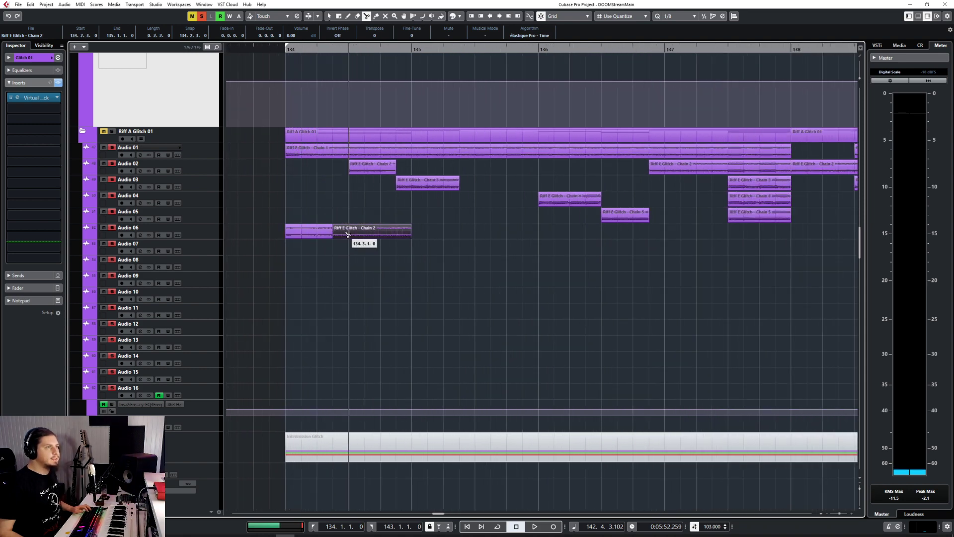
pyautogui.click(350, 236)
pyautogui.click(370, 236)
pyautogui.click(385, 236)
pyautogui.click(400, 236)
pyautogui.rightClick(411, 234)
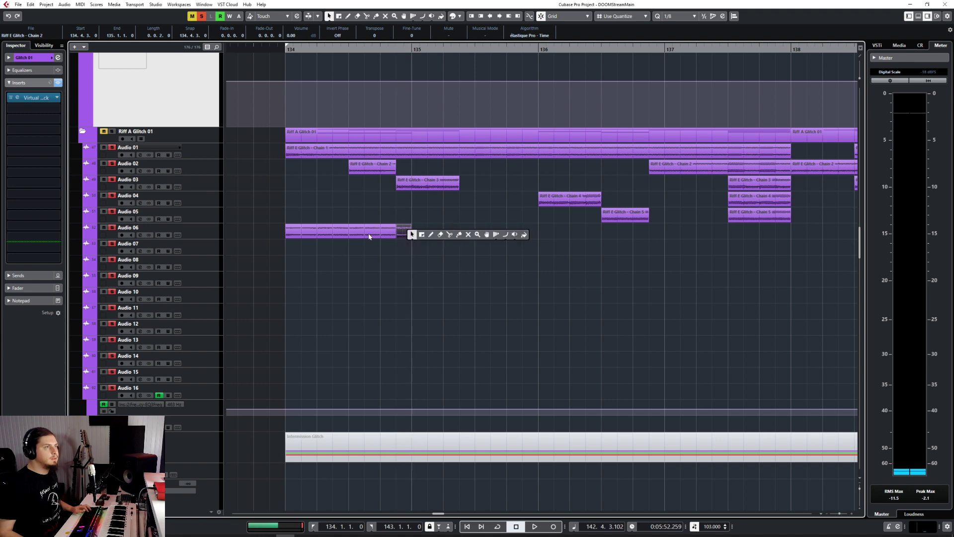
# Spread the Audio 06 slices so eighth-note pieces start at 134, 134.3, 134.4.3, 136, 136.3, 137.3 and 138
pyautogui.moveTo(305, 222); pyautogui.dragTo(447, 259)
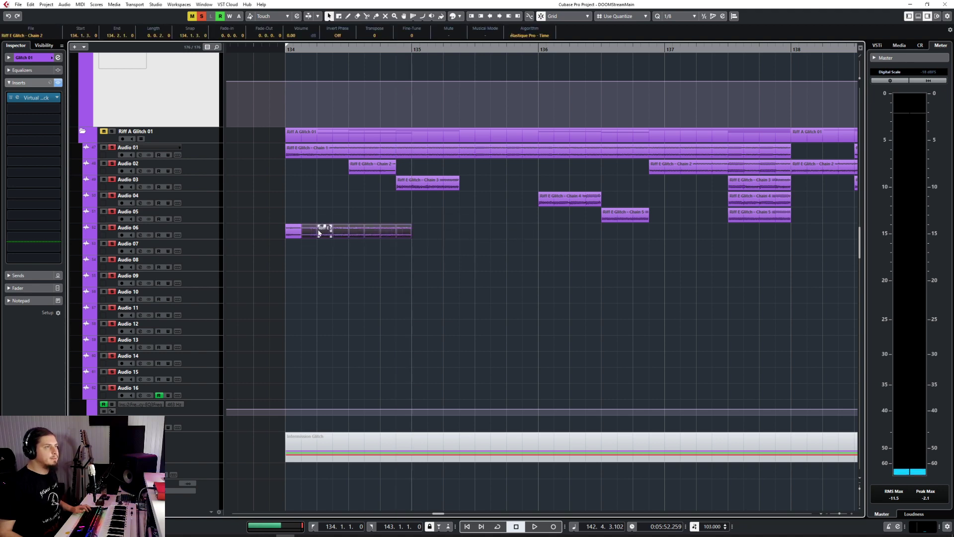
pyautogui.press('Delete')
pyautogui.moveTo(376, 228); pyautogui.dragTo(501, 259)
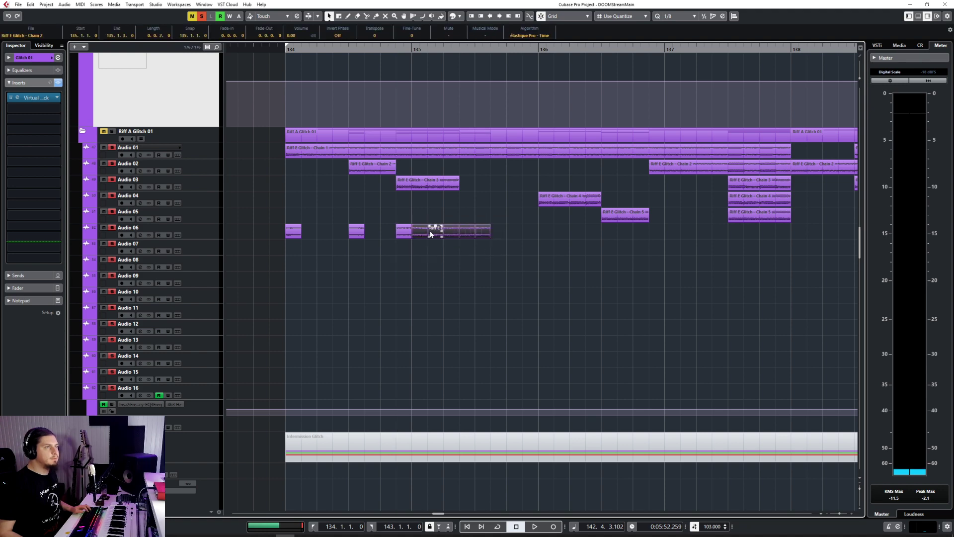
pyautogui.moveTo(417, 232); pyautogui.dragTo(722, 228)
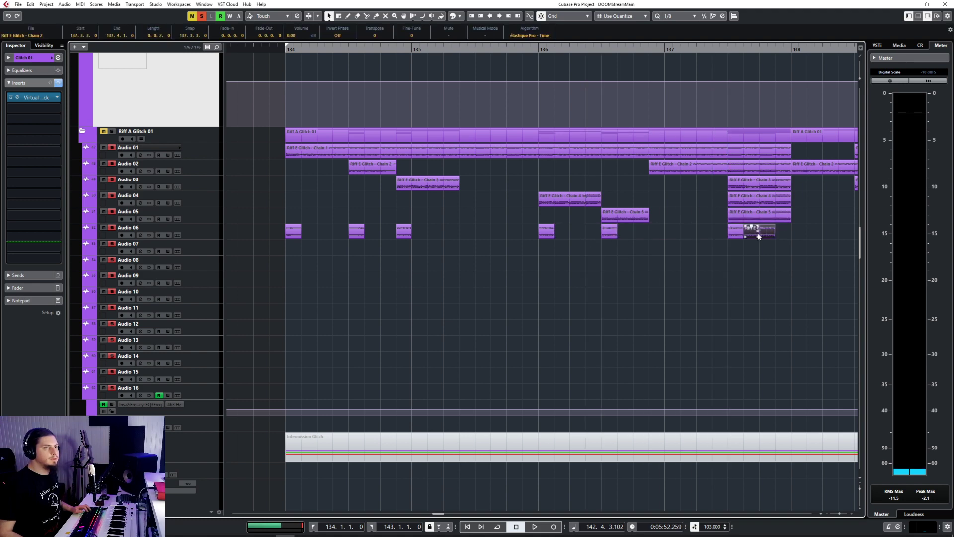
pyautogui.moveTo(815, 239); pyautogui.dragTo(810, 238)
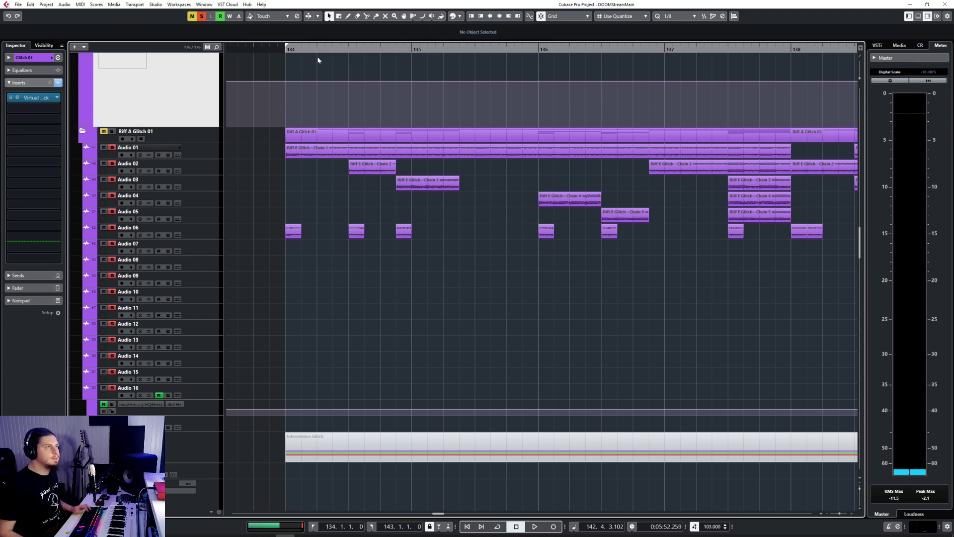
# Play back from before bar 134 and try a fade-out on the first three Audio 06 slices
pyautogui.doubleClick(257, 51)
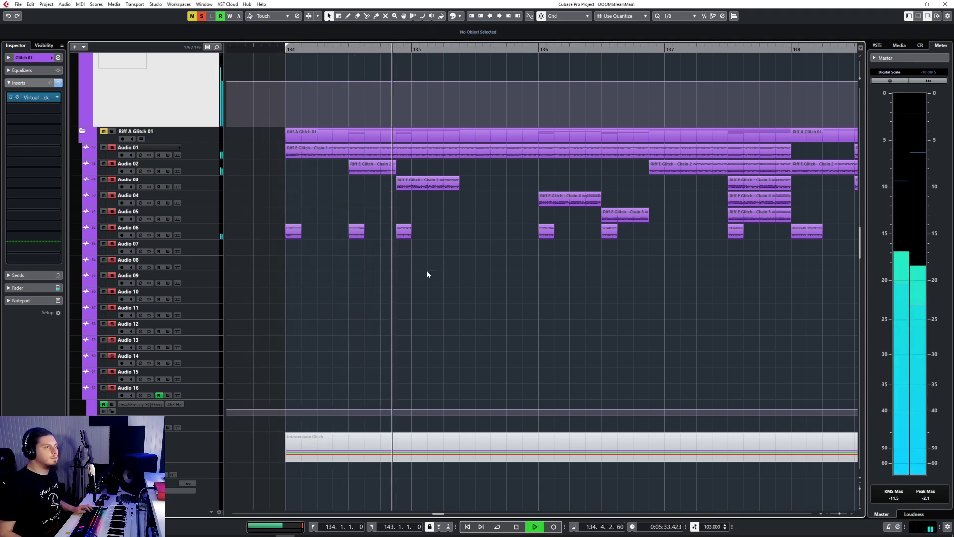
pyautogui.press('space')
pyautogui.moveTo(432, 225); pyautogui.dragTo(302, 230)
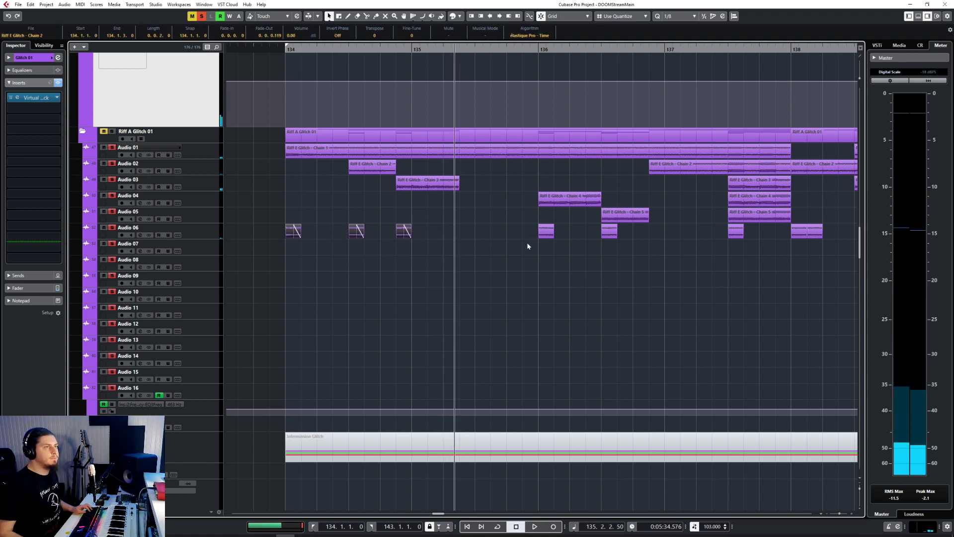
# Move the second of the two adjoining Audio 06 slices at bar 138 to 138.3
pyautogui.scroll(-2, 483, 289)
pyautogui.hscroll(3, 470, 241)
pyautogui.click(475, 231)
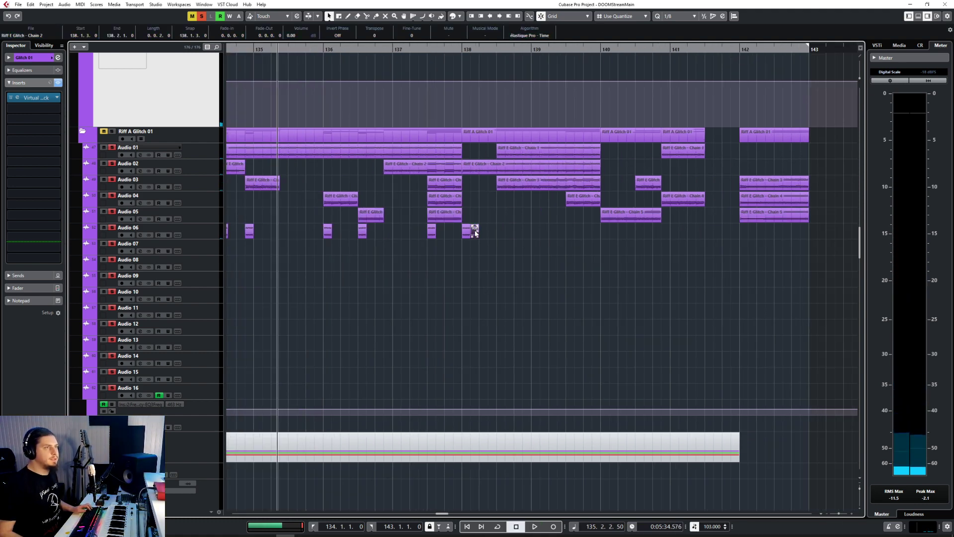
pyautogui.moveTo(475, 235); pyautogui.dragTo(502, 237)
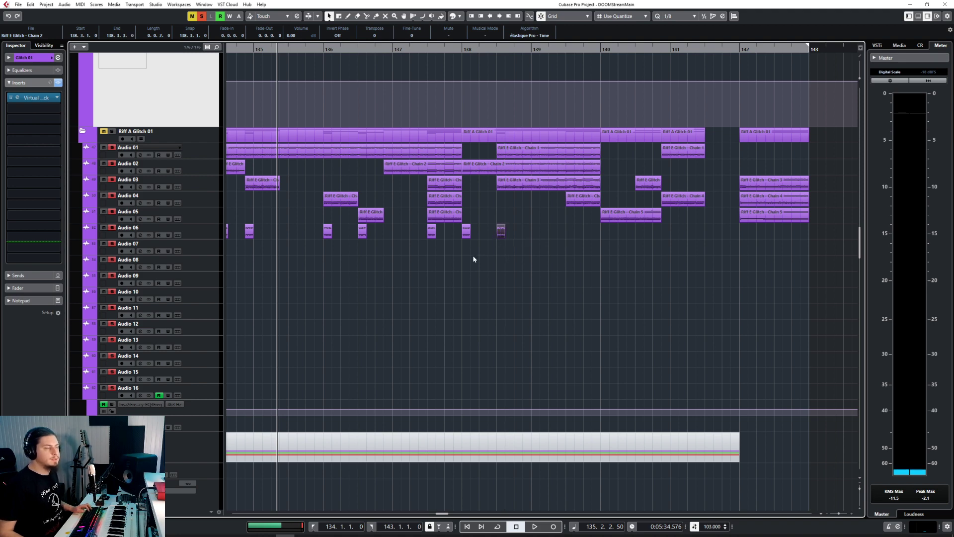
pyautogui.scroll(-2, 473, 258)
# Copy the Audio 06 slice at bar 134 to 139.3, 140, 140.3 and 140.4.3
pyautogui.click(281, 232)
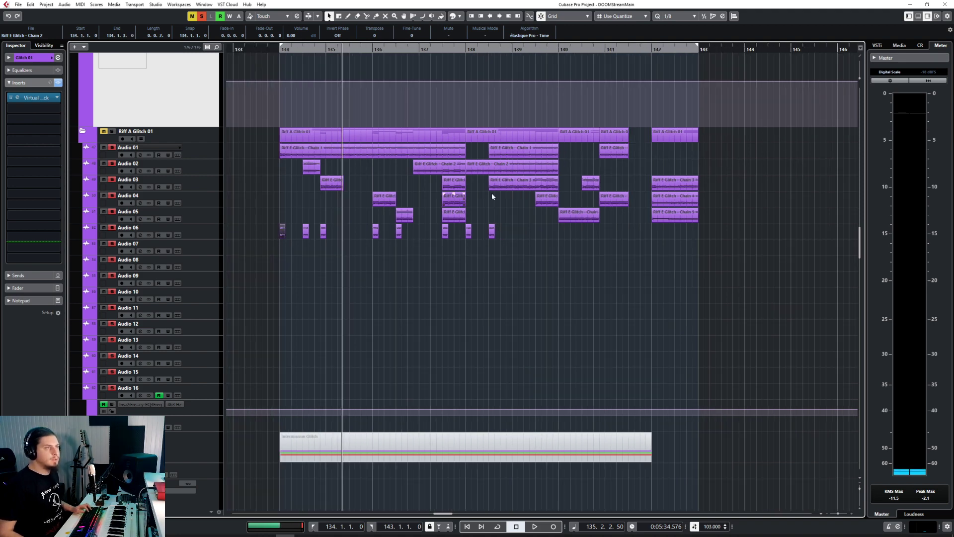
pyautogui.scroll(2, 532, 247)
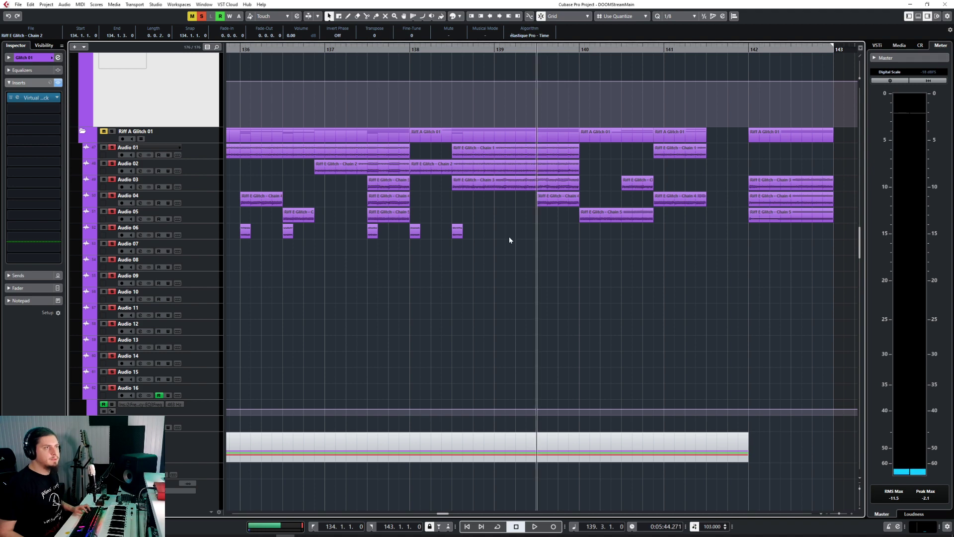
pyautogui.scroll(-2, 380, 268)
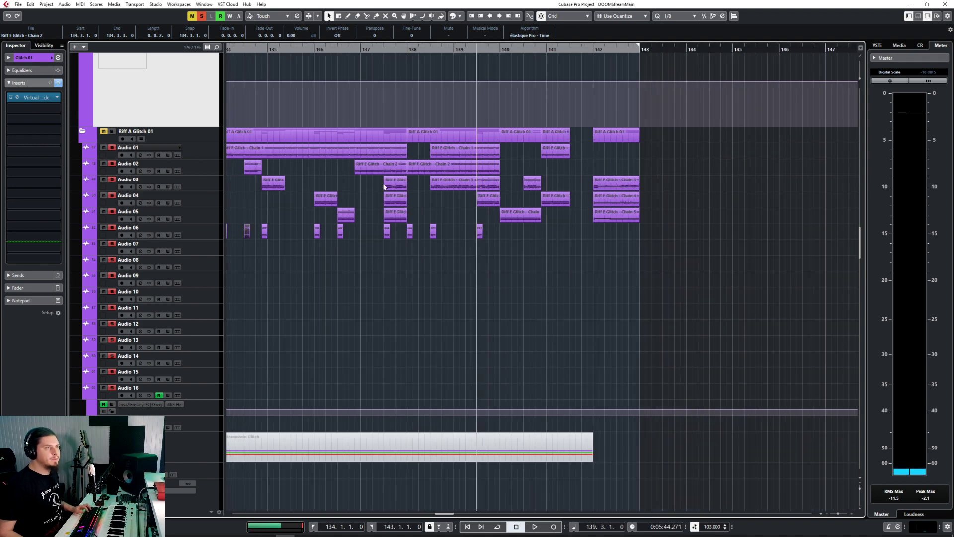
pyautogui.click(500, 47)
pyautogui.hscroll(-3, 494, 236)
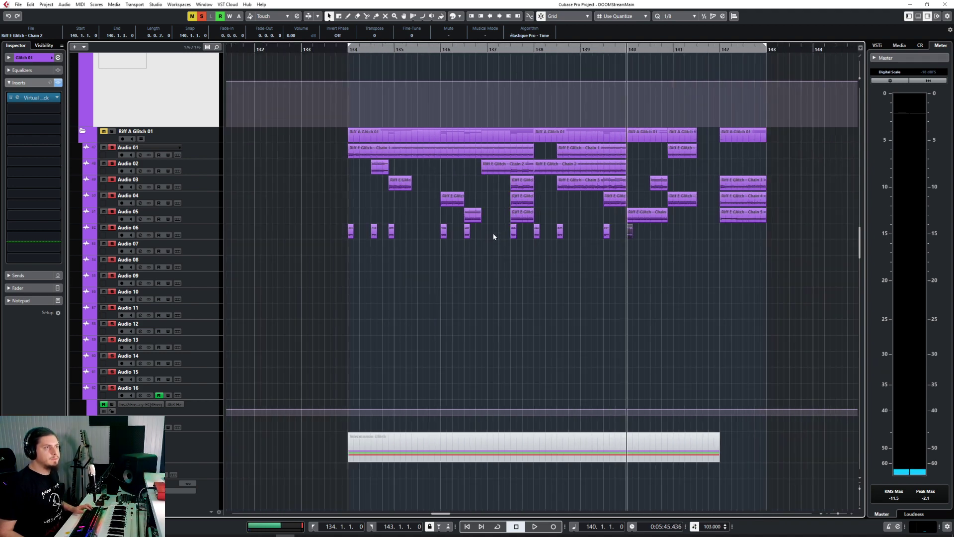
pyautogui.click(650, 63)
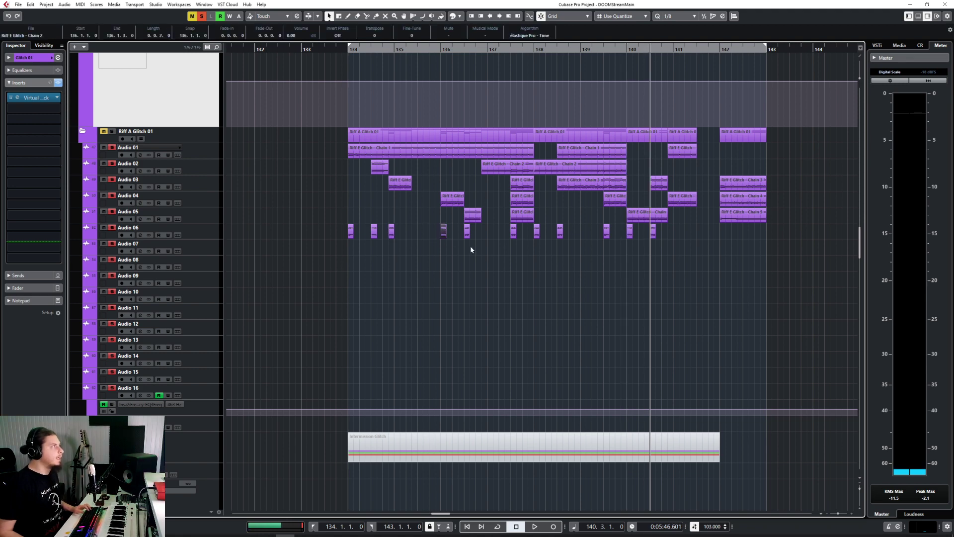
pyautogui.press('space')
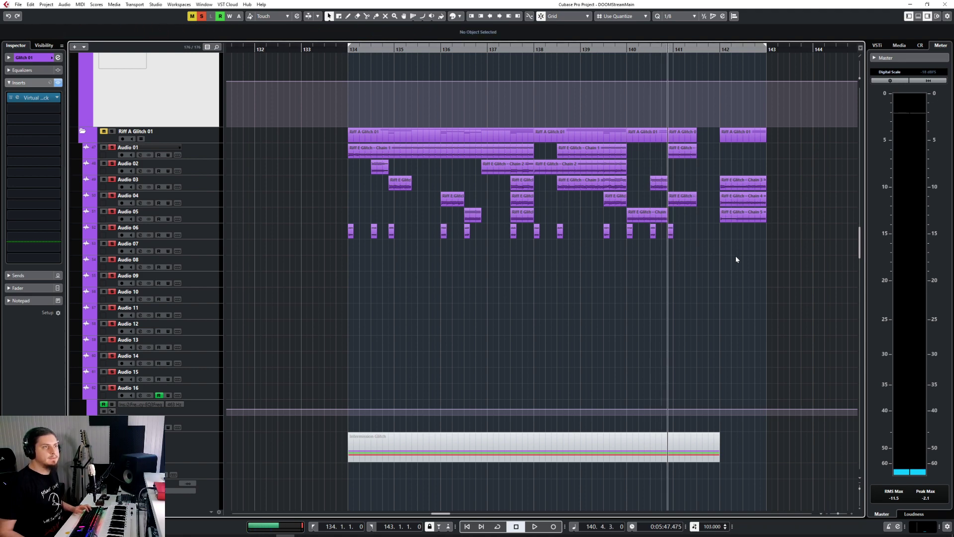
# Set the quantize grid to 1/32 and shorten all Audio 06 slices to 0.0.0.60 with a 0.0.0.20 fade-out
pyautogui.moveTo(326, 264); pyautogui.dragTo(691, 228)
pyautogui.scroll(3, 423, 252)
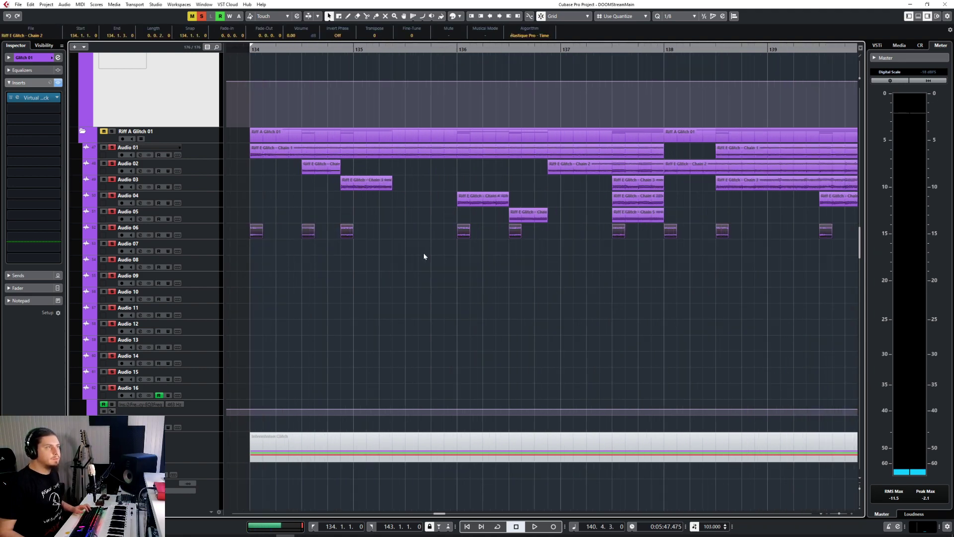
pyautogui.hscroll(-3, 423, 255)
pyautogui.click(668, 16)
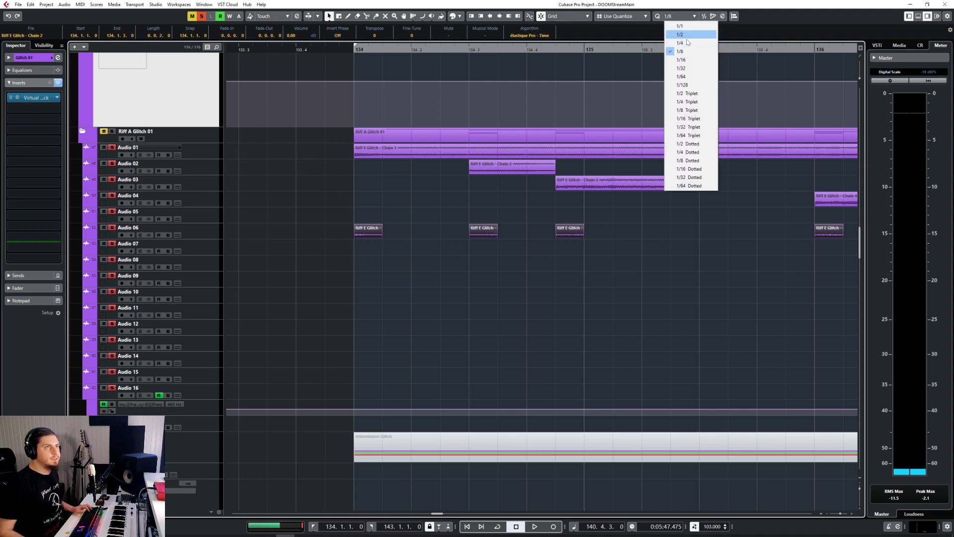
pyautogui.click(681, 68)
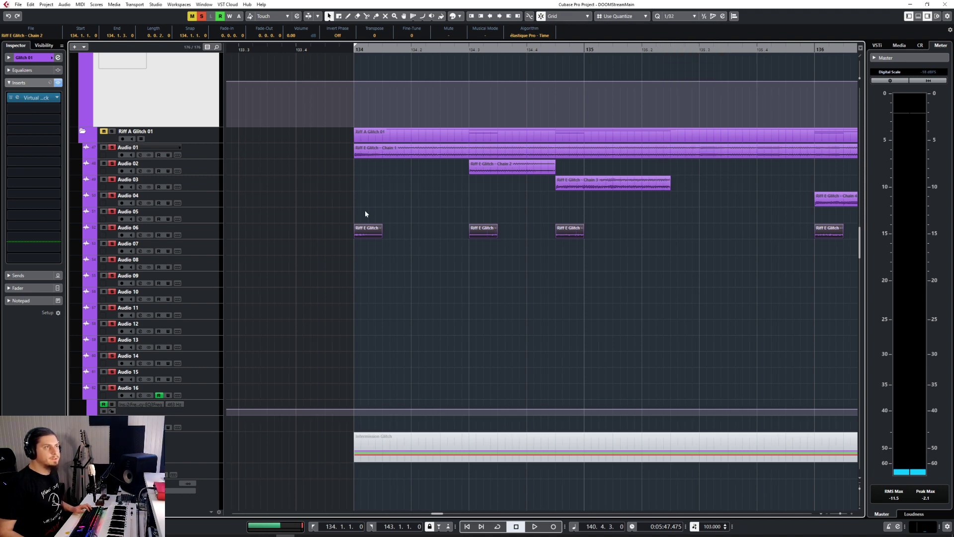
pyautogui.scroll(2, 365, 213)
pyautogui.moveTo(401, 238); pyautogui.dragTo(356, 235)
pyautogui.scroll(-2, 367, 240)
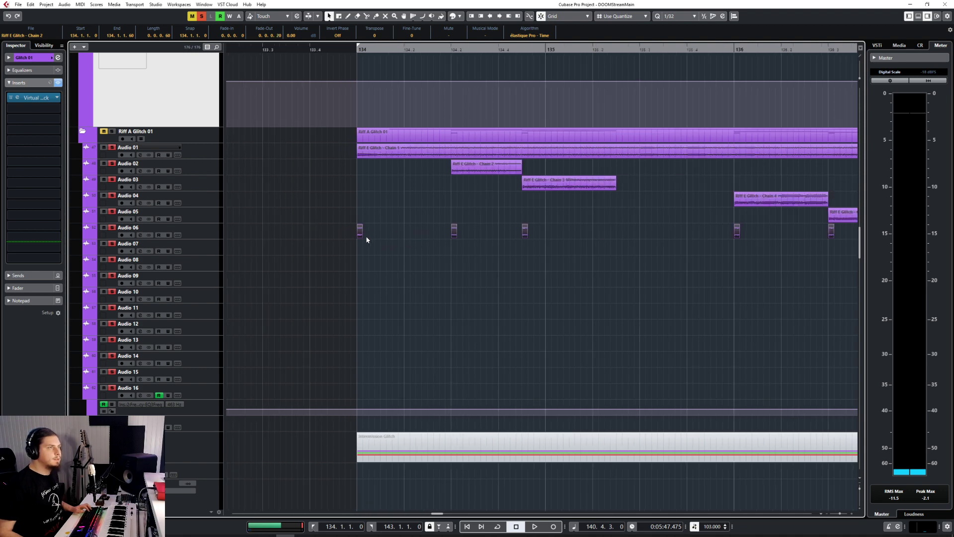
# Play back the shortened slices from just before bar 134
pyautogui.click(308, 46)
pyautogui.press('space')
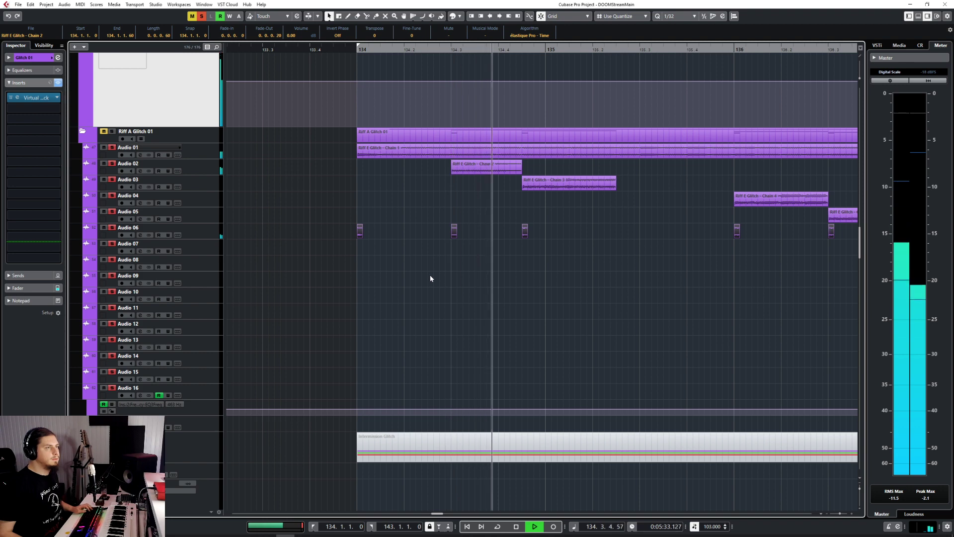
pyautogui.scroll(-2, 431, 277)
pyautogui.hscroll(2, 430, 278)
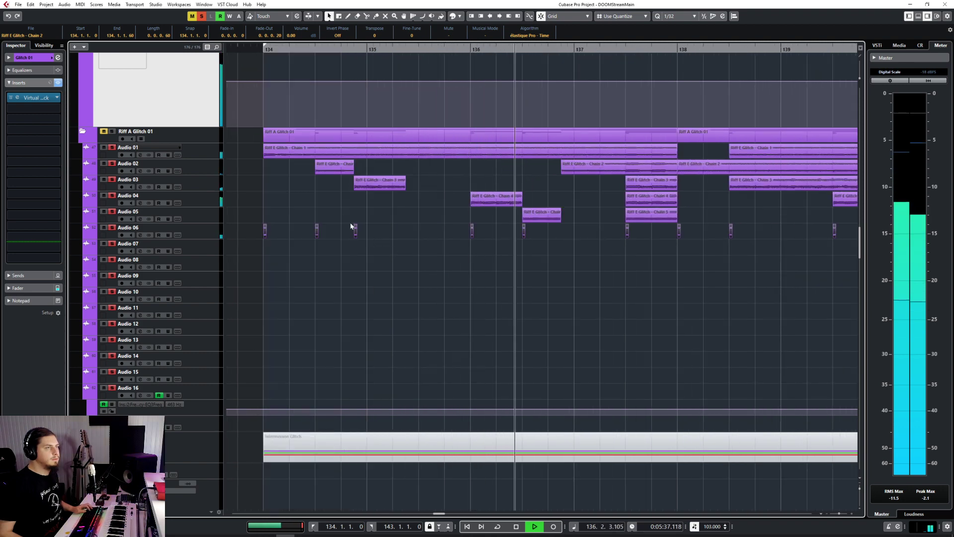
# Set the quantize grid back to 1/8 and copy the Audio 06 slice at 134.4.3 to 135.1.3
pyautogui.moveTo(343, 215); pyautogui.dragTo(376, 245)
pyautogui.scroll(2, 377, 244)
pyautogui.press('space')
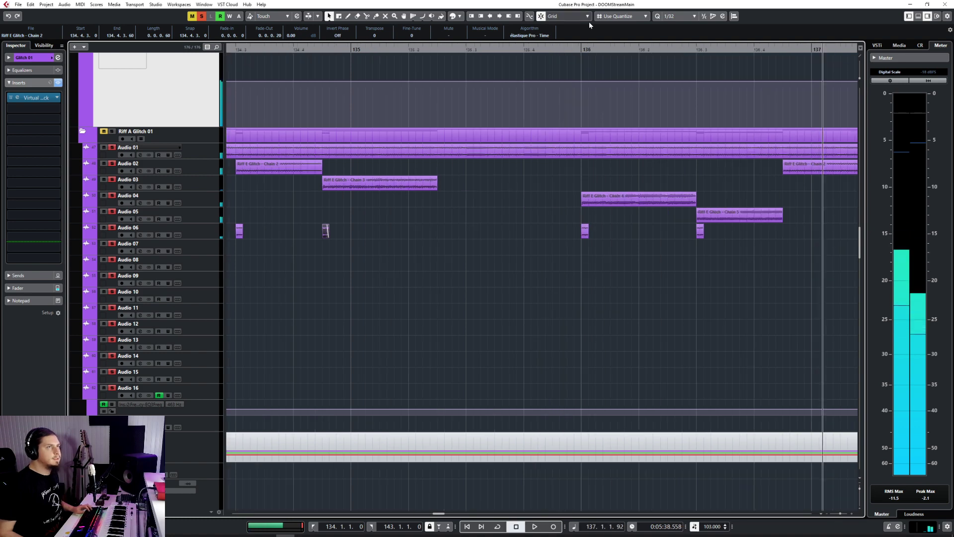
pyautogui.click(675, 17)
pyautogui.click(687, 51)
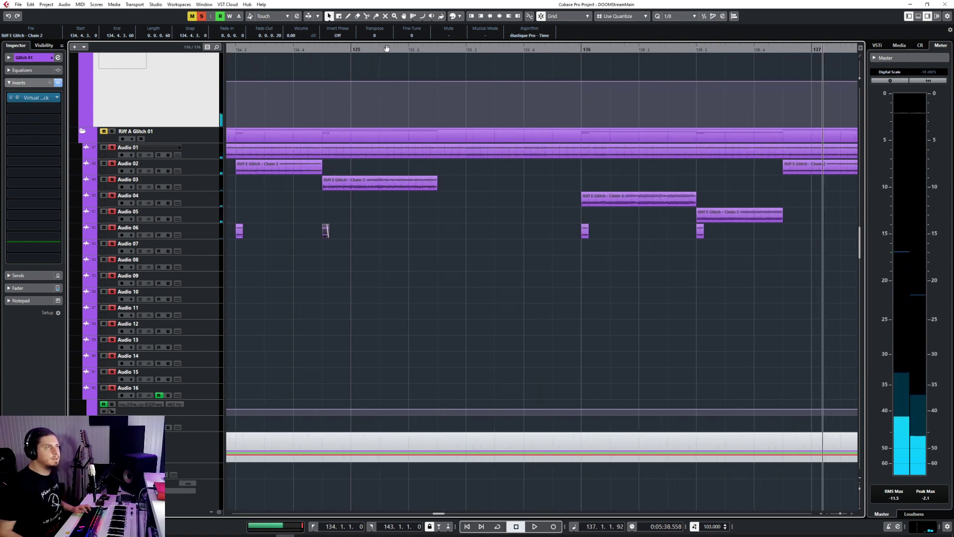
pyautogui.click(381, 49)
pyautogui.click(218, 237)
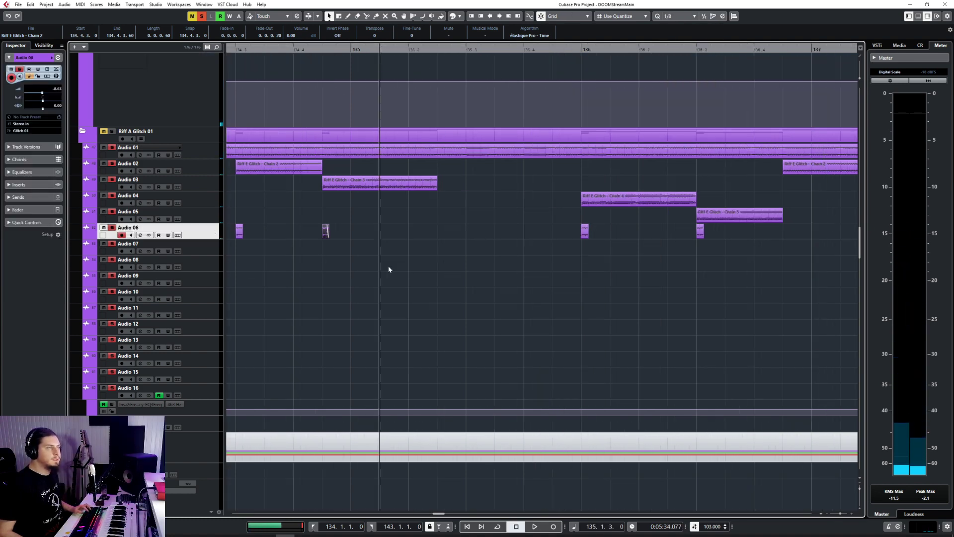
pyautogui.scroll(-3, 419, 273)
# Lower the volume of all Audio 06 slices to about -12 dB
pyautogui.scroll(-3, 420, 273)
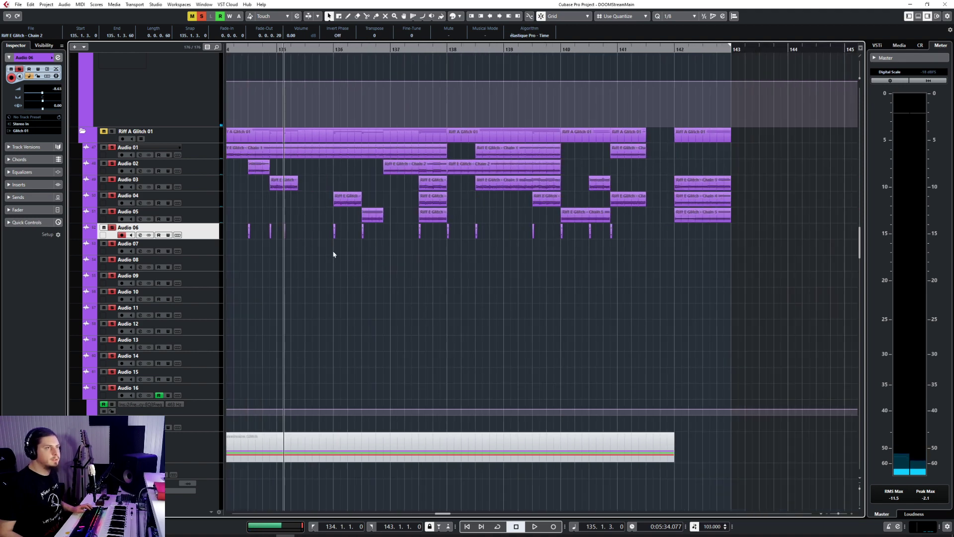
pyautogui.scroll(3, 464, 282)
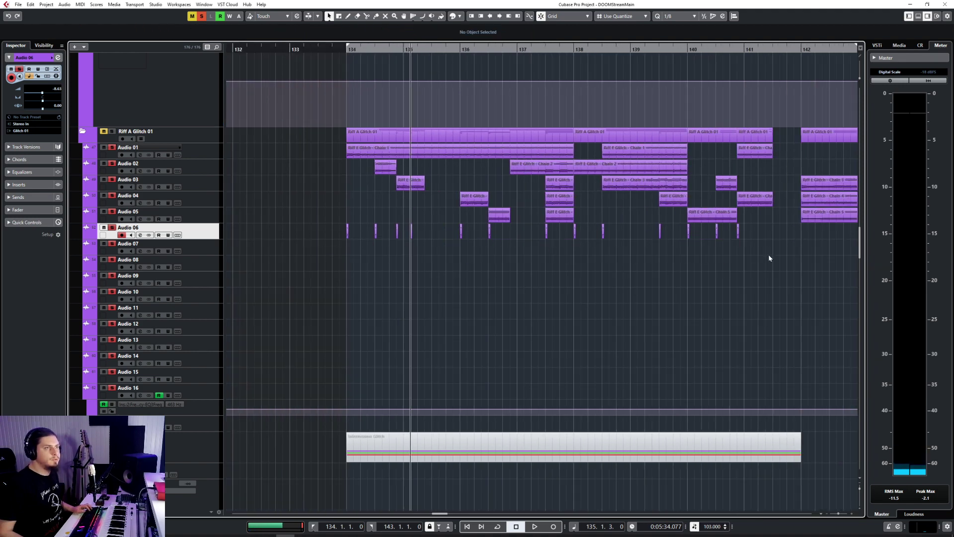
pyautogui.scroll(10, 377, 246)
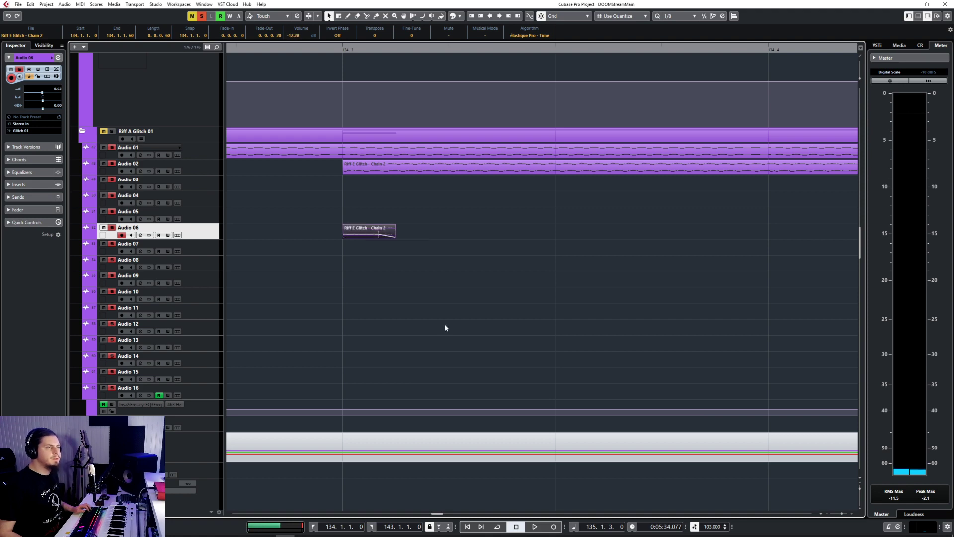
pyautogui.scroll(-8, 444, 321)
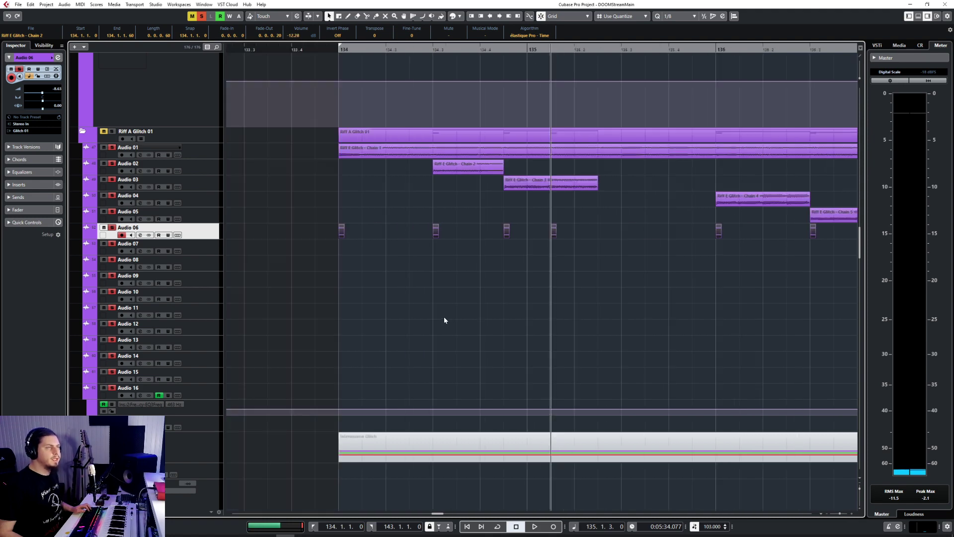
# Play back the whole pattern from just before bar 134 to nearly bar 142 to check the quieter slices
pyautogui.click(318, 51)
pyautogui.press('space')
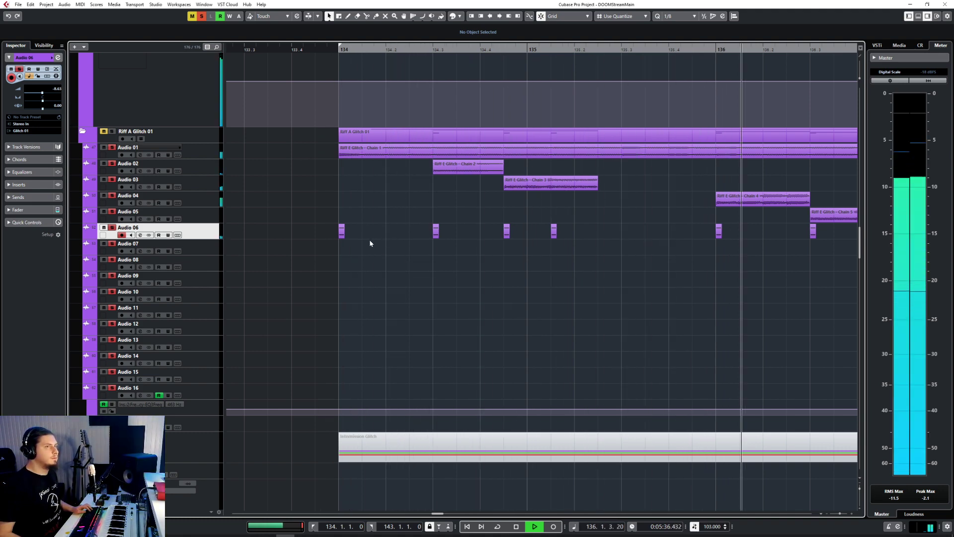
pyautogui.scroll(-2, 366, 228)
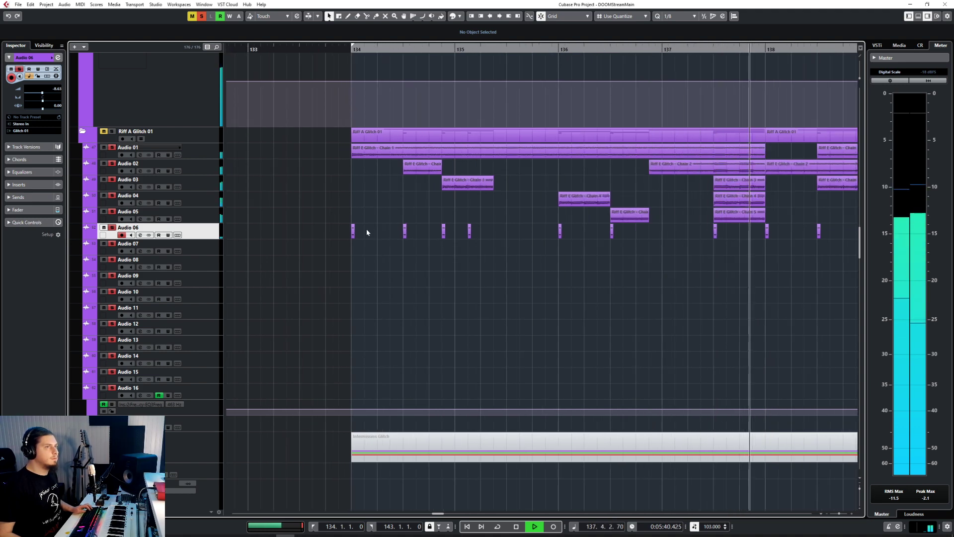
pyautogui.hscroll(3, 366, 232)
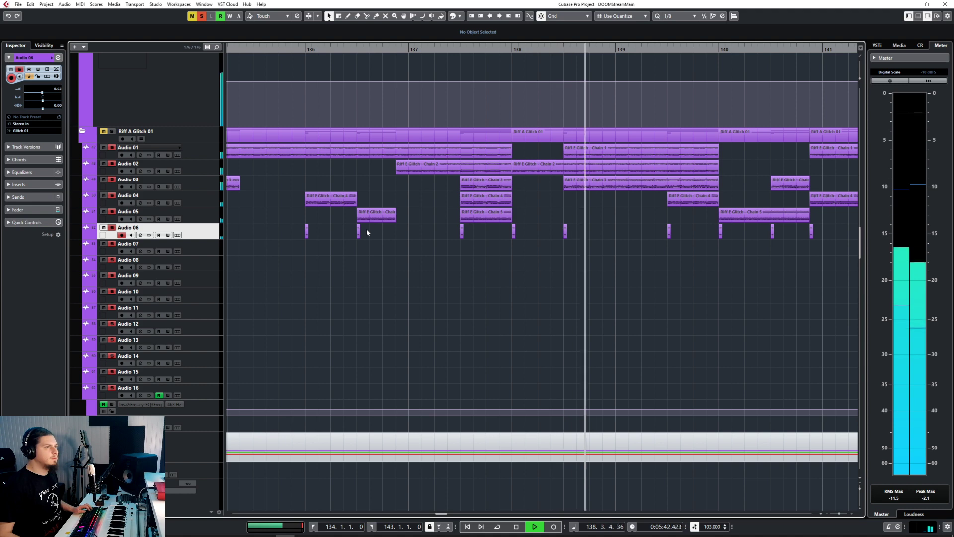
pyautogui.scroll(-1, 366, 228)
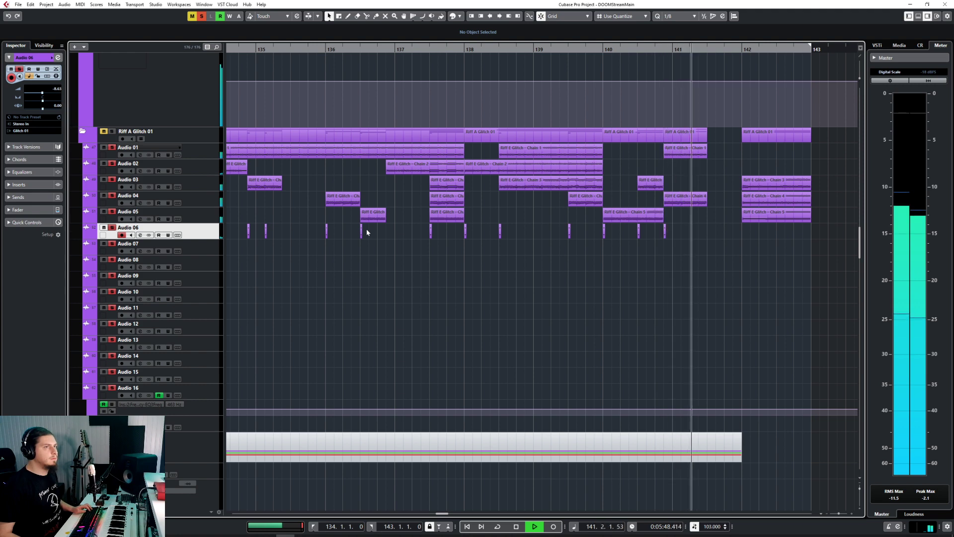
pyautogui.press('space')
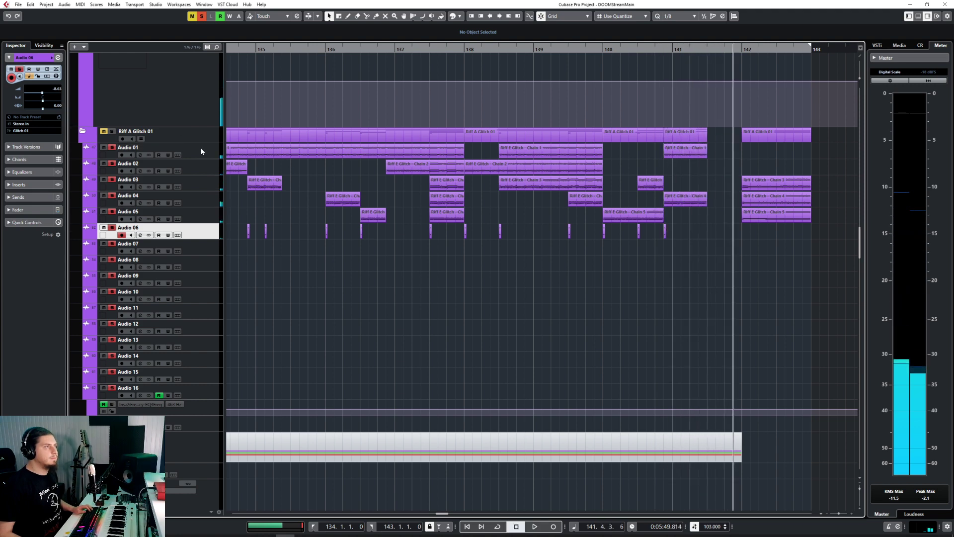
# Turn off solo and add volume automation points on the Glitch 01 track at bars 134 and 142
pyautogui.click(201, 151)
pyautogui.scroll(3, 300, 234)
pyautogui.scroll(-2, 300, 234)
pyautogui.scroll(1, 199, 179)
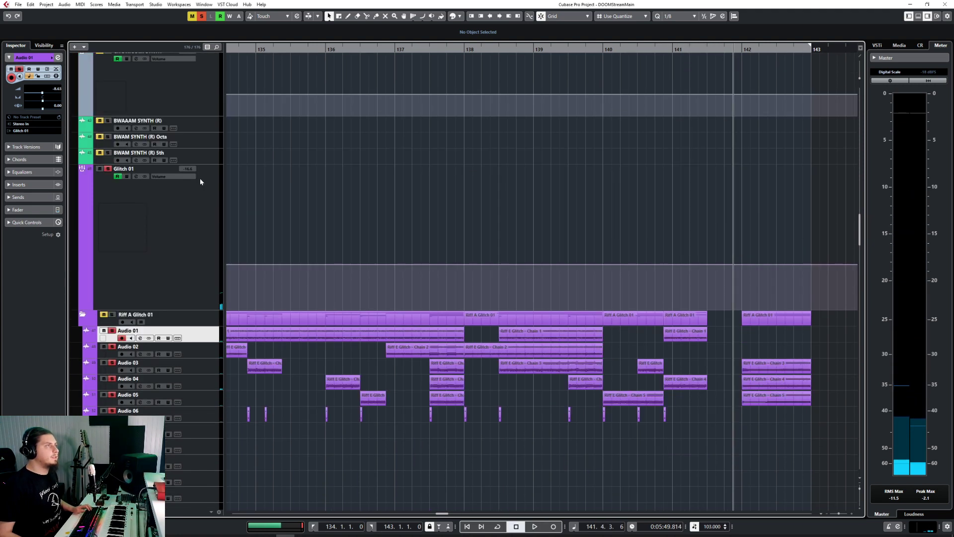
pyautogui.click(201, 183)
pyautogui.press('g')
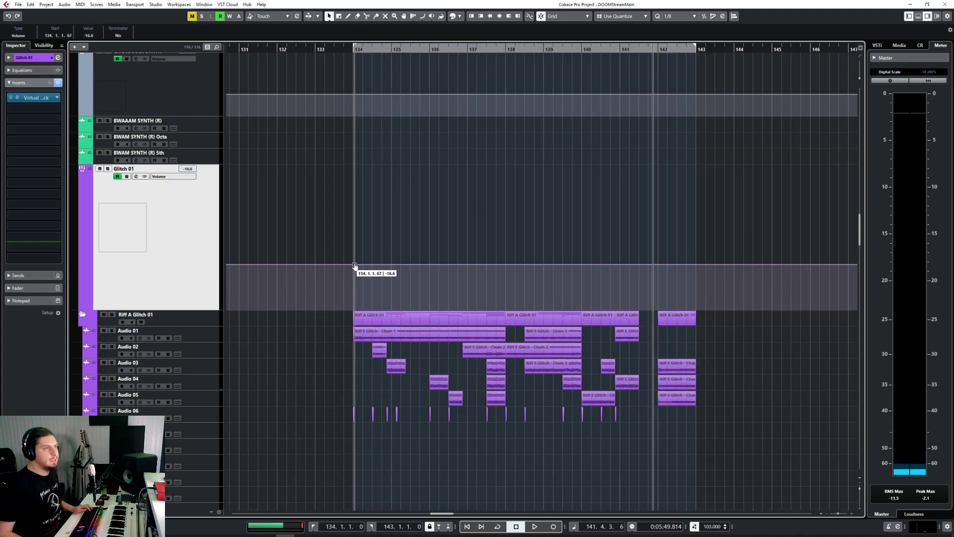
pyautogui.moveTo(355, 266); pyautogui.dragTo(353, 266)
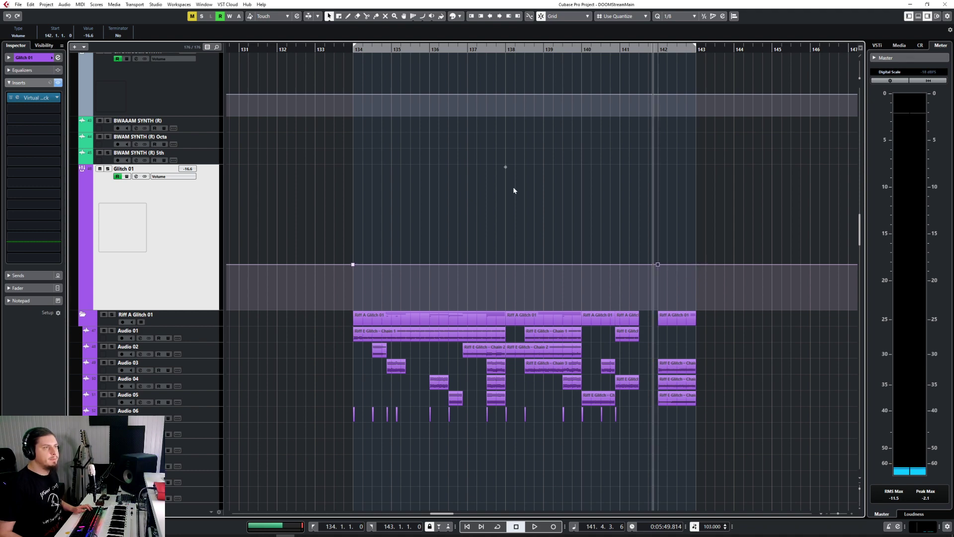
# Raise the Glitch 01 volume automation between bars 134 and 142 to -10.6 and play the section back
pyautogui.moveTo(506, 168); pyautogui.dragTo(506, 149)
pyautogui.click(306, 50)
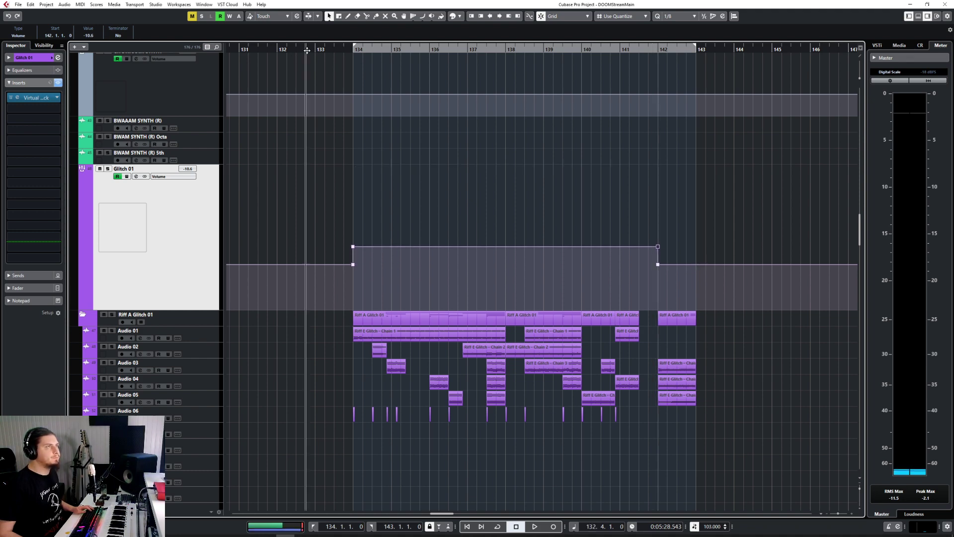
pyautogui.press('space')
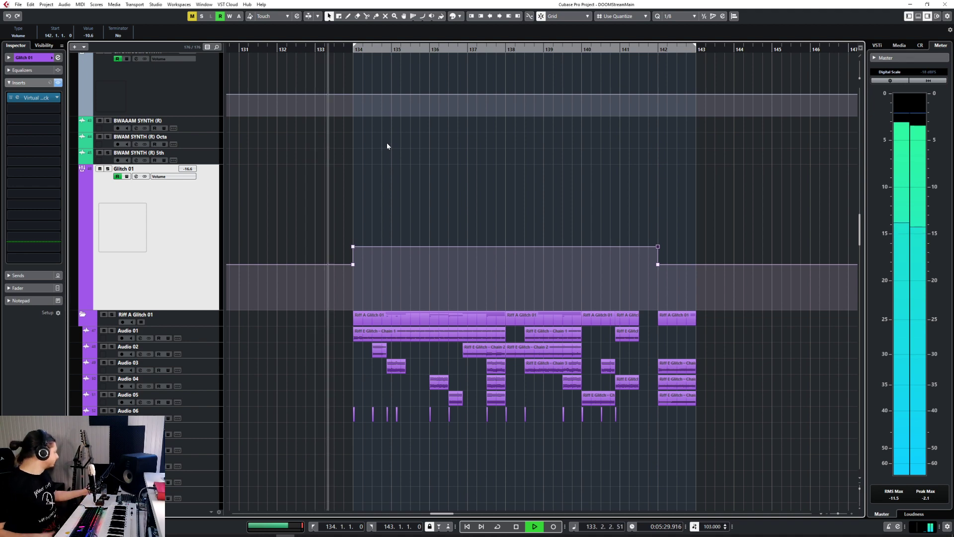
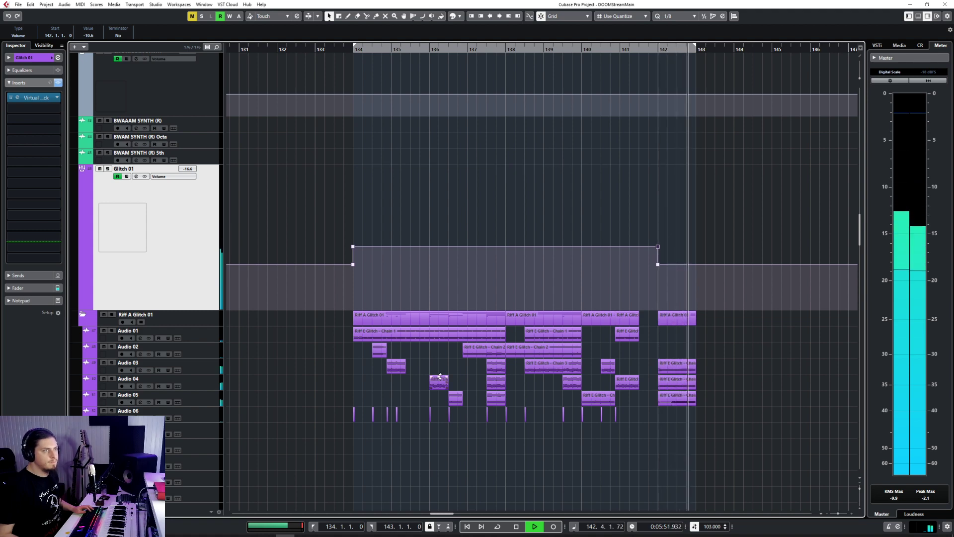
pyautogui.press('space')
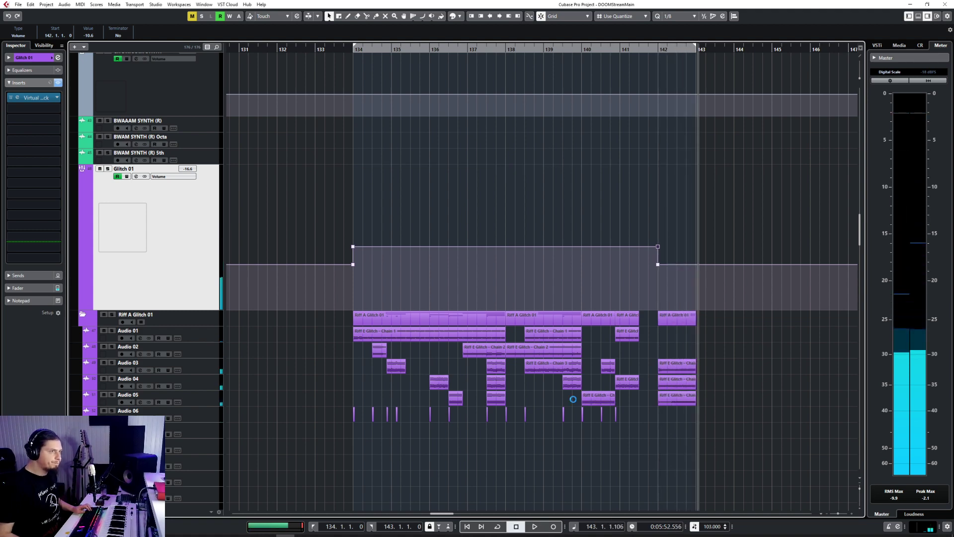
# Solo the Glitch 01 track and play back the start of the pattern from bar 134
pyautogui.scroll(4, 522, 413)
pyautogui.scroll(-3, 547, 427)
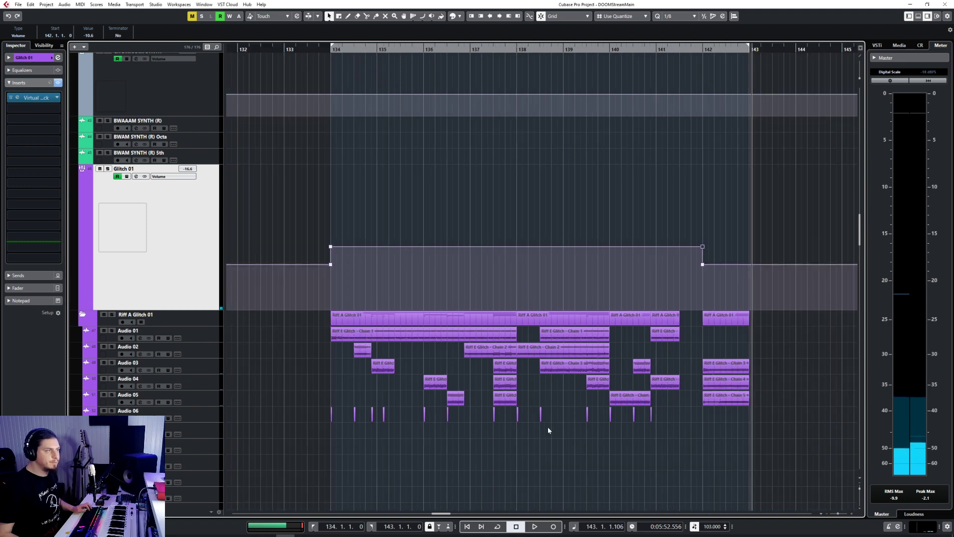
pyautogui.press('s')
pyautogui.click(329, 49)
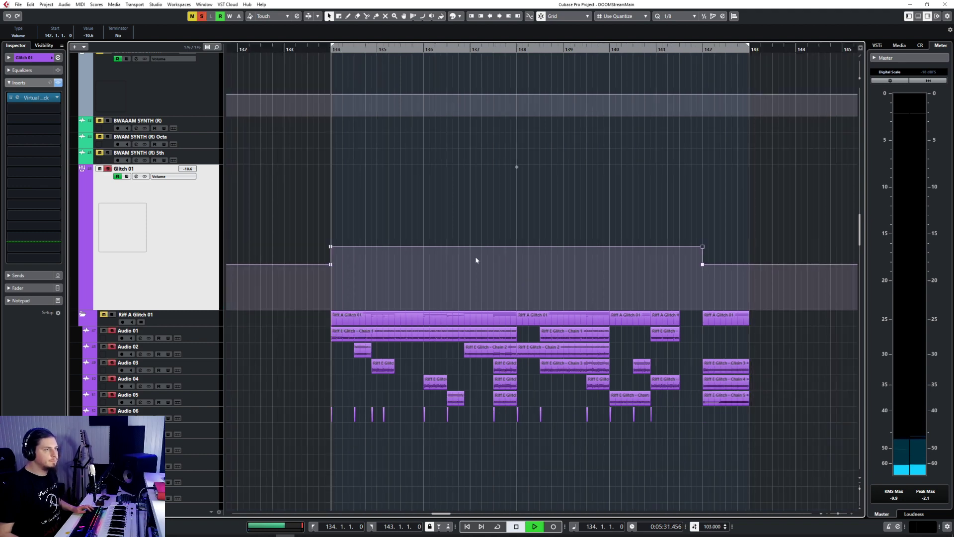
pyautogui.press('space')
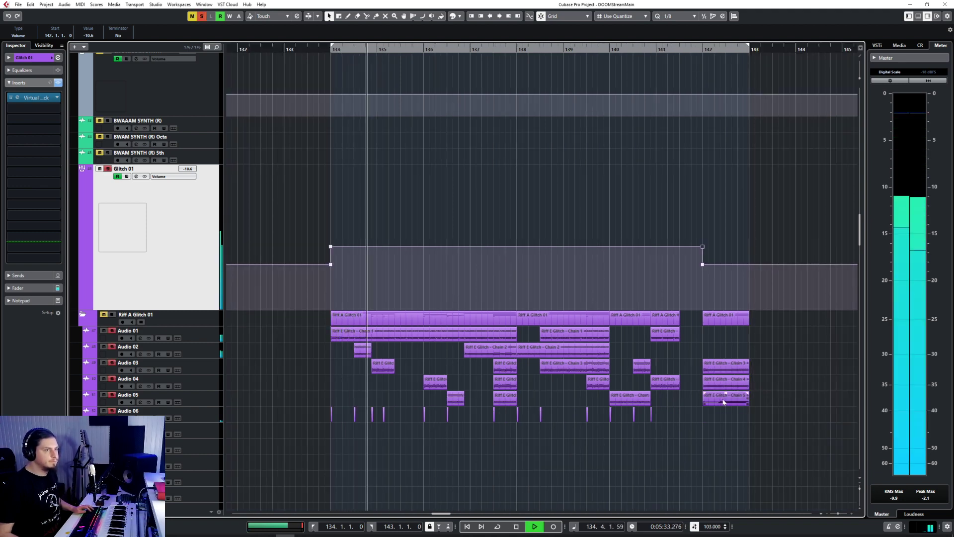
pyautogui.press('space')
# Move the Chain 5 clip from bar 142 to Audio 07, trim it to span 138.1.1 to 138.3.1 and give it a fade-in
pyautogui.moveTo(723, 402); pyautogui.dragTo(353, 434)
pyautogui.scroll(4, 312, 445)
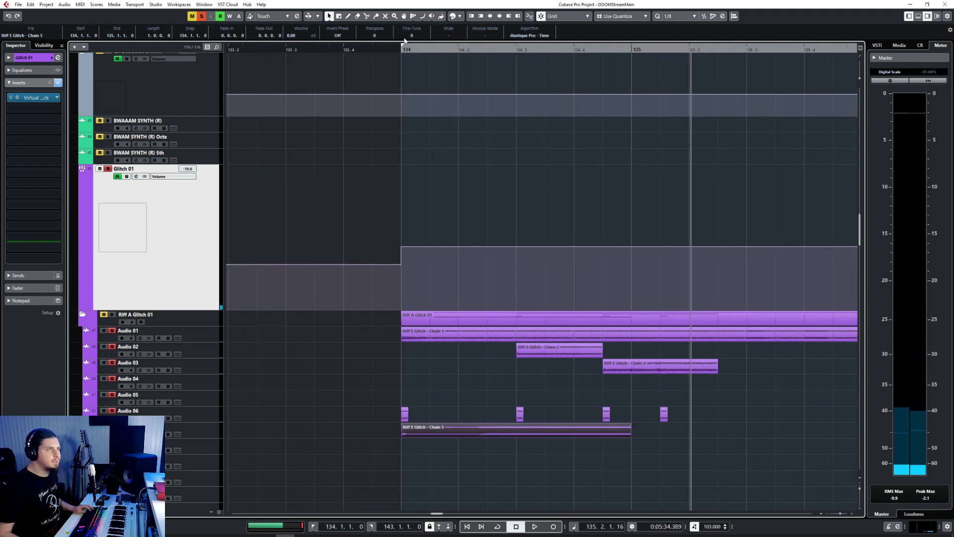
pyautogui.scroll(-4, 570, 395)
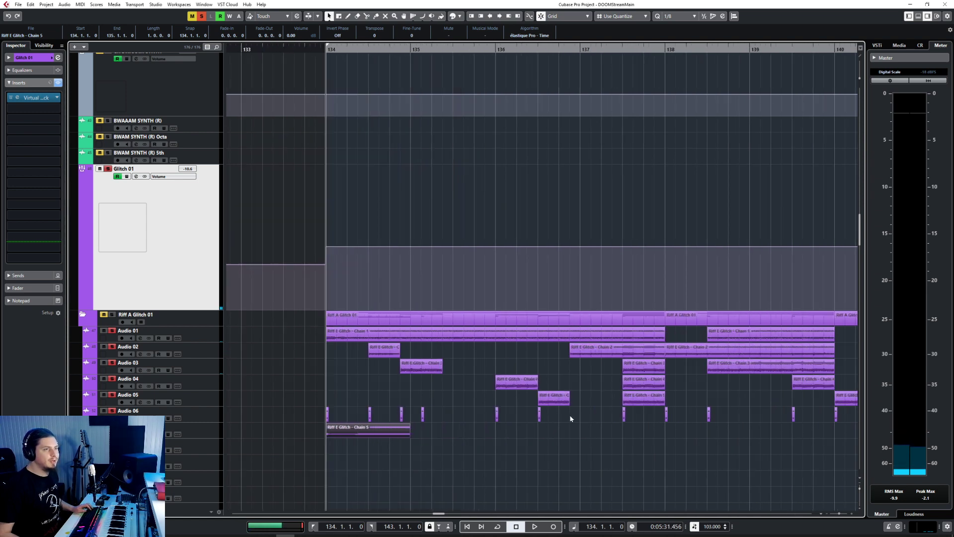
pyautogui.moveTo(410, 430); pyautogui.dragTo(683, 433)
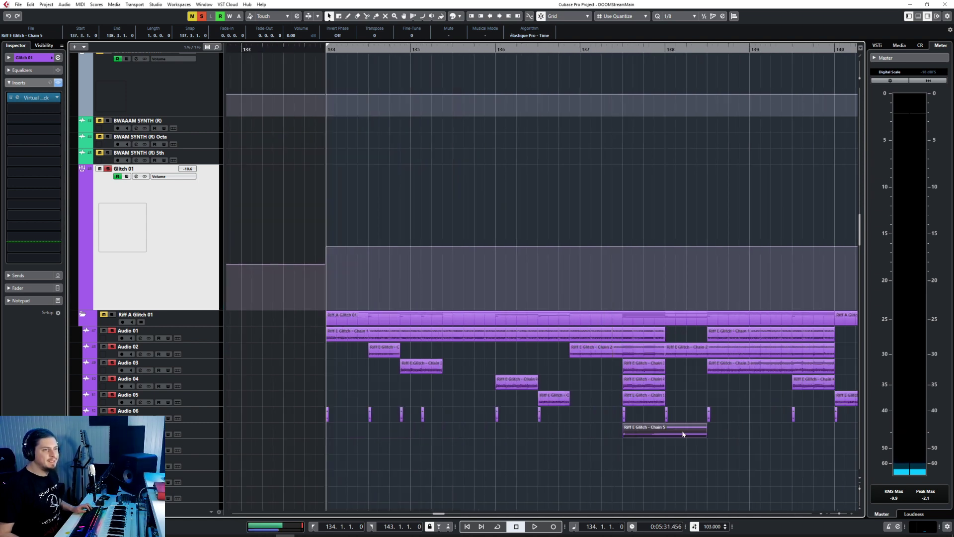
pyautogui.moveTo(625, 434); pyautogui.dragTo(703, 425)
# Move the Chain 3 clip from bar 142 to Audio 08 at 137.1.1 and trim its end to 137.3.1
pyautogui.scroll(-5, 637, 394)
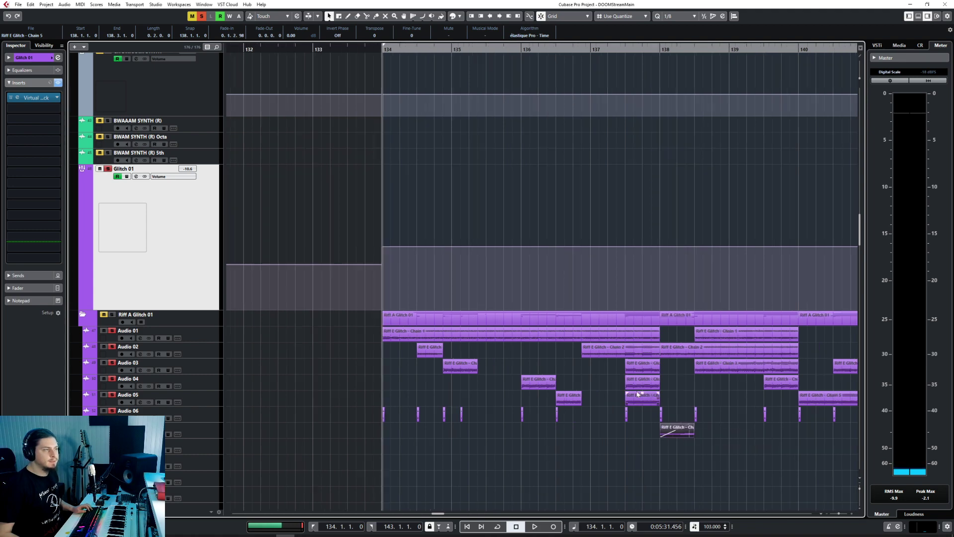
pyautogui.moveTo(453, 461); pyautogui.dragTo(442, 446)
pyautogui.scroll(3, 366, 371)
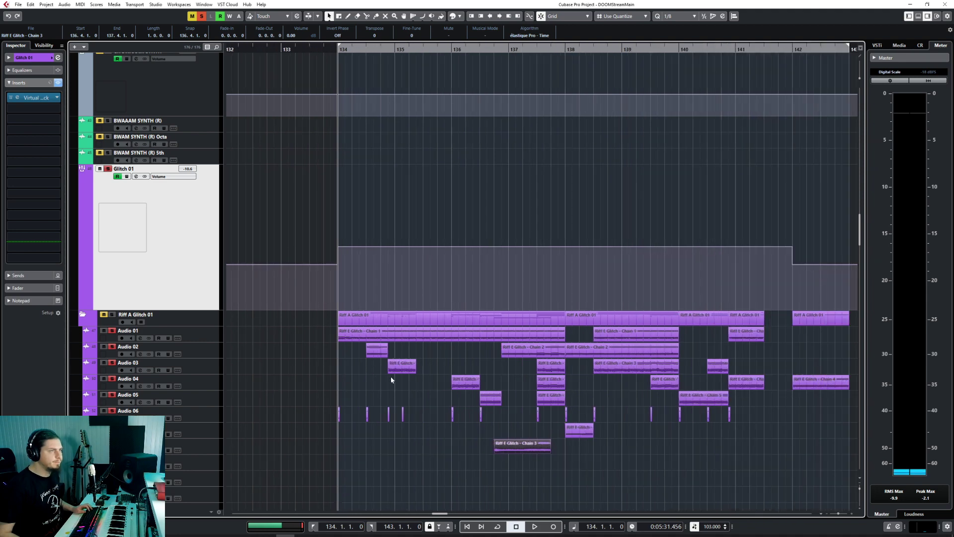
pyautogui.press('space')
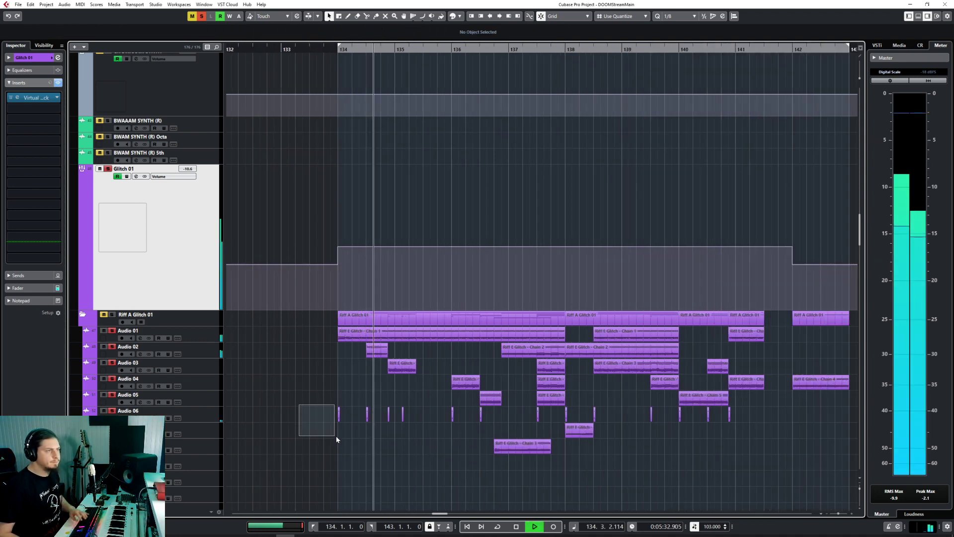
pyautogui.moveTo(513, 446)
pyautogui.mouseDown()
pyautogui.moveTo(431, 446)
pyautogui.moveTo(532, 447)
pyautogui.mouseUp()
pyautogui.scroll(2, 530, 449)
pyautogui.press('space')
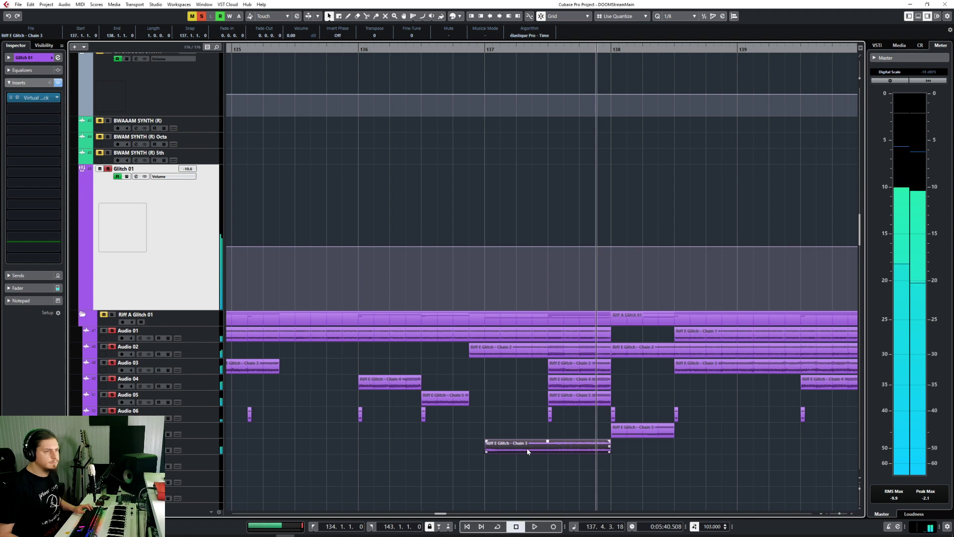
pyautogui.moveTo(610, 451); pyautogui.dragTo(548, 451)
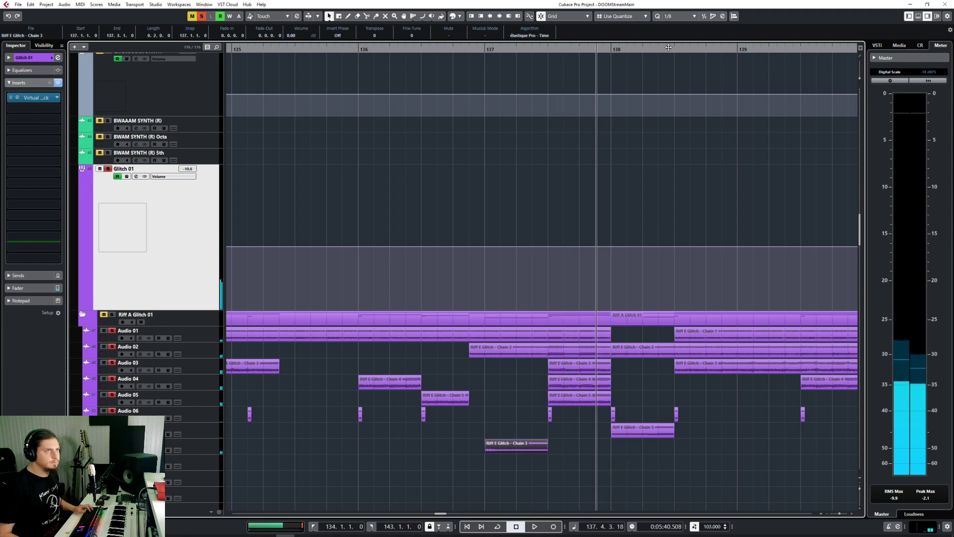
# Set the quantize grid to 1/16 and split the Audio 08 clip into equal 1/16 slices
pyautogui.click(693, 16)
pyautogui.click(681, 59)
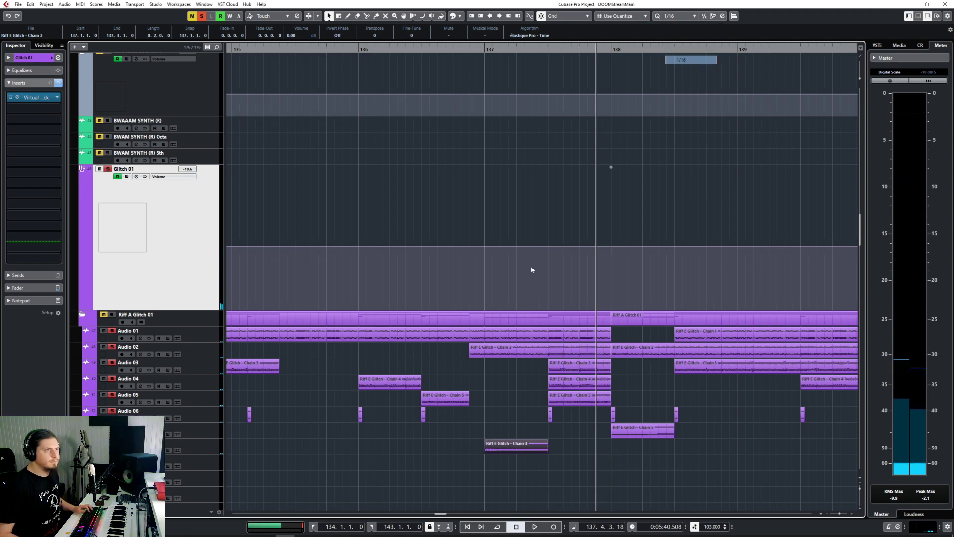
pyautogui.scroll(5, 487, 447)
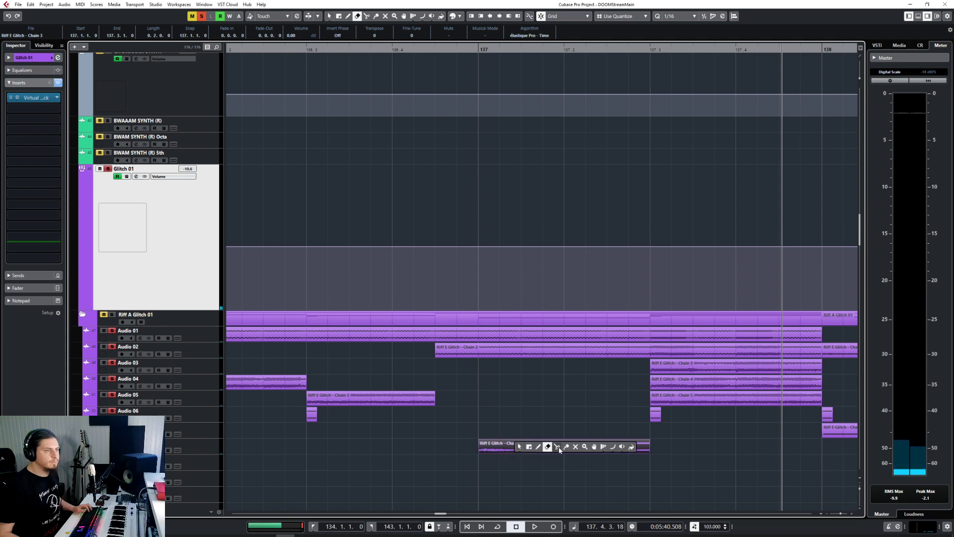
pyautogui.click(557, 446)
pyautogui.click(565, 447)
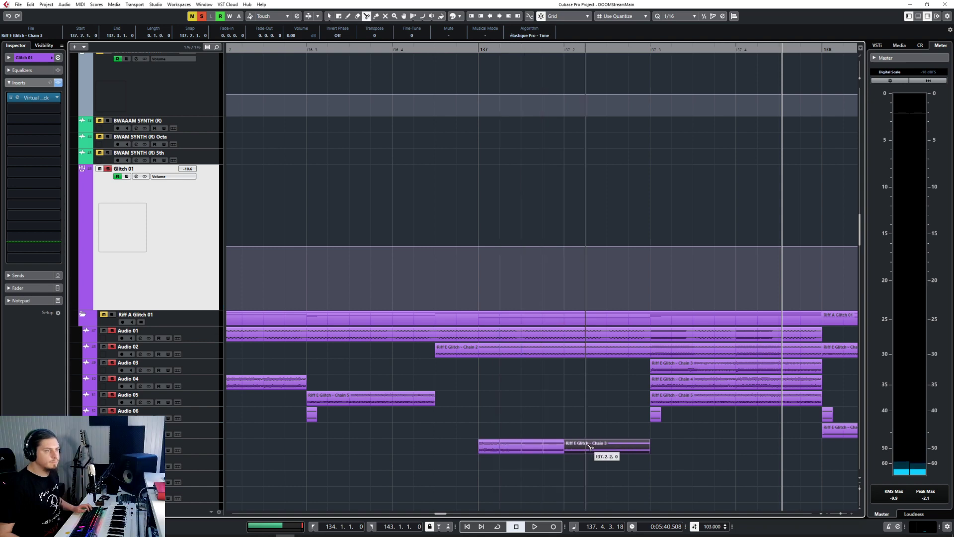
pyautogui.click(606, 446)
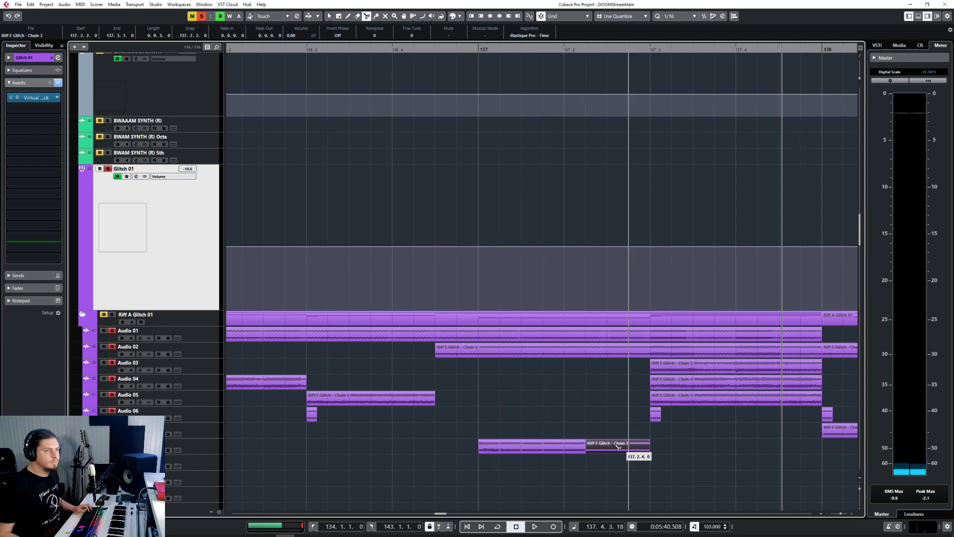
pyautogui.keyDown('alt'); pyautogui.click(519, 450); pyautogui.keyUp('alt')
# Set the grid to 1/32 and shorten all Audio 08 slices to half their length, leaving gaps between them
pyautogui.click(679, 20)
pyautogui.click(706, 68)
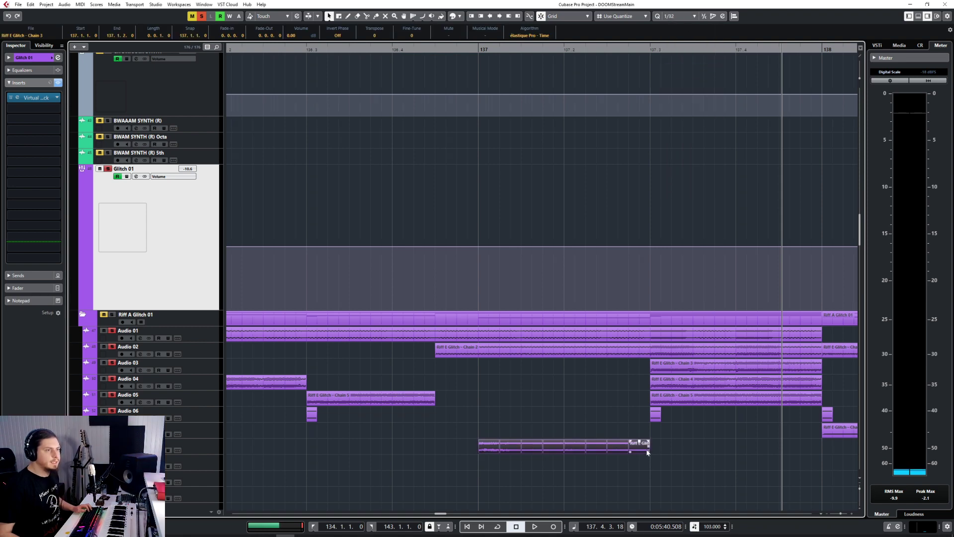
pyautogui.moveTo(647, 452); pyautogui.dragTo(640, 452)
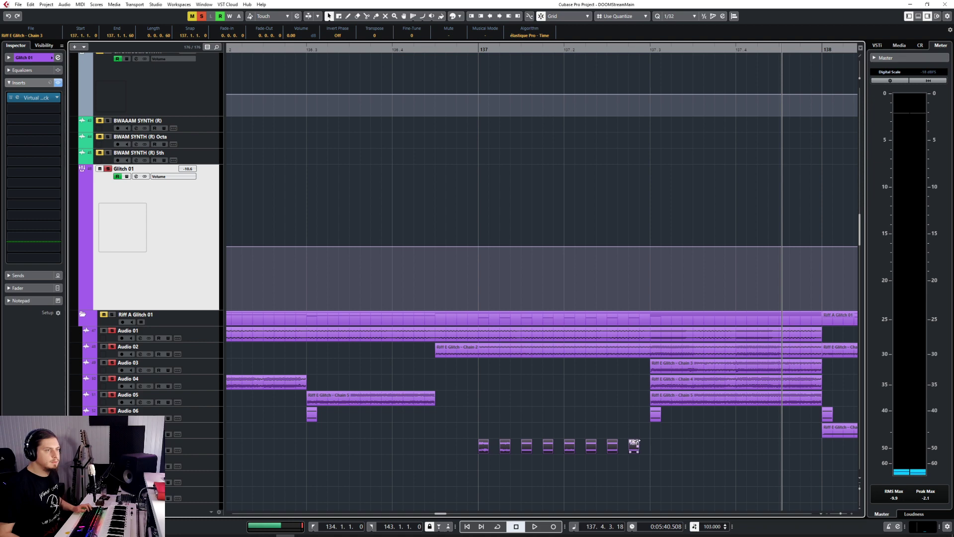
# Play back from about 136.3 past bar 138 to check the stuttered Audio 08 slices
pyautogui.scroll(-3, 578, 385)
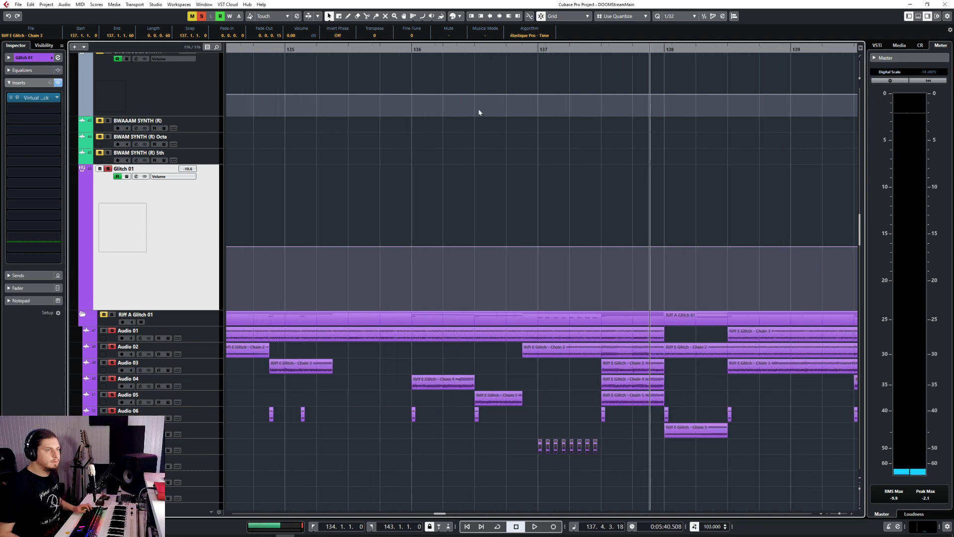
pyautogui.click(472, 50)
pyautogui.press('space')
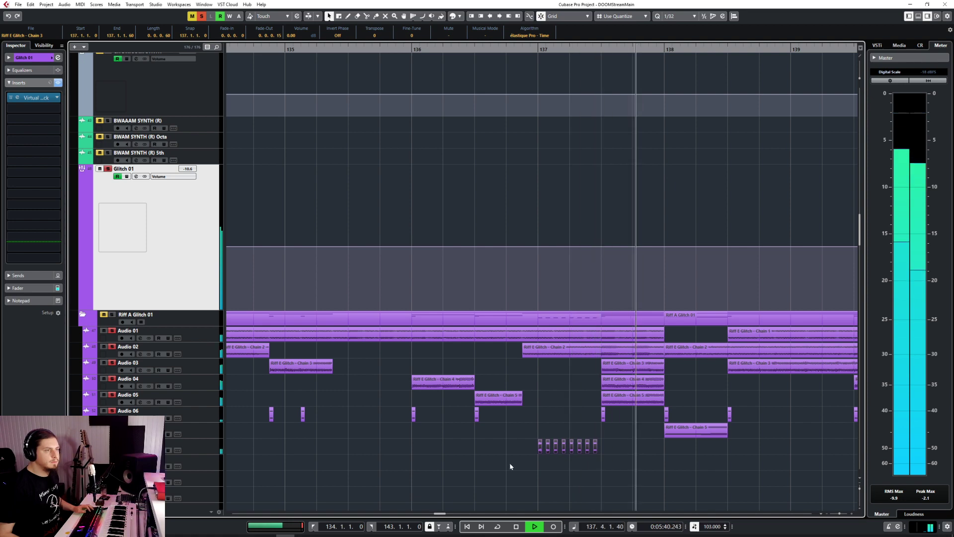
pyautogui.scroll(3, 556, 463)
pyautogui.click(555, 463)
pyautogui.press('space')
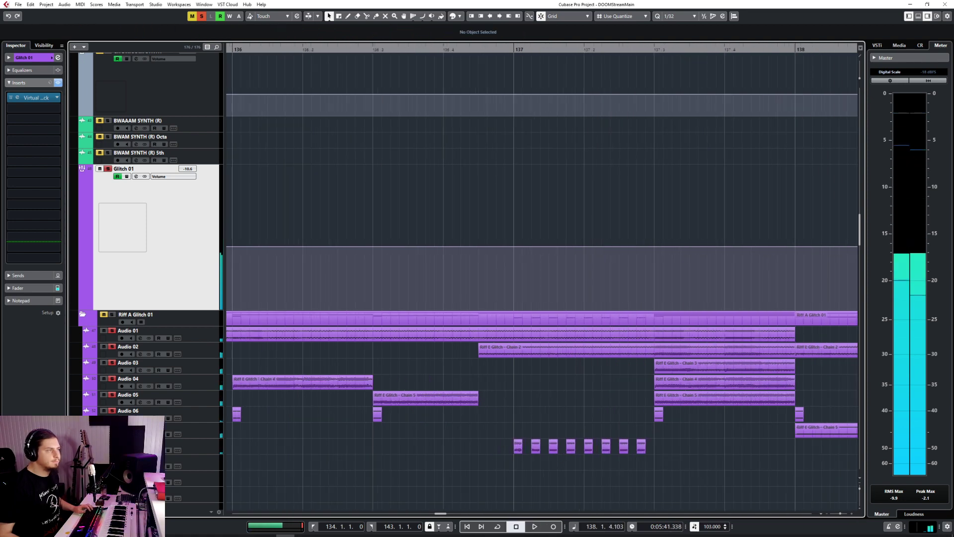
# Show the Standard Panner - Pan Left-Right automation for Audio 08 and set the quantize grid to 1/4
pyautogui.click(446, 451)
pyautogui.click(120, 461)
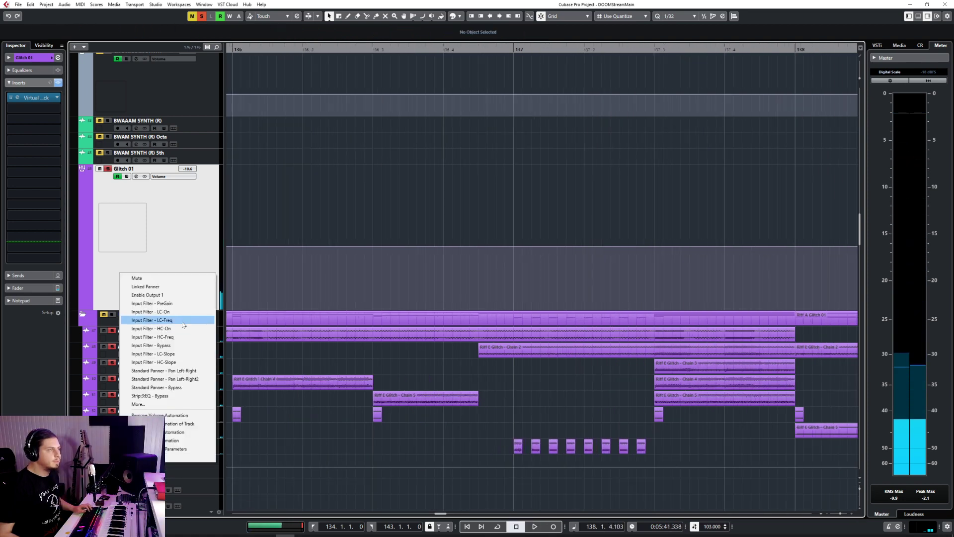
pyautogui.click(188, 371)
pyautogui.scroll(-3, 532, 436)
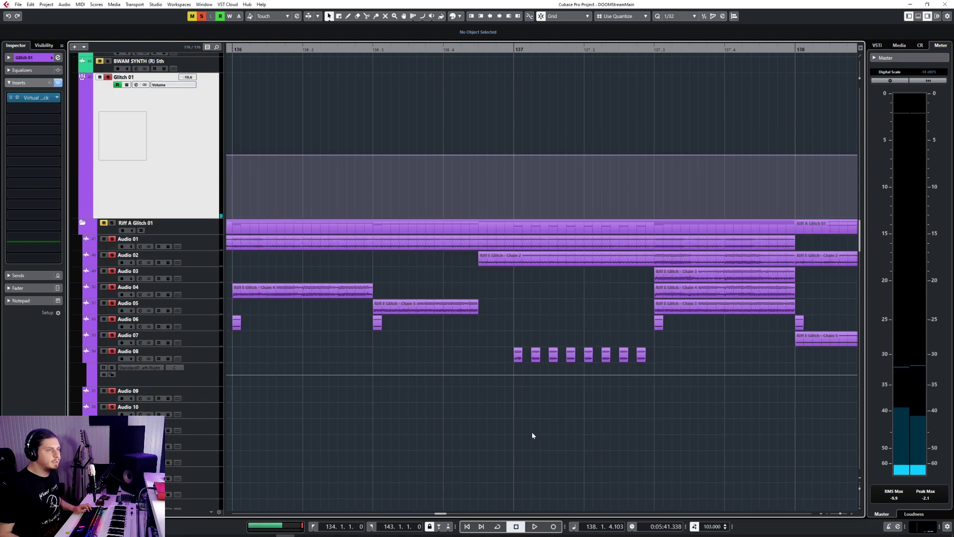
pyautogui.click(693, 16)
pyautogui.click(680, 43)
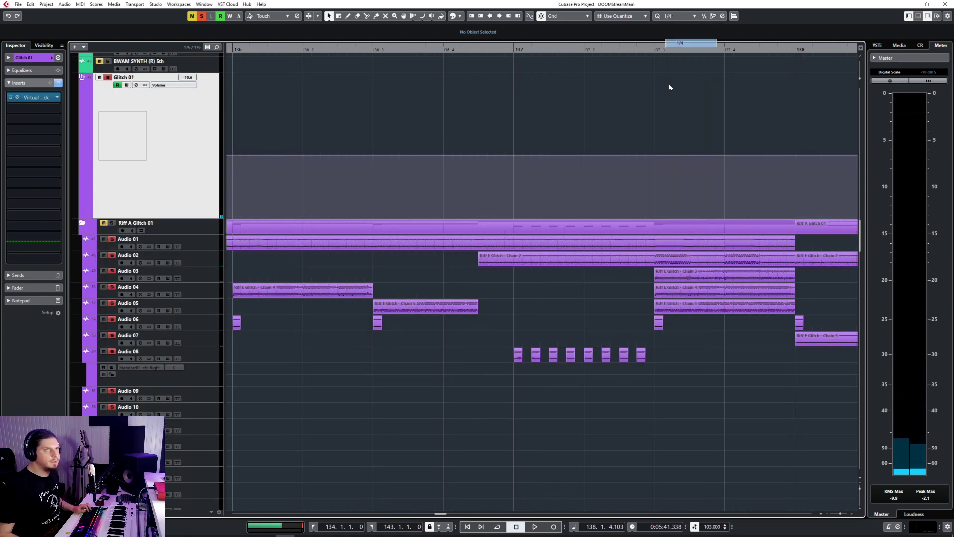
# Draw a pan automation ramp on Audio 08 from R at 137.1.1 to L at 137.3.1 and play it back
pyautogui.click(516, 378)
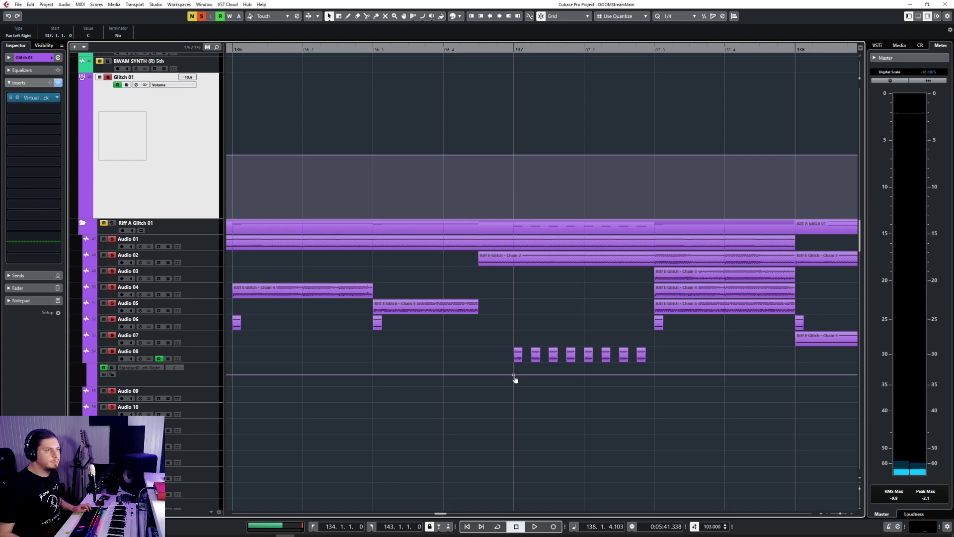
pyautogui.click(654, 377)
pyautogui.moveTo(531, 379); pyautogui.dragTo(531, 389)
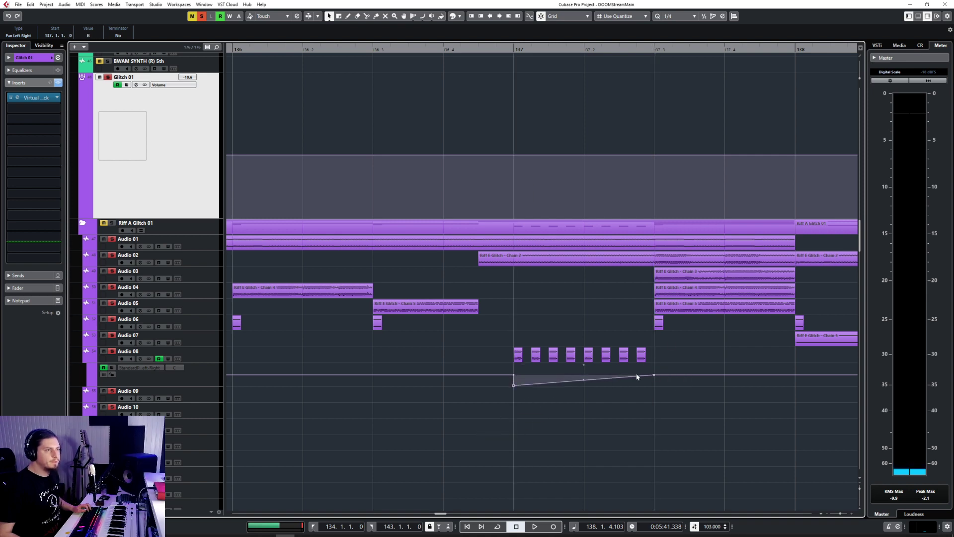
pyautogui.moveTo(637, 375); pyautogui.dragTo(691, 304)
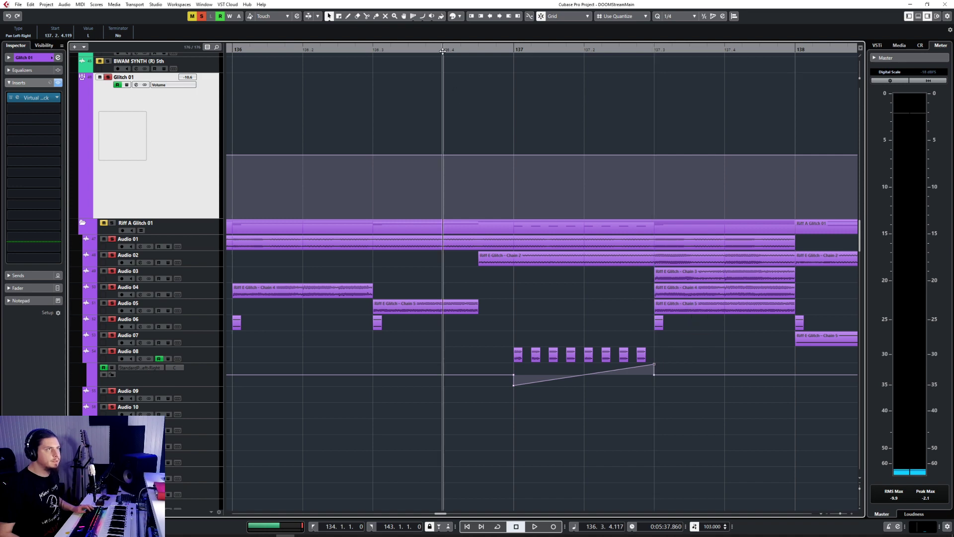
pyautogui.press('space')
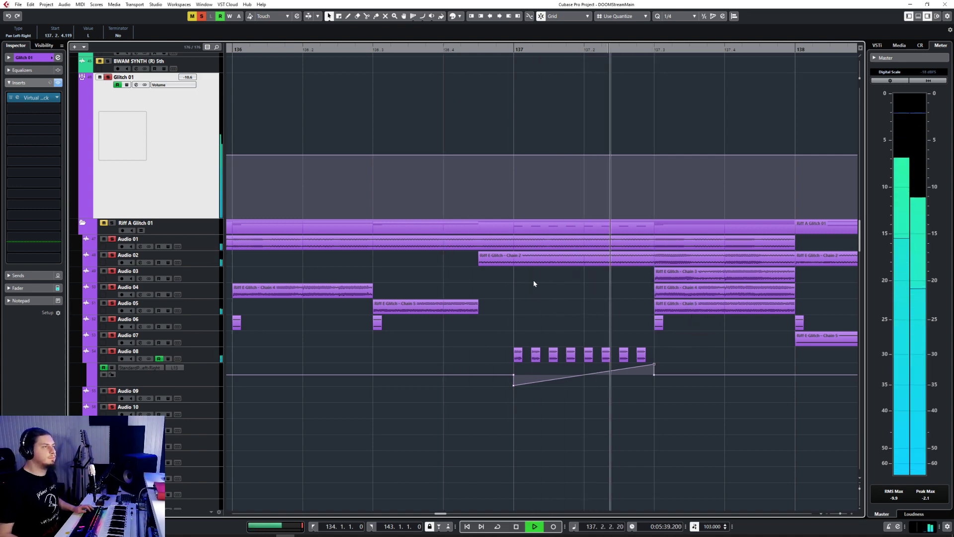
pyautogui.press('space')
# Lower individual Audio 08 slice volumes, with the first slice at -3.06 dB and the seventh at -1.82 dB
pyautogui.moveTo(501, 349); pyautogui.dragTo(522, 360)
pyautogui.scroll(5, 522, 359)
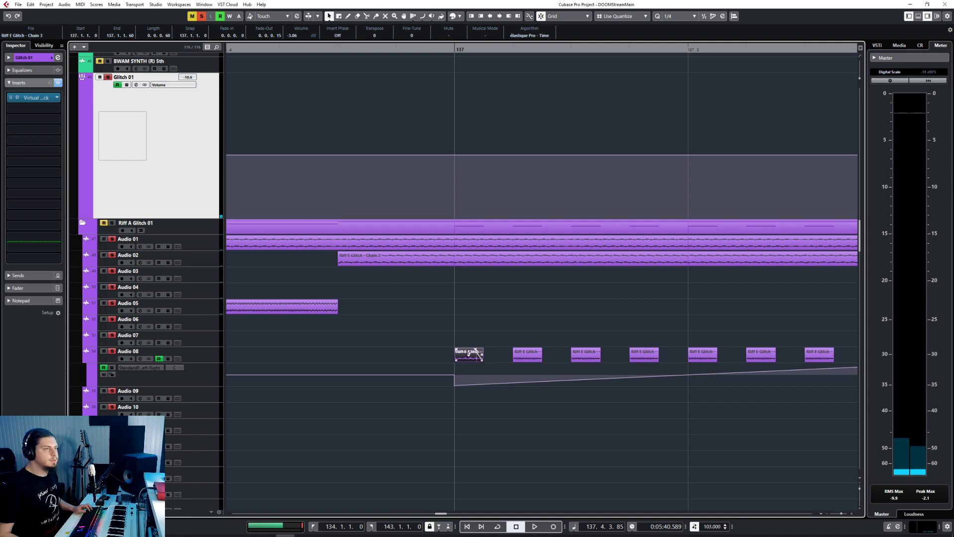
pyautogui.hscroll(2, 532, 355)
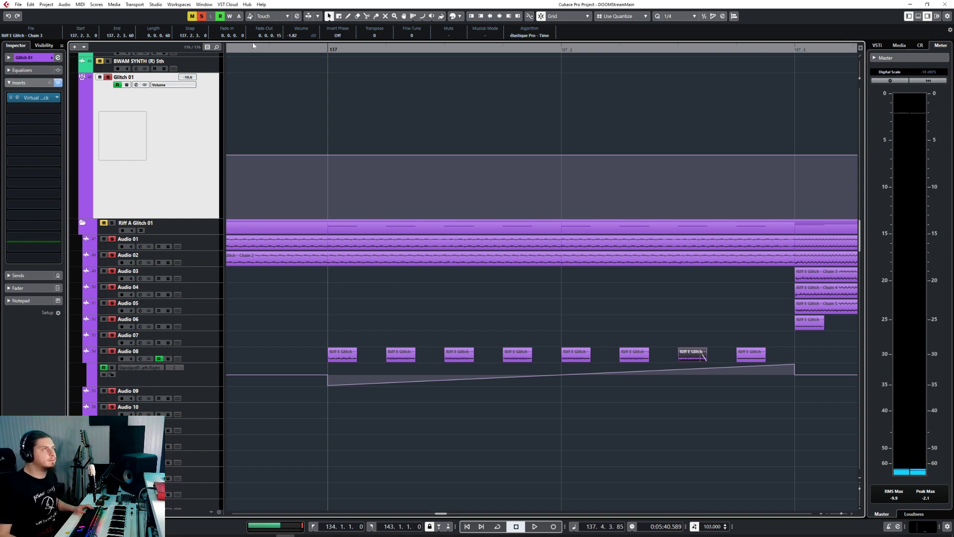
# Start cycled playback and extend the fade-in of the Audio 07 clip at bar 138 over most of its length
pyautogui.press('/')
pyautogui.press('space')
pyautogui.press('g')
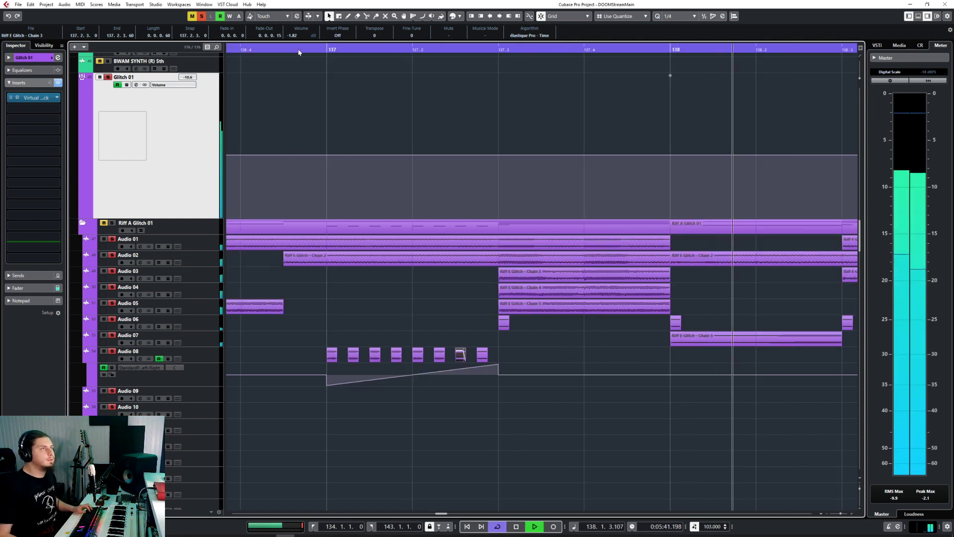
pyautogui.moveTo(672, 332); pyautogui.dragTo(817, 333)
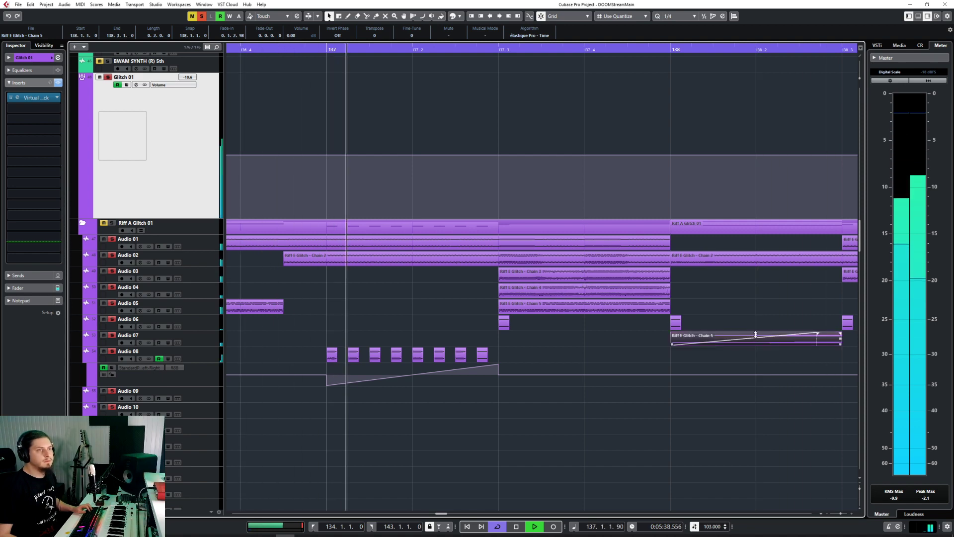
# Lower the volume of the Audio 07 clip at bar 138 to -7.28 dB while the section plays
pyautogui.moveTo(756, 334); pyautogui.dragTo(753, 342)
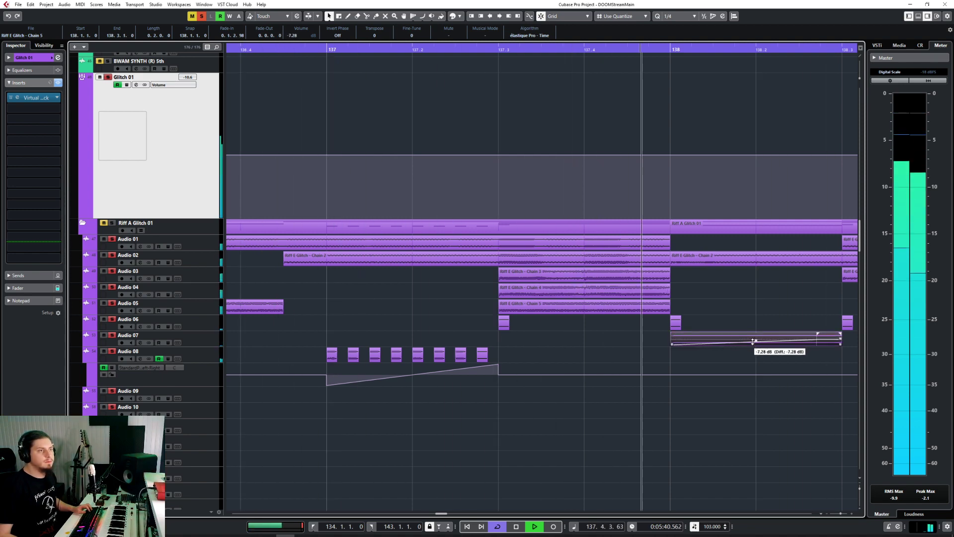
pyautogui.press('g')
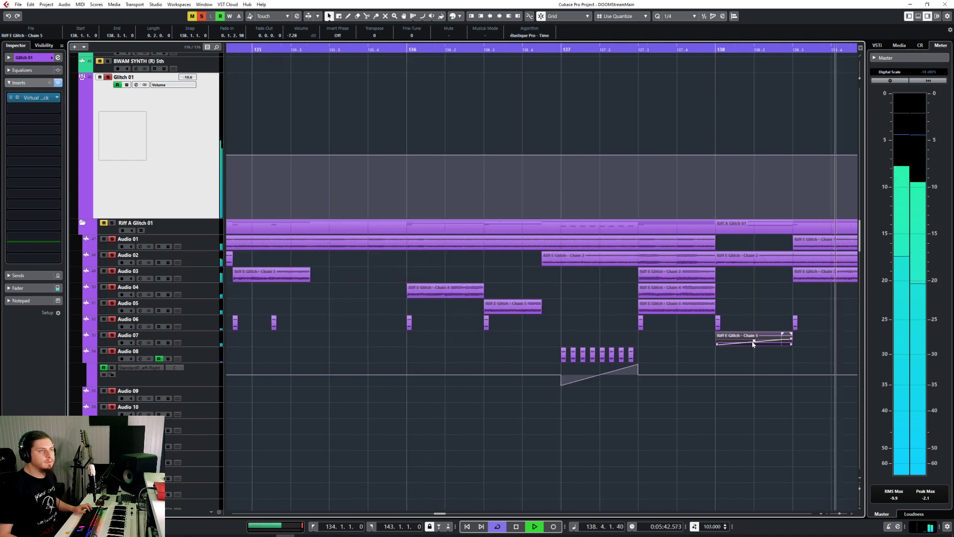
pyautogui.press('g')
pyautogui.press('g')
pyautogui.press('g')
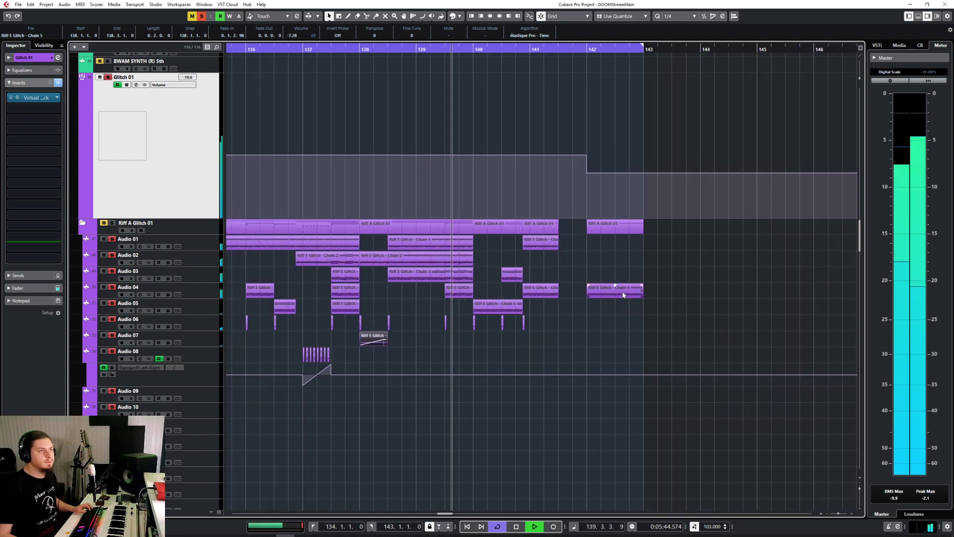
# Move the Riff E Glitch Chain 4 clip from bar 142 on Audio 04 to Audio 08 at 139.4.1
pyautogui.moveTo(622, 294); pyautogui.dragTo(488, 363)
pyautogui.press('h')
pyautogui.press('h')
pyautogui.press('h')
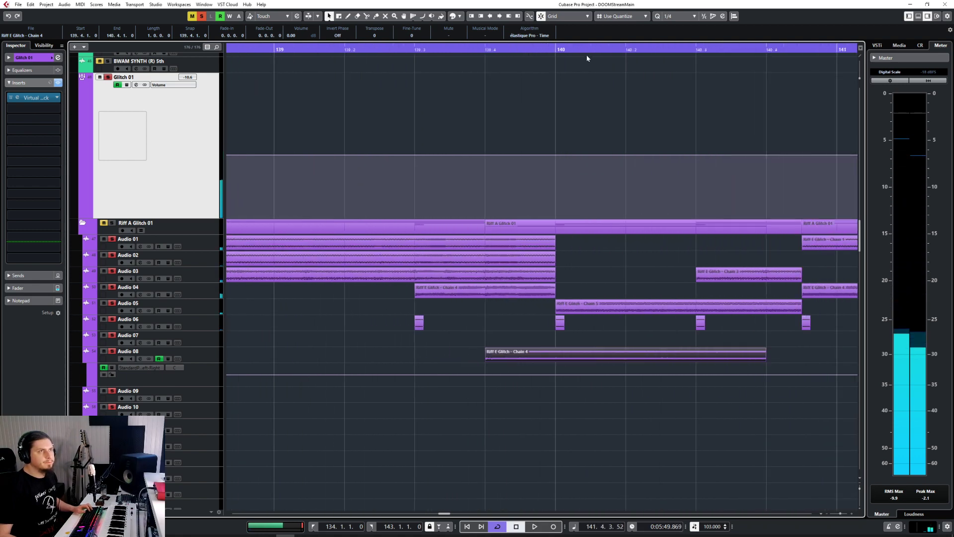
# Set the quantize grid to 1/16, trim the Chain 4 clip to two sixteenths and place it on Audio 09 at 139.1.3
pyautogui.click(666, 17)
pyautogui.click(691, 60)
pyautogui.press('g')
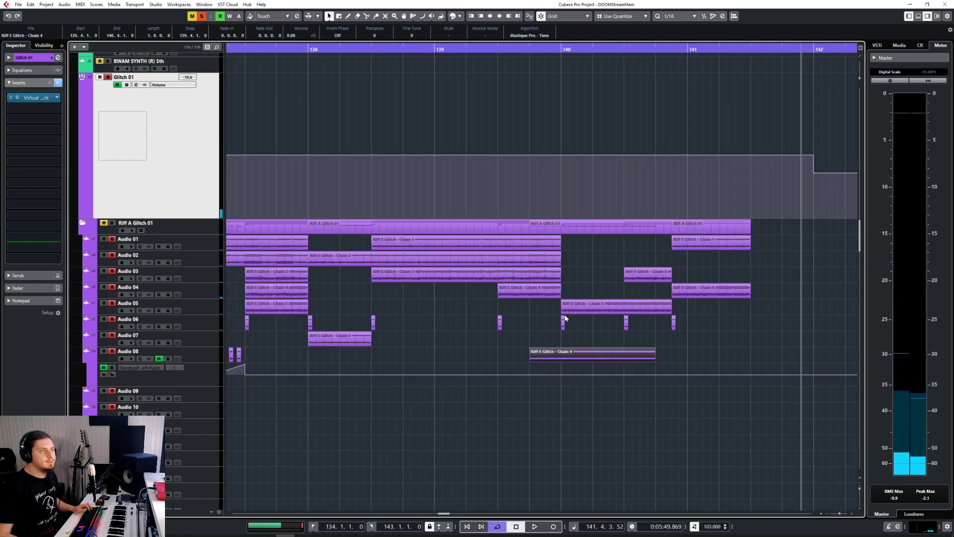
pyautogui.click(672, 18)
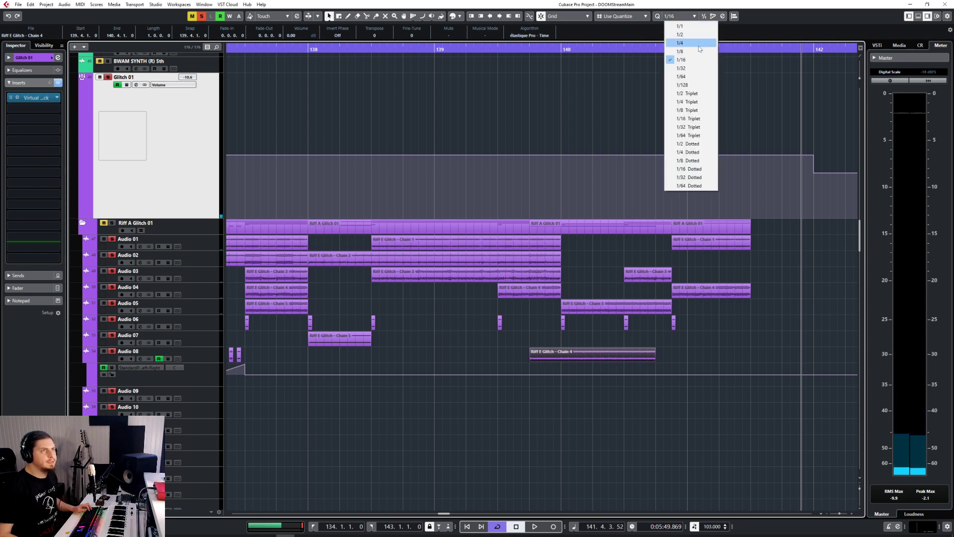
pyautogui.click(692, 59)
pyautogui.moveTo(577, 358); pyautogui.dragTo(497, 358)
pyautogui.moveTo(576, 360); pyautogui.dragTo(454, 398)
pyautogui.scroll(-2, 454, 398)
pyautogui.scroll(2, 454, 398)
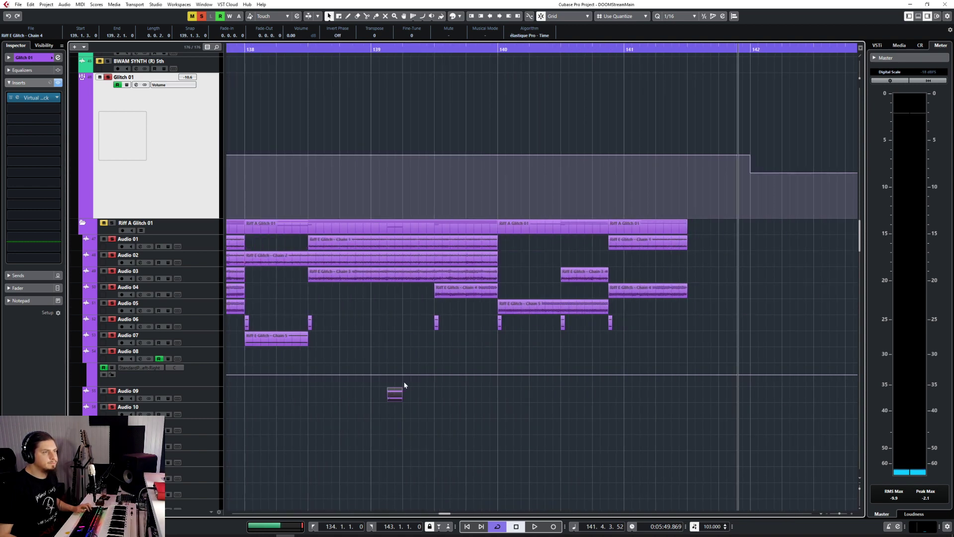
# Try to repeat the Audio 09 slice by pasting a copy at 139.2.3
pyautogui.click(423, 69)
pyautogui.hotkey('ctrl', 'v')
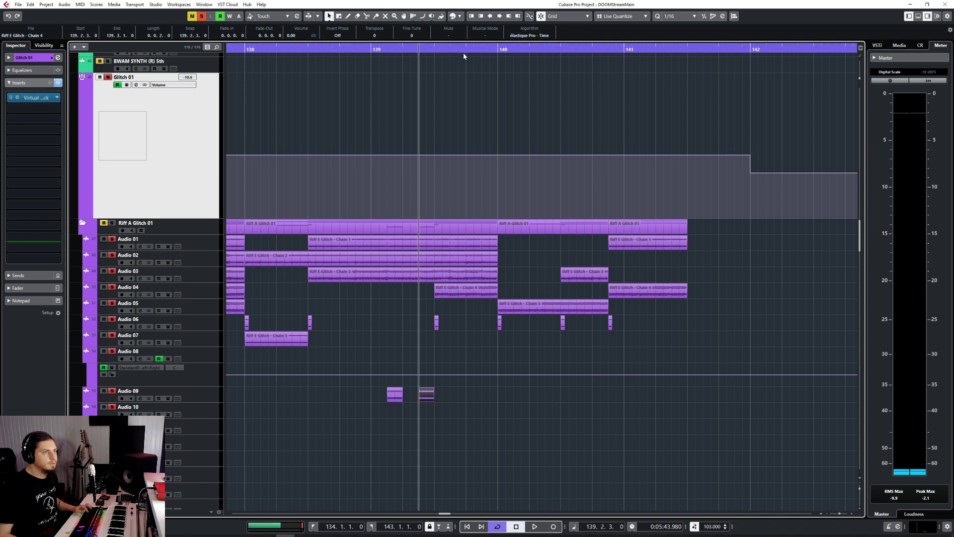
pyautogui.click(450, 49)
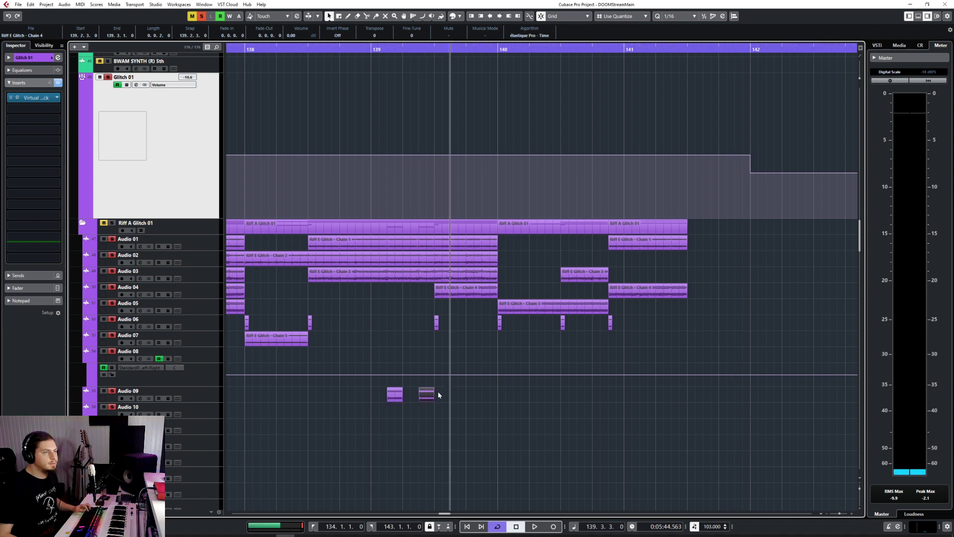
# Extend the Audio 09 slice to one bar, split it every two sixteenths from 139.2.1, and remove the part past bar 140
pyautogui.moveTo(400, 398); pyautogui.dragTo(551, 399)
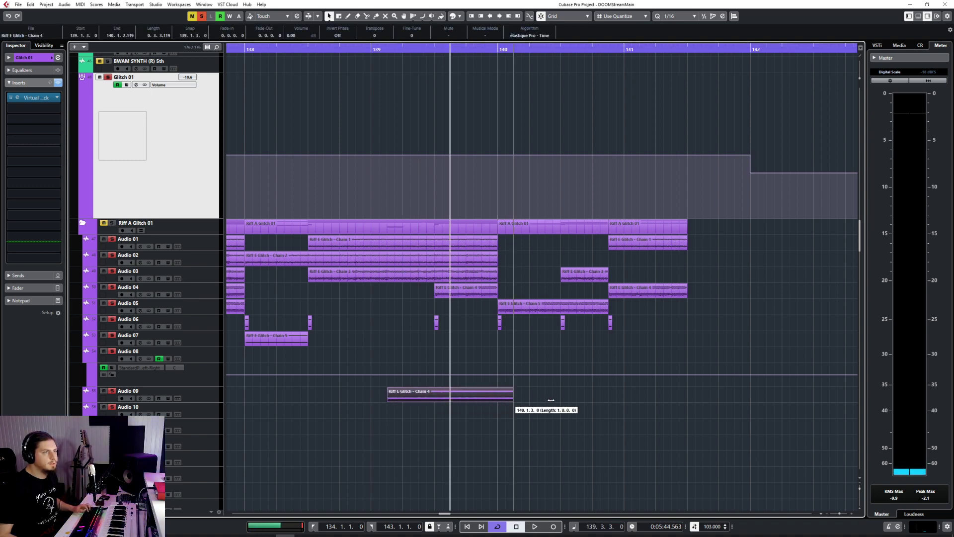
pyautogui.click(440, 396)
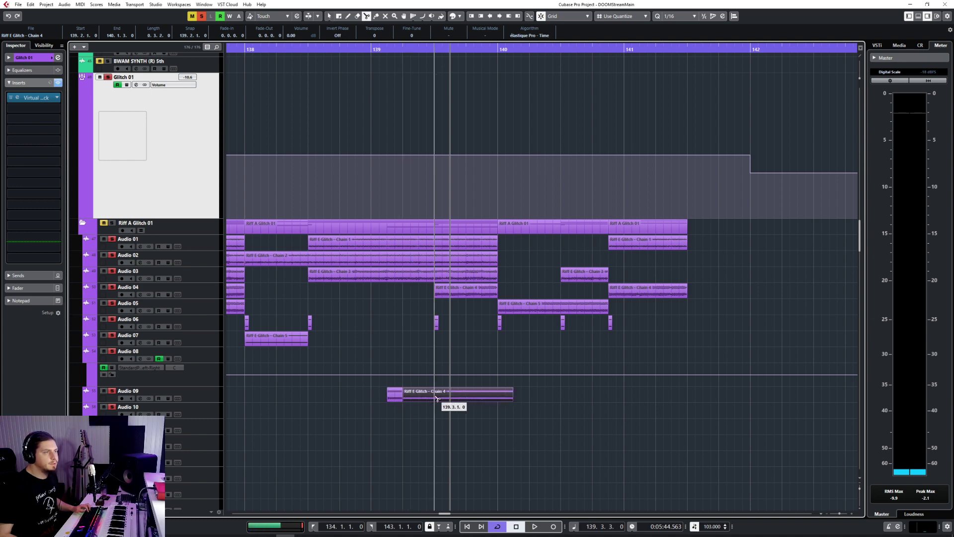
pyautogui.click(419, 398)
pyautogui.click(450, 398)
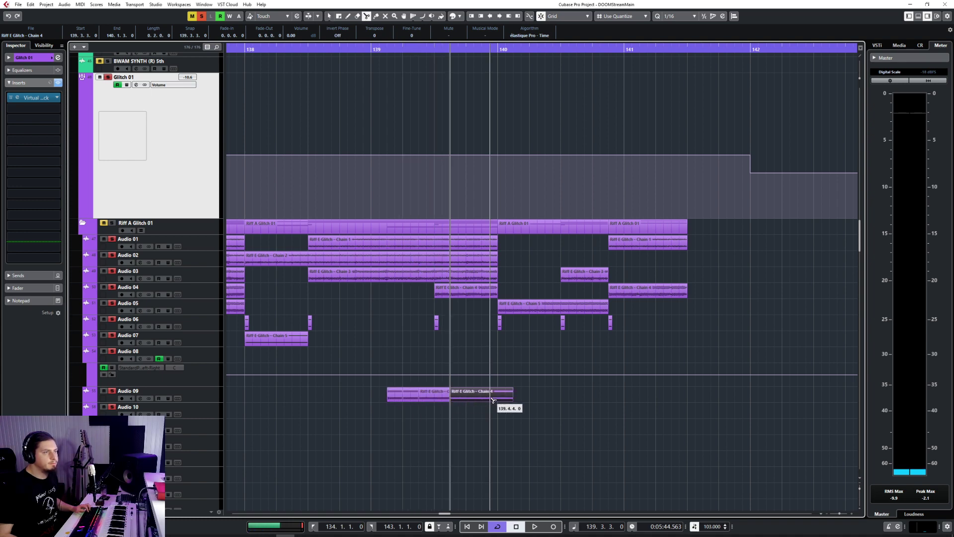
pyautogui.click(481, 397)
pyautogui.rightClick(484, 400)
pyautogui.click(485, 398)
pyautogui.click(470, 400)
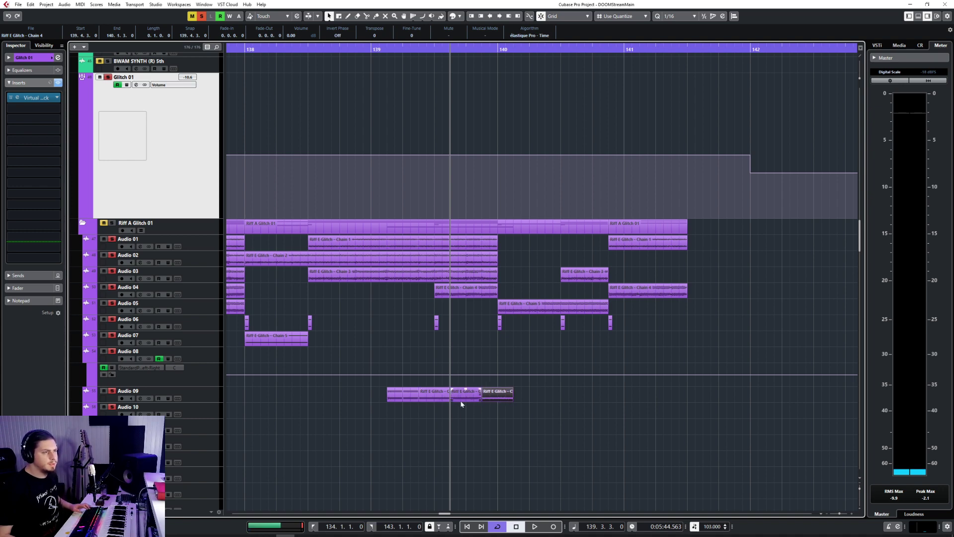
pyautogui.click(500, 401)
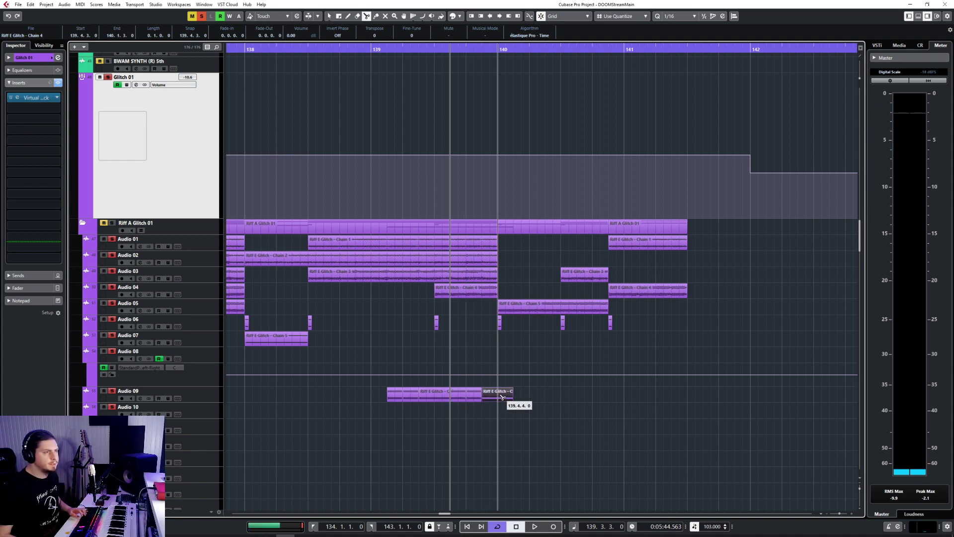
pyautogui.press('1')
pyautogui.click(506, 396)
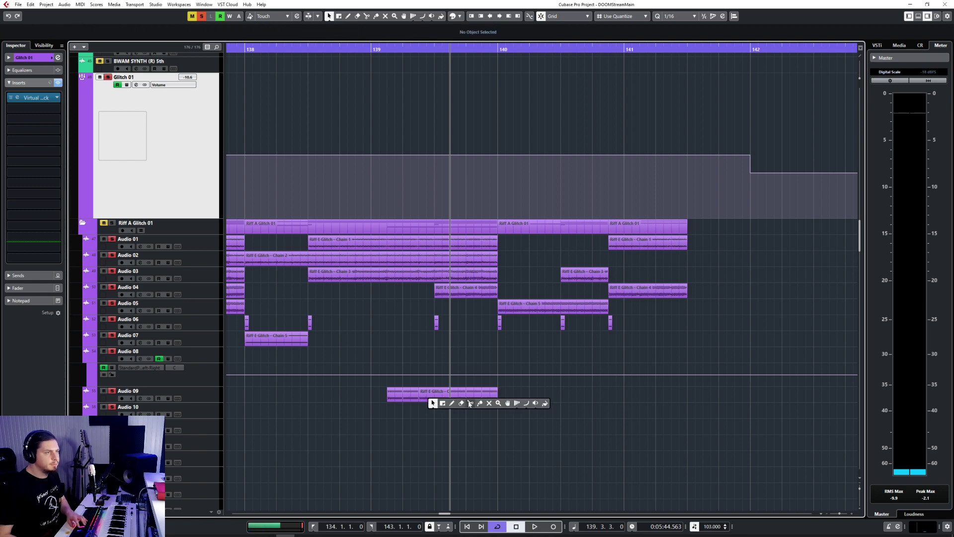
# Delete every second Audio 09 slice, keeping those at 139.1.3, 139.2.3, 139.3.3 and 139.4.3
pyautogui.click(433, 403)
pyautogui.moveTo(427, 395); pyautogui.dragTo(411, 397)
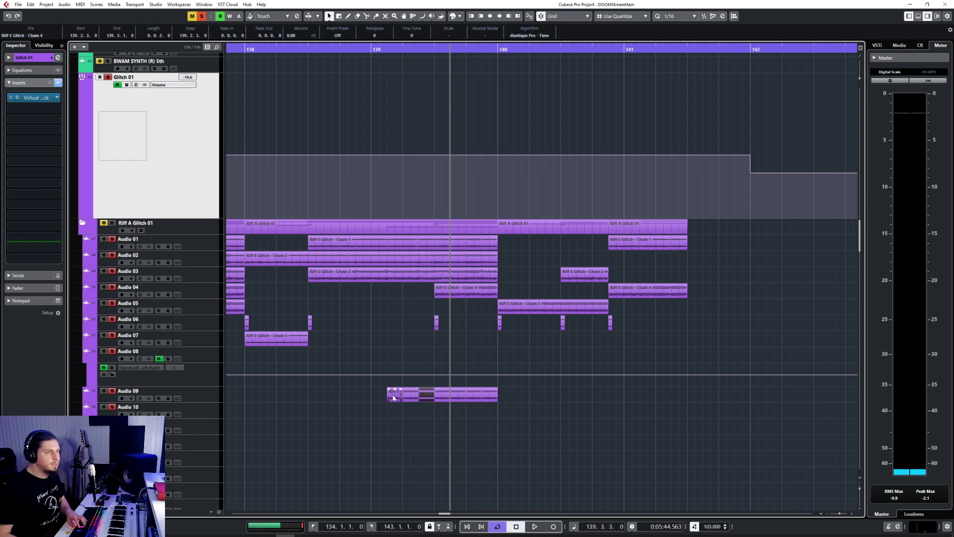
pyautogui.click(544, 397)
# Play from just before bar 139 and lower the four Audio 09 slices to -5.79 dB
pyautogui.click(339, 49)
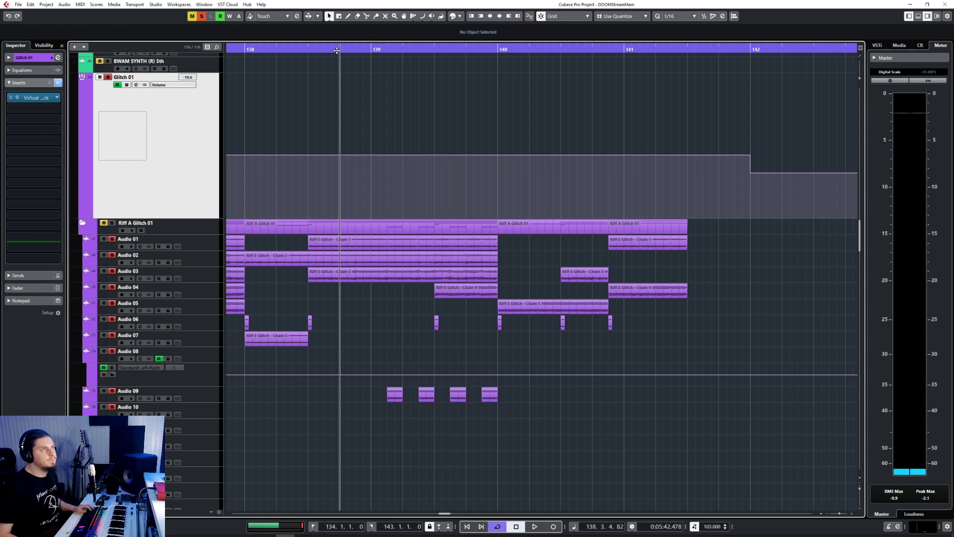
pyautogui.press('space')
pyautogui.moveTo(373, 380); pyautogui.dragTo(500, 415)
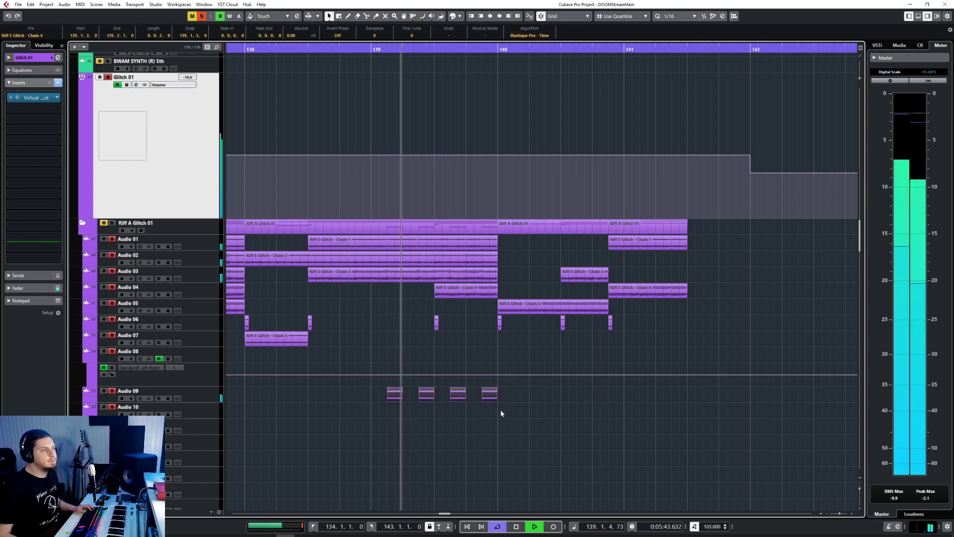
pyautogui.click(453, 401)
pyautogui.moveTo(457, 388); pyautogui.dragTo(459, 400)
pyautogui.moveTo(339, 377); pyautogui.dragTo(524, 420)
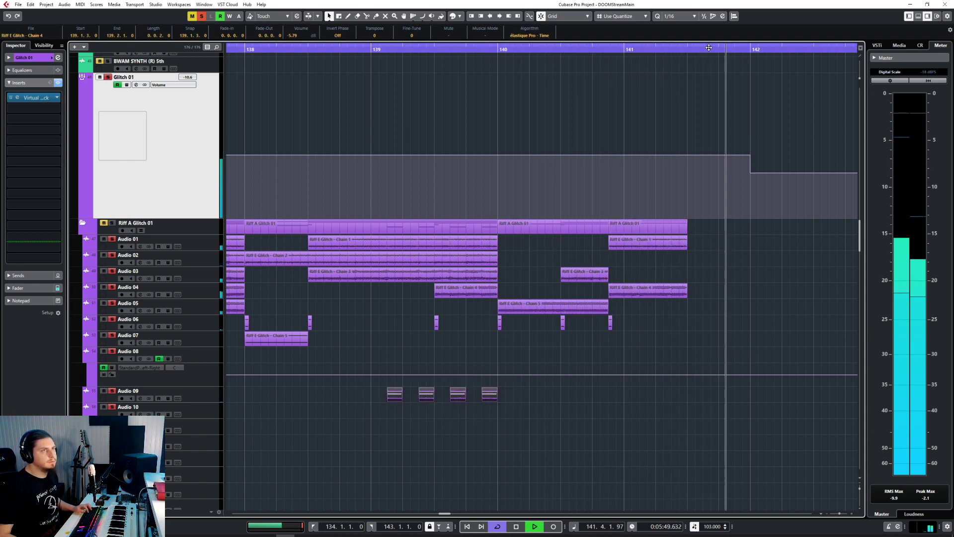
# Stop playback and paste copies of the four Audio 09 slices starting at 141.1.3
pyautogui.press('space')
pyautogui.click(671, 51)
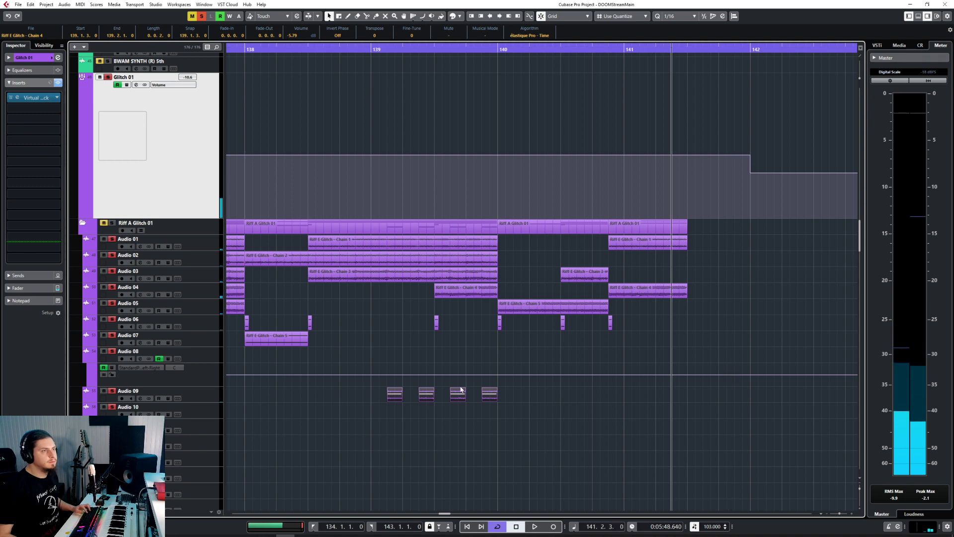
pyautogui.click(640, 49)
pyautogui.hotkey('ctrl', 'v')
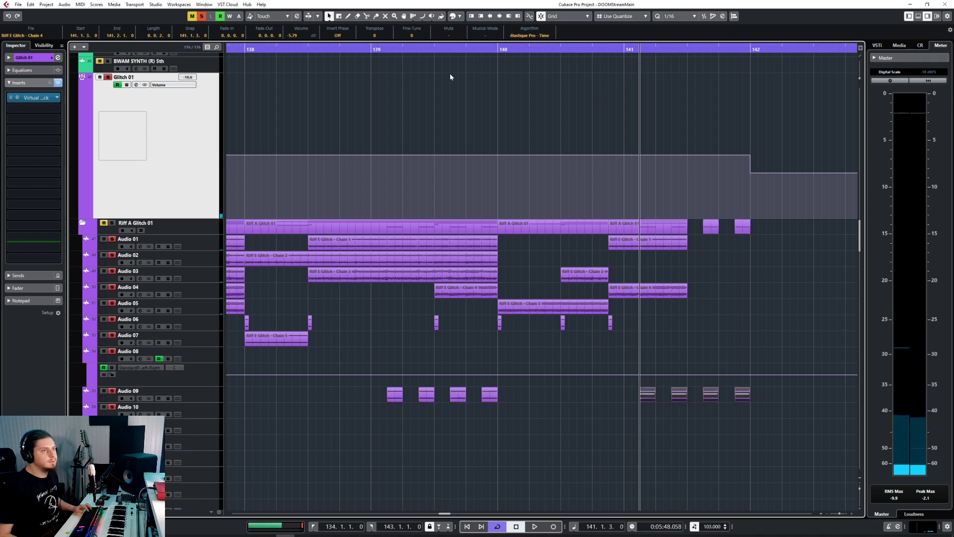
# Turn off cycling, play from 139.1.1, and lower all eight Audio 09 slices to -8.44 dB
pyautogui.press('KP_Divide')
pyautogui.click(373, 49)
pyautogui.press('space')
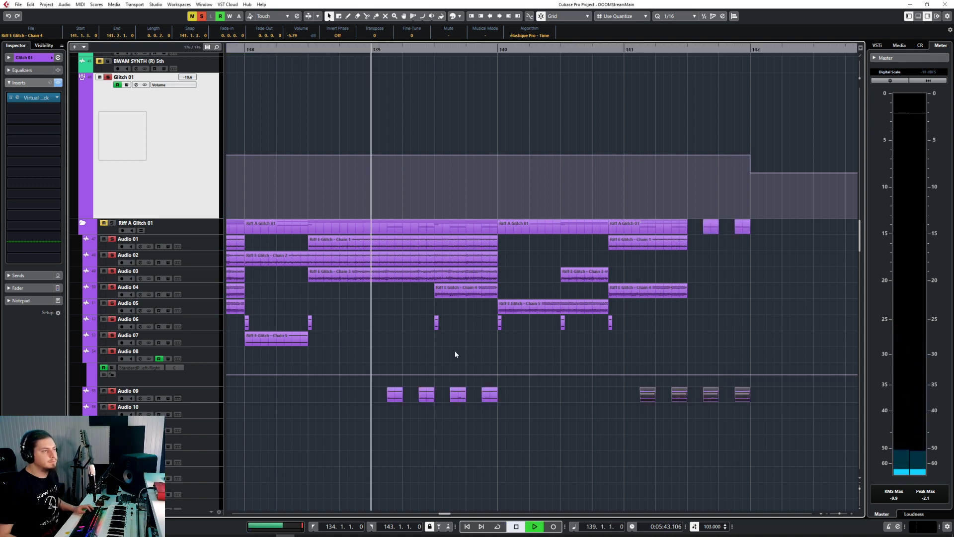
pyautogui.moveTo(354, 389); pyautogui.dragTo(765, 405)
pyautogui.click(710, 393)
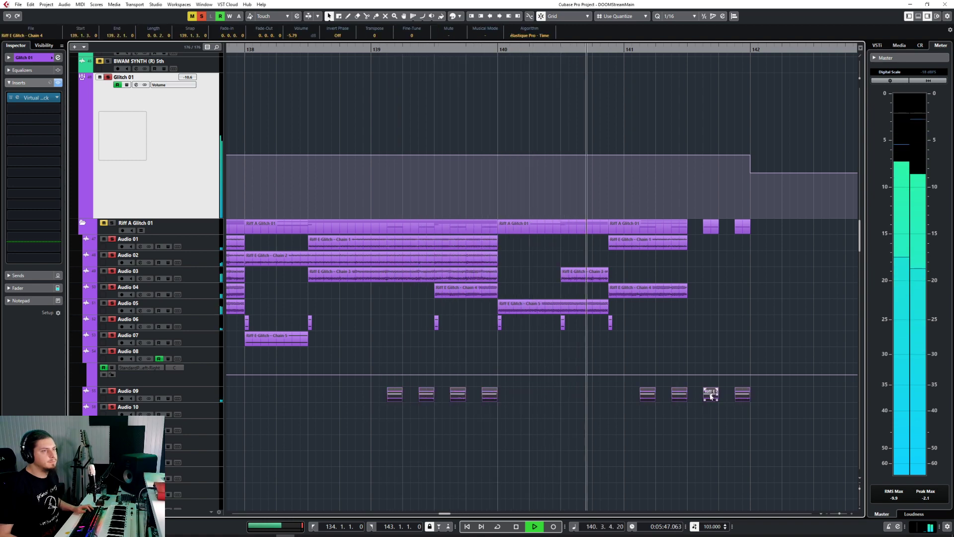
pyautogui.moveTo(770, 398); pyautogui.dragTo(353, 430)
pyautogui.press('space')
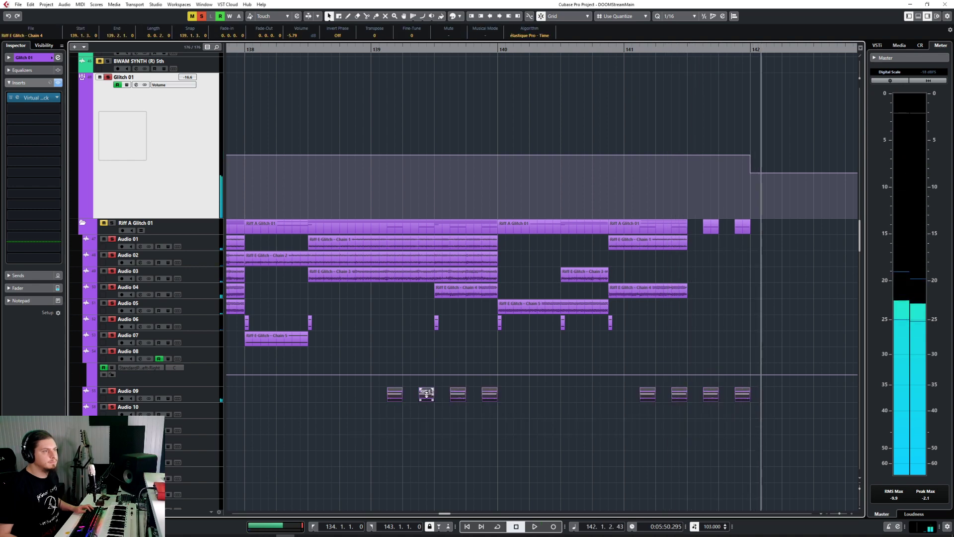
pyautogui.moveTo(426, 393); pyautogui.dragTo(427, 401)
# Play the full mix from 133.1.1 and adjust the Glitch 01 volume automation over bars 134 to 142 to about -11.0 dB
pyautogui.scroll(-4, 448, 416)
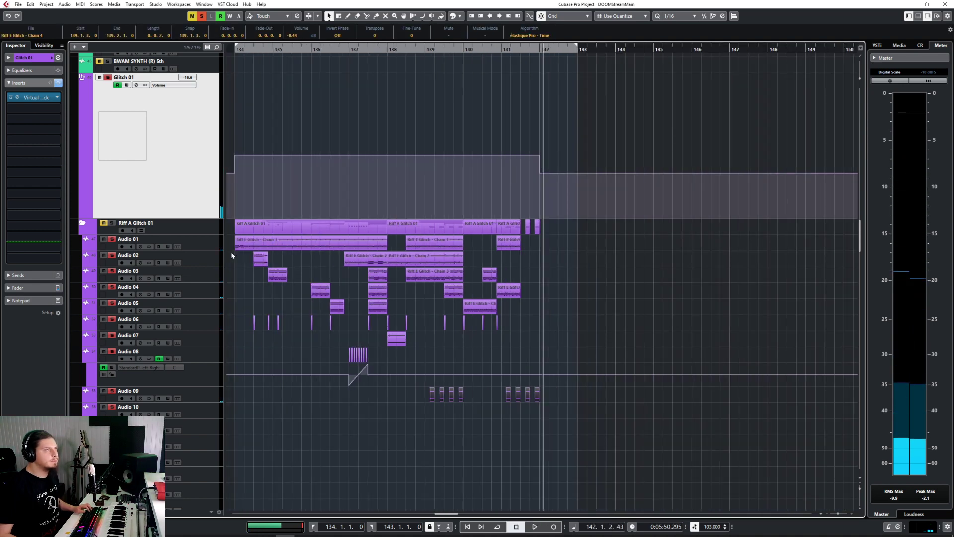
pyautogui.scroll(-2, 334, 149)
pyautogui.hscroll(-5, 355, 57)
pyautogui.click(367, 51)
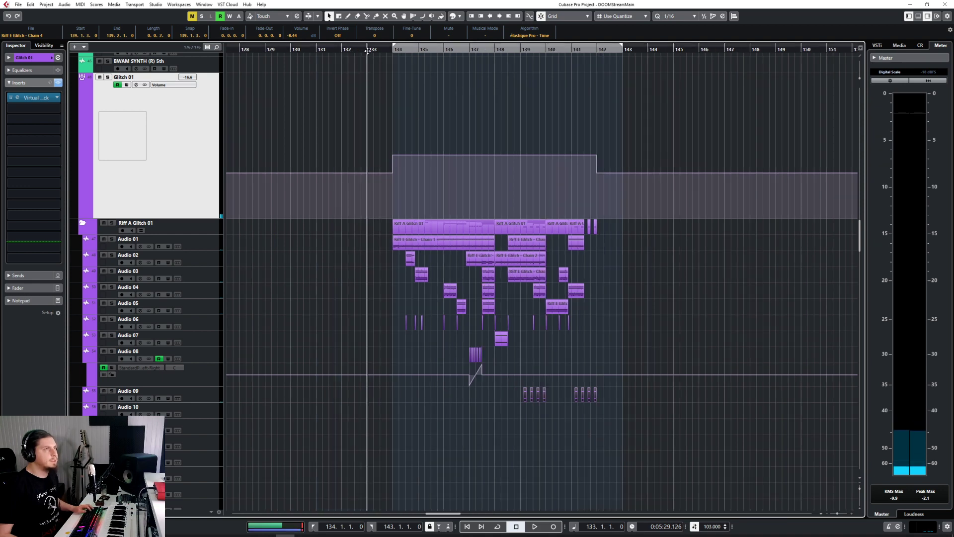
pyautogui.press('space')
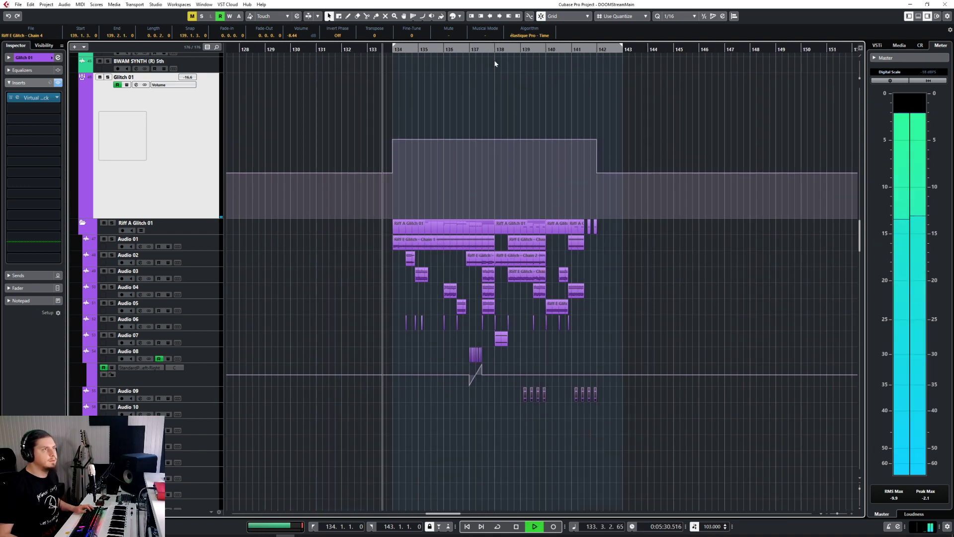
pyautogui.scroll(4, 525, 292)
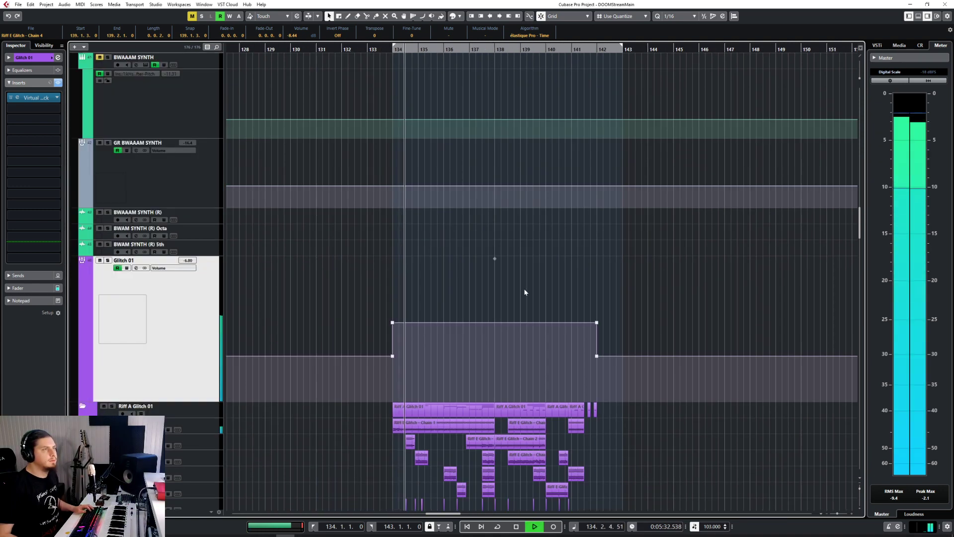
pyautogui.scroll(-2, 524, 292)
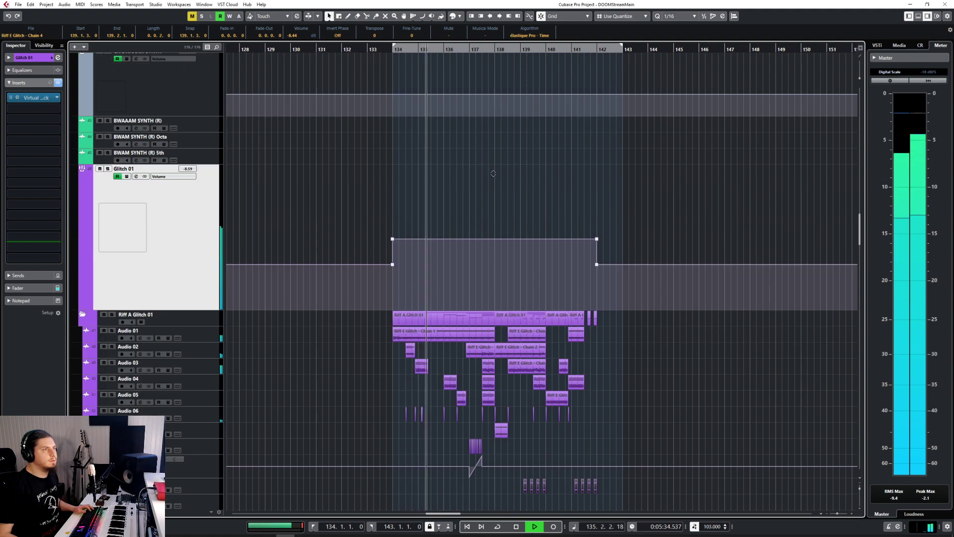
pyautogui.moveTo(493, 173); pyautogui.dragTo(489, 185)
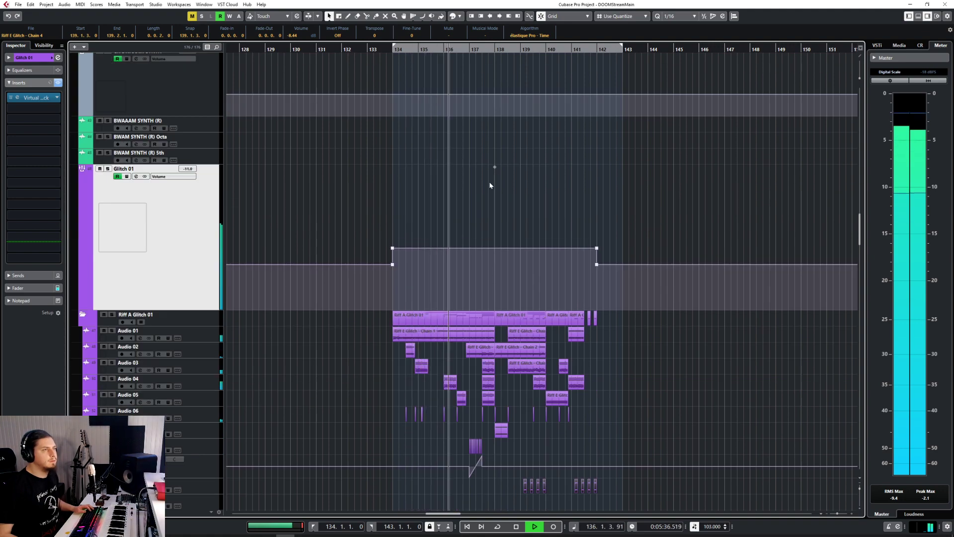
# Stop playback and lower the GR BASS volume automation over bars 134 to 142 below its surrounding level
pyautogui.scroll(15, 436, 250)
pyautogui.press('space')
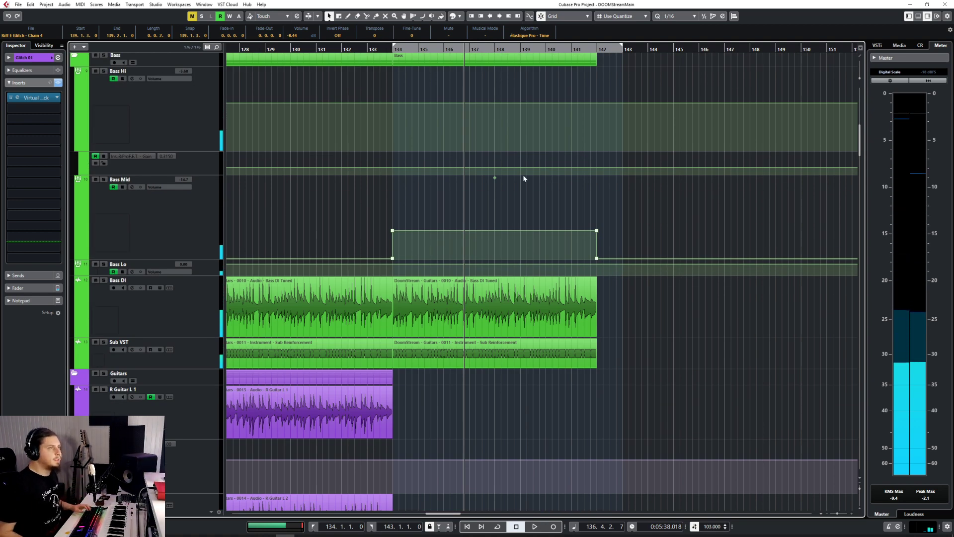
pyautogui.scroll(2, 523, 178)
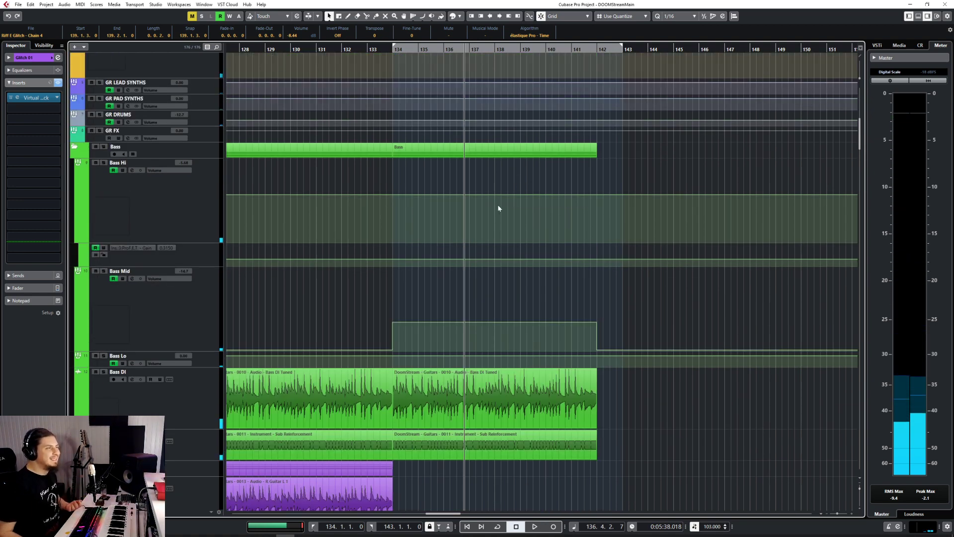
pyautogui.scroll(-2, 498, 208)
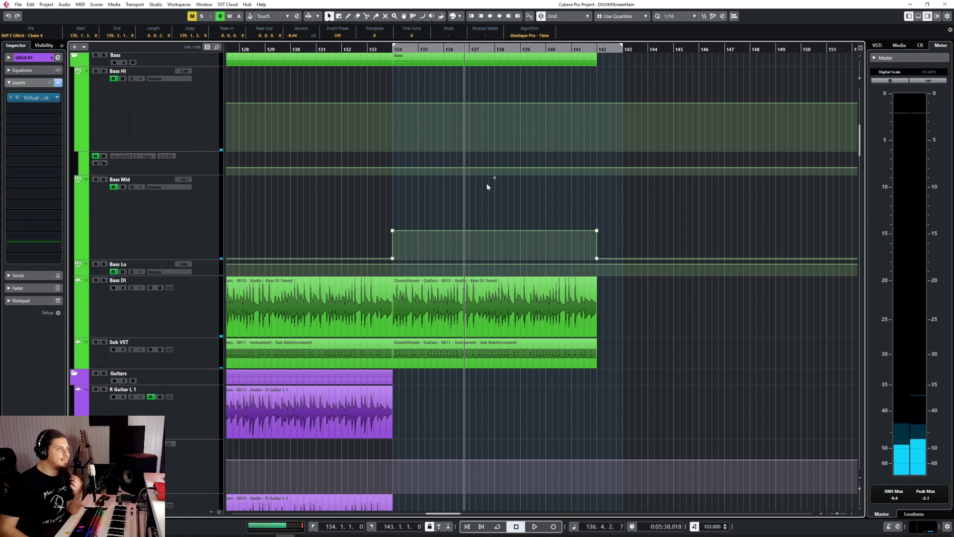
pyautogui.scroll(20, 487, 187)
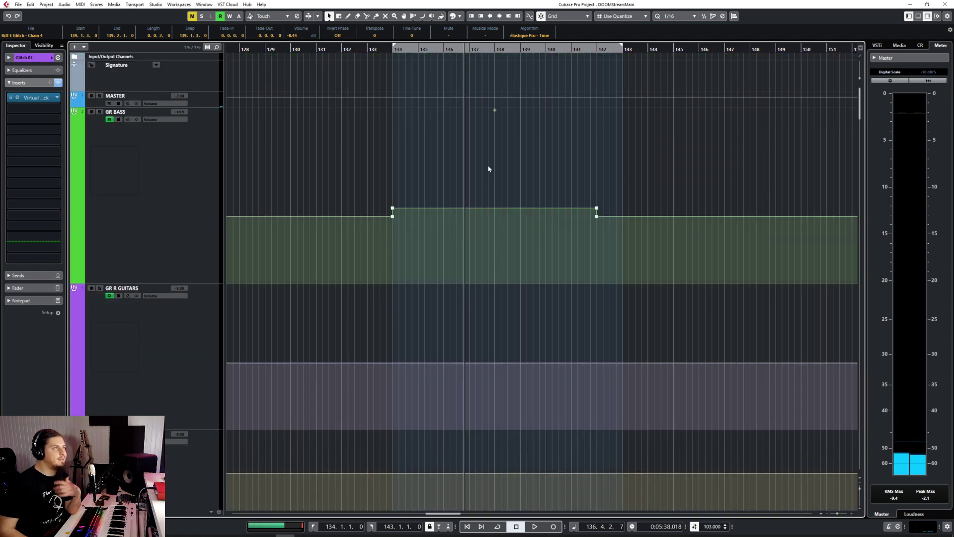
pyautogui.moveTo(493, 111); pyautogui.dragTo(489, 140)
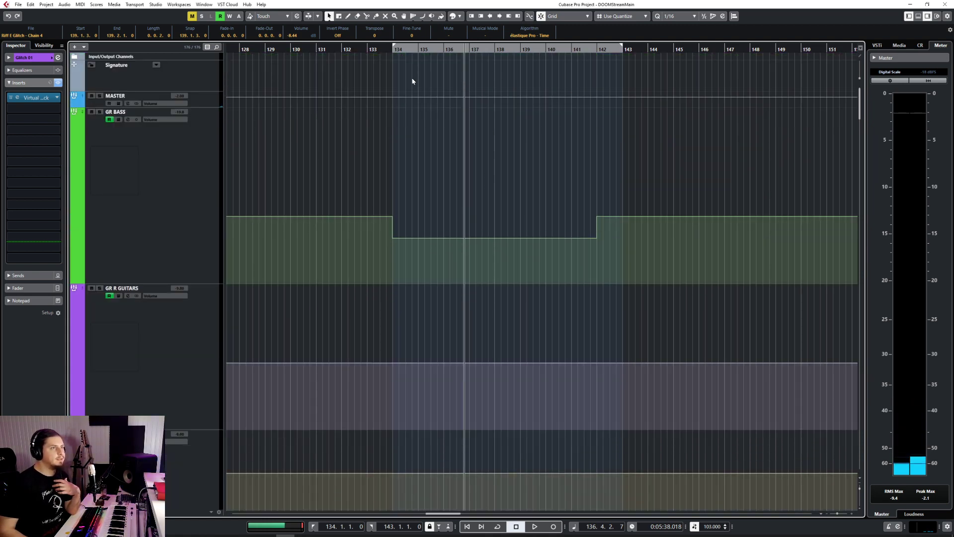
# Play the full mix from bar 133 through the end of the glitch section and stop playback
pyautogui.click(372, 52)
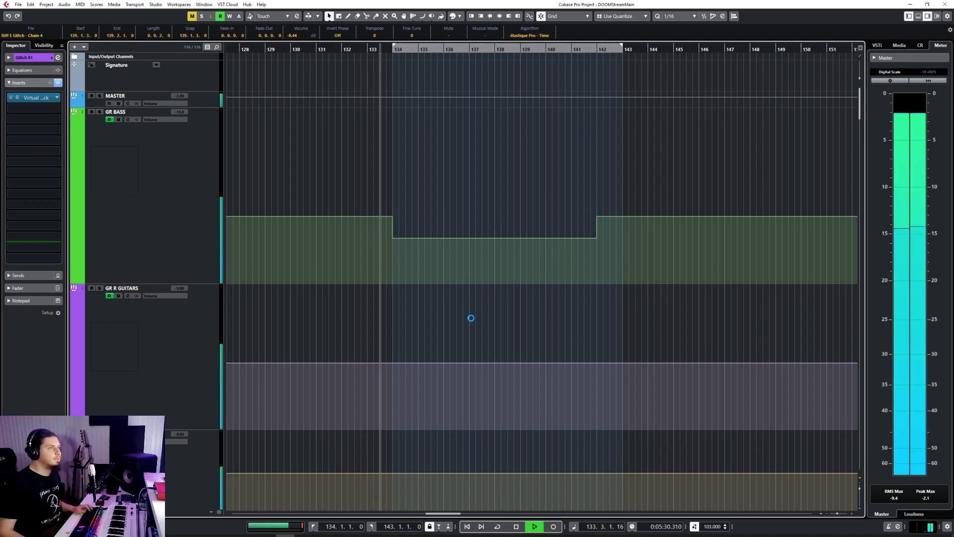
pyautogui.scroll(-10, 471, 317)
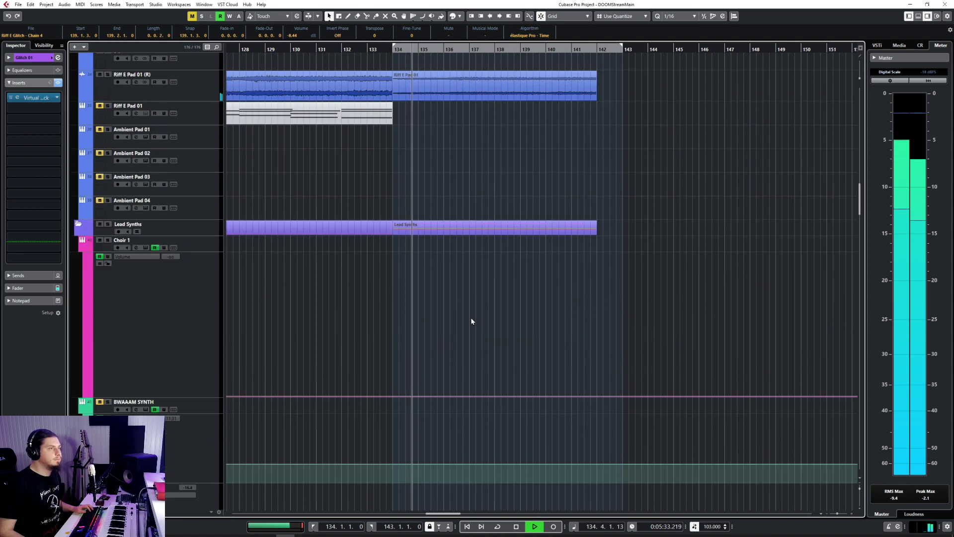
pyautogui.scroll(-6, 472, 321)
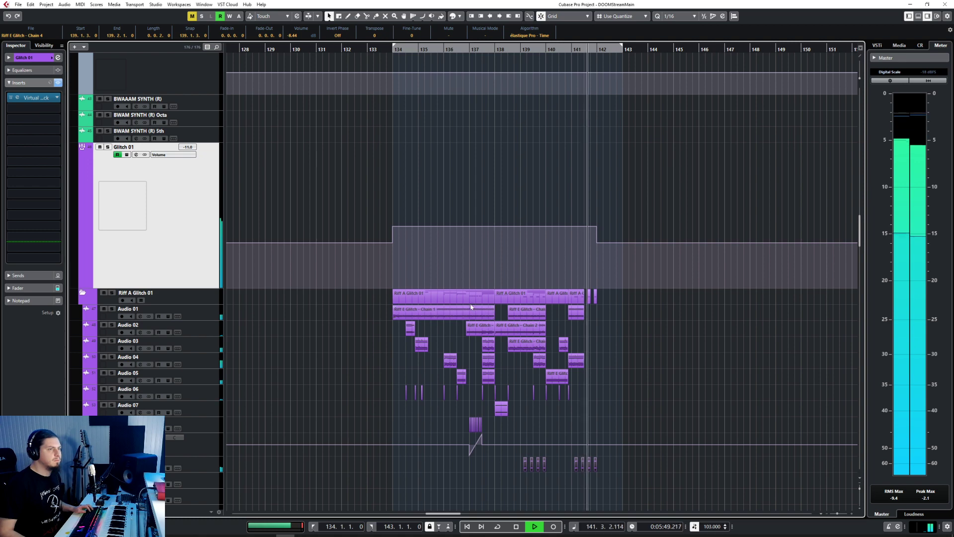
pyautogui.press('space')
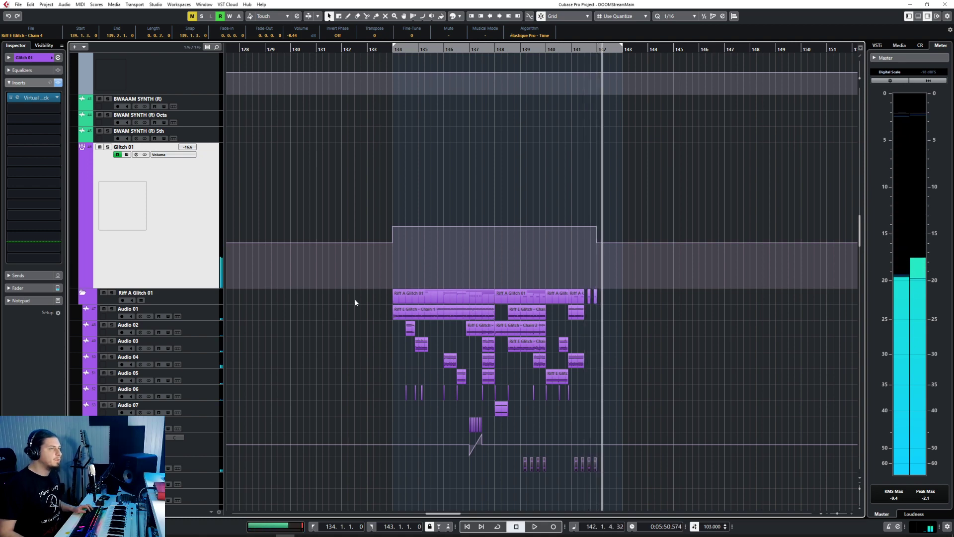
# Solo Glitch 01, play it from bar 134, and inspect its existing Virtual Mix Rack insert
pyautogui.press('s')
pyautogui.click(394, 49)
pyautogui.press('space')
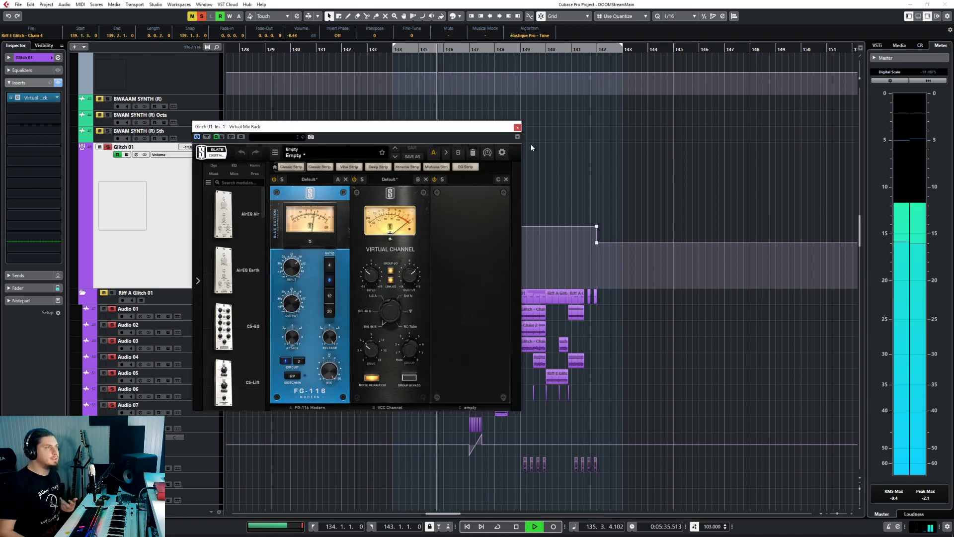
pyautogui.click(517, 128)
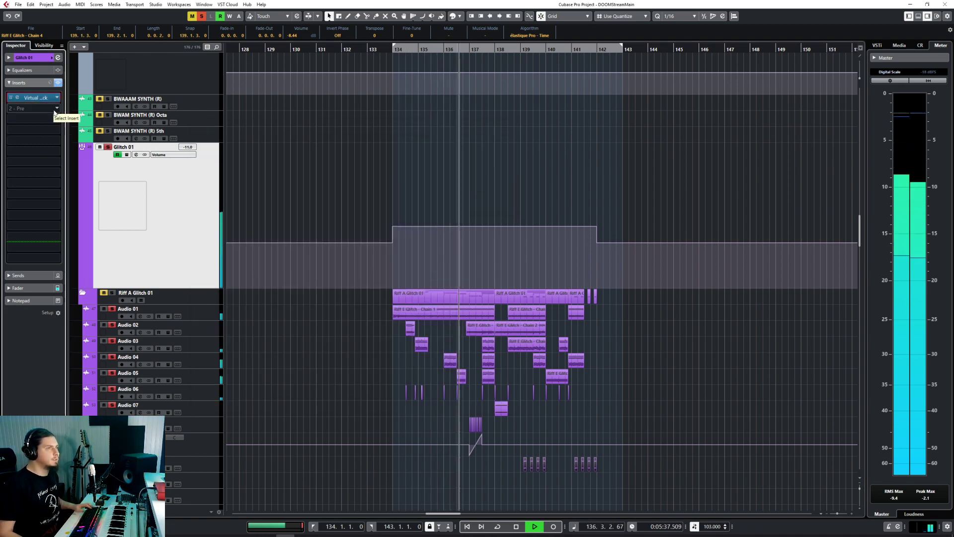
# Stop playback, add a second Virtual Mix Rack insert to Glitch 01, and clear its default modules
pyautogui.press('space')
pyautogui.click(50, 110)
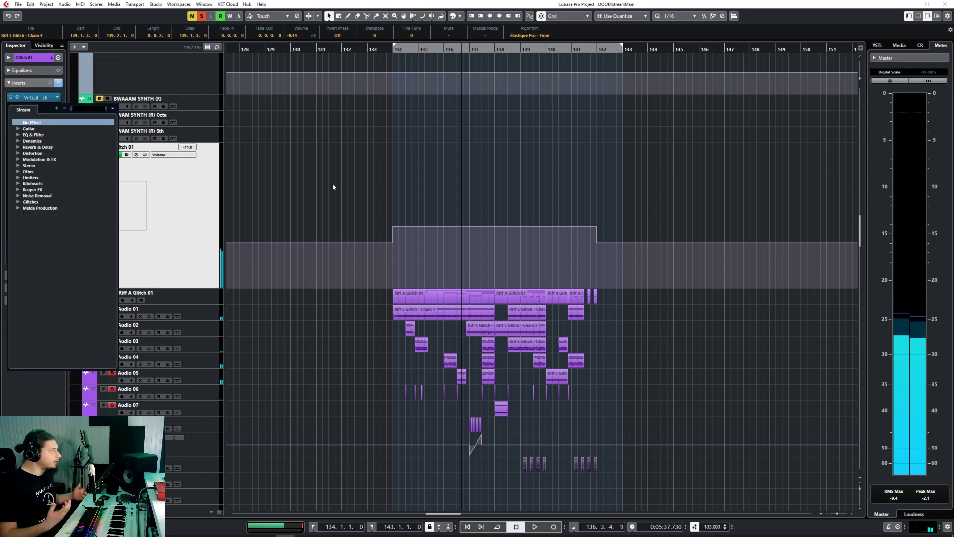
pyautogui.write('virtu')
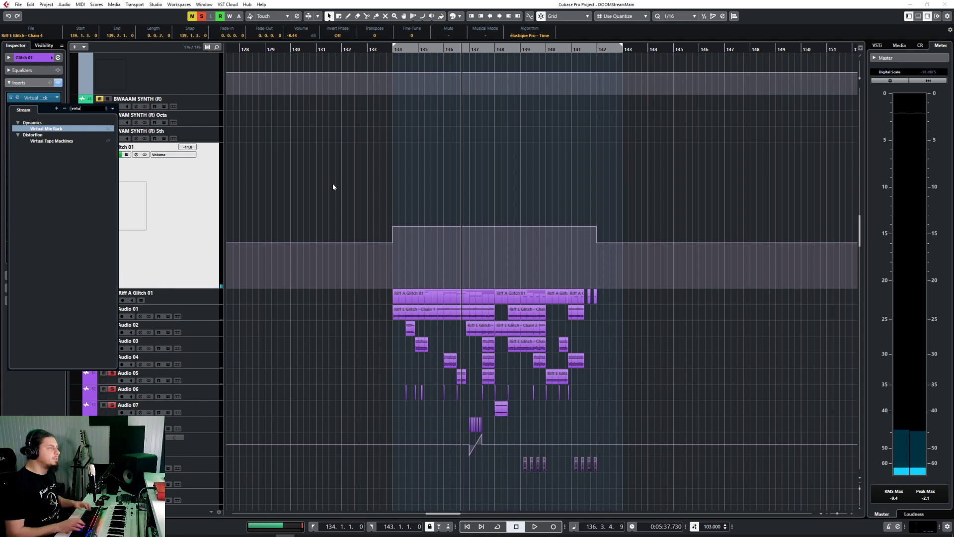
pyautogui.press('Return')
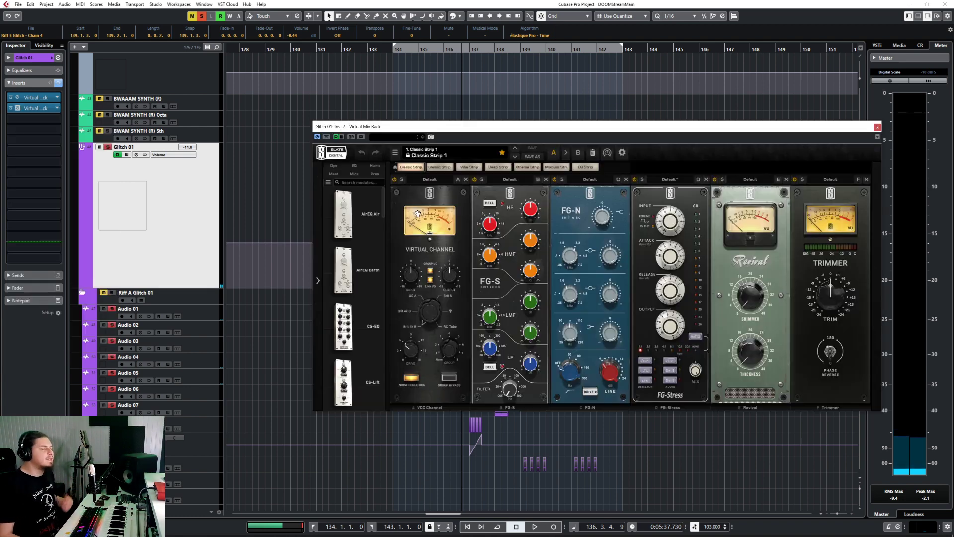
pyautogui.click(592, 153)
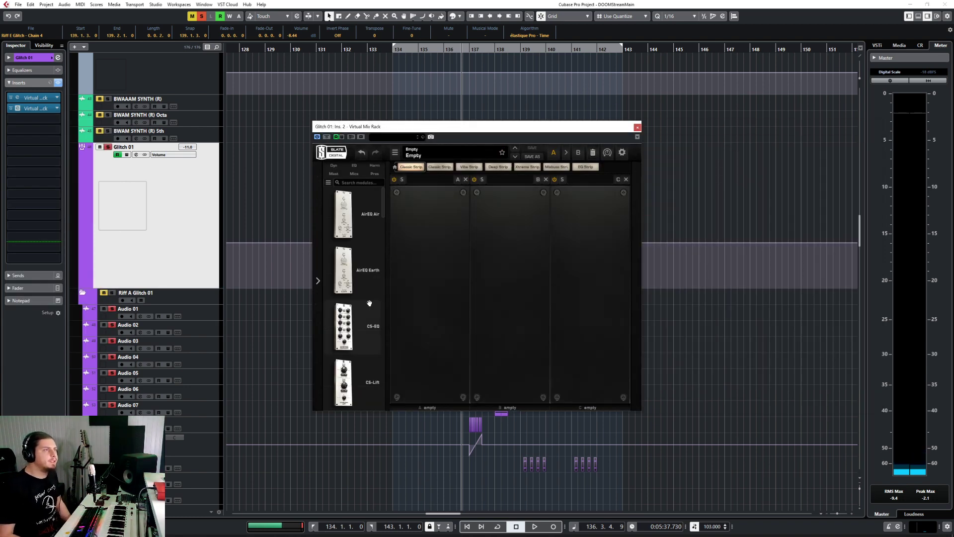
# Load the FG-N and FG-S EQ modules into the empty rack and set the FG-S HF frequency to 16.0 kHz
pyautogui.scroll(-10, 365, 303)
pyautogui.scroll(-3, 364, 308)
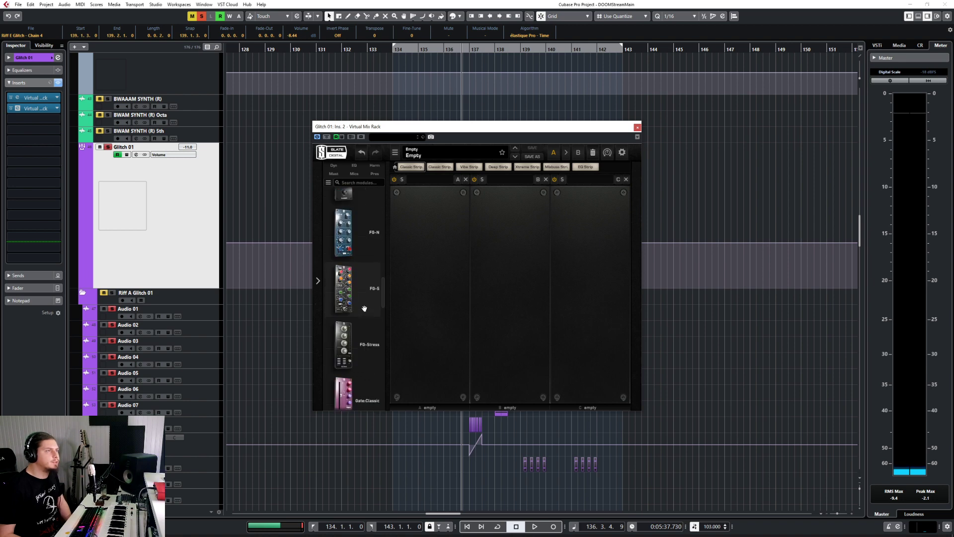
pyautogui.moveTo(359, 292); pyautogui.dragTo(439, 227)
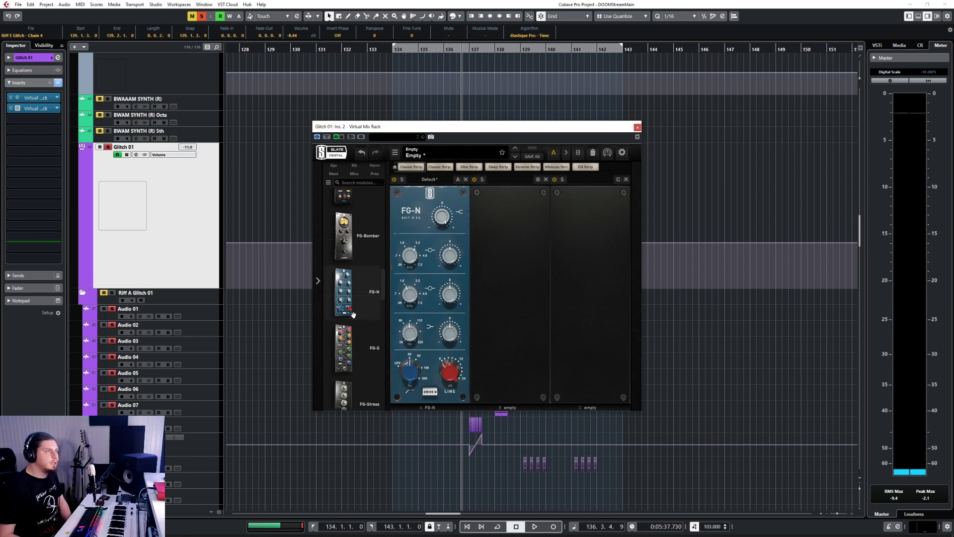
pyautogui.moveTo(508, 309); pyautogui.dragTo(506, 288)
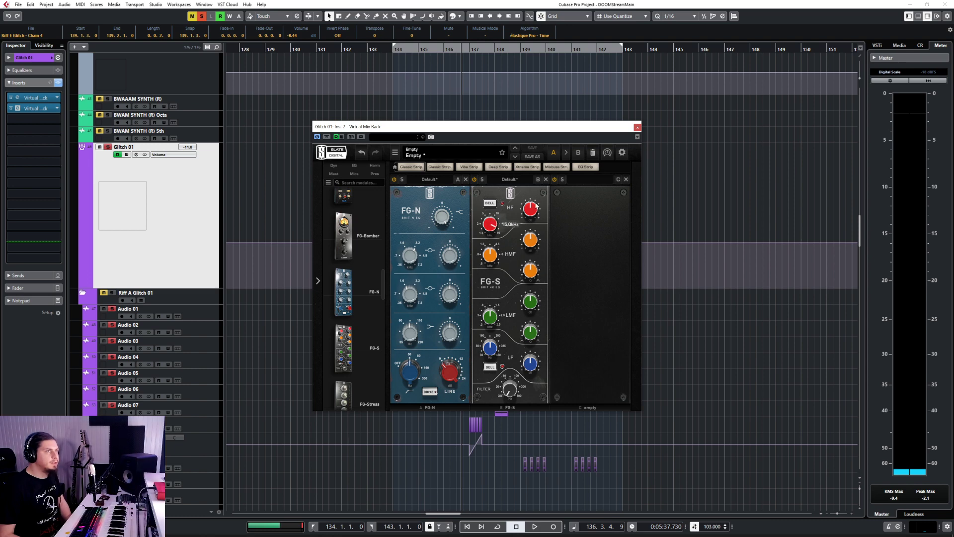
pyautogui.click(637, 128)
# Audition Glitch 01 from bar 134, switch off its second Virtual Mix Rack insert, and unsolo the track
pyautogui.click(395, 56)
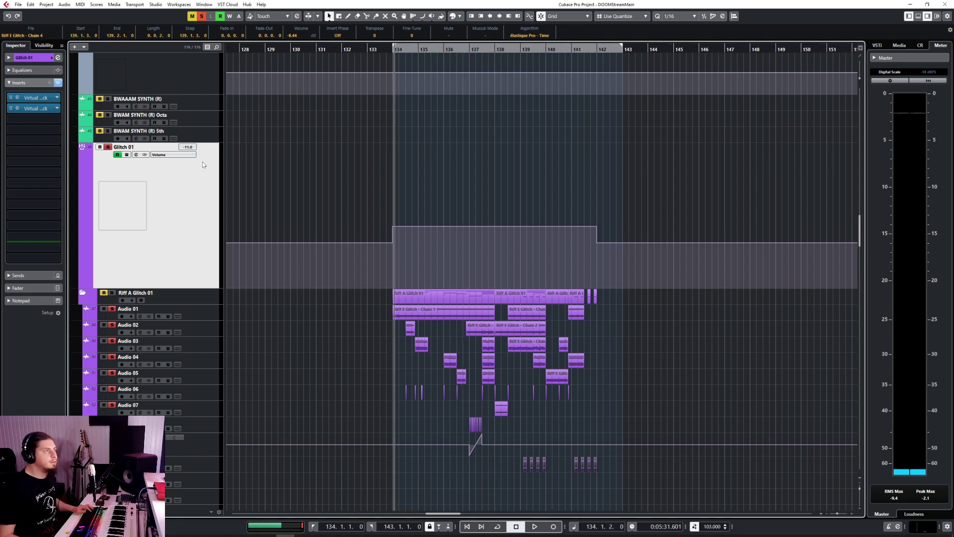
pyautogui.press('space')
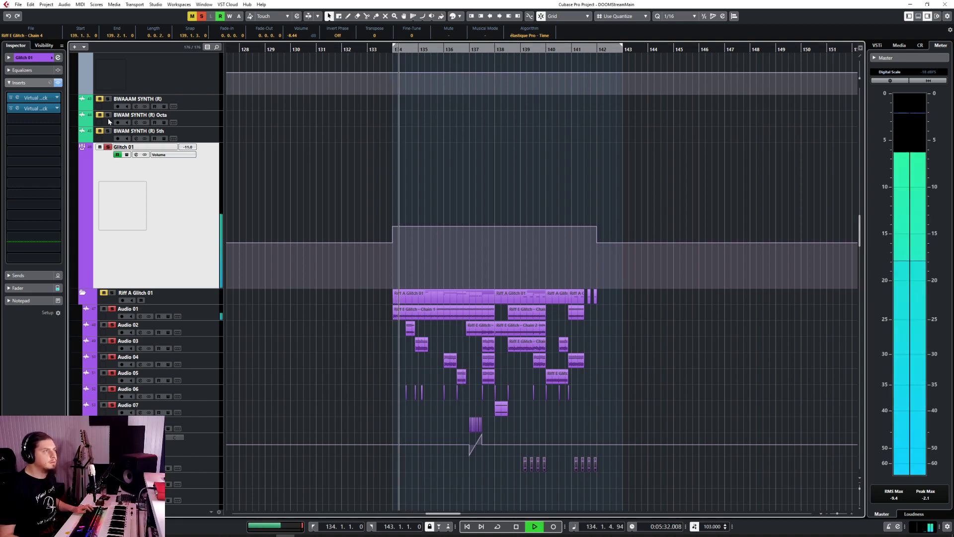
pyautogui.click(18, 108)
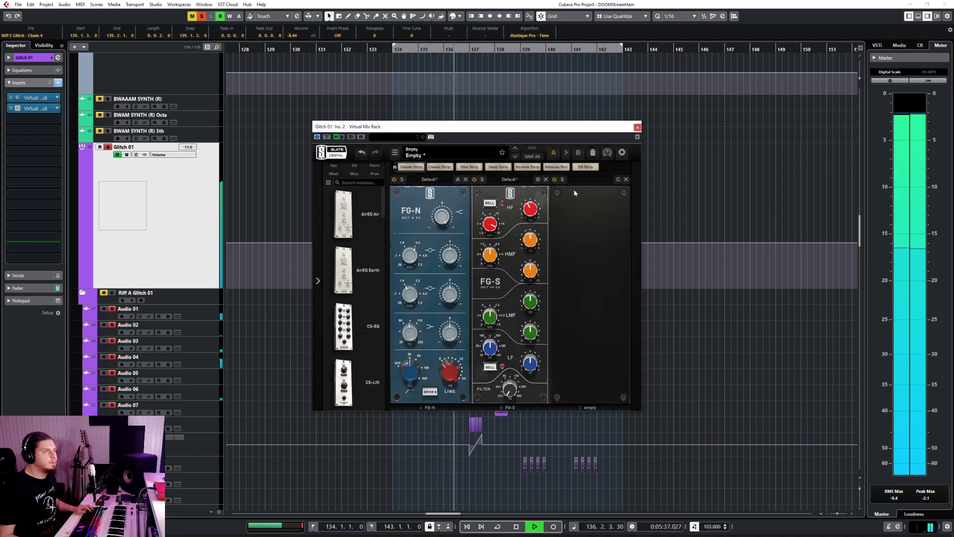
pyautogui.click(637, 127)
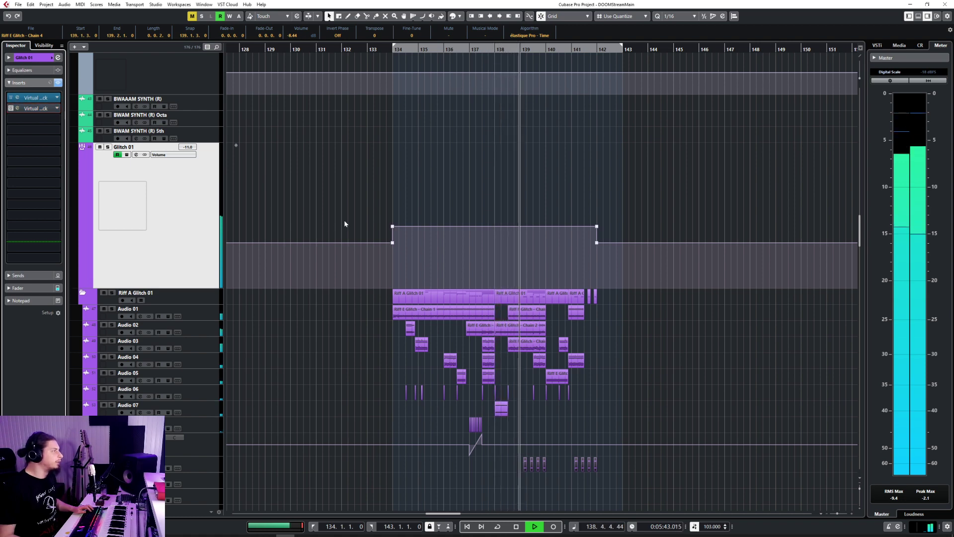
# Replay the full mix from bar 136 to check the glitches against the bass, and stop playback
pyautogui.scroll(15, 491, 222)
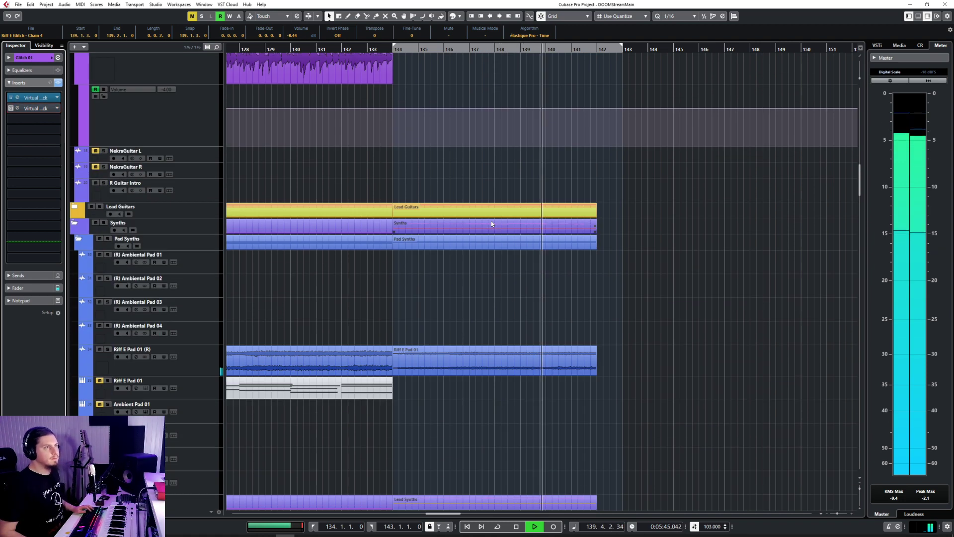
pyautogui.click(464, 49)
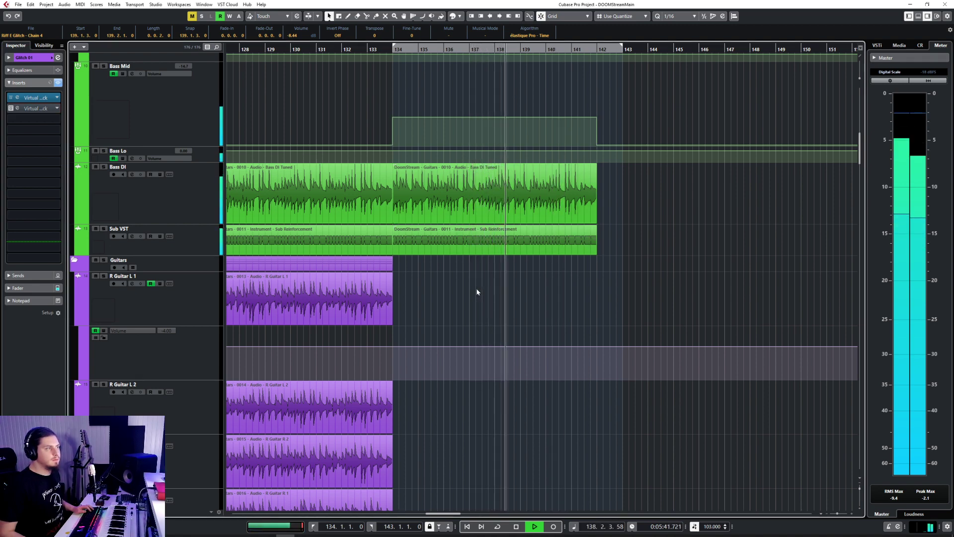
pyautogui.scroll(-15, 477, 291)
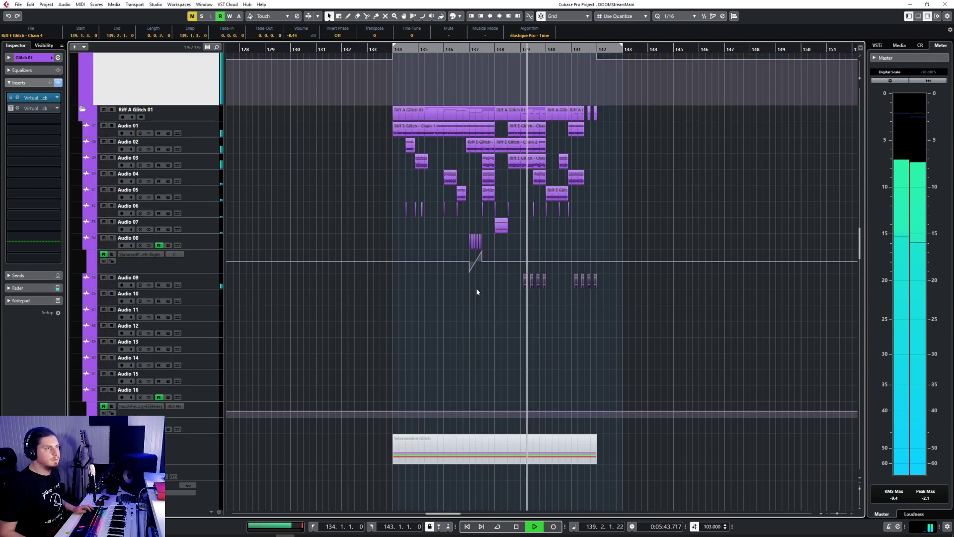
pyautogui.press('space')
# Move all Riff A Glitch 01 events with their automation from bar 134 to bar 142, and play from bar 140
pyautogui.moveTo(375, 207); pyautogui.dragTo(655, 386)
pyautogui.moveTo(401, 203); pyautogui.dragTo(606, 207)
pyautogui.click(564, 51)
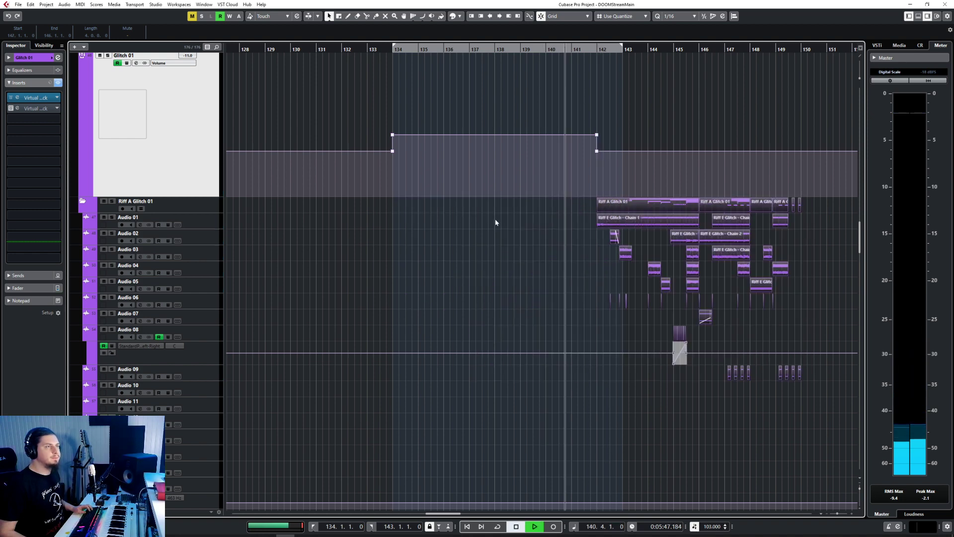
pyautogui.press('space')
# Raise the GR BASS volume automation over bars 134 to 142 slightly above its surrounding level
pyautogui.scroll(15, 495, 218)
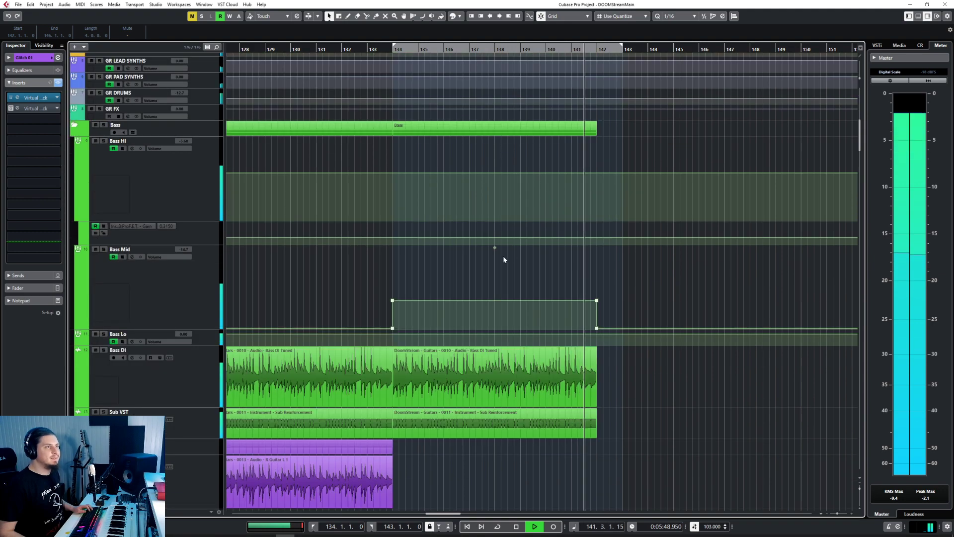
pyautogui.scroll(10, 502, 259)
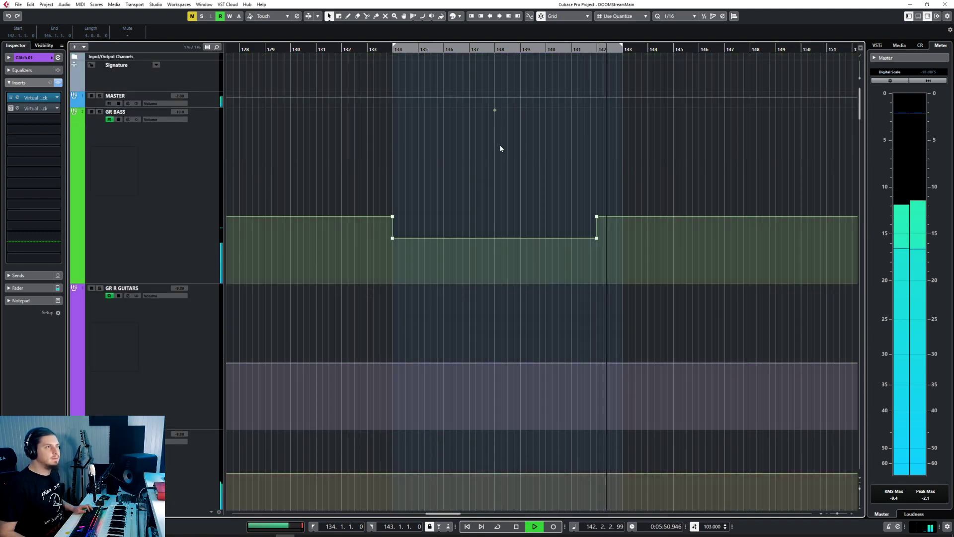
pyautogui.moveTo(495, 110); pyautogui.dragTo(505, 82)
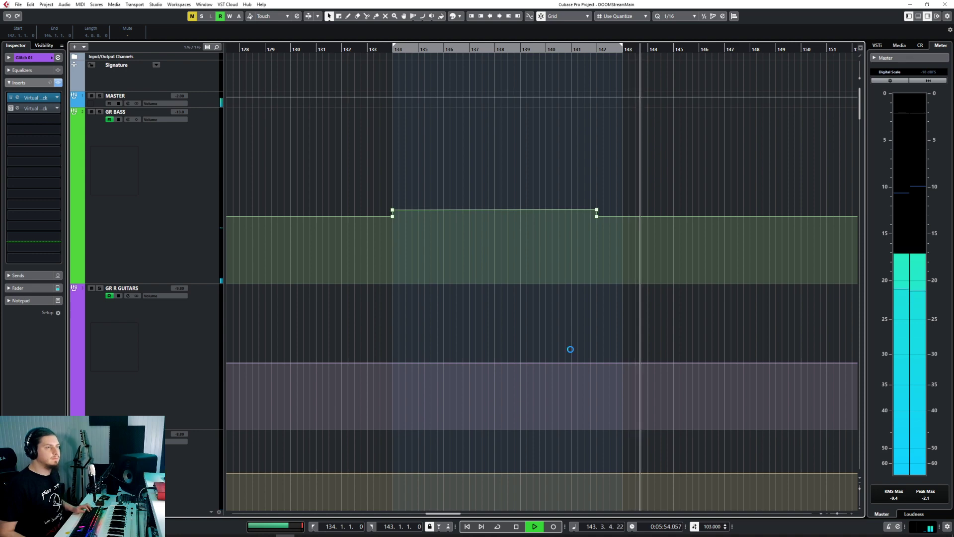
# Bring the Glitch 01 volume automation and the relocated glitch events into view during playback
pyautogui.keyDown('ctrl'); pyautogui.scroll(-4, 570, 349); pyautogui.keyUp('ctrl')
pyautogui.scroll(-10, 571, 349)
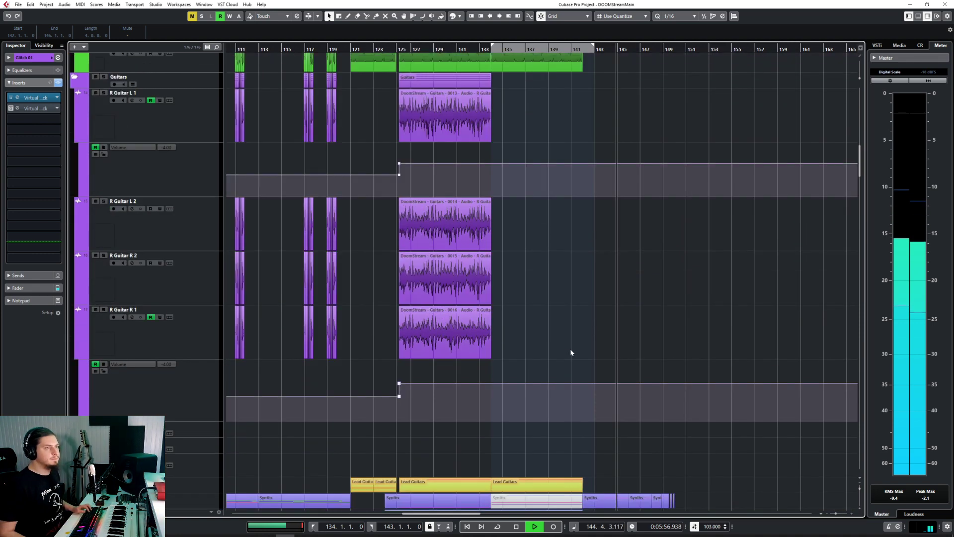
pyautogui.scroll(-15, 570, 353)
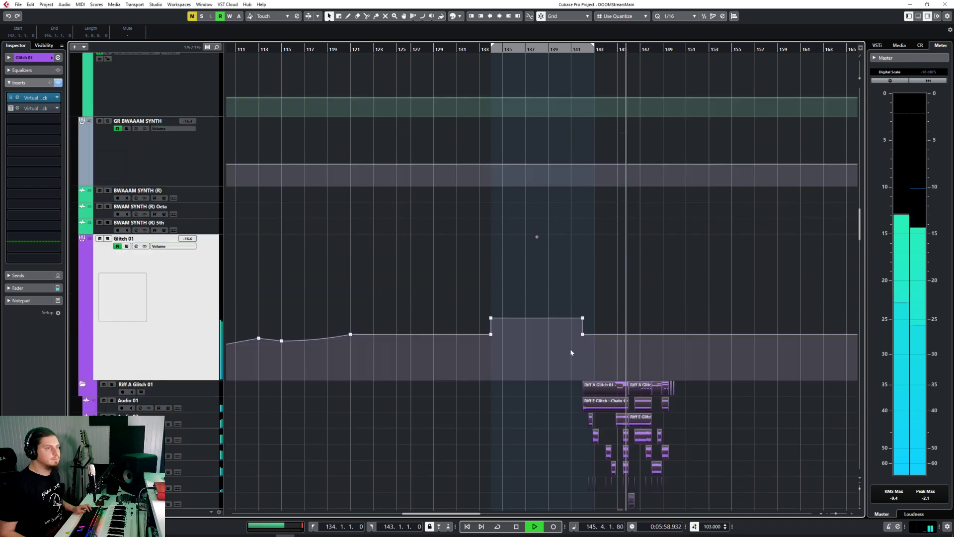
# Play through the Riff A Glitch 01 clips from bar 142 onward and check the synth tracks around that section
pyautogui.scroll(-3, 583, 369)
pyautogui.keyDown('ctrl'); pyautogui.scroll(6, 583, 368); pyautogui.keyUp('ctrl')
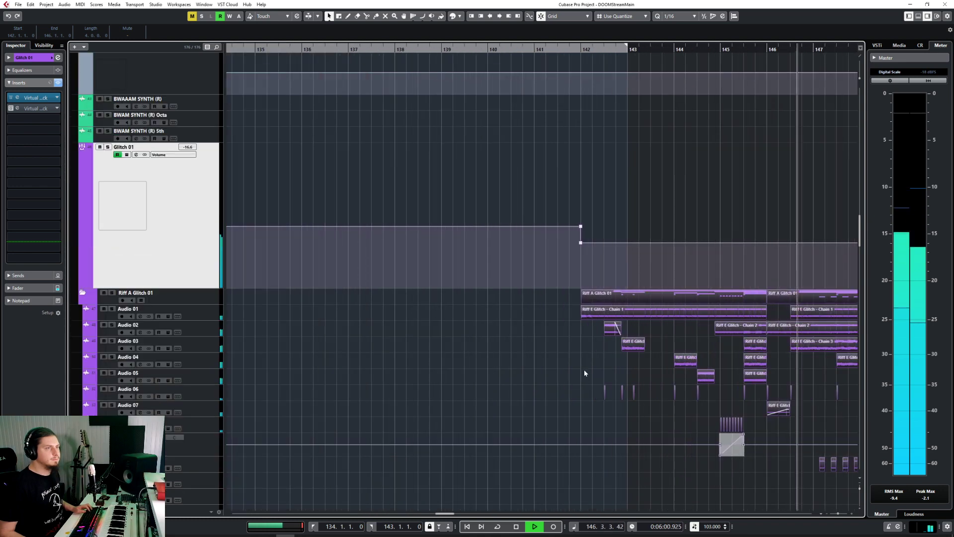
pyautogui.hscroll(3, 584, 368)
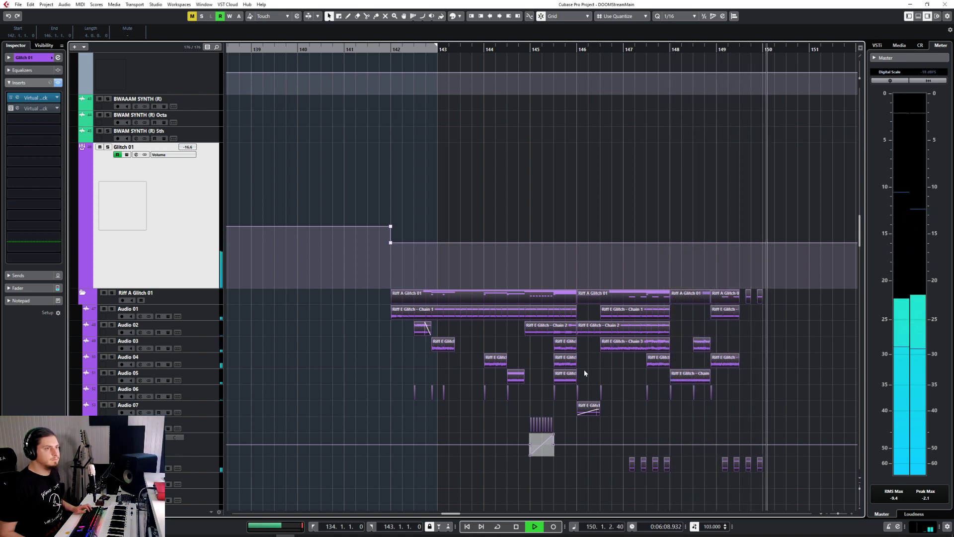
pyautogui.scroll(-3, 583, 369)
pyautogui.press('space')
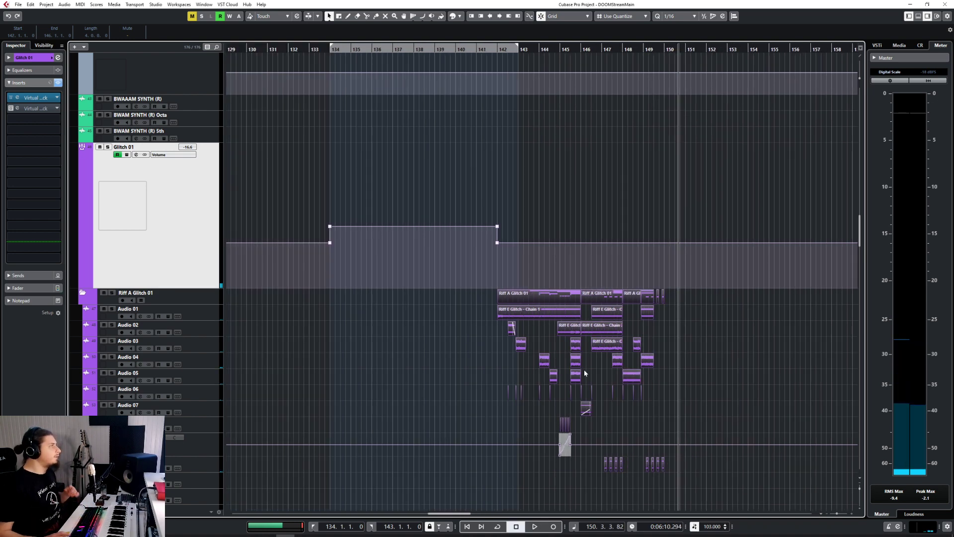
pyautogui.scroll(10, 583, 369)
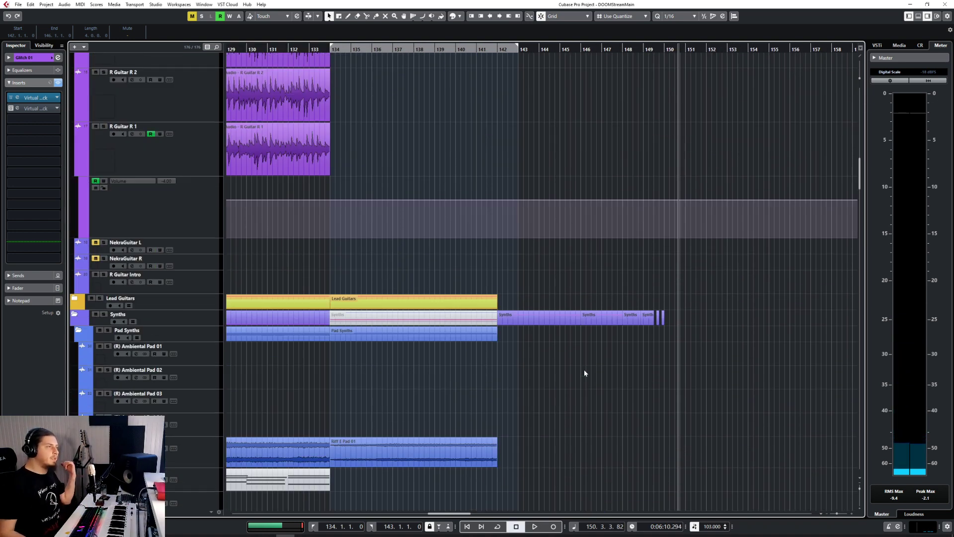
pyautogui.scroll(-6, 585, 372)
pyautogui.scroll(3, 584, 372)
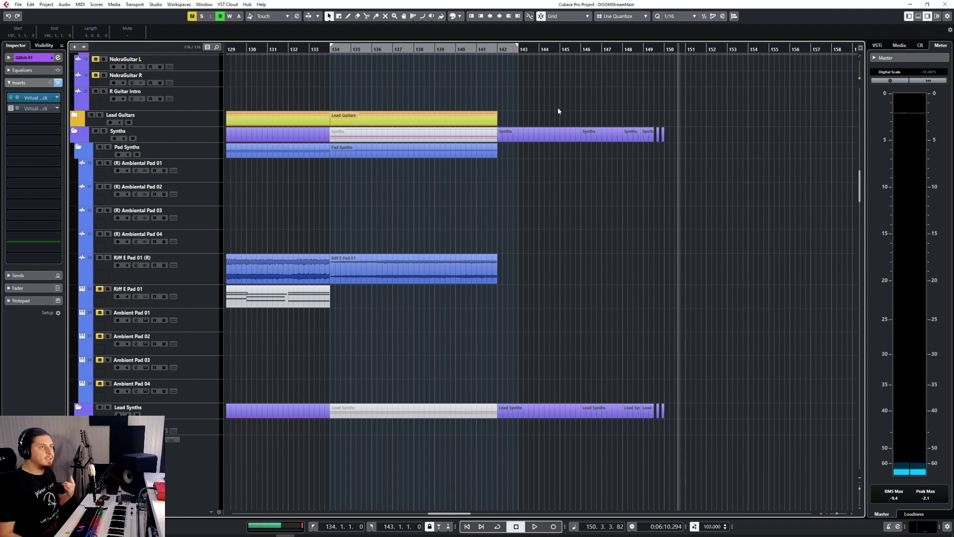
# Listen to the section from bar 134 to bar 143 while checking the bass and guitar tracks
pyautogui.click(474, 50)
pyautogui.scroll(15, 421, 189)
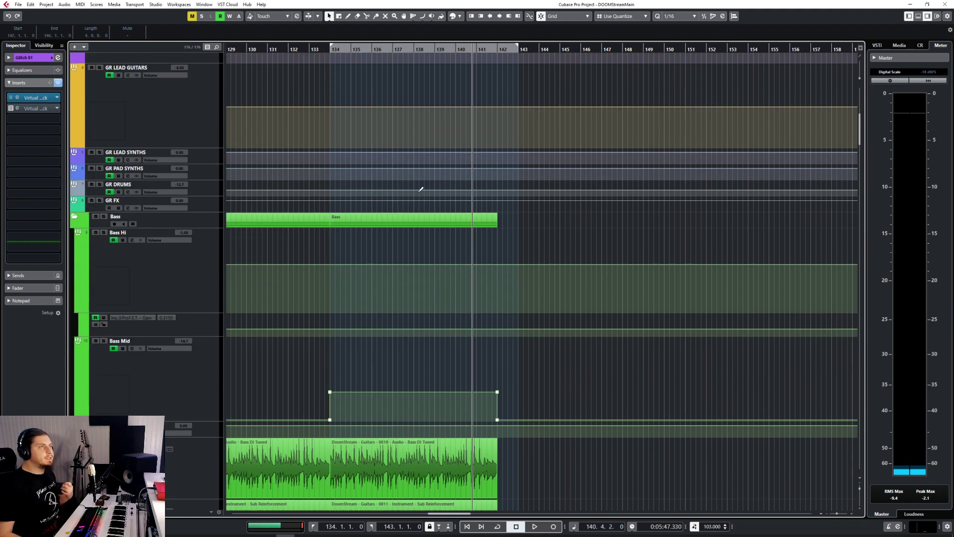
pyautogui.click(332, 50)
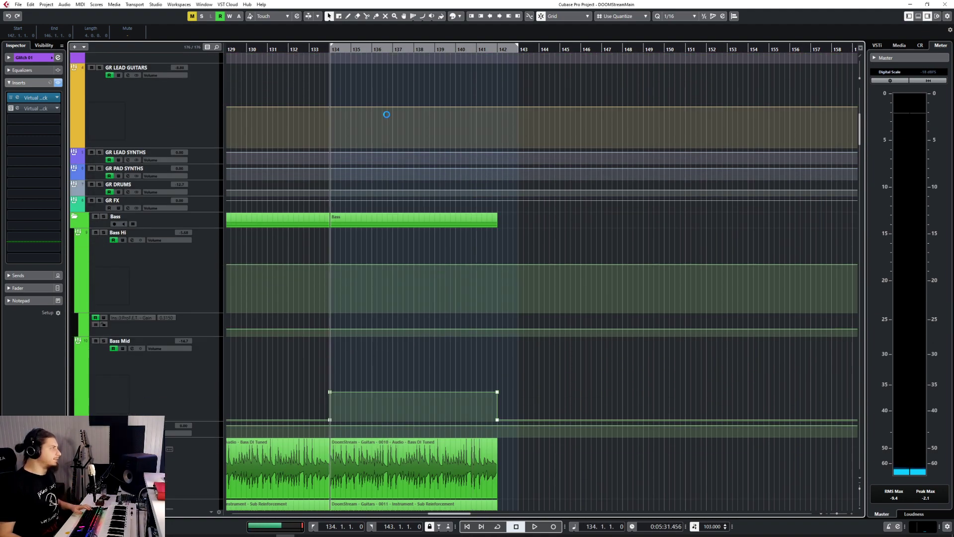
pyautogui.press('space')
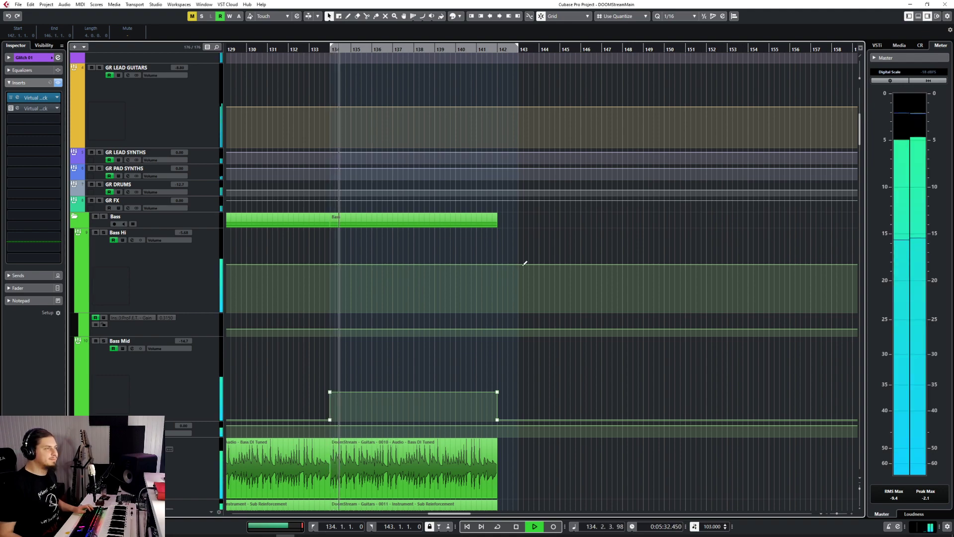
pyautogui.scroll(20, 495, 327)
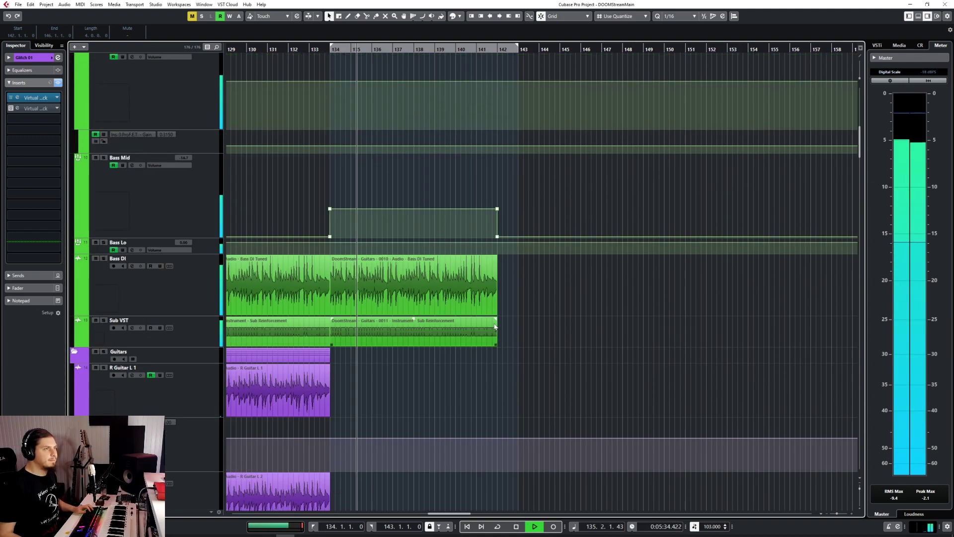
pyautogui.scroll(-15, 495, 326)
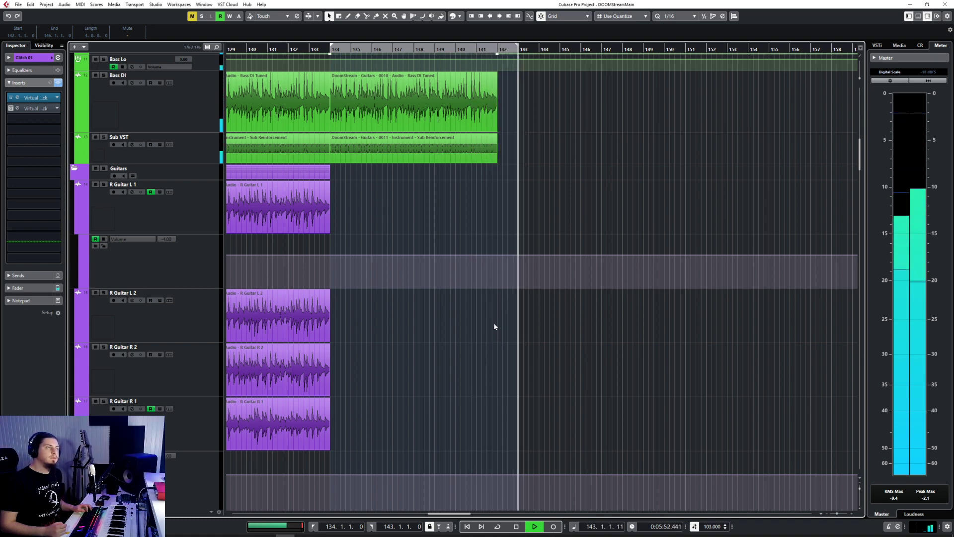
pyautogui.press('space')
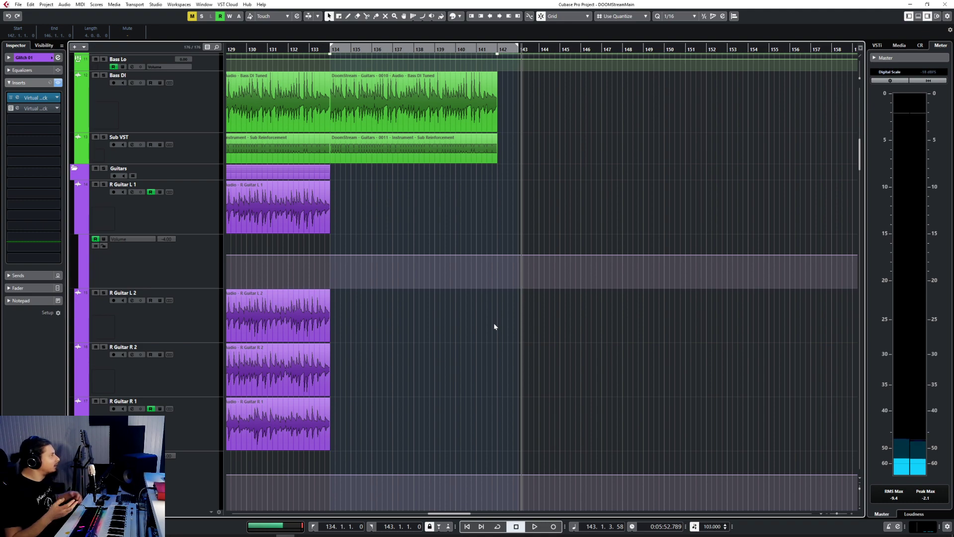
# Look through the group, synth and FX tracks for their content between bars 134 and 143
pyautogui.scroll(10, 492, 323)
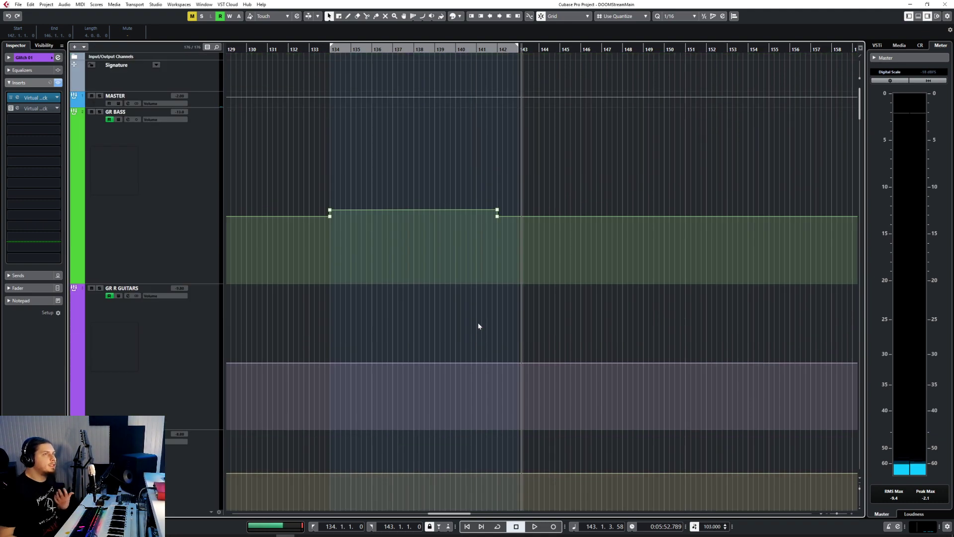
pyautogui.scroll(-12, 467, 300)
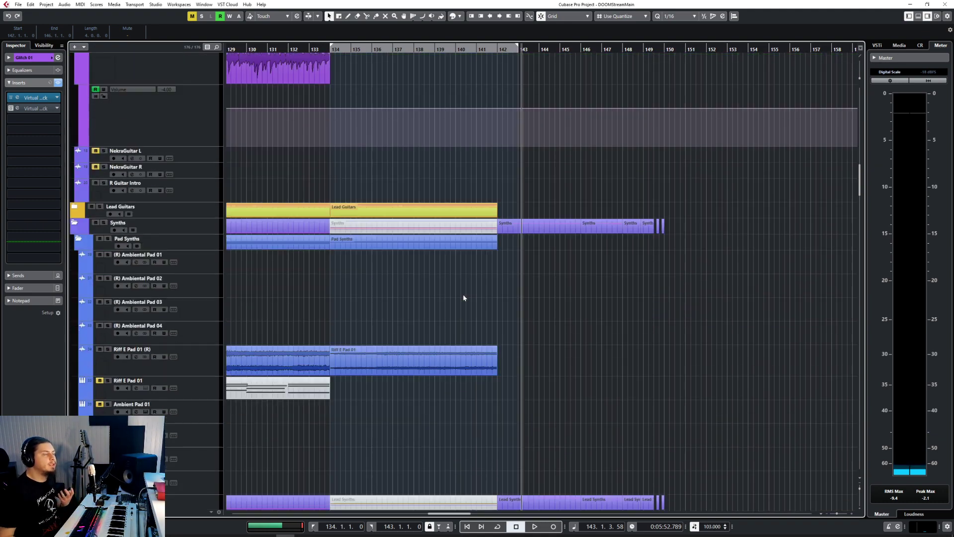
pyautogui.scroll(-15, 463, 297)
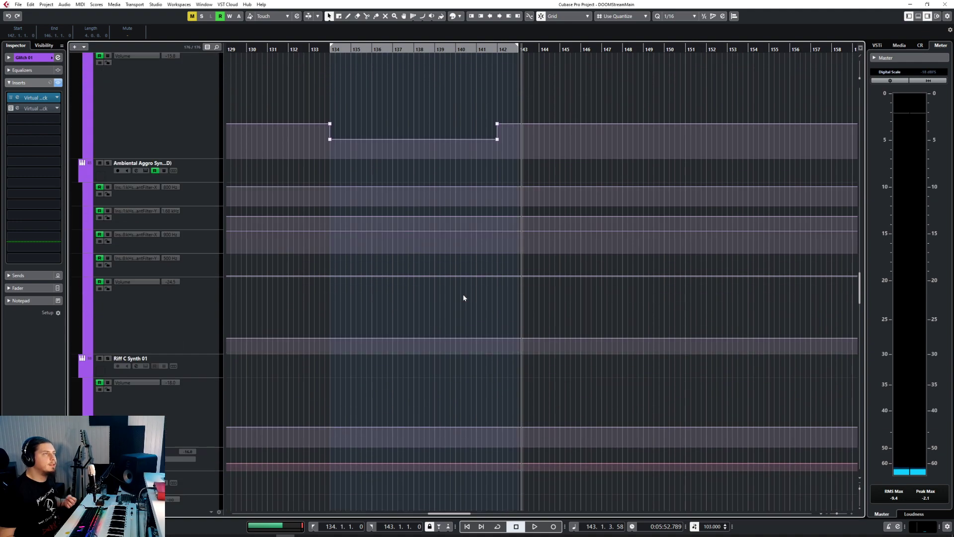
pyautogui.scroll(-6, 463, 297)
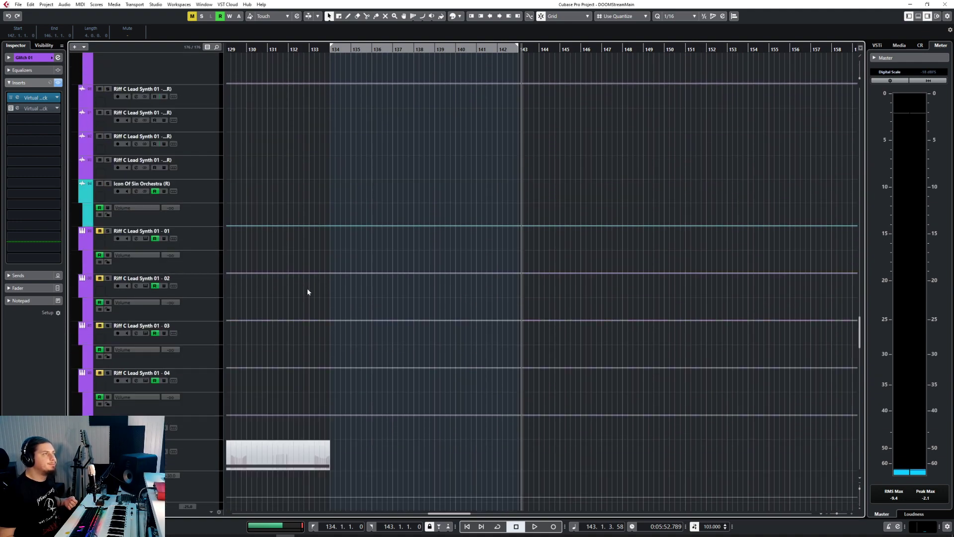
pyautogui.scroll(15, 307, 290)
pyautogui.scroll(-8, 307, 287)
pyautogui.scroll(3, 307, 285)
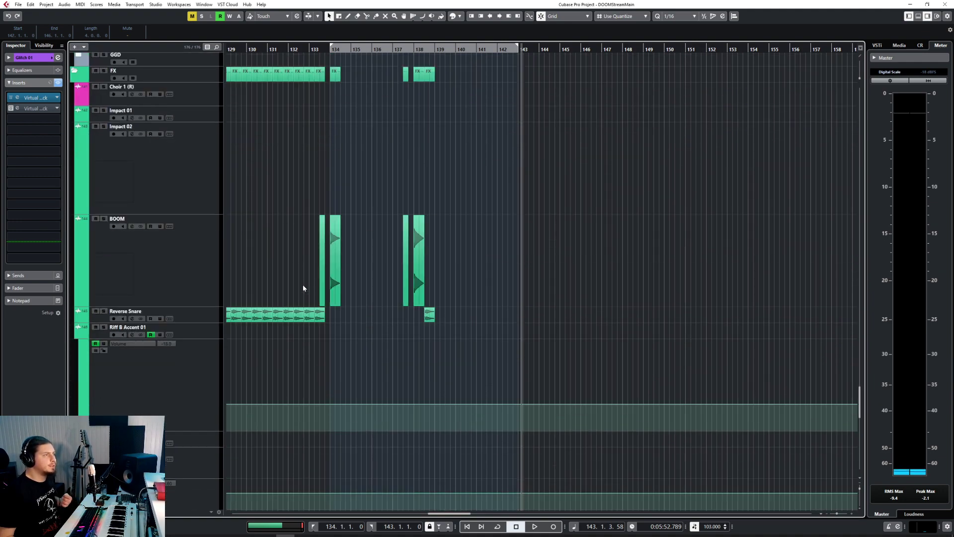
pyautogui.scroll(-6, 279, 339)
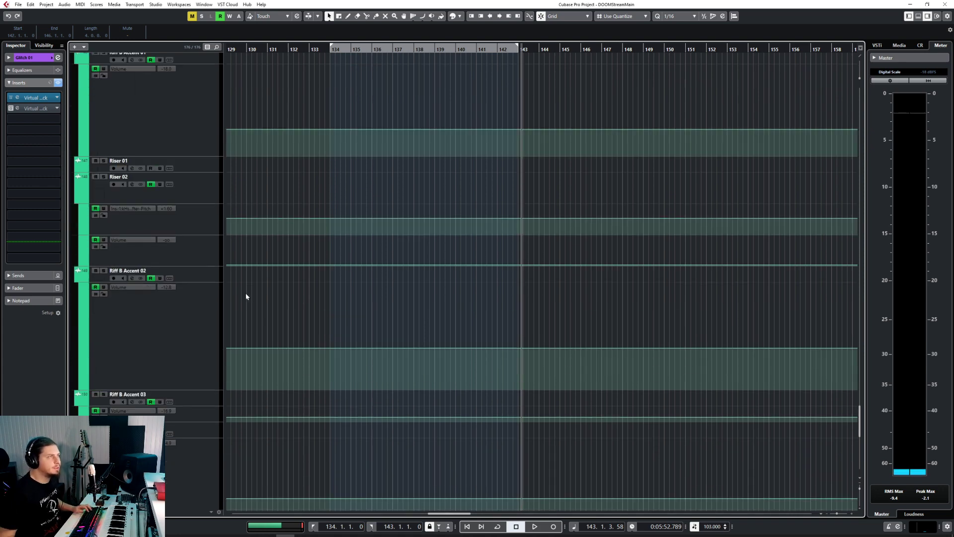
# Select the Riser 01 track with the playhead placed at bar 134, and set the quantize grid to 1/1
pyautogui.click(209, 165)
pyautogui.click(335, 49)
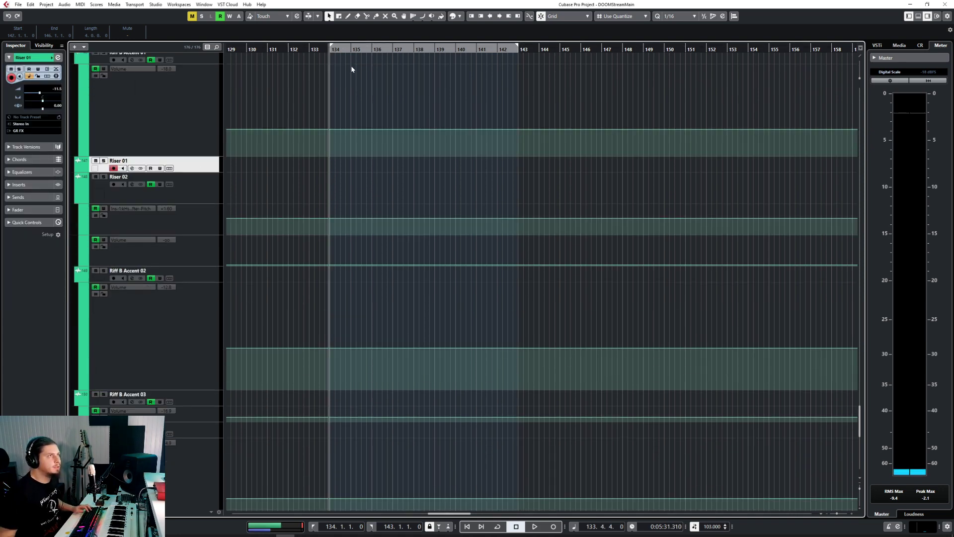
pyautogui.click(670, 16)
pyautogui.click(680, 26)
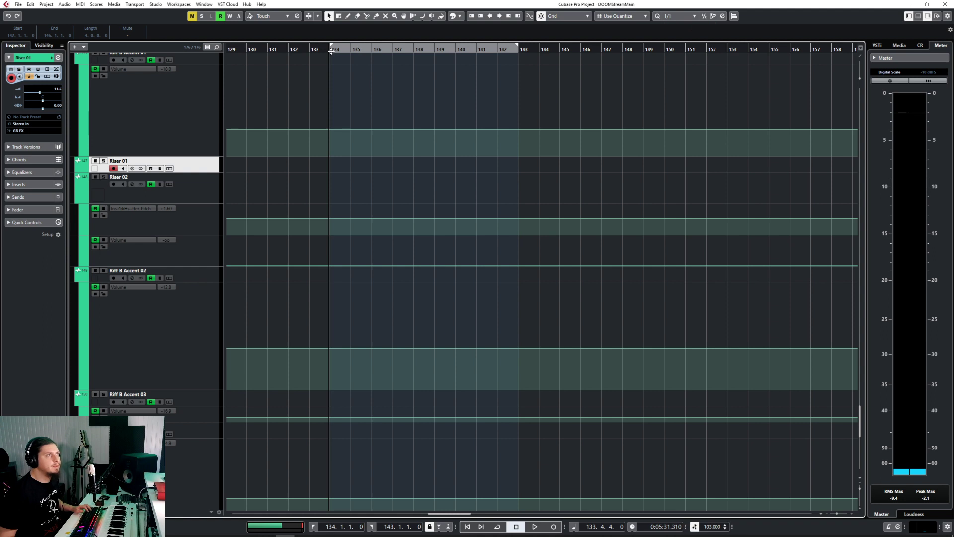
# Import the C1 audio file onto the Riser 01 track at bar 134
pyautogui.click(17, 4)
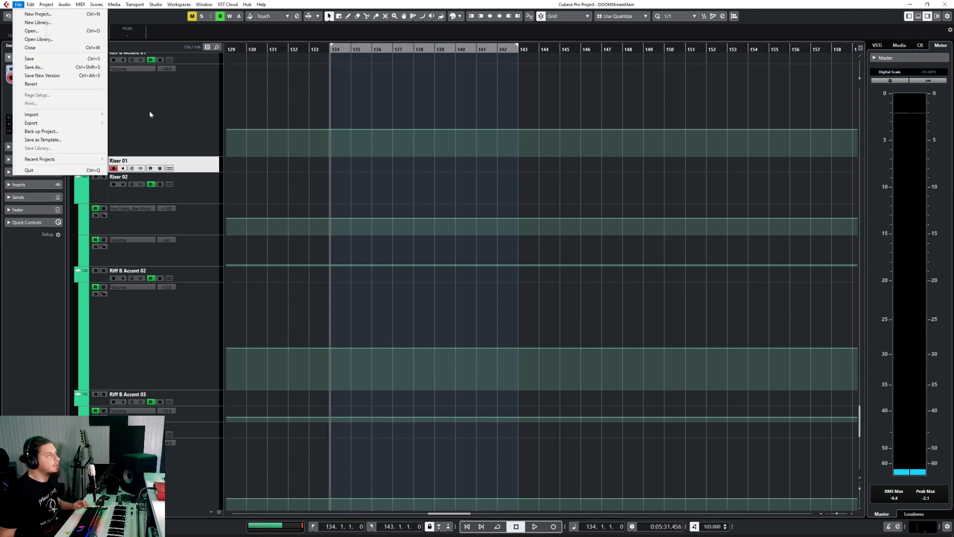
pyautogui.moveTo(40, 116)
pyautogui.click(155, 118)
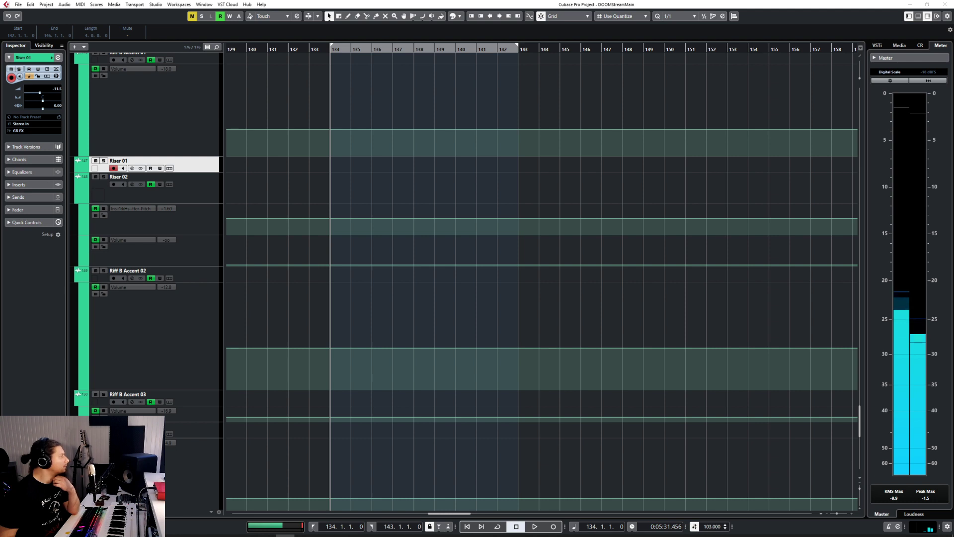
pyautogui.moveTo(953, 135); pyautogui.dragTo(444, 134)
pyautogui.click(502, 308)
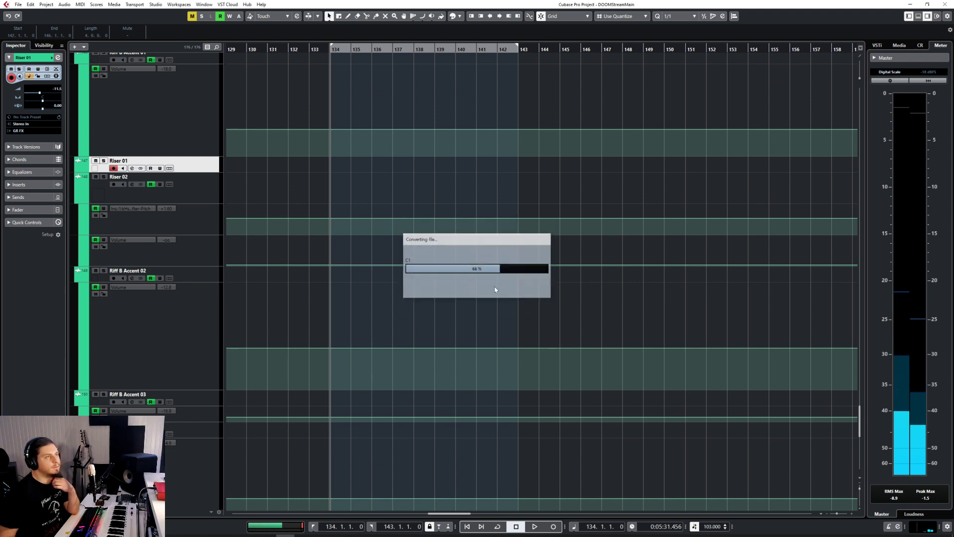
# Play the C1 clip on the Riser 01 track in the mix from bar 134 to about bar 138
pyautogui.scroll(3, 399, 161)
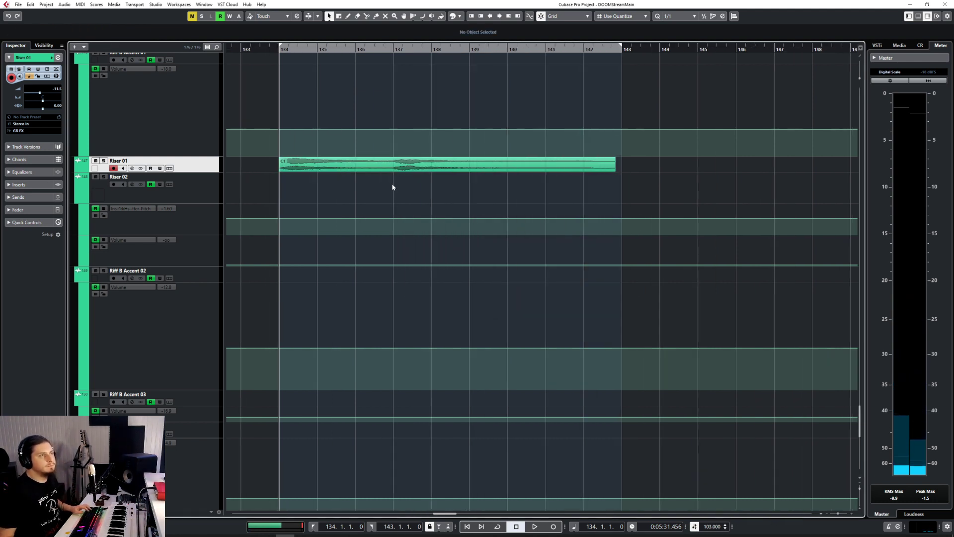
pyautogui.press('space')
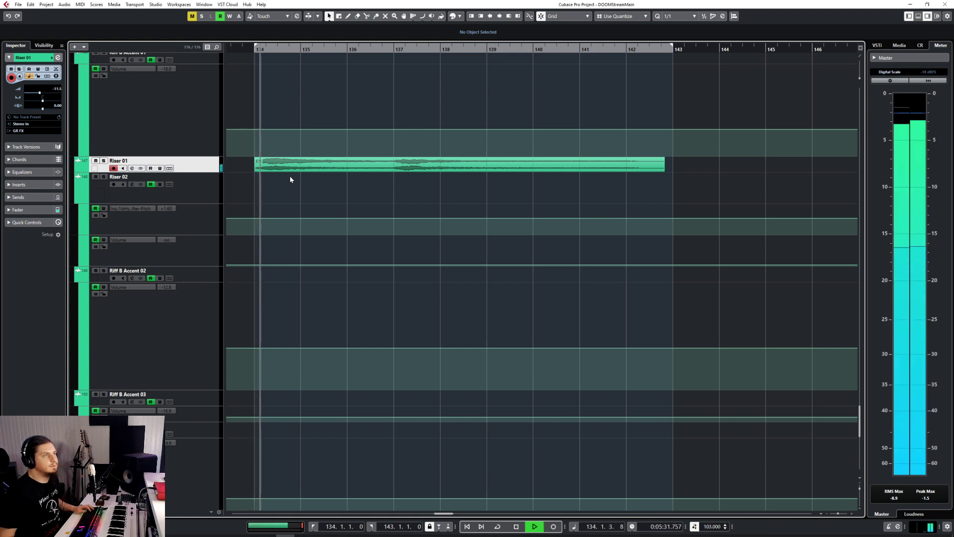
pyautogui.click(355, 168)
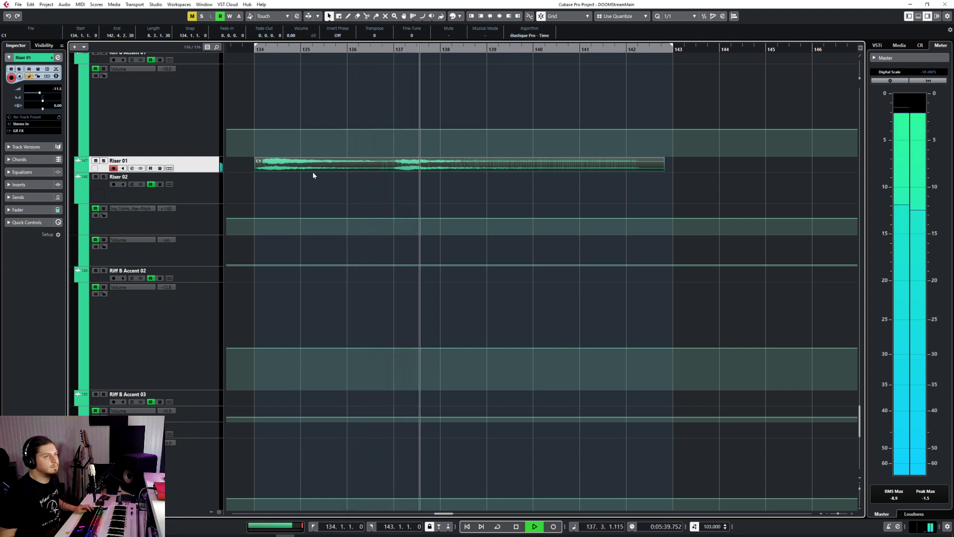
pyautogui.press('space')
# Split the C1 clip on Riser 01 at bar 138 and delete the part after the cut
pyautogui.rightClick(417, 178)
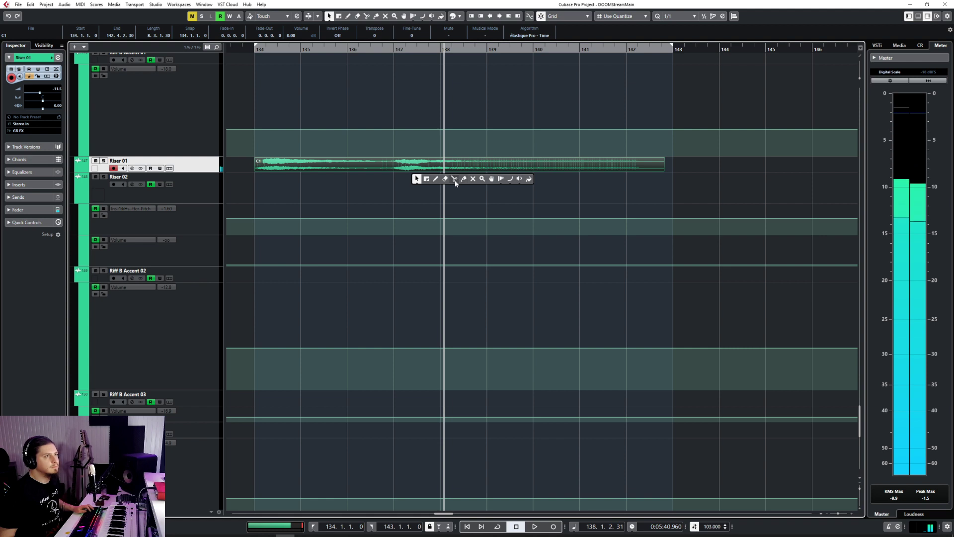
pyautogui.click(455, 179)
pyautogui.click(447, 168)
pyautogui.press('Delete')
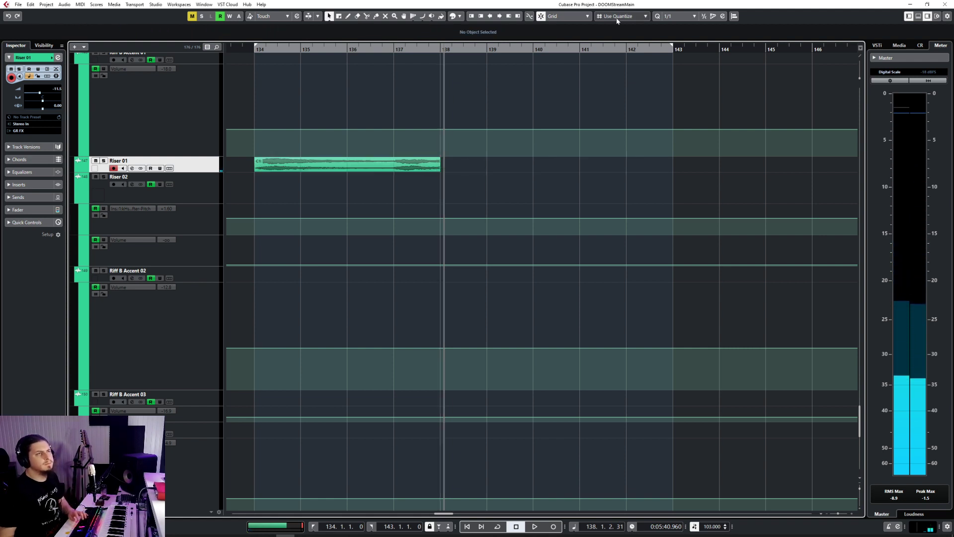
# Split the C1 clip on Riser 01 near bar 135 and shift both pieces slightly earlier so they stay adjacent
pyautogui.scroll(2, 258, 192)
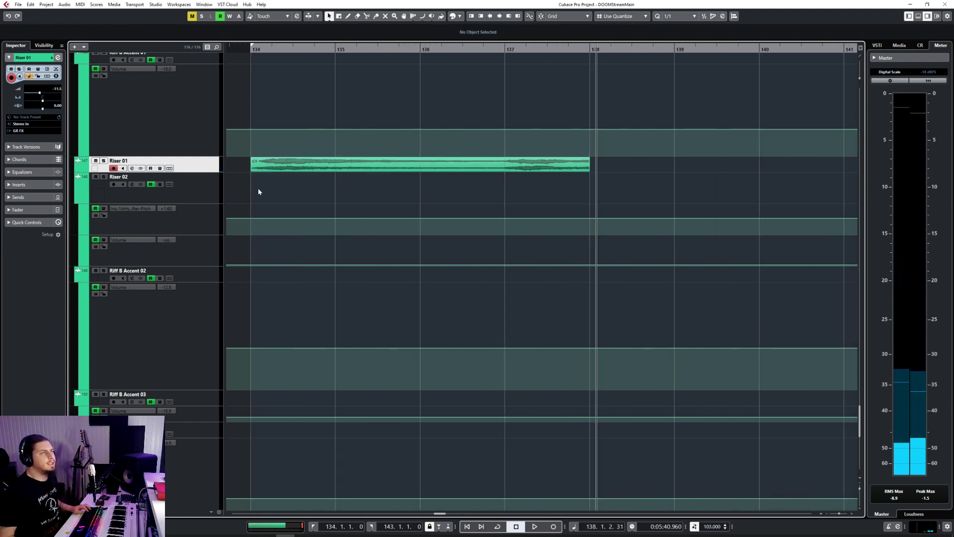
pyautogui.hscroll(-2, 382, 181)
pyautogui.rightClick(382, 179)
pyautogui.click(421, 180)
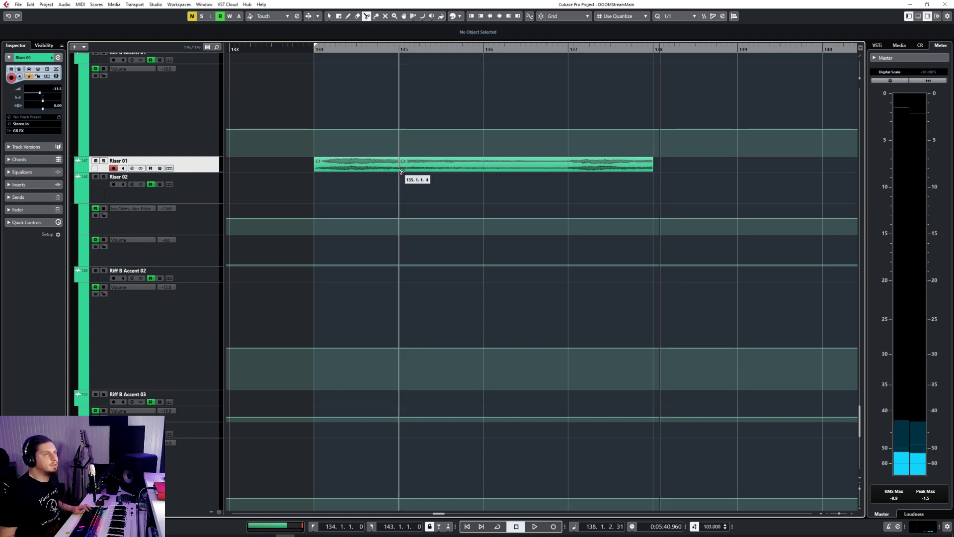
pyautogui.click(402, 169)
pyautogui.press('1')
pyautogui.moveTo(371, 168); pyautogui.dragTo(364, 169)
pyautogui.click(400, 169)
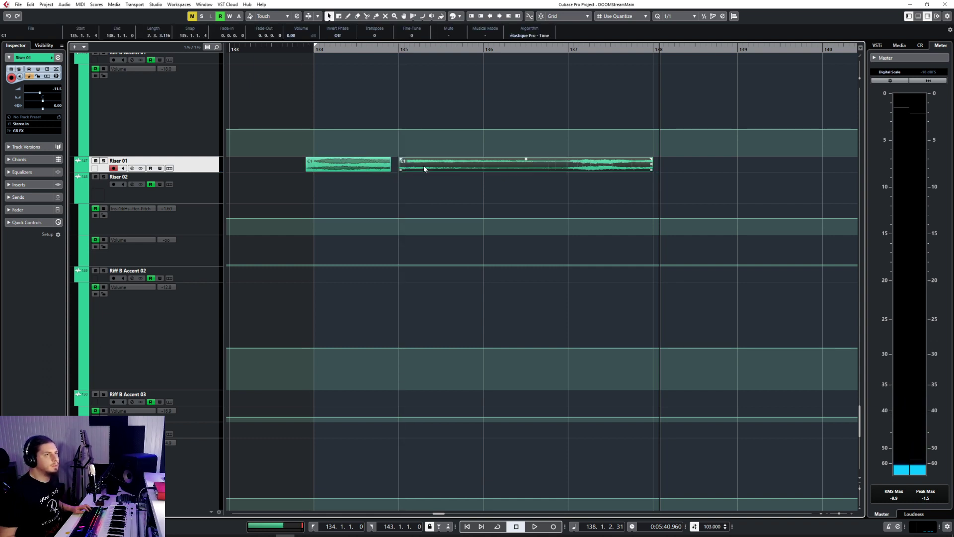
pyautogui.moveTo(424, 168); pyautogui.dragTo(416, 166)
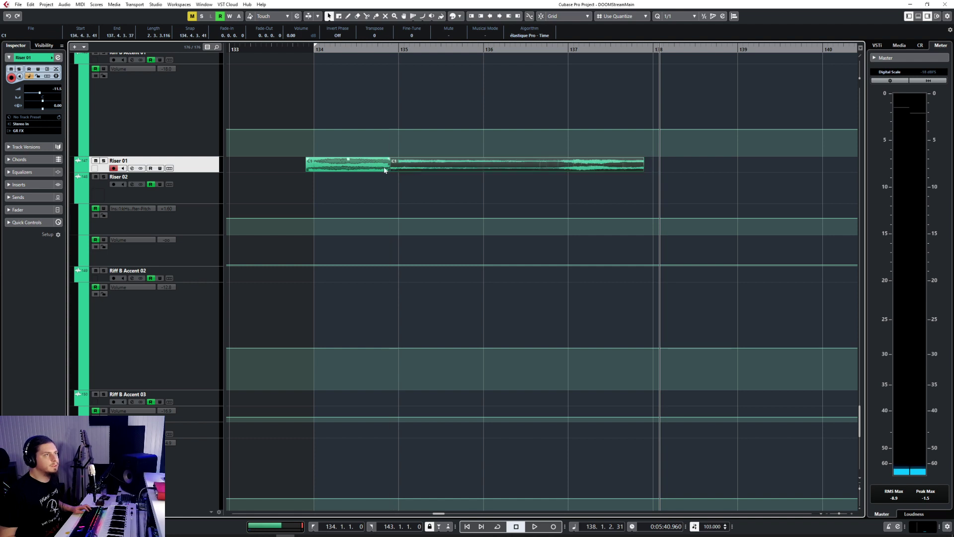
# Delete the second C1 piece and resize the first one to span exactly from bar 134 to bar 138
pyautogui.click(397, 168)
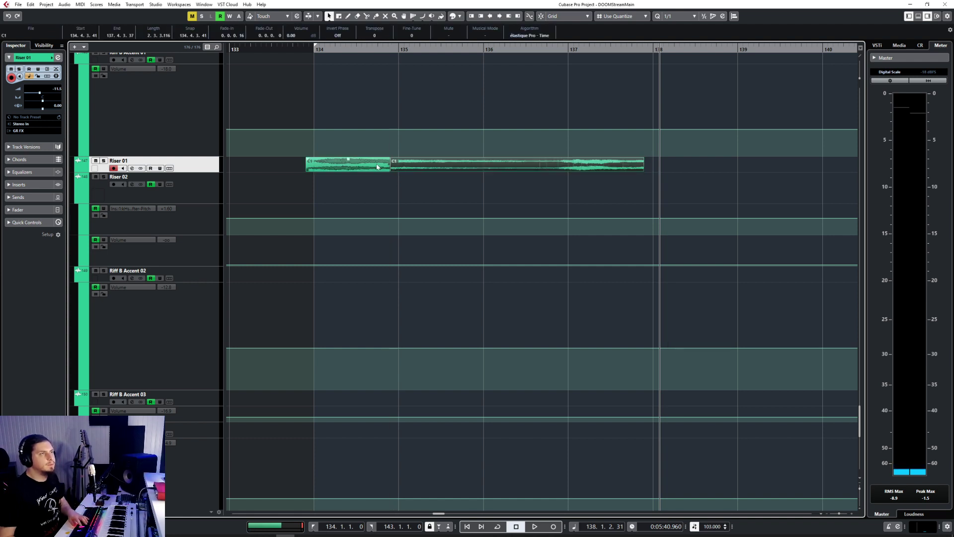
pyautogui.press('Delete')
pyautogui.moveTo(402, 170); pyautogui.dragTo(649, 181)
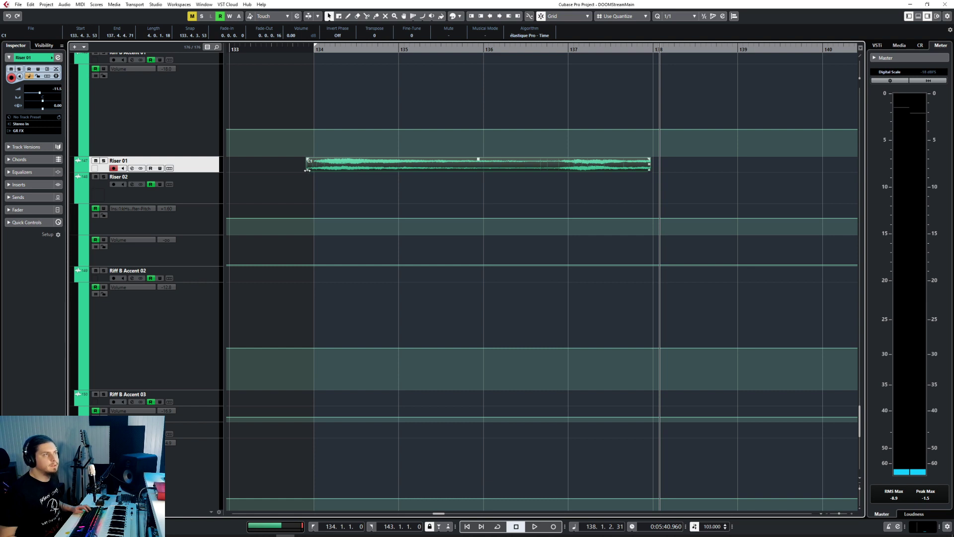
pyautogui.moveTo(649, 170); pyautogui.dragTo(653, 172)
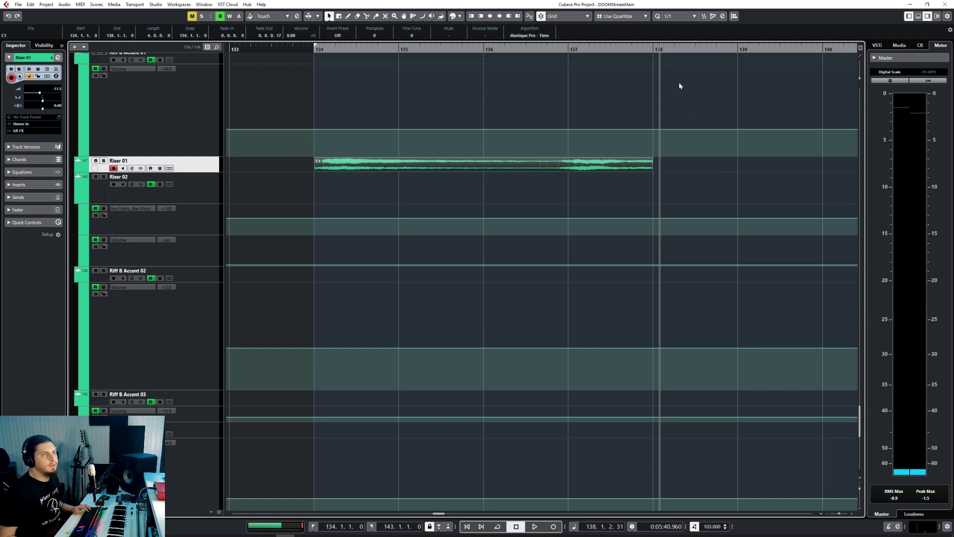
# Place the playhead at bar 138 and duplicate the four-bar C1 clip directly after itself on Riser 01
pyautogui.click(653, 50)
pyautogui.hotkey('ctrl', 'd')
pyautogui.scroll(-3, 440, 199)
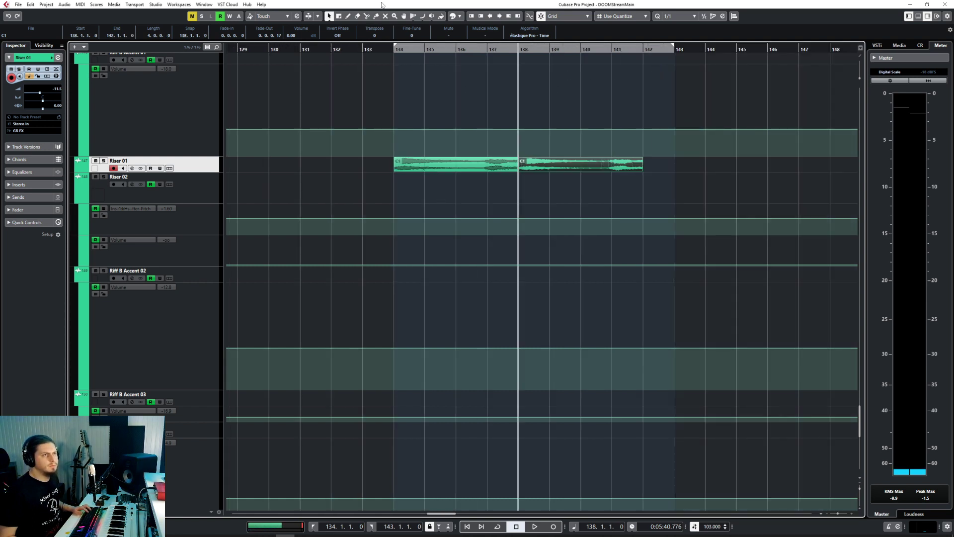
# Add the GTune tuner as an insert on the Riser 01 channel and check the clips' pitch from bar 134
pyautogui.click(384, 47)
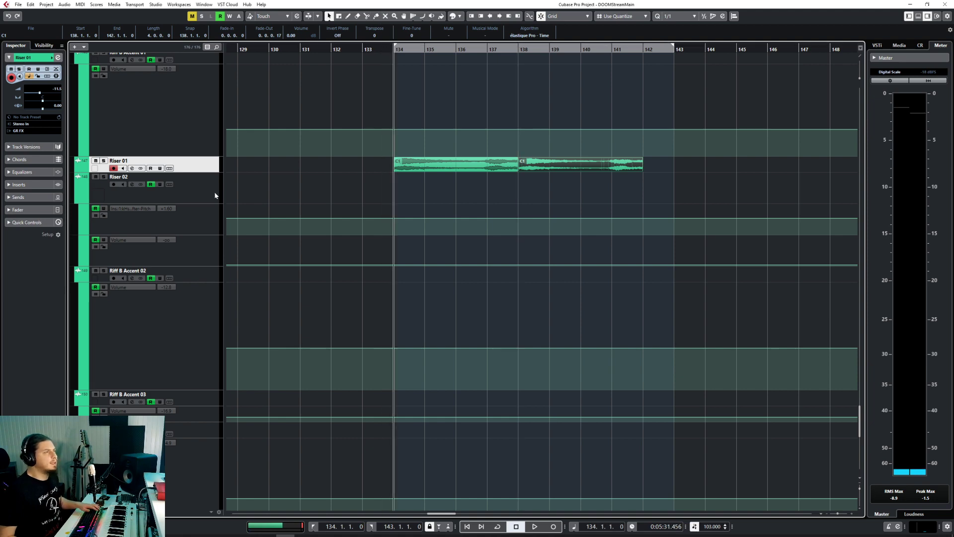
pyautogui.press('F3')
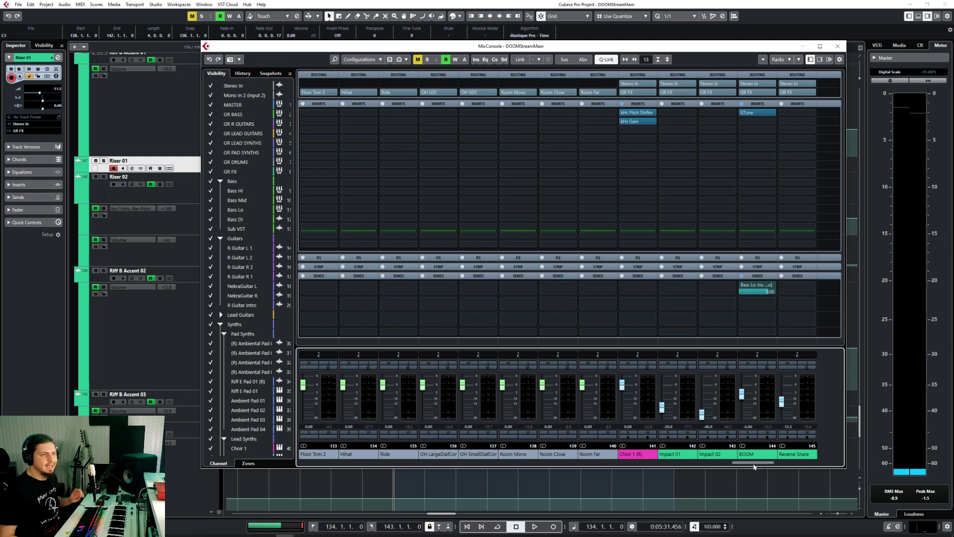
pyautogui.hscroll(4, 754, 466)
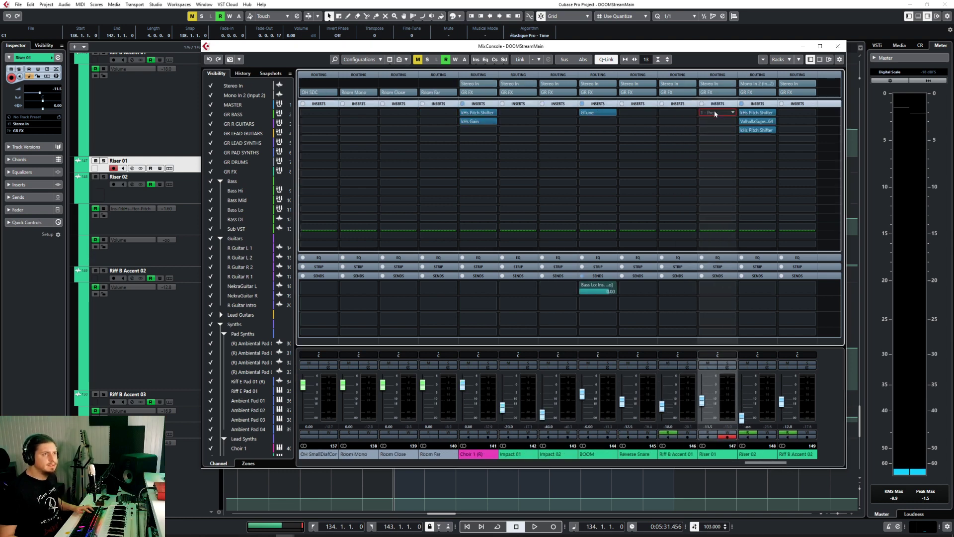
pyautogui.click(716, 120)
pyautogui.write('tuner')
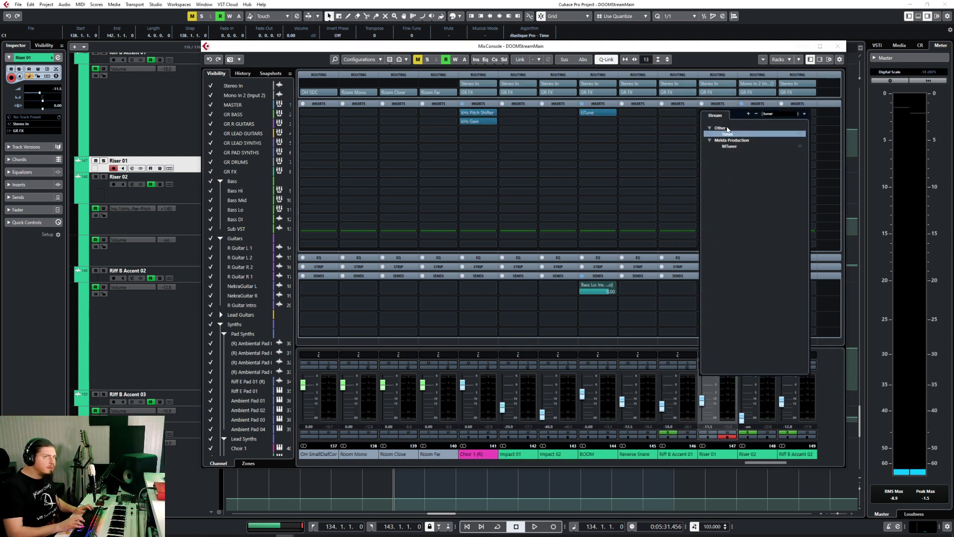
pyautogui.click(727, 132)
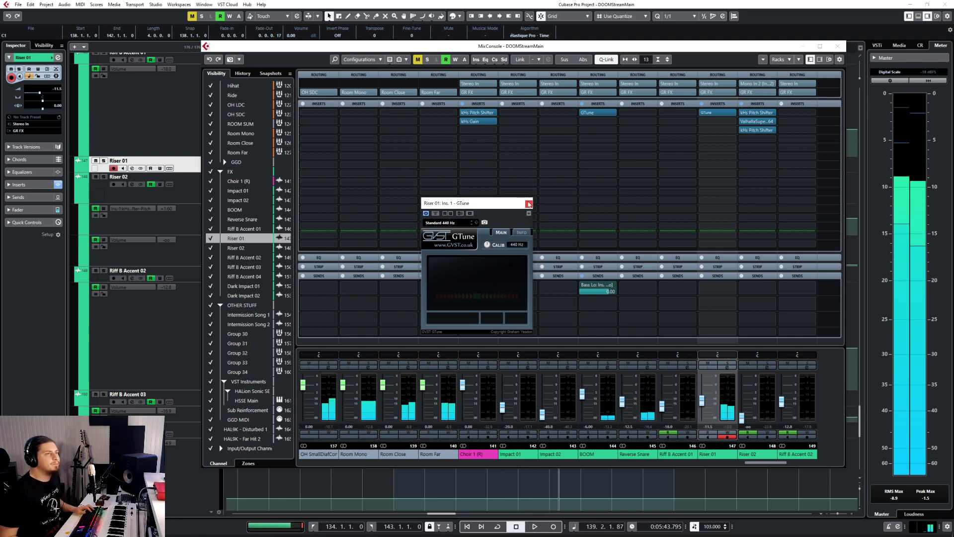
pyautogui.click(529, 203)
pyautogui.click(837, 46)
# Delete the duplicated C1 clip that starts at bar 138 on Riser 01
pyautogui.click(507, 167)
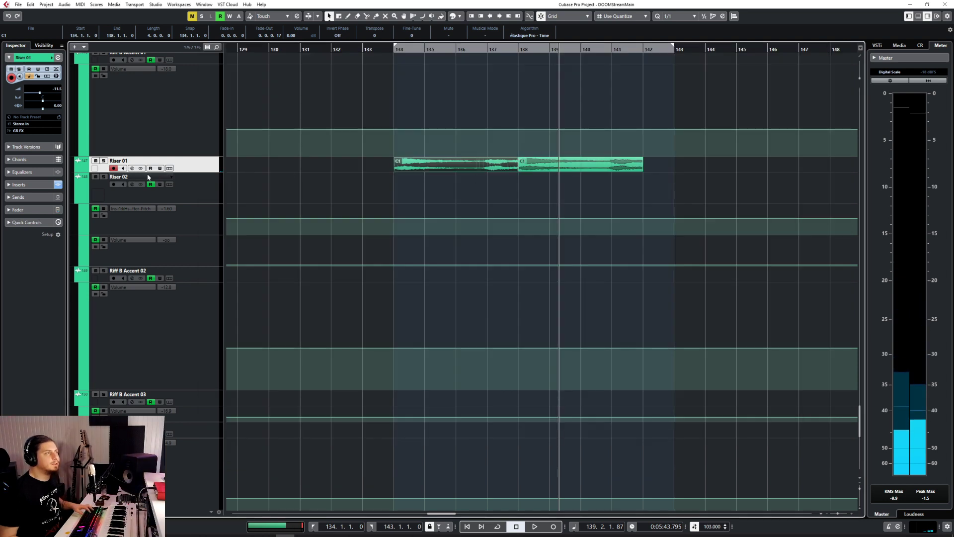
pyautogui.rightClick(470, 182)
pyautogui.click(483, 176)
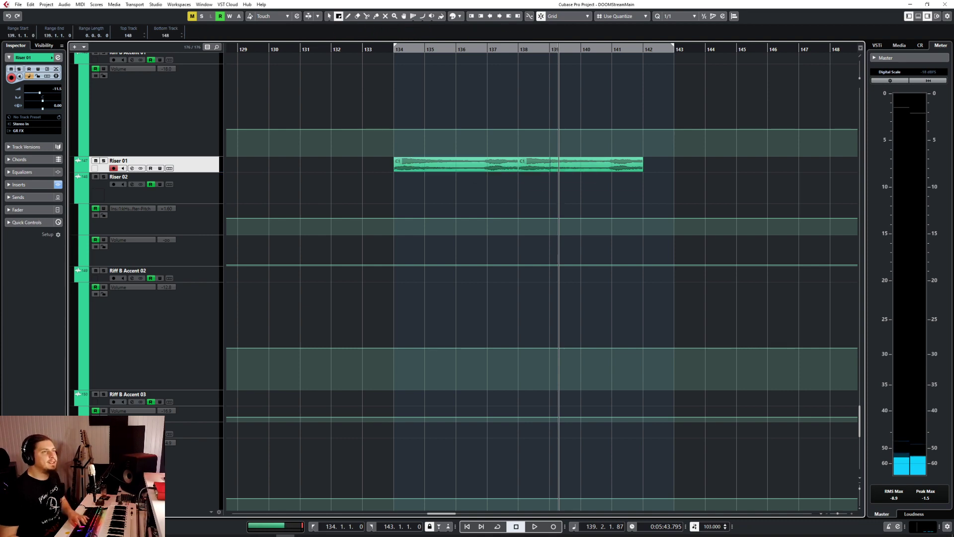
pyautogui.click(539, 169)
pyautogui.press('Delete')
# Pitch-shift the second swell of the remaining C1 clip, from just before bar 137 to bar 138, by -1 semitone
pyautogui.doubleClick(492, 167)
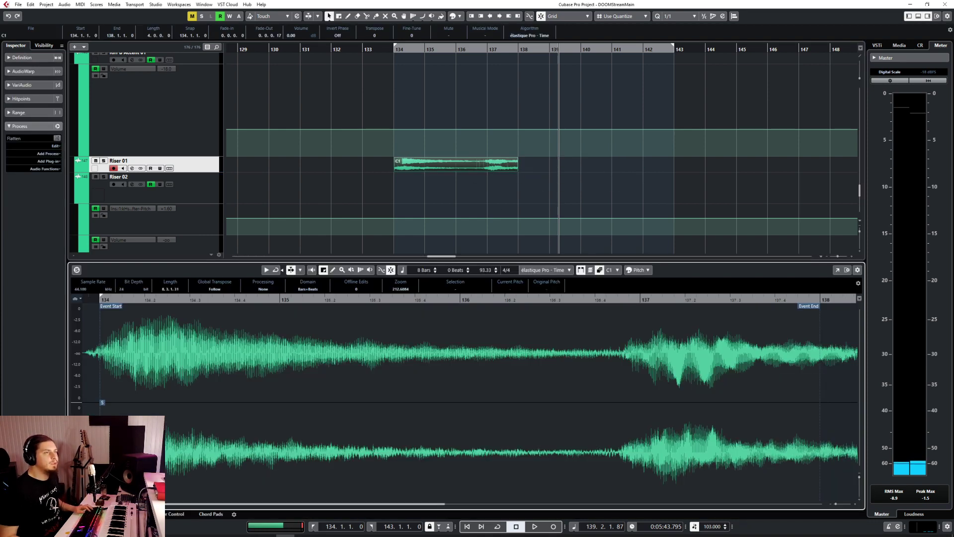
pyautogui.moveTo(343, 353); pyautogui.dragTo(443, 353)
pyautogui.click(49, 154)
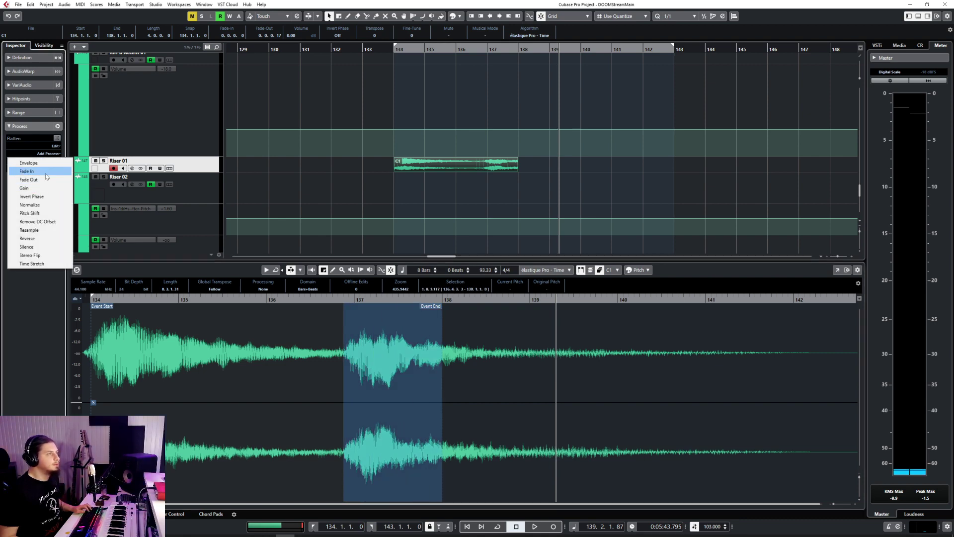
pyautogui.click(43, 214)
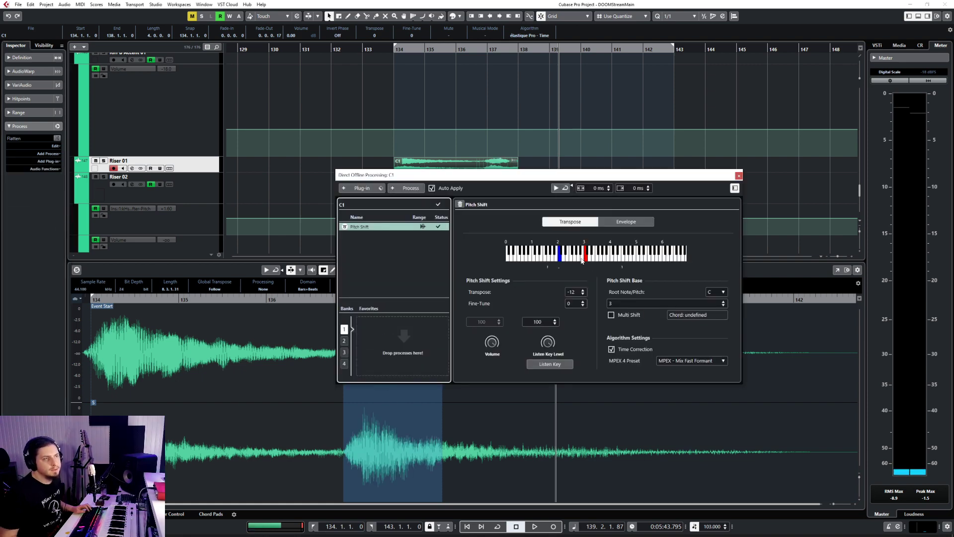
pyautogui.click(581, 256)
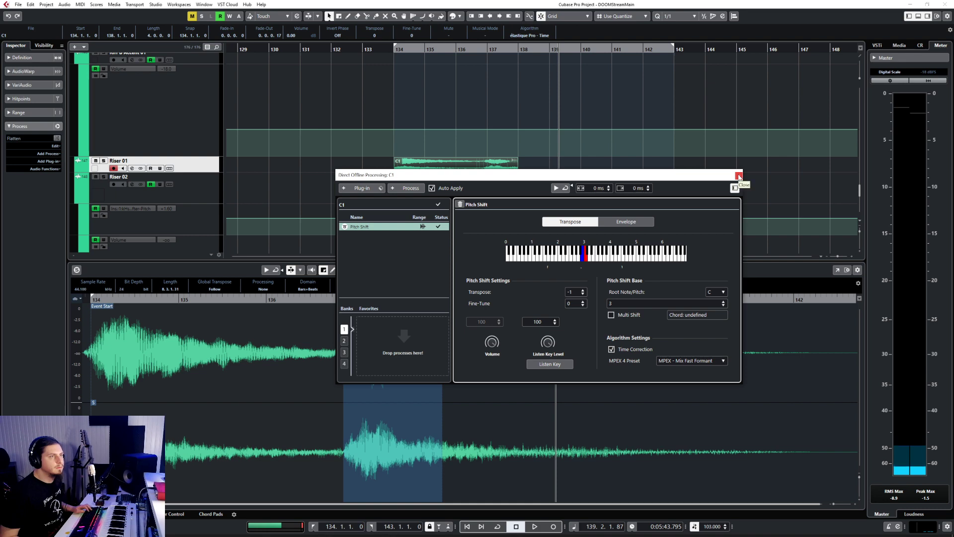
pyautogui.click(739, 176)
pyautogui.hotkey('ctrl', 'e')
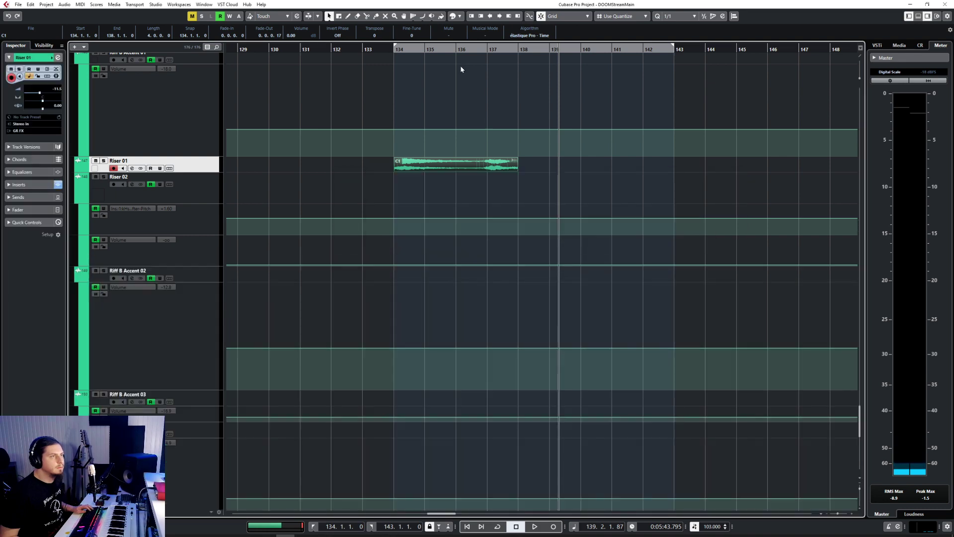
# Play Riser 01 from bar 134 with GTune open to check the pitch of the C1 clip's second swell
pyautogui.click(395, 46)
pyautogui.click(22, 184)
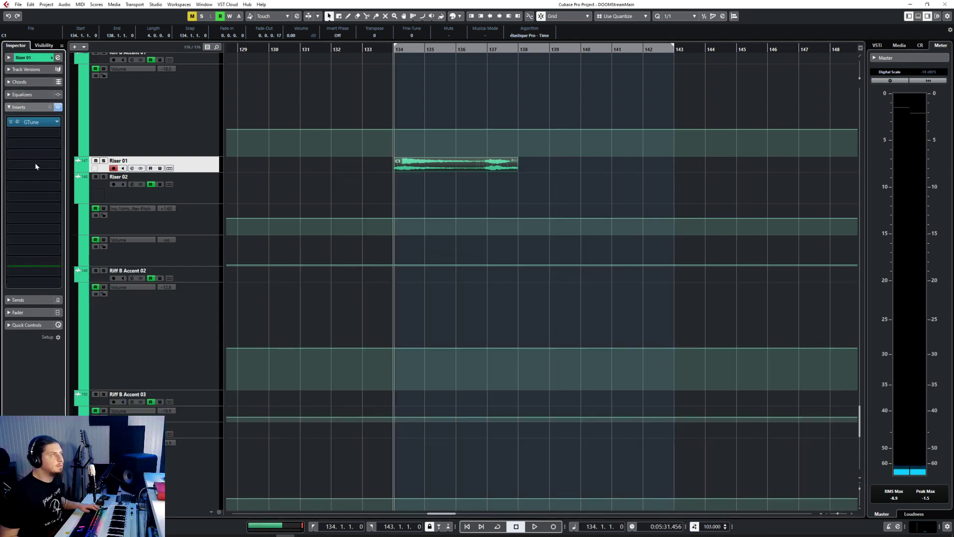
pyautogui.click(19, 126)
pyautogui.press('space')
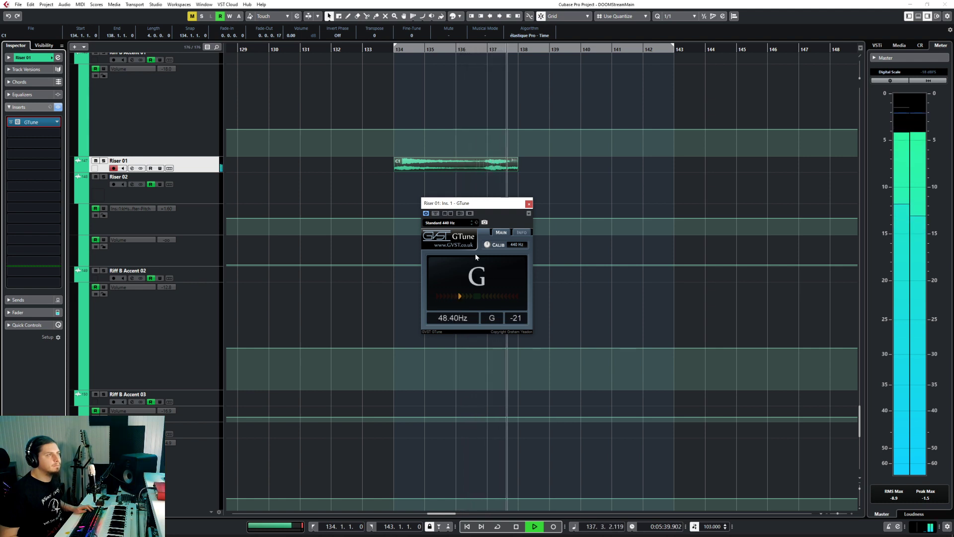
pyautogui.click(528, 203)
pyautogui.press('space')
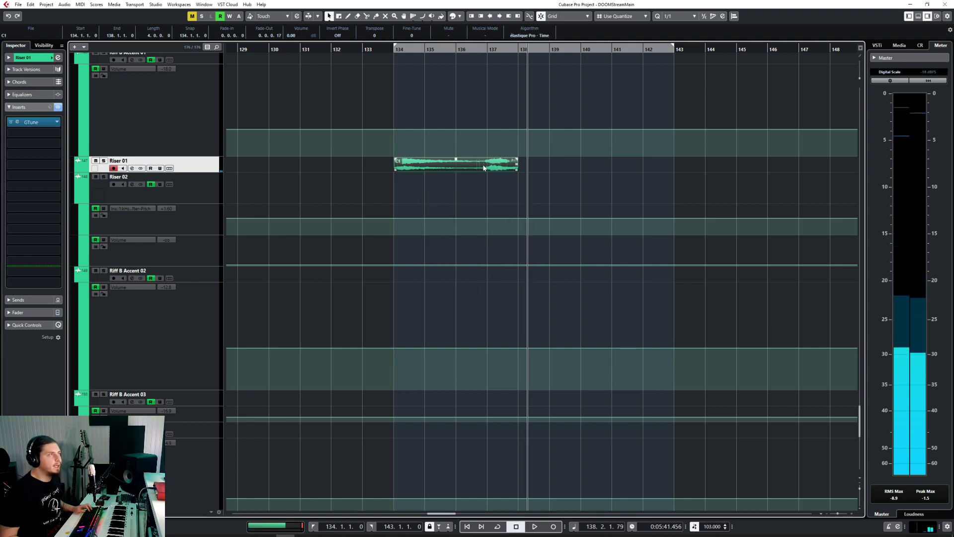
# Apply a second Pitch Shift of -2 semitones to the C1 clip's second swell, ending at bar 138
pyautogui.doubleClick(454, 166)
pyautogui.moveTo(344, 378); pyautogui.dragTo(446, 378)
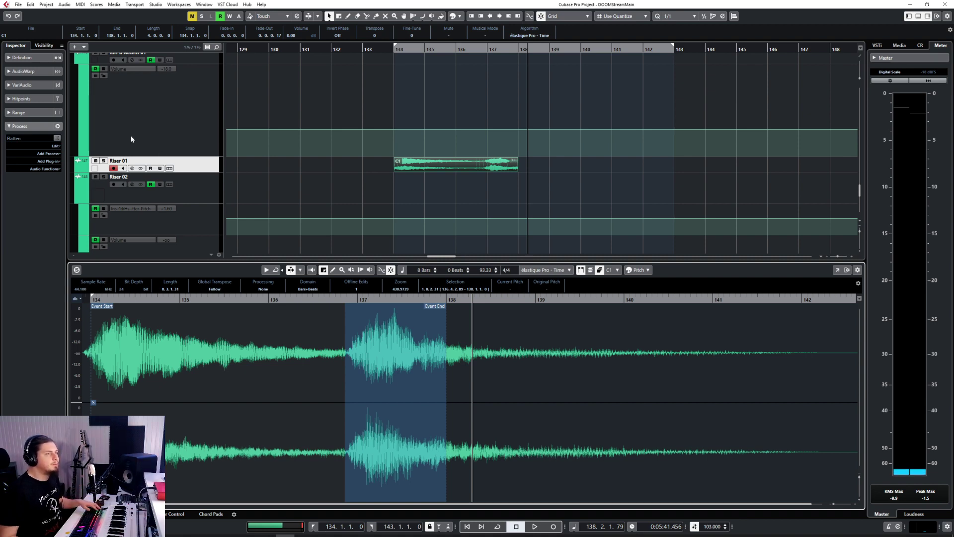
pyautogui.click(45, 154)
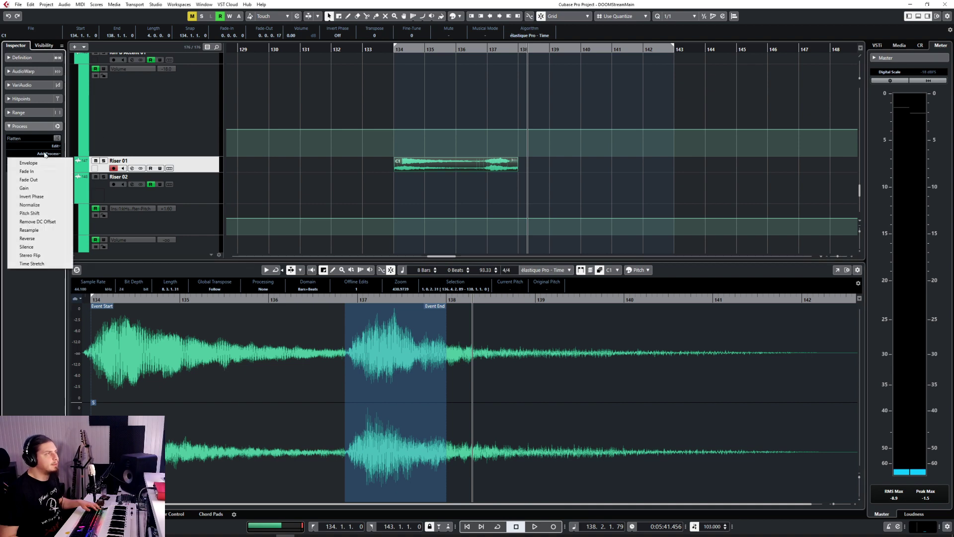
pyautogui.click(37, 213)
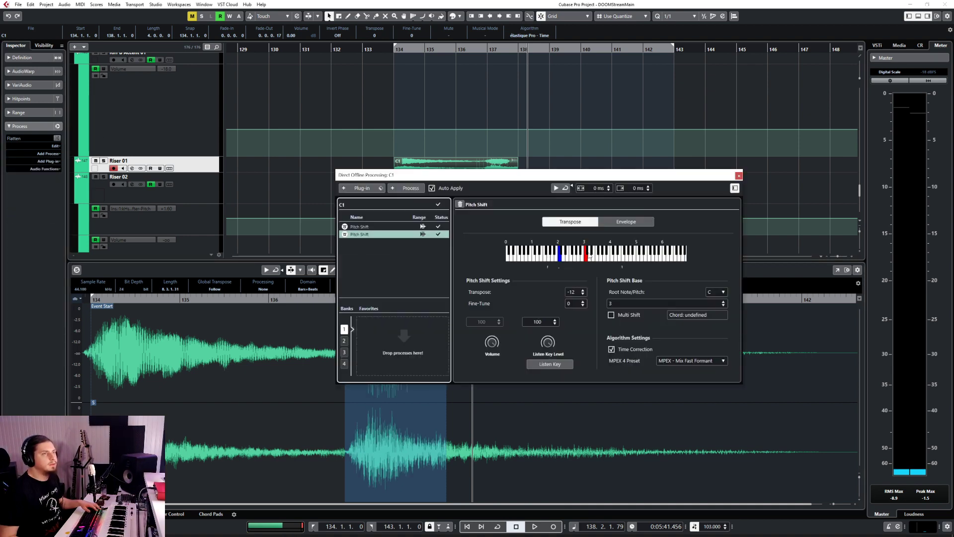
pyautogui.click(579, 260)
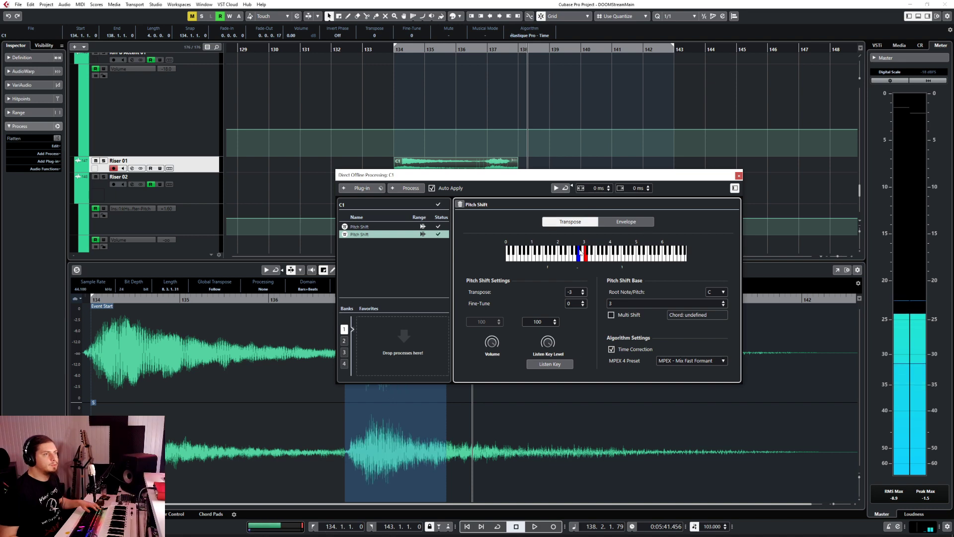
pyautogui.click(581, 251)
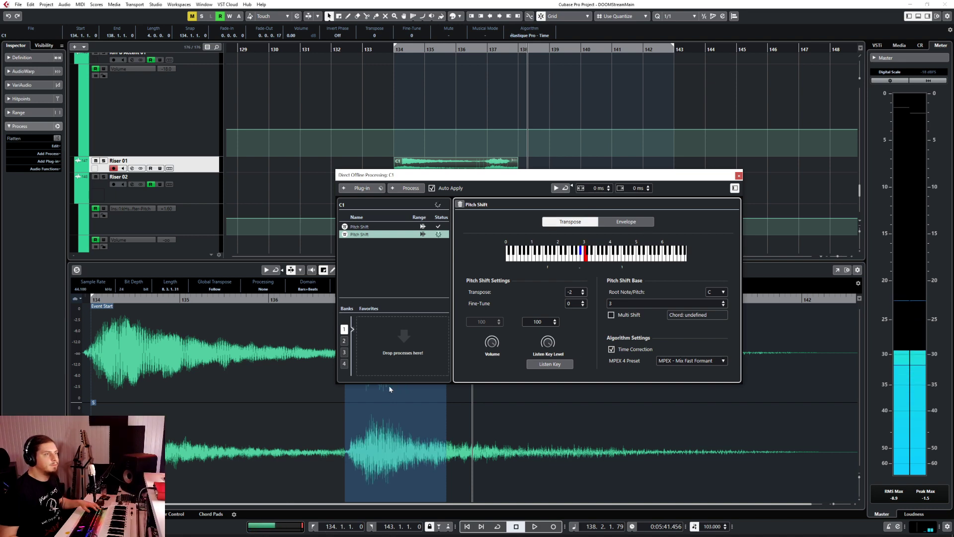
pyautogui.click(739, 176)
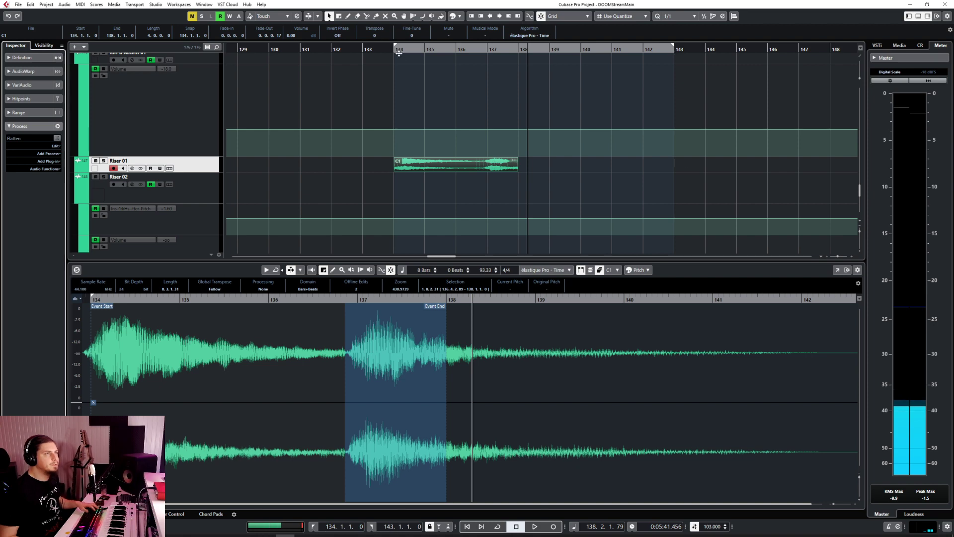
# Recheck the pitch-shifted C1 clip with GTune during playback, then close the tuner and the sample editor
pyautogui.press('space')
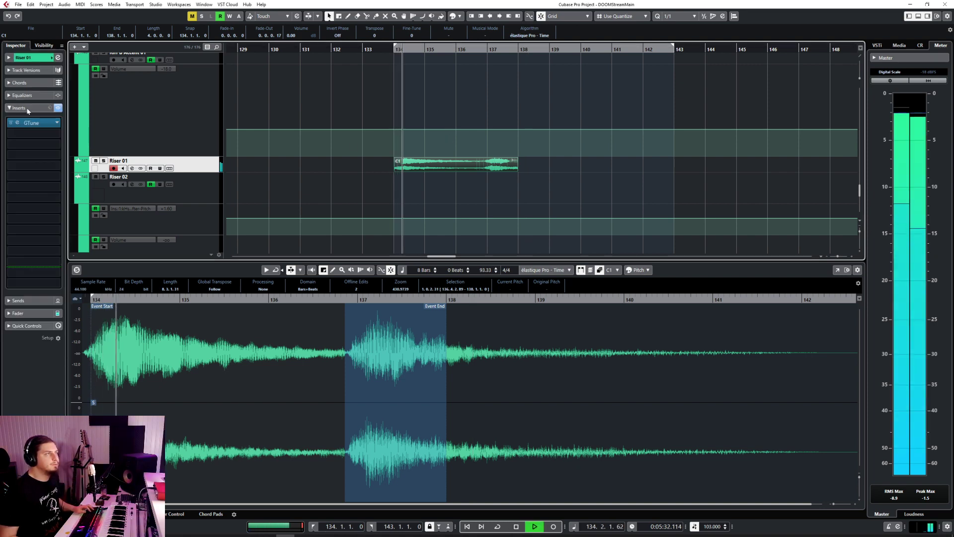
pyautogui.click(18, 123)
pyautogui.moveTo(477, 198); pyautogui.dragTo(635, 159)
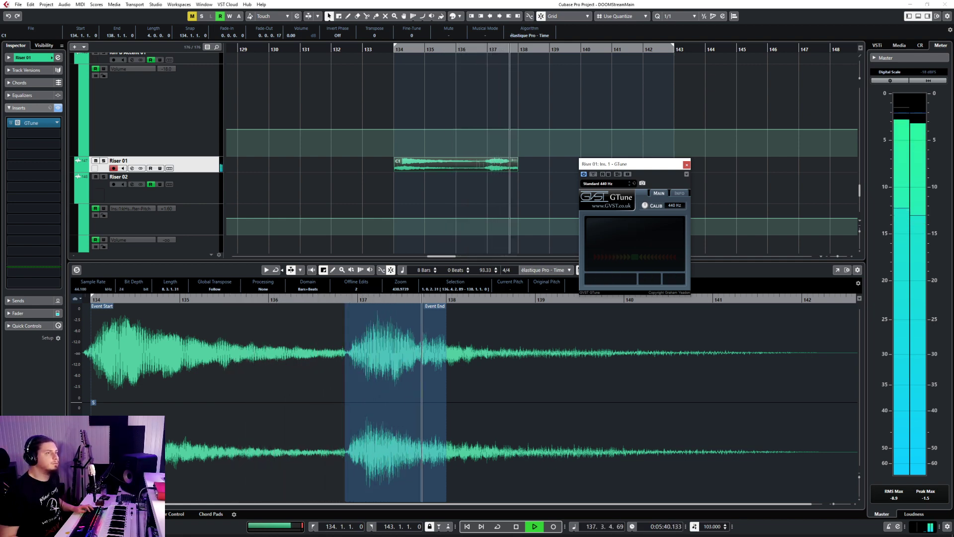
pyautogui.hotkey('ctrl', 'w')
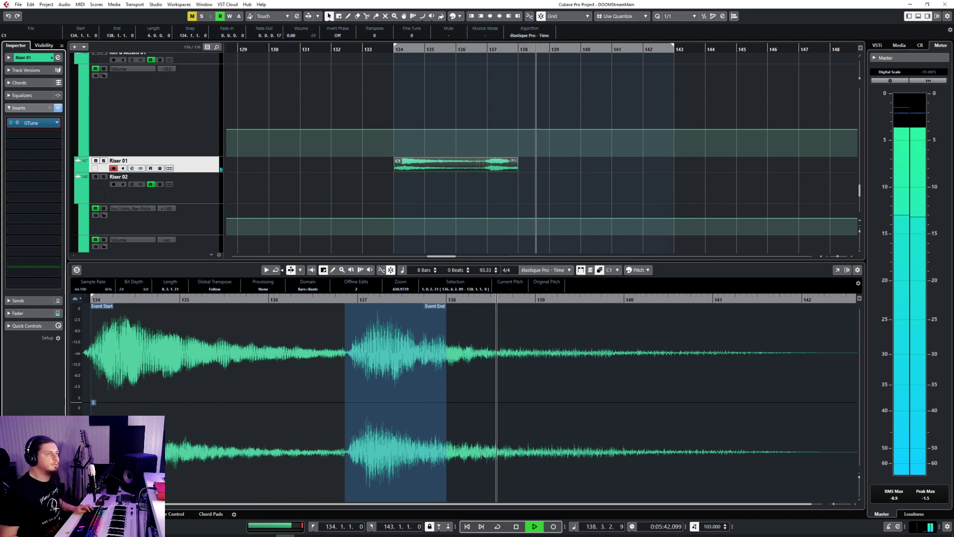
pyautogui.hotkey('ctrl', 'alt', 'e')
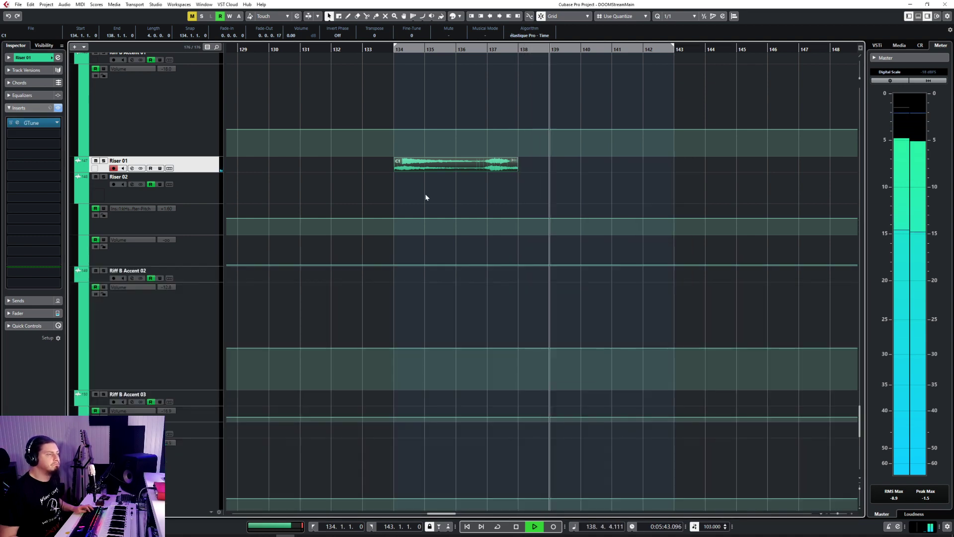
# Duplicate the retuned C1 clip at bar 138 and lower the volume of both clips to -8.44 dB
pyautogui.click(518, 48)
pyautogui.press('space')
pyautogui.hotkey('ctrl', 'd')
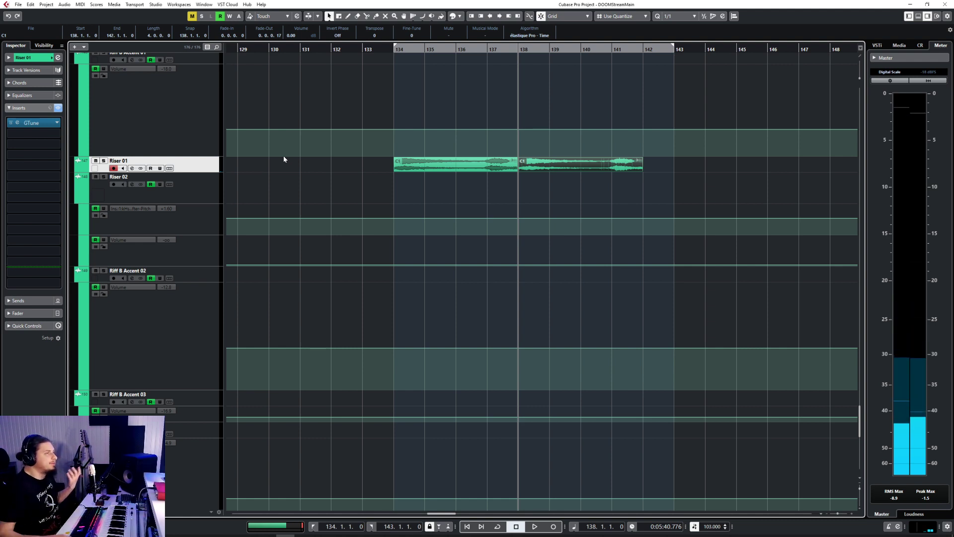
pyautogui.moveTo(380, 191); pyautogui.dragTo(650, 171)
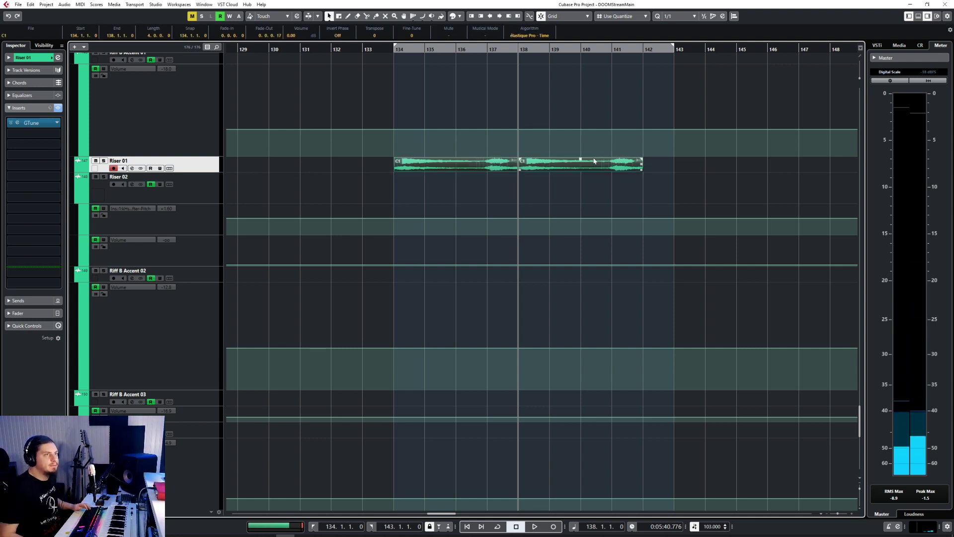
pyautogui.moveTo(580, 158); pyautogui.dragTo(580, 167)
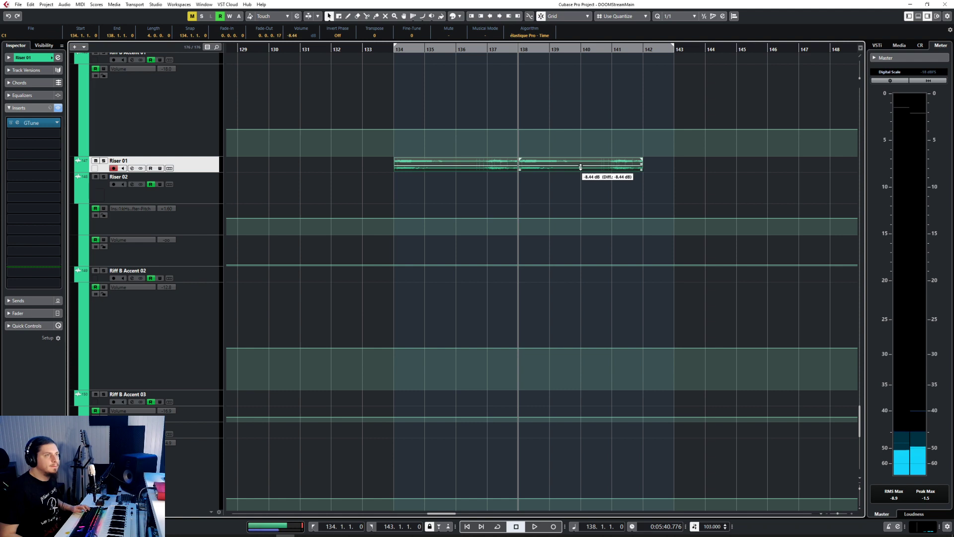
# Import REV-TSOR1 Uplifters 03 onto Riser 02 at bar 134, copying it to the working directory and converting its sample rate to 44.100 kHz
pyautogui.click(410, 49)
pyautogui.click(205, 175)
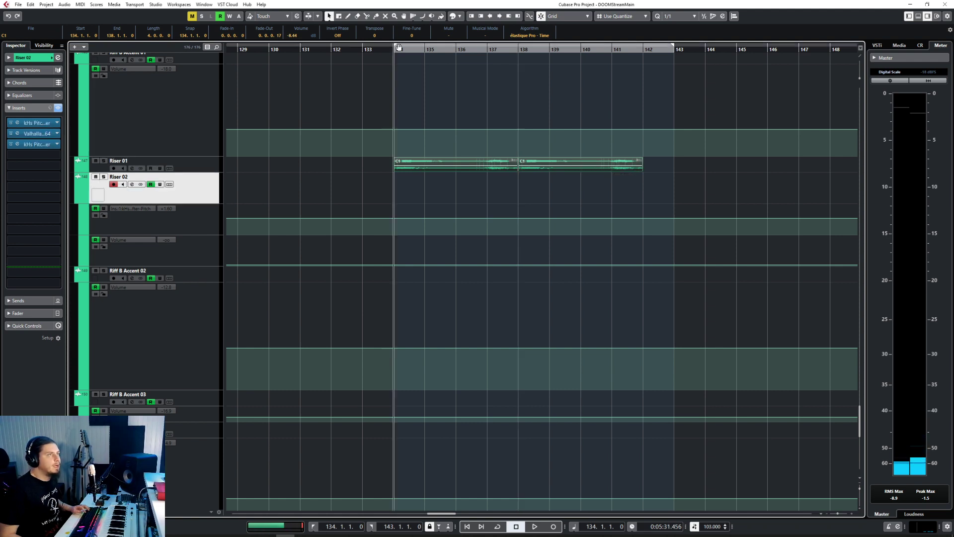
pyautogui.click(18, 4)
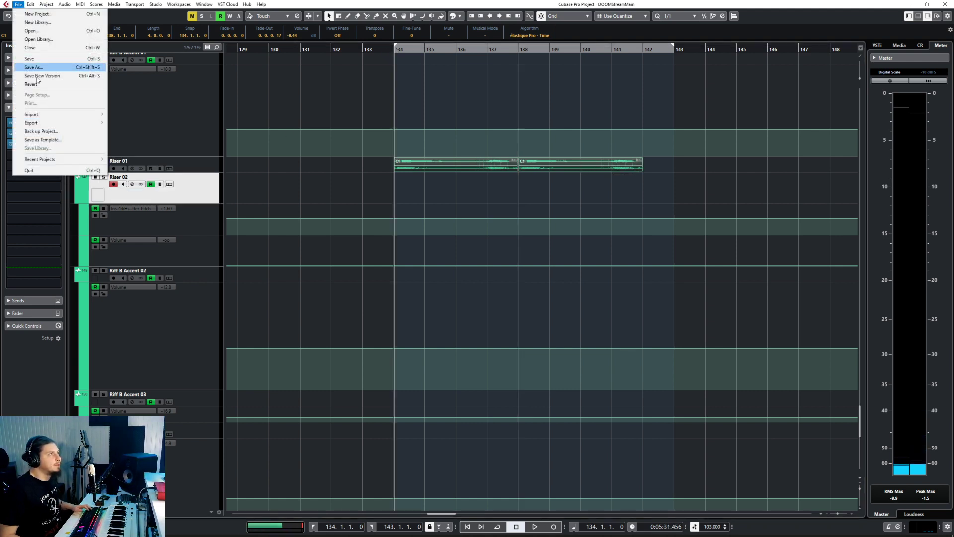
pyautogui.moveTo(60, 112)
pyautogui.click(129, 115)
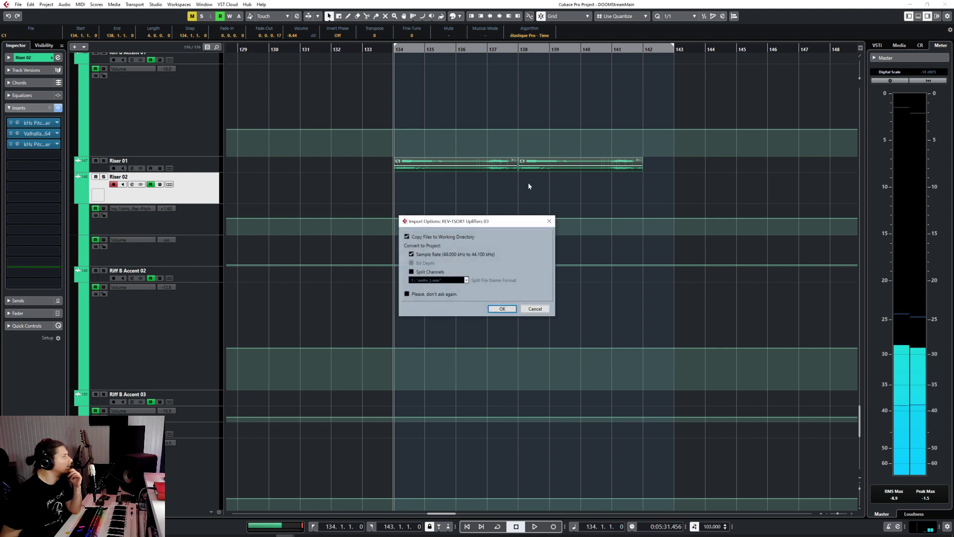
pyautogui.click(506, 309)
# Move the REV-TSOR1 Uplifters 03 clip so it ends at bar 142 and lower its volume to -3.58 dB
pyautogui.moveTo(471, 199); pyautogui.dragTo(606, 188)
pyautogui.press('h')
pyautogui.press('h')
pyautogui.press('g')
pyautogui.press('g')
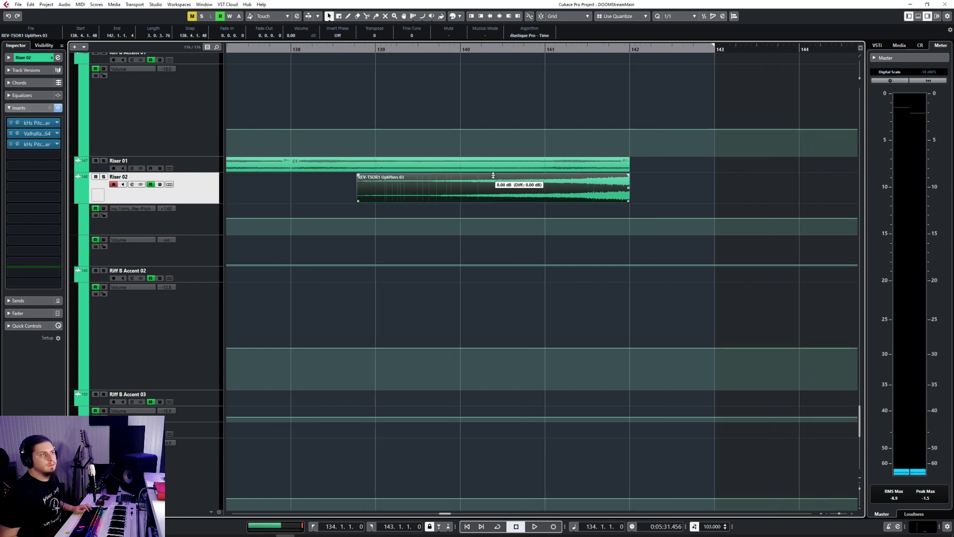
pyautogui.moveTo(493, 175); pyautogui.dragTo(491, 184)
# Audition the riser section and raise the REV-TSOR1 Uplifters 03 clip's volume to -0.11 dB, briefly soloing Riser 02
pyautogui.click(287, 51)
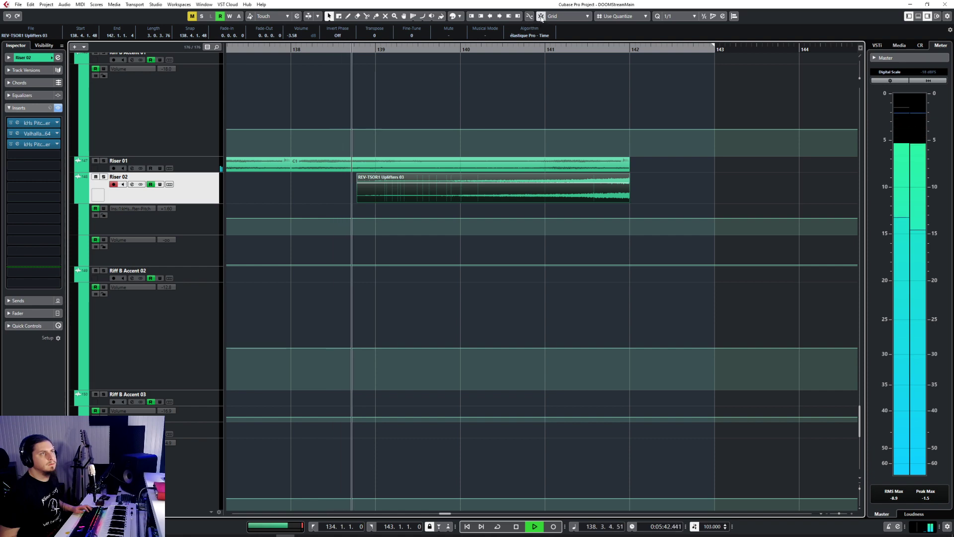
pyautogui.scroll(-3, 520, 230)
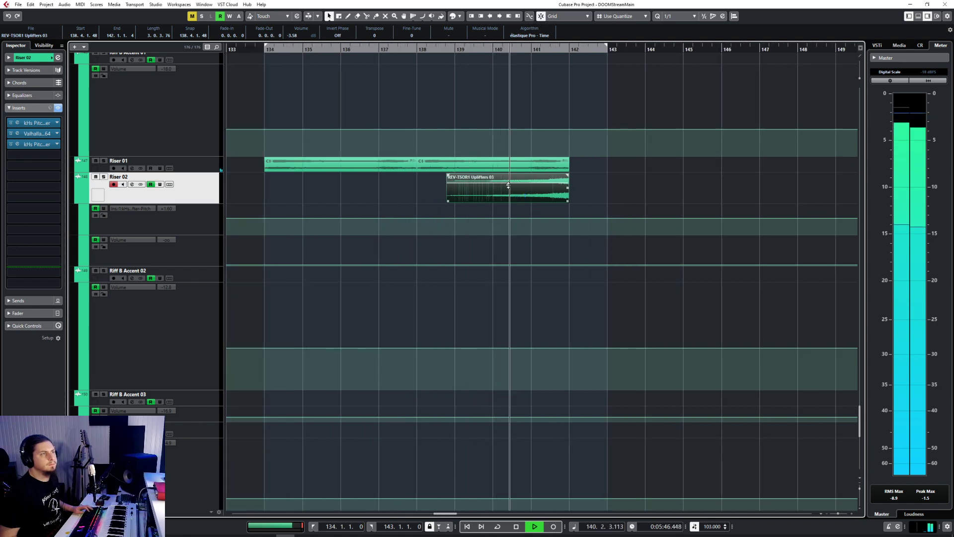
pyautogui.click(472, 163)
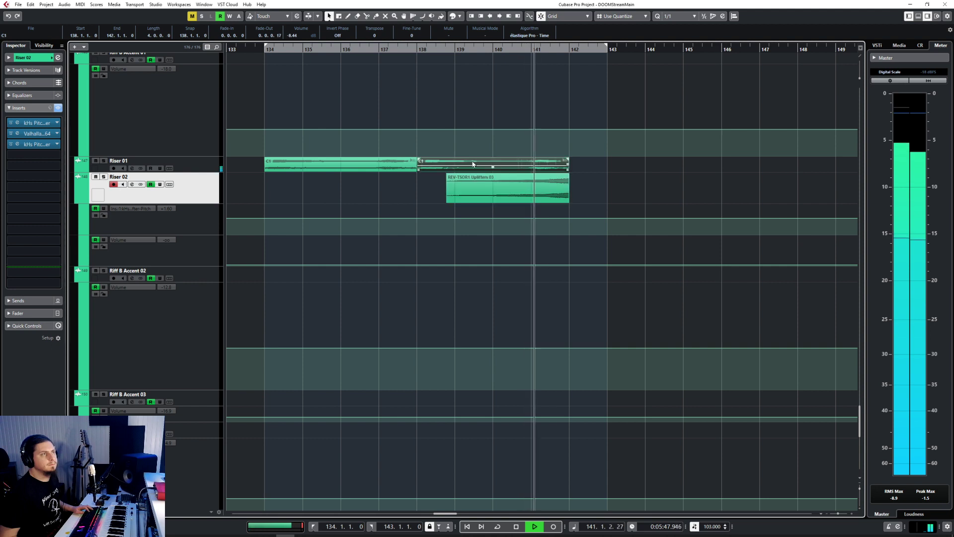
pyautogui.click(405, 166)
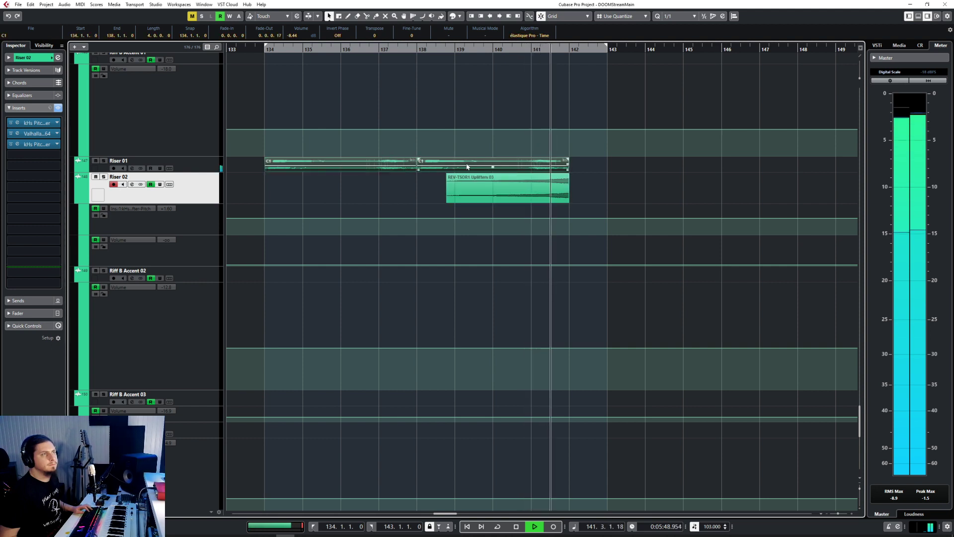
pyautogui.click(514, 201)
pyautogui.moveTo(508, 187); pyautogui.dragTo(513, 182)
pyautogui.click(497, 49)
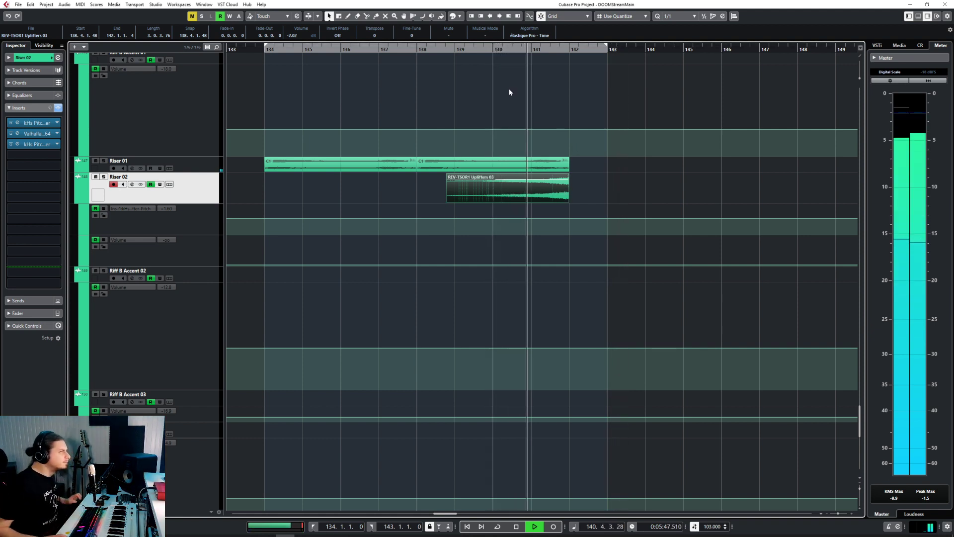
pyautogui.moveTo(503, 175); pyautogui.dragTo(507, 175)
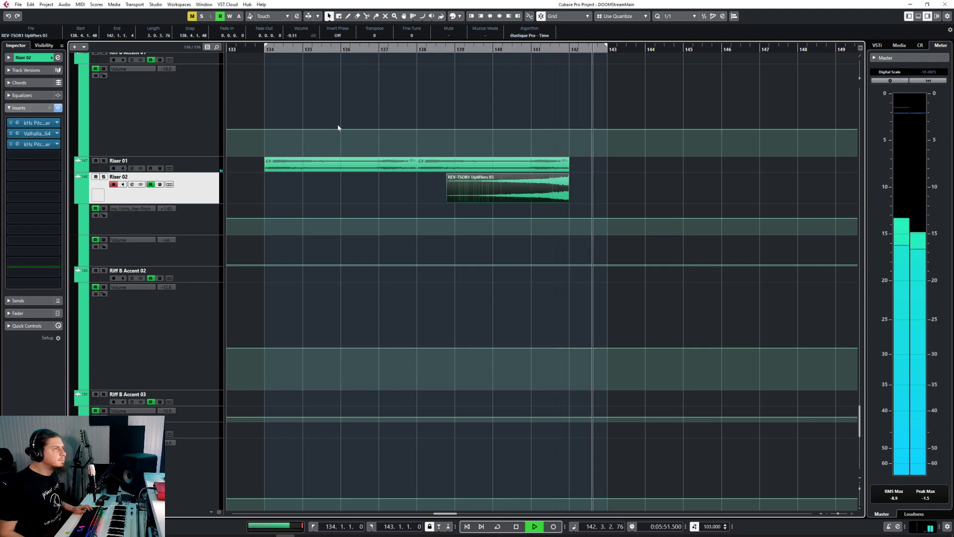
pyautogui.press('space')
pyautogui.press('s')
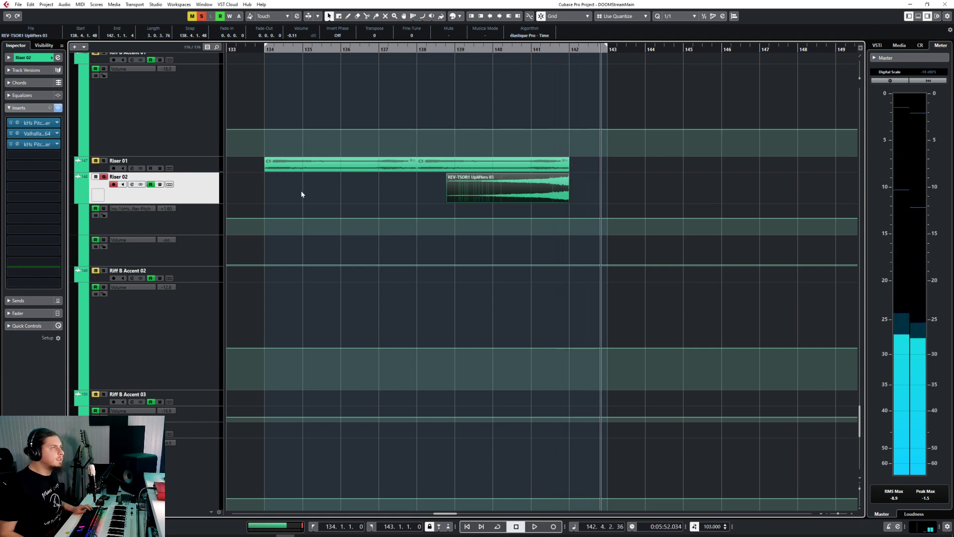
pyautogui.press('s')
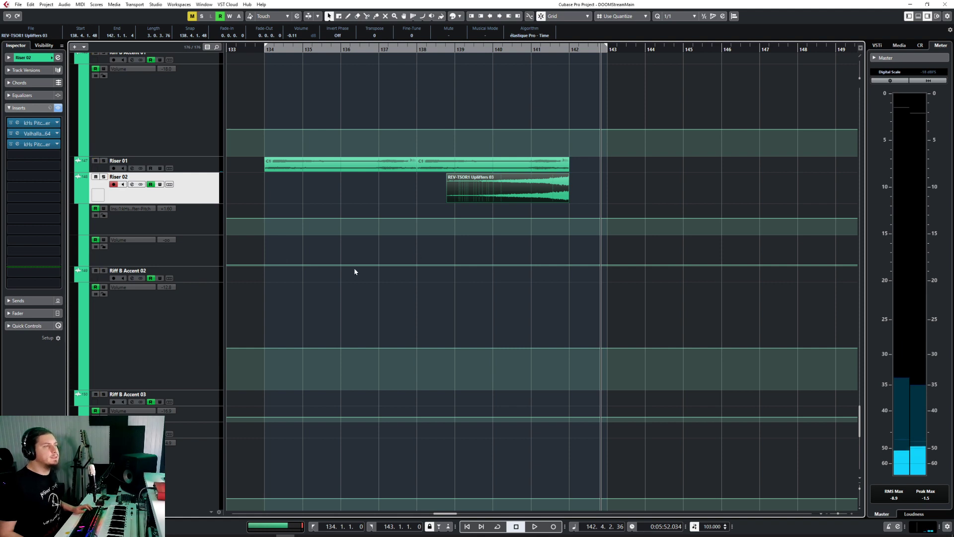
# Add volume automation points on Riser 02 at bars 134 and 142 and raise the level between them to -13.4 dB
pyautogui.click(264, 269)
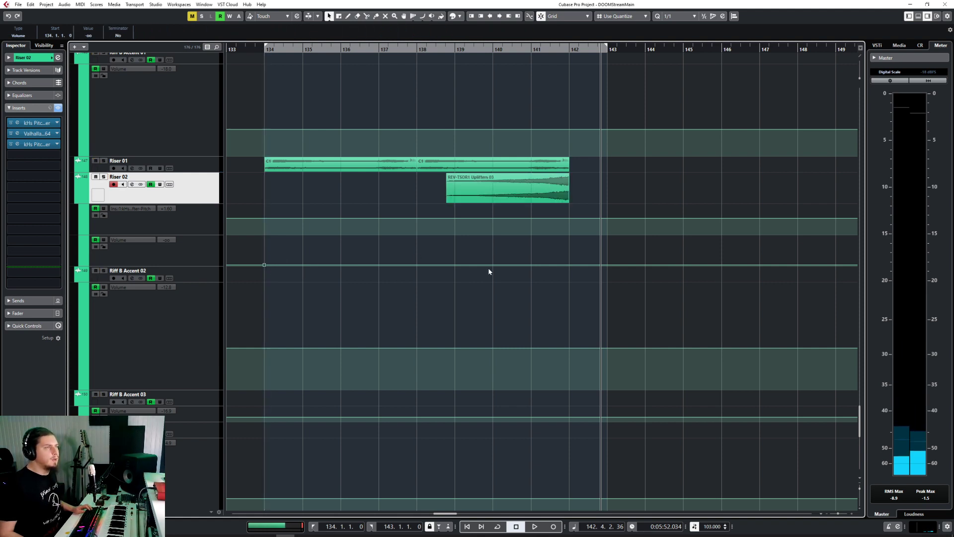
pyautogui.click(568, 264)
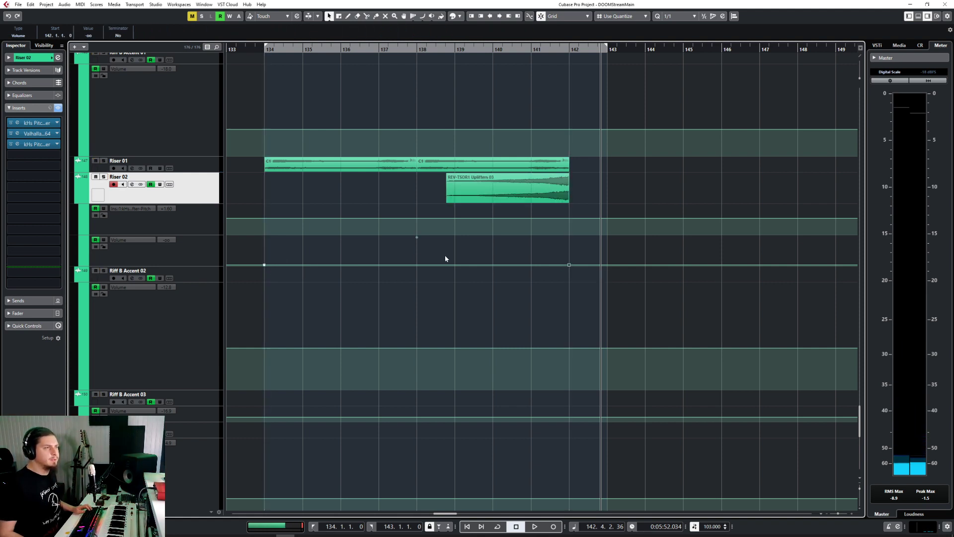
pyautogui.moveTo(418, 243); pyautogui.dragTo(424, 188)
# Lower the REV-TSOR1 Uplifters 03 clip's volume to -4.47 dB while playing back from around bar 139
pyautogui.click(472, 48)
pyautogui.press('space')
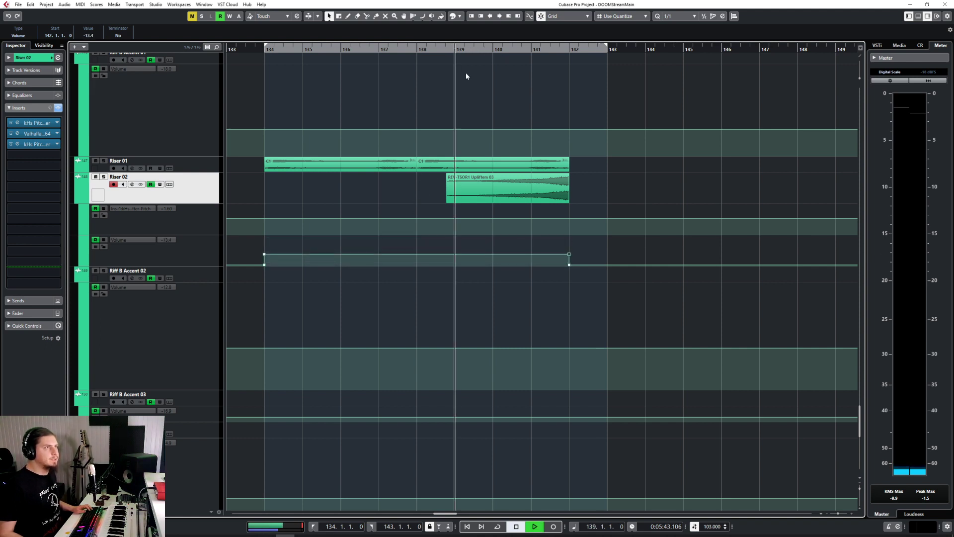
pyautogui.click(504, 183)
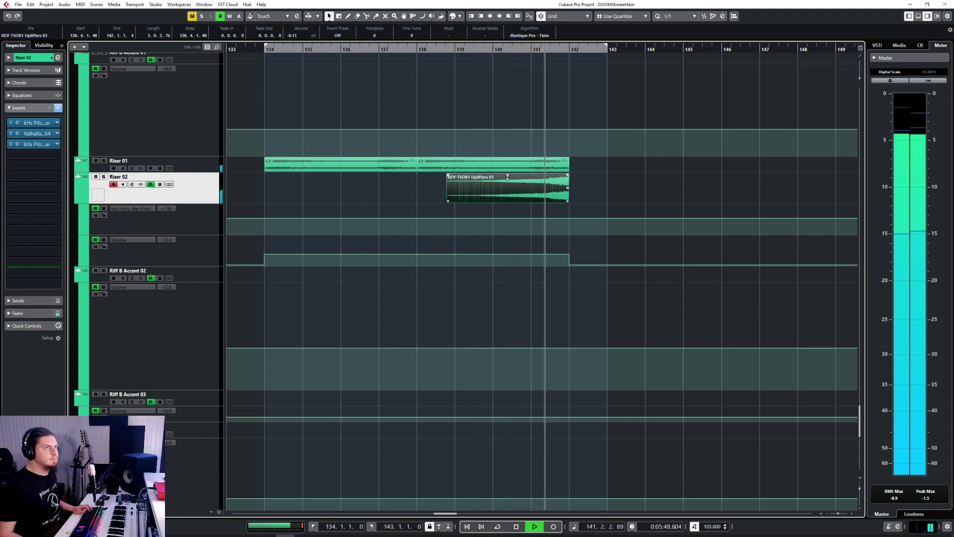
pyautogui.moveTo(507, 175); pyautogui.dragTo(507, 186)
pyautogui.click(535, 62)
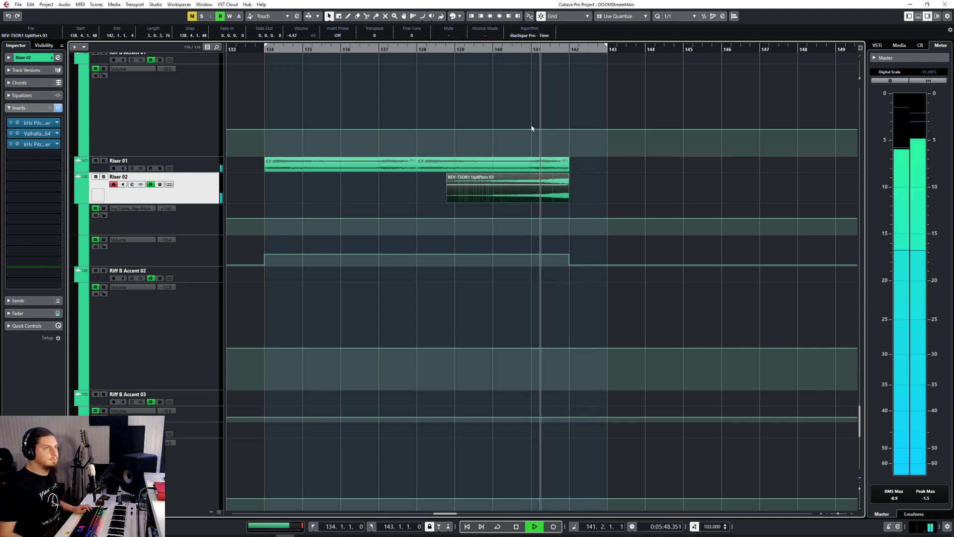
# While auditioning Riser 02 in solo, draw its pitch automation dipping to 0.00 at bar 139 and ramping to 32.00 just before bar 142
pyautogui.press('s')
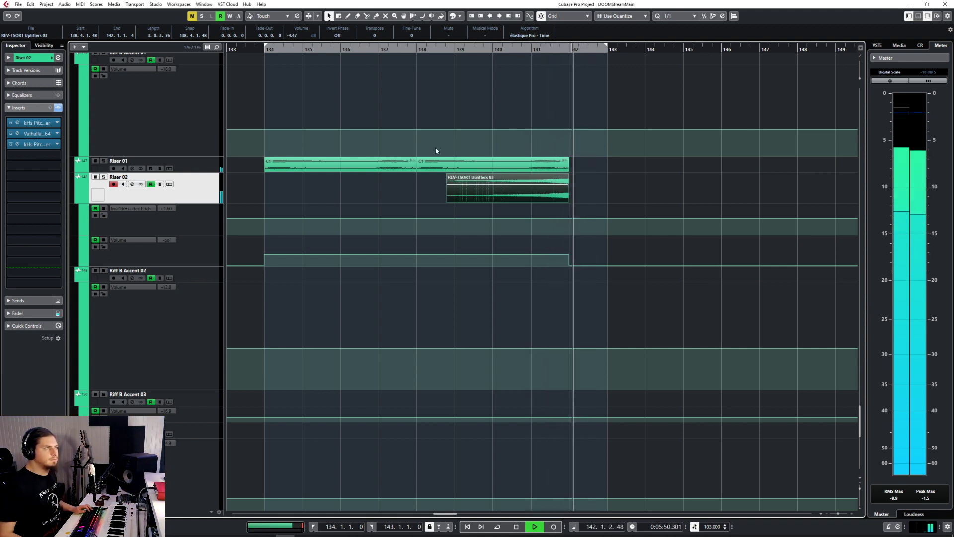
pyautogui.press('space')
pyautogui.click(471, 125)
pyautogui.press('space')
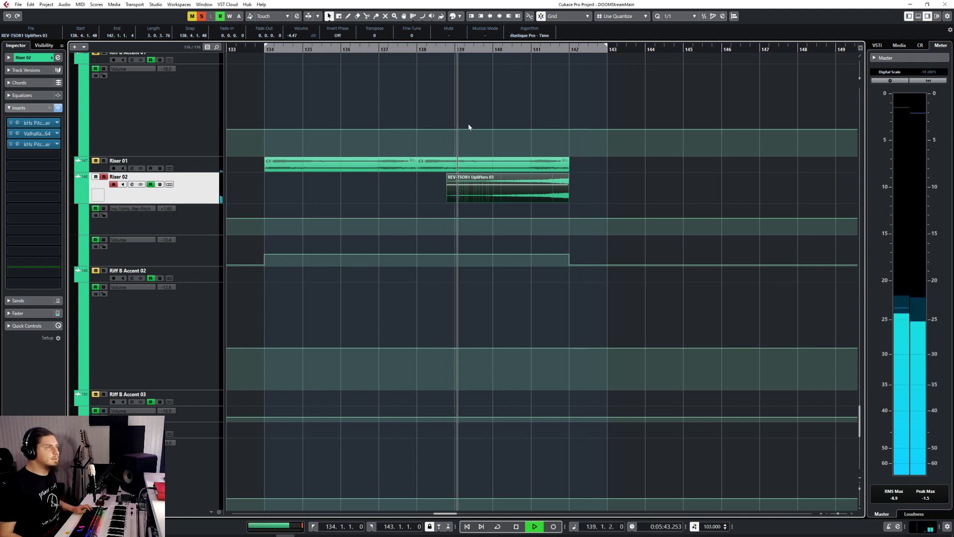
pyautogui.click(443, 218)
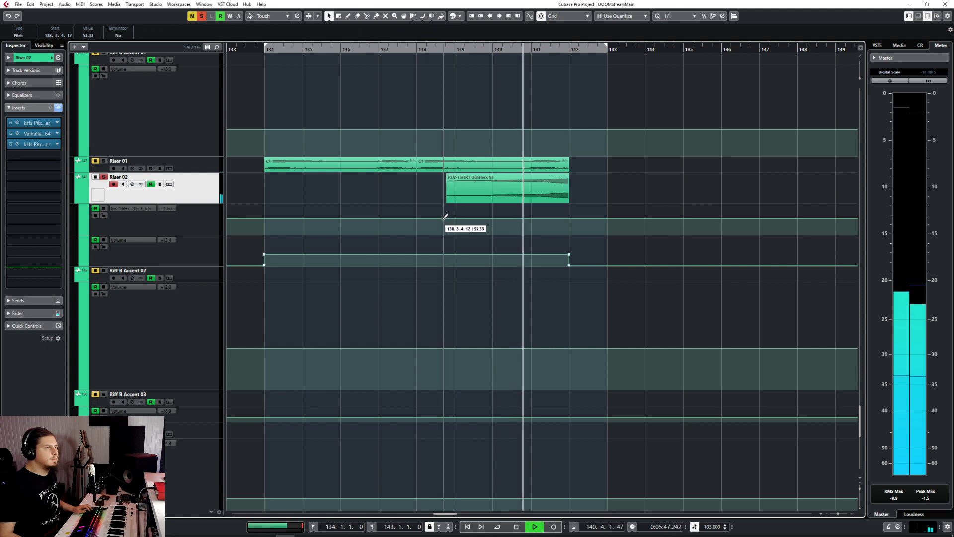
pyautogui.click(569, 218)
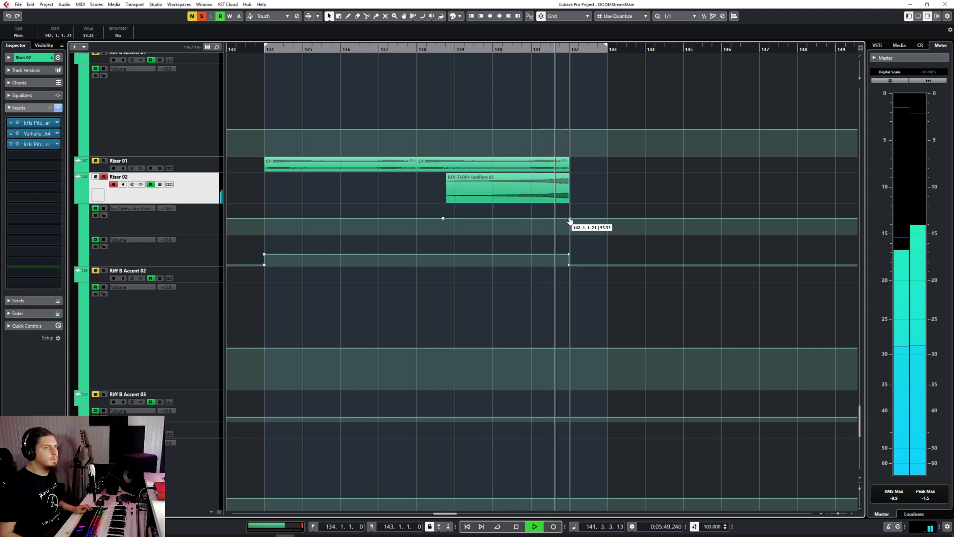
pyautogui.moveTo(454, 222); pyautogui.dragTo(454, 233)
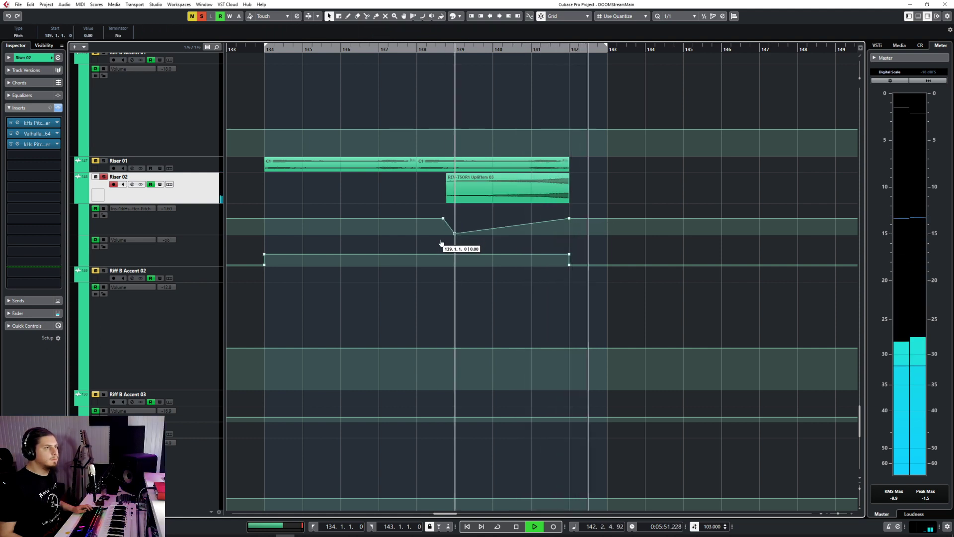
pyautogui.click(442, 50)
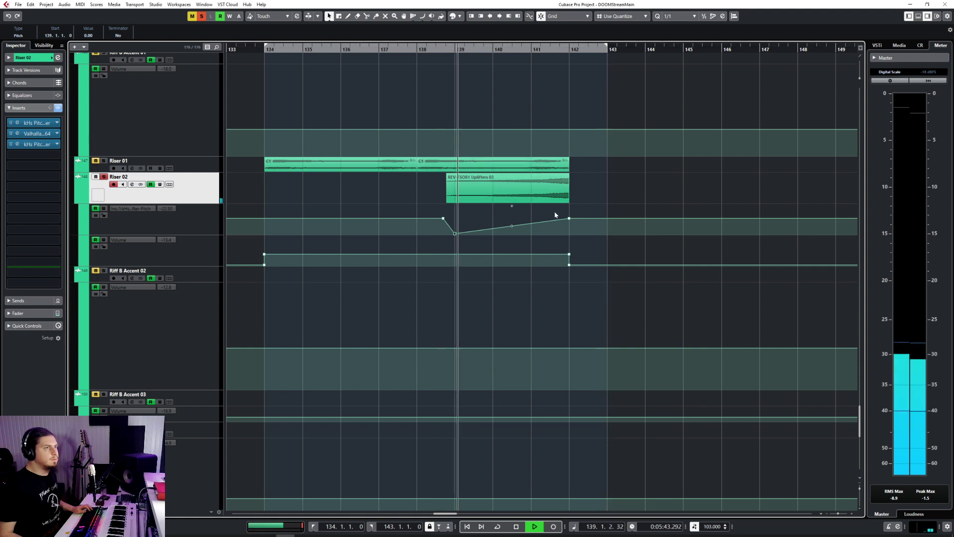
pyautogui.moveTo(559, 217); pyautogui.dragTo(567, 225)
pyautogui.moveTo(567, 226); pyautogui.dragTo(567, 228)
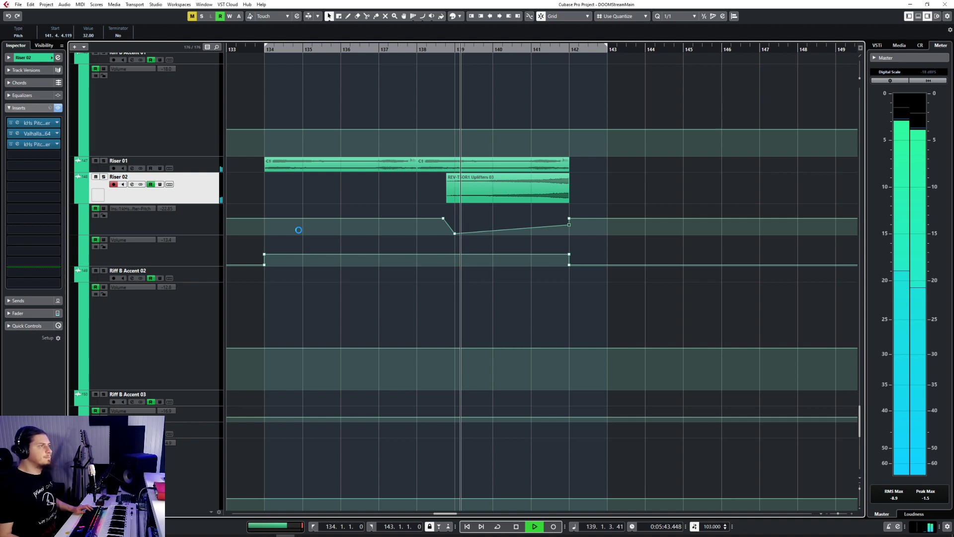
# Lower the volume of both C1 clips on Riser 01 to -10.54 dB and stop playback
pyautogui.scroll(3, 381, 266)
pyautogui.scroll(15, 381, 269)
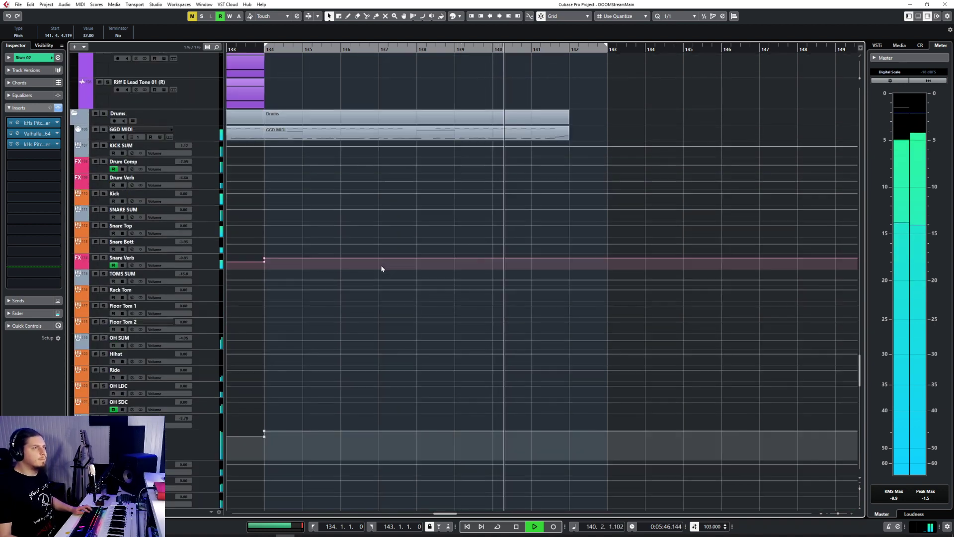
pyautogui.scroll(-9, 381, 268)
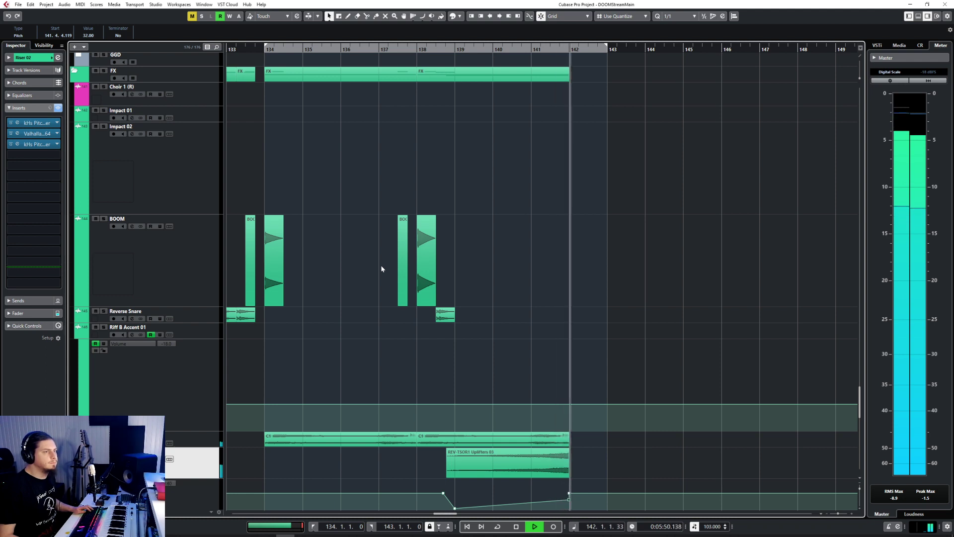
pyautogui.click(319, 436)
pyautogui.keyDown('shift'); pyautogui.click(433, 438); pyautogui.keyUp('shift')
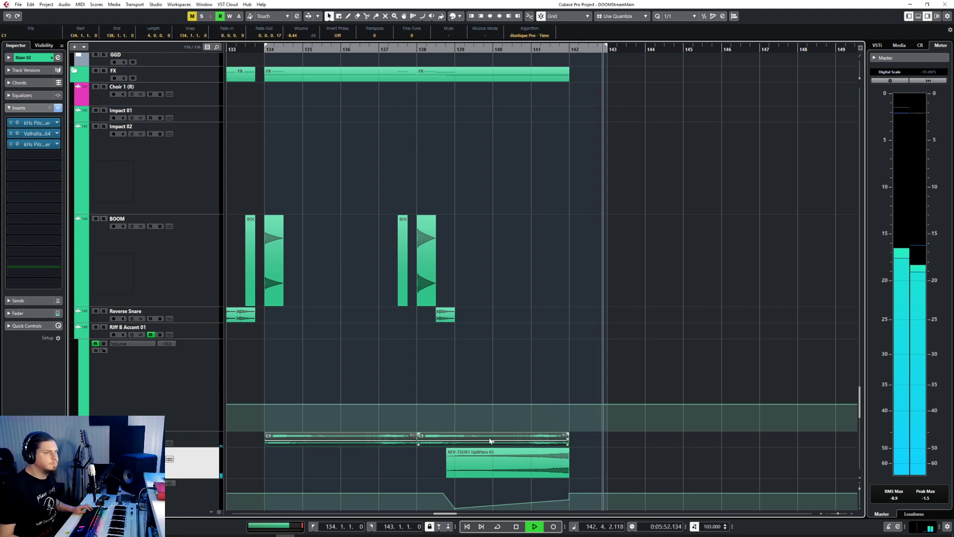
pyautogui.moveTo(492, 440); pyautogui.dragTo(492, 442)
pyautogui.press('space')
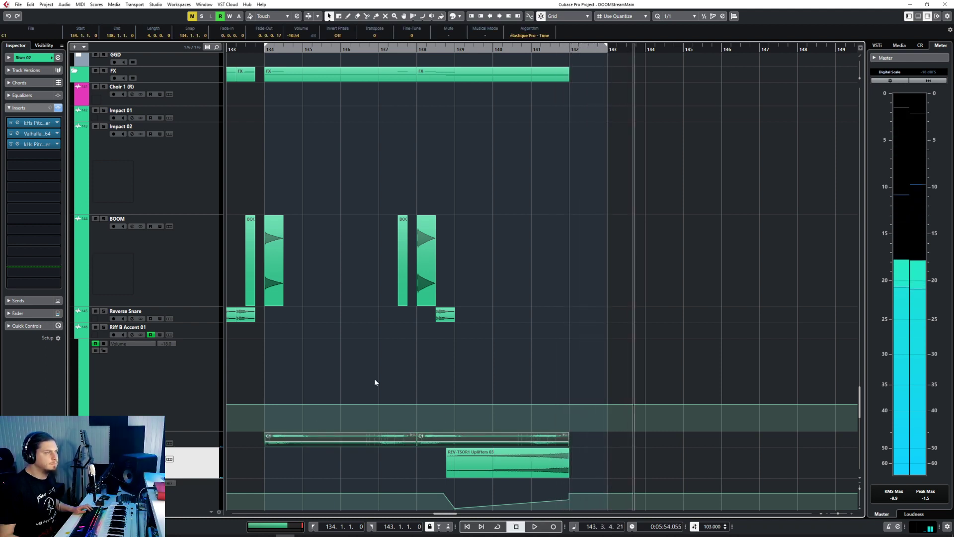
# Transfer both C1 clips from Riser 01 to Riff B Accent 02 at bar 134, removing the originals
pyautogui.scroll(-6, 362, 362)
pyautogui.scroll(3, 361, 298)
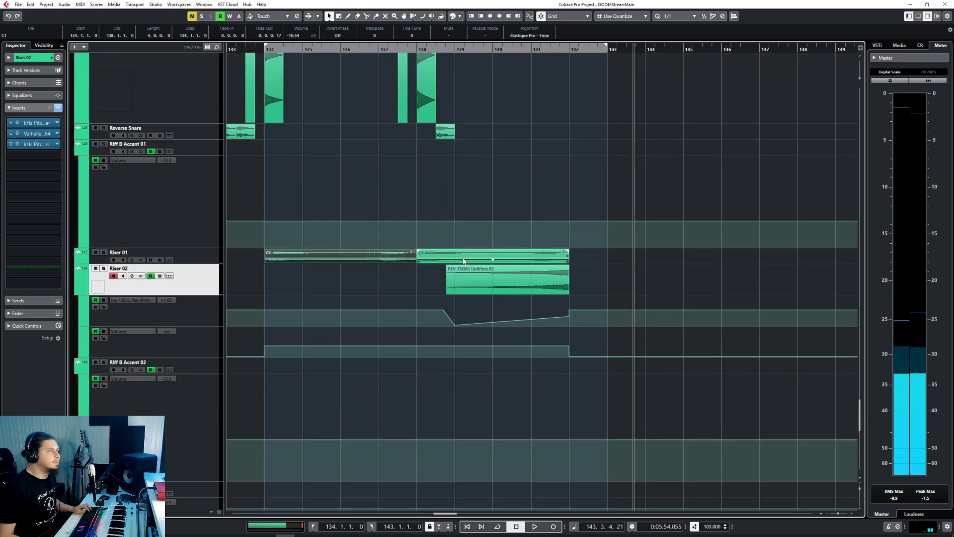
pyautogui.press('KP_0')
pyautogui.click(203, 369)
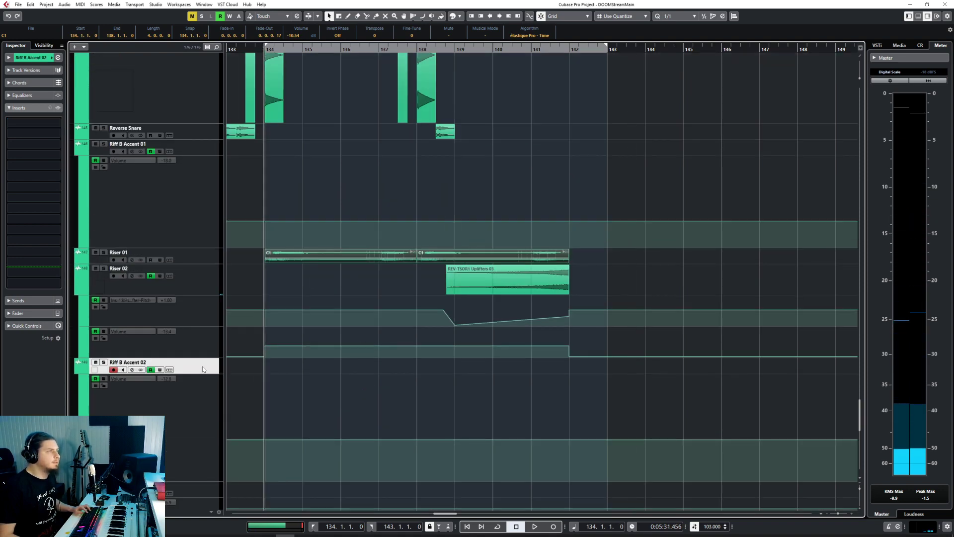
pyautogui.hotkey('ctrl', 'v')
pyautogui.click(379, 258)
pyautogui.keyDown('shift'); pyautogui.click(491, 258); pyautogui.keyUp('shift')
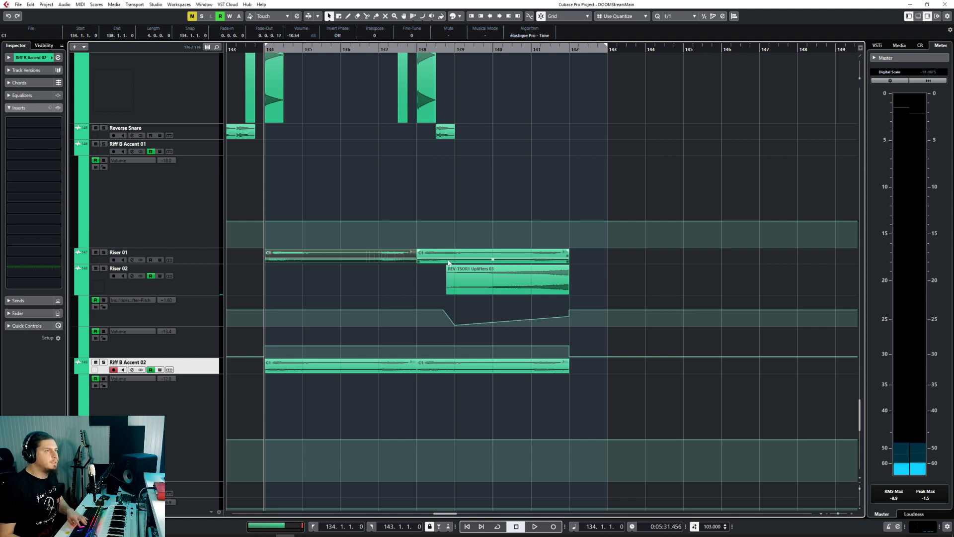
pyautogui.press('Delete')
# Import the Scream sample onto Riser 01 at bar 134, copying it to the working directory and converting it from 32 bit float to 24 bit
pyautogui.click(189, 257)
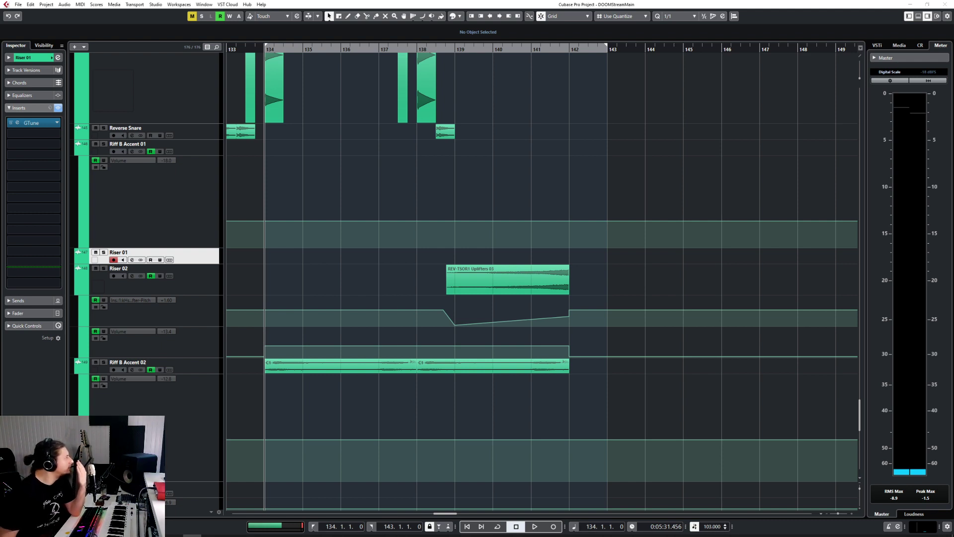
pyautogui.click(19, 5)
pyautogui.moveTo(74, 110)
pyautogui.click(111, 114)
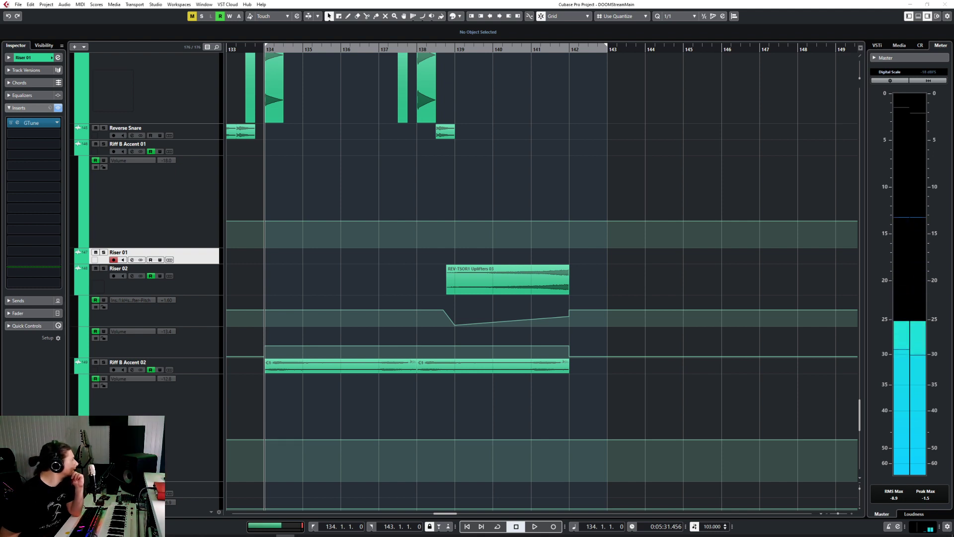
pyautogui.moveTo(953, 278); pyautogui.dragTo(491, 282)
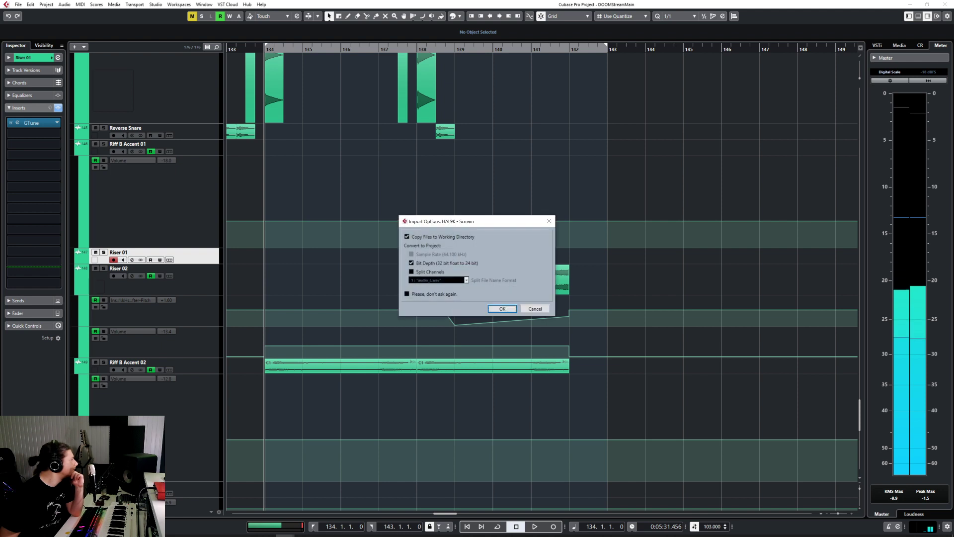
pyautogui.click(501, 309)
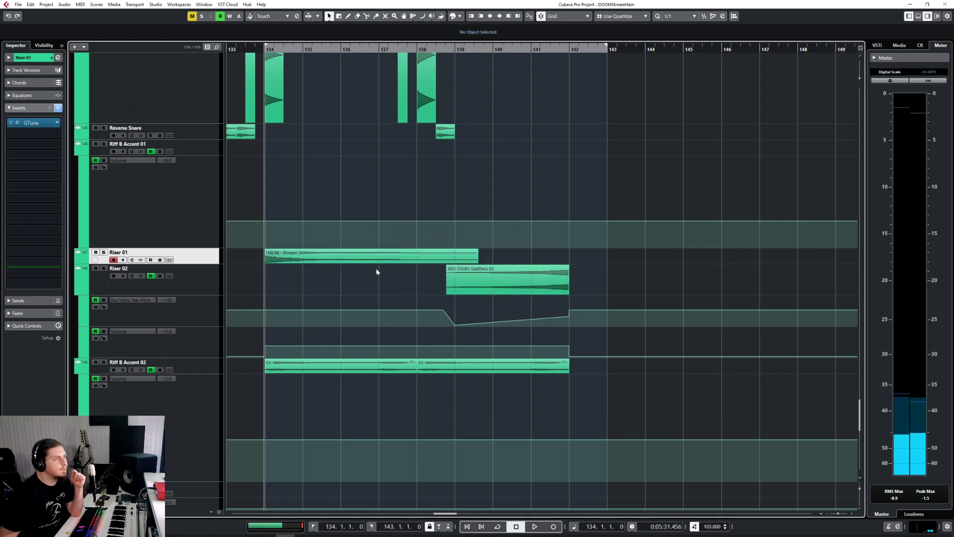
# Move the Scream clip to Riff B Accent 01 starting at 134.3.1 and set the quantize value to 1/4
pyautogui.moveTo(314, 254); pyautogui.dragTo(314, 368)
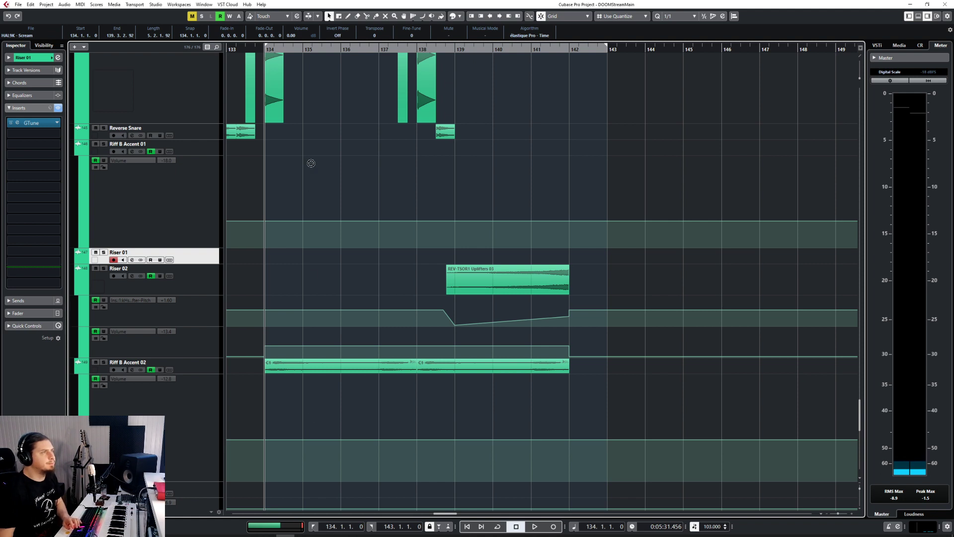
pyautogui.moveTo(311, 163)
pyautogui.mouseDown()
pyautogui.moveTo(283, 151)
pyautogui.moveTo(424, 148)
pyautogui.moveTo(297, 156)
pyautogui.mouseUp()
pyautogui.scroll(4, 287, 178)
pyautogui.scroll(-2, 288, 169)
pyautogui.click(679, 16)
pyautogui.click(691, 44)
pyautogui.scroll(-1, 297, 163)
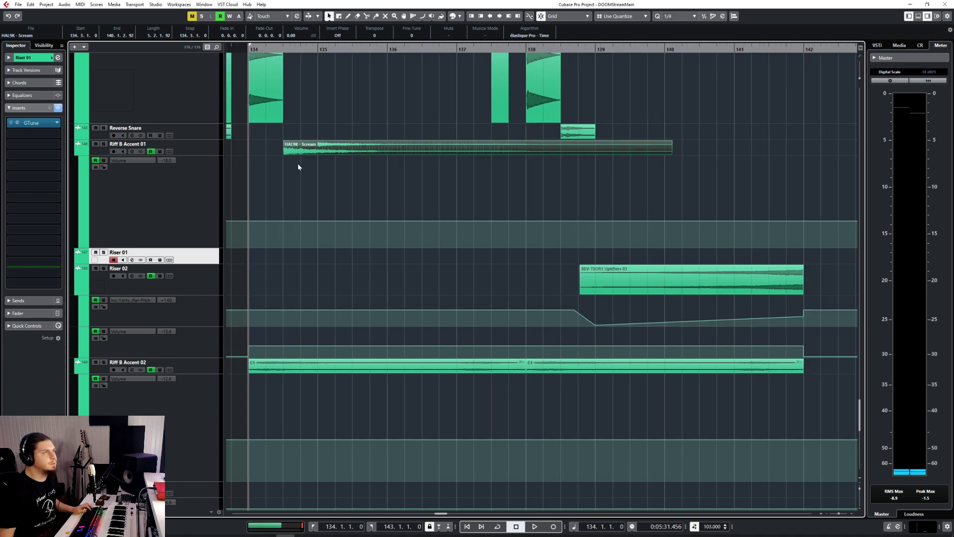
# Play back from just before bar 134 and lower the Scream clip's volume to -1.26 dB
pyautogui.hscroll(-2, 297, 162)
pyautogui.click(294, 49)
pyautogui.press('space')
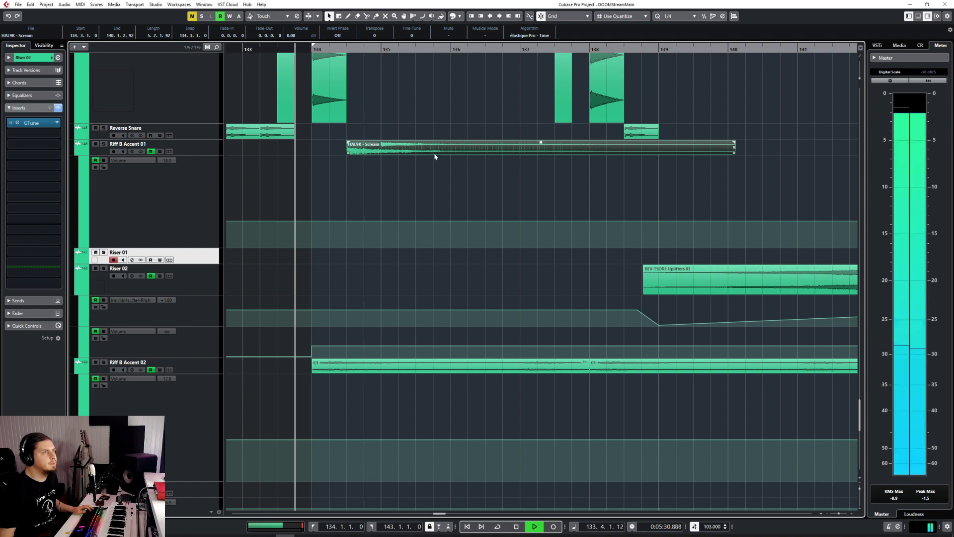
pyautogui.moveTo(540, 142)
pyautogui.mouseDown()
pyautogui.moveTo(540, 152)
pyautogui.moveTo(540, 130)
pyautogui.moveTo(539, 145)
pyautogui.mouseUp()
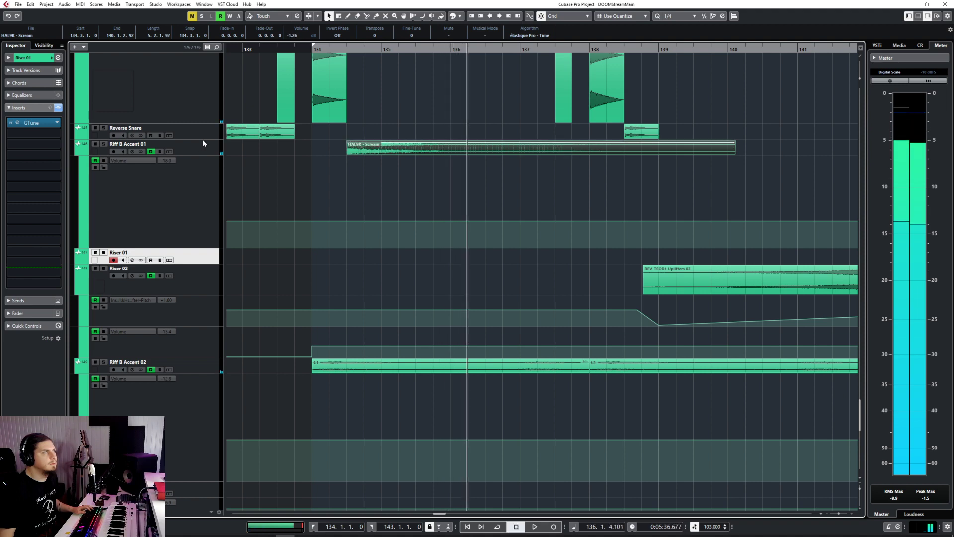
# Raise the Scream clip on Riff B Accent 01 to 0.46 dB and play back from bar 134
pyautogui.press('space')
pyautogui.click(193, 155)
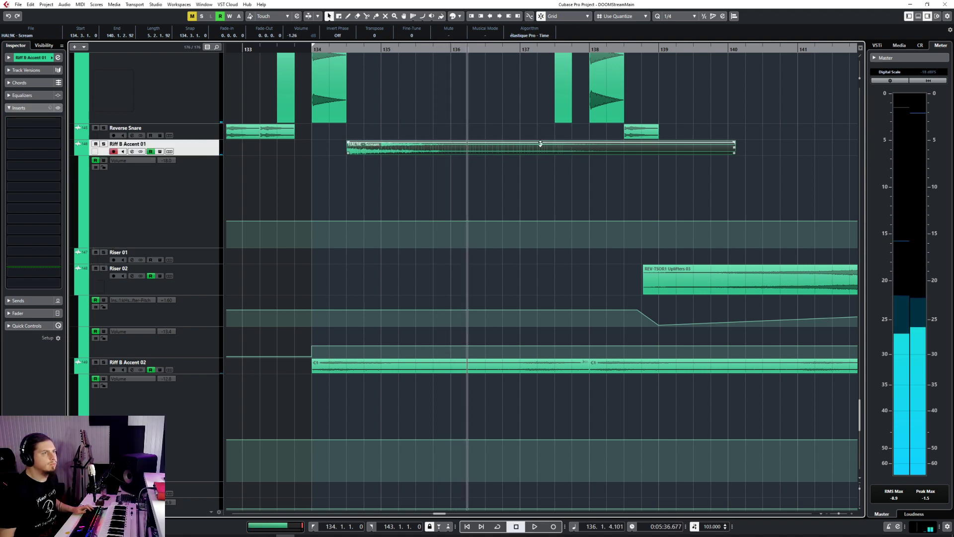
pyautogui.moveTo(540, 144); pyautogui.dragTo(541, 142)
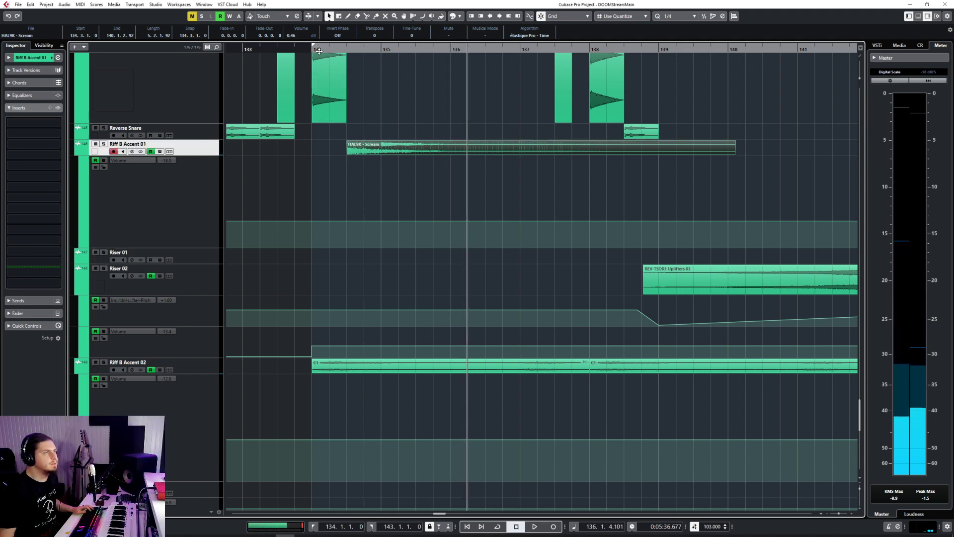
pyautogui.click(319, 50)
pyautogui.press('space')
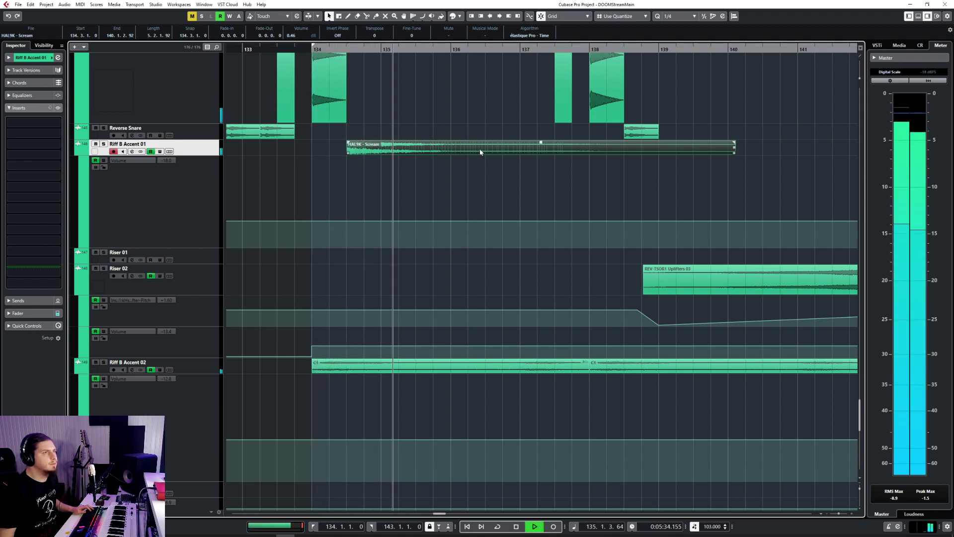
# Trim the Scream clip to end at bar 136 and paste a copy of it at bar 138
pyautogui.keyDown('alt'); pyautogui.click(452, 148); pyautogui.keyUp('alt')
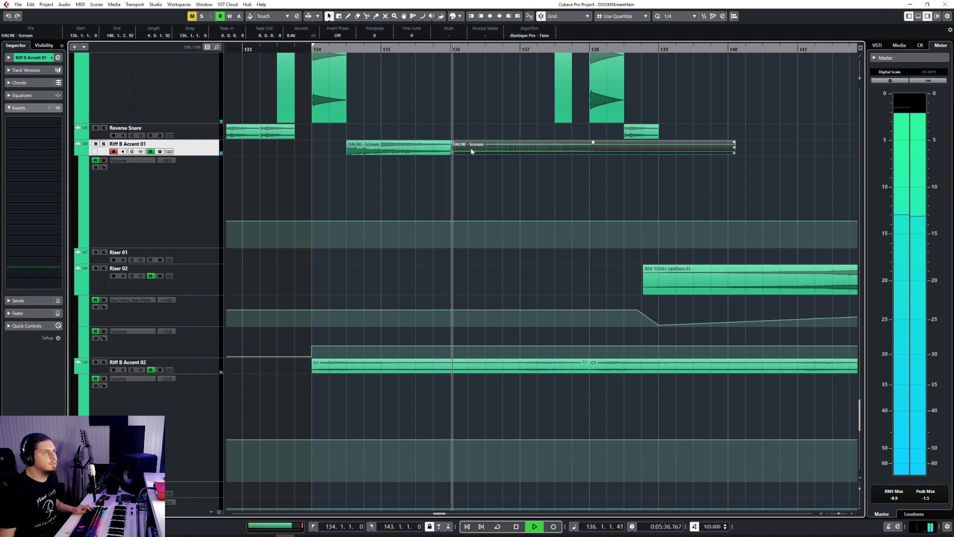
pyautogui.press('Delete')
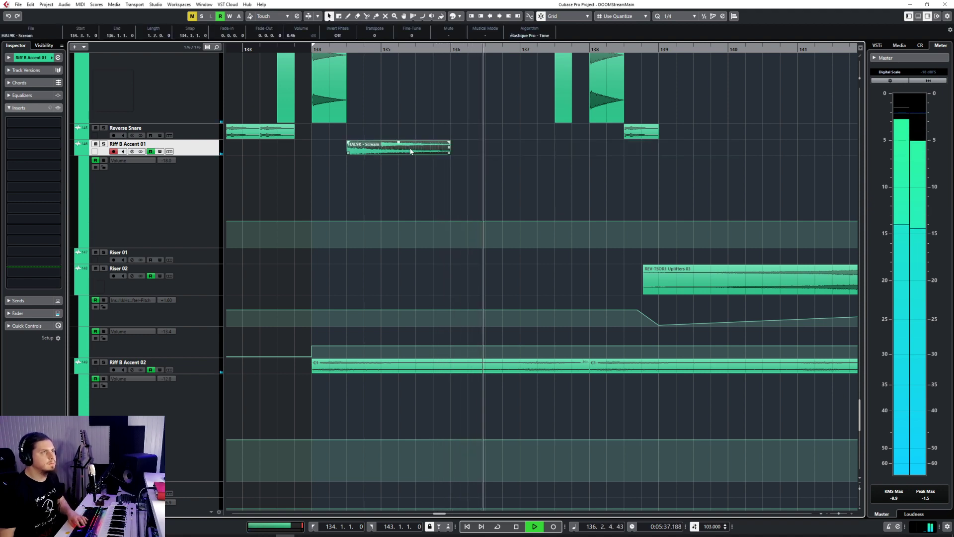
pyautogui.click(591, 50)
pyautogui.hotkey('ctrl', 'v')
# Play back from bar 137 and move the copied Scream clip to start at 138.3.1
pyautogui.click(521, 50)
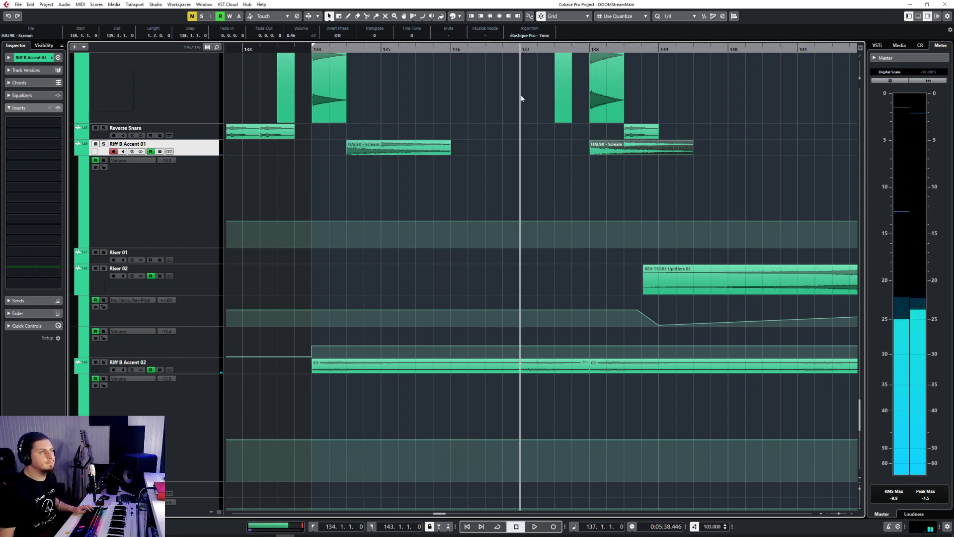
pyautogui.press('space')
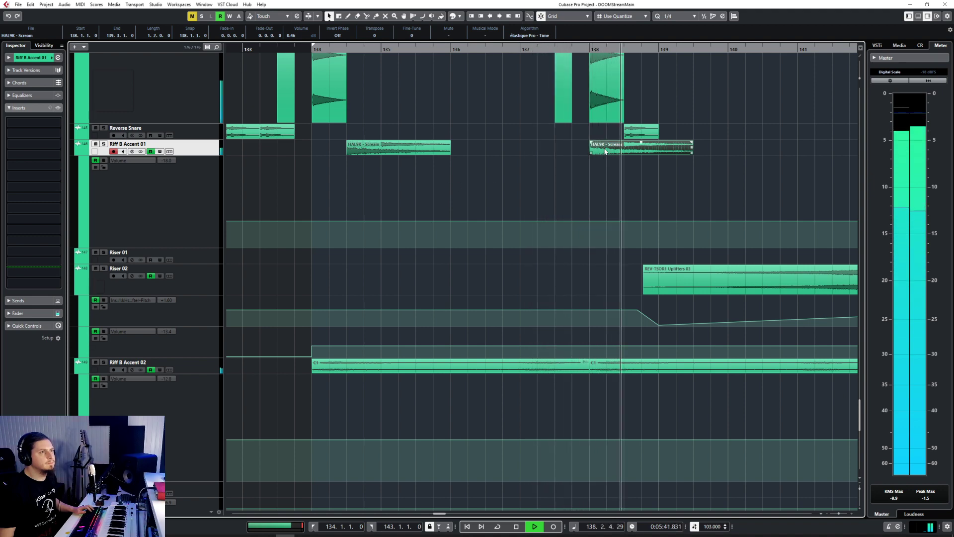
pyautogui.moveTo(605, 152); pyautogui.dragTo(643, 148)
pyautogui.click(538, 50)
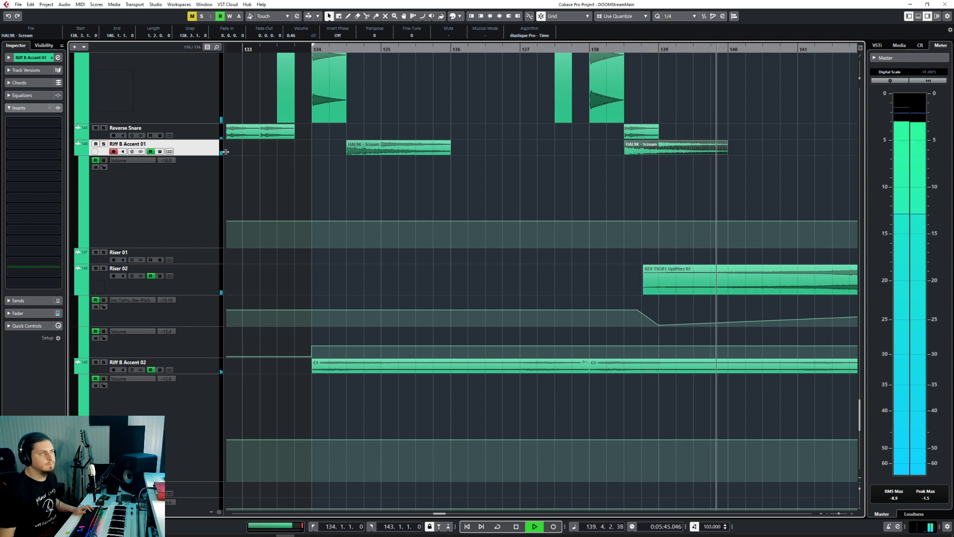
pyautogui.press('space')
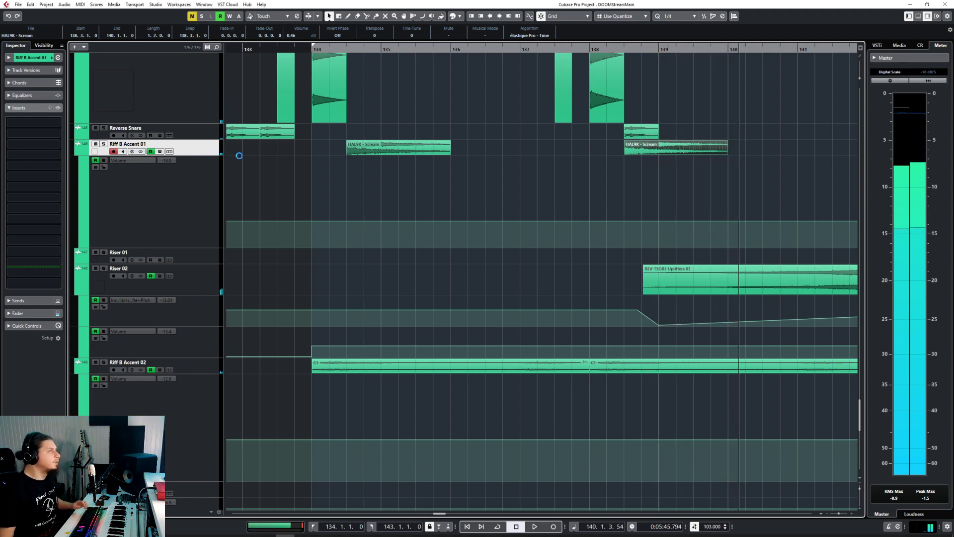
# Import the Metallic Hiss sample onto Riff B Accent 03 at bar 134
pyautogui.click(197, 412)
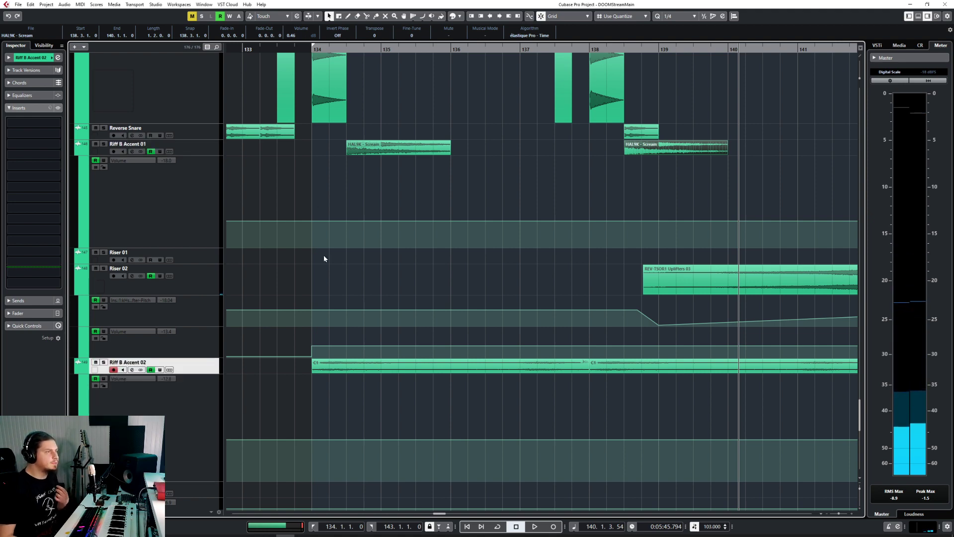
pyautogui.scroll(-5, 217, 273)
pyautogui.click(200, 252)
pyautogui.click(221, 216)
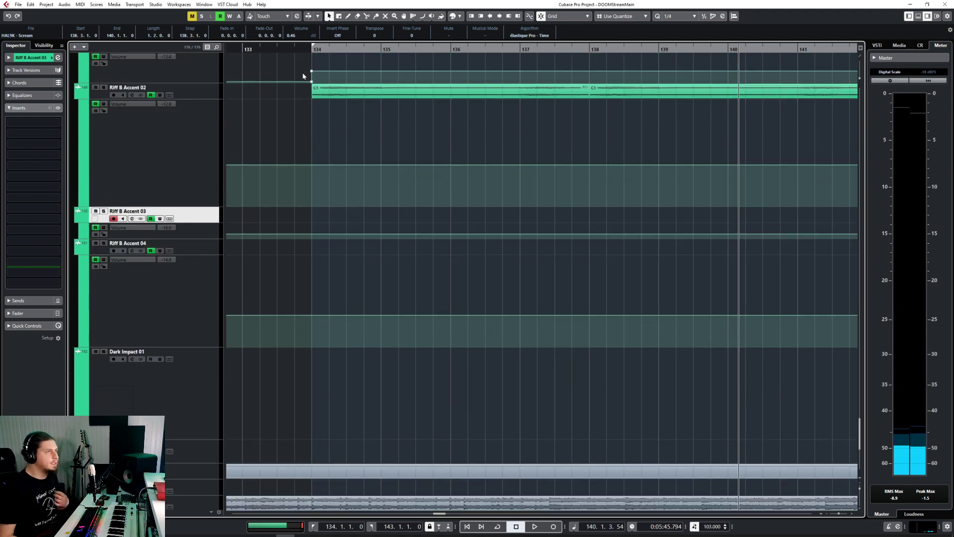
pyautogui.click(312, 59)
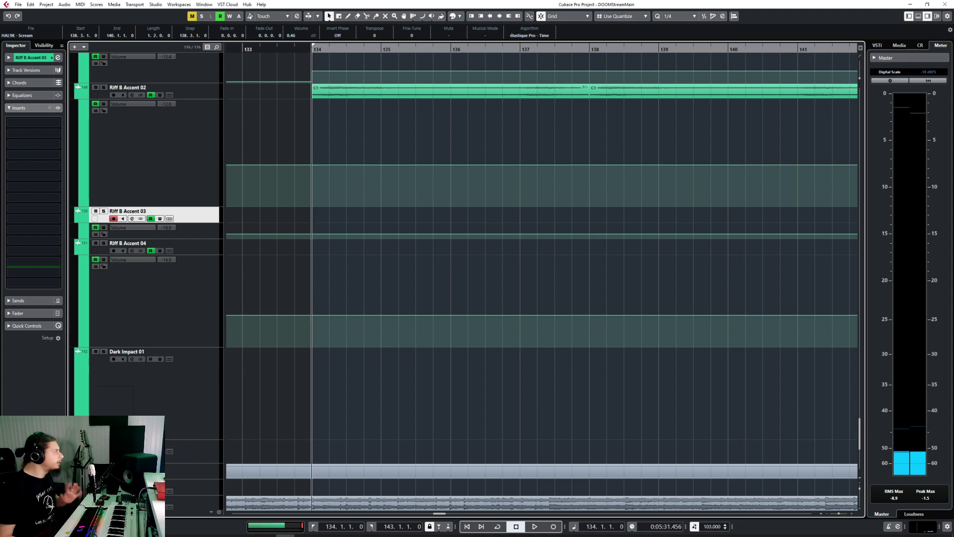
pyautogui.click(19, 5)
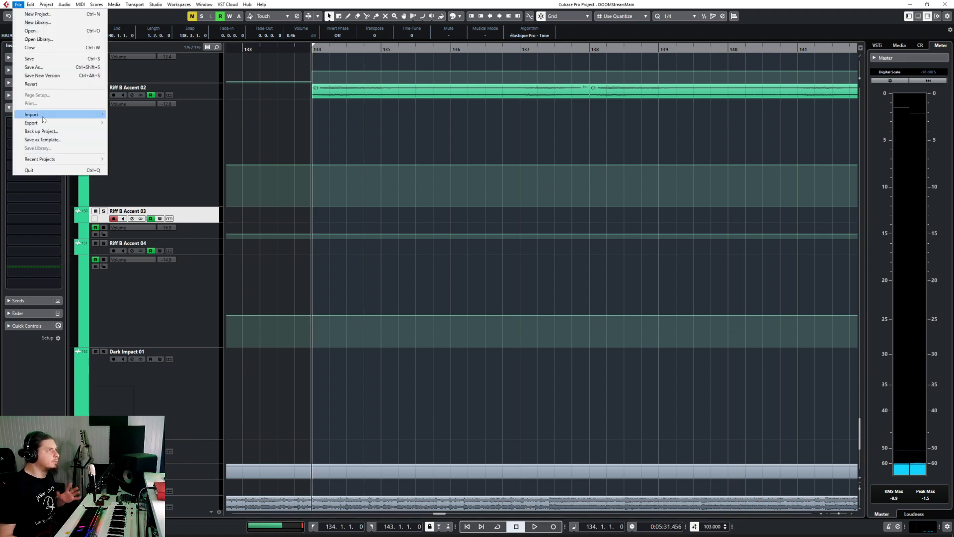
pyautogui.click(119, 116)
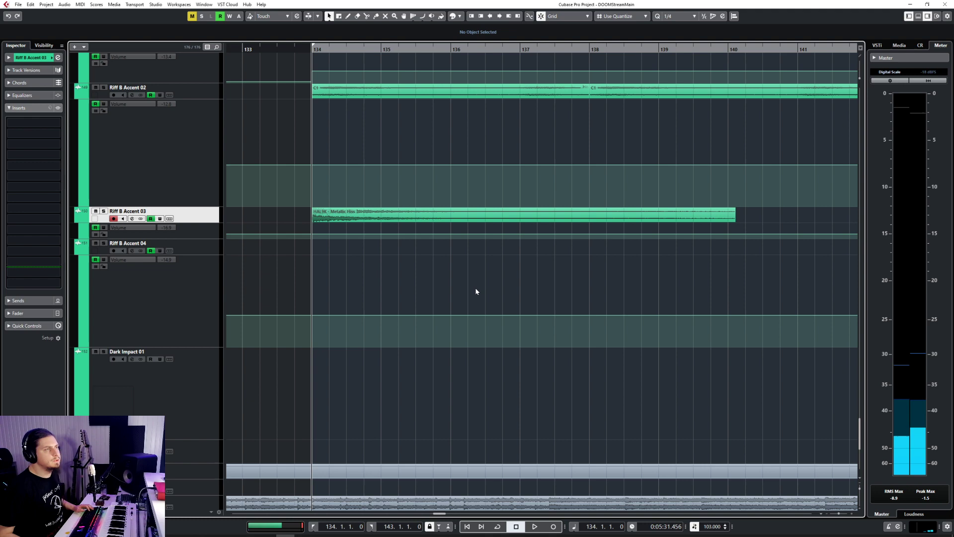
# Split the Metallic Hiss clip at 134.2.1 and delete everything after its first beat
pyautogui.rightClick(342, 219)
pyautogui.click(381, 219)
pyautogui.click(330, 219)
pyautogui.click(351, 218)
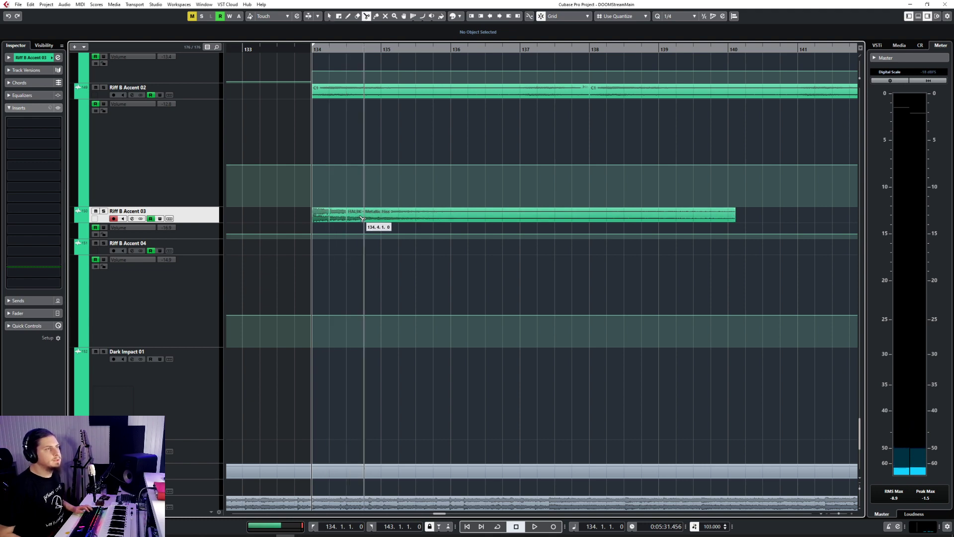
pyautogui.press('1')
pyautogui.click(342, 215)
pyautogui.press('Delete')
pyautogui.click(355, 215)
pyautogui.press('Delete')
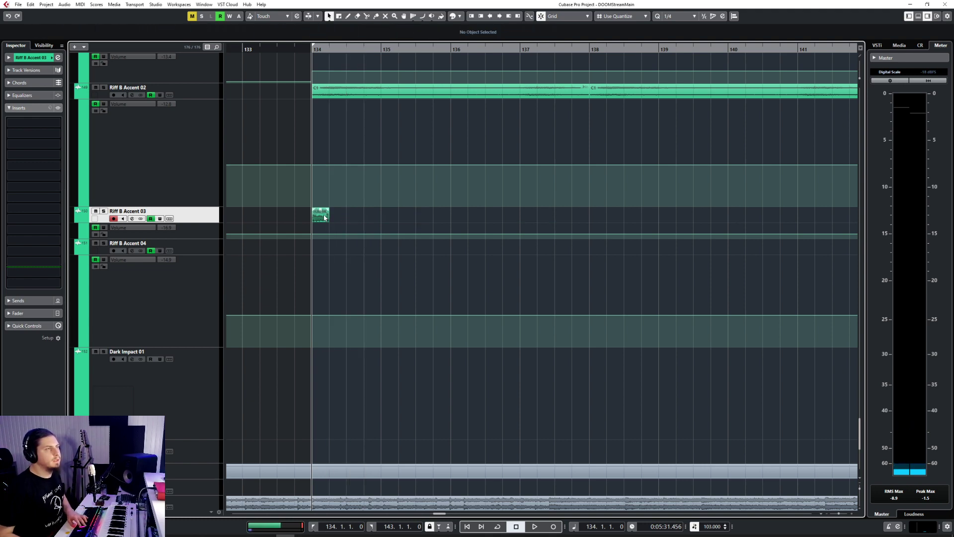
# Paste three copies of the one-beat Metallic Hiss clip back to back from 134.2.1 to fill bar 134
pyautogui.click(342, 49)
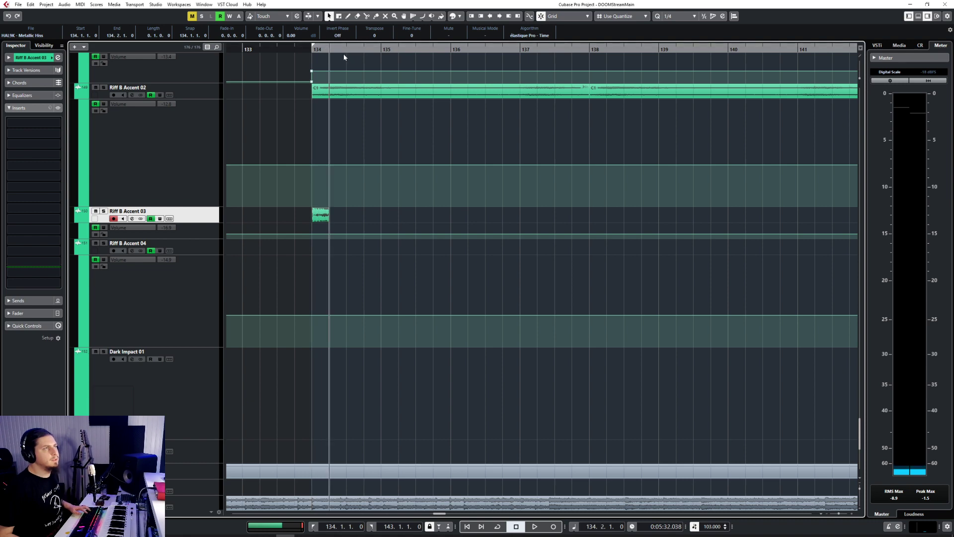
pyautogui.hotkey('ctrl', 'v')
pyautogui.hotkey('ctrl', 'v')
pyautogui.hotkey('ctrl', 'v')
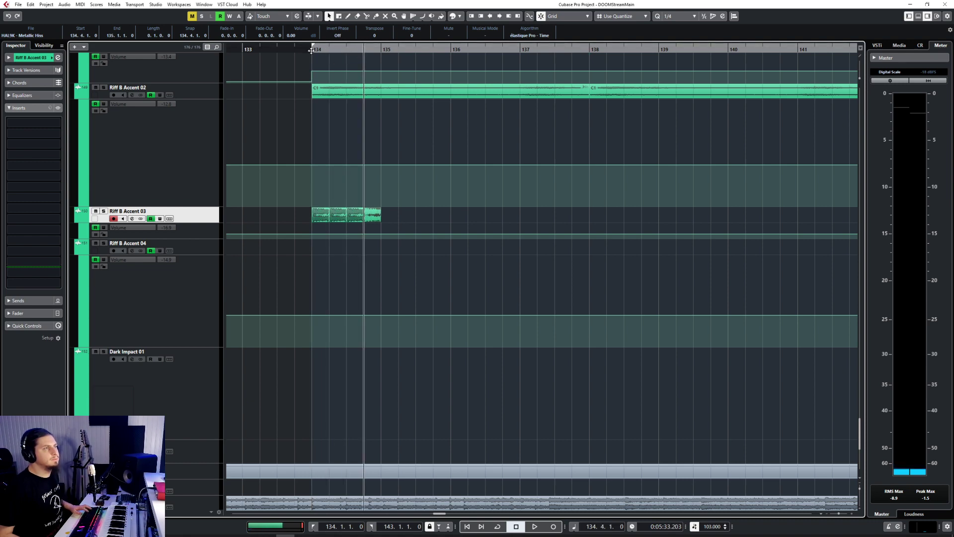
# Play back bar 134 and solo the Riff B Accent 03 track to hear the Metallic Hiss clips alone
pyautogui.click(304, 48)
pyautogui.press('space')
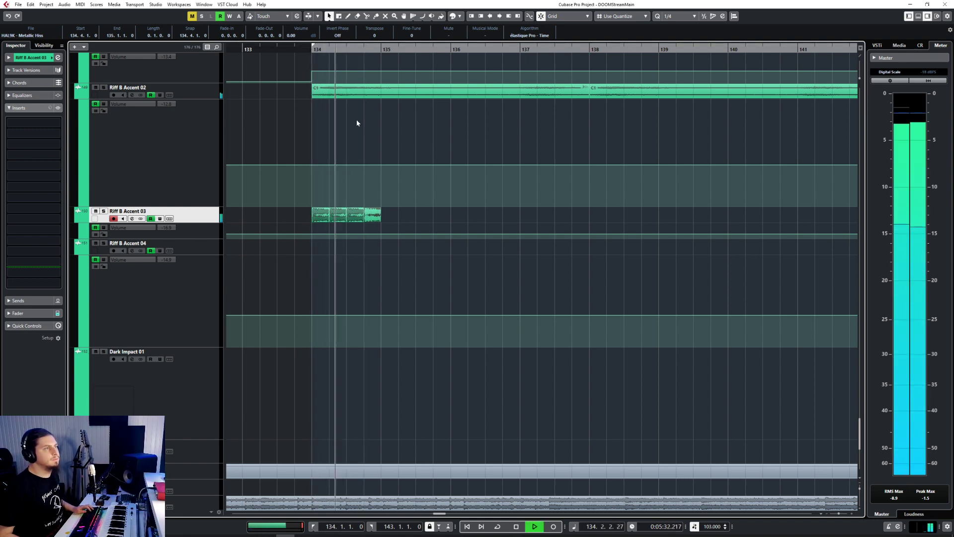
pyautogui.press('s')
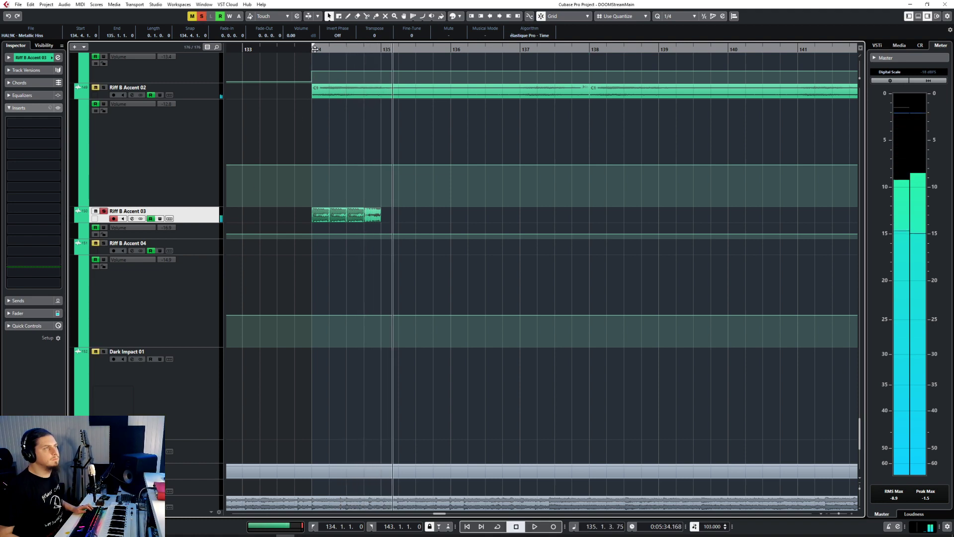
pyautogui.press('space')
pyautogui.press('space')
pyautogui.moveTo(309, 228); pyautogui.dragTo(411, 214)
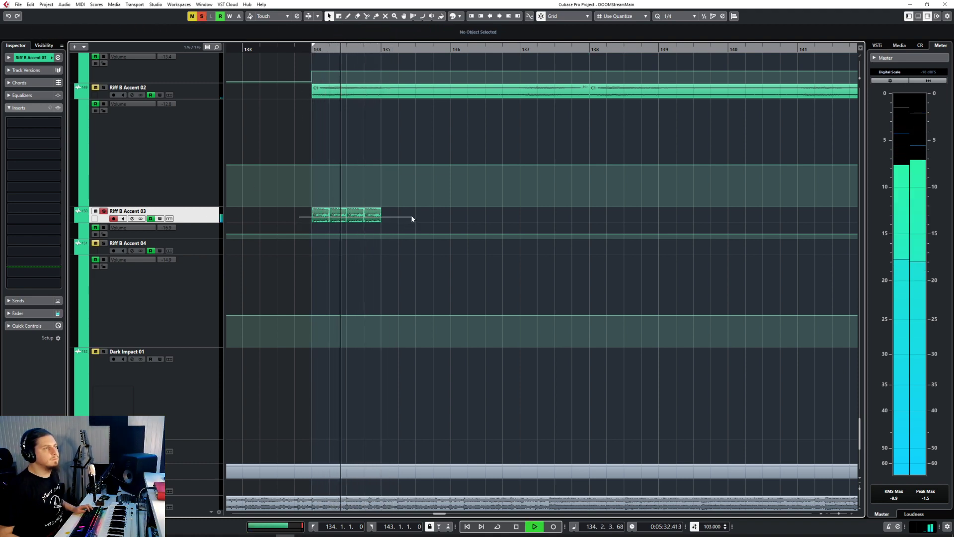
pyautogui.press('space')
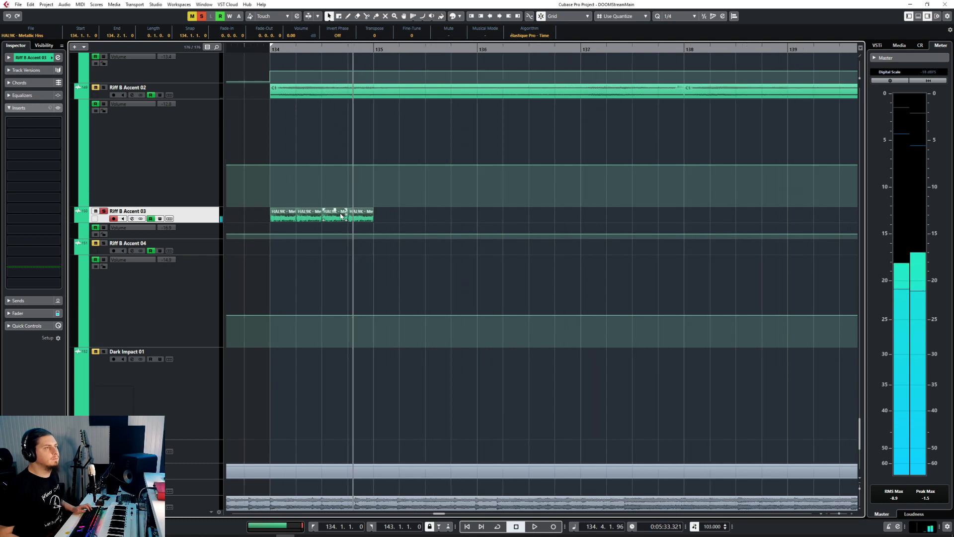
# Lower the second Metallic Hiss clip to -8.44 dB and the fourth one to -6.76 dB
pyautogui.press('h')
pyautogui.click(309, 222)
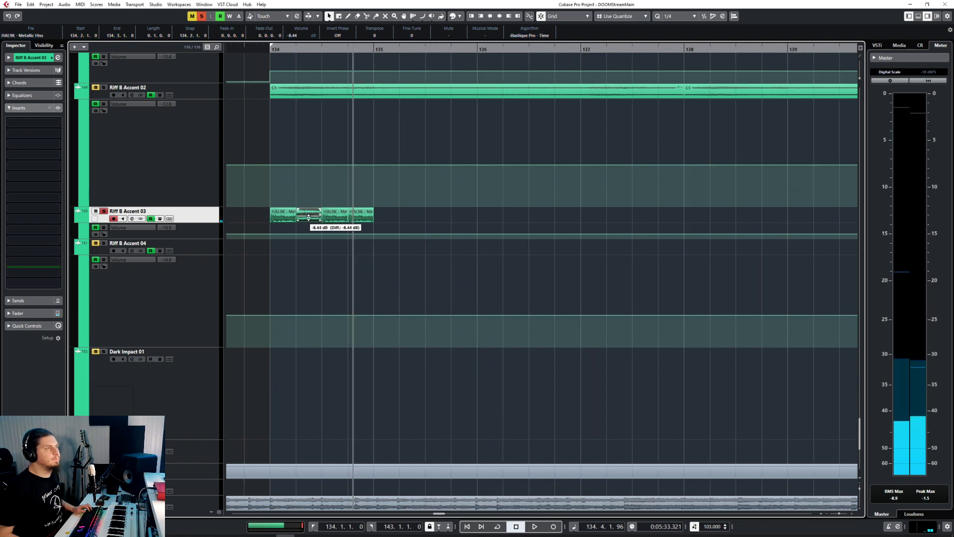
pyautogui.click(355, 215)
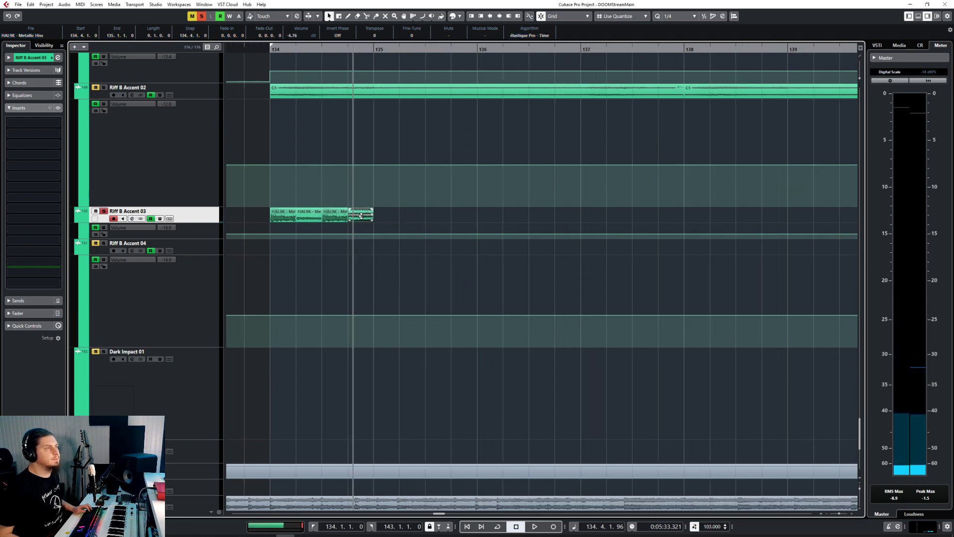
# Apply the Reverse process to the second Metallic Hiss clip at 134.2.1
pyautogui.click(310, 223)
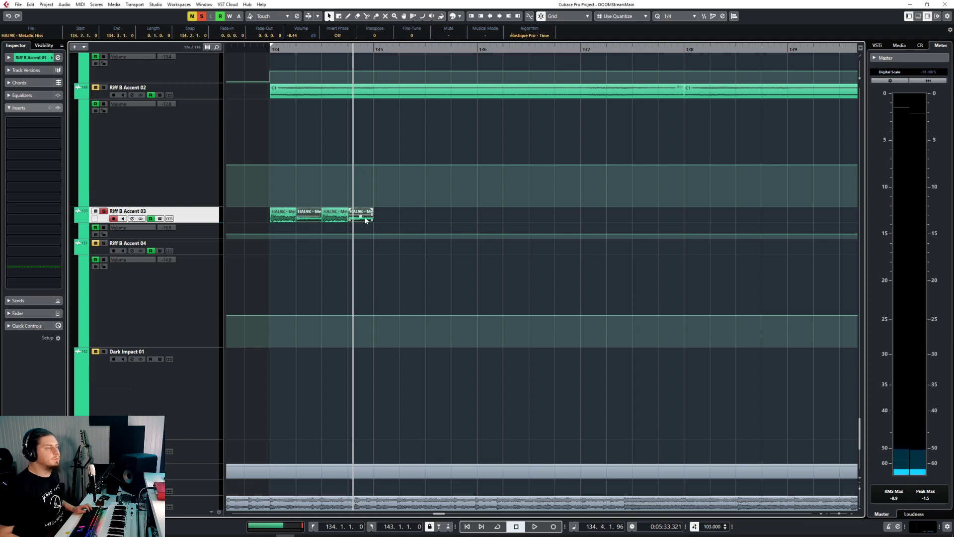
pyautogui.hotkey('ctrl', 'e')
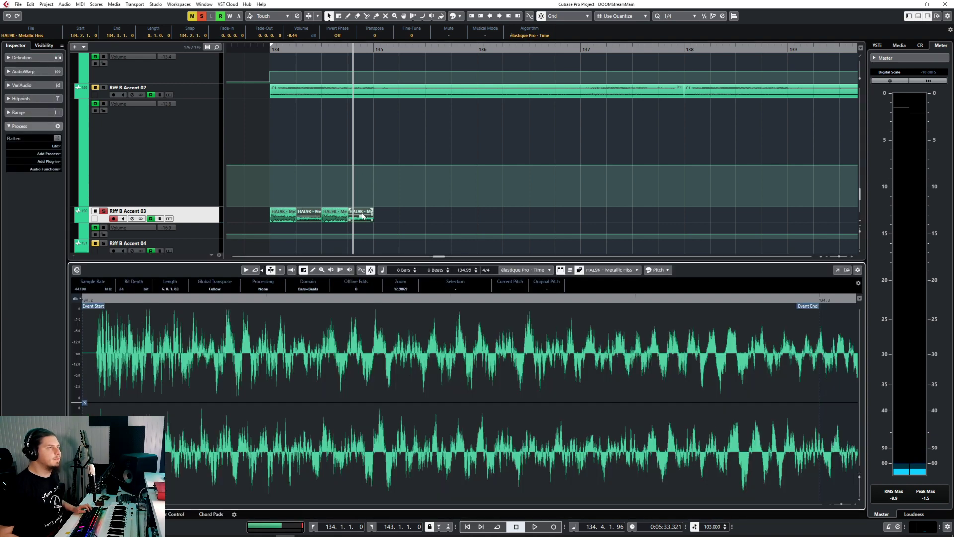
pyautogui.click(58, 154)
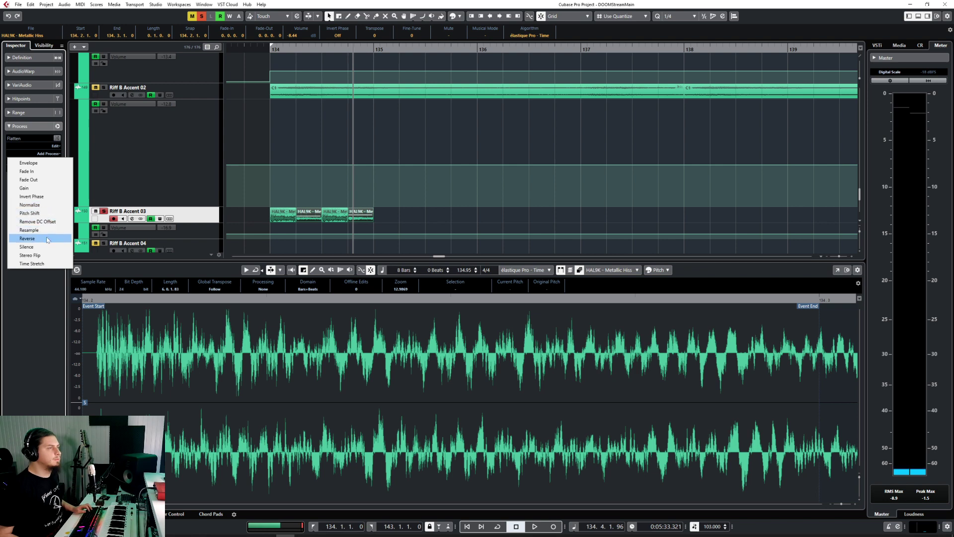
pyautogui.click(27, 238)
pyautogui.click(477, 296)
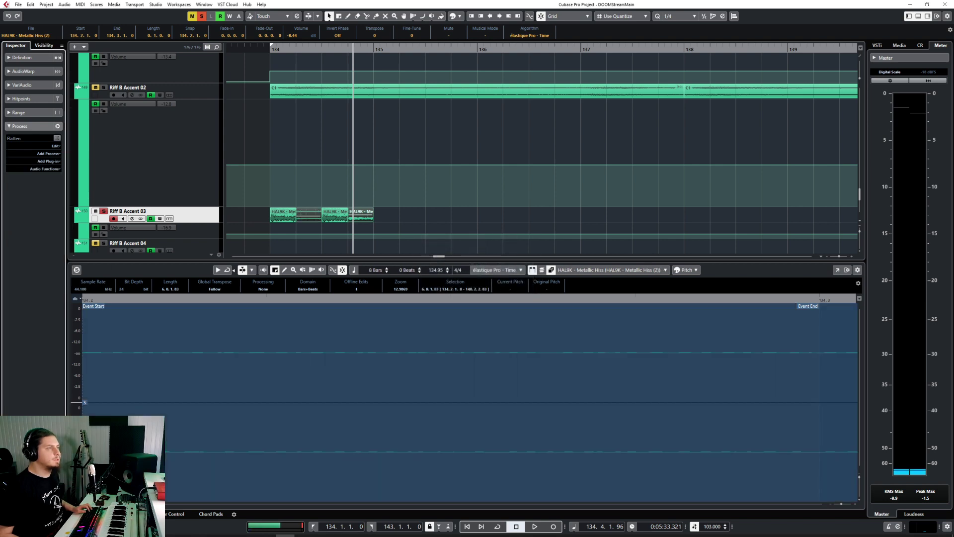
# Delete the fourth Metallic Hiss clip at 134.4.1 and raise the reversed clip's volume to -0.99 dB
pyautogui.click(359, 215)
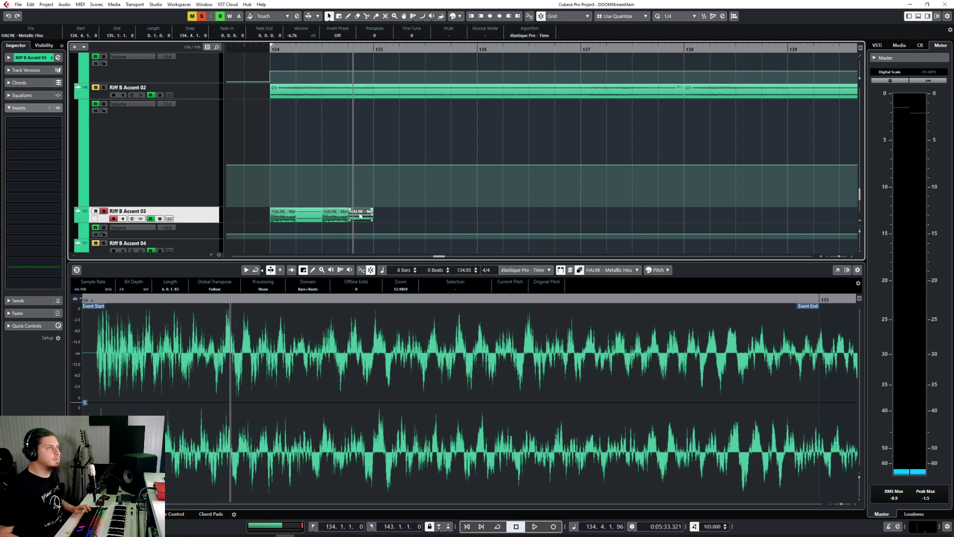
pyautogui.press('Delete')
pyautogui.click(309, 216)
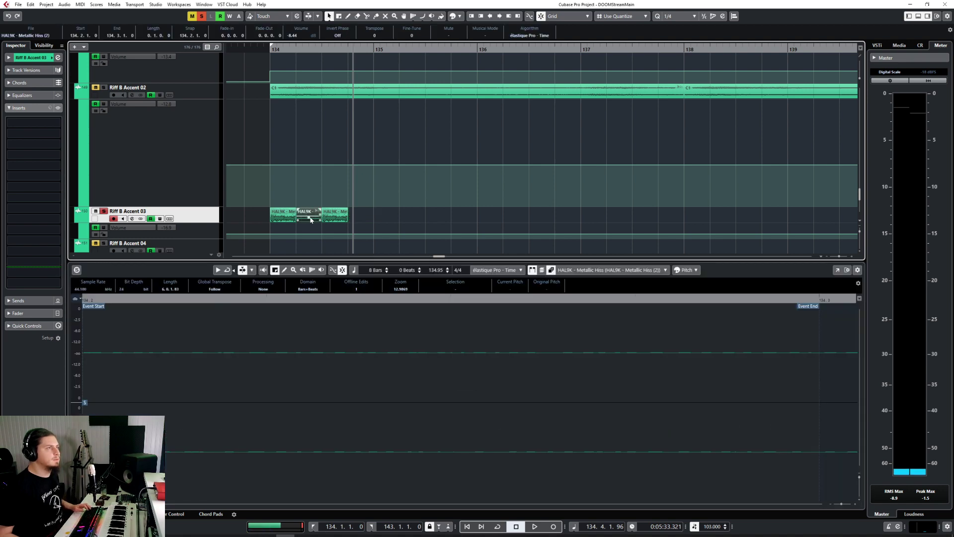
pyautogui.moveTo(308, 217); pyautogui.dragTo(309, 208)
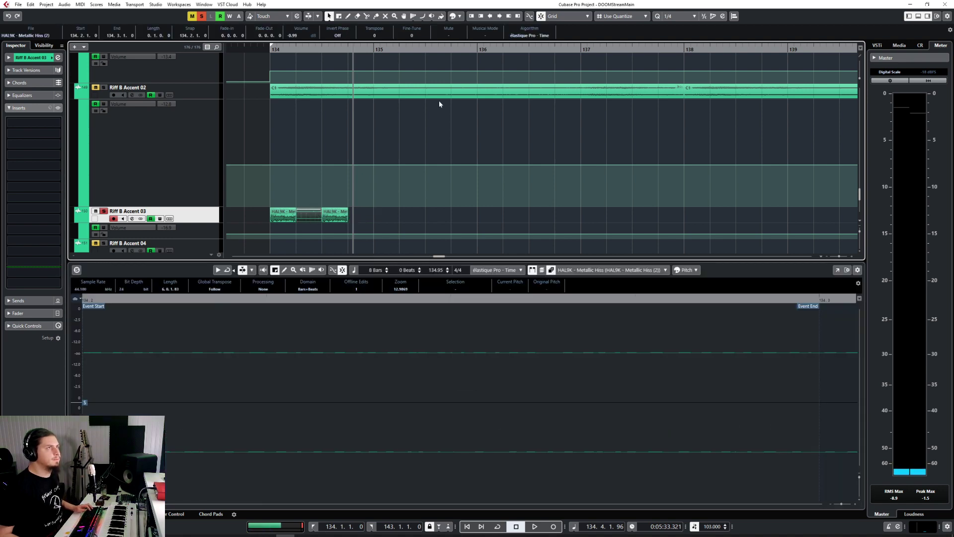
pyautogui.click(308, 214)
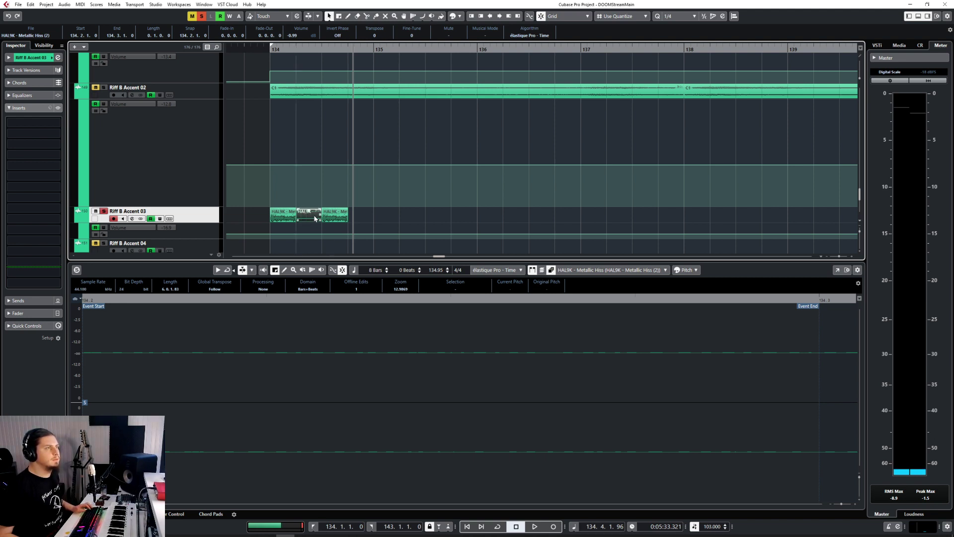
pyautogui.hotkey('ctrl', 'z')
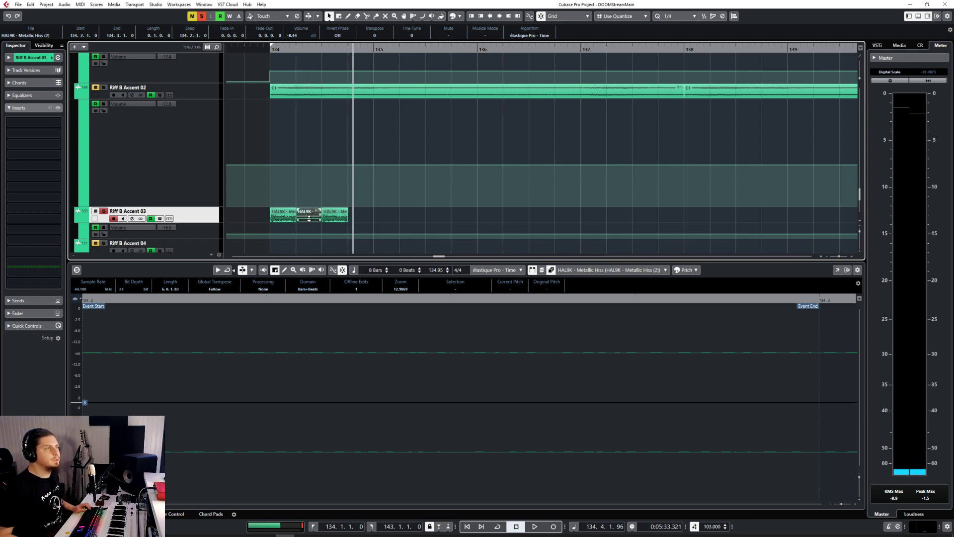
pyautogui.moveTo(309, 218); pyautogui.dragTo(312, 211)
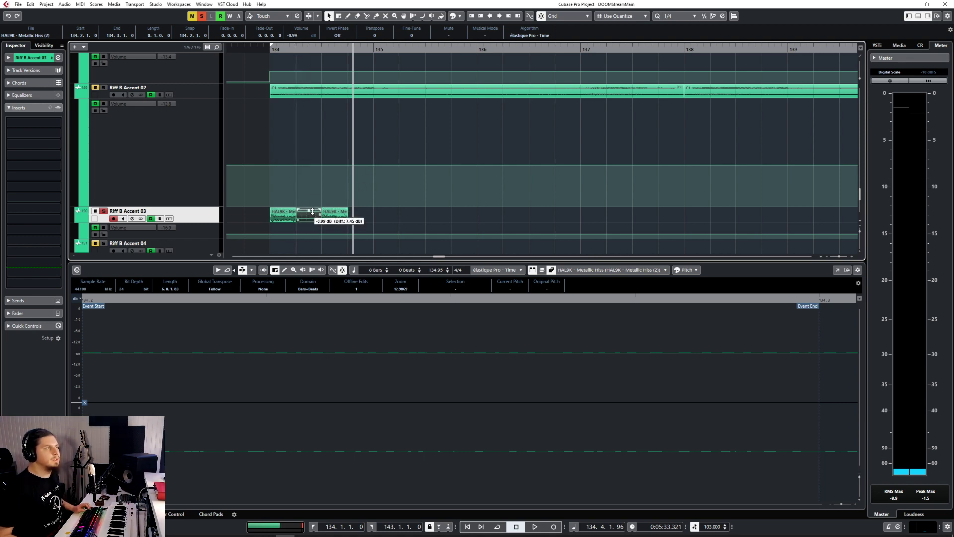
# Try to shift the audio inside the reversed Metallic Hiss clip with Sizing Moves Contents, and return to Normal Sizing
pyautogui.click(329, 17)
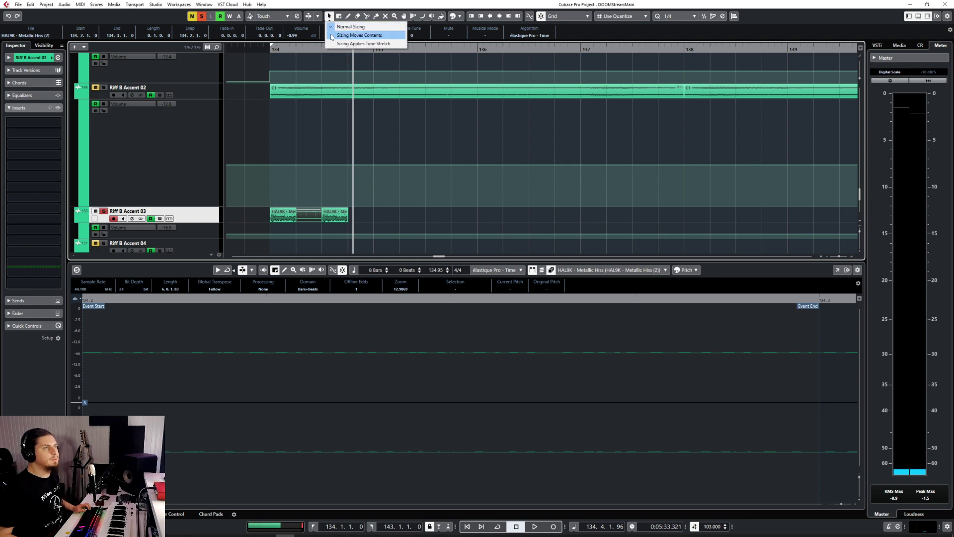
pyautogui.click(359, 34)
pyautogui.moveTo(312, 218); pyautogui.dragTo(344, 220)
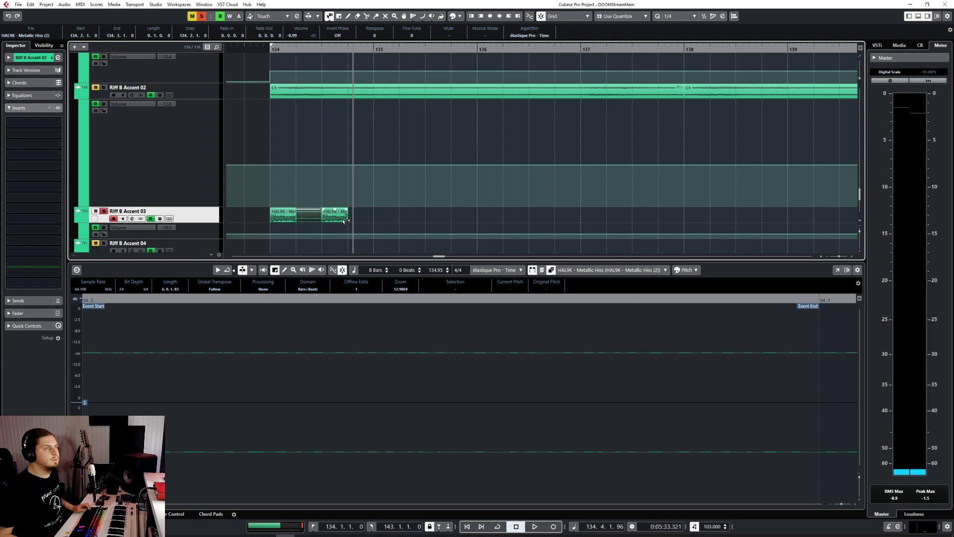
pyautogui.click(333, 18)
pyautogui.click(350, 25)
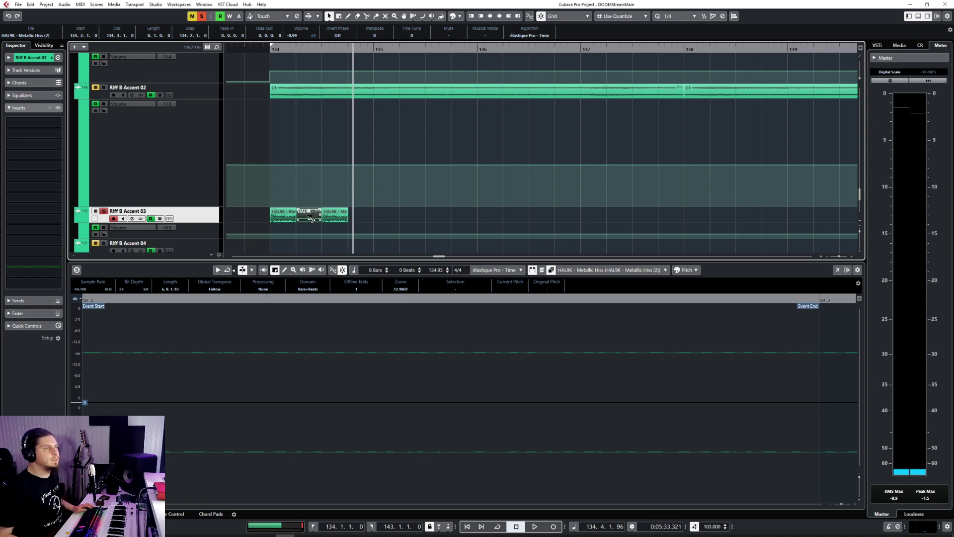
pyautogui.moveTo(312, 219); pyautogui.dragTo(311, 220)
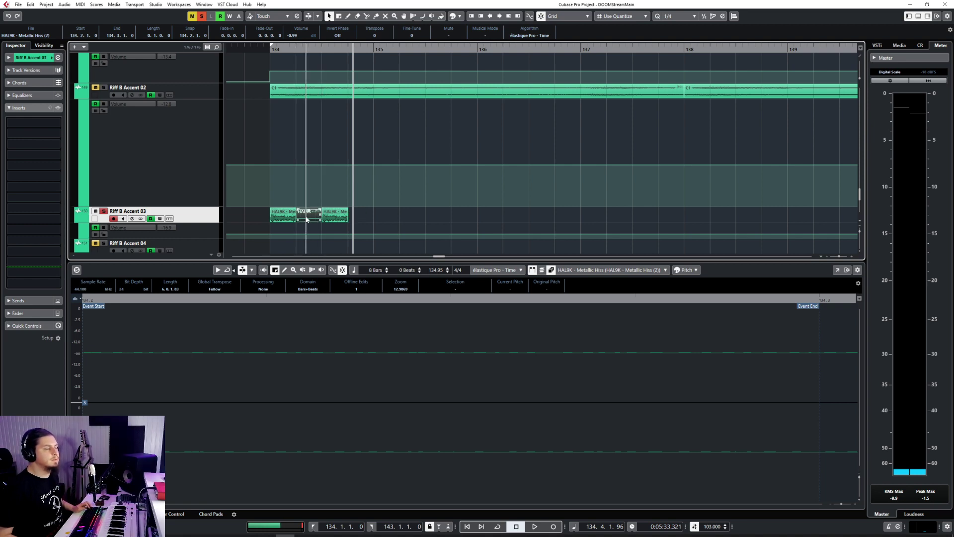
# Close the sample editor, extend the reversed Metallic Hiss clip to 140.2.2.83 and split it at 140.2.1
pyautogui.rightClick(306, 217)
pyautogui.click(303, 217)
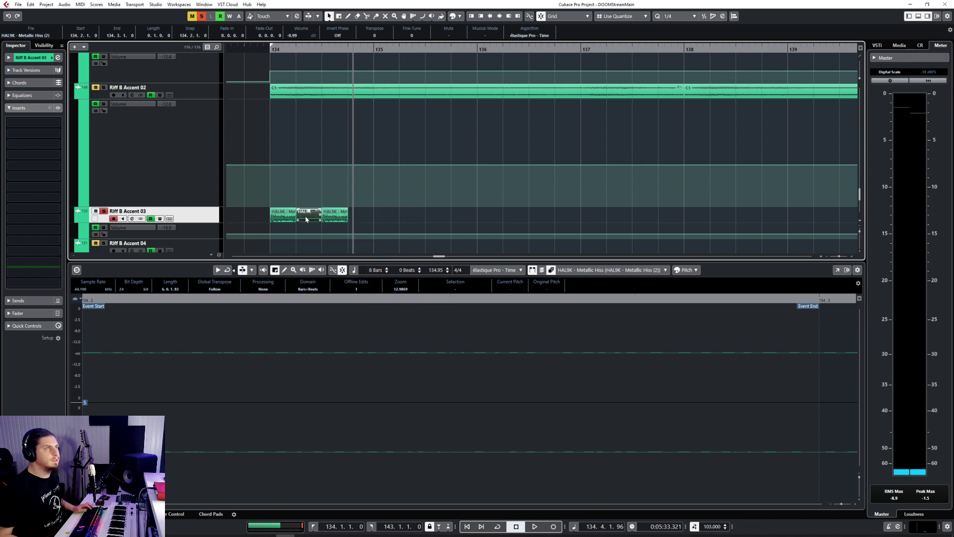
pyautogui.hotkey('ctrl', 'alt', 'e')
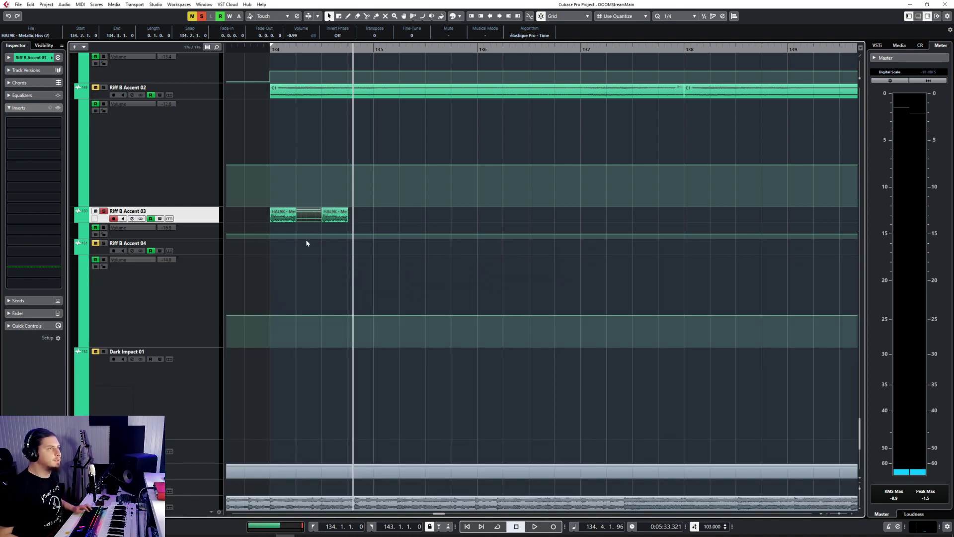
pyautogui.moveTo(319, 220); pyautogui.dragTo(361, 219)
pyautogui.rightClick(361, 219)
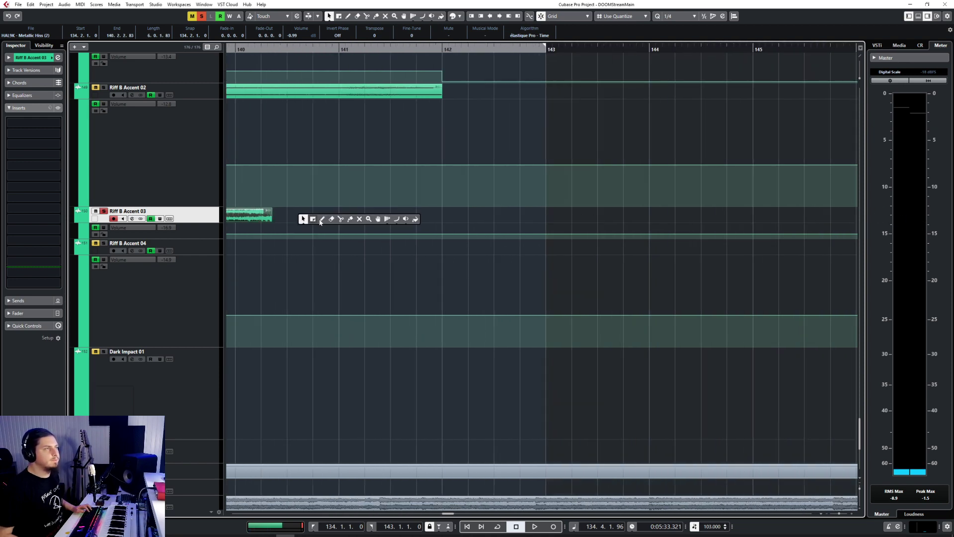
pyautogui.click(340, 219)
pyautogui.click(261, 219)
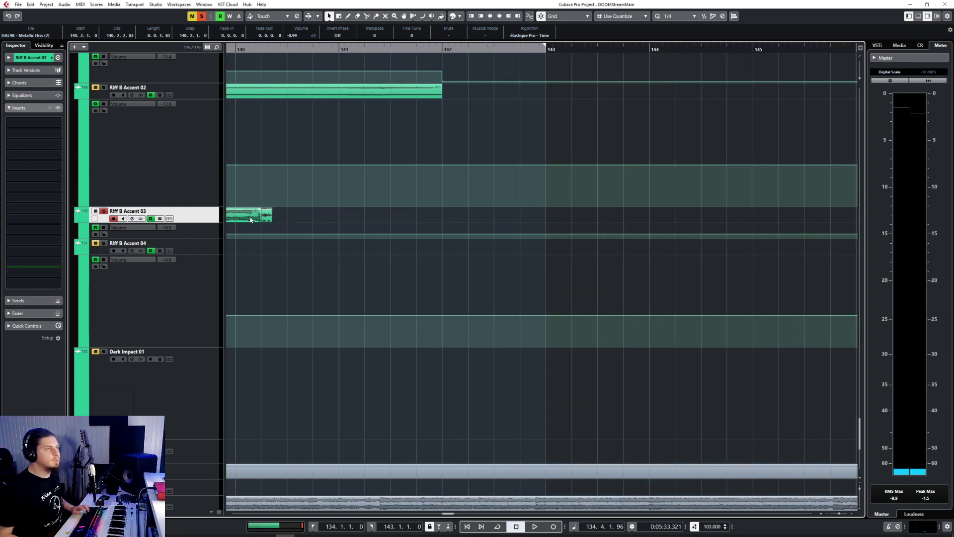
# Delete the front part of the split reversed clip and move its remaining tail to 134.2.1
pyautogui.press('1')
pyautogui.click(246, 216)
pyautogui.press('Delete')
pyautogui.press('g')
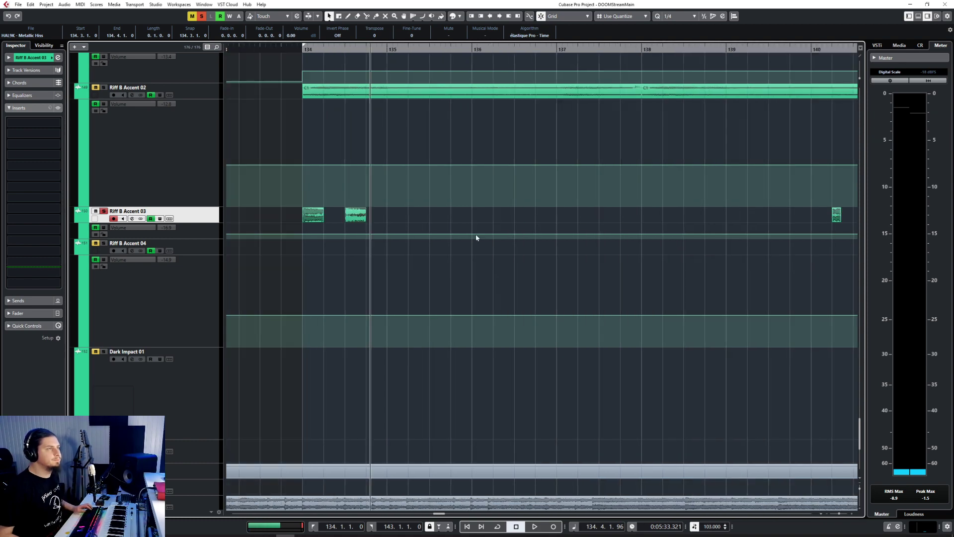
pyautogui.moveTo(834, 217); pyautogui.dragTo(333, 221)
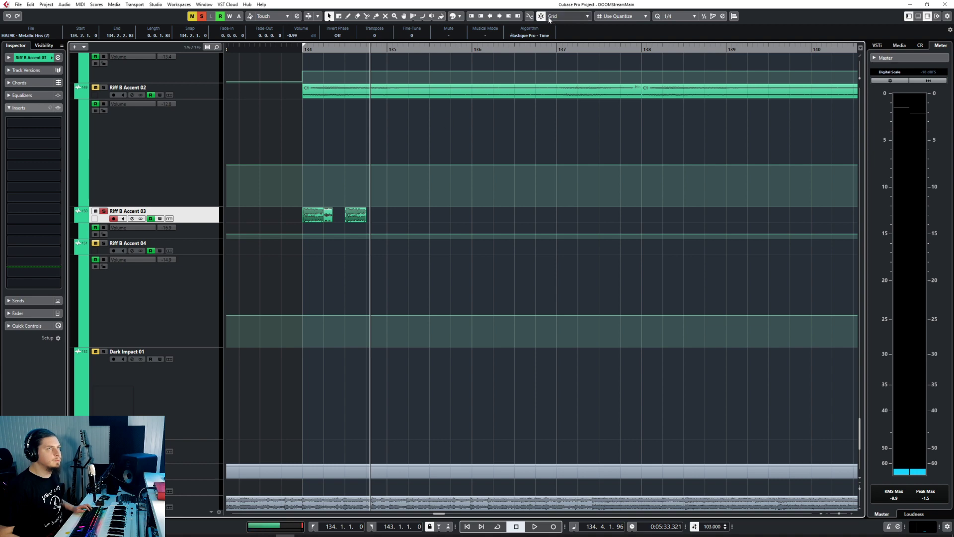
# Lengthen the reversed tail clip to fill beat 134.2 up to 134.2.4.116 and duplicate it at 134.4.1
pyautogui.press('h')
pyautogui.press('h')
pyautogui.moveTo(491, 217)
pyautogui.mouseDown()
pyautogui.moveTo(544, 217)
pyautogui.moveTo(476, 221)
pyautogui.mouseUp()
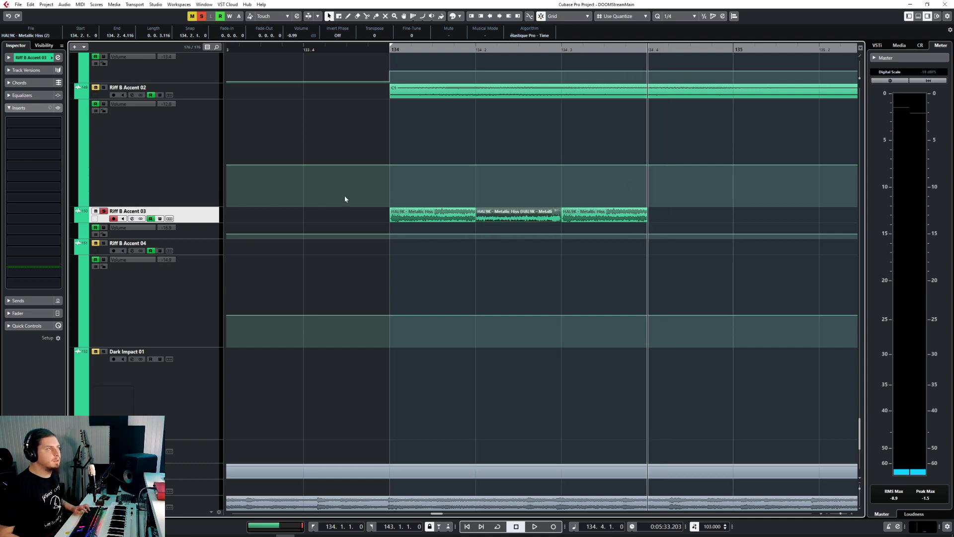
pyautogui.hotkey('ctrl', 'd')
pyautogui.press('g')
# Play back bar 134, lower the second Metallic Hiss clip to -5.79 dB and turn down the fourth one as well
pyautogui.click(381, 45)
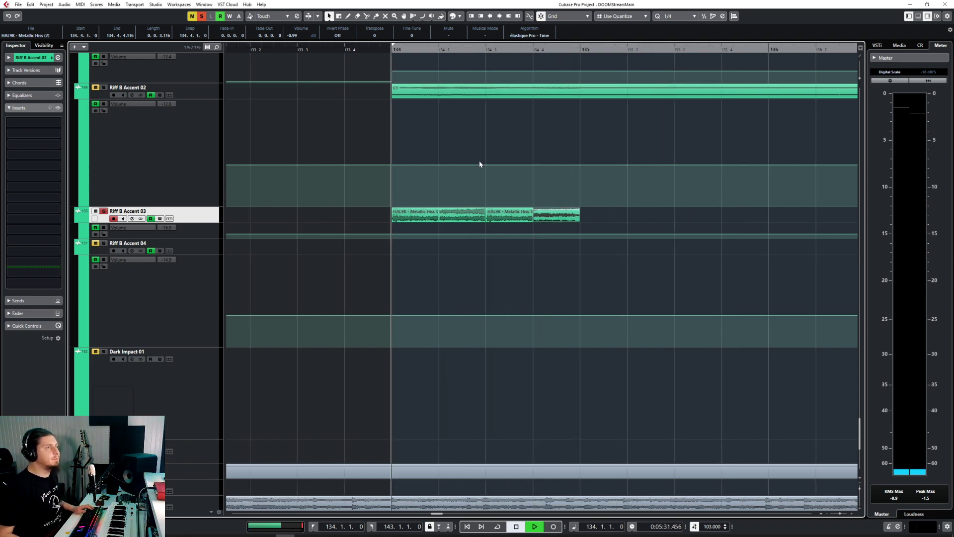
pyautogui.press('space')
pyautogui.click(455, 212)
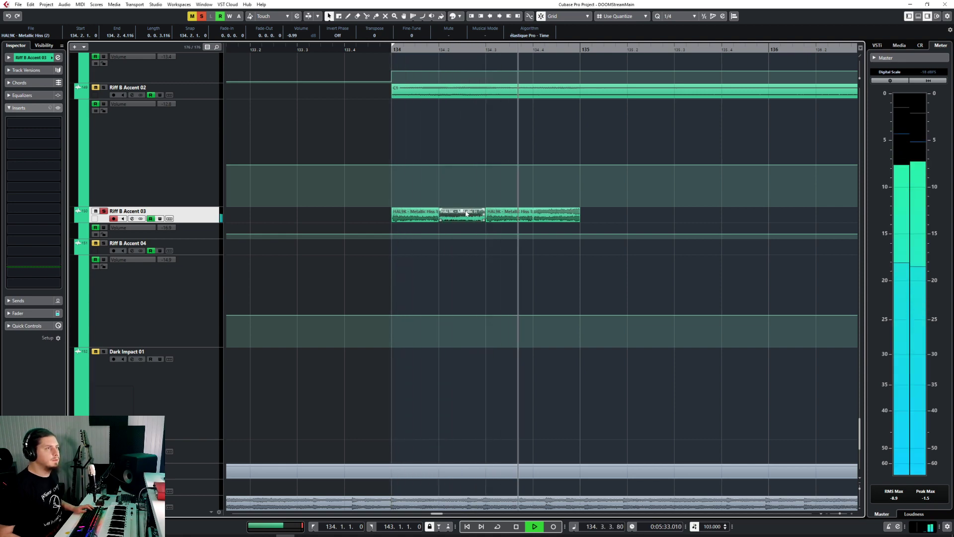
pyautogui.press('space')
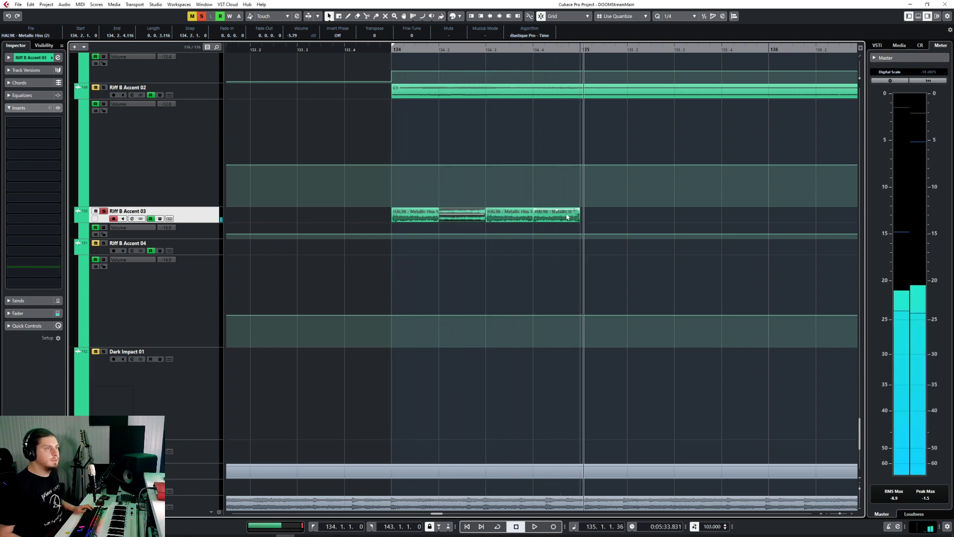
pyautogui.moveTo(556, 209); pyautogui.dragTo(557, 211)
# Crossfade the four Metallic Hiss clips in bar 134, continuing despite the non-overlapping material
pyautogui.click(504, 228)
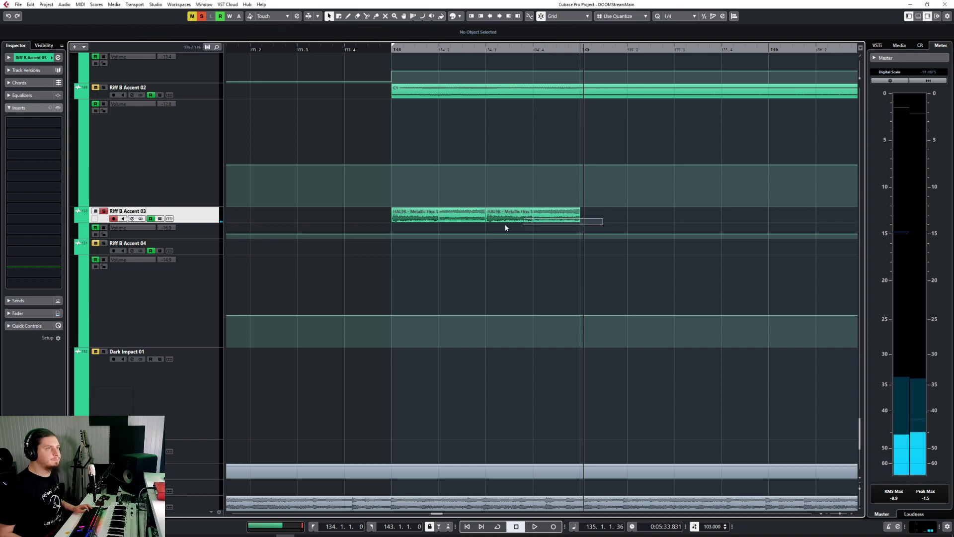
pyautogui.moveTo(627, 231); pyautogui.dragTo(437, 219)
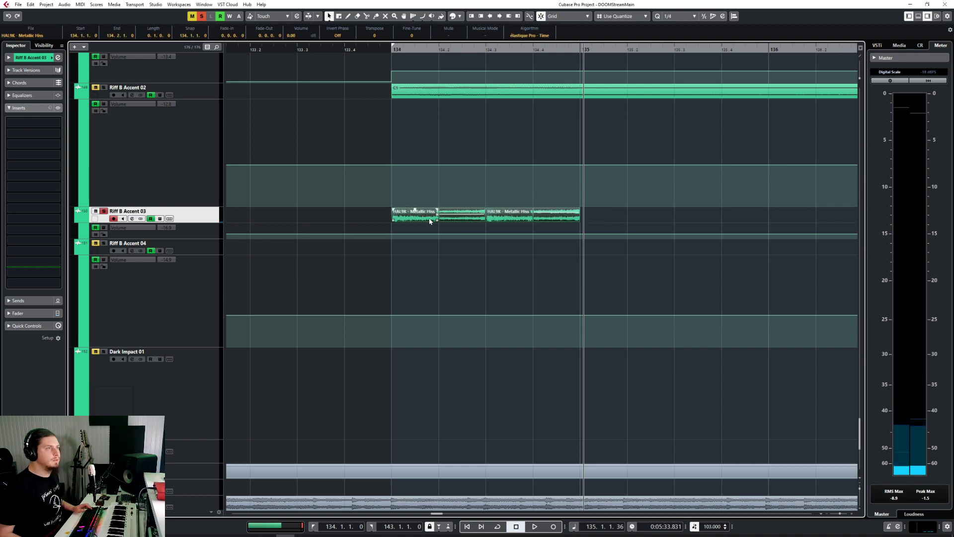
pyautogui.press('x')
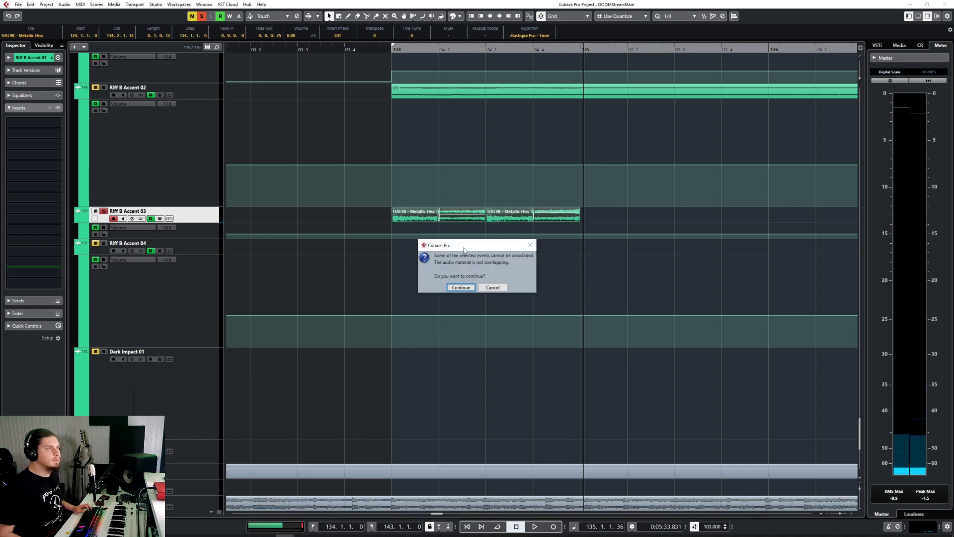
pyautogui.click(461, 289)
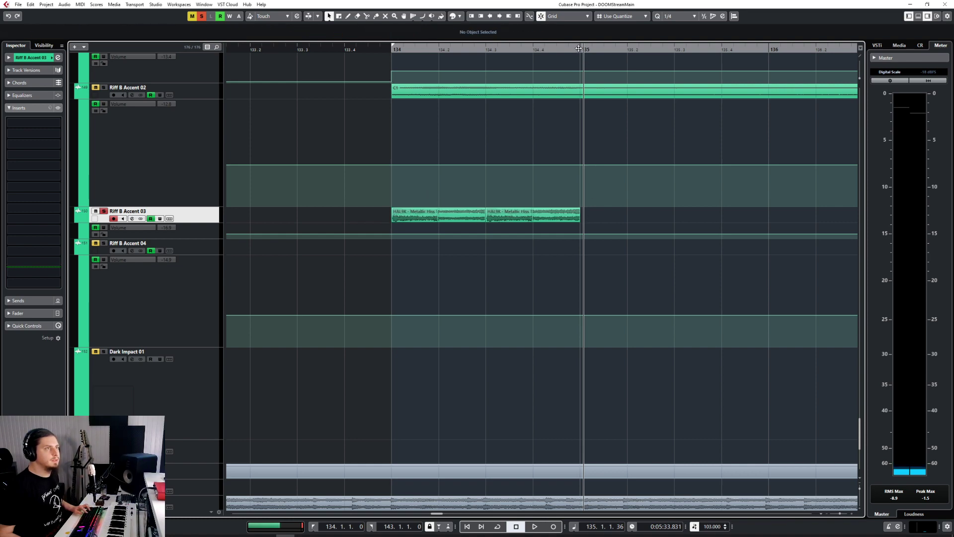
# Duplicate the one-bar Metallic Hiss pattern into bars 135, 136 and 137 on the Riff B Accent 03 track
pyautogui.hotkey('ctrl', 'd')
pyautogui.press('g')
pyautogui.hscroll(3, 534, 257)
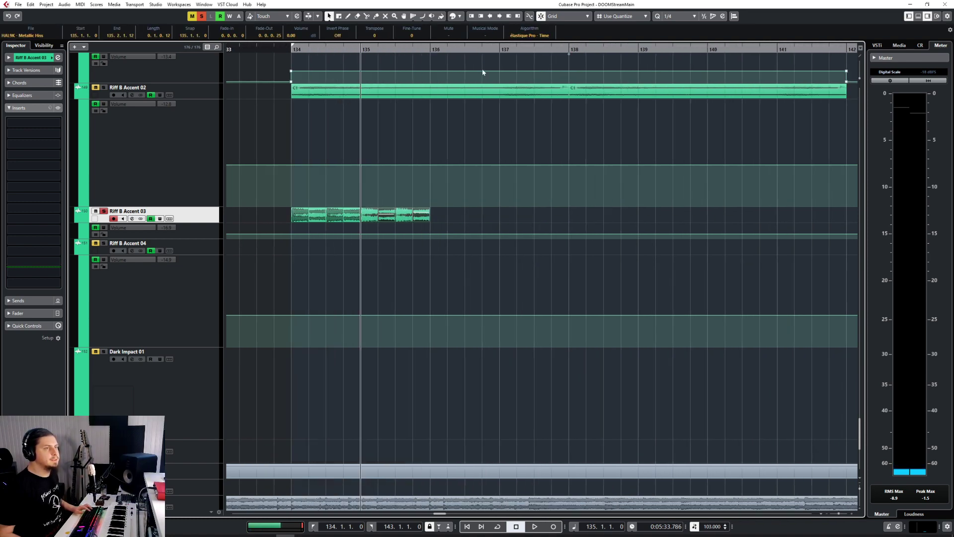
pyautogui.click(432, 47)
pyautogui.hotkey('ctrl', 'd')
pyautogui.click(497, 48)
pyautogui.hotkey('ctrl', 'd')
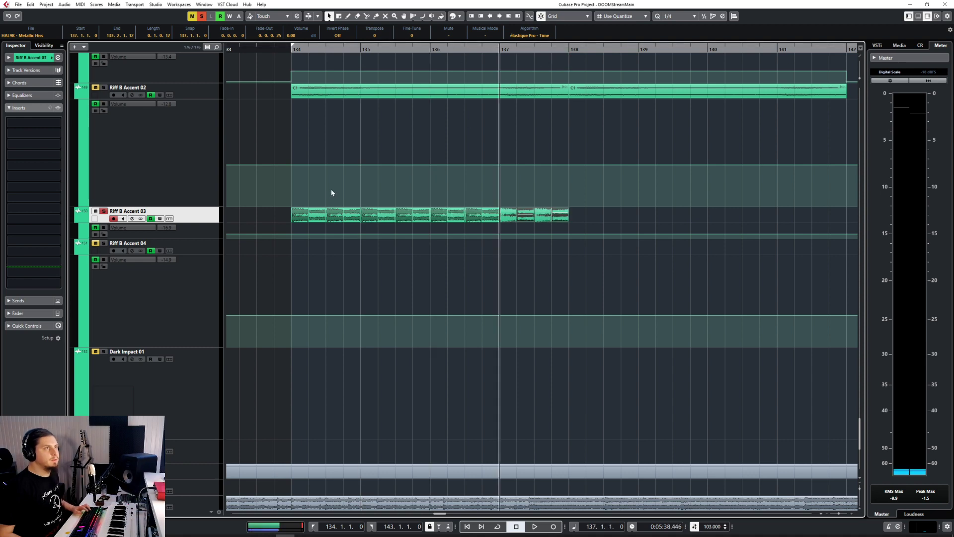
# Duplicate all Metallic Hiss clips of bars 134 to 137 starting at bar 138
pyautogui.moveTo(273, 224); pyautogui.dragTo(605, 220)
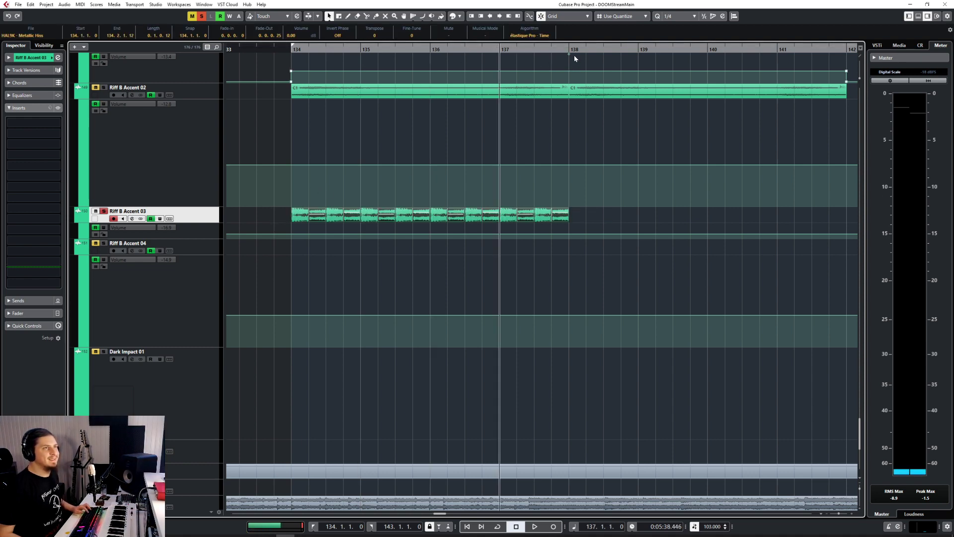
pyautogui.click(569, 48)
pyautogui.hotkey('ctrl', 'd')
# Replace the first two clips of bar 138 with a two-beat reversed Metallic Hiss clip with a long fade-in, and unsolo the track
pyautogui.click(585, 230)
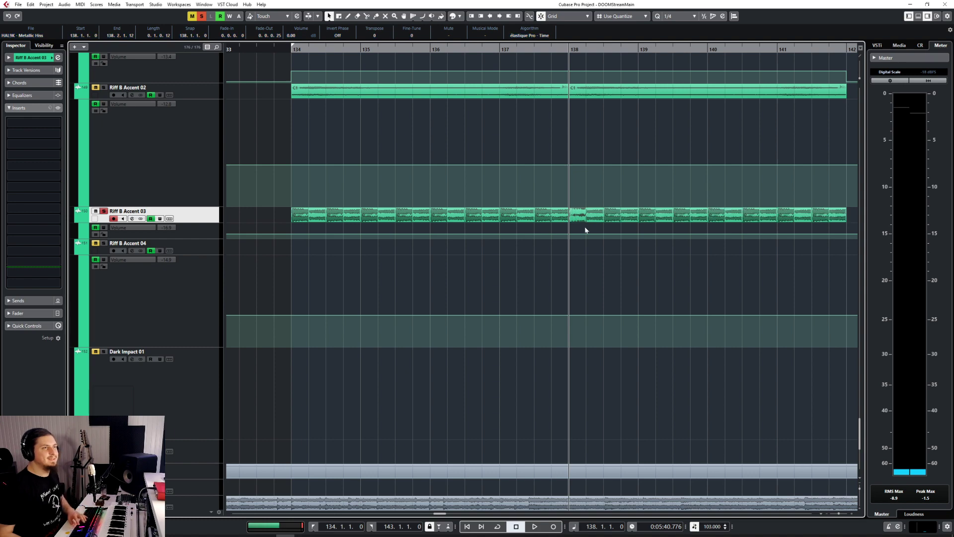
pyautogui.press('Delete')
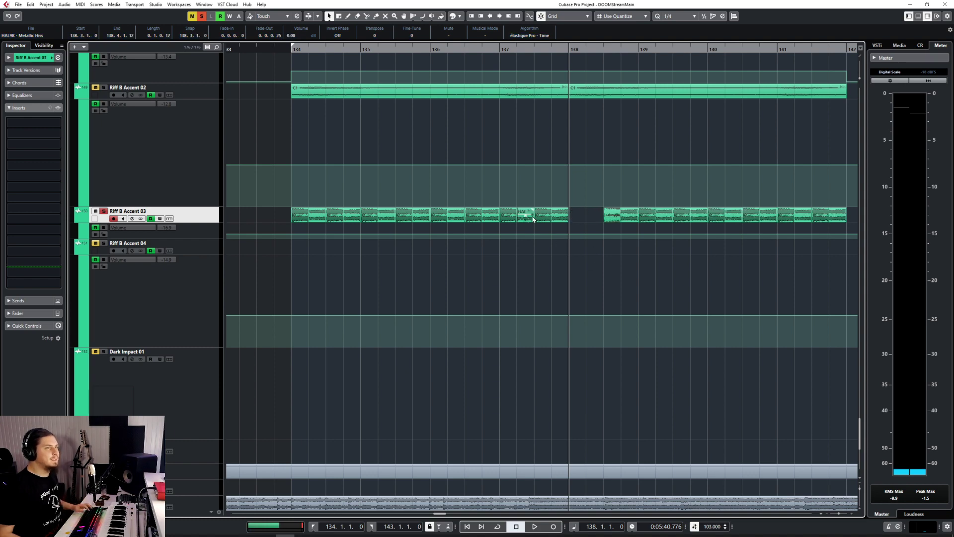
pyautogui.moveTo(532, 216); pyautogui.dragTo(602, 214)
pyautogui.click(588, 212)
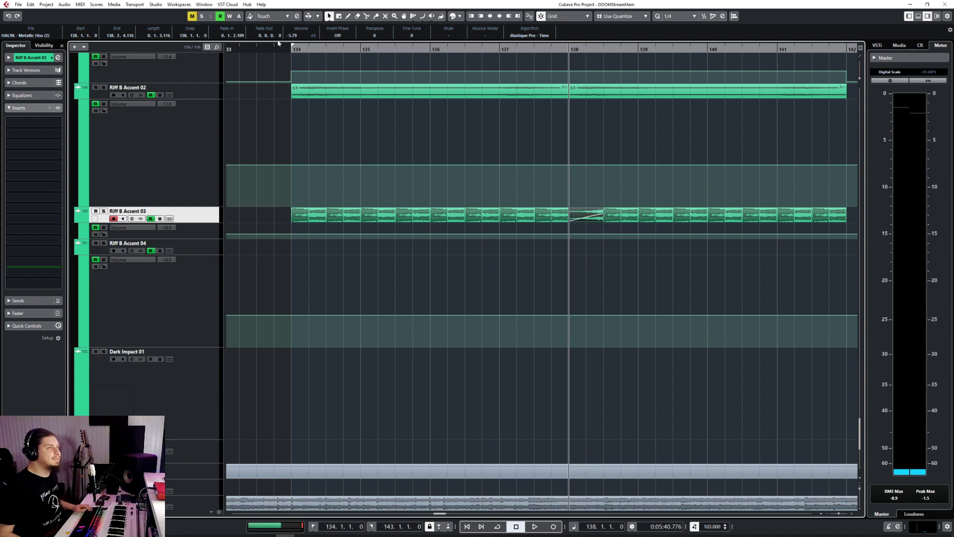
# Lower all Metallic Hiss clips together while checking playback, bringing the first clip at bar 134 to -6.26 dB
pyautogui.moveTo(270, 211); pyautogui.dragTo(819, 211)
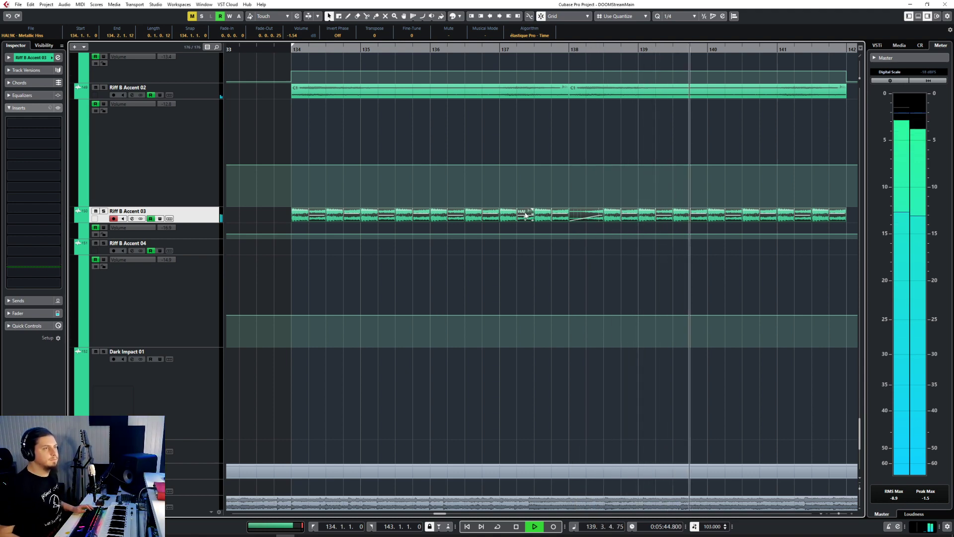
pyautogui.click(410, 230)
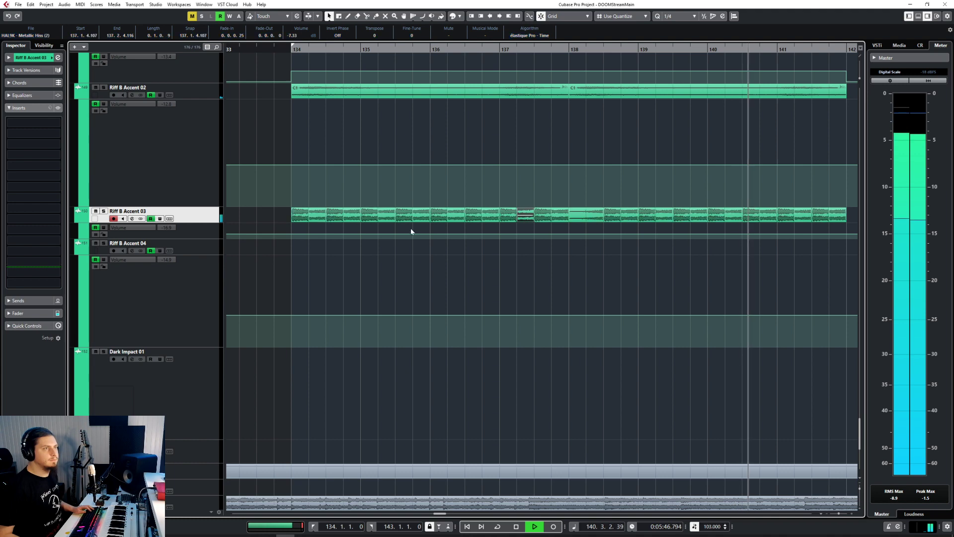
pyautogui.click(535, 212)
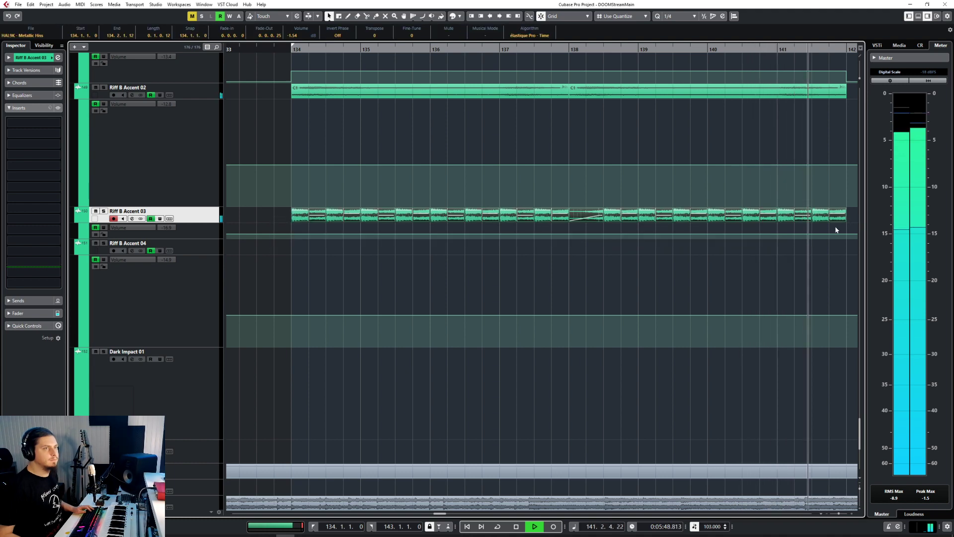
pyautogui.press('space')
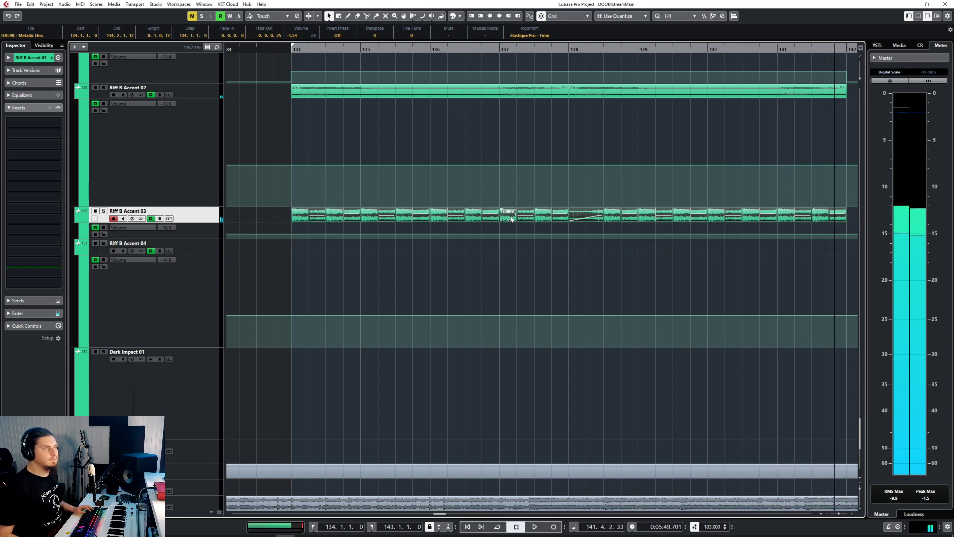
pyautogui.moveTo(507, 210); pyautogui.dragTo(507, 219)
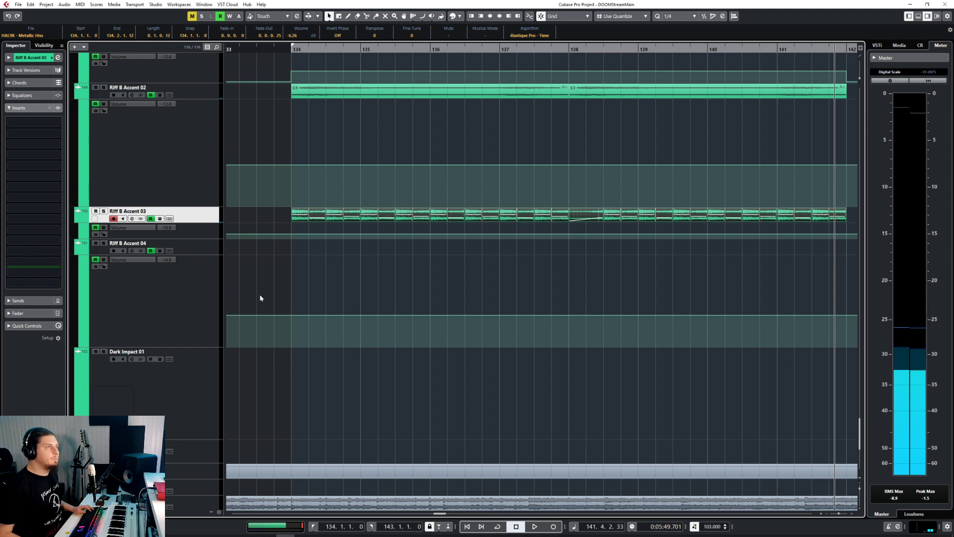
# Select the Riff B Accent 04 track and play back the mix from bar 134
pyautogui.click(198, 254)
pyautogui.click(291, 50)
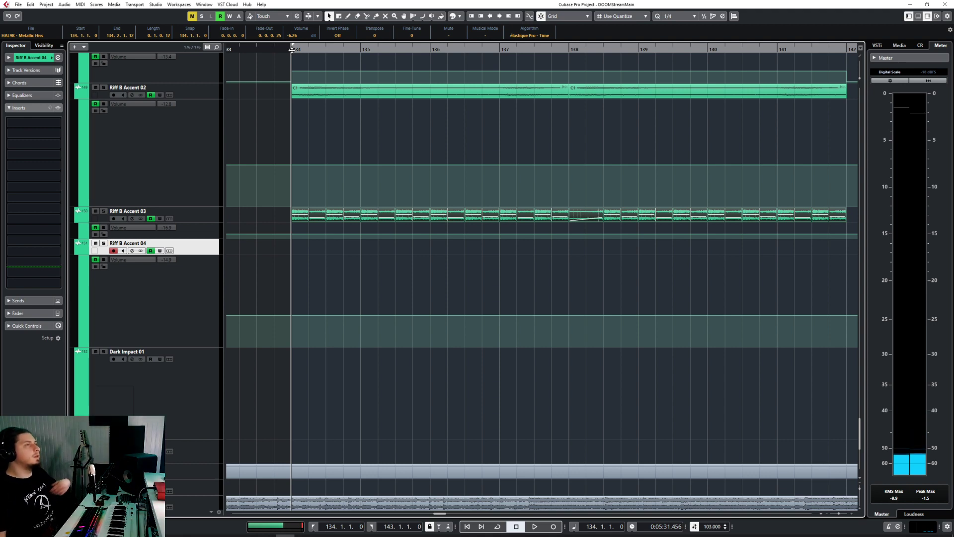
pyautogui.press('space')
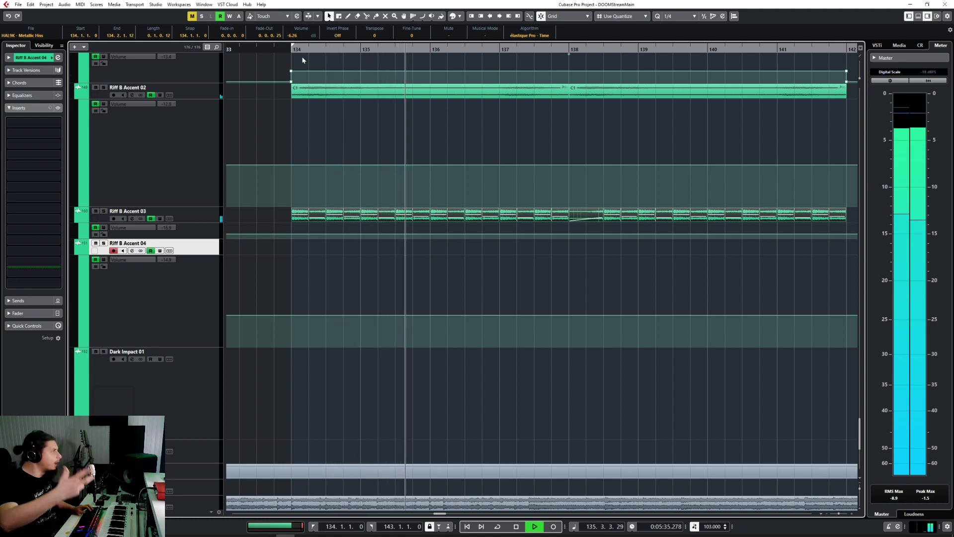
pyautogui.press('space')
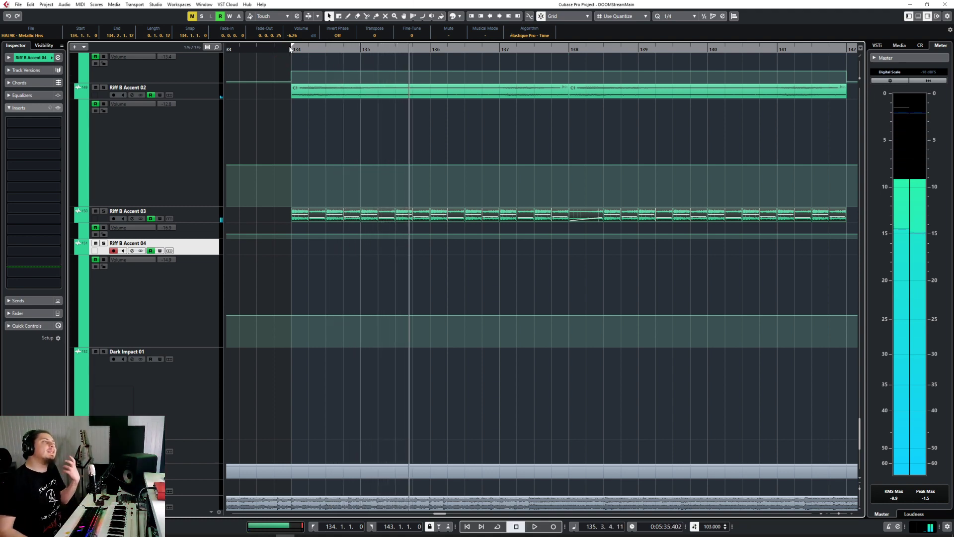
# Import the REV-TSOR1 Breaths 03 sample onto the Riff B Accent 04 track at bar 134, converting its sample rate to 44.100 kHz
pyautogui.click(290, 49)
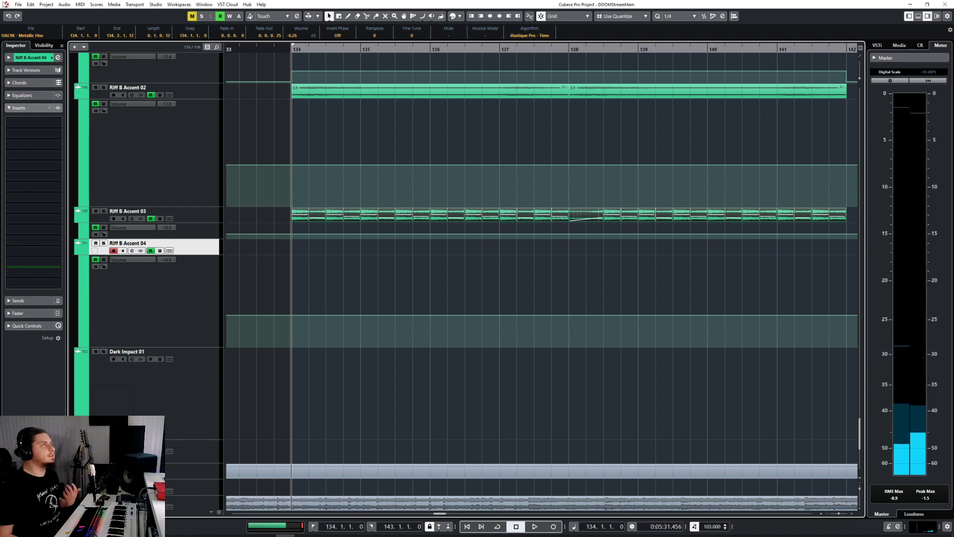
pyautogui.click(18, 5)
pyautogui.moveTo(64, 115)
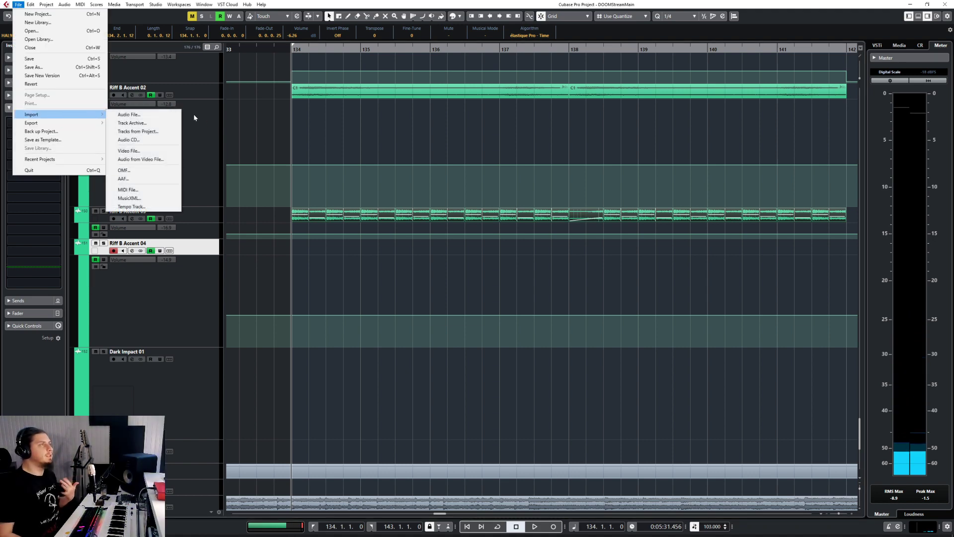
pyautogui.click(176, 116)
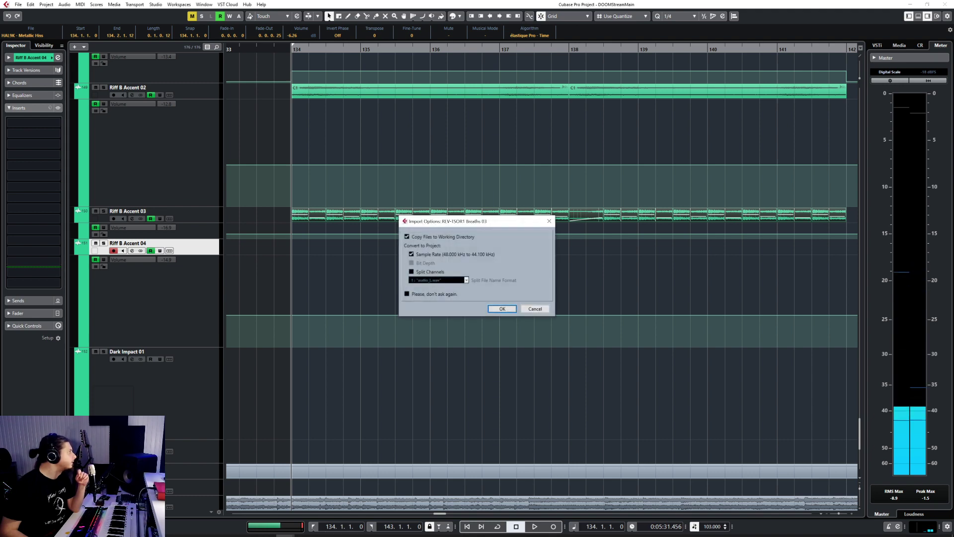
pyautogui.click(499, 309)
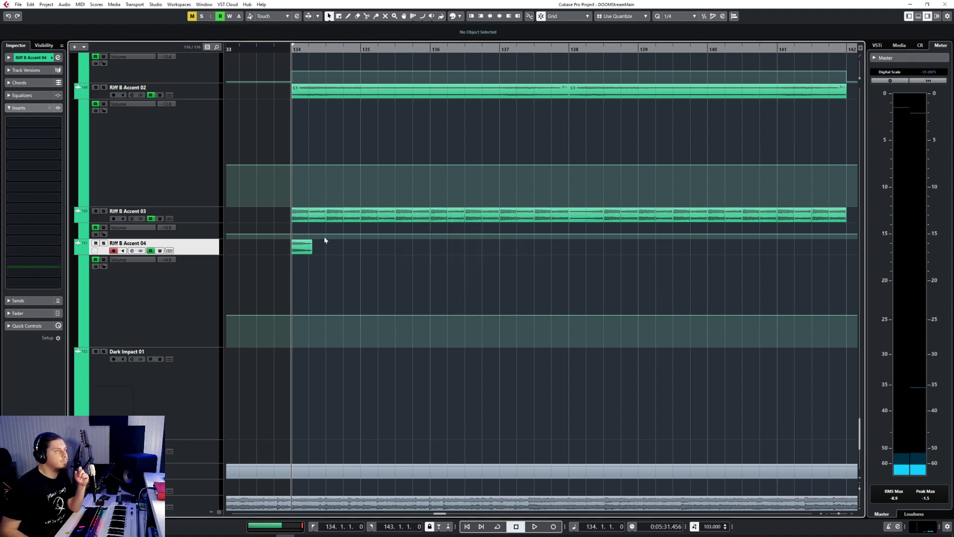
# Time-stretch the Breaths 03 clip so it ends at beat 3 of bar 134, filling two beats
pyautogui.scroll(5, 298, 253)
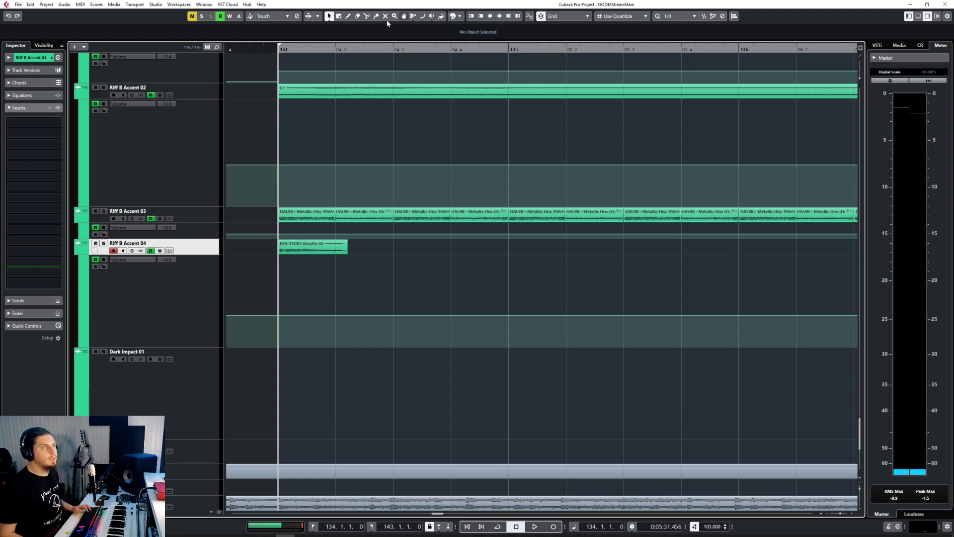
pyautogui.click(328, 16)
pyautogui.click(359, 44)
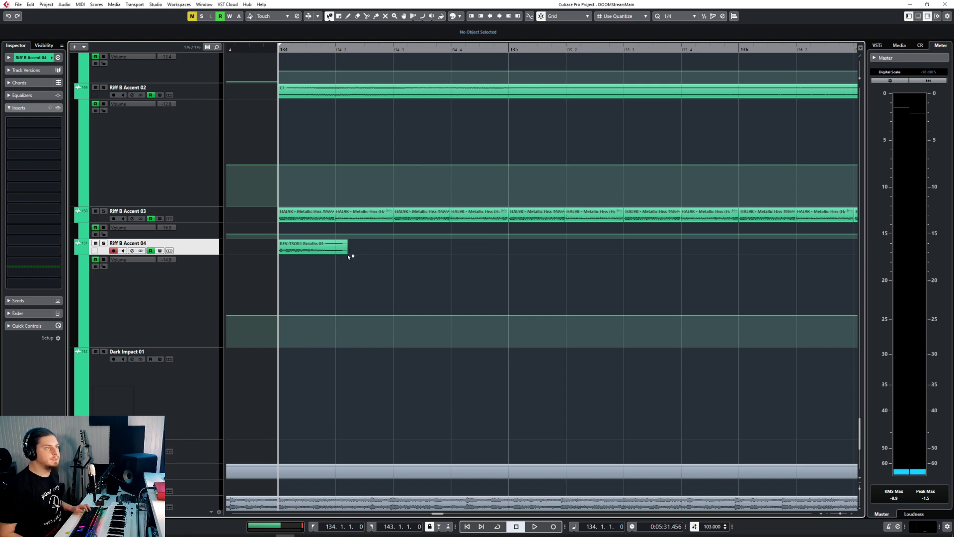
pyautogui.moveTo(346, 254); pyautogui.dragTo(393, 254)
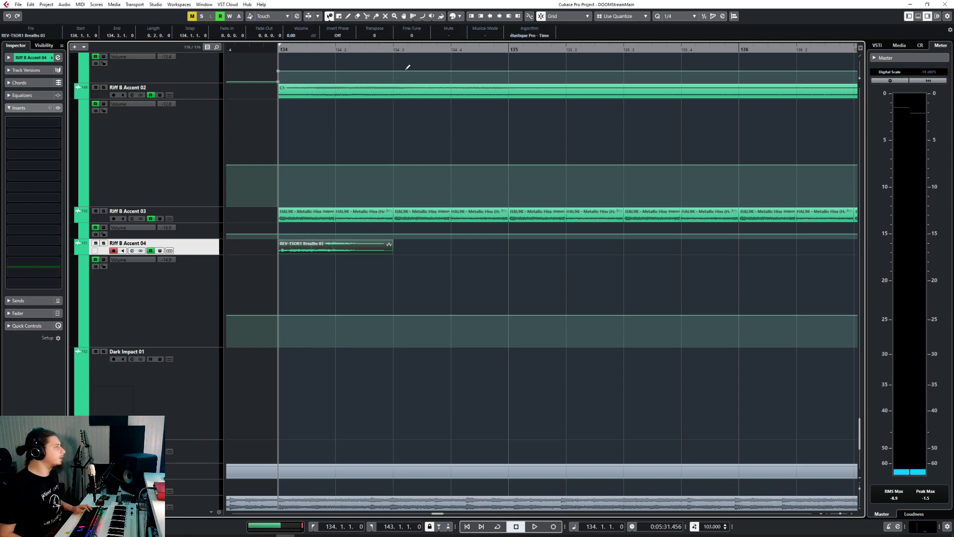
pyautogui.click(20, 6)
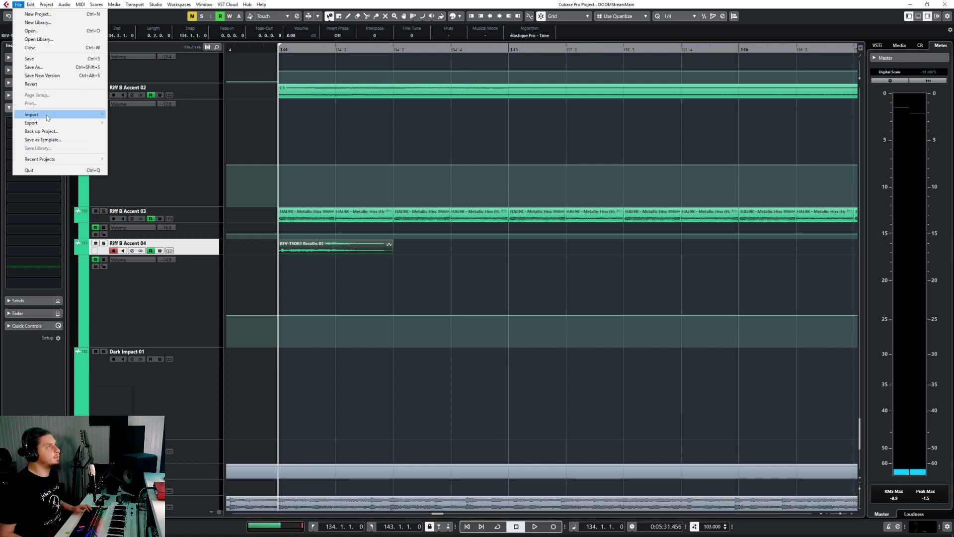
pyautogui.moveTo(49, 114)
pyautogui.click(129, 115)
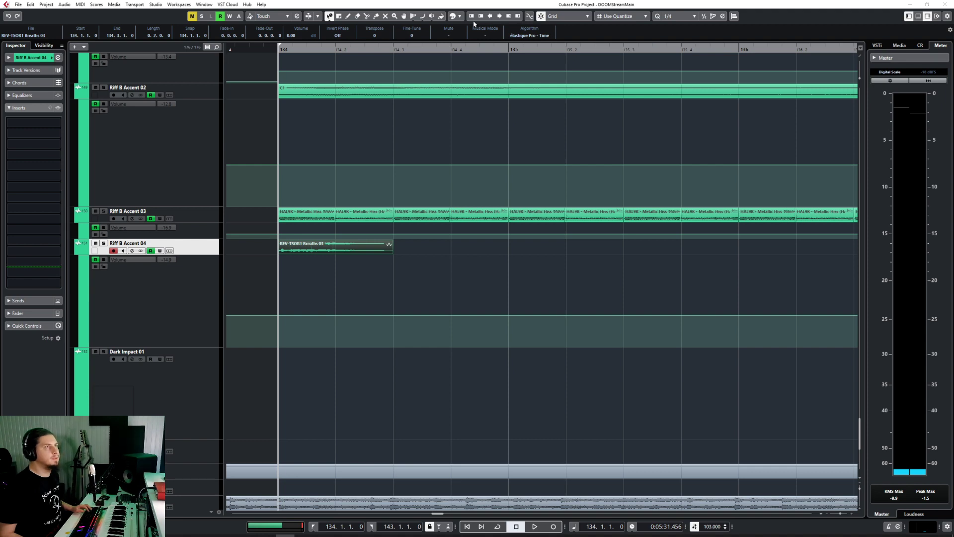
# Restore normal sizing for the selection tool and place the project cursor at beat 3 of bar 134
pyautogui.click(331, 18)
pyautogui.click(348, 24)
pyautogui.click(393, 49)
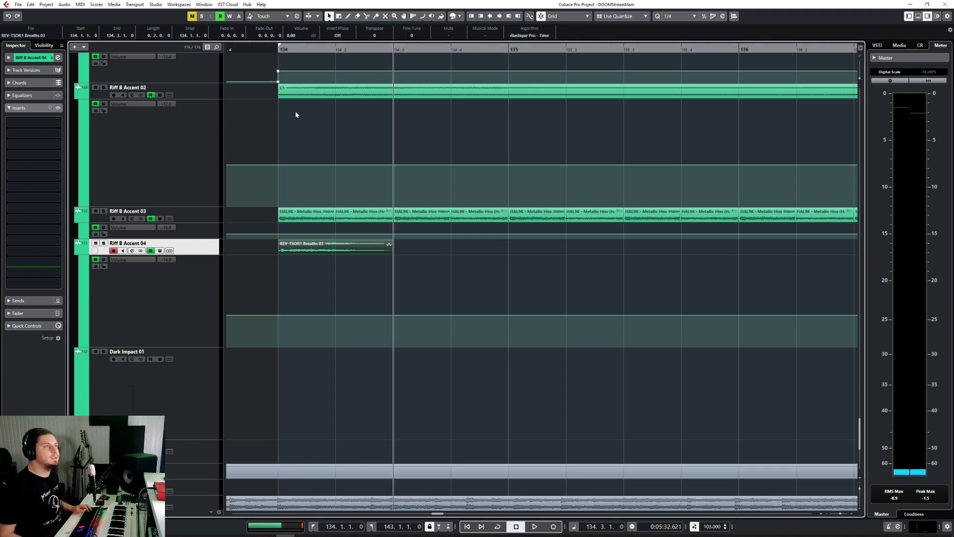
# Try the KSHMR Vocal Words - Crowd Hey! sample at beat 3 of bar 134 with its start trimmed, and delete it
pyautogui.click(18, 5)
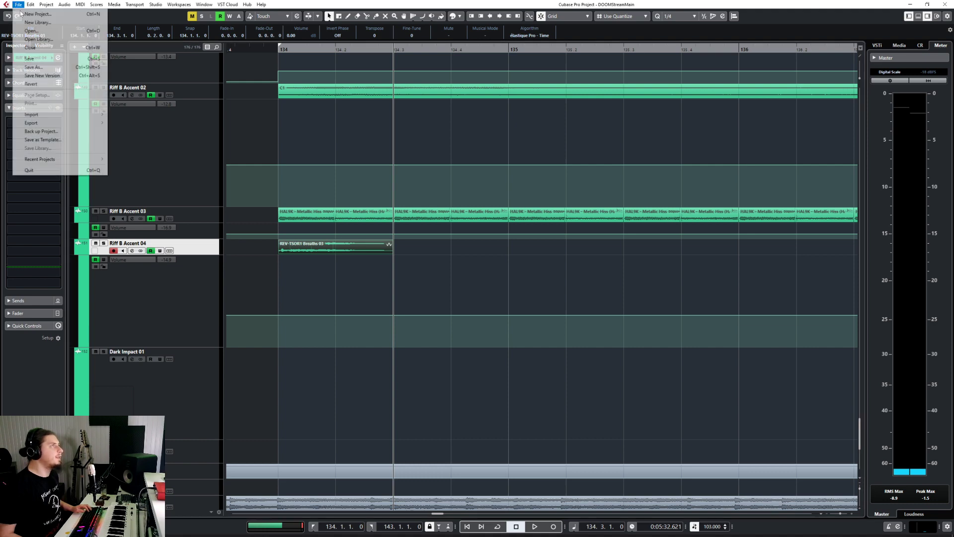
pyautogui.moveTo(75, 114)
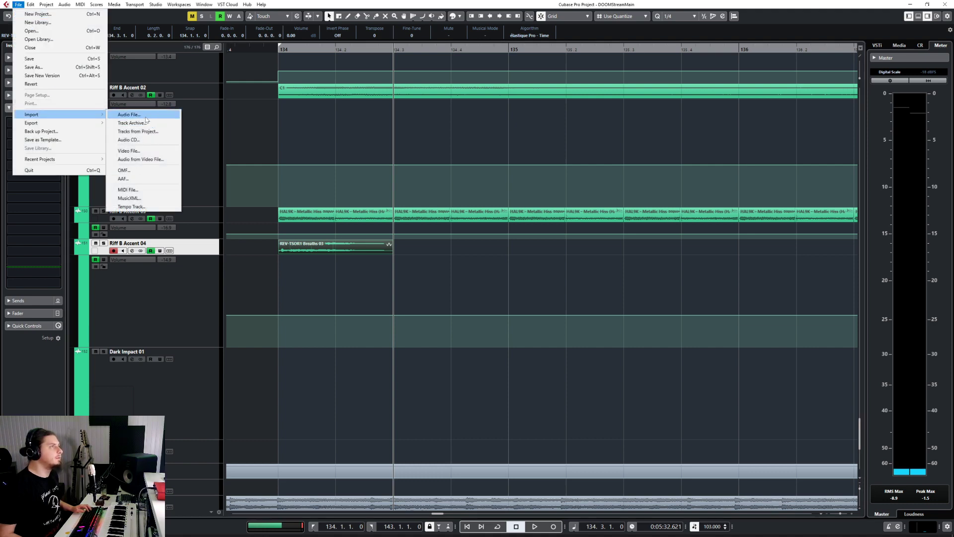
pyautogui.click(143, 116)
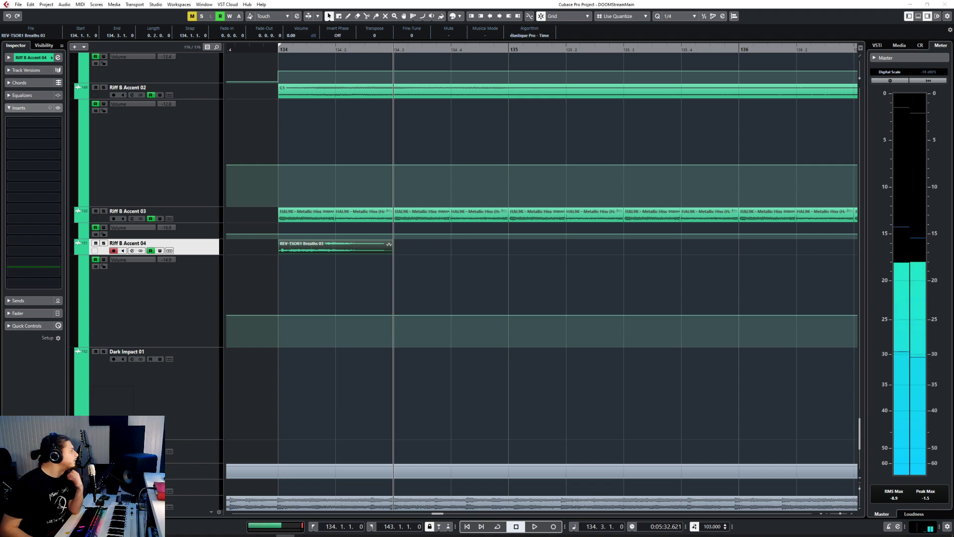
pyautogui.moveTo(953, 213); pyautogui.dragTo(445, 214)
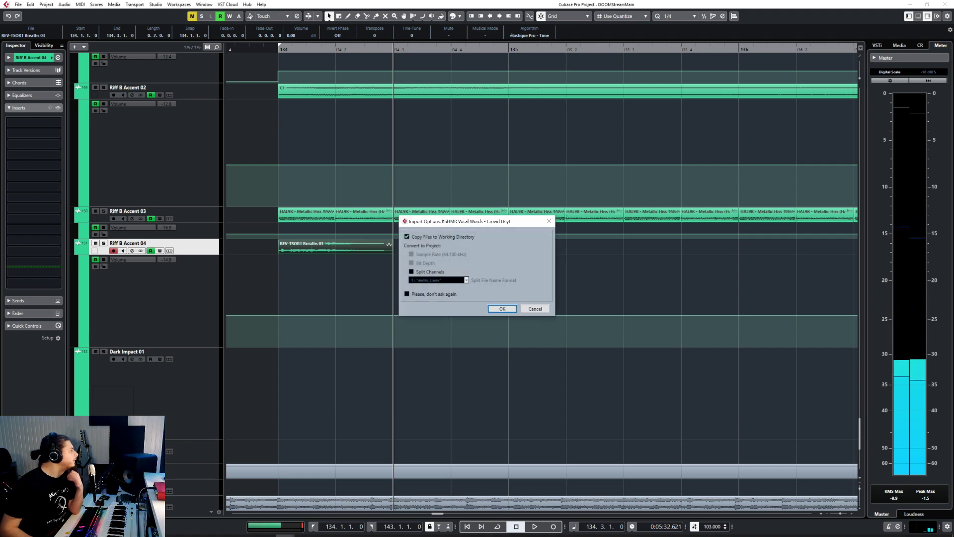
pyautogui.click(501, 309)
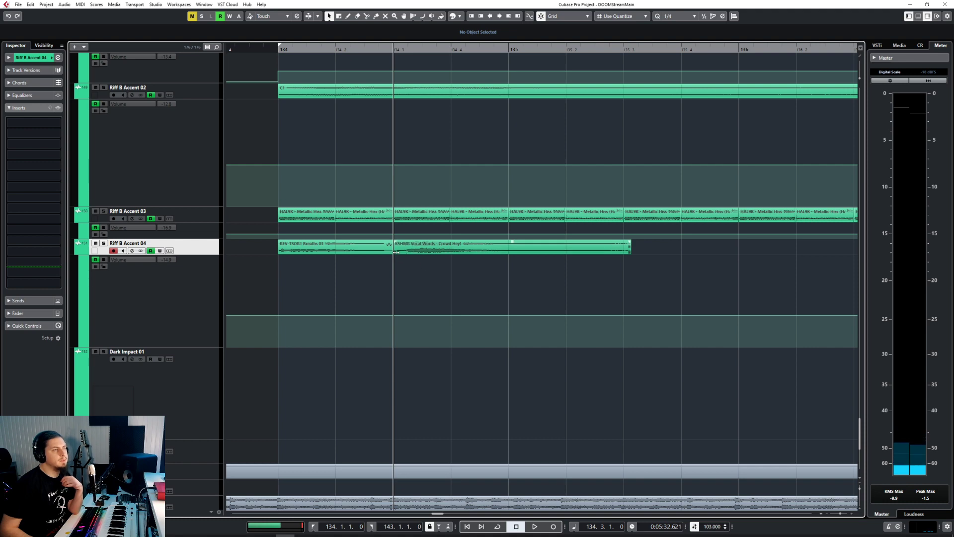
pyautogui.moveTo(395, 250); pyautogui.dragTo(418, 252)
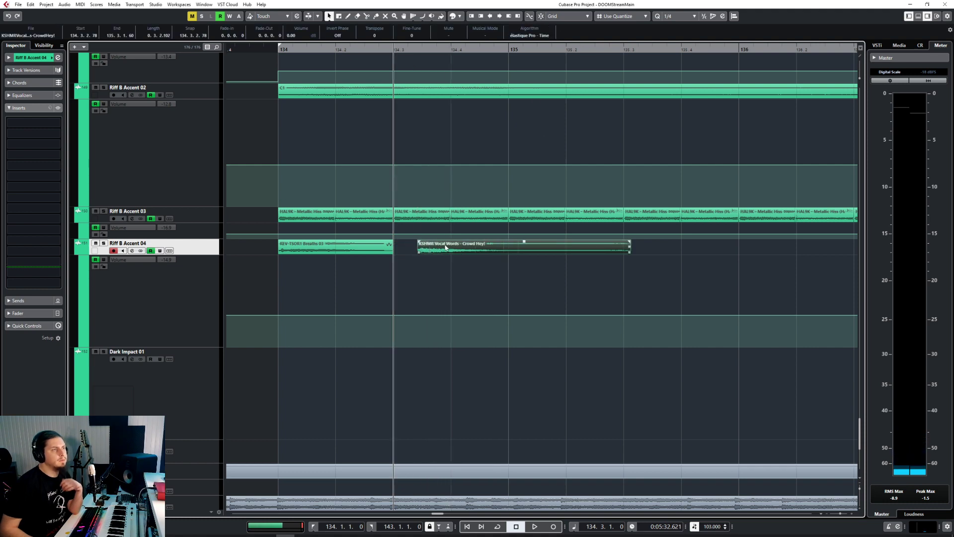
pyautogui.press('Delete')
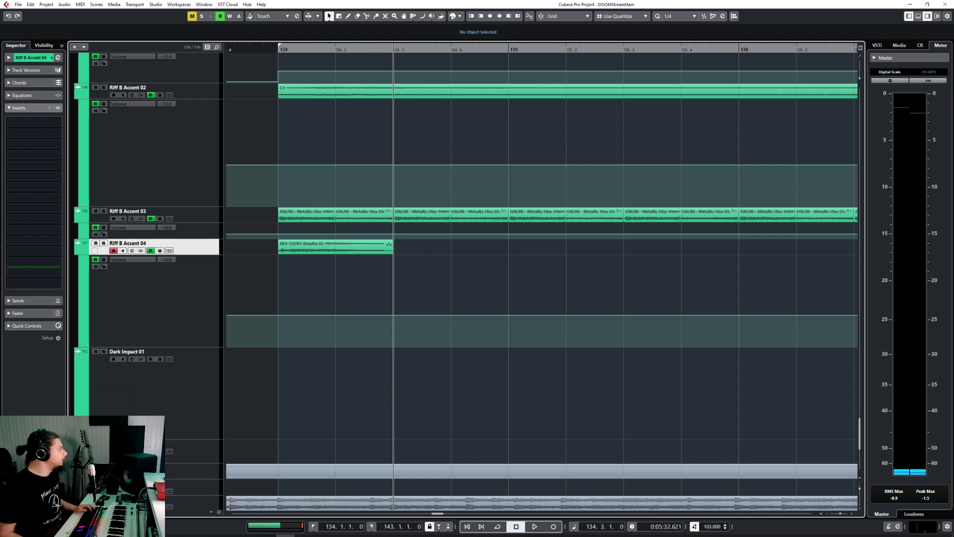
# Import the 13_Barcelona_Metro_Platform_Crowd_Walla_PAAnnounce_Bleep sample at beat 3 of bar 134 on Riff B Accent 04, converted to 44.100 kHz
pyautogui.click(17, 5)
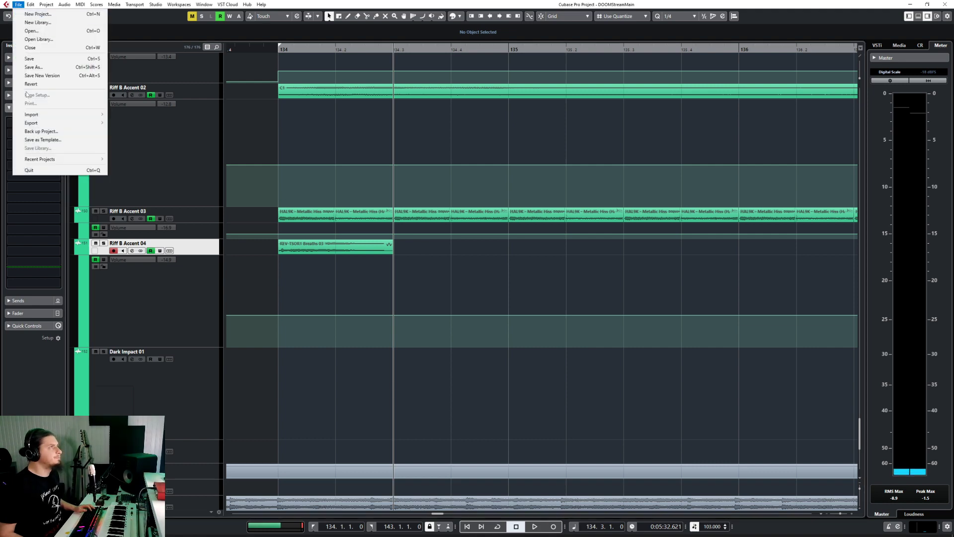
pyautogui.moveTo(25, 114)
pyautogui.click(130, 114)
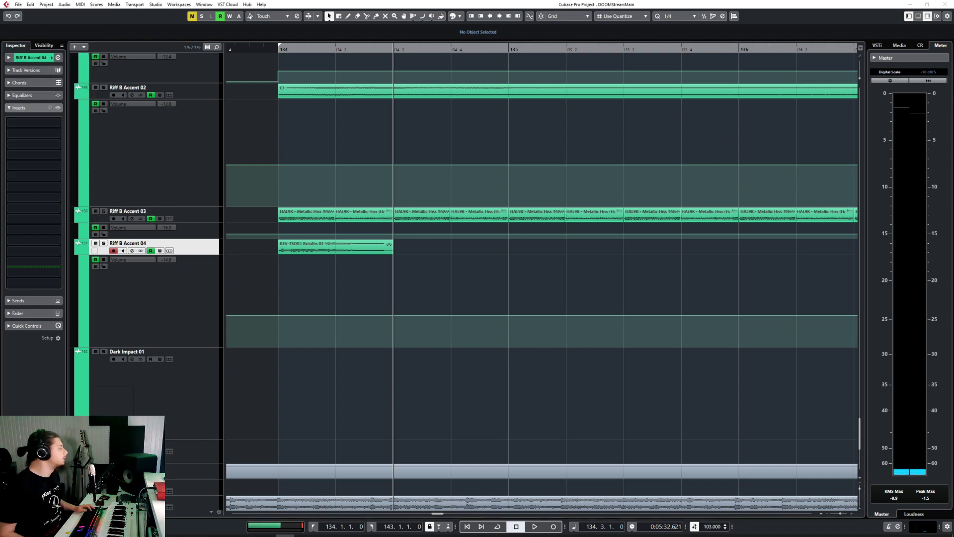
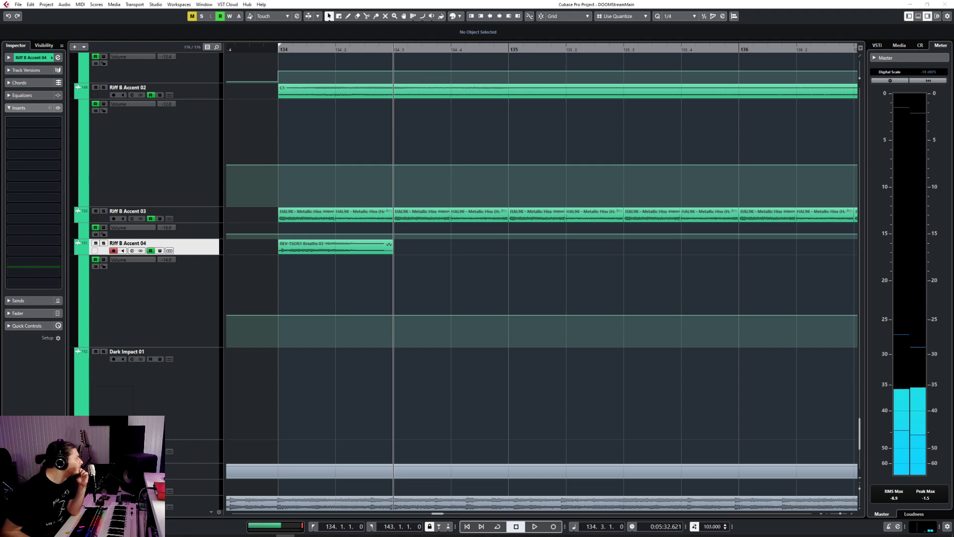
pyautogui.moveTo(373, 0); pyautogui.dragTo(374, 128)
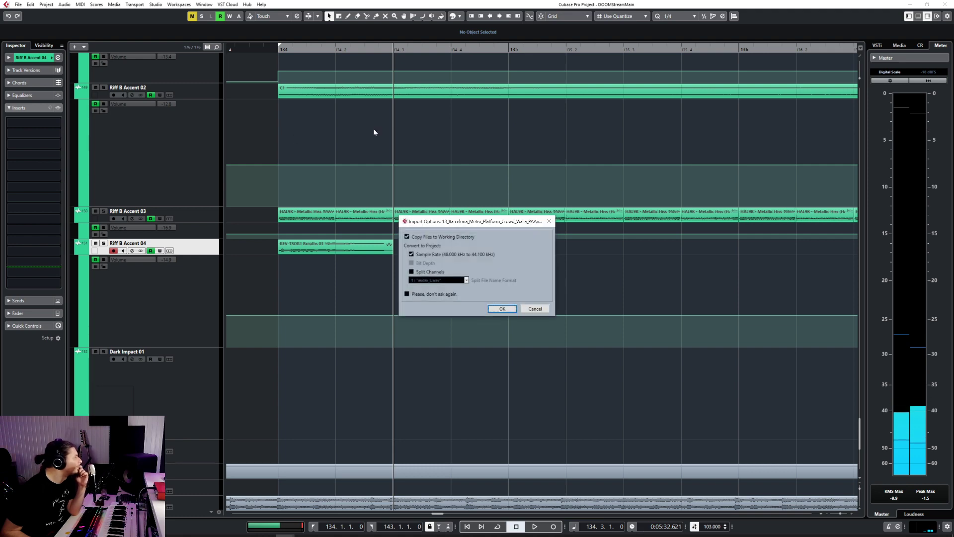
pyautogui.click(513, 308)
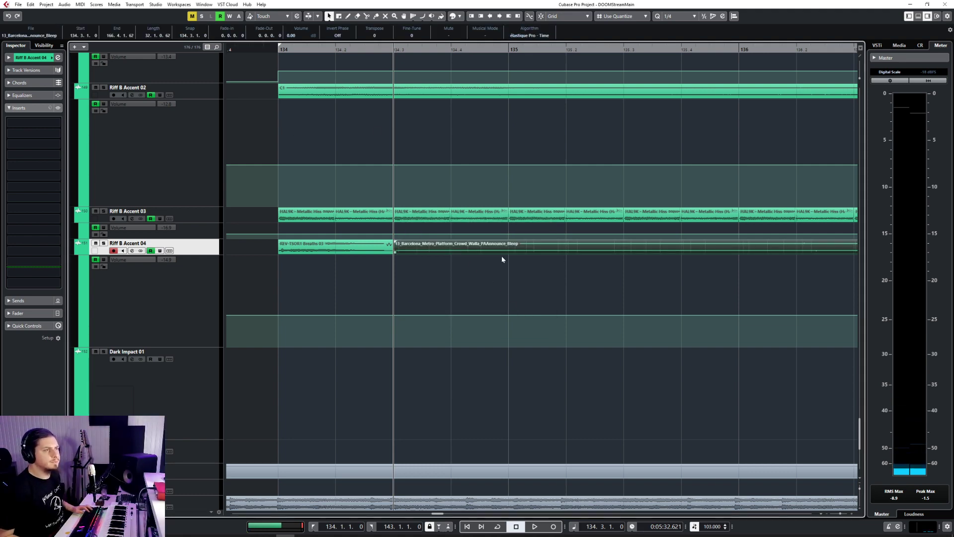
# Split the Barcelona crowd clip one beat after its start and delete the long remainder
pyautogui.scroll(-2, 529, 257)
pyautogui.hscroll(3, 402, 251)
pyautogui.rightClick(402, 251)
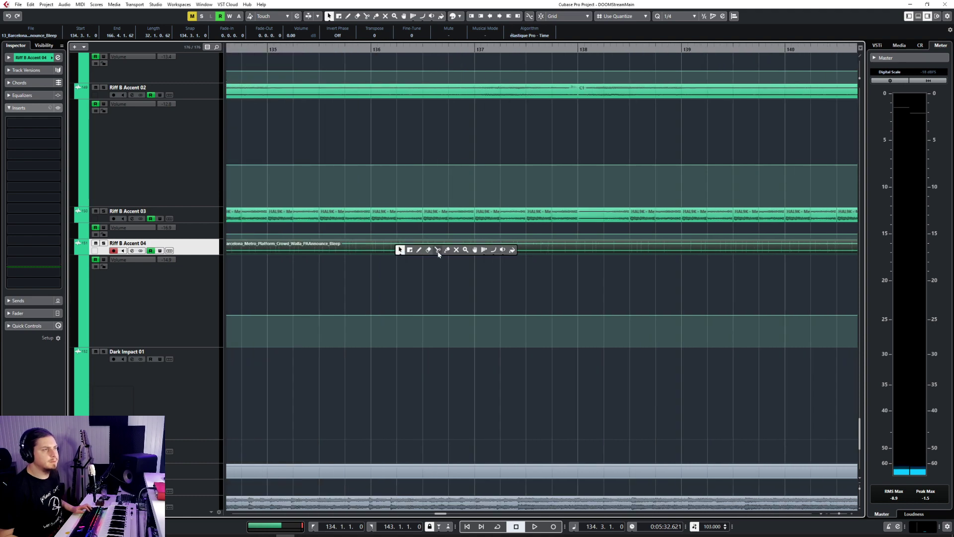
pyautogui.click(437, 251)
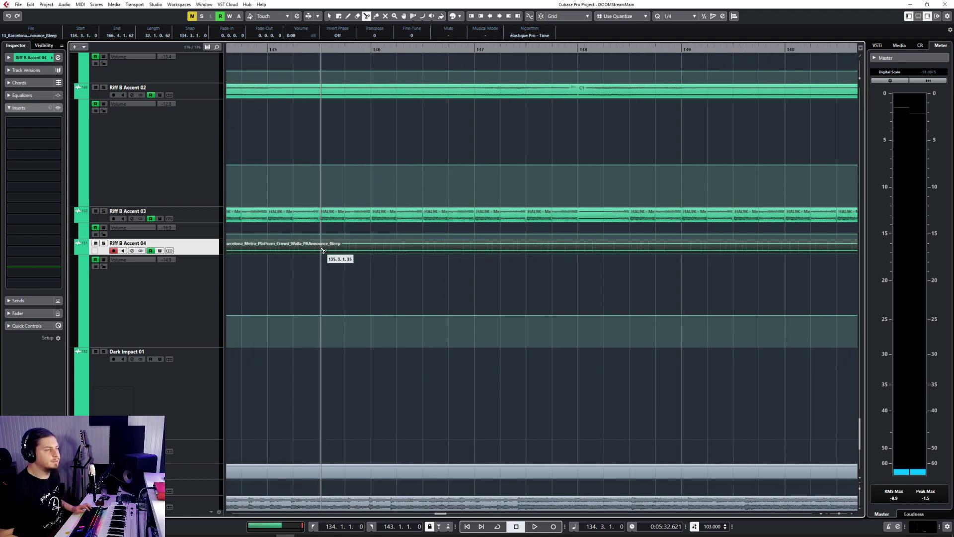
pyautogui.hscroll(3, 322, 250)
pyautogui.hscroll(-6, 322, 250)
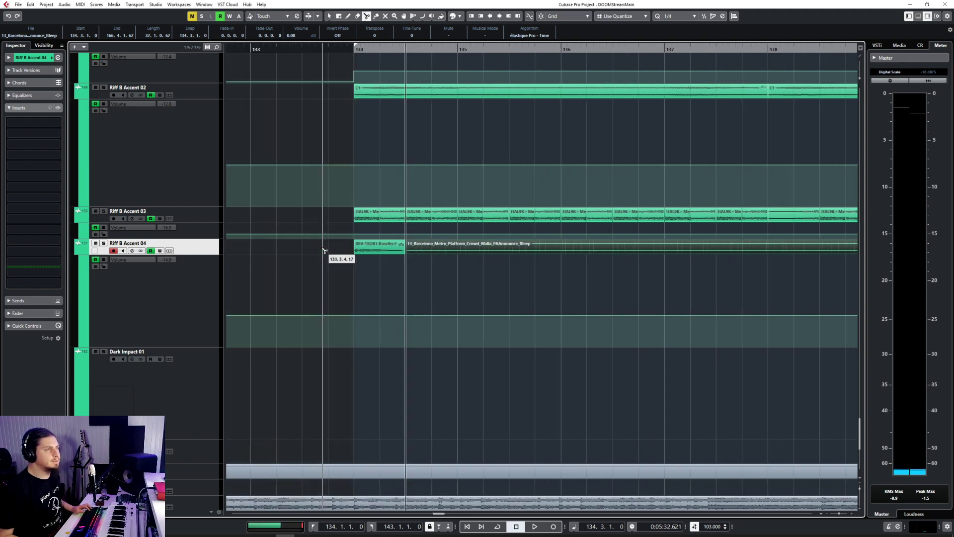
pyautogui.click(431, 253)
pyautogui.rightClick(432, 255)
pyautogui.click(432, 254)
pyautogui.press('Delete')
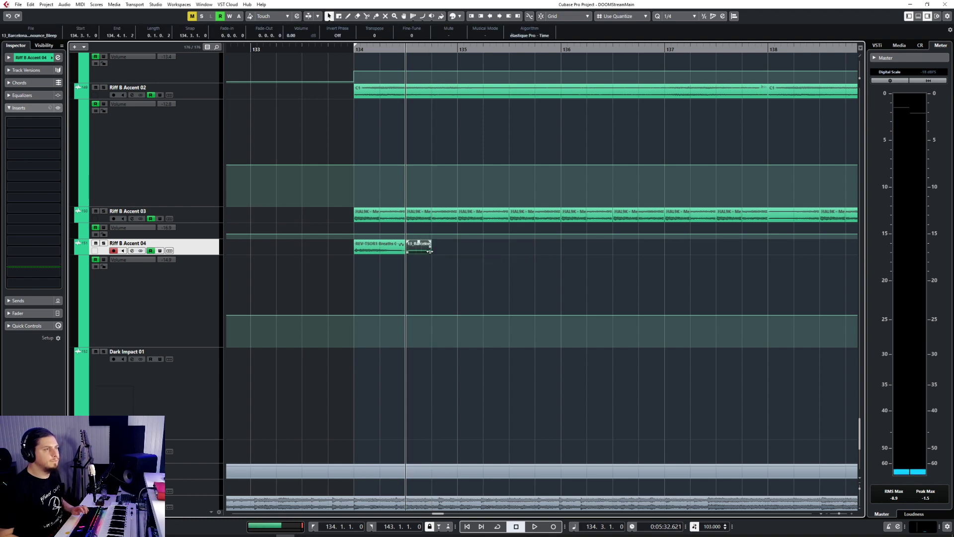
# Enlarge the Riff B Accent 04 track and recut the crowd clip, extended into bar 135, just before bar 135
pyautogui.moveTo(431, 251); pyautogui.dragTo(515, 252)
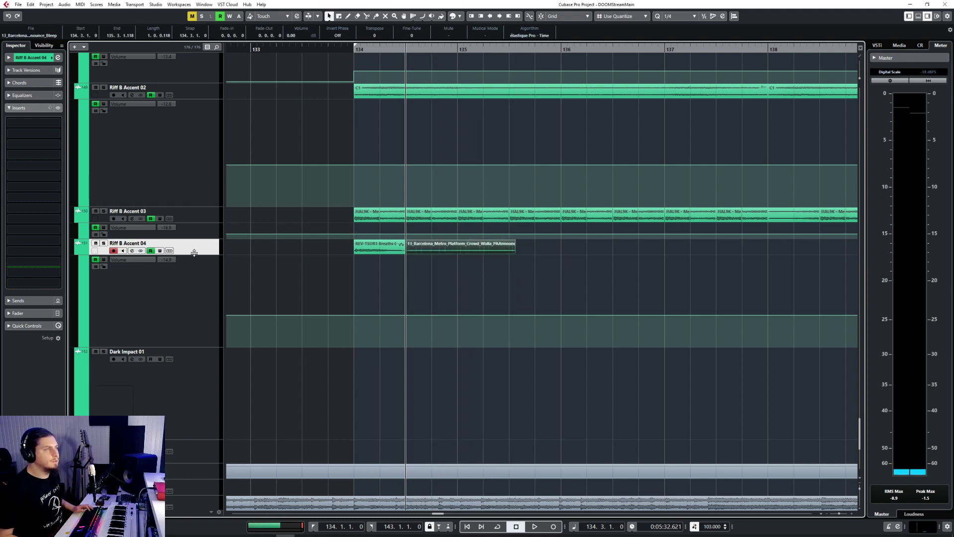
pyautogui.moveTo(194, 254); pyautogui.dragTo(193, 407)
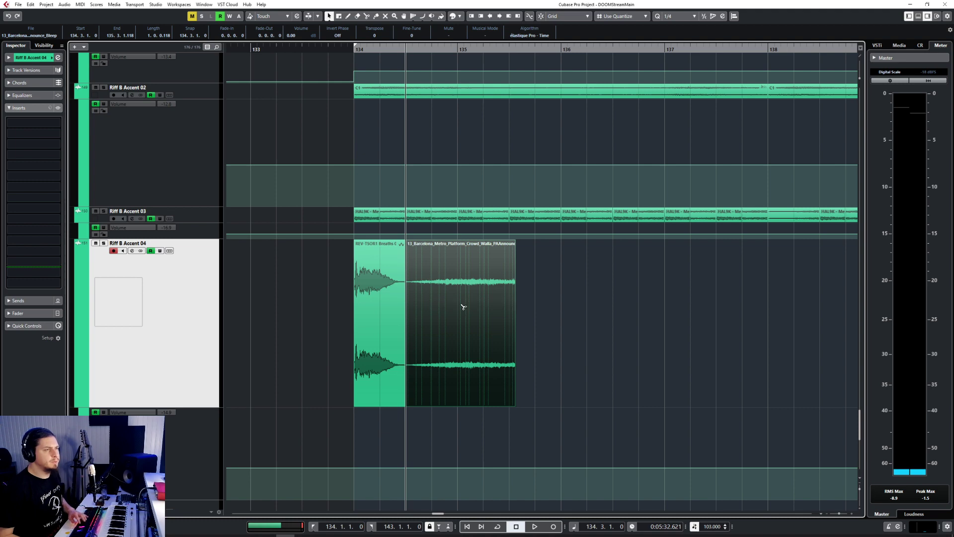
pyautogui.click(449, 305)
pyautogui.rightClick(448, 303)
pyautogui.click(451, 300)
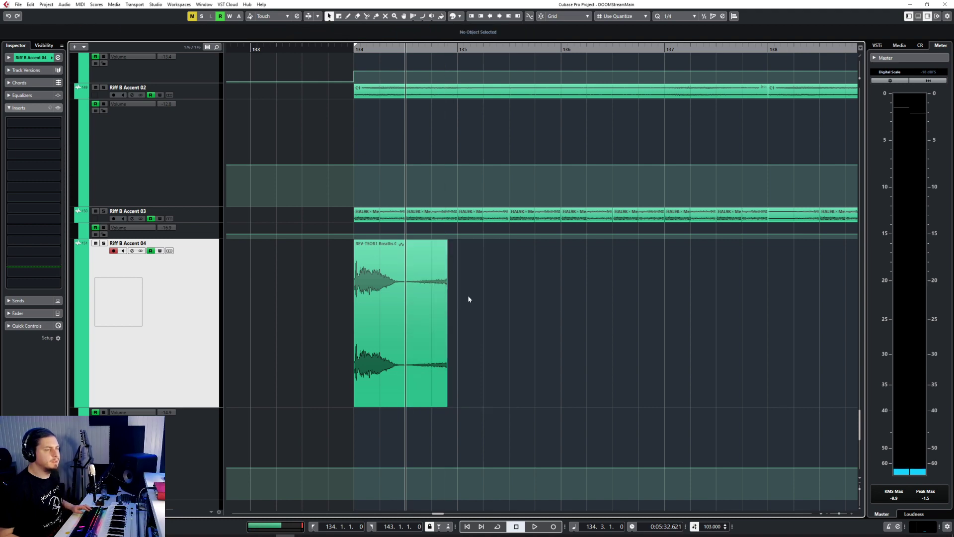
# Fit the crowd clip from beat 3 of bar 134 to the start of bar 135 and give it a long fade-out
pyautogui.click(425, 297)
pyautogui.moveTo(472, 297); pyautogui.dragTo(412, 303)
pyautogui.click(541, 16)
pyautogui.moveTo(472, 404)
pyautogui.mouseDown()
pyautogui.moveTo(456, 262)
pyautogui.moveTo(419, 244)
pyautogui.mouseUp()
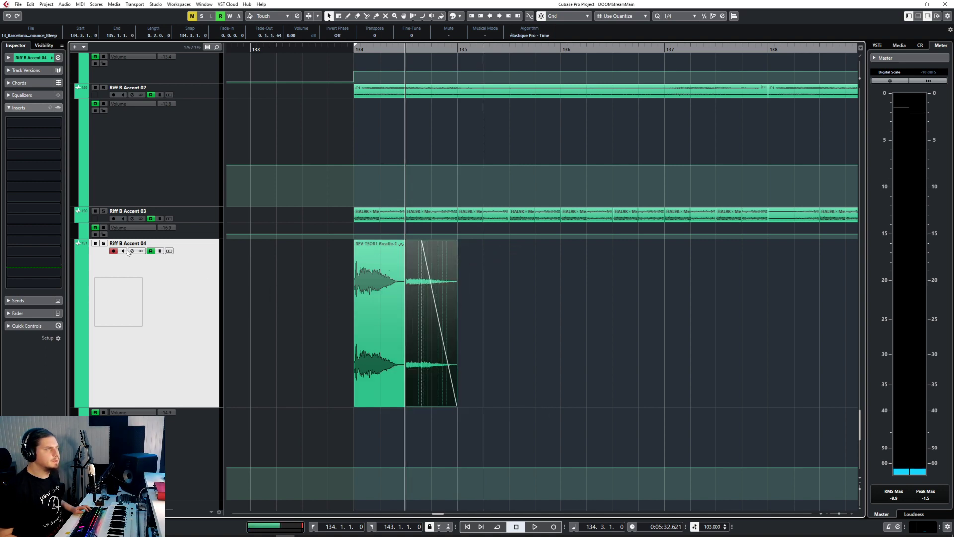
# Check the Breaths and crowd clips in playback, and duplicate both together at bar 135
pyautogui.click(320, 52)
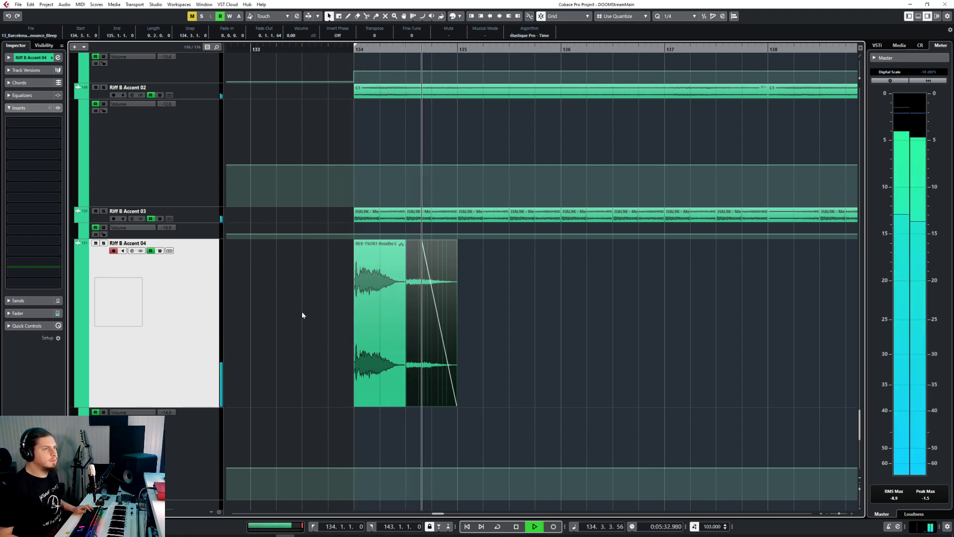
pyautogui.moveTo(302, 315); pyautogui.dragTo(549, 328)
pyautogui.press('space')
pyautogui.click(458, 49)
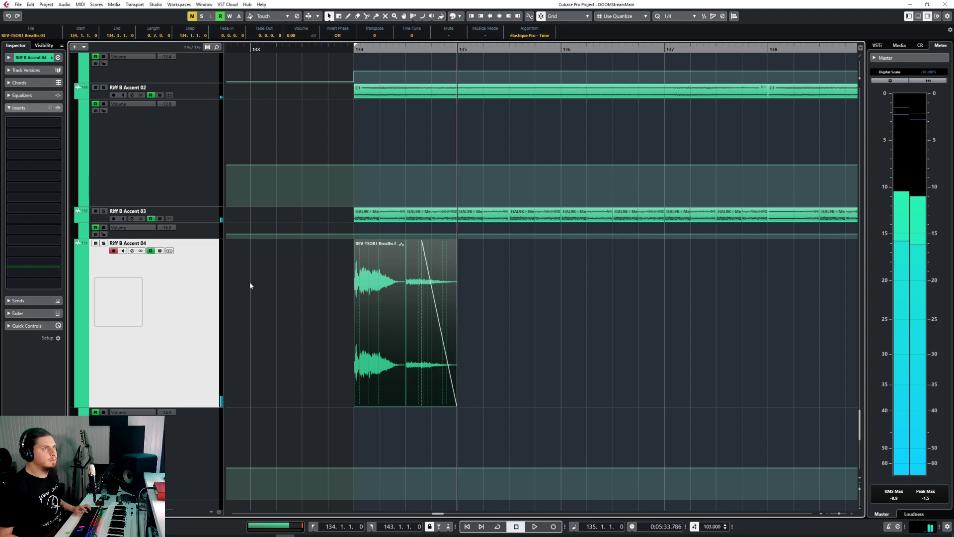
pyautogui.hotkey('ctrl', 'd')
# Play back the duplicated clips from just before bar 134 and solo the Riff B Accent 04 track
pyautogui.click(353, 50)
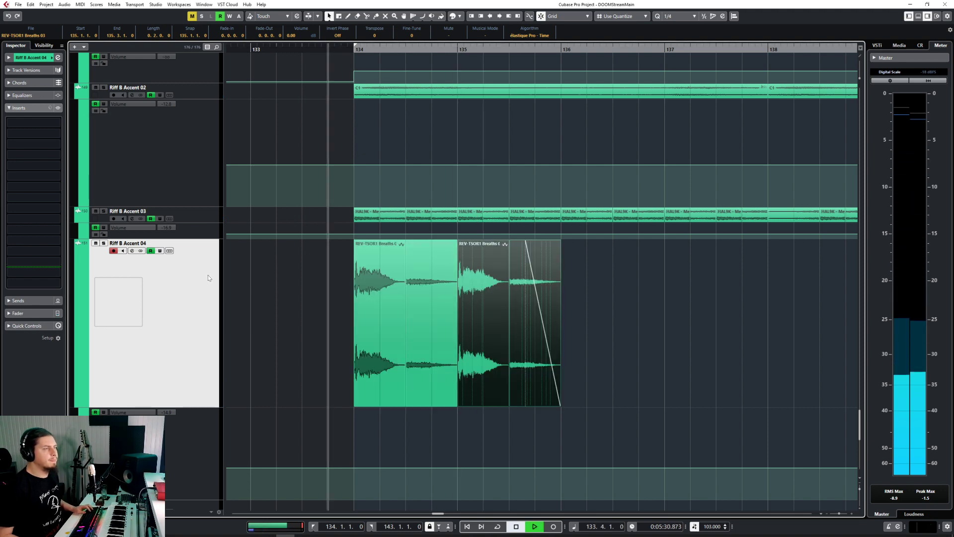
pyautogui.press('space')
pyautogui.click(164, 214)
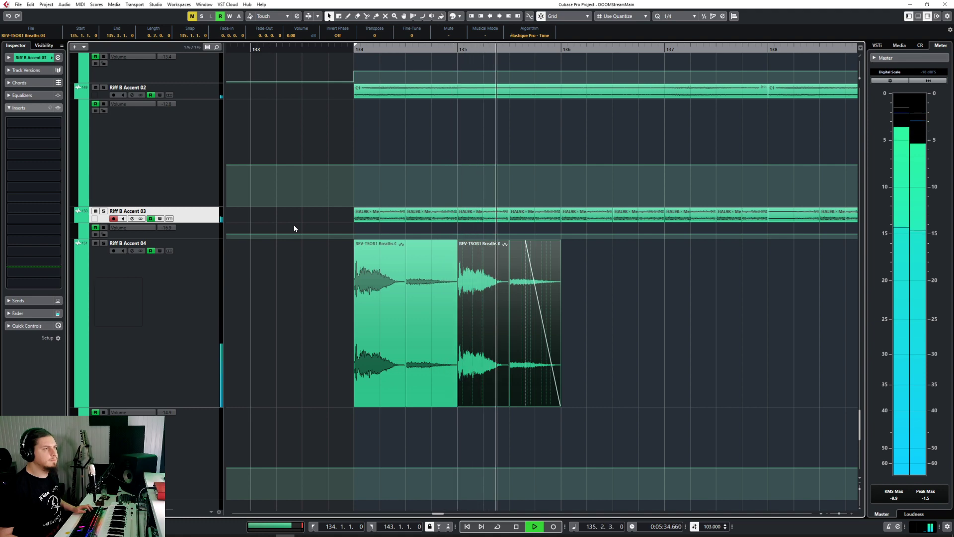
pyautogui.click(197, 294)
pyautogui.press('s')
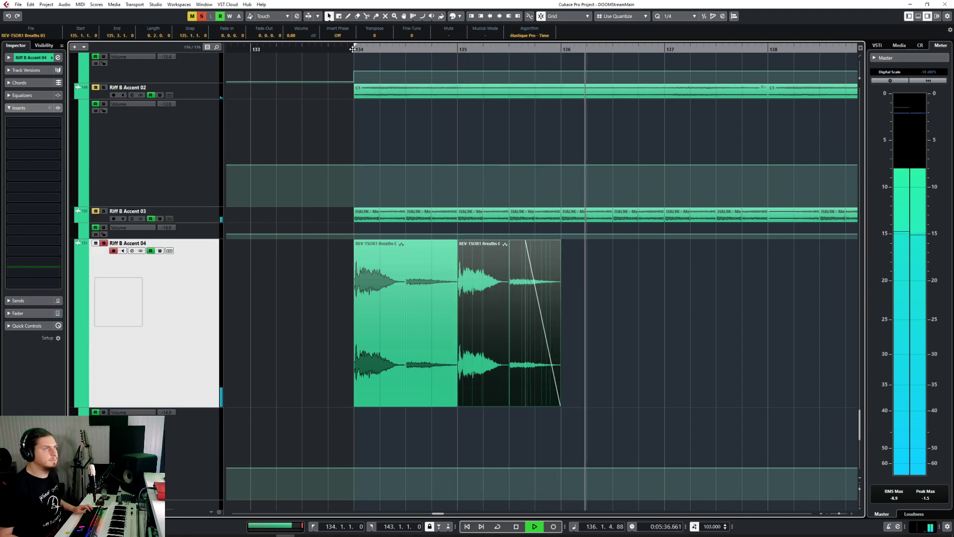
# Play back from bar 134 and raise the volume of both crowd clips on Riff B Accent 04 to 11.79 dB
pyautogui.press('space')
pyautogui.press('space')
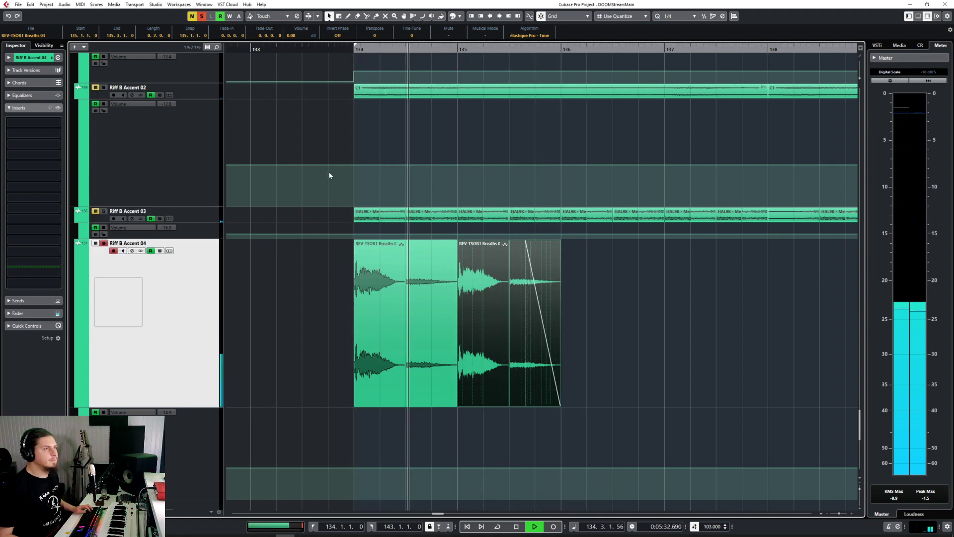
pyautogui.moveTo(534, 243); pyautogui.dragTo(545, 27)
pyautogui.press('space')
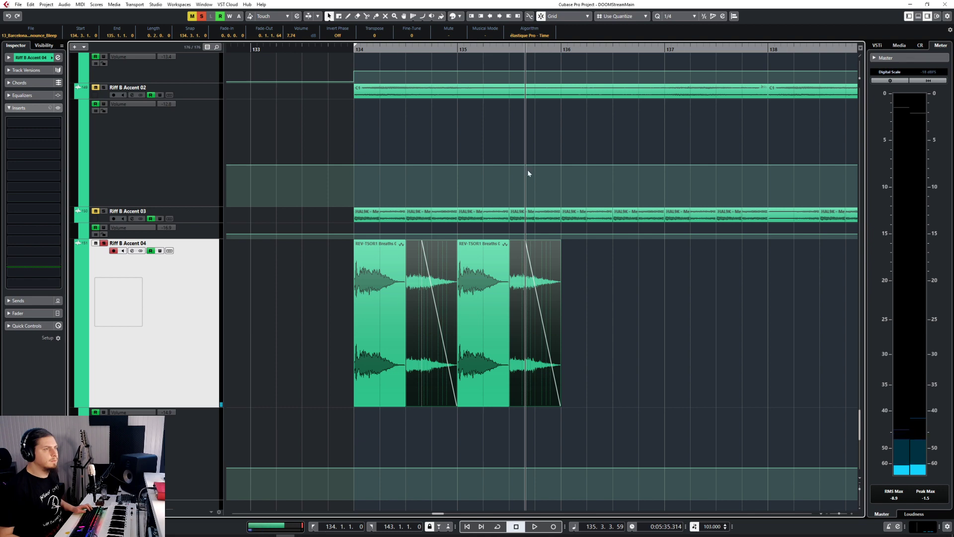
pyautogui.moveTo(535, 242); pyautogui.dragTo(572, 7)
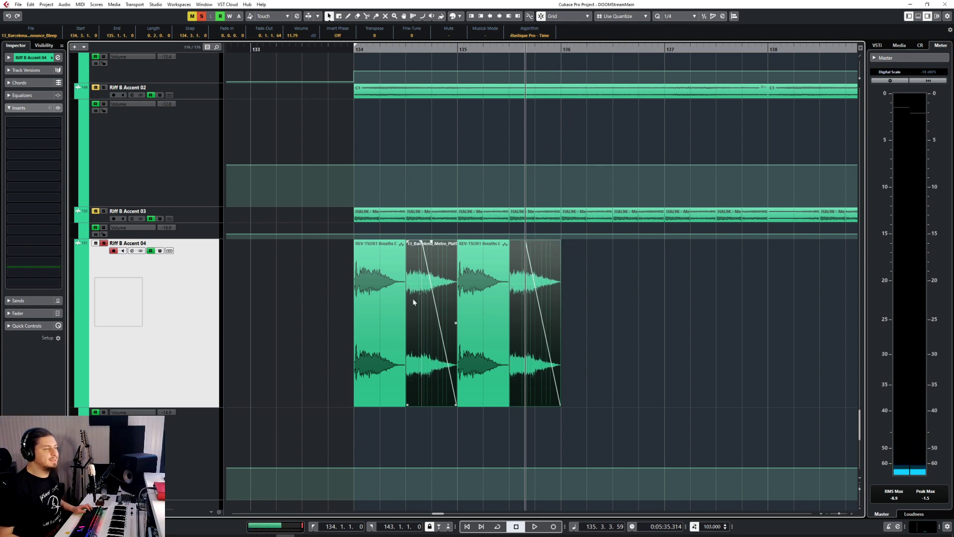
# Pitch-shift the Breaths clip at bar 134 by -6 semitones, processing it as a new version
pyautogui.doubleClick(390, 305)
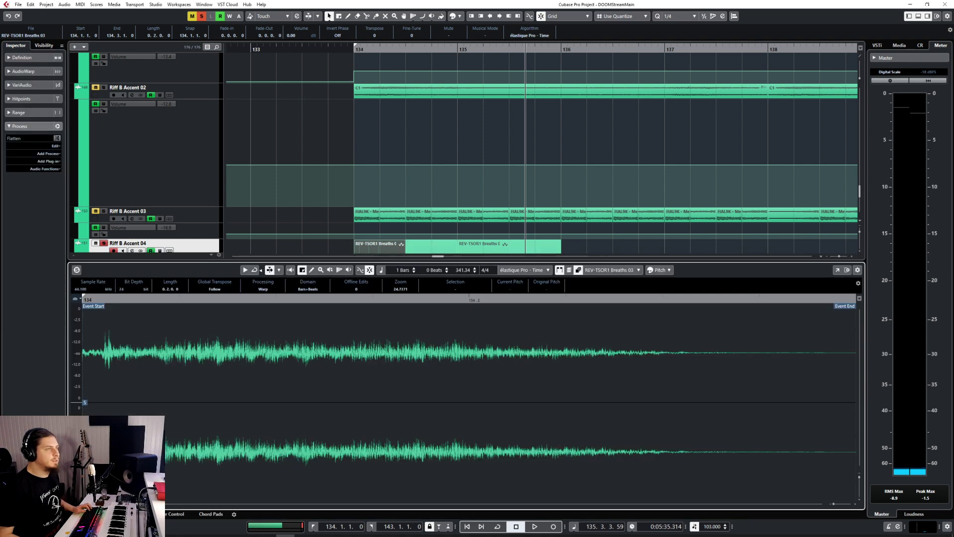
pyautogui.click(43, 153)
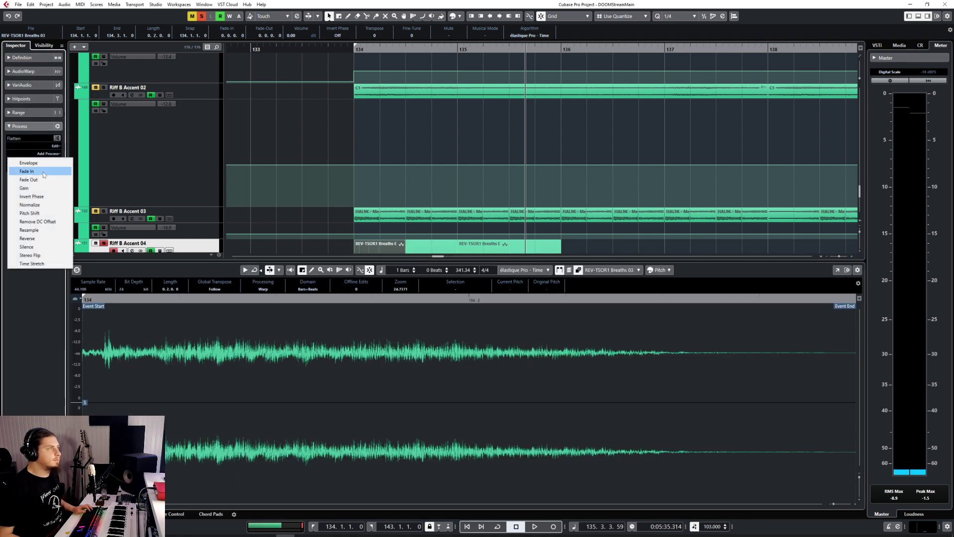
pyautogui.click(44, 217)
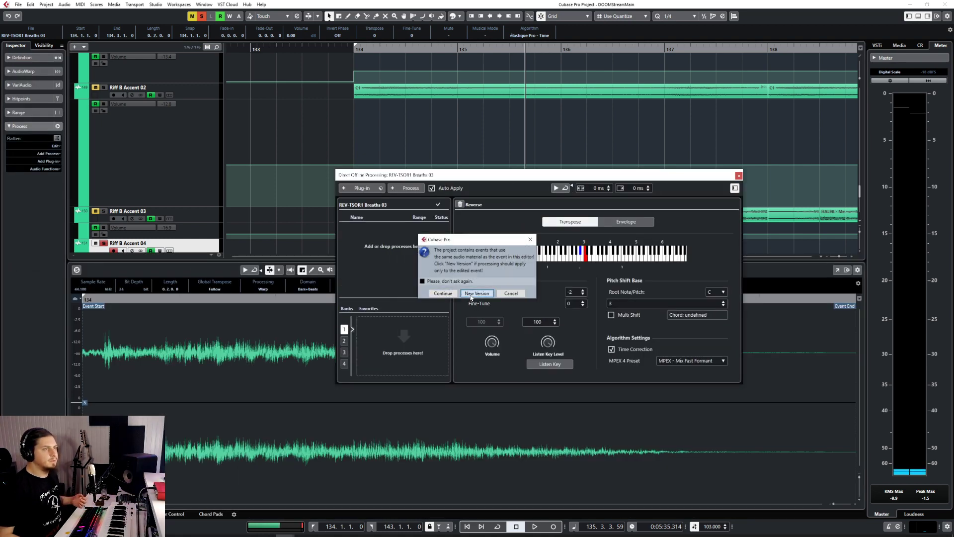
pyautogui.click(471, 293)
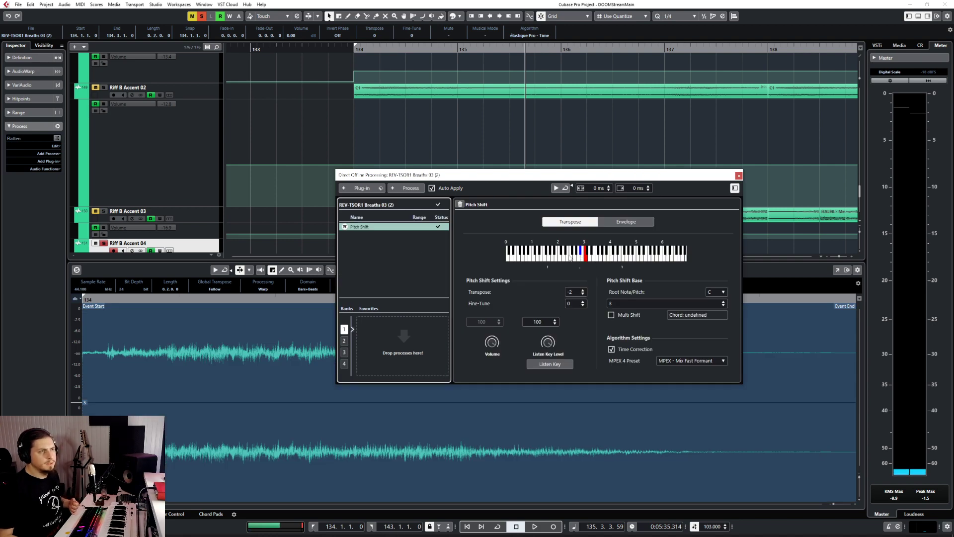
pyautogui.click(573, 254)
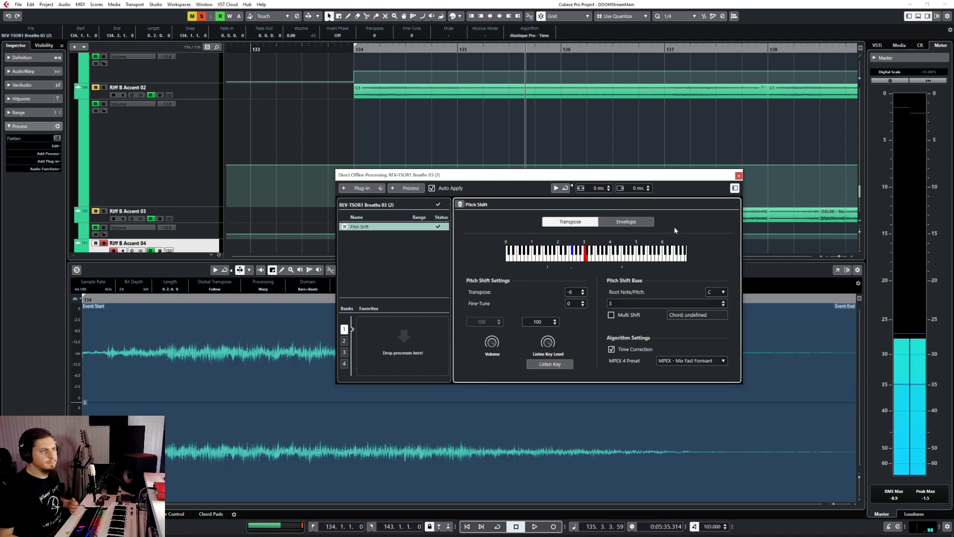
pyautogui.click(739, 176)
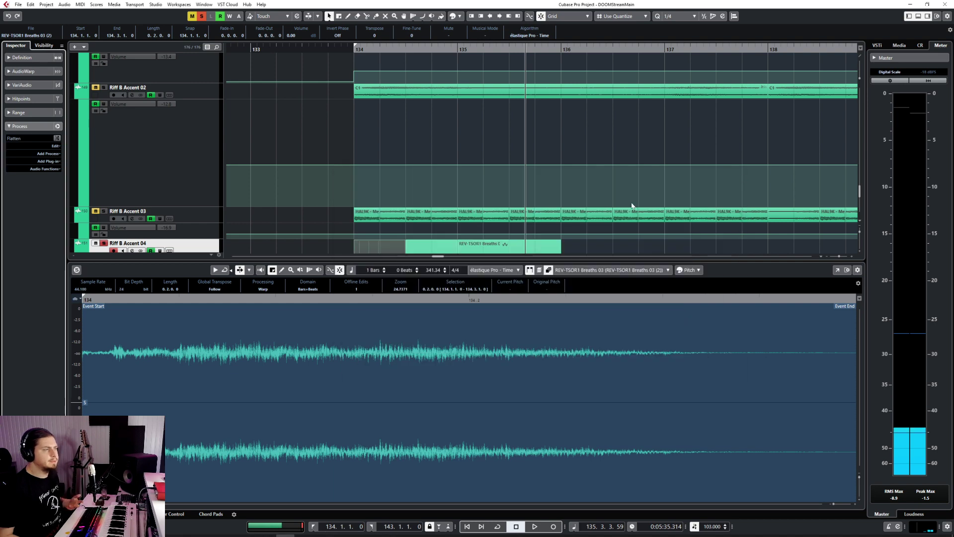
pyautogui.hotkey('ctrl', 'e')
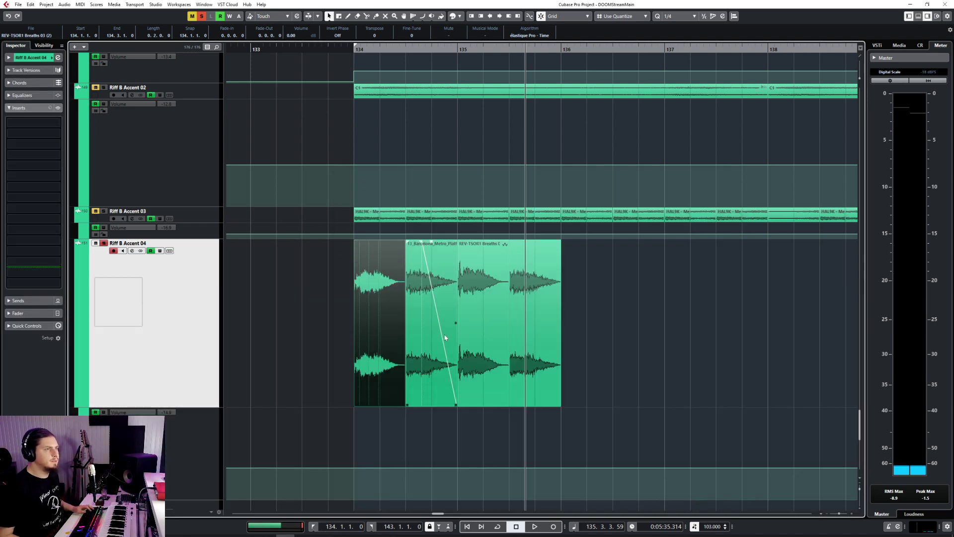
# Replace the Breaths clip at bar 135 with a copy of the pitch-shifted one from bar 134
pyautogui.click(472, 315)
pyautogui.press('Delete')
pyautogui.click(377, 311)
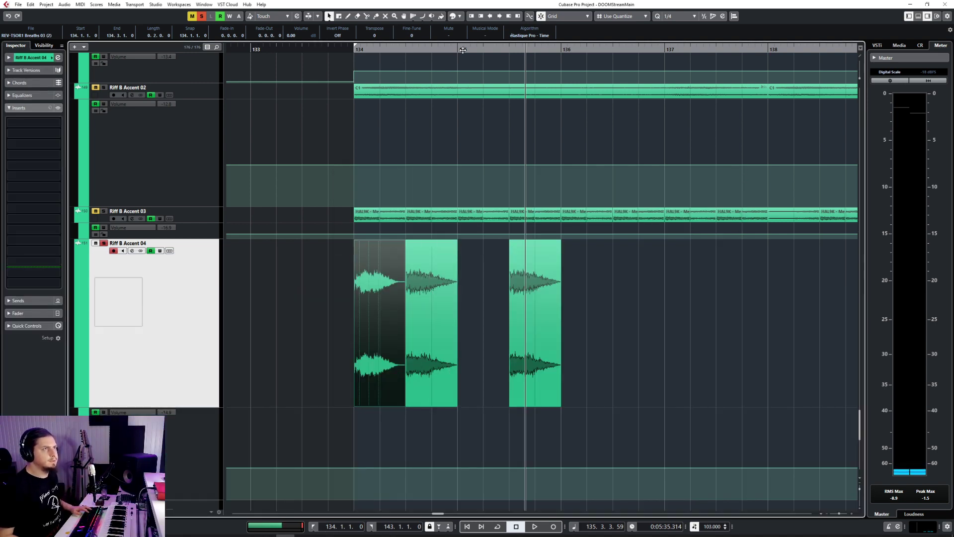
pyautogui.click(462, 50)
pyautogui.hotkey('ctrl', 'v')
pyautogui.moveTo(456, 242); pyautogui.dragTo(422, 248)
# Open the crowd clip of bar 134 in the sample editor and select its audio from the event start to just past the event end
pyautogui.click(430, 304)
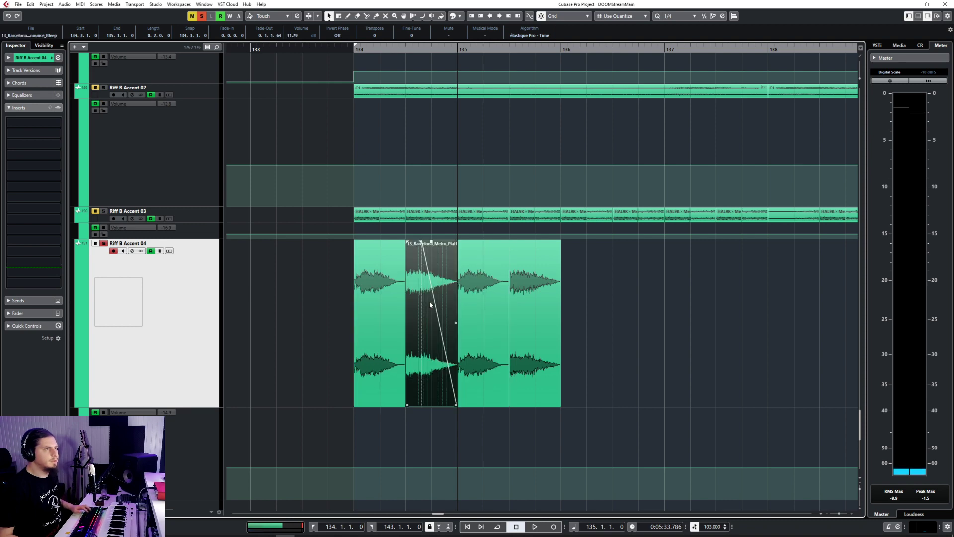
pyautogui.hotkey('ctrl', 'e')
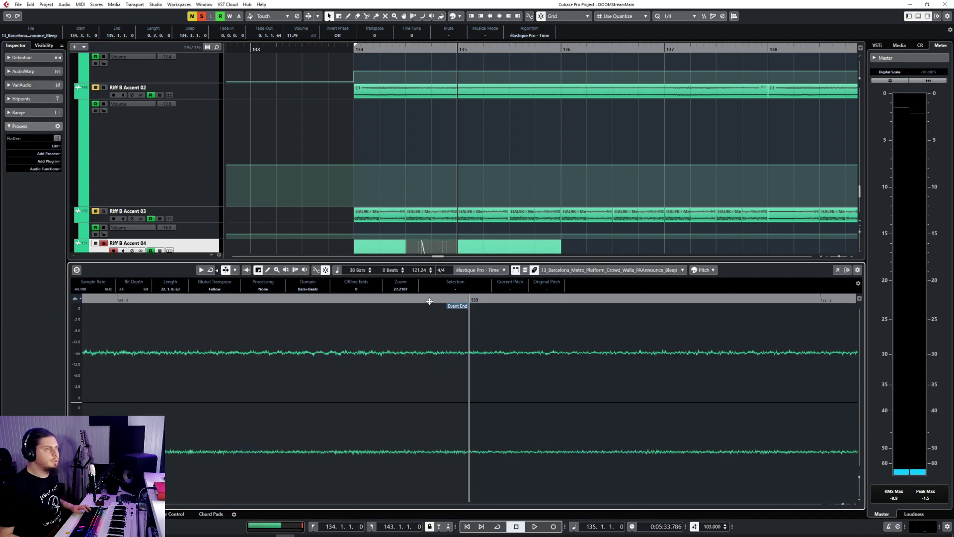
pyautogui.click(51, 155)
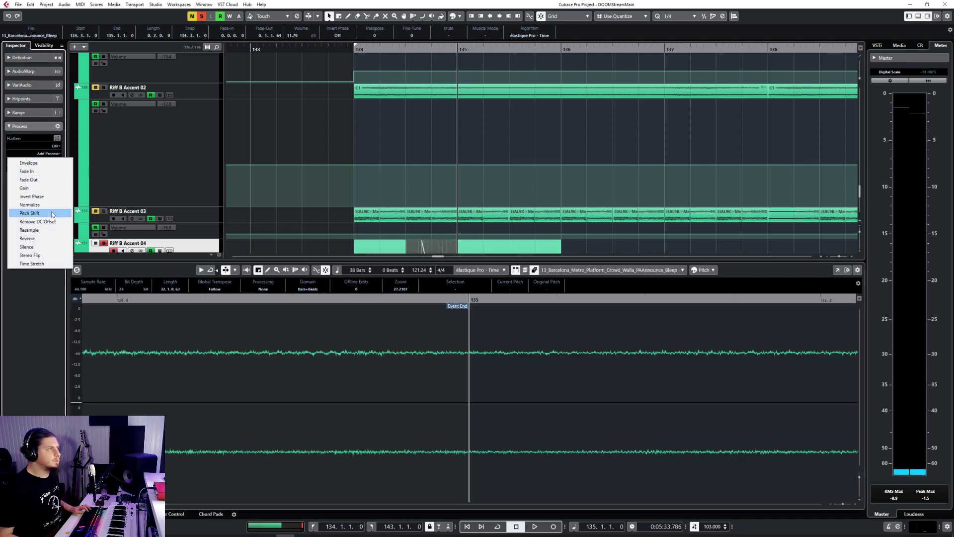
pyautogui.press('Escape')
pyautogui.press('g')
pyautogui.press('g')
pyautogui.press('g')
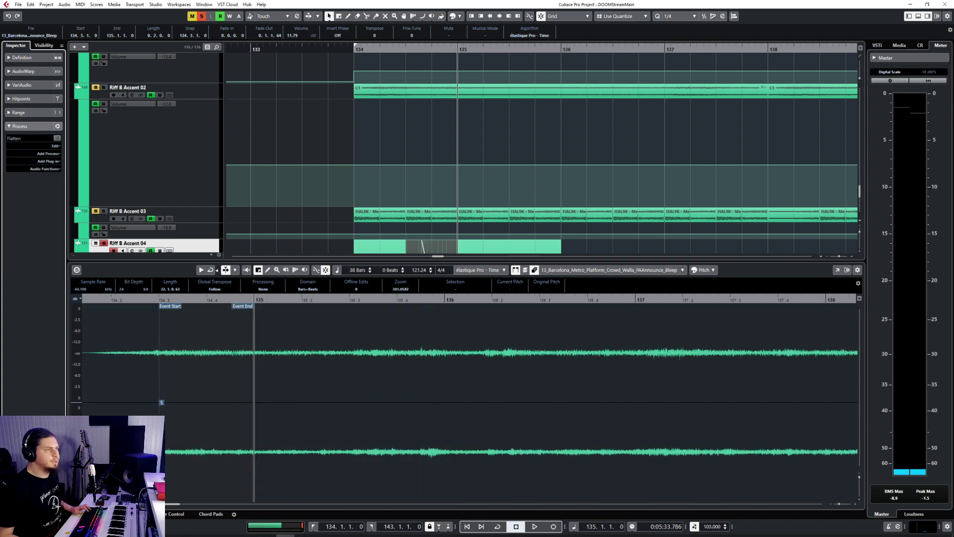
pyautogui.moveTo(156, 378); pyautogui.dragTo(269, 378)
# Pitch-shift the selected crowd audio by -12 semitones, processing it as a new version, and close the editor
pyautogui.click(61, 154)
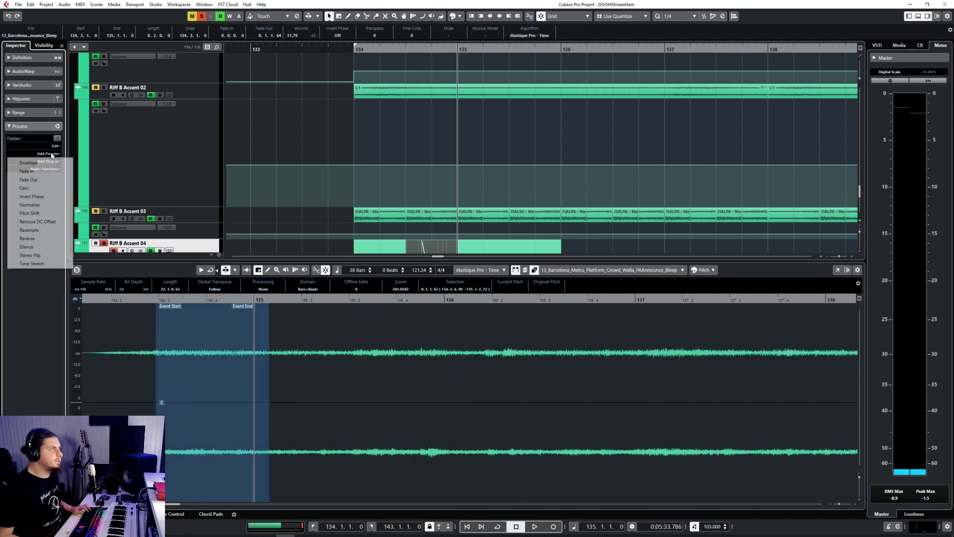
pyautogui.click(48, 214)
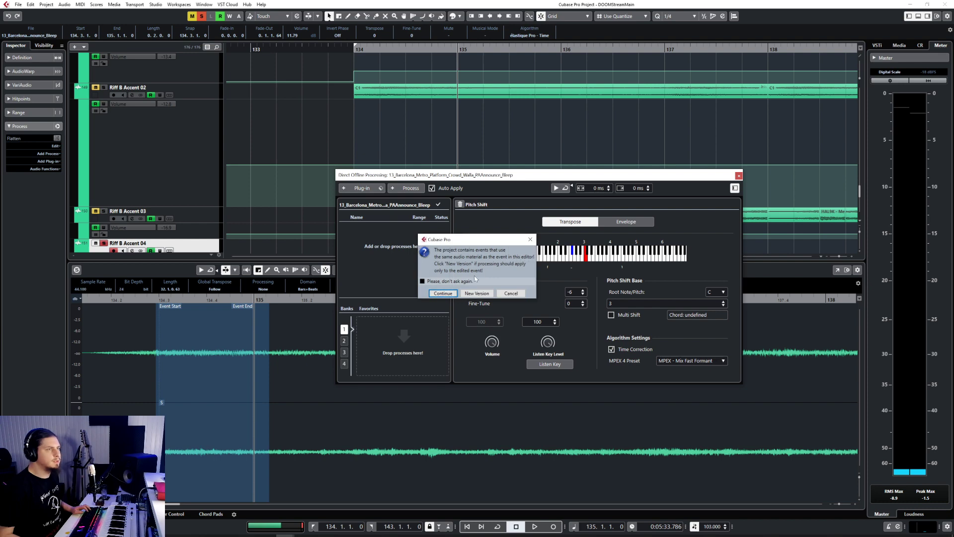
pyautogui.click(476, 293)
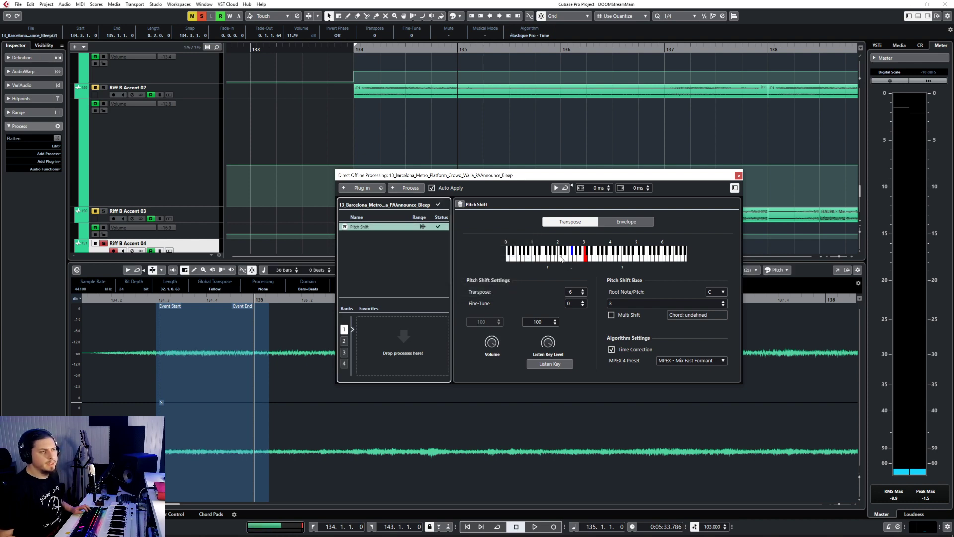
pyautogui.click(560, 260)
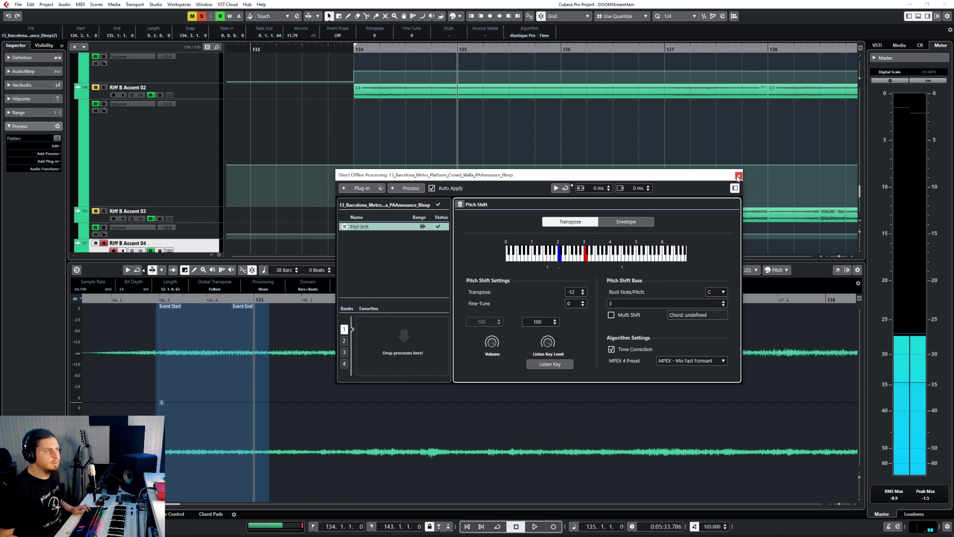
pyautogui.click(738, 176)
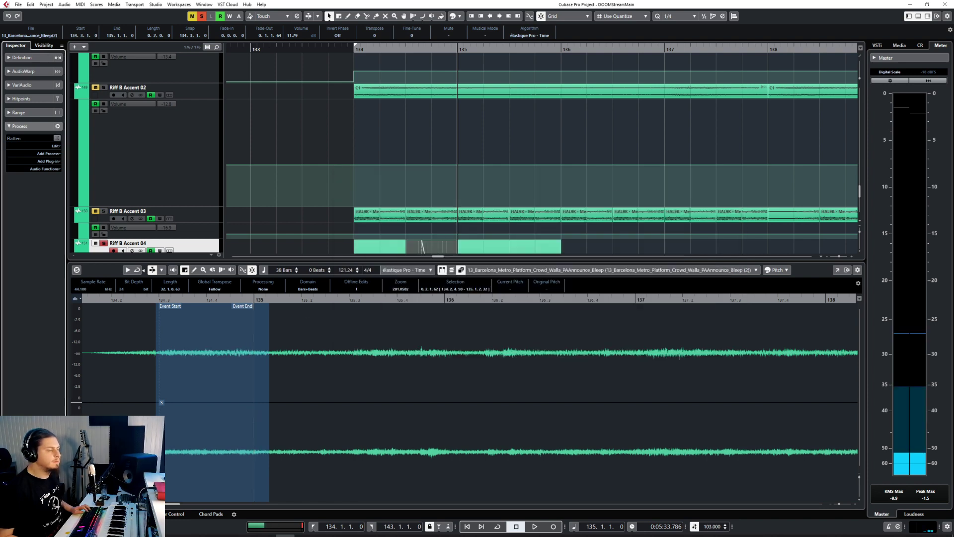
pyautogui.hotkey('ctrl', 'e')
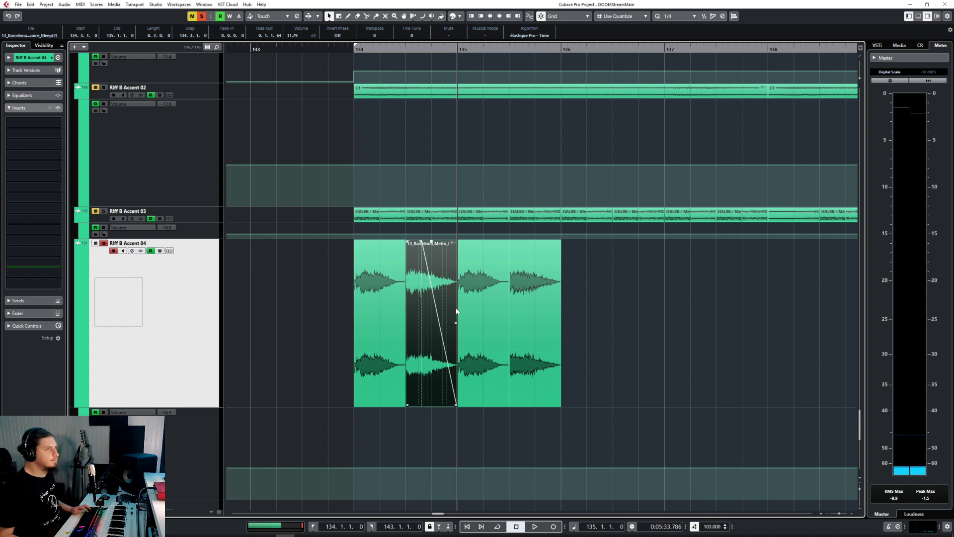
# Replace the bar 135 clips with a duplicate of the pitch-shifted Breaths and crowd pair, and play back both bars
pyautogui.moveTo(596, 281); pyautogui.dragTo(466, 336)
pyautogui.press('Delete')
pyautogui.click(400, 264)
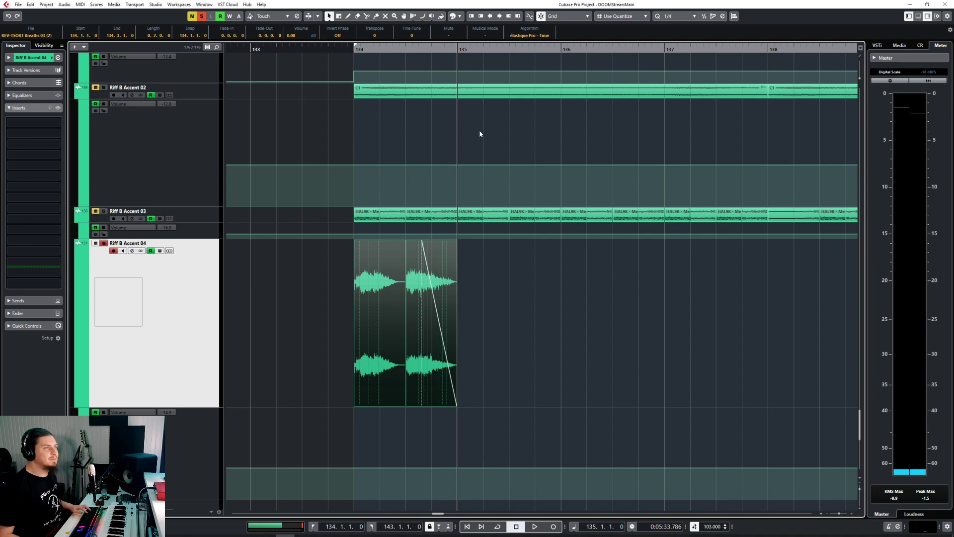
pyautogui.hotkey('ctrl', 'd')
pyautogui.press('KP_1')
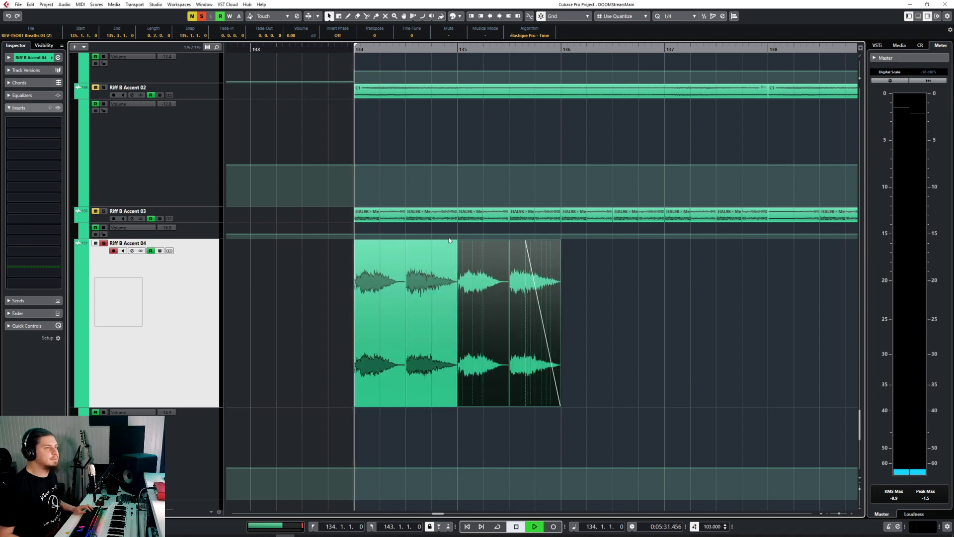
pyautogui.press('space')
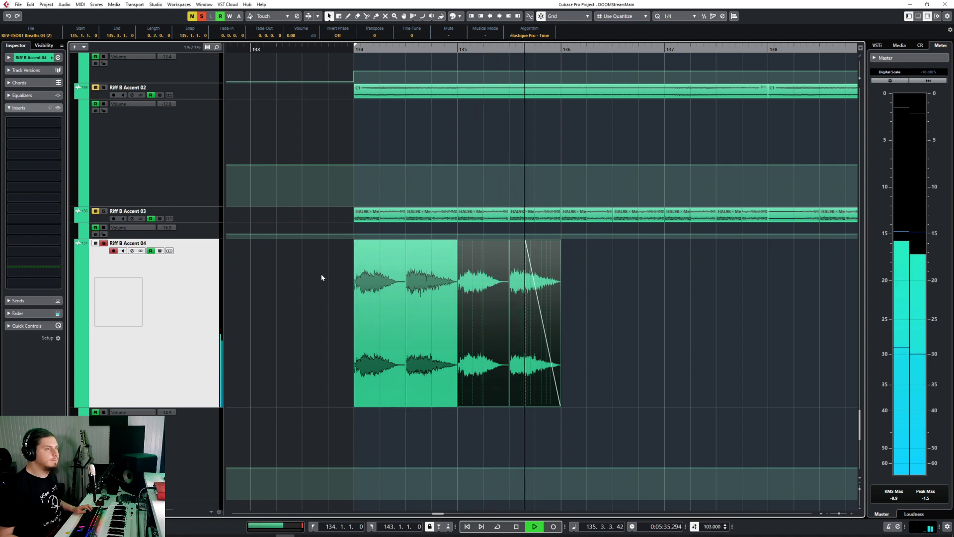
pyautogui.press('space')
# Duplicate the Breaths and crowd clips repeatedly on Riff B Accent 04 to fill the section from bar 134 to bar 142
pyautogui.click(608, 182)
pyautogui.click(570, 57)
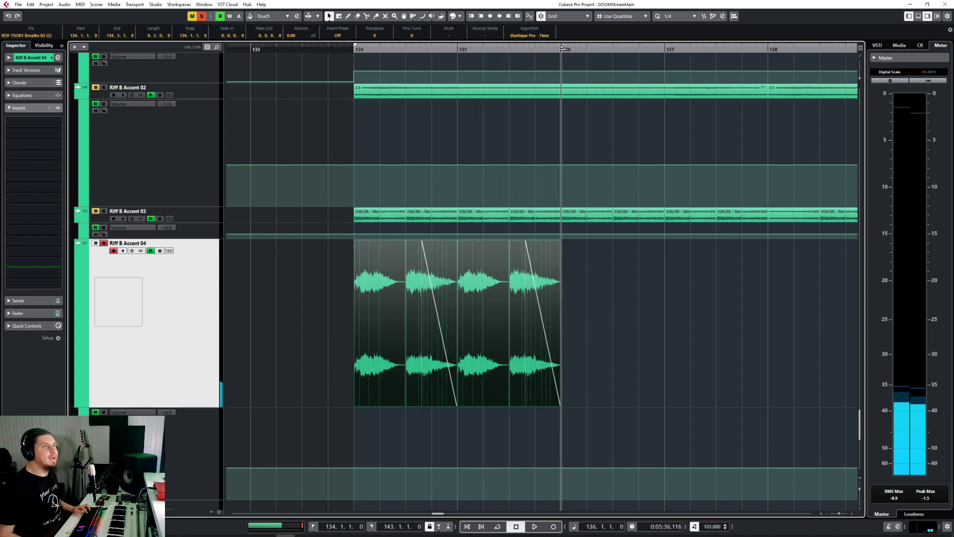
pyautogui.hotkey('ctrl', 'd')
pyautogui.press('g')
pyautogui.press('g')
pyautogui.click(424, 287)
pyautogui.click(646, 291)
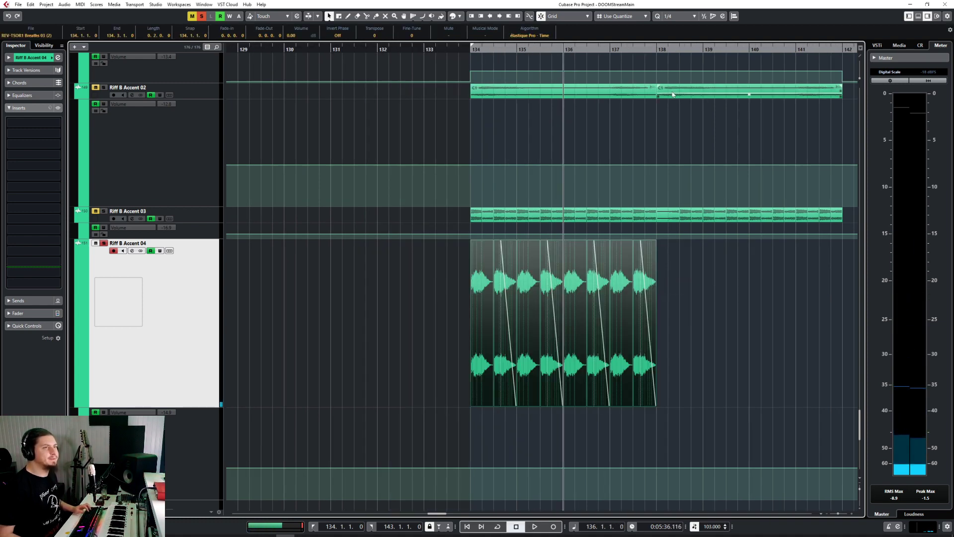
pyautogui.hotkey('ctrl', 'd')
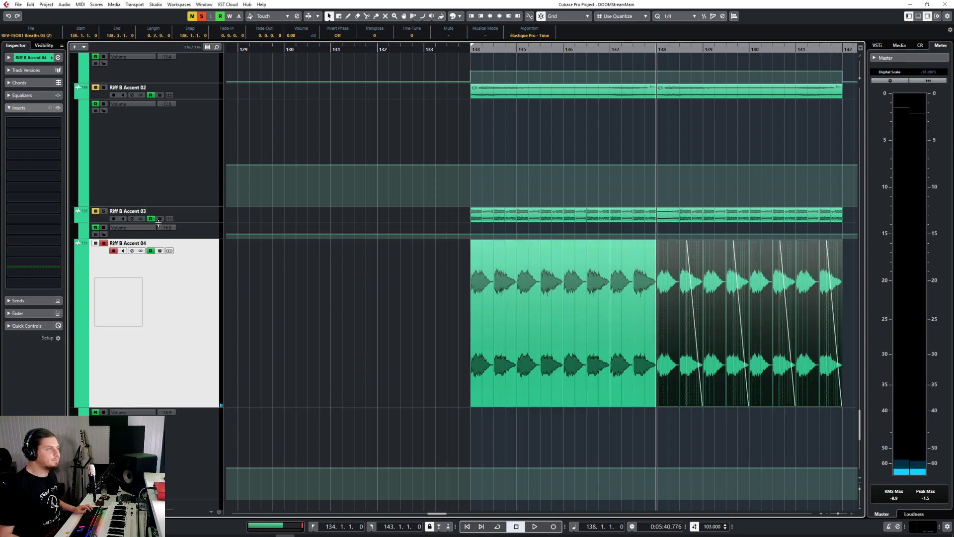
# Unsolo the accent tracks and play back the full mix from just before bar 134
pyautogui.click(436, 48)
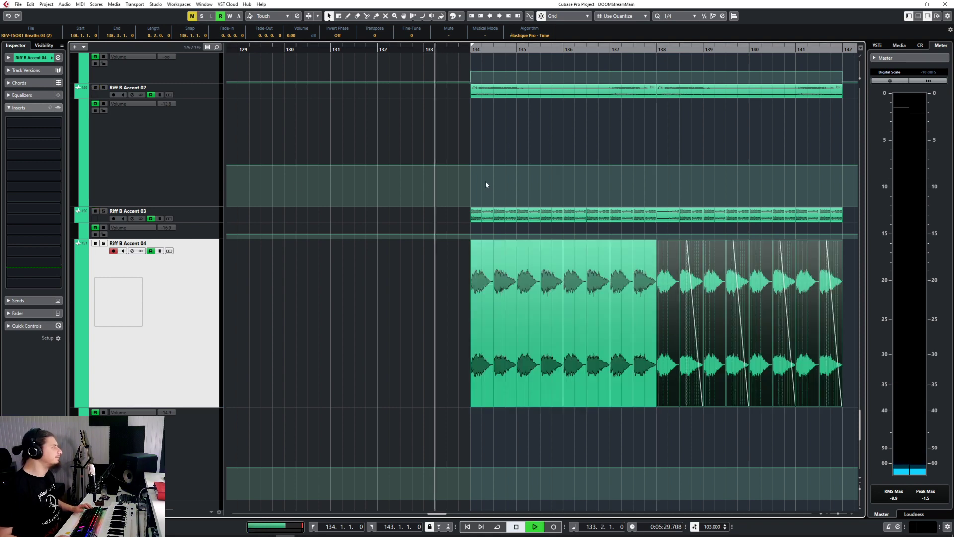
pyautogui.press('space')
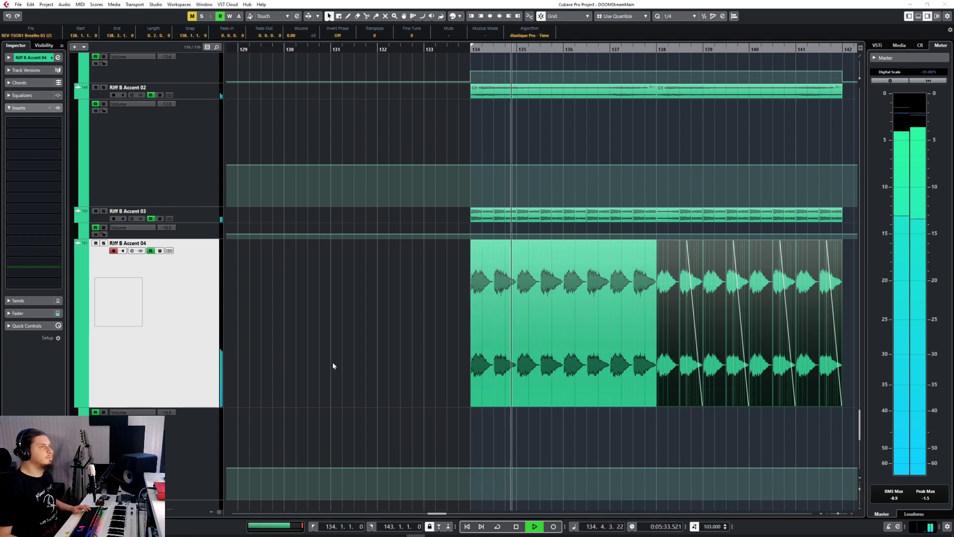
pyautogui.click(383, 392)
pyautogui.hscroll(5, 382, 392)
pyautogui.hscroll(-4, 374, 381)
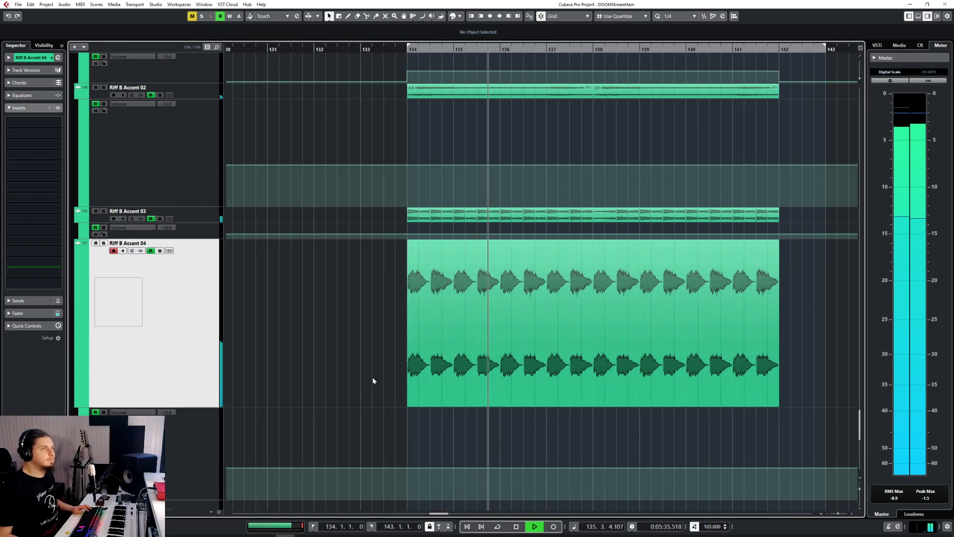
# Lower the volume of all Riff B Accent 03 and 04 clips together, taking the first Metallic Hiss clip to -12.28 dB
pyautogui.moveTo(383, 211); pyautogui.dragTo(759, 308)
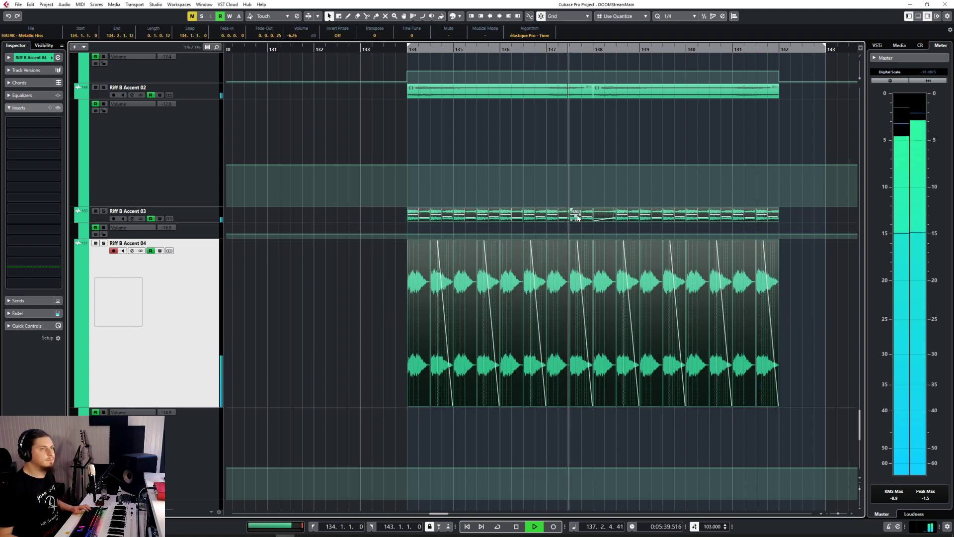
pyautogui.moveTo(576, 217); pyautogui.dragTo(576, 219)
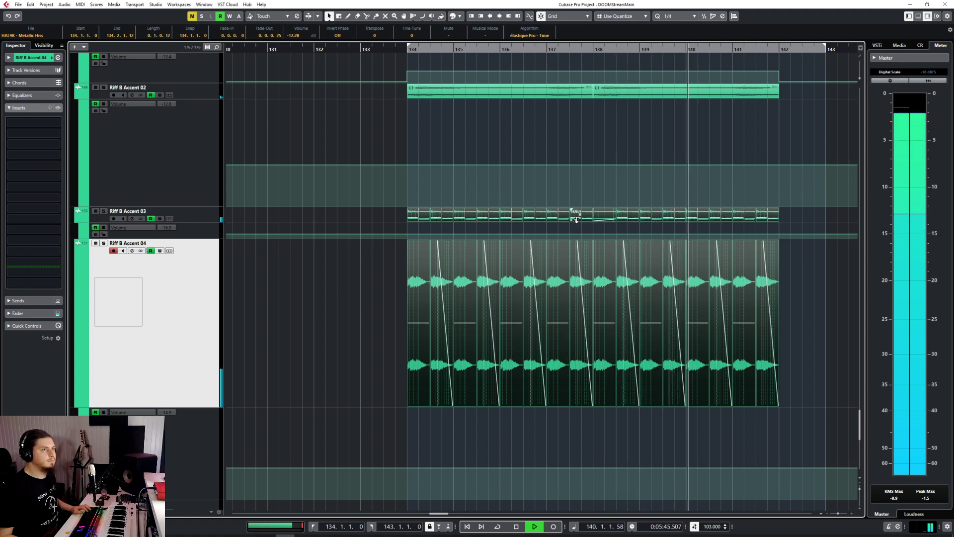
pyautogui.click(386, 358)
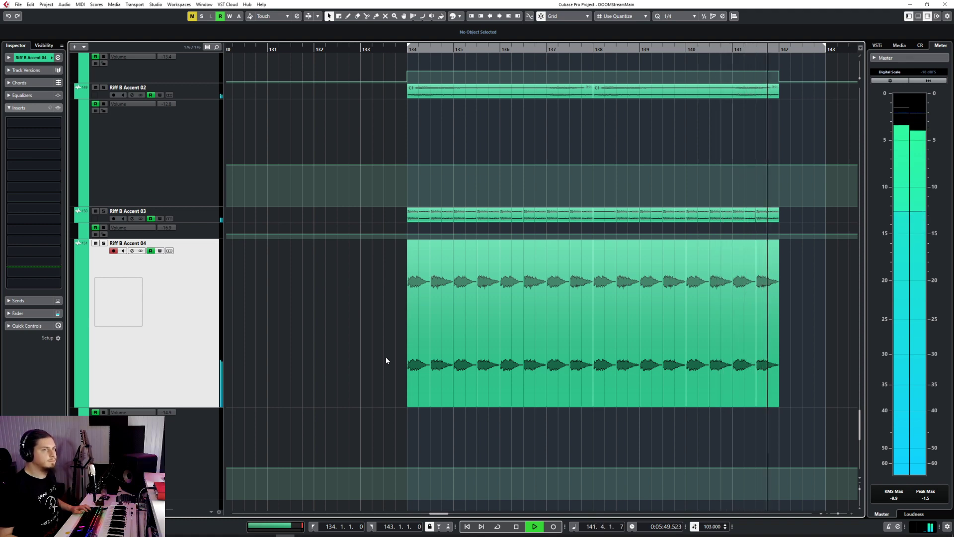
# Stop playback and drop the GR BASS volume automation to minus infinity from bar 142 onward
pyautogui.scroll(5, 712, 344)
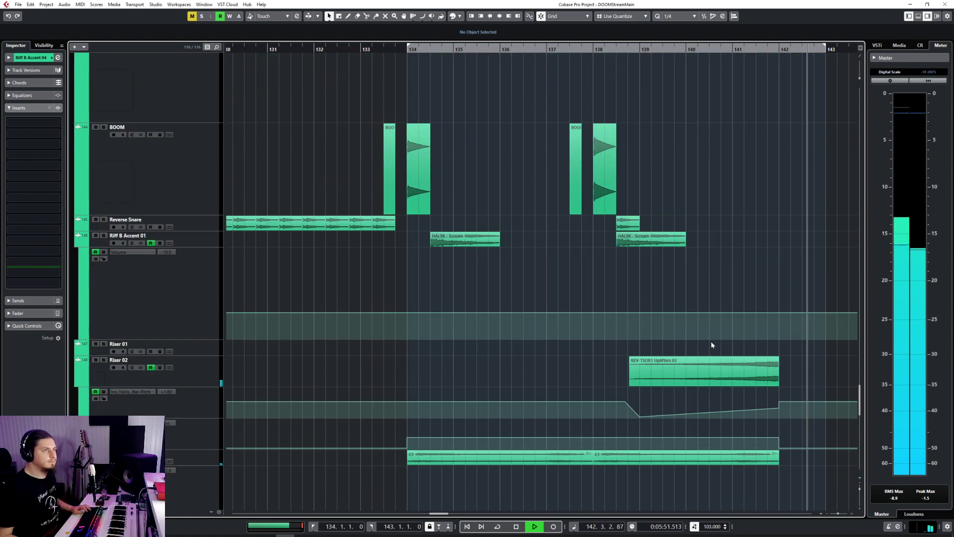
pyautogui.scroll(15, 711, 343)
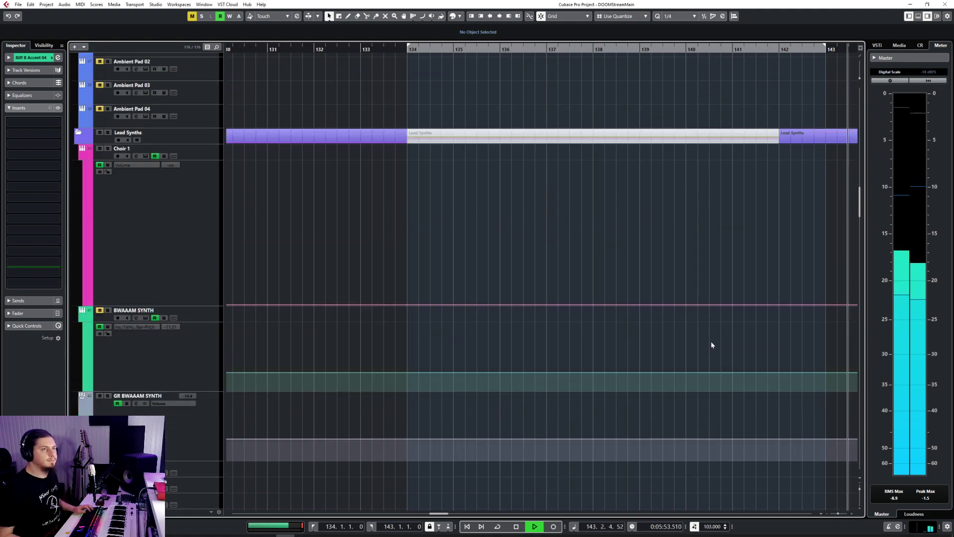
pyautogui.scroll(15, 710, 343)
pyautogui.press('space')
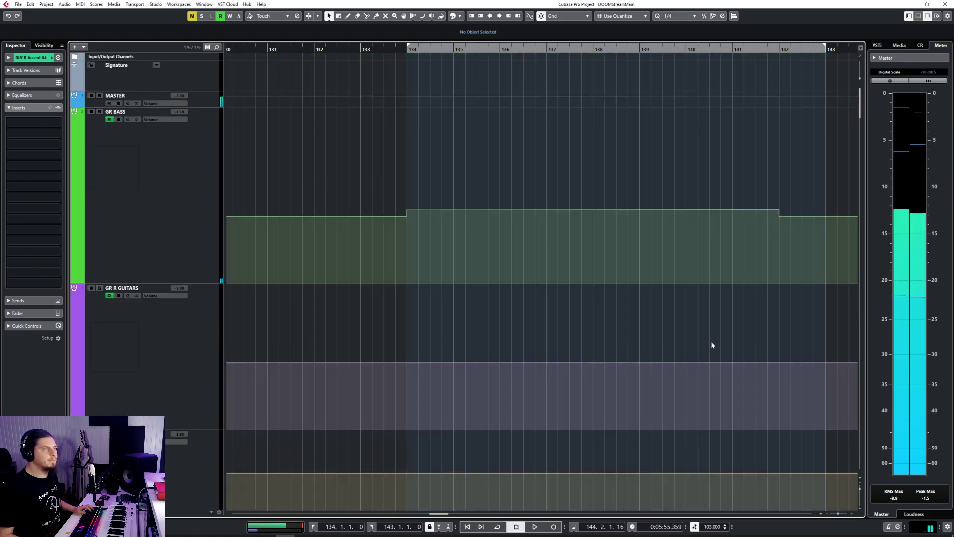
pyautogui.hscroll(5, 711, 345)
pyautogui.moveTo(596, 217); pyautogui.dragTo(585, 342)
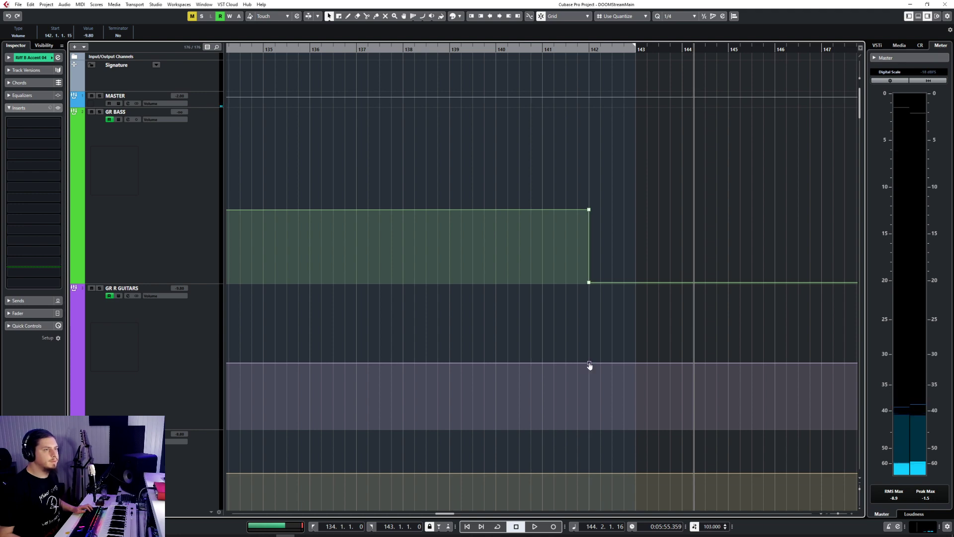
# Cut the GR R GUITARS, GR LEAD GUITARS and GR DRUMS volume automation down from bar 142, moving the playhead to bar 141
pyautogui.scroll(-5, 597, 359)
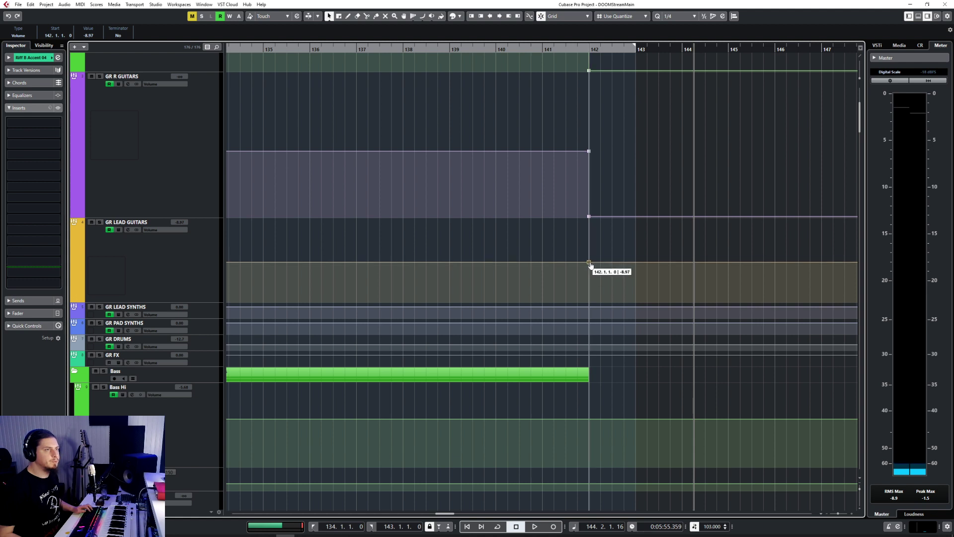
pyautogui.moveTo(590, 265); pyautogui.dragTo(588, 303)
pyautogui.click(538, 49)
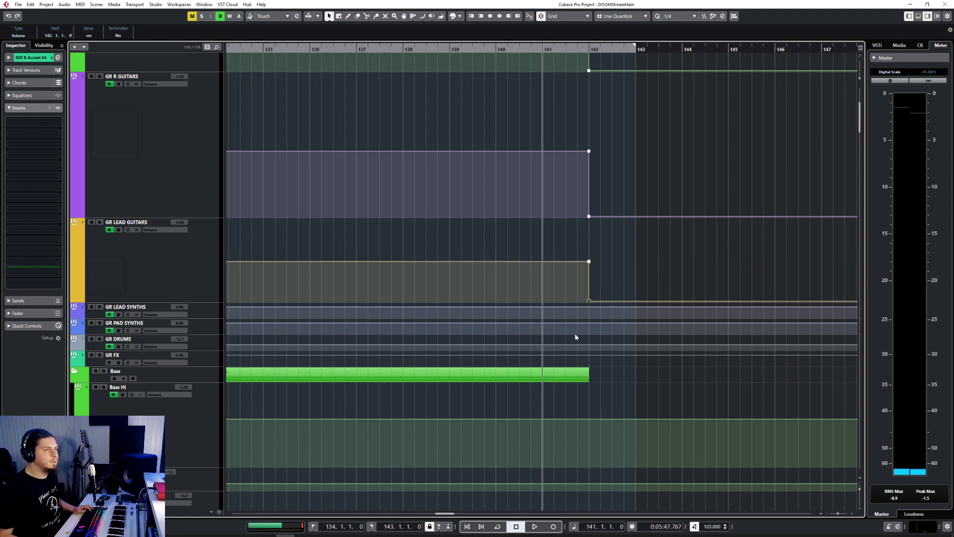
pyautogui.moveTo(596, 344); pyautogui.dragTo(563, 394)
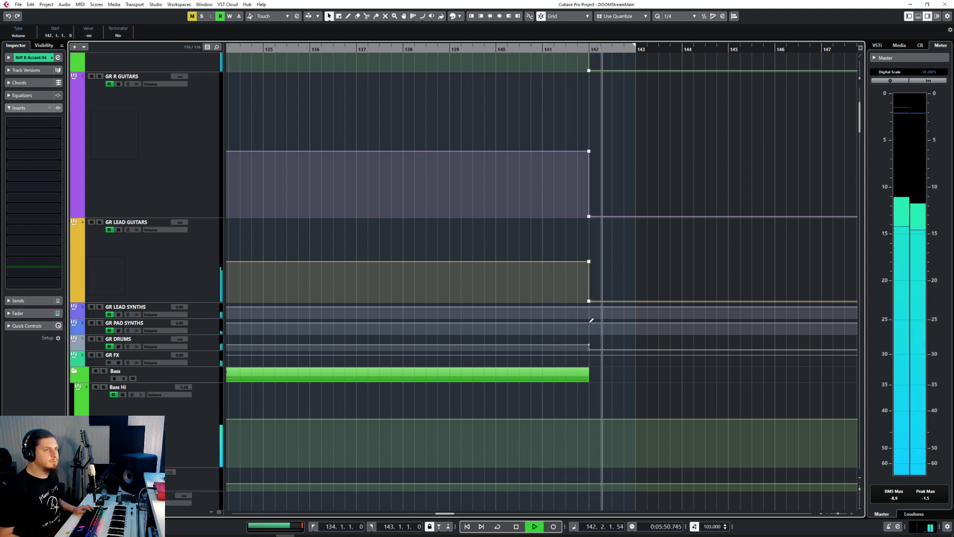
# Play back from bar 141 to bar 150 and examine the Riff A Glitch 01 clips and the Glitch 01 volume automation
pyautogui.scroll(-5, 590, 320)
pyautogui.scroll(-5, 588, 323)
pyautogui.scroll(-3, 588, 323)
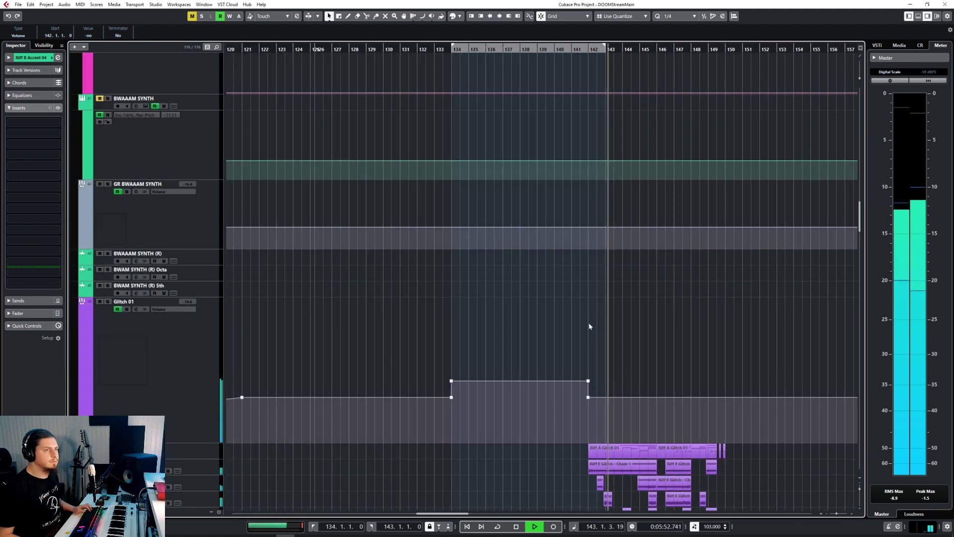
pyautogui.scroll(-8, 589, 323)
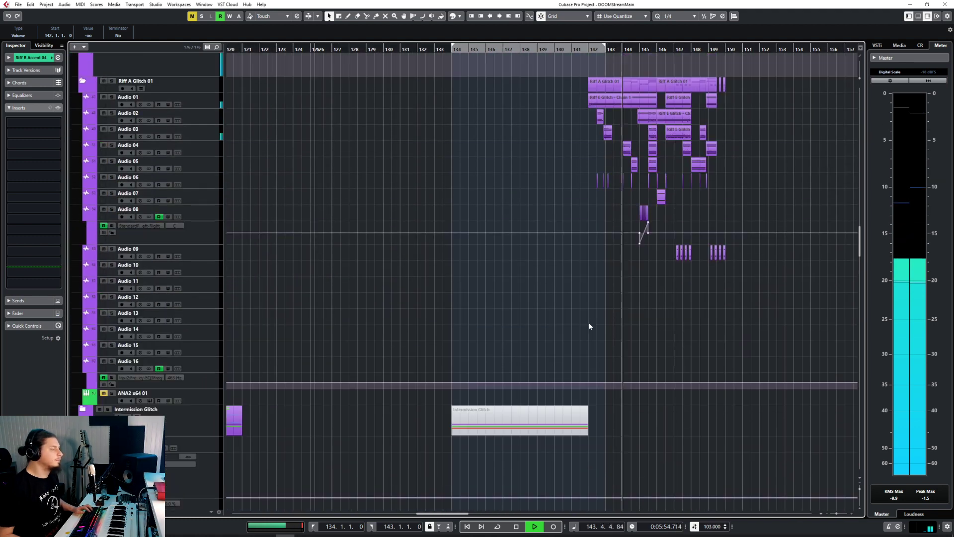
pyautogui.hscroll(3, 588, 323)
pyautogui.scroll(3, 469, 303)
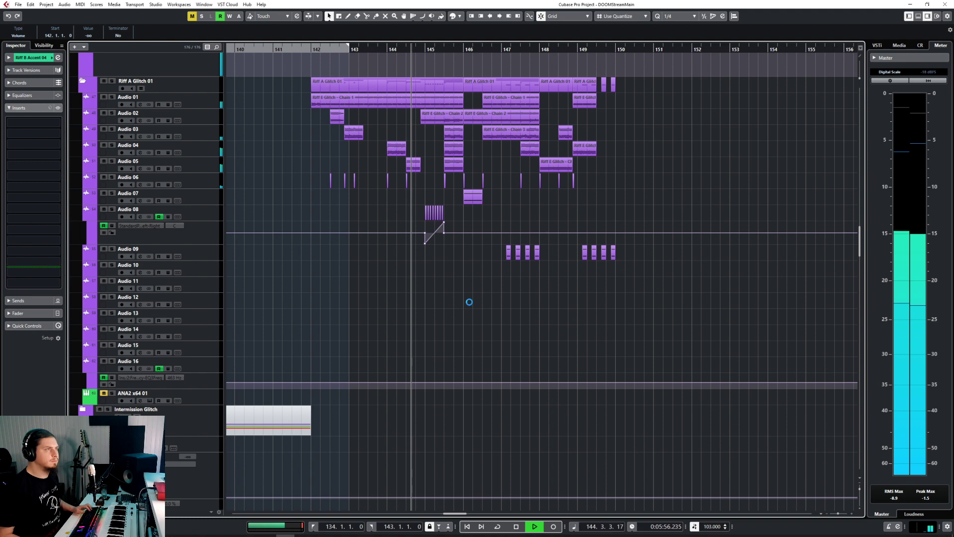
pyautogui.scroll(5, 469, 303)
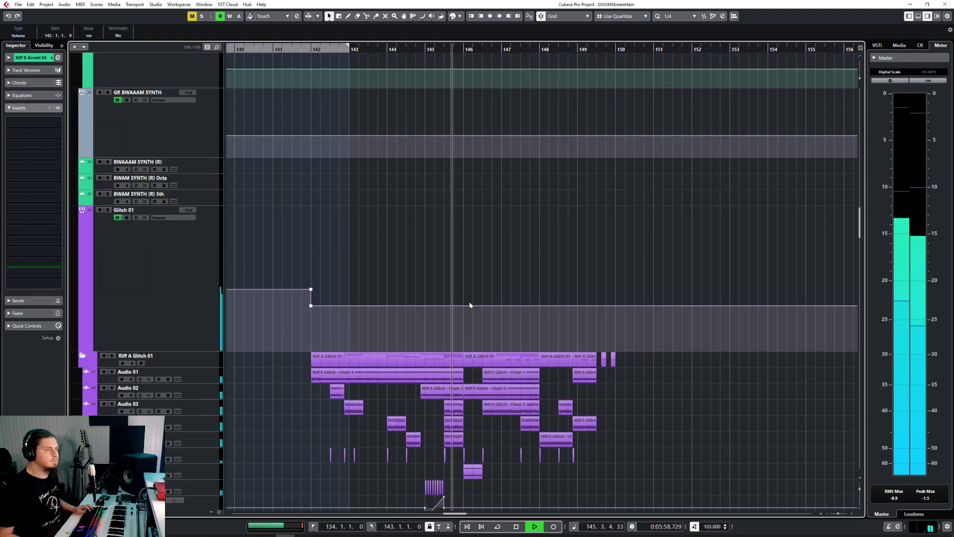
pyautogui.scroll(-5, 469, 302)
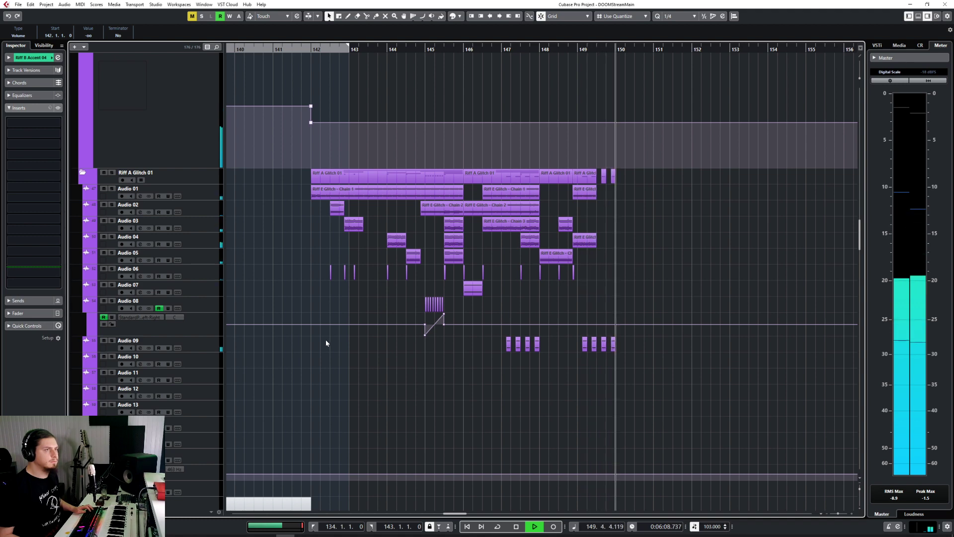
pyautogui.press('space')
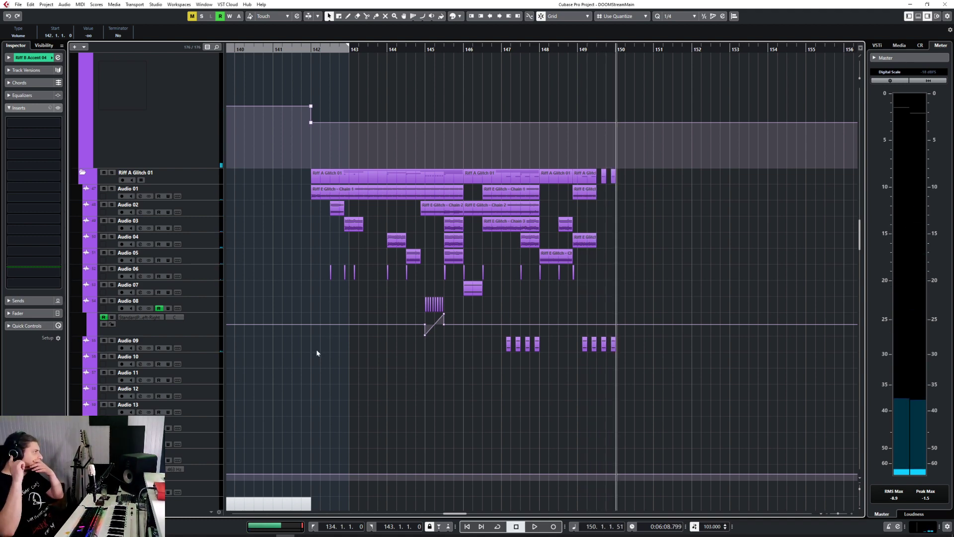
# Play back the song from about bar 80 and look over its bass and guitar clips
pyautogui.scroll(7, 381, 327)
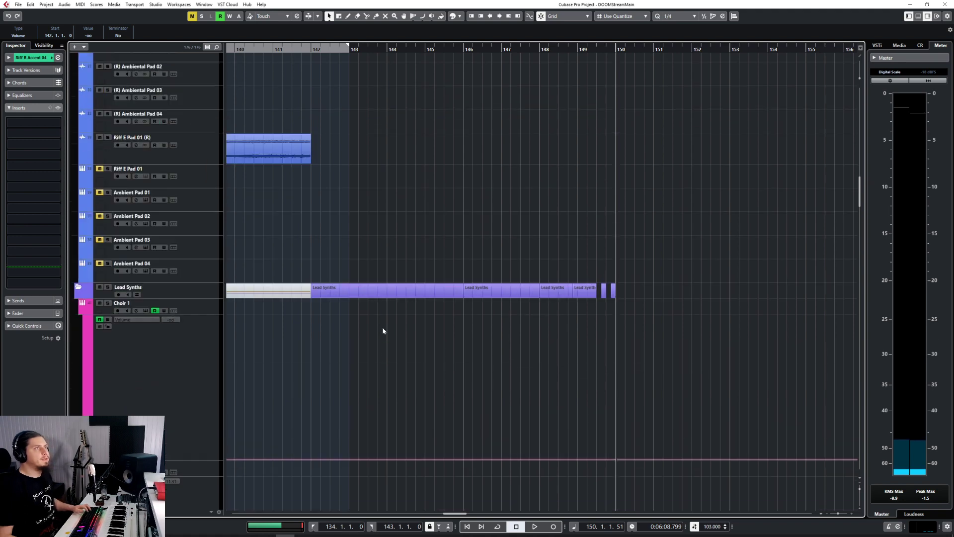
pyautogui.scroll(10, 384, 328)
pyautogui.scroll(-3, 384, 326)
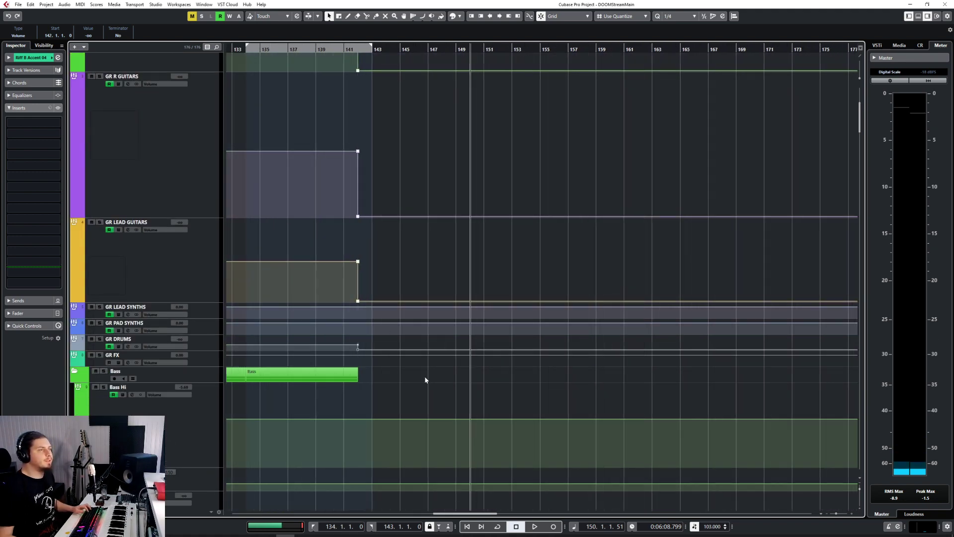
pyautogui.hscroll(-10, 425, 380)
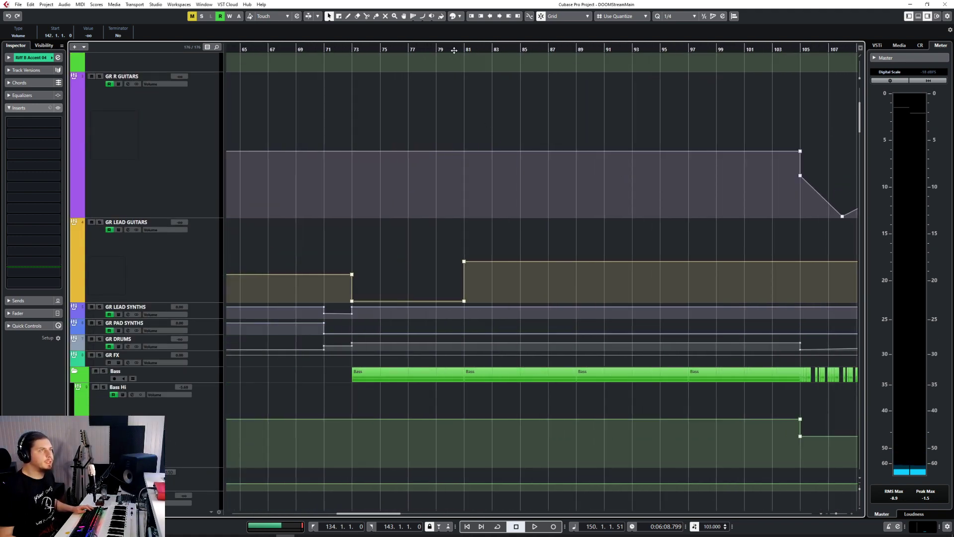
pyautogui.click(454, 50)
pyautogui.press('space')
pyautogui.scroll(-5, 502, 323)
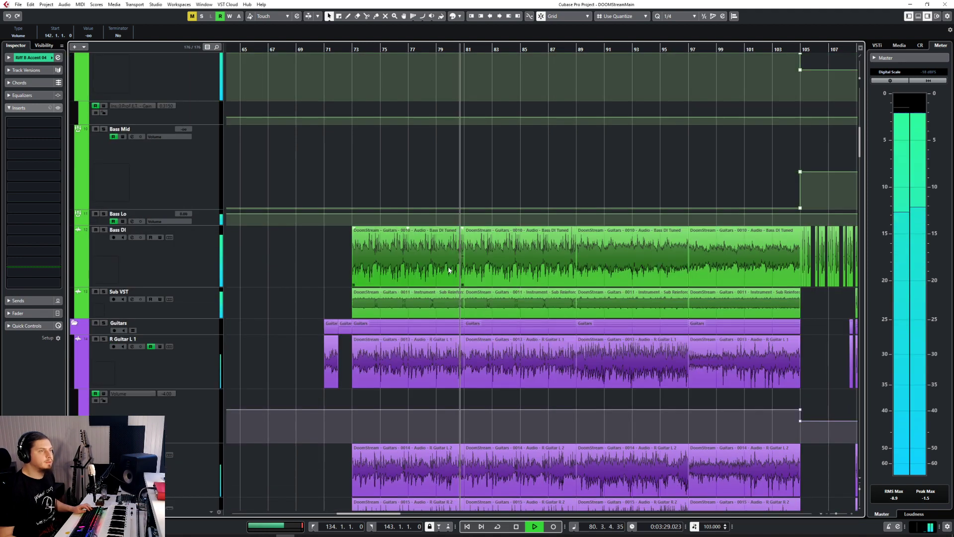
# Listen to the riff from just before bar 39 and compare its group volume automation
pyautogui.hscroll(-7, 403, 273)
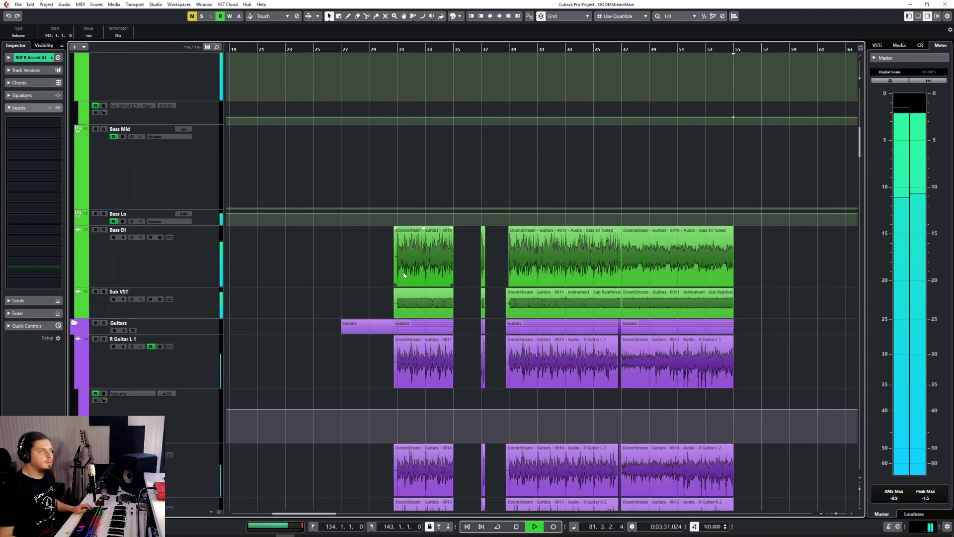
pyautogui.click(499, 50)
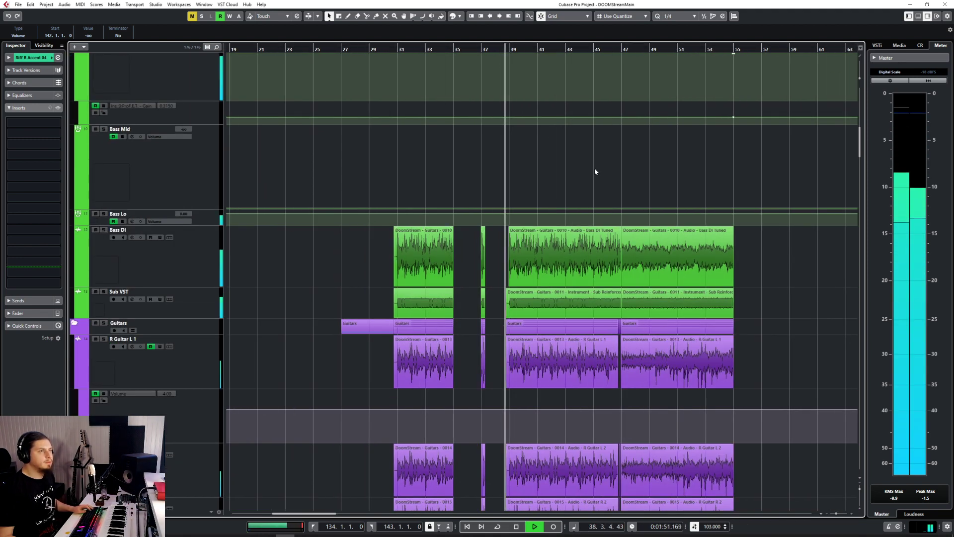
pyautogui.scroll(5, 577, 229)
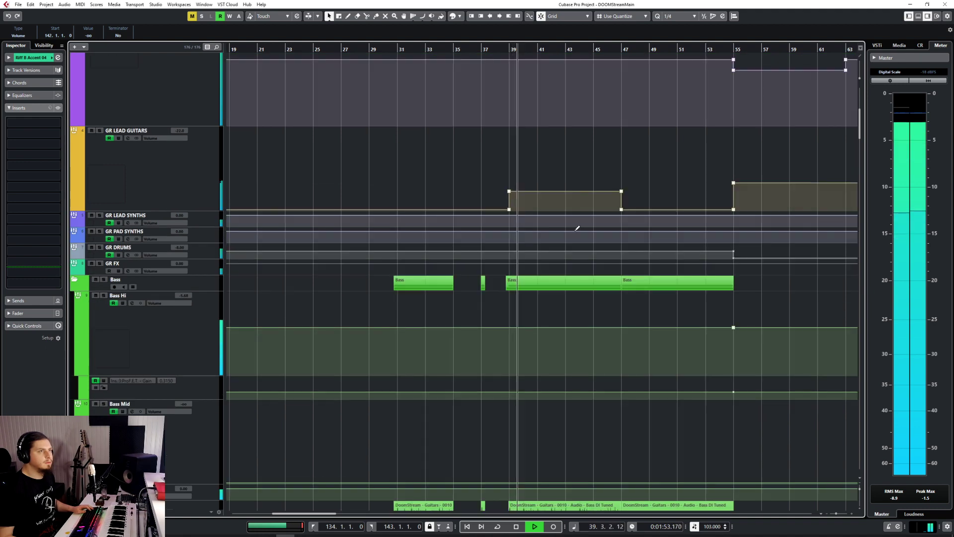
pyautogui.hscroll(8, 576, 229)
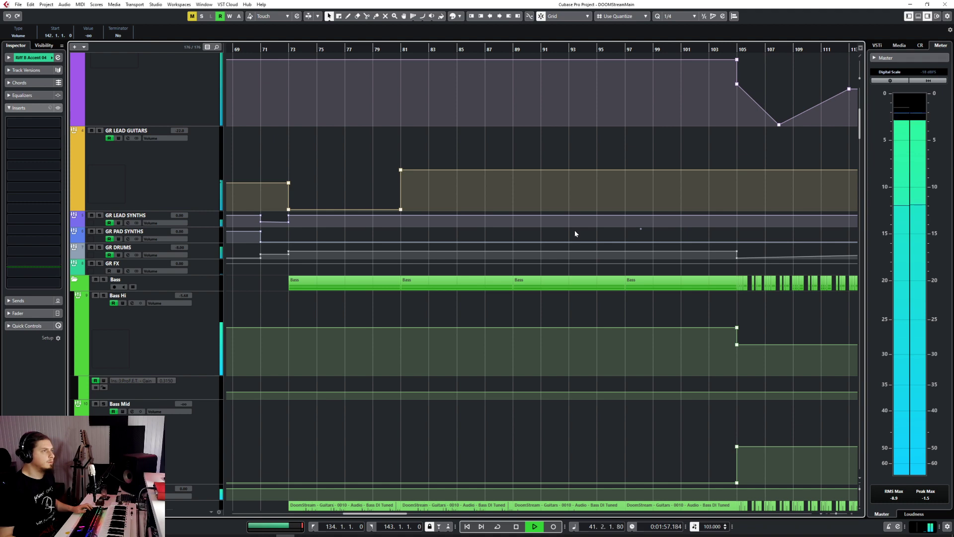
# Play back from bar 73 and select the two Bass folder clips spanning bars 73 to 89
pyautogui.hscroll(-3, 574, 231)
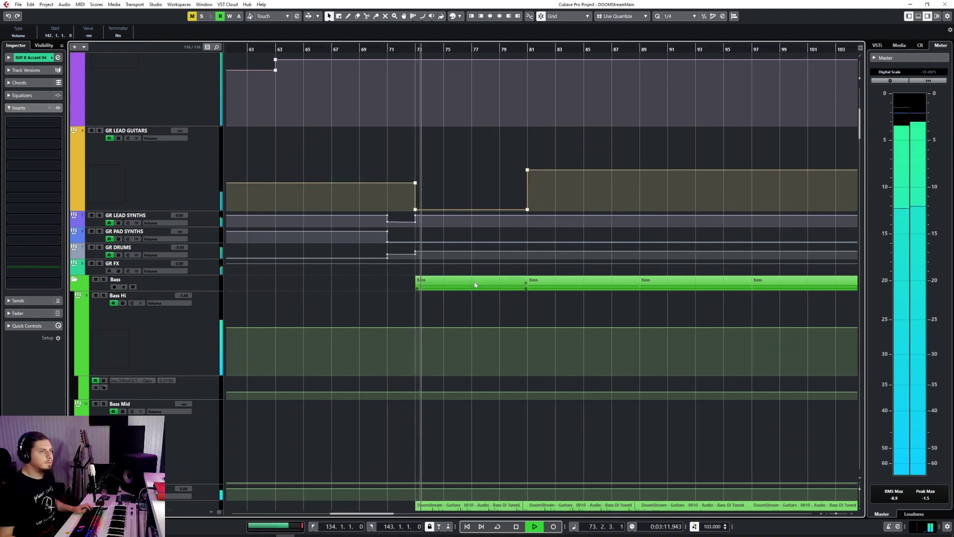
pyautogui.click(516, 284)
pyautogui.scroll(-10, 556, 308)
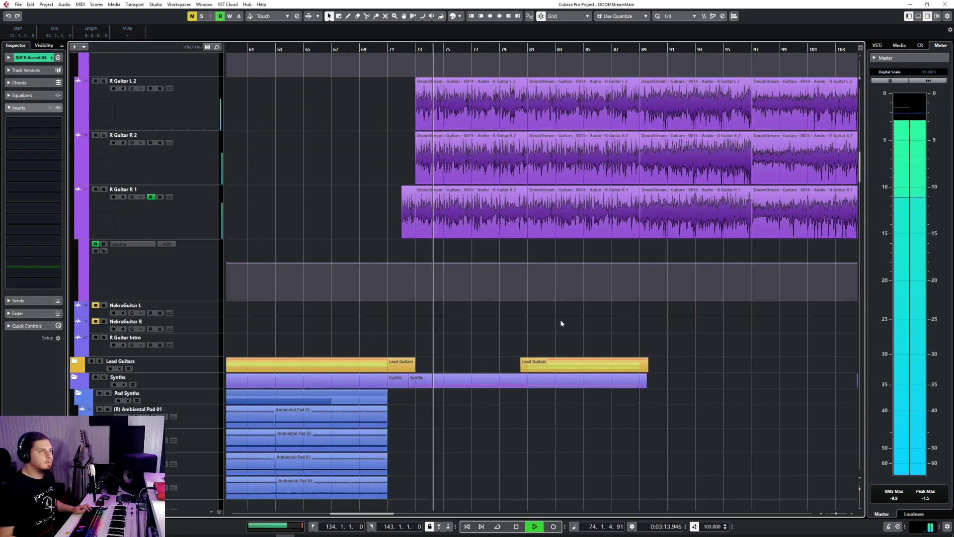
pyautogui.scroll(4, 560, 318)
pyautogui.scroll(4, 561, 323)
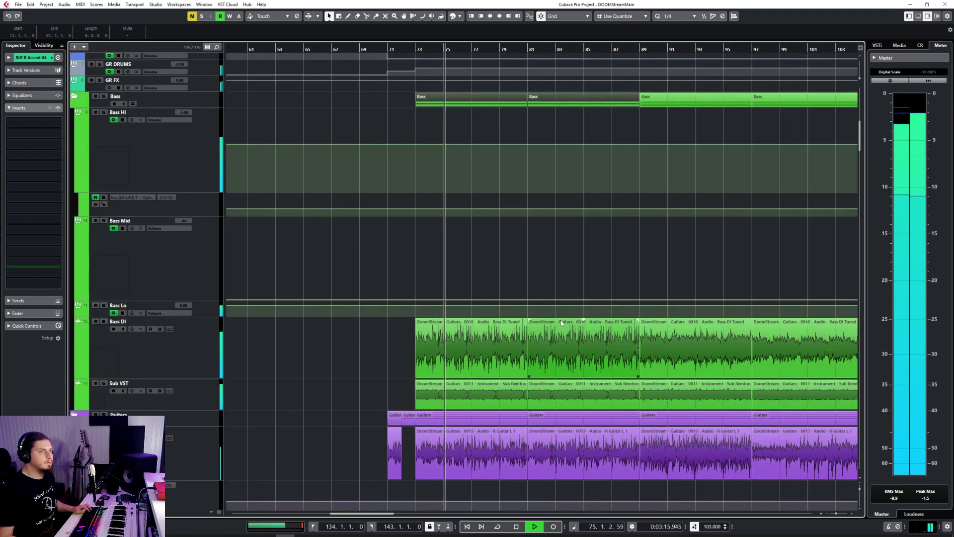
pyautogui.scroll(2, 560, 323)
pyautogui.scroll(2, 560, 324)
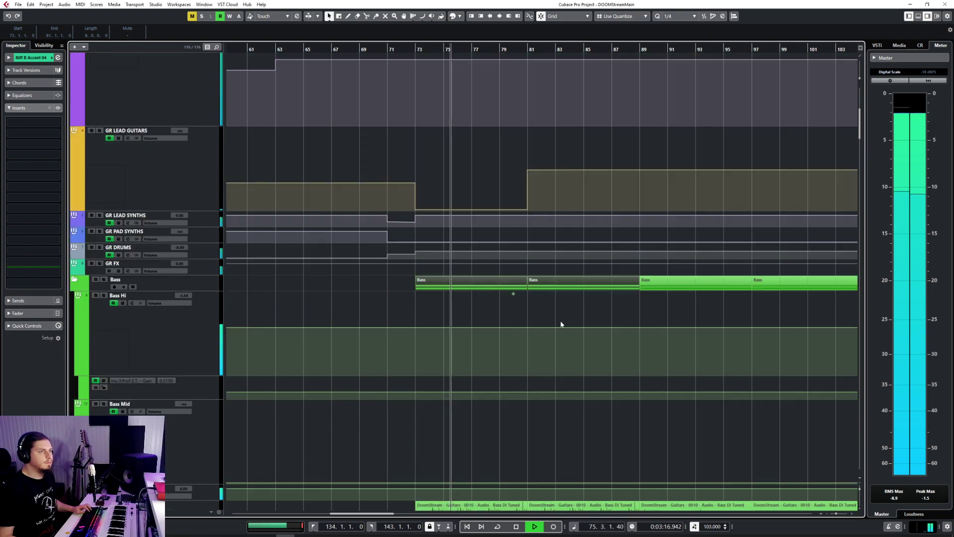
# Collapse the Bass, Guitars, Synths, Drums and FX folders, and add the Guitars and Drums clips from bars 73 to 89 to the selection
pyautogui.click(76, 280)
pyautogui.click(76, 296)
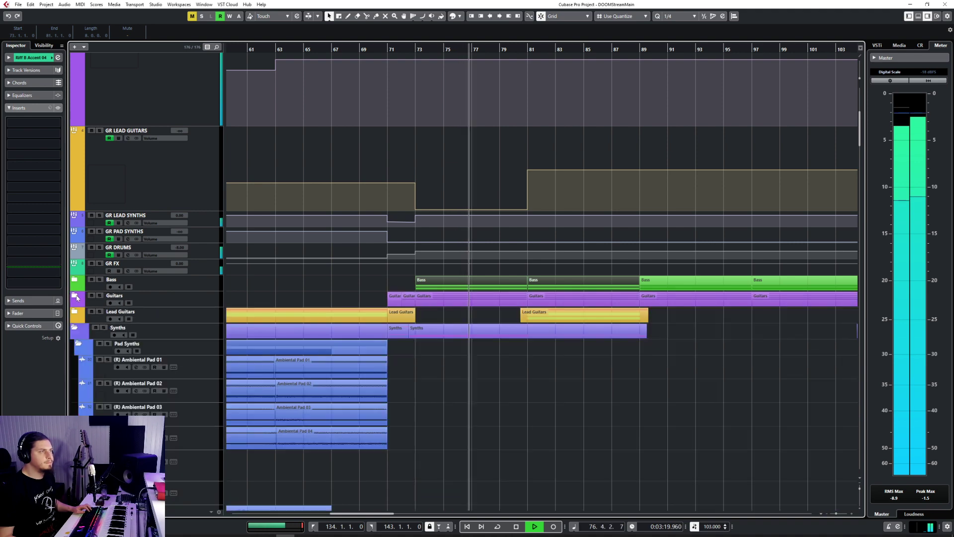
pyautogui.click(75, 330)
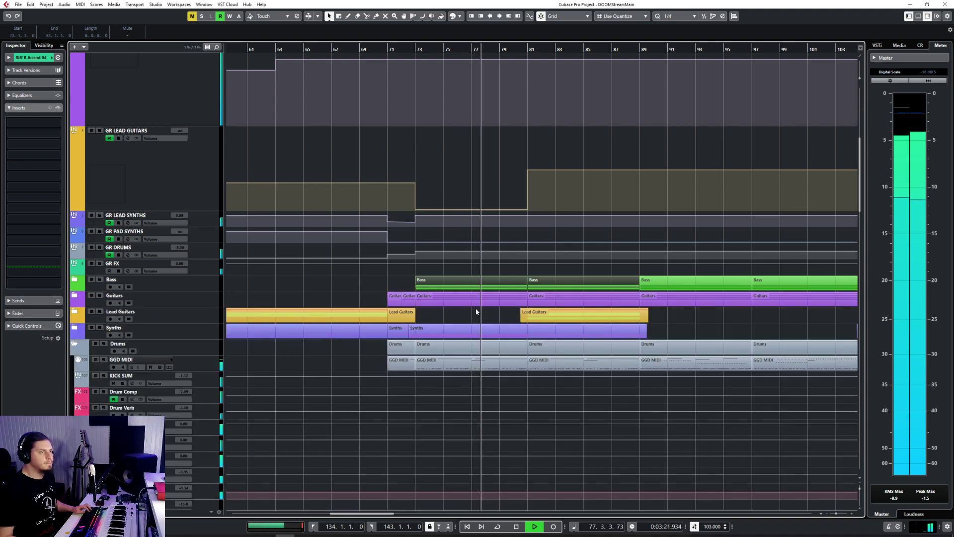
pyautogui.click(493, 346)
pyautogui.click(75, 346)
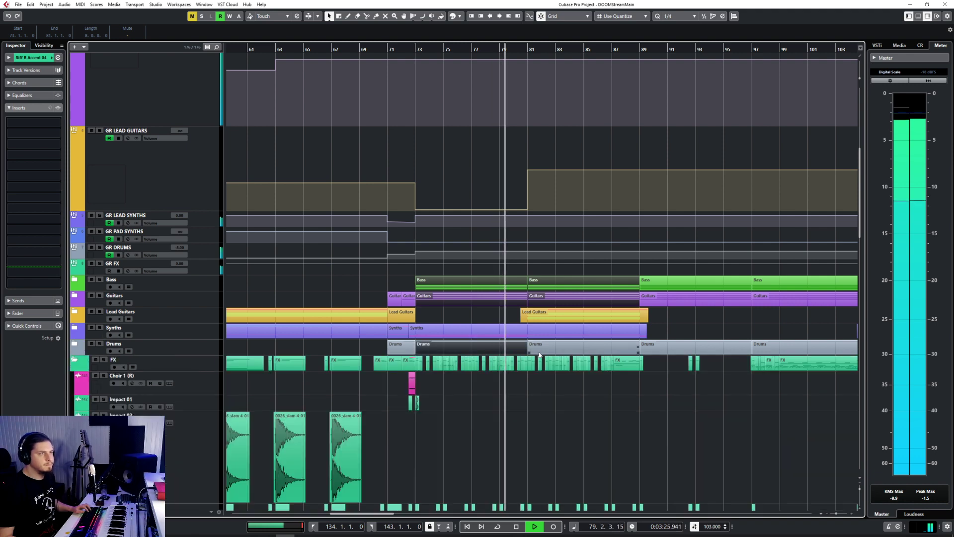
pyautogui.click(74, 359)
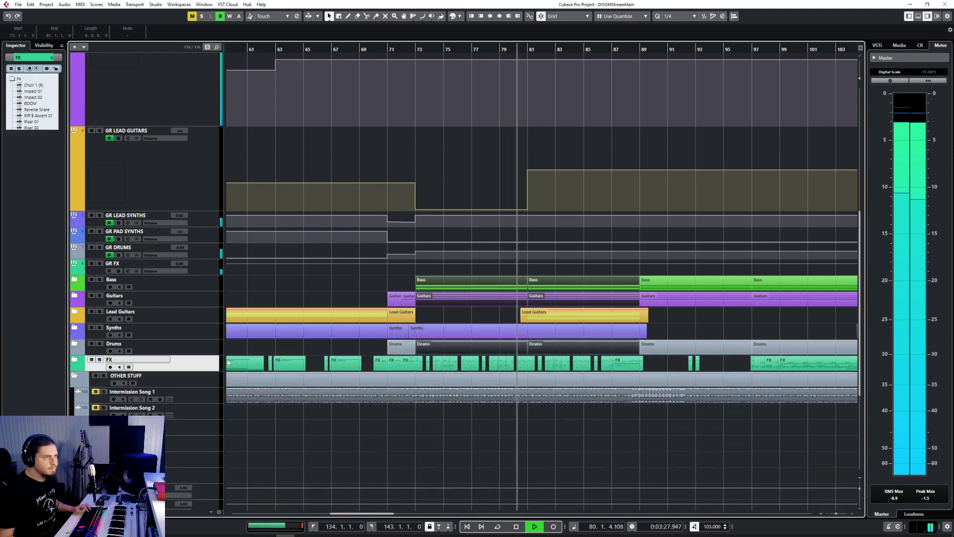
# Add the long Synths clip and all FX clips between bars 73 and 89 to the selection
pyautogui.press('h')
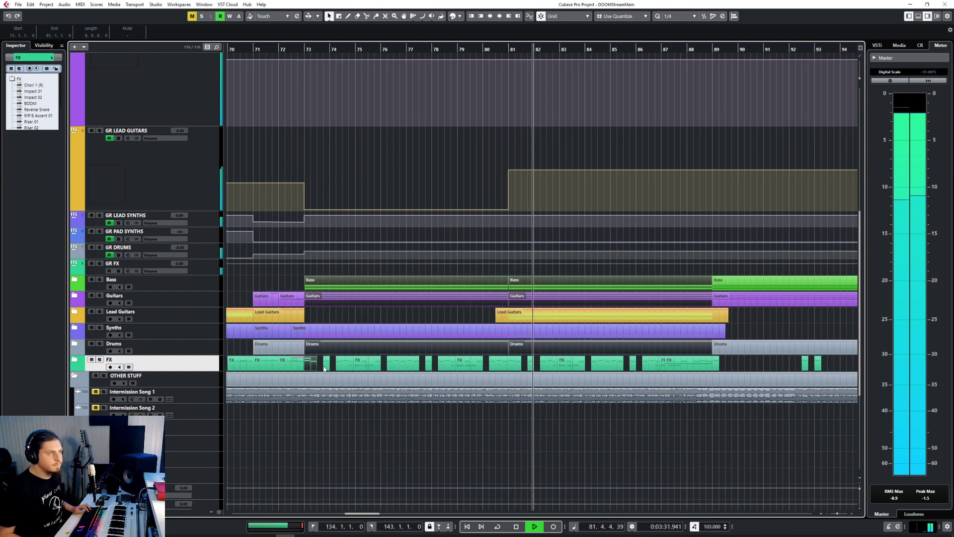
pyautogui.keyDown('shift'); pyautogui.click(348, 330); pyautogui.keyUp('shift')
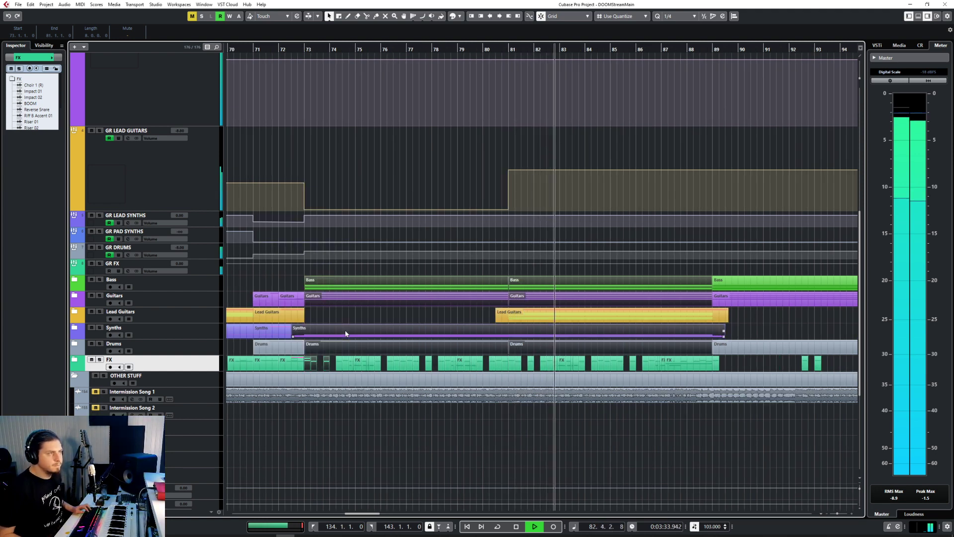
pyautogui.moveTo(340, 367); pyautogui.dragTo(728, 366)
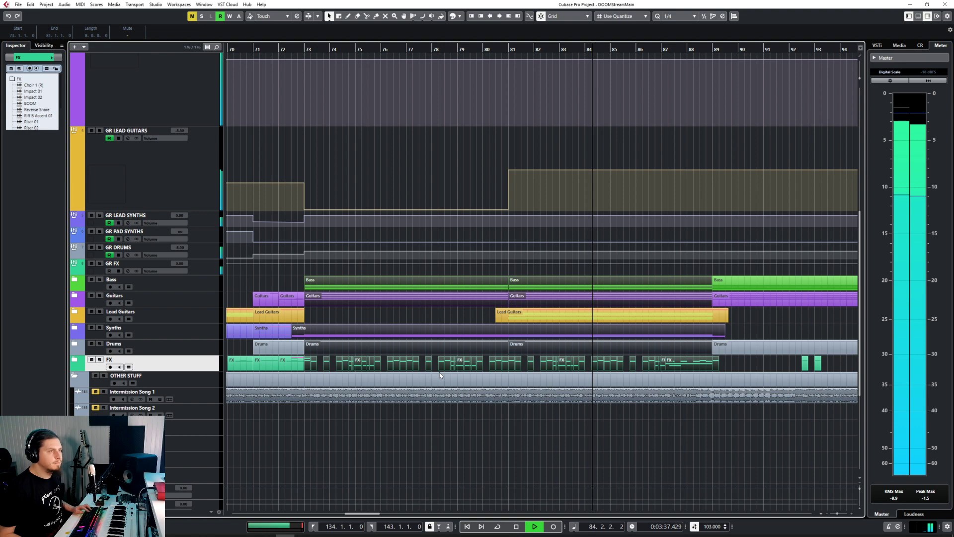
# Stop playback and make the Bass folder the active track for pasting the riff
pyautogui.scroll(-4, 439, 372)
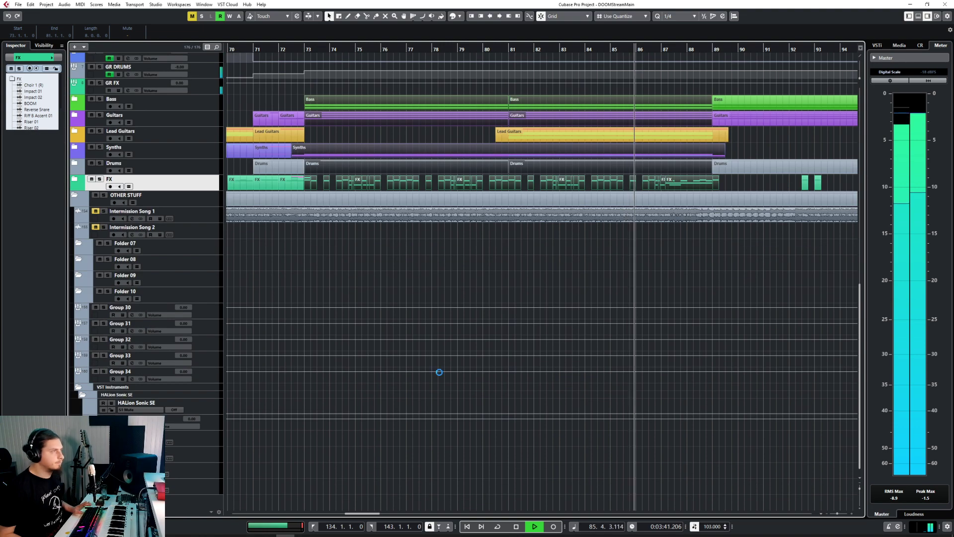
pyautogui.press('space')
pyautogui.scroll(4, 439, 372)
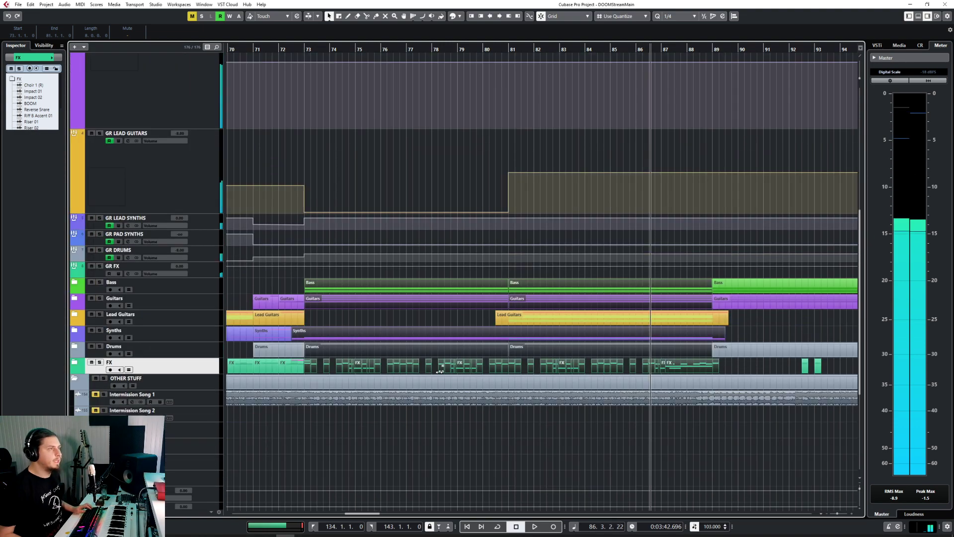
pyautogui.hscroll(4, 439, 371)
pyautogui.click(197, 282)
# Set the cursor to bar 247, at the end of the last Bass clip, and set the quantize value to 1/1
pyautogui.scroll(-5, 489, 323)
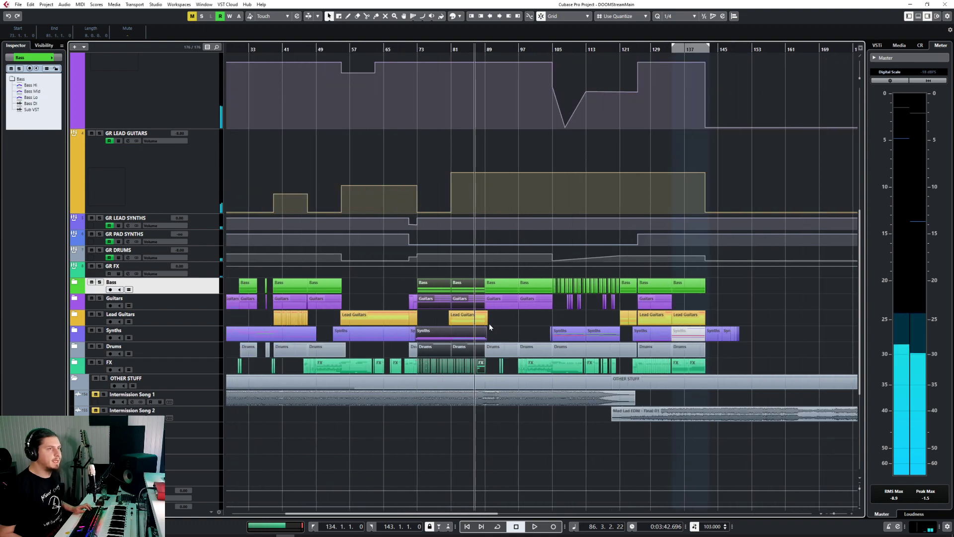
pyautogui.hscroll(10, 488, 323)
pyautogui.hscroll(-4, 489, 323)
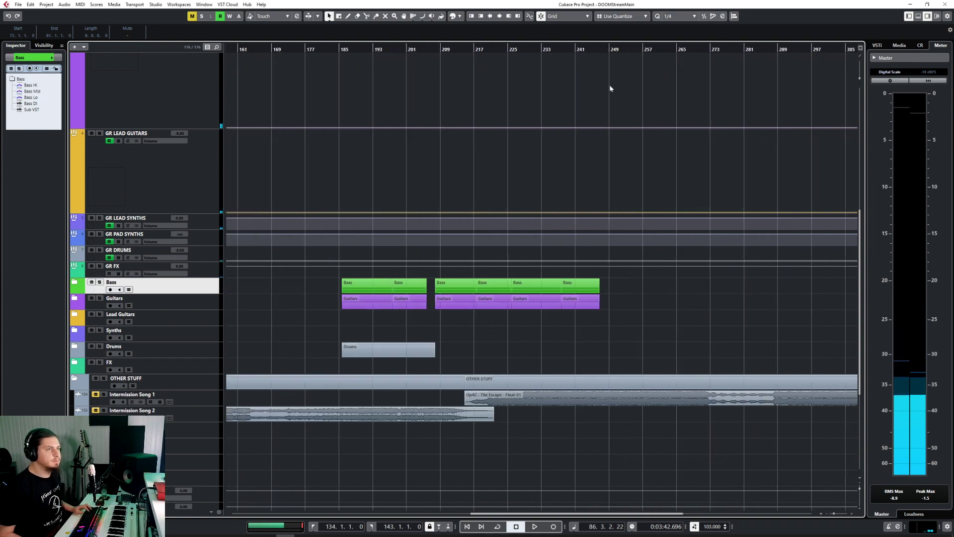
pyautogui.click(601, 49)
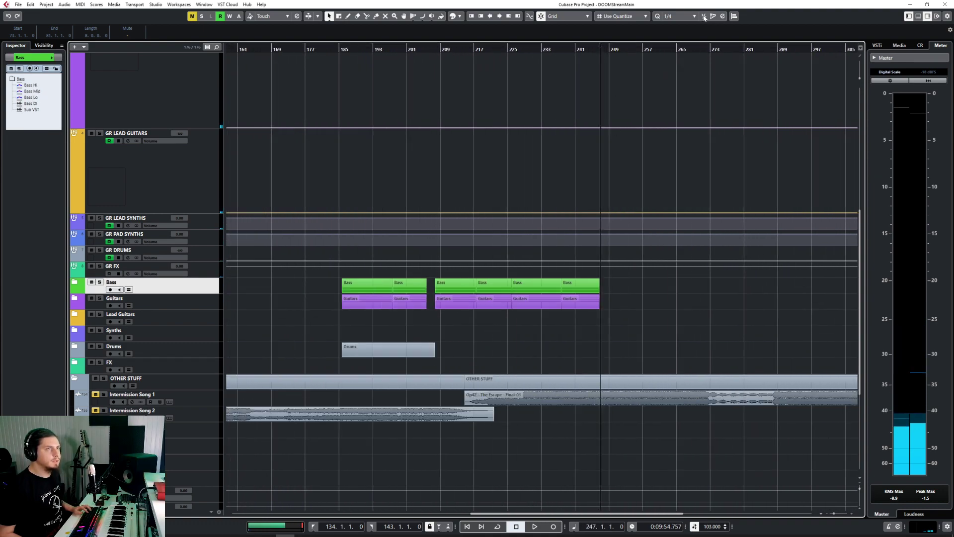
pyautogui.click(670, 18)
pyautogui.click(671, 24)
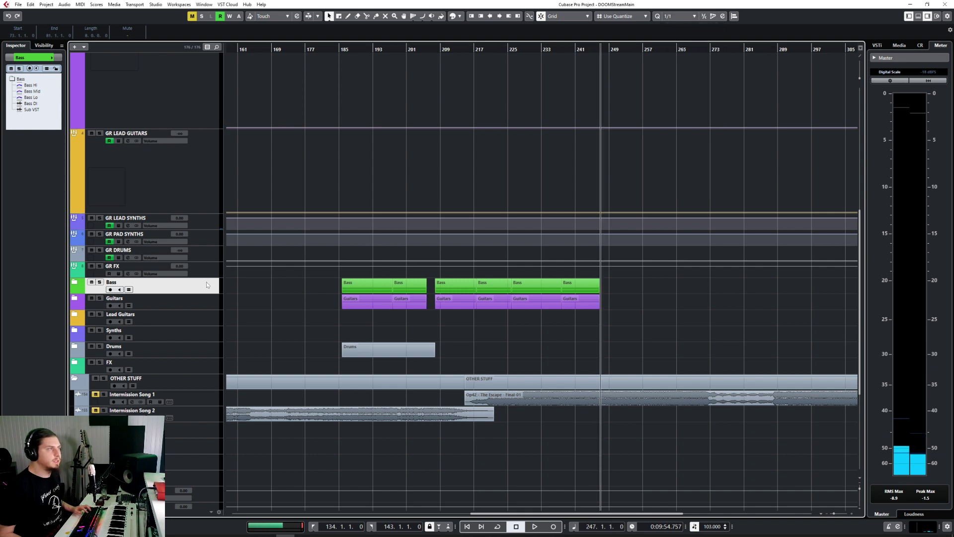
# Paste the copied riff at bar 247 and shift it back two beats so its Bass clips start on the bar
pyautogui.hotkey('ctrl', 'v')
pyautogui.press('h')
pyautogui.press('h')
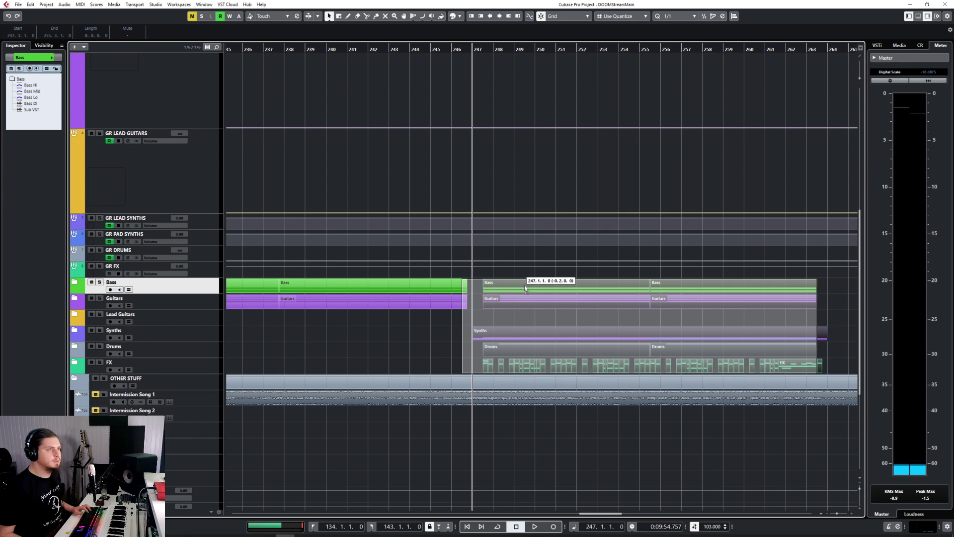
pyautogui.moveTo(524, 288); pyautogui.dragTo(514, 288)
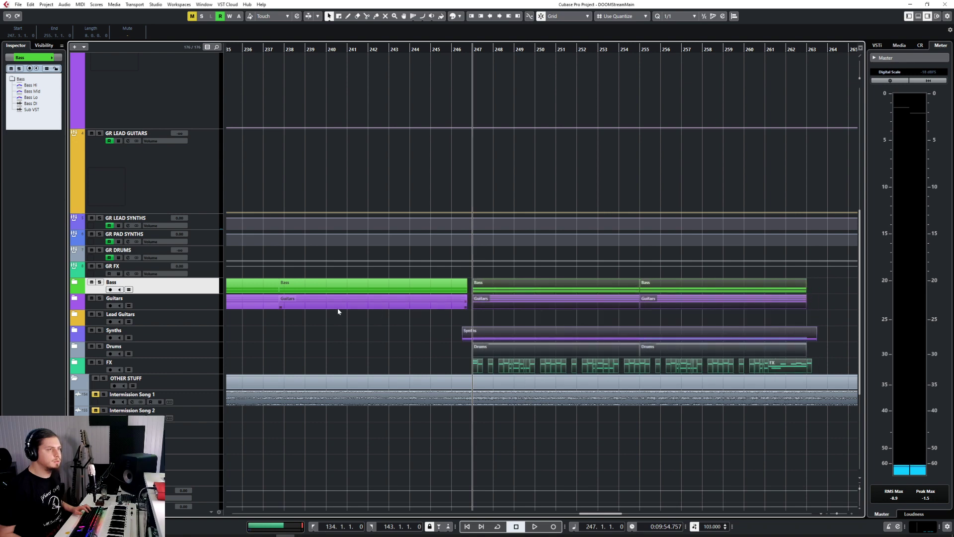
# Expand the Bass folder, move the pasted riff to start at bar 246 and select the preceding bass clips
pyautogui.click(76, 284)
pyautogui.press('h')
pyautogui.press('h')
pyautogui.scroll(-5, 484, 306)
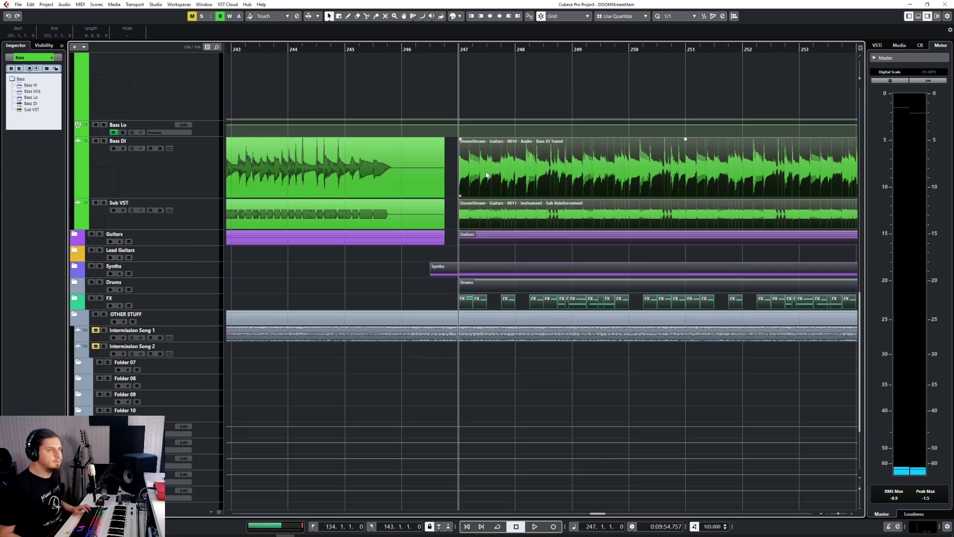
pyautogui.moveTo(476, 163); pyautogui.dragTo(450, 166)
pyautogui.click(382, 185)
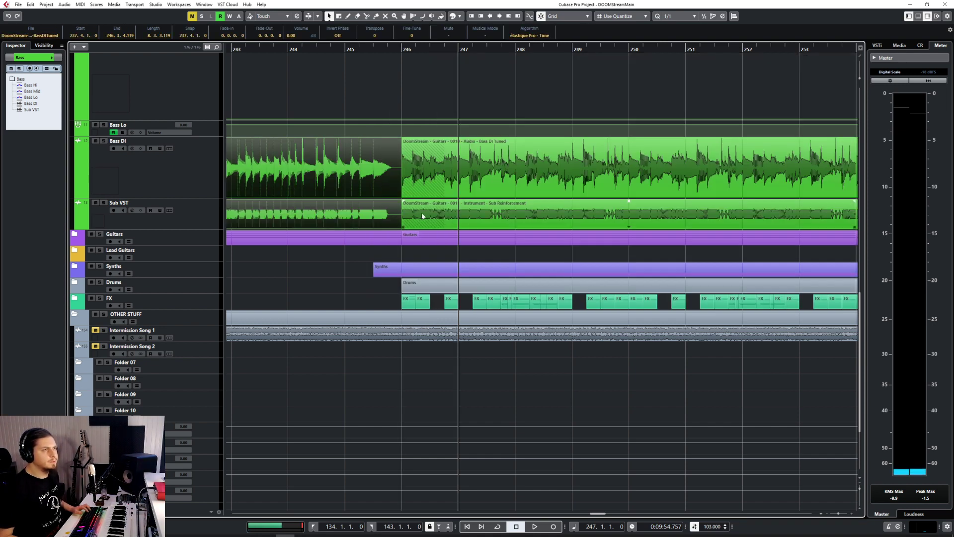
# Undo the riff paste at the end of the arrangement and paste the riff at bar 144 instead
pyautogui.press('g')
pyautogui.press('g')
pyautogui.press('g')
pyautogui.hscroll(-3, 415, 215)
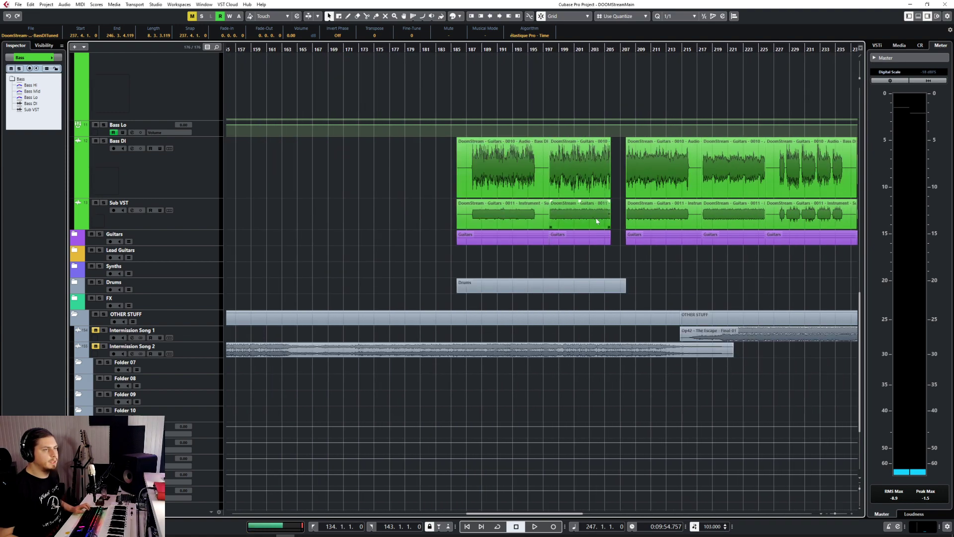
pyautogui.scroll(-3, 598, 221)
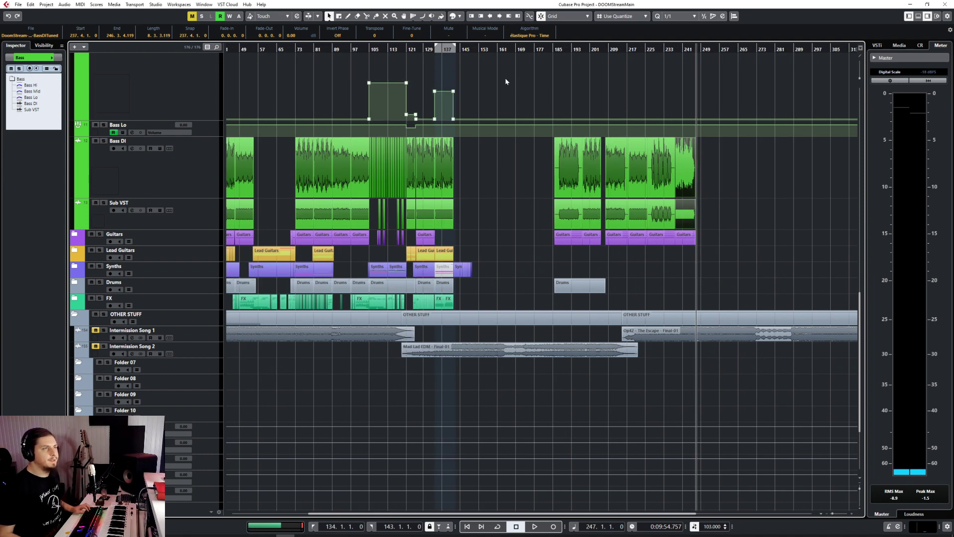
pyautogui.click(459, 49)
pyautogui.scroll(3, 335, 176)
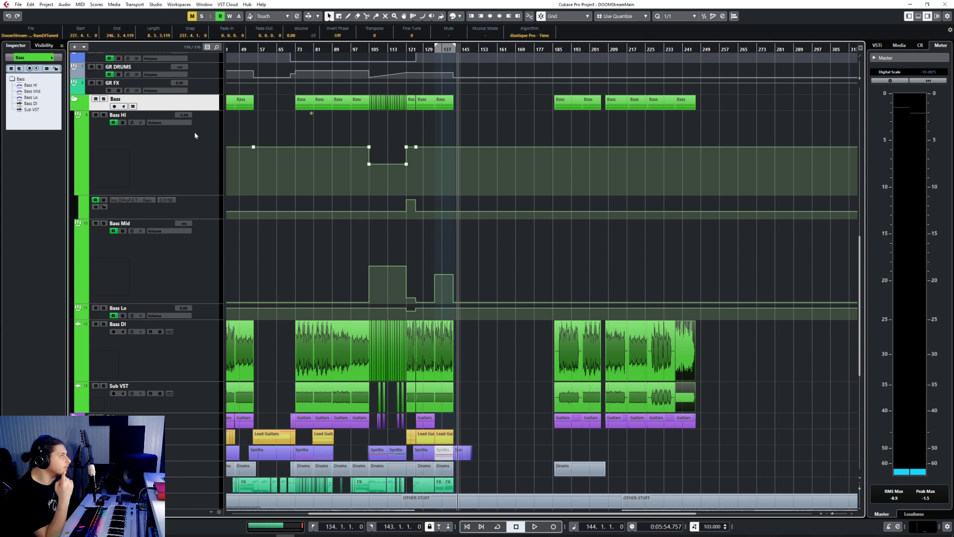
pyautogui.hotkey('ctrl', 'v')
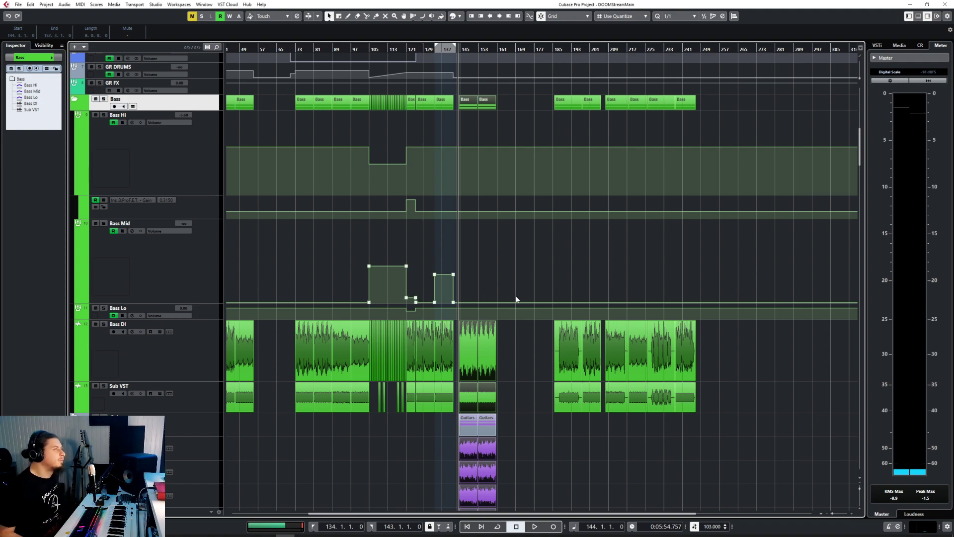
# Check the pasted riff clips across the synth and FX tracks, and undo the paste at bar 144
pyautogui.scroll(-15, 516, 298)
pyautogui.scroll(-15, 516, 299)
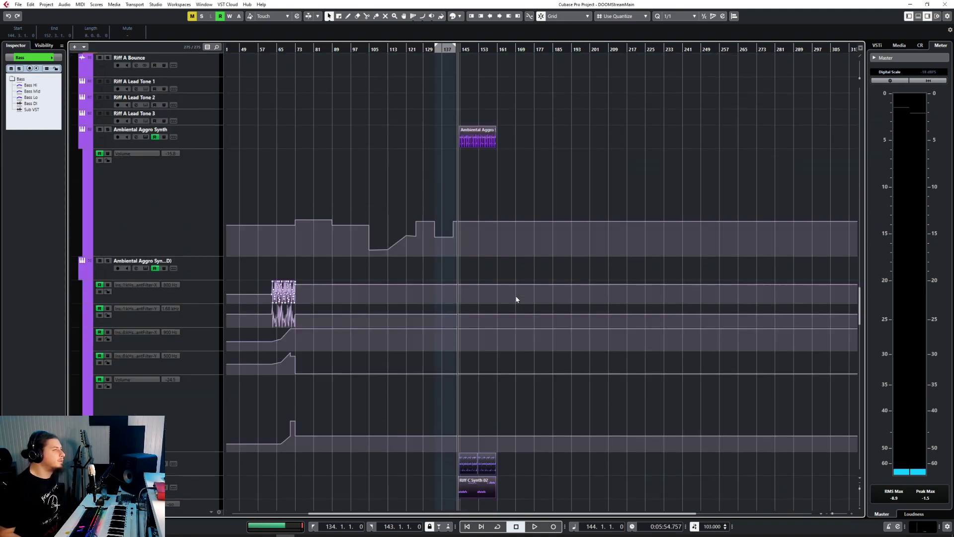
pyautogui.scroll(10, 516, 299)
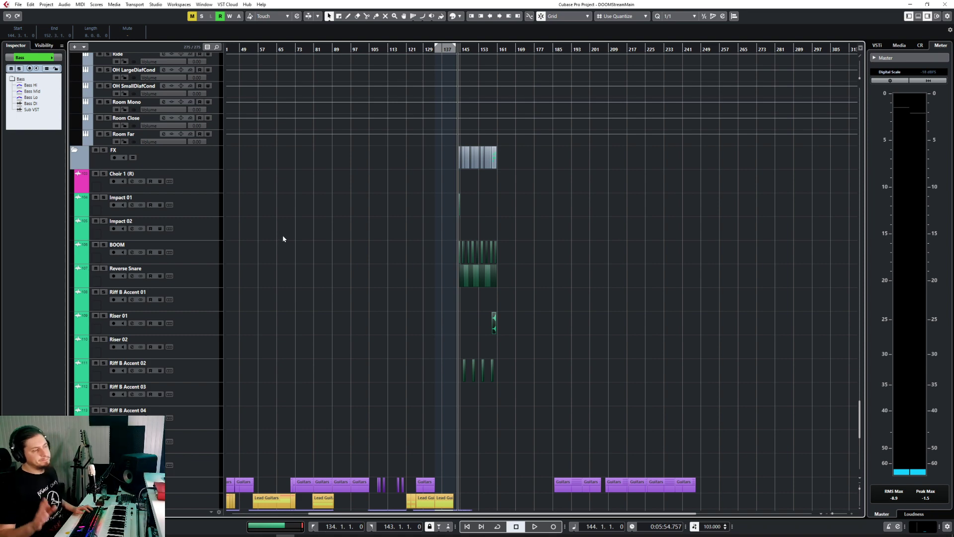
pyautogui.hotkey('ctrl', '-')
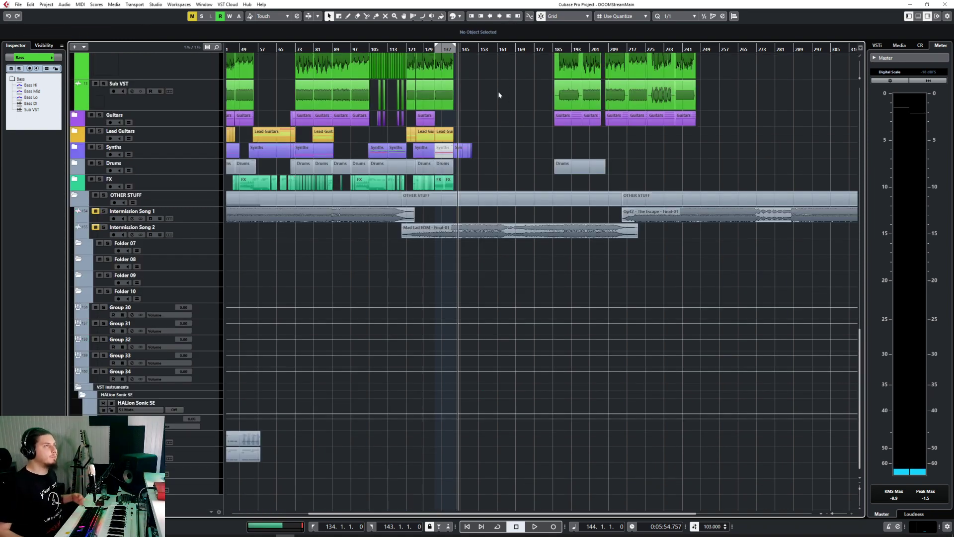
pyautogui.hotkey('ctrl', '+')
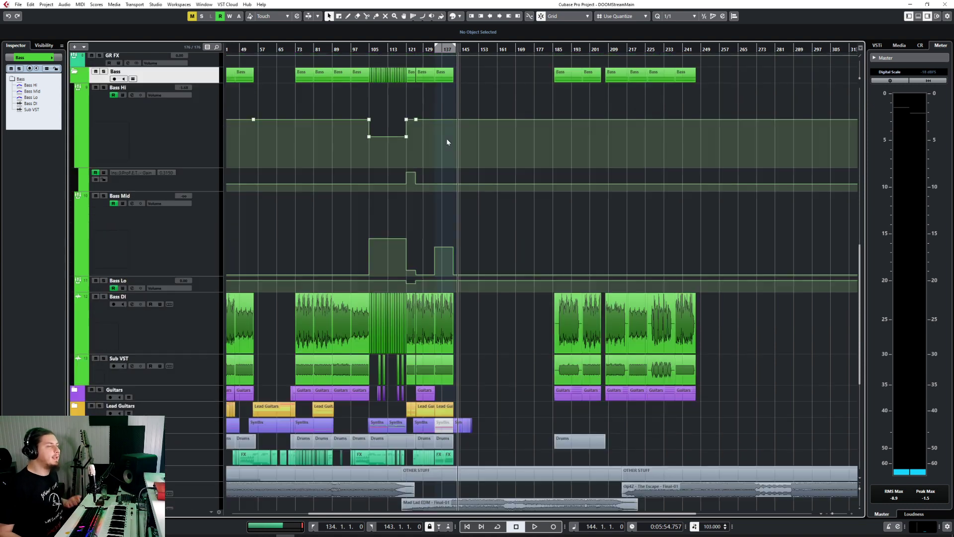
# Collapse the Bass folder and set the cursor to bar 142, where the Bass, Drums and FX clips end
pyautogui.click(77, 72)
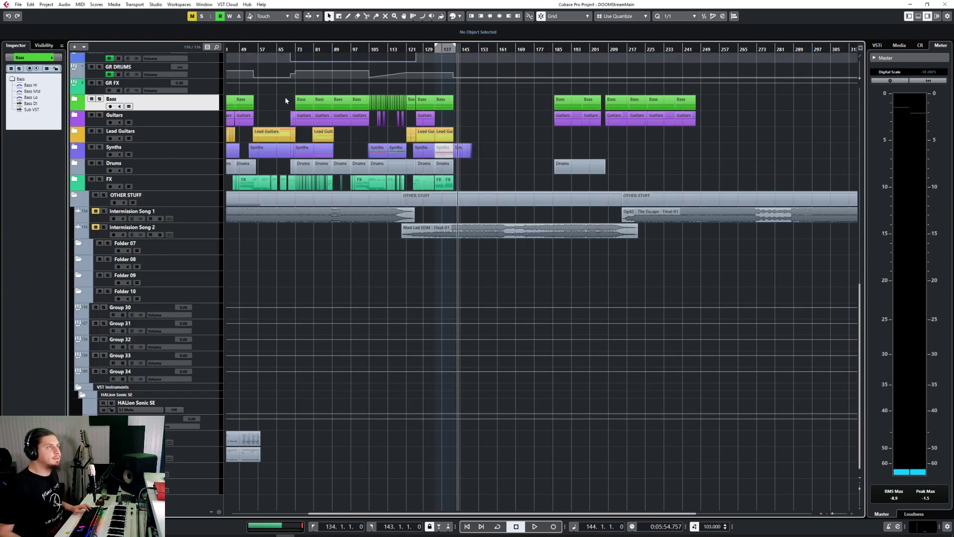
pyautogui.moveTo(456, 47); pyautogui.dragTo(454, 48)
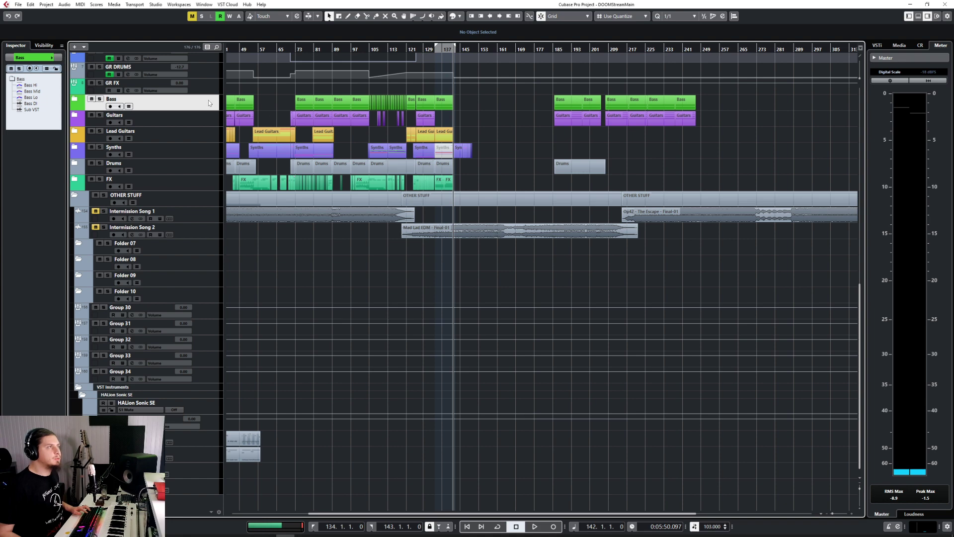
pyautogui.press('h')
pyautogui.press('h')
pyautogui.press('h')
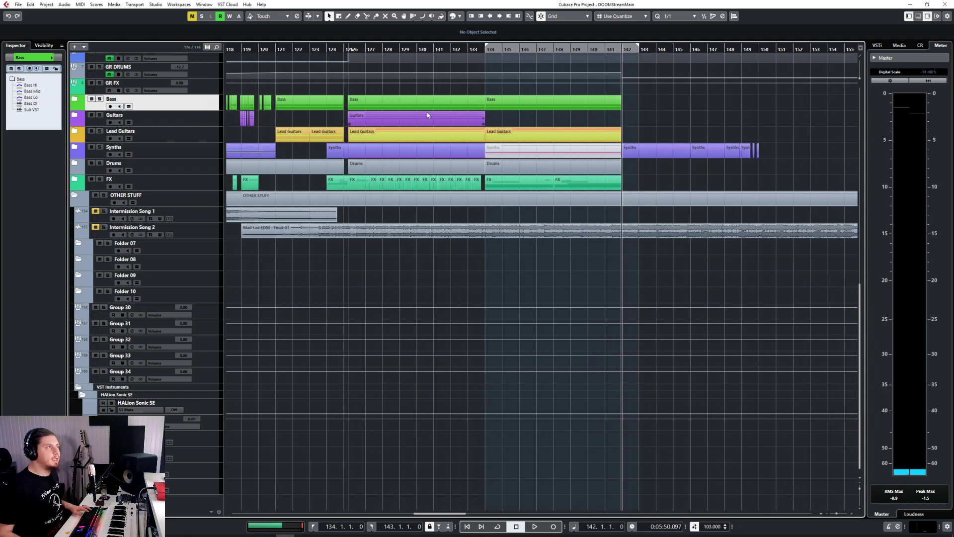
# Paste the riff so its Bass clips start exactly at bar 142, and play the transition from bar 141
pyautogui.hotkey('ctrl', 'z')
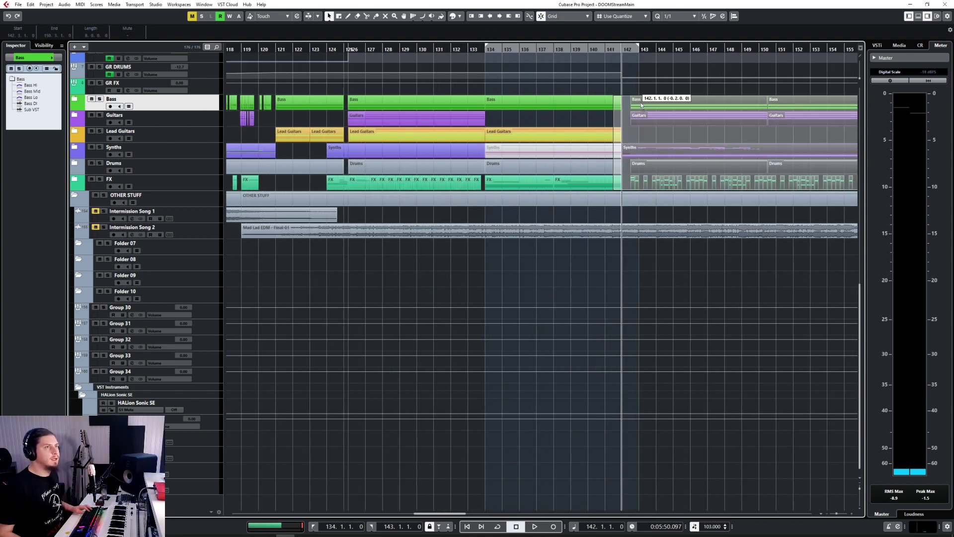
pyautogui.moveTo(657, 109); pyautogui.dragTo(649, 110)
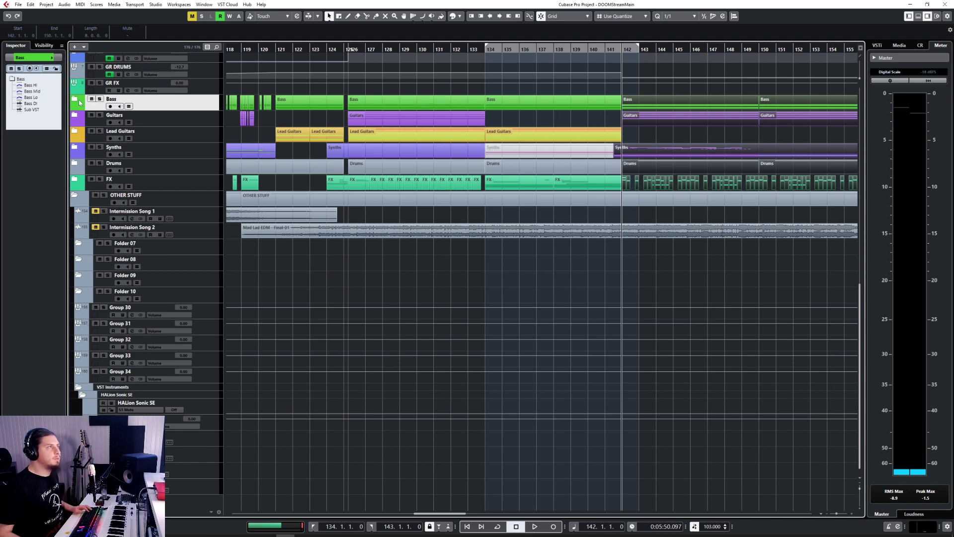
pyautogui.click(605, 47)
pyautogui.press('space')
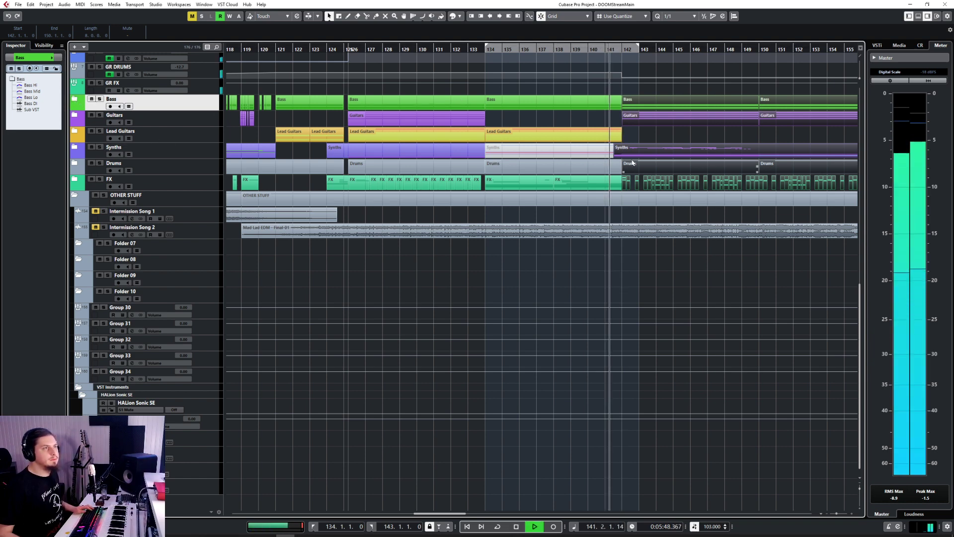
# Try moving the pasted riff to start at bar 148, stop playback and undo the move
pyautogui.hscroll(5, 507, 132)
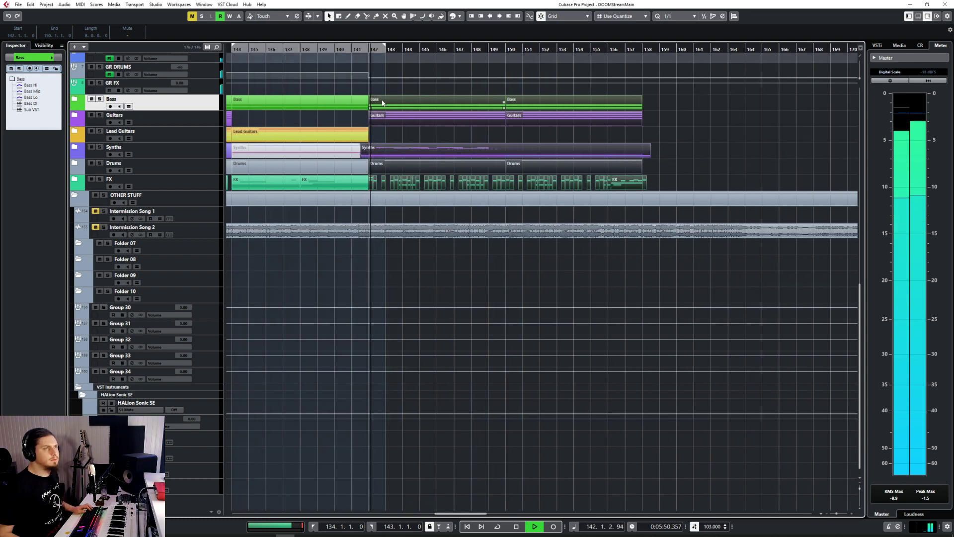
pyautogui.moveTo(383, 103); pyautogui.dragTo(480, 106)
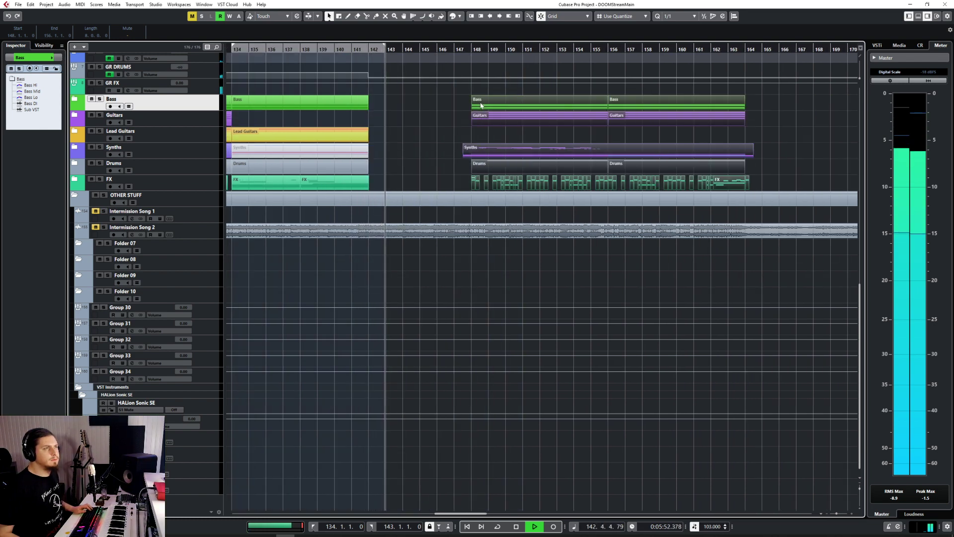
pyautogui.press('space')
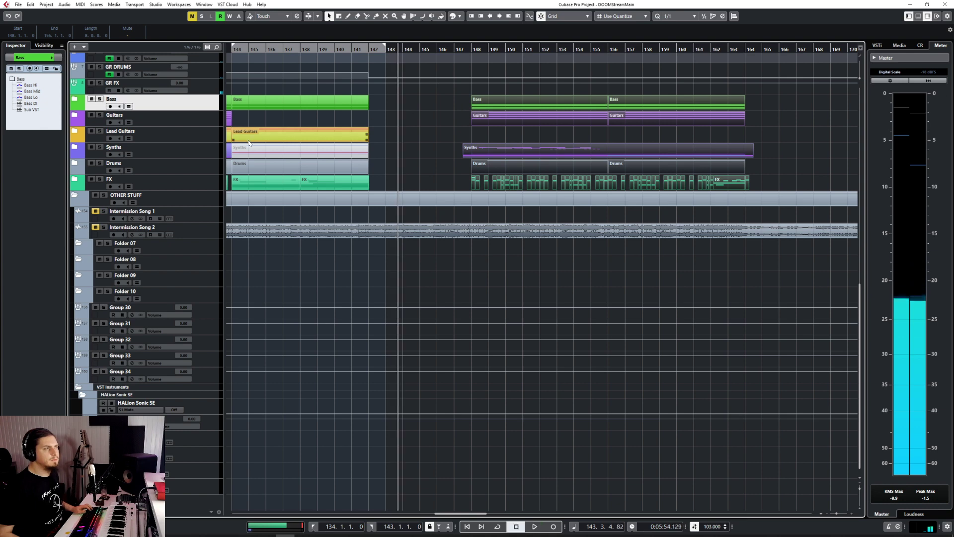
pyautogui.hotkey('ctrl', 'z')
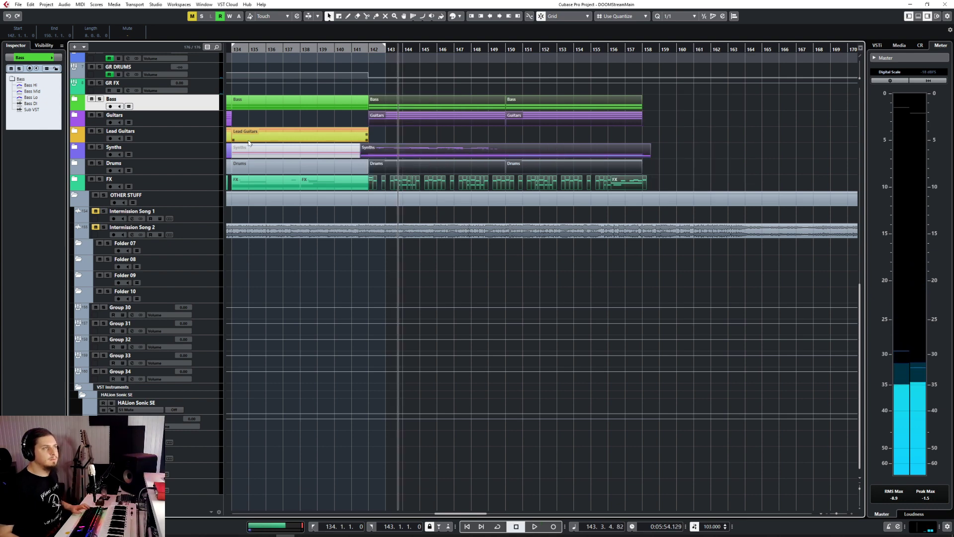
# Expand the Synths folder to inspect its clips around bar 142
pyautogui.click(258, 106)
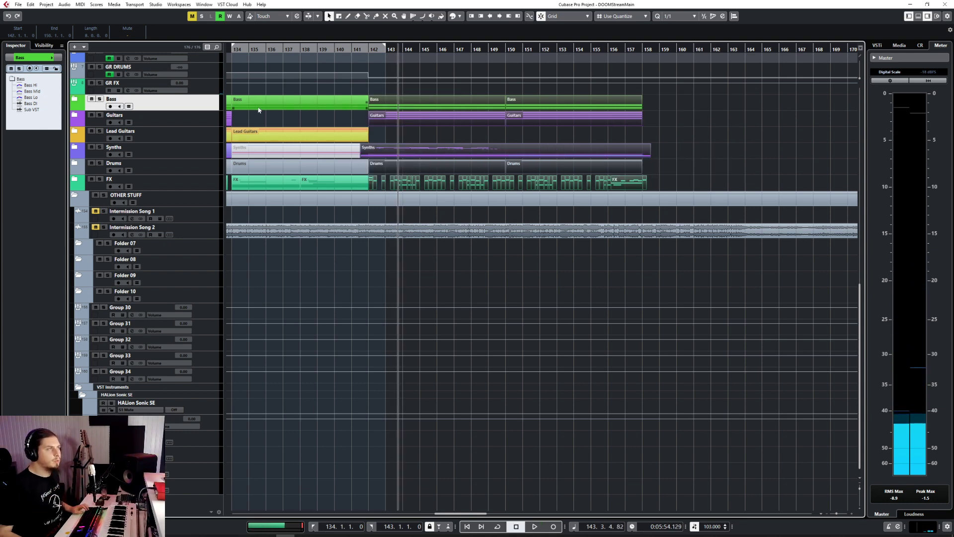
pyautogui.doubleClick(289, 152)
pyautogui.scroll(-3, 345, 200)
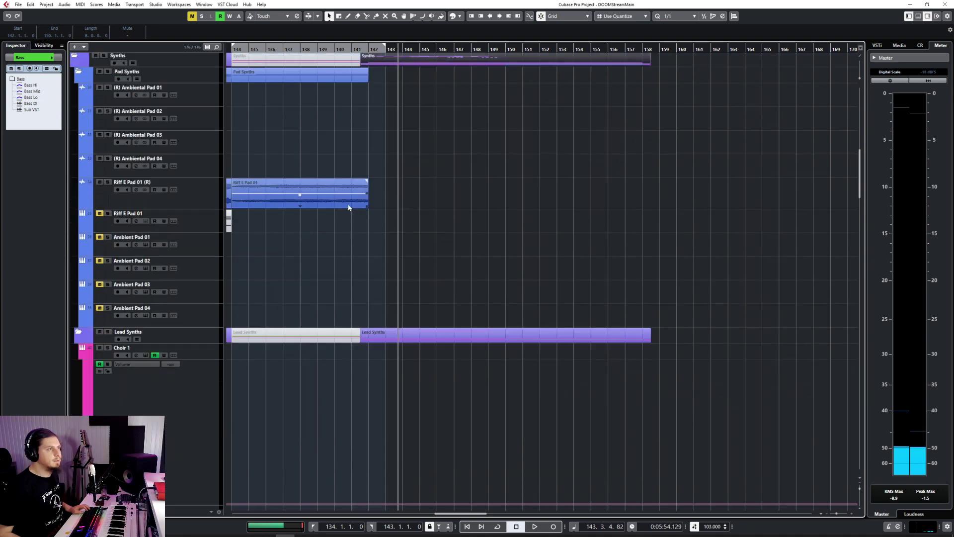
# Undo the alignment and the paste of the riff at bar 142
pyautogui.press('Delete')
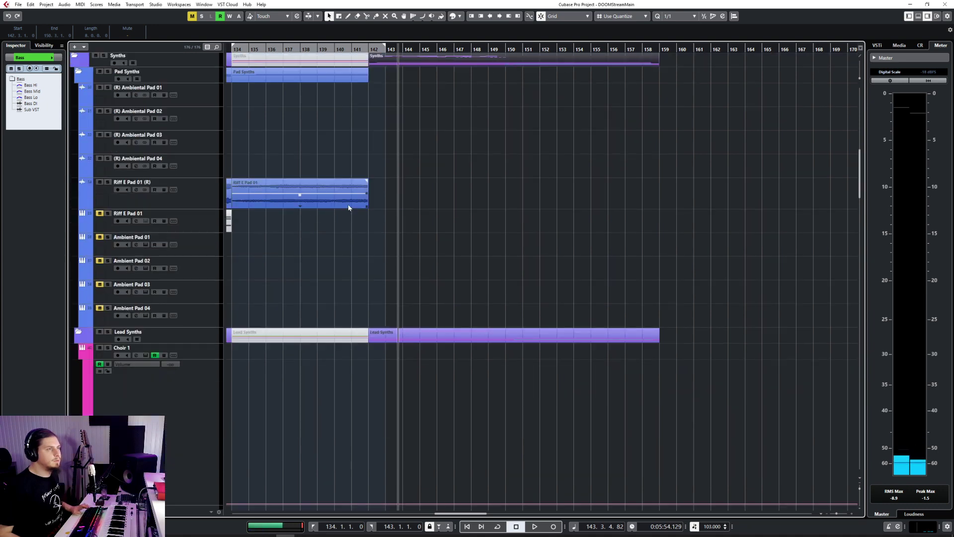
pyautogui.scroll(5, 492, 252)
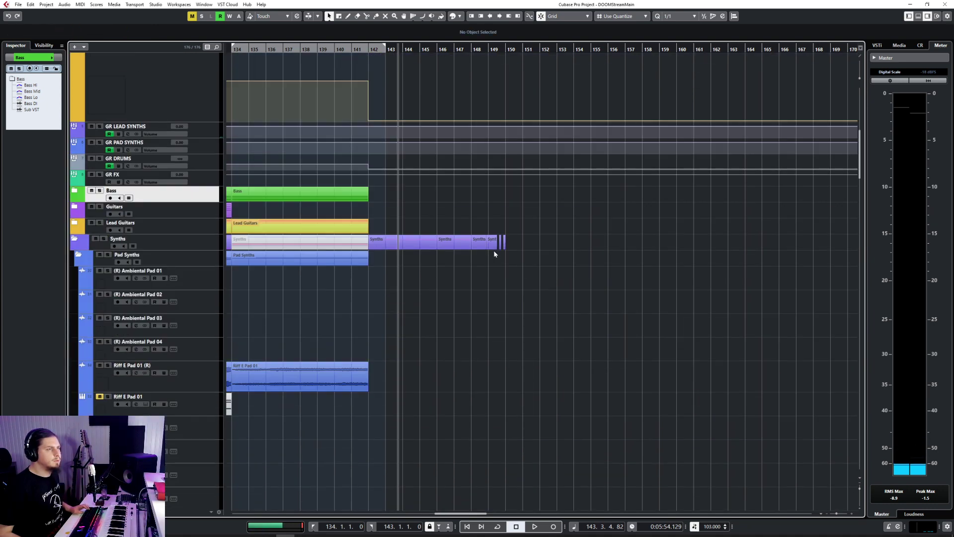
# Find the end of the Riff A Glitch 01 clips and set the cursor to bar 150
pyautogui.scroll(-5, 515, 271)
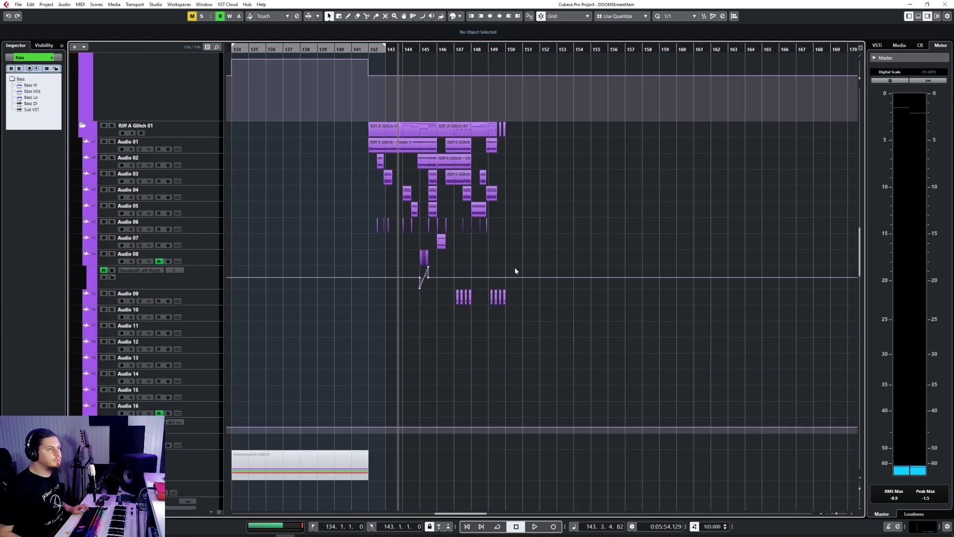
pyautogui.click(505, 47)
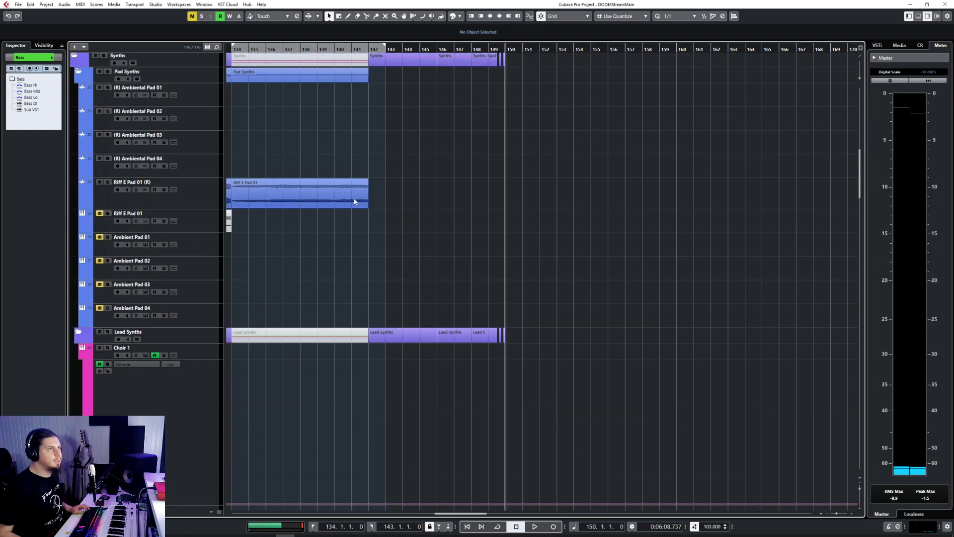
pyautogui.scroll(5, 218, 271)
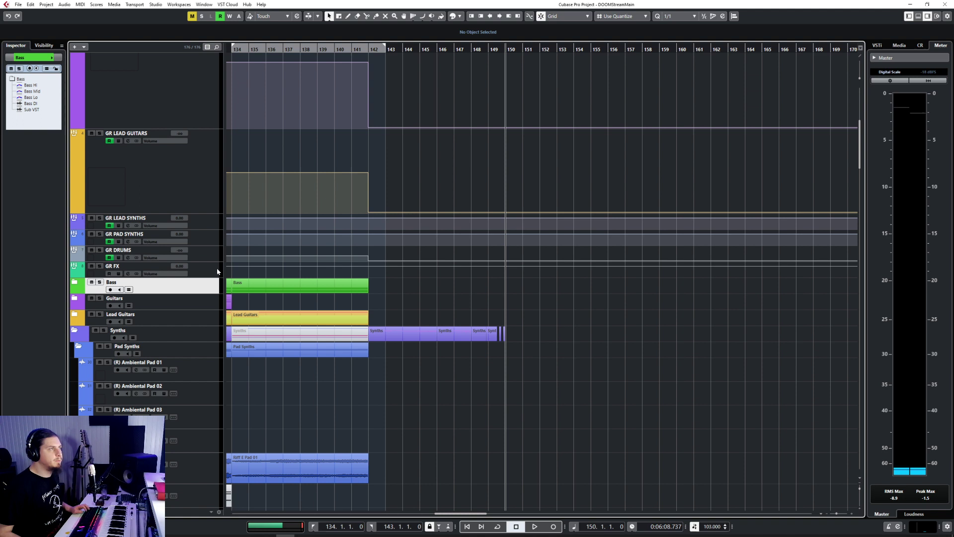
# Collapse the Synths folder, paste the copied riff and align the pasted clips so the bass and guitars start at bar 150
pyautogui.click(75, 330)
pyautogui.hotkey('ctrl', 'v')
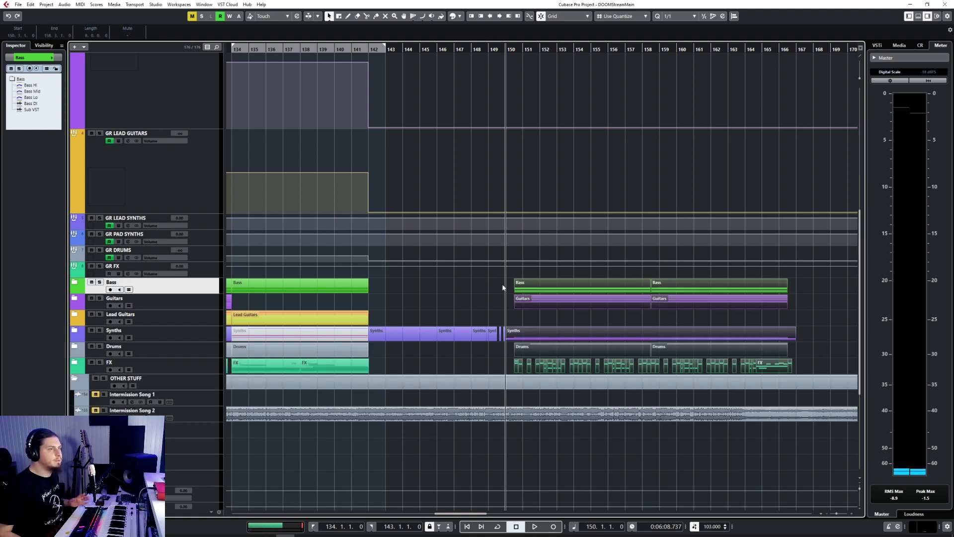
pyautogui.press('h')
pyautogui.press('h')
pyautogui.moveTo(572, 296); pyautogui.dragTo(561, 293)
# Add GR BASS volume automation points at bar 150 and raise the level from there to -13 dB
pyautogui.scroll(10, 476, 274)
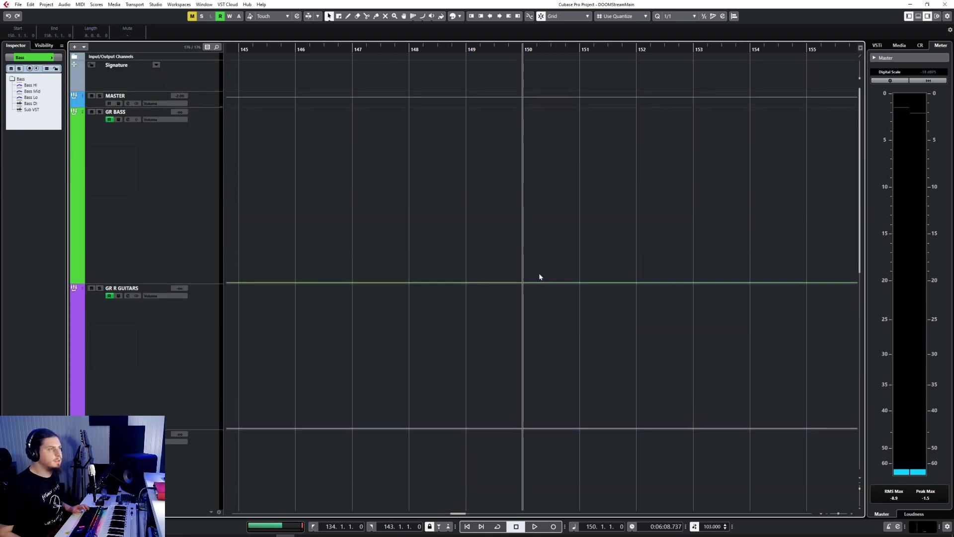
pyautogui.moveTo(532, 278); pyautogui.dragTo(516, 236)
pyautogui.click(470, 49)
pyautogui.press('g')
pyautogui.press('g')
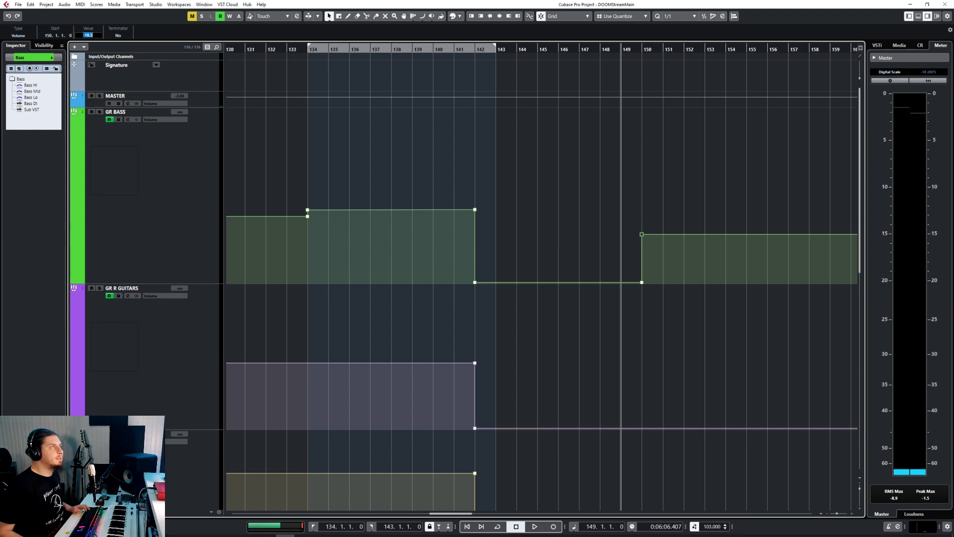
pyautogui.write('-13')
pyautogui.press('Return')
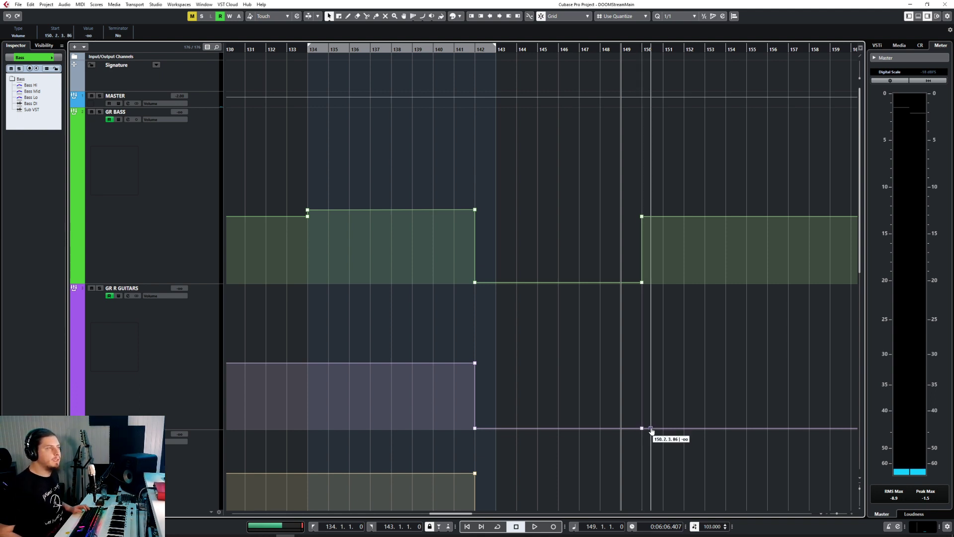
# Add GR R GUITARS volume automation points at bar 150 and raise the level from there to -9.8 dB
pyautogui.moveTo(649, 428); pyautogui.dragTo(634, 369)
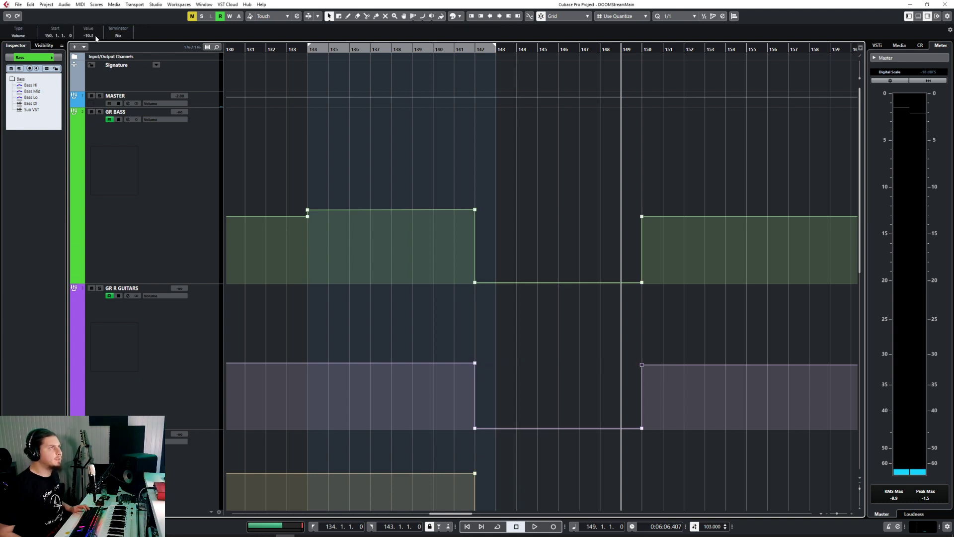
pyautogui.write('-9.8')
pyautogui.press('Return')
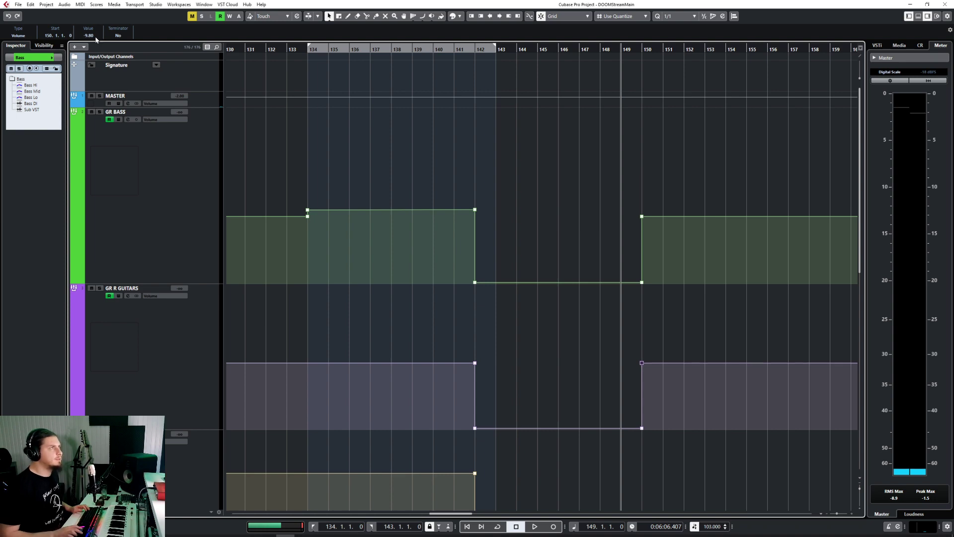
# Raise the GR LEAD GUITARS volume automation from bar 150 to -8.8 dB, checking it against the level at bar 81
pyautogui.scroll(-5, 528, 283)
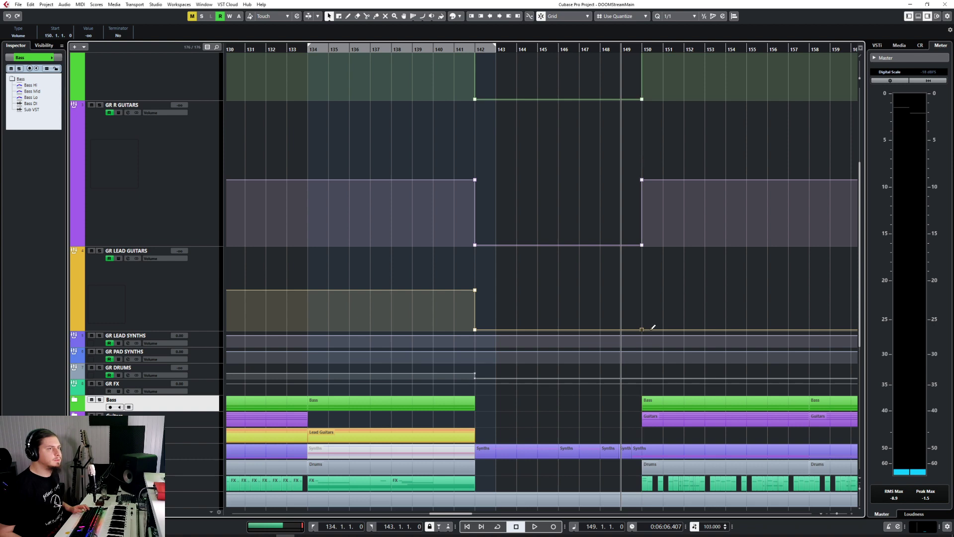
pyautogui.moveTo(645, 329); pyautogui.dragTo(617, 297)
pyautogui.hscroll(-10, 617, 298)
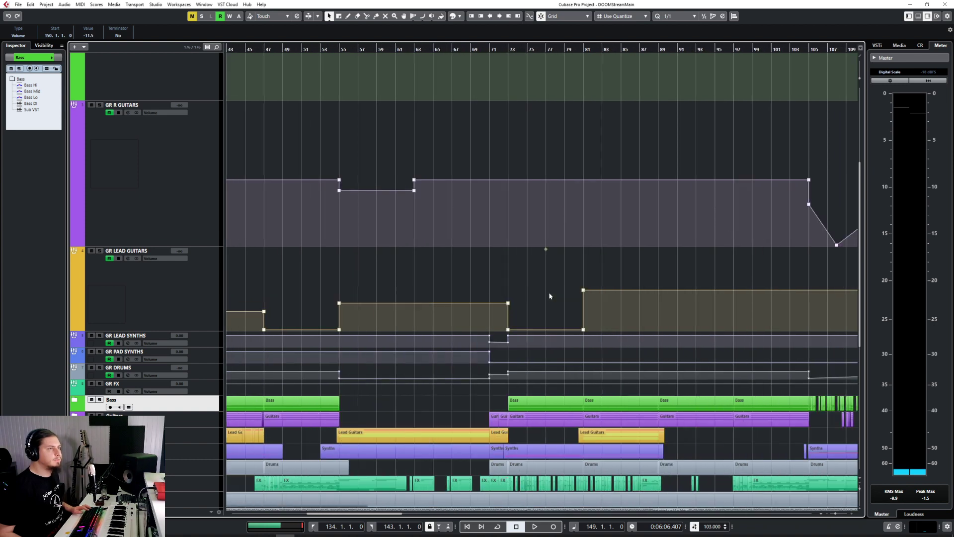
pyautogui.hscroll(3, 550, 296)
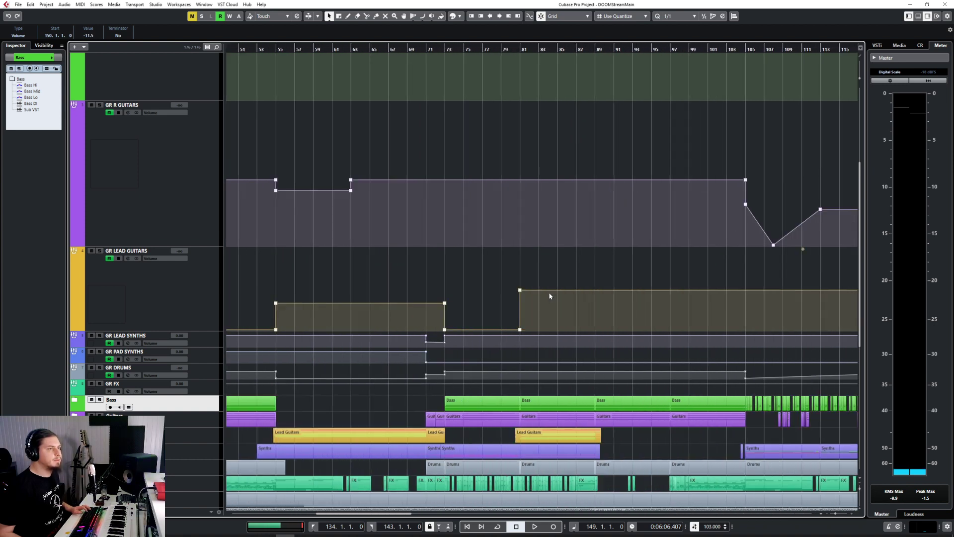
pyautogui.click(519, 48)
pyautogui.press('space')
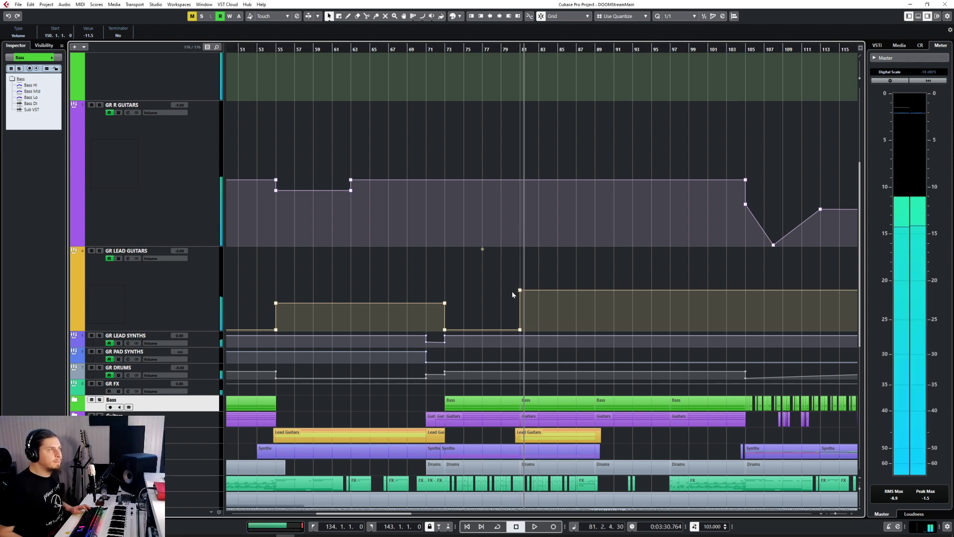
pyautogui.hscroll(12, 575, 302)
pyautogui.hscroll(6, 578, 304)
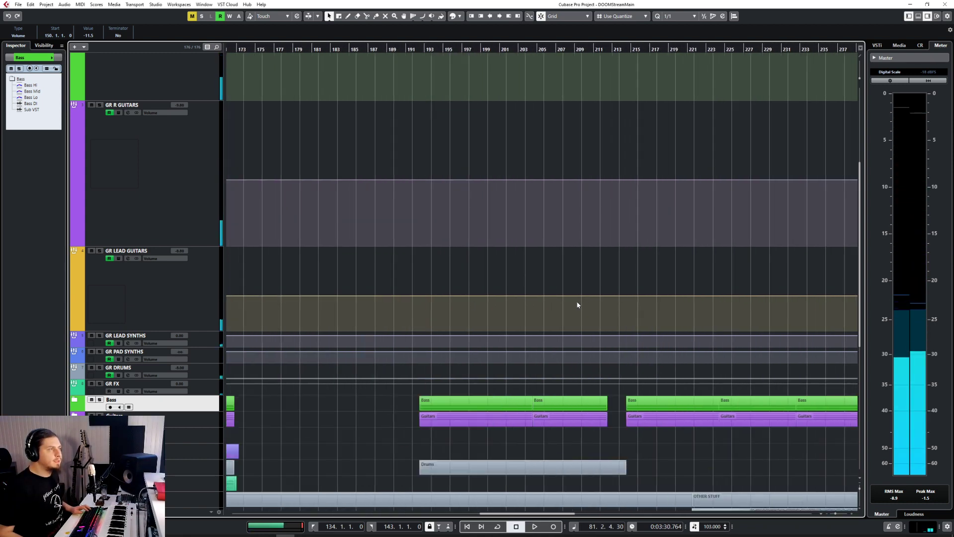
pyautogui.hscroll(-4, 579, 297)
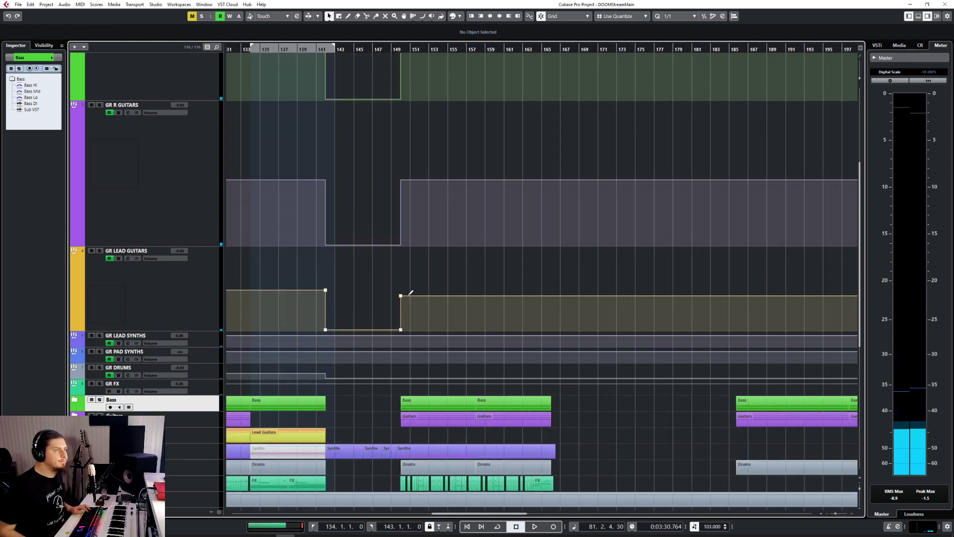
pyautogui.click(102, 35)
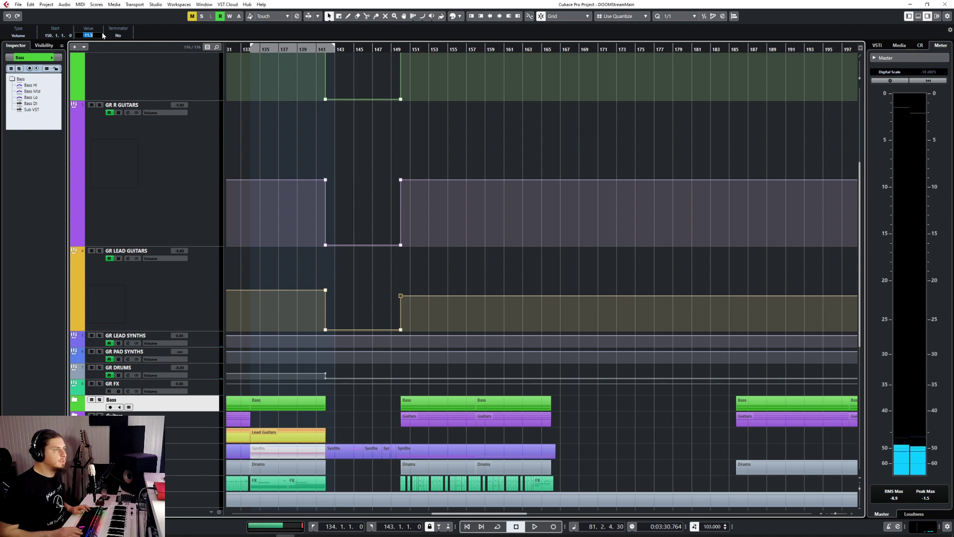
pyautogui.write('-8.8')
pyautogui.press('Return')
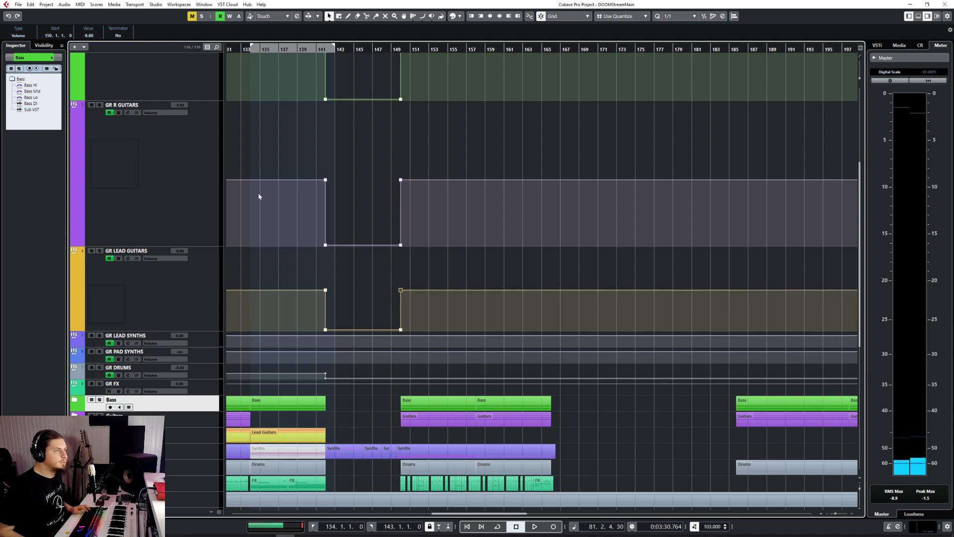
# Select GR DRUMS and compare its volume level by playing back from around bars 84, 128 and 118
pyautogui.click(307, 50)
pyautogui.click(201, 371)
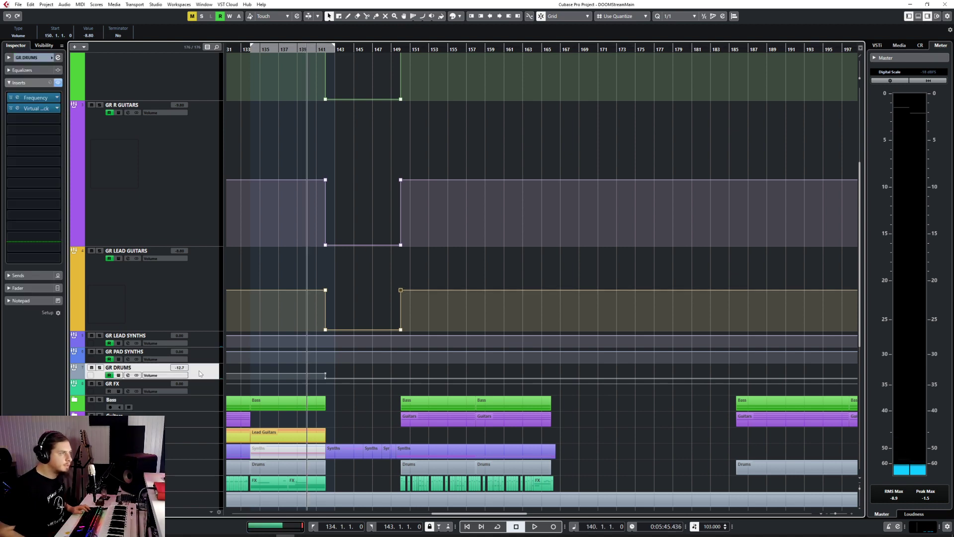
pyautogui.scroll(-4, 371, 368)
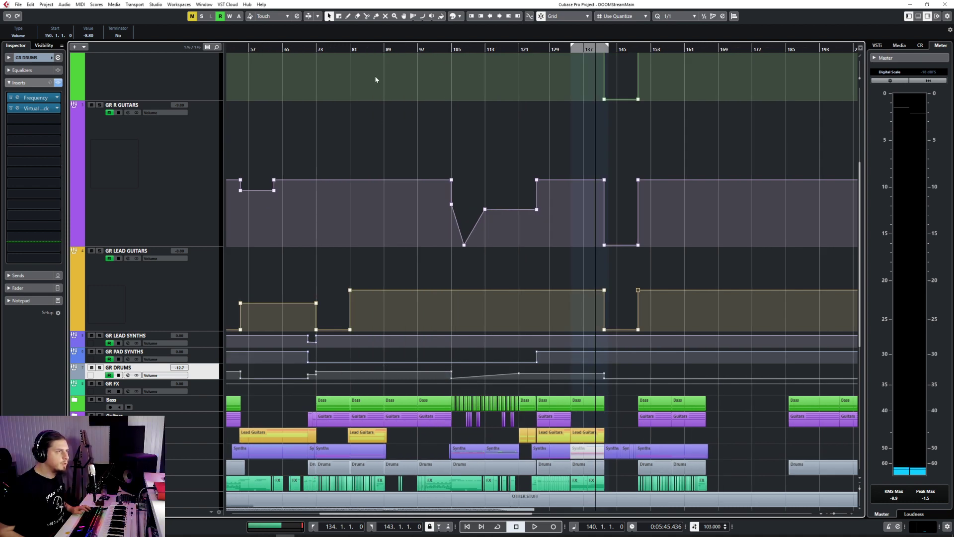
pyautogui.click(364, 50)
pyautogui.press('space')
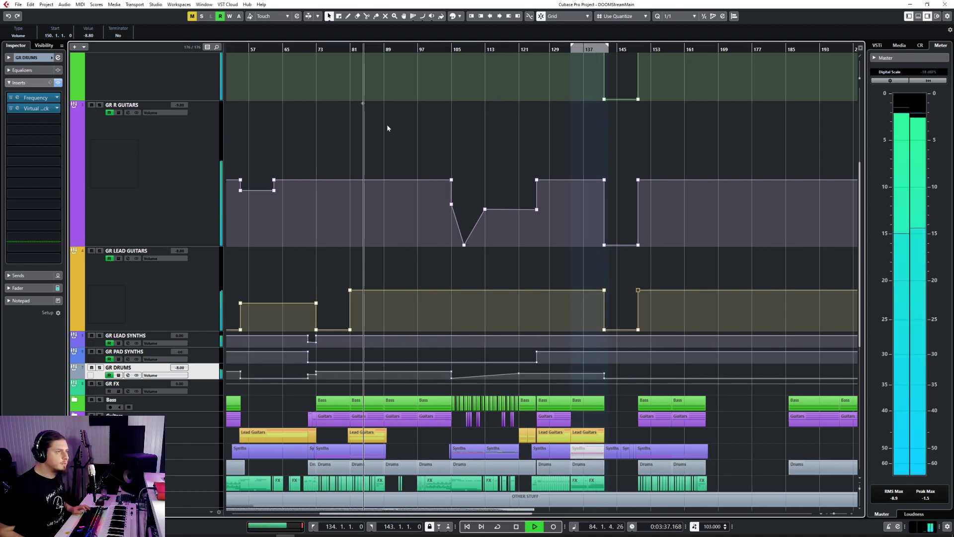
pyautogui.click(545, 50)
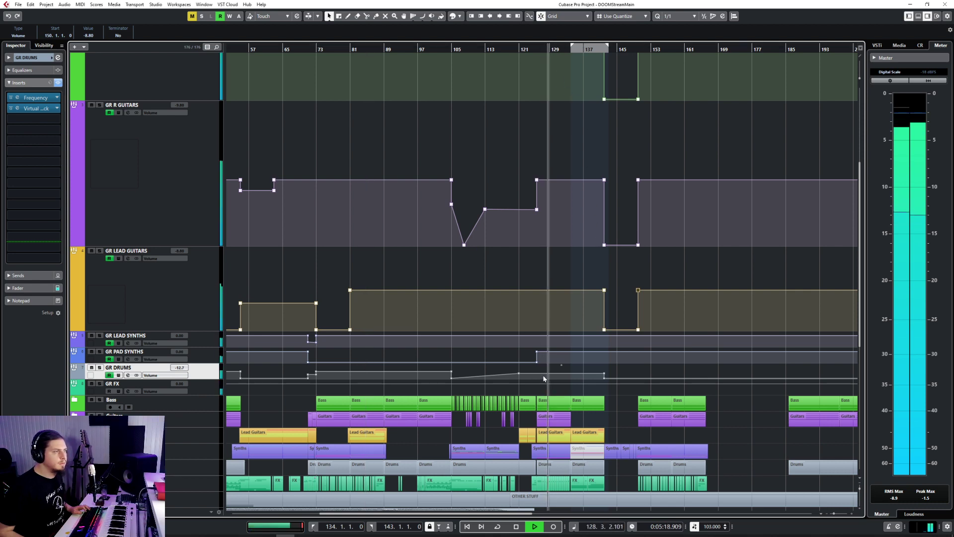
pyautogui.click(507, 54)
pyautogui.click(506, 48)
pyautogui.press('space')
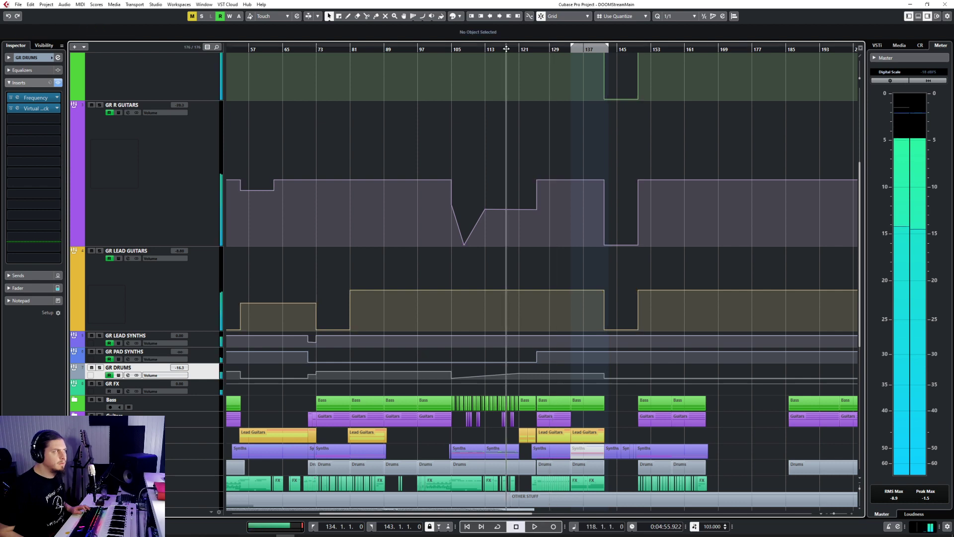
pyautogui.keyDown('ctrl'); pyautogui.scroll(3, 611, 270); pyautogui.keyUp('ctrl')
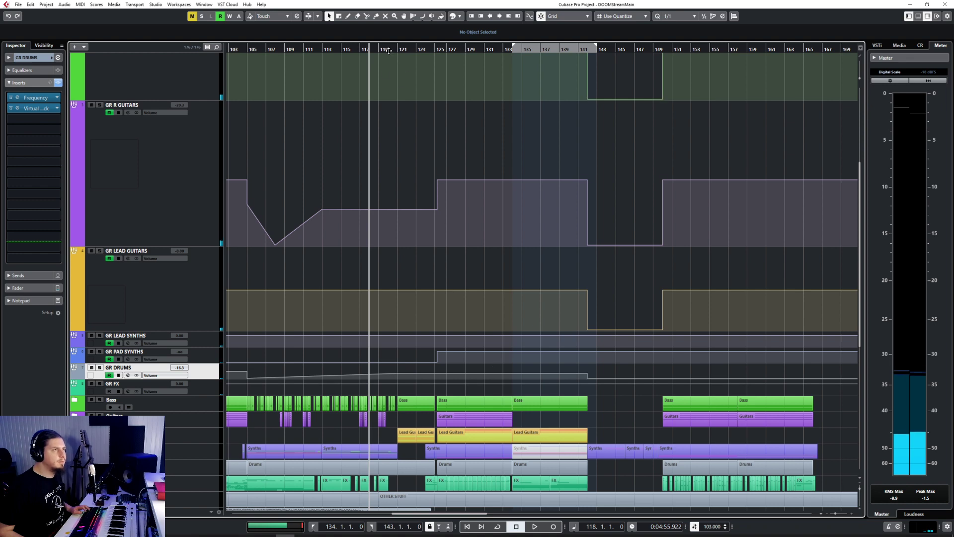
pyautogui.press('space')
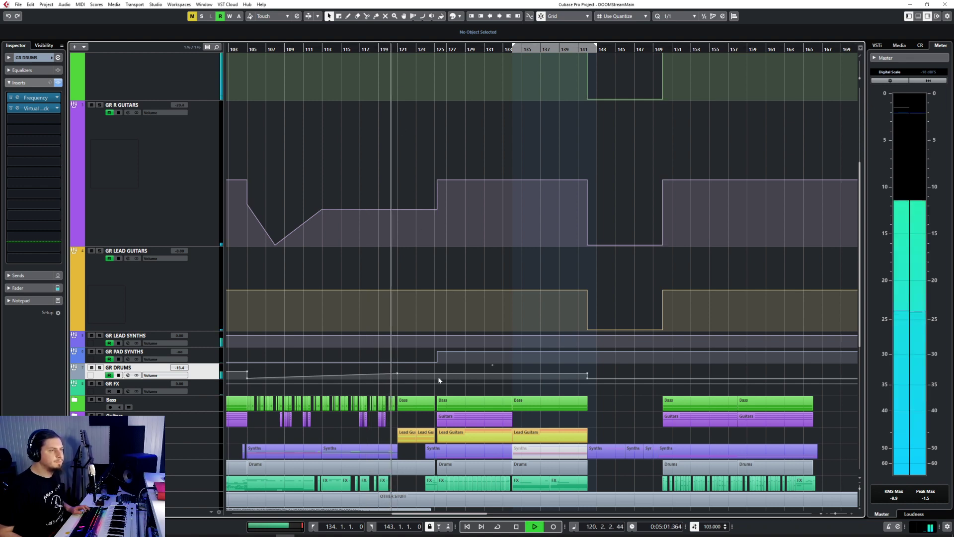
# Add a GR DRUMS volume automation point at bar 126 and raise the level from there to -8 dB
pyautogui.keyDown('ctrl'); pyautogui.scroll(4, 440, 378); pyautogui.keyUp('ctrl')
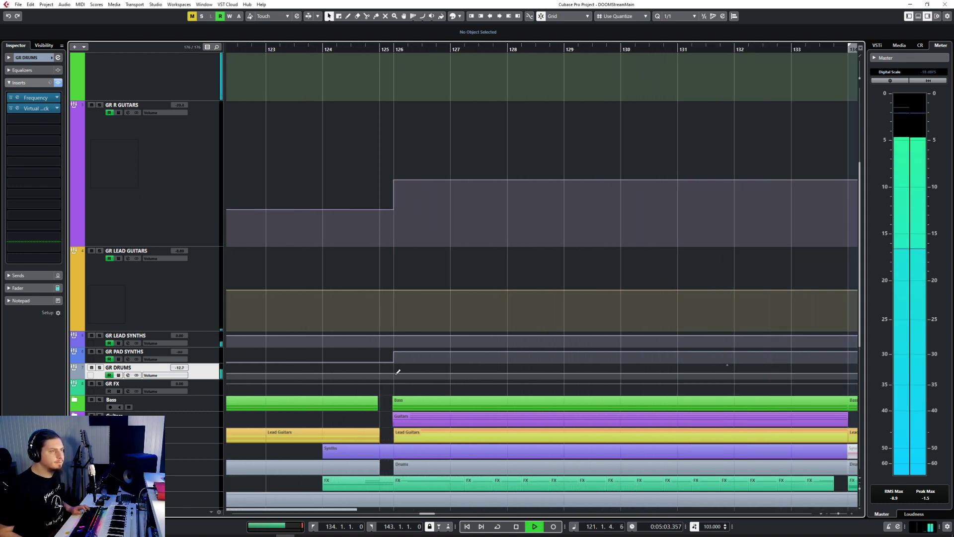
pyautogui.click(394, 373)
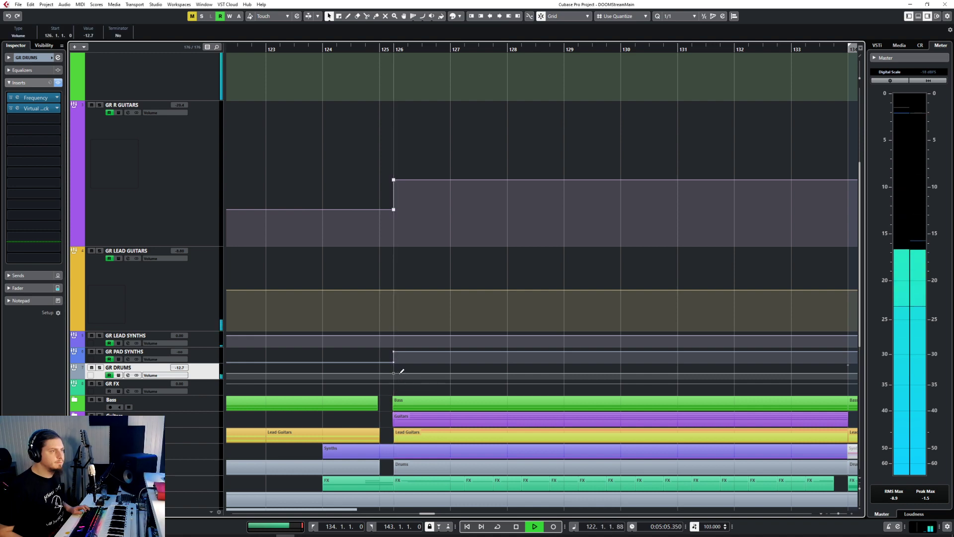
pyautogui.keyDown('ctrl'); pyautogui.scroll(-4, 517, 379); pyautogui.keyUp('ctrl')
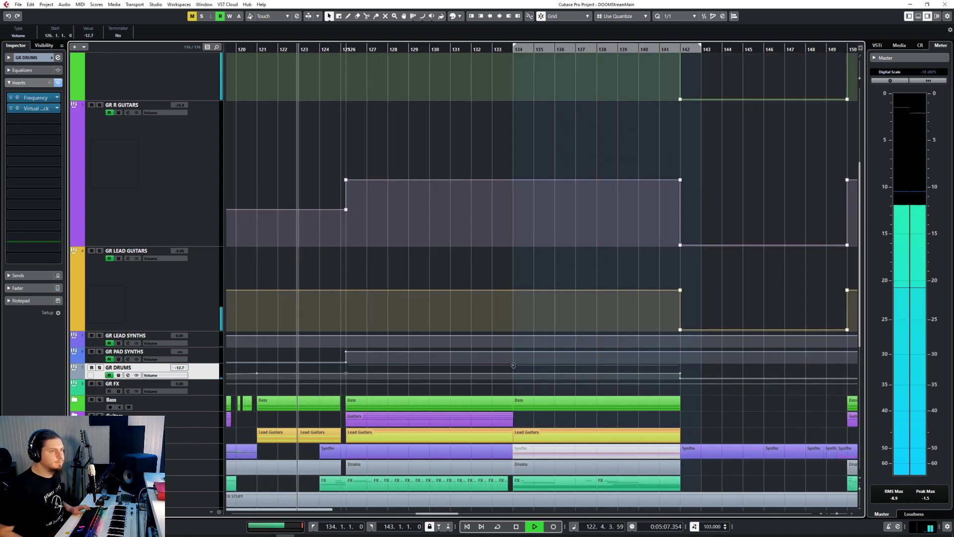
pyautogui.moveTo(511, 372); pyautogui.dragTo(514, 360)
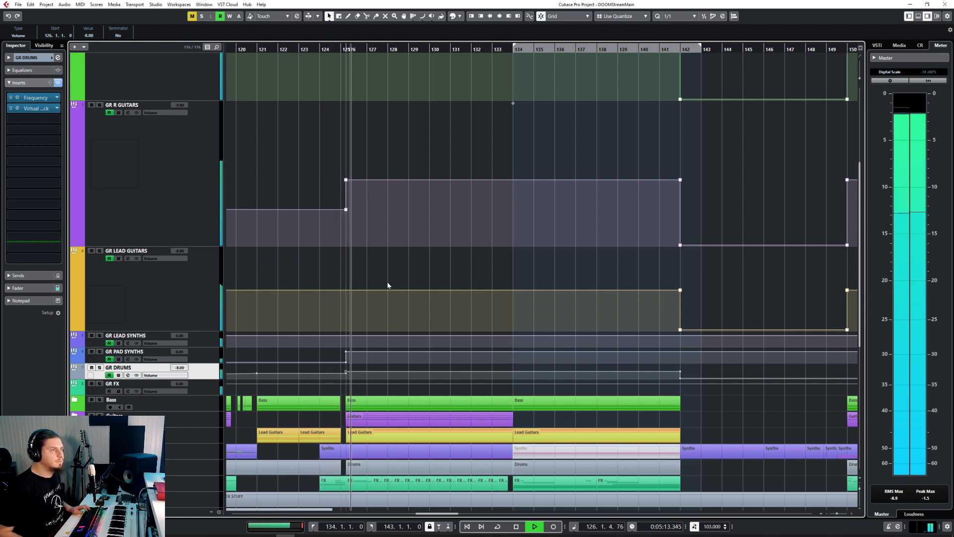
# Set the GR DRUMS volume automation to -8 dB at the end of the section at bar 142 and again from bar 150
pyautogui.click(702, 376)
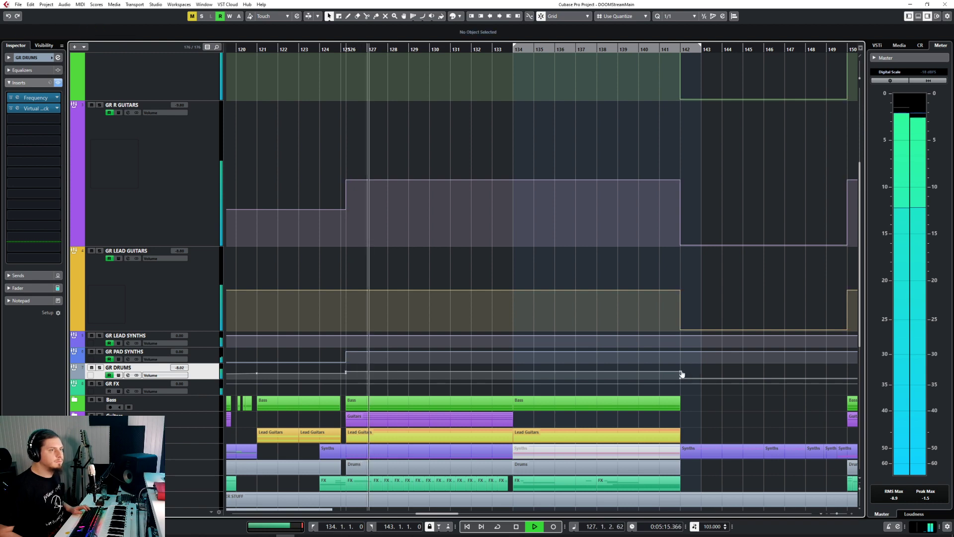
pyautogui.click(682, 373)
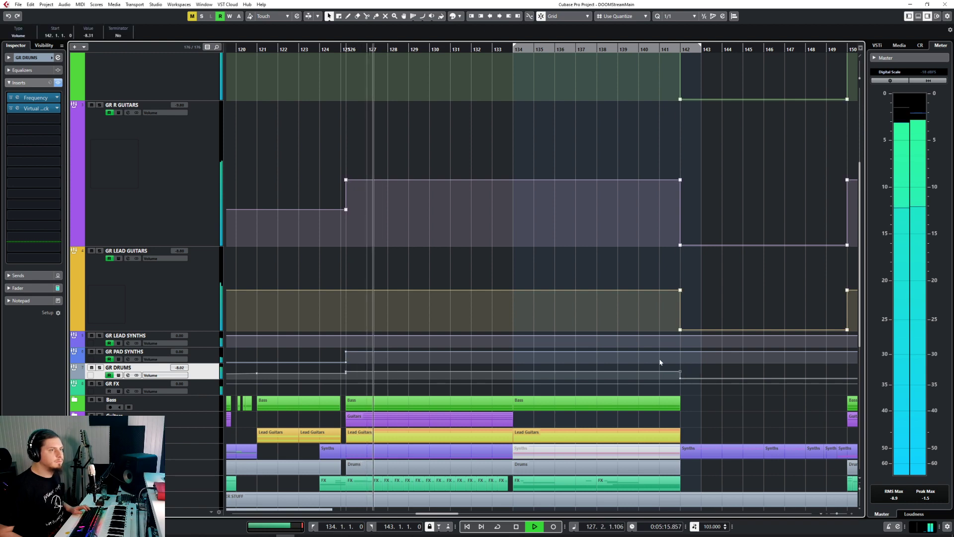
pyautogui.click(88, 35)
pyautogui.write('-8')
pyautogui.press('Return')
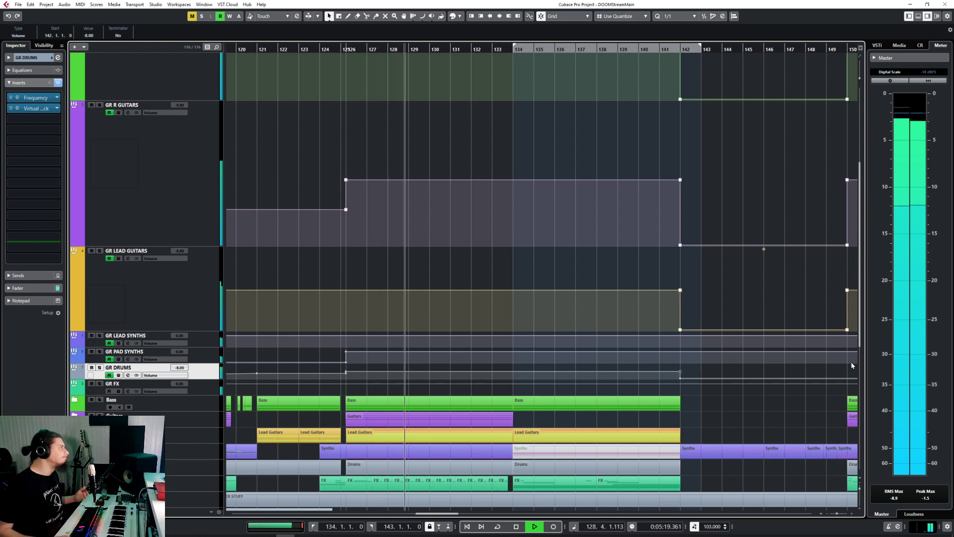
pyautogui.hscroll(6, 681, 420)
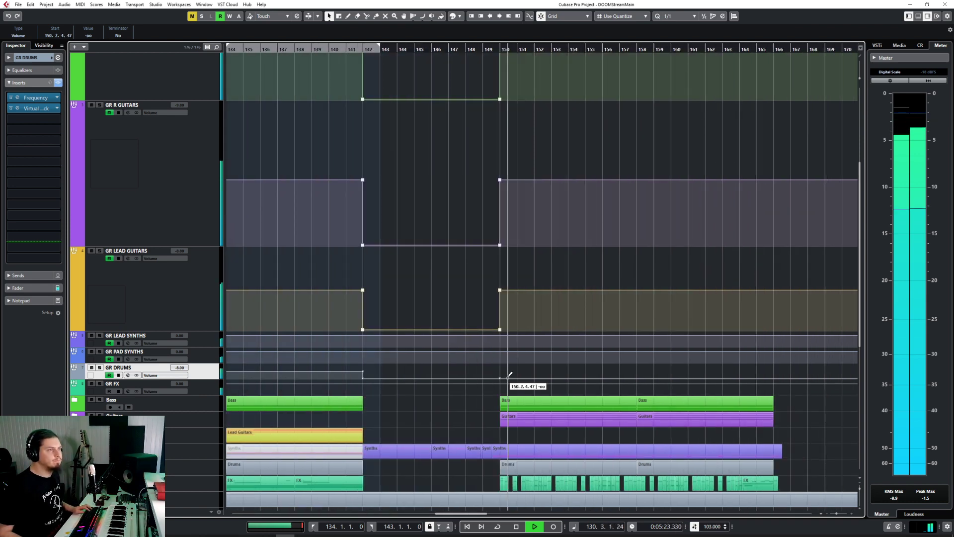
pyautogui.moveTo(509, 373); pyautogui.dragTo(501, 376)
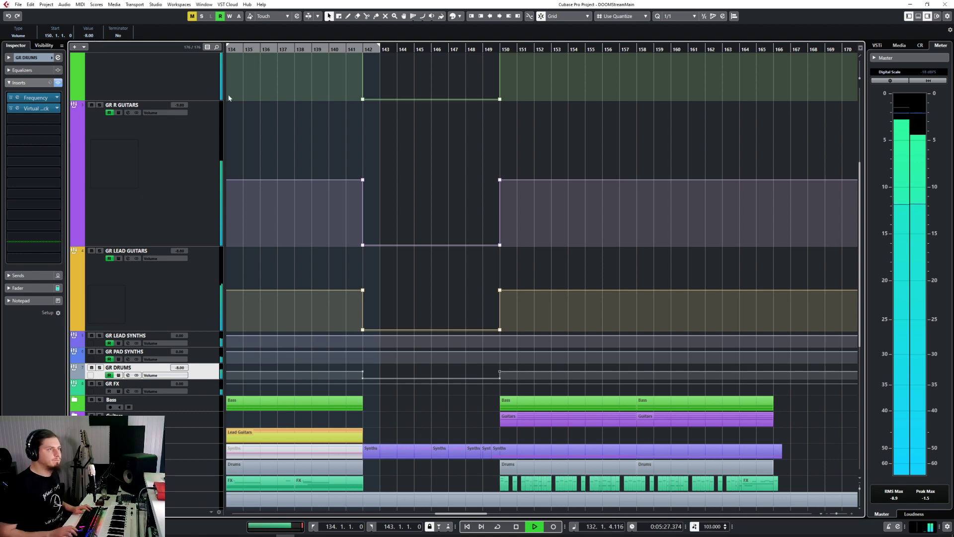
# Expand the FX folder and raise the clip volume of the Riff B Accent 04 events across bars 134–142 to -1.35 dB
pyautogui.hscroll(-3, 467, 297)
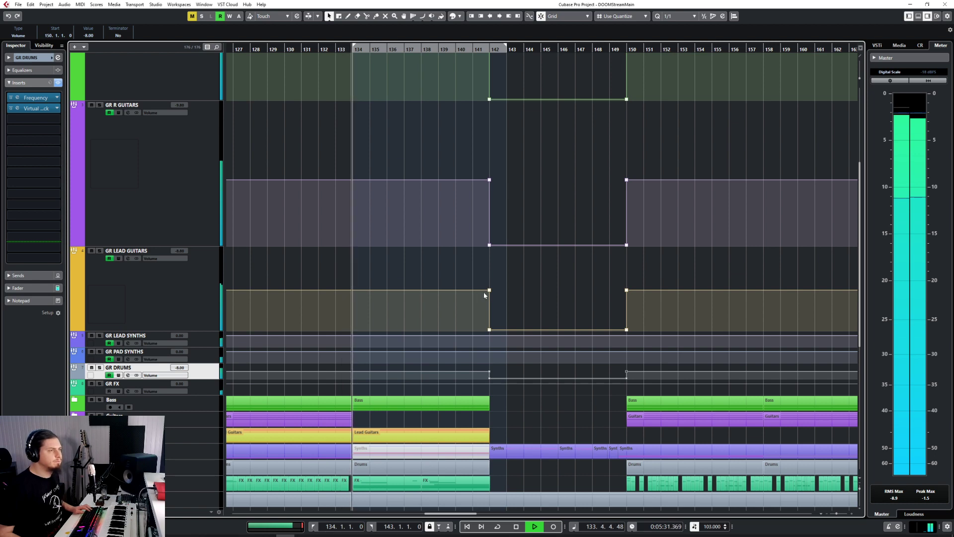
pyautogui.scroll(-5, 484, 295)
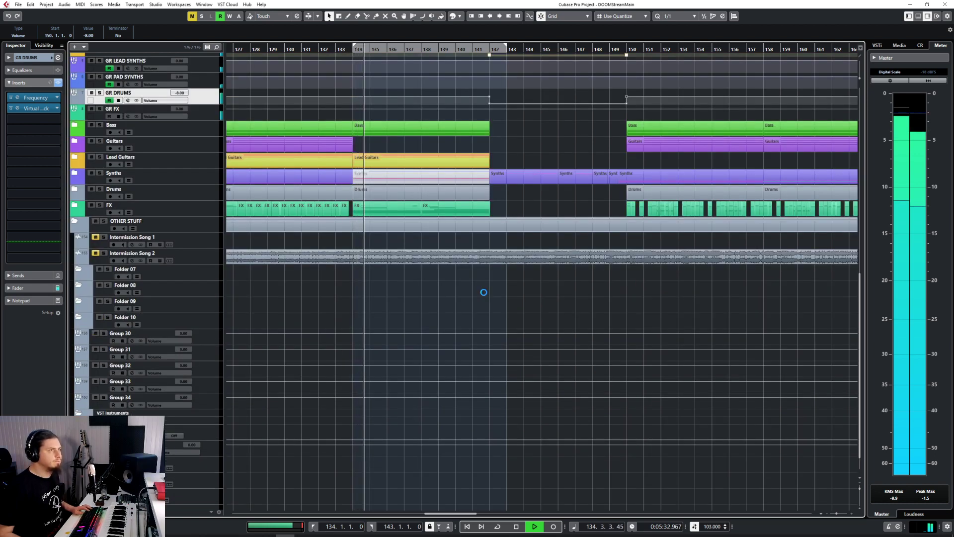
pyautogui.click(75, 205)
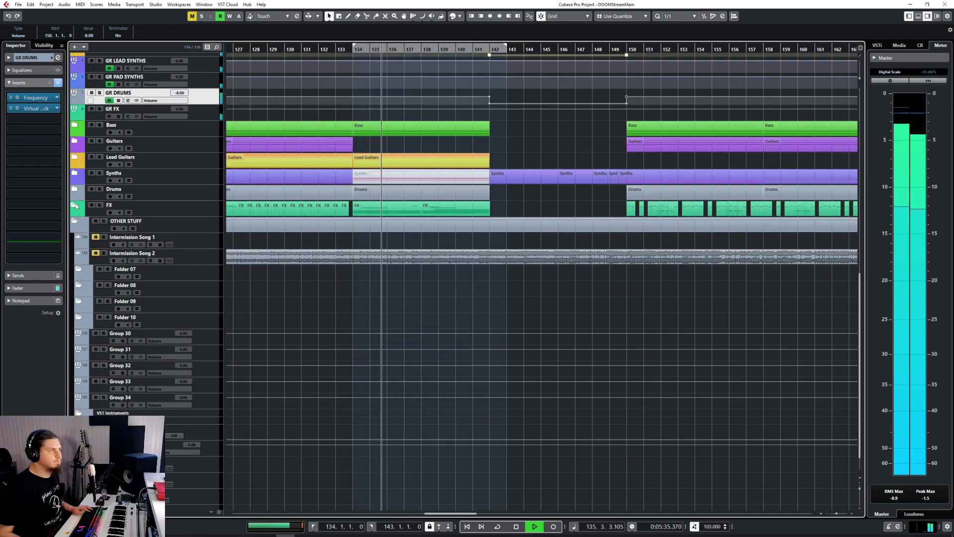
pyautogui.scroll(-8, 521, 336)
pyautogui.keyDown('ctrl'); pyautogui.scroll(3, 512, 338); pyautogui.keyUp('ctrl')
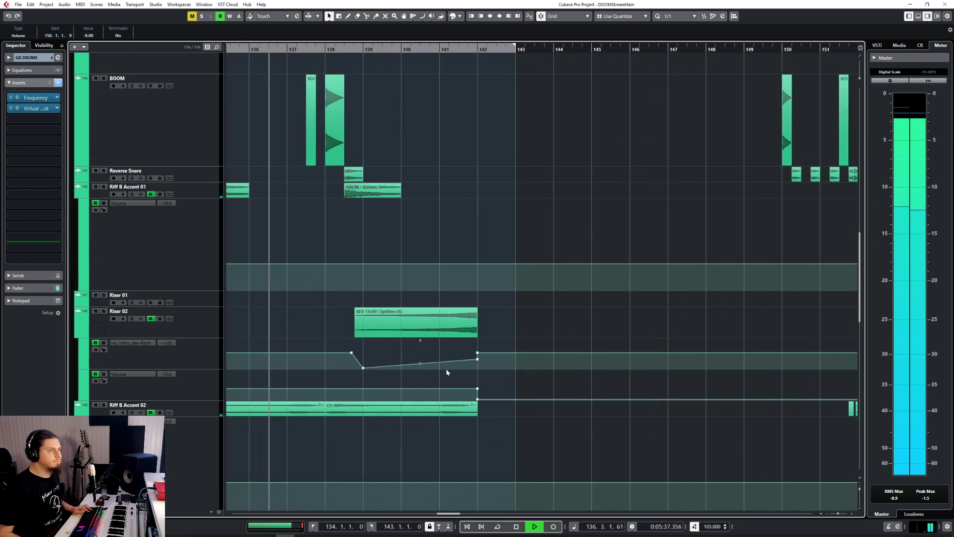
pyautogui.hscroll(-3, 448, 367)
pyautogui.scroll(-6, 446, 370)
pyautogui.scroll(2, 440, 363)
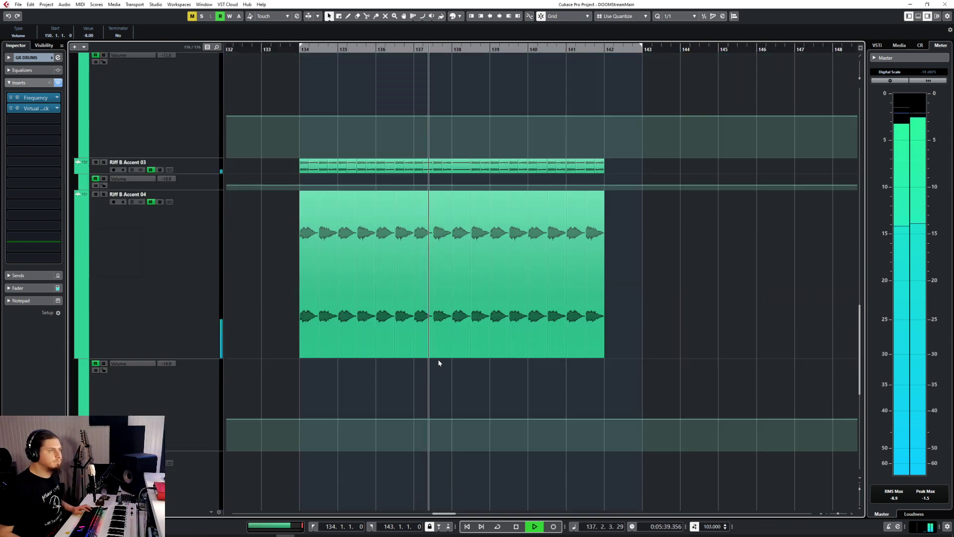
pyautogui.moveTo(247, 275); pyautogui.dragTo(649, 268)
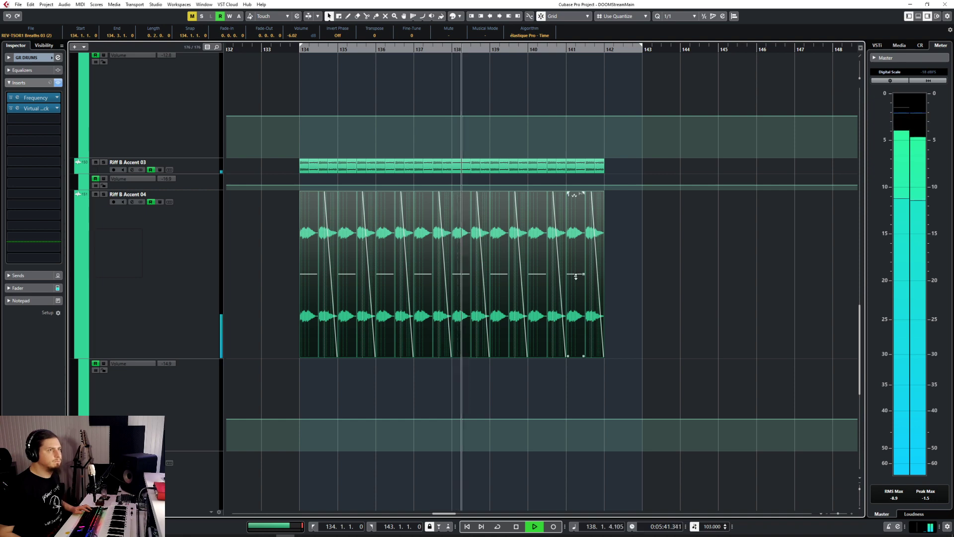
pyautogui.moveTo(576, 277); pyautogui.dragTo(583, 215)
# Play back from bar 134 and briefly solo Riff B Accent 04 to check its level against the mix
pyautogui.click(304, 50)
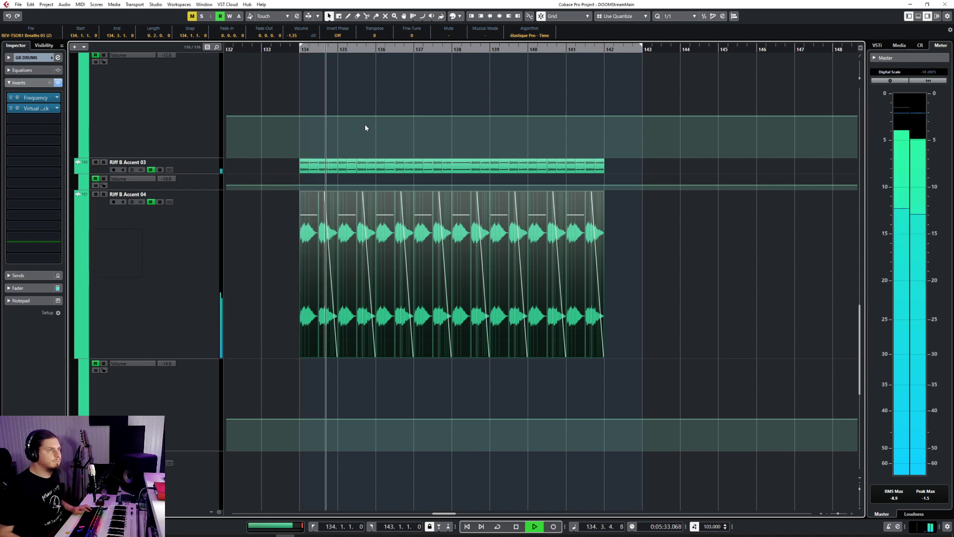
pyautogui.click(185, 252)
pyautogui.press('s')
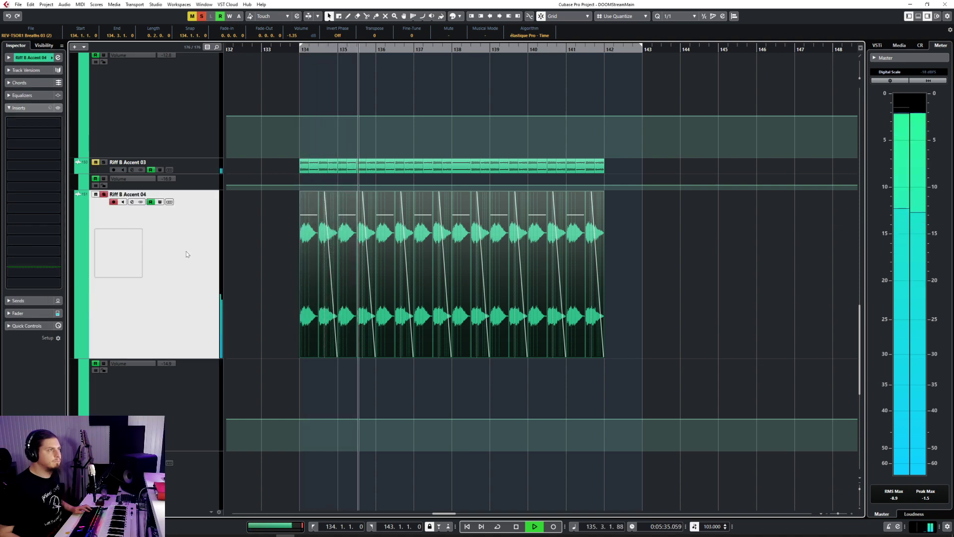
pyautogui.press('s')
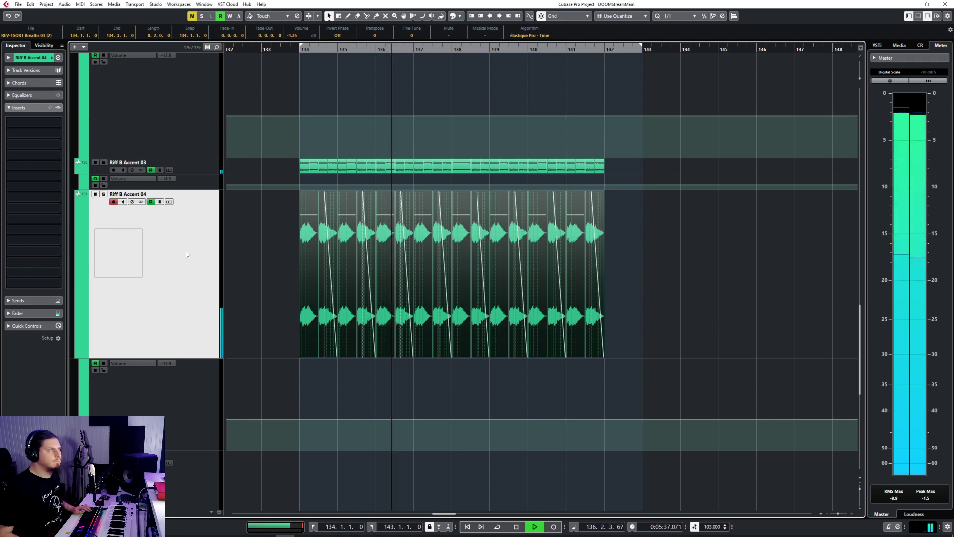
# Select the Riff B Accent 03 track and its audio events across bars 134–142
pyautogui.click(201, 165)
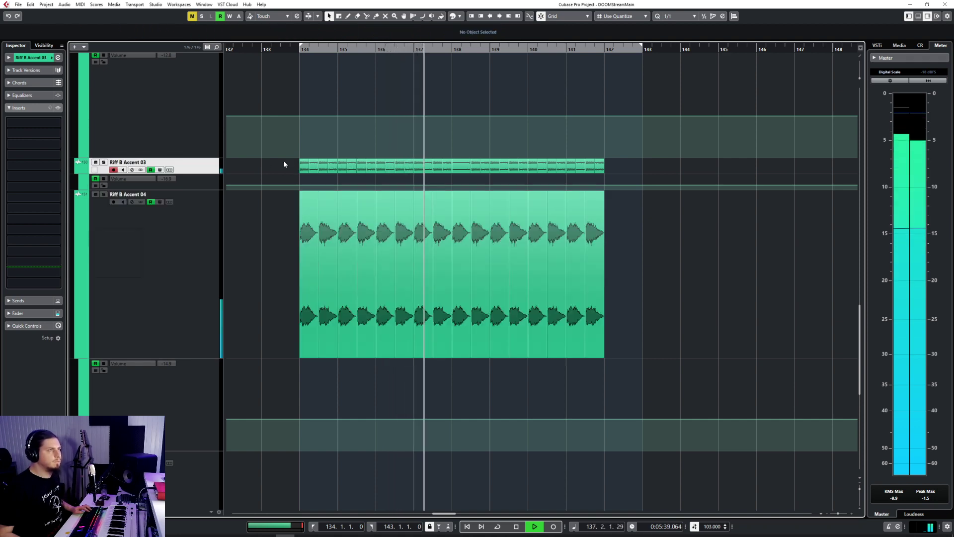
pyautogui.moveTo(283, 160); pyautogui.dragTo(600, 170)
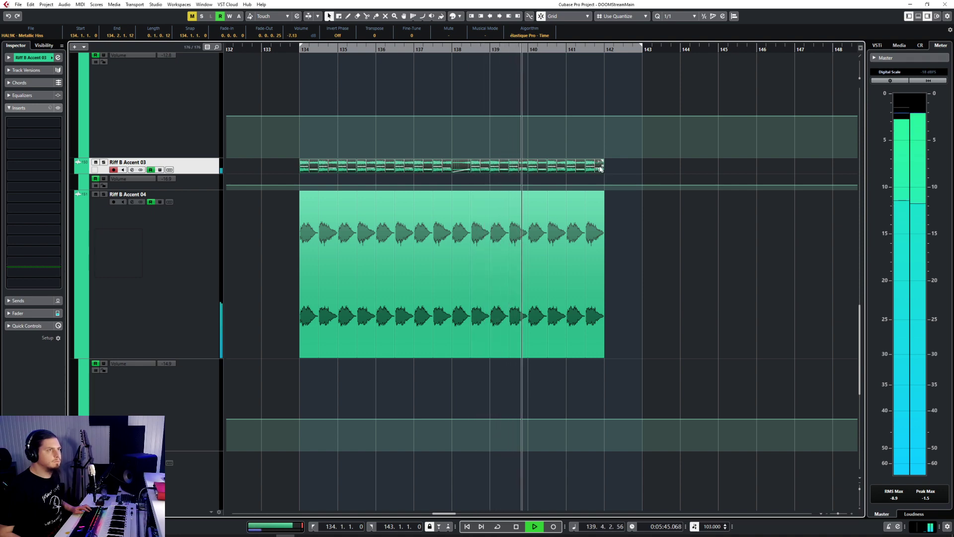
pyautogui.scroll(-2, 647, 315)
pyautogui.scroll(-2, 647, 315)
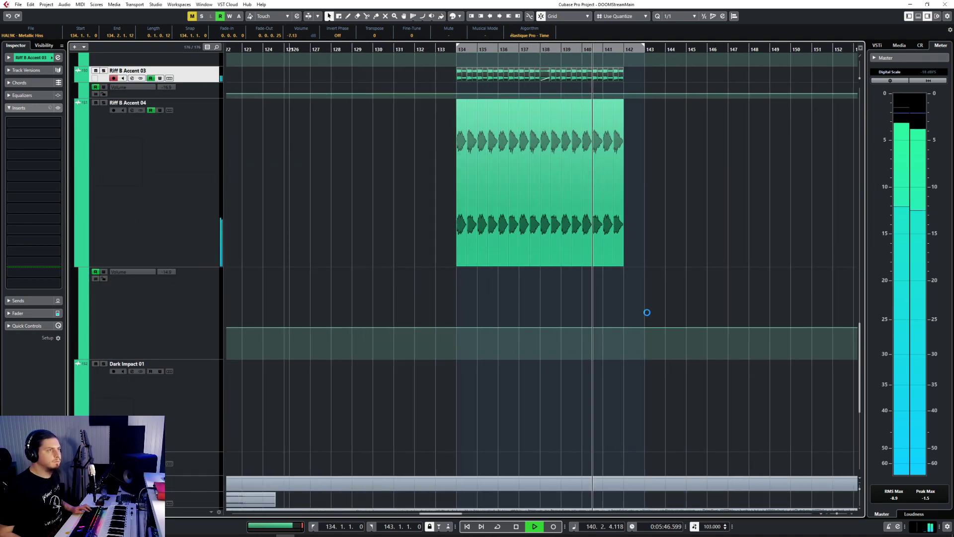
# Examine the FX tracks around bars 134–142 and in the section from bar 150 while playback continues
pyautogui.scroll(4, 647, 312)
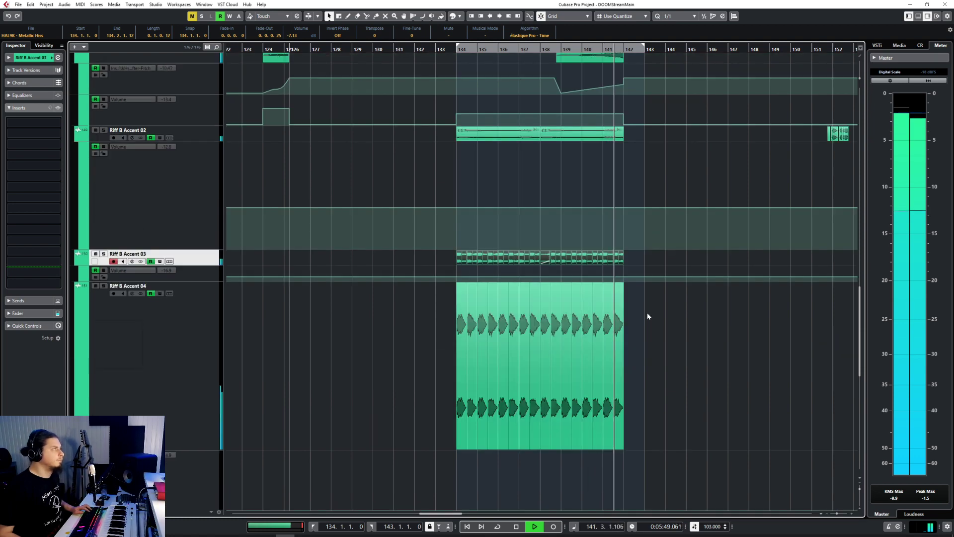
pyautogui.scroll(3, 647, 312)
pyautogui.scroll(6, 647, 313)
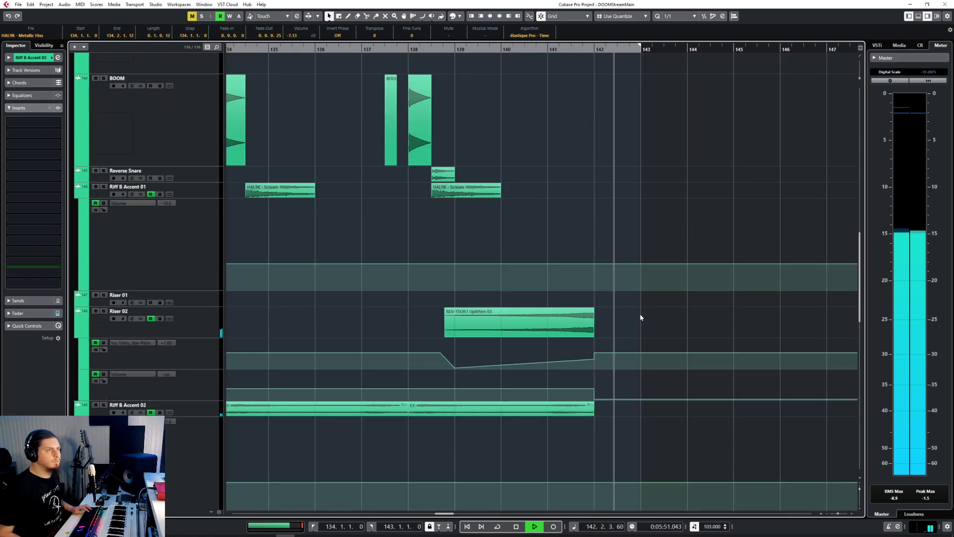
pyautogui.scroll(-2, 640, 317)
pyautogui.scroll(-2, 639, 317)
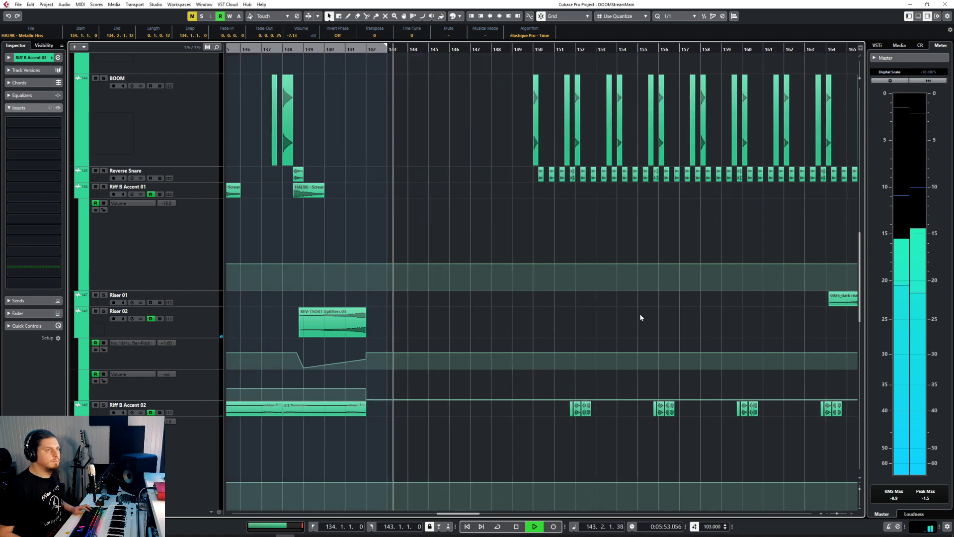
pyautogui.scroll(10, 556, 310)
pyautogui.scroll(2, 555, 311)
pyautogui.scroll(-5, 555, 311)
pyautogui.hscroll(5, 556, 311)
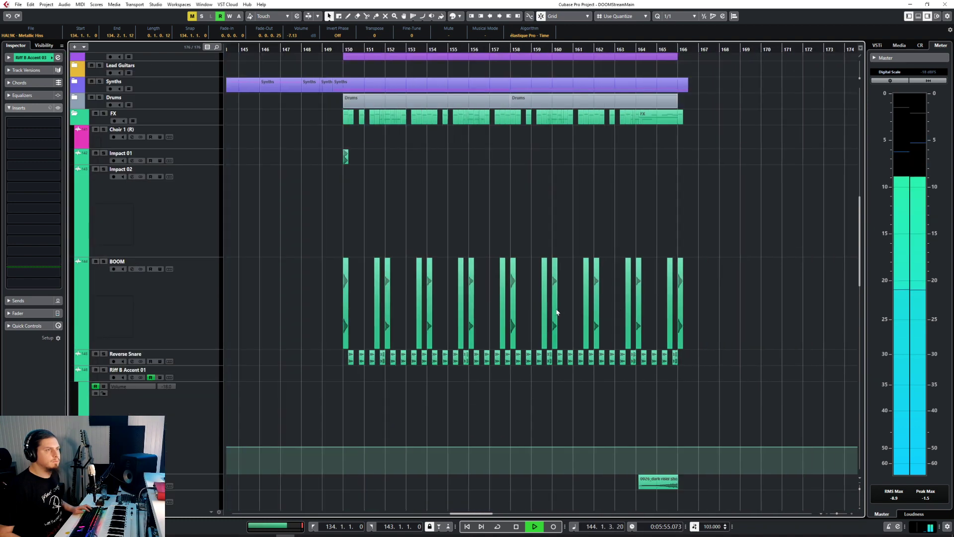
pyautogui.scroll(5, 557, 312)
pyautogui.scroll(-5, 556, 312)
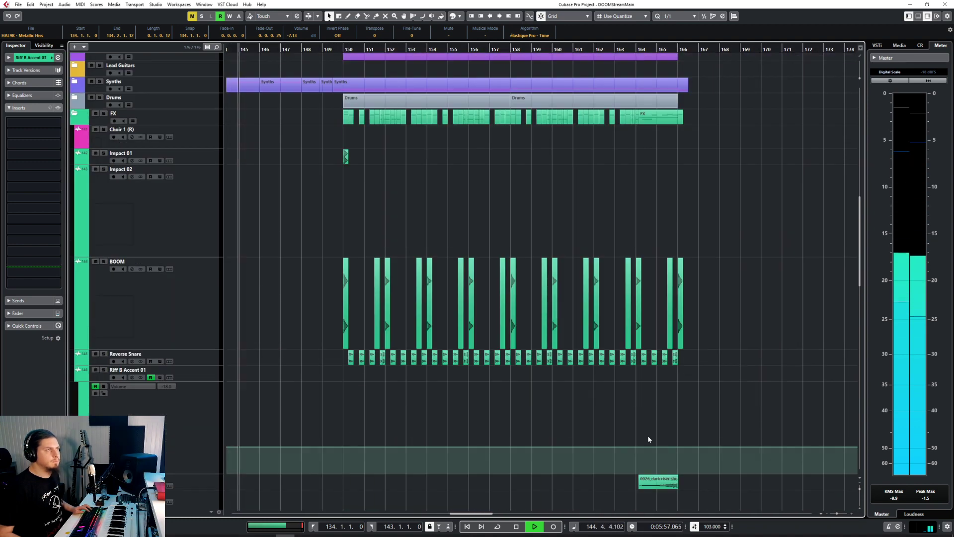
pyautogui.scroll(5, 458, 326)
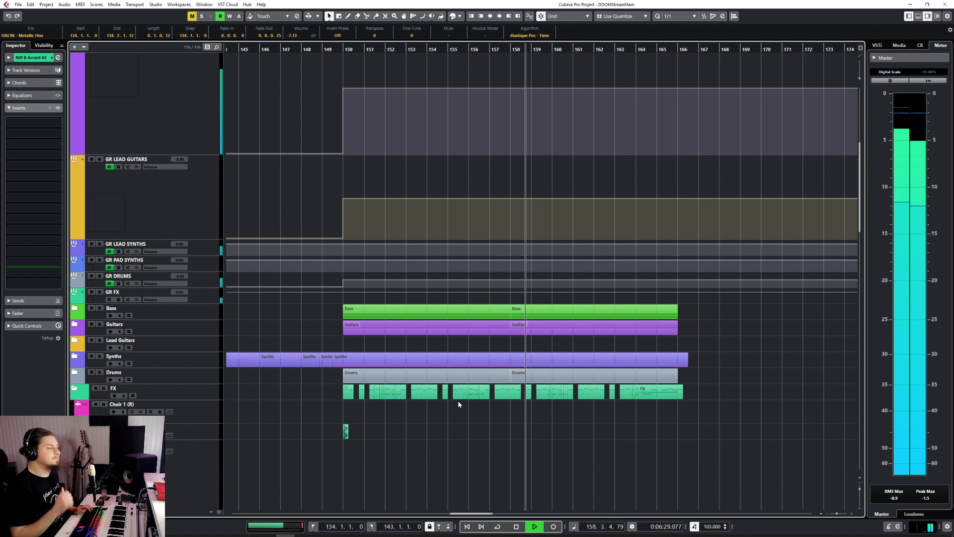
# Audition earlier sections of the arrangement from around bars 53 and 77 to find the matching lead guitar part
pyautogui.press('space')
pyautogui.hscroll(-6, 458, 400)
pyautogui.hscroll(3, 457, 401)
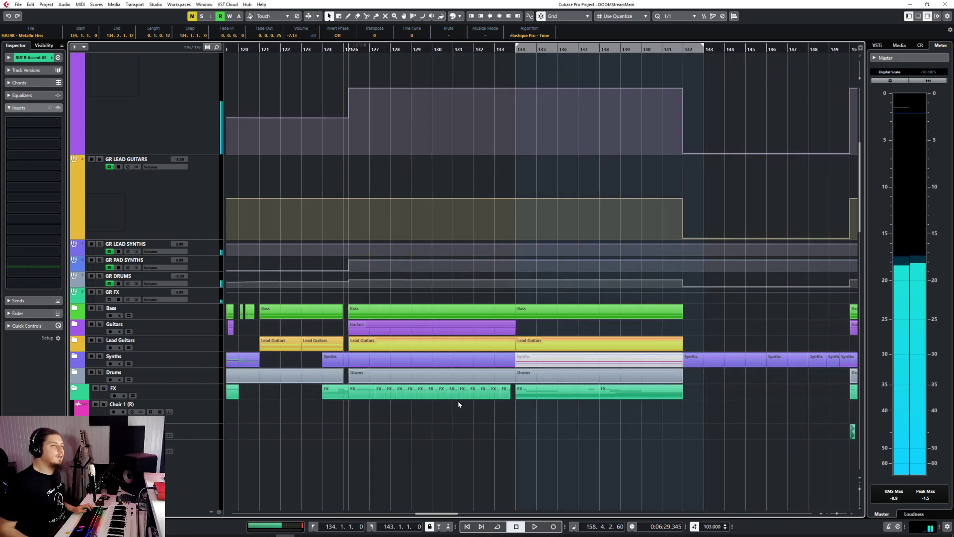
pyautogui.scroll(-2, 458, 401)
pyautogui.hscroll(-4, 457, 400)
pyautogui.scroll(-4, 458, 401)
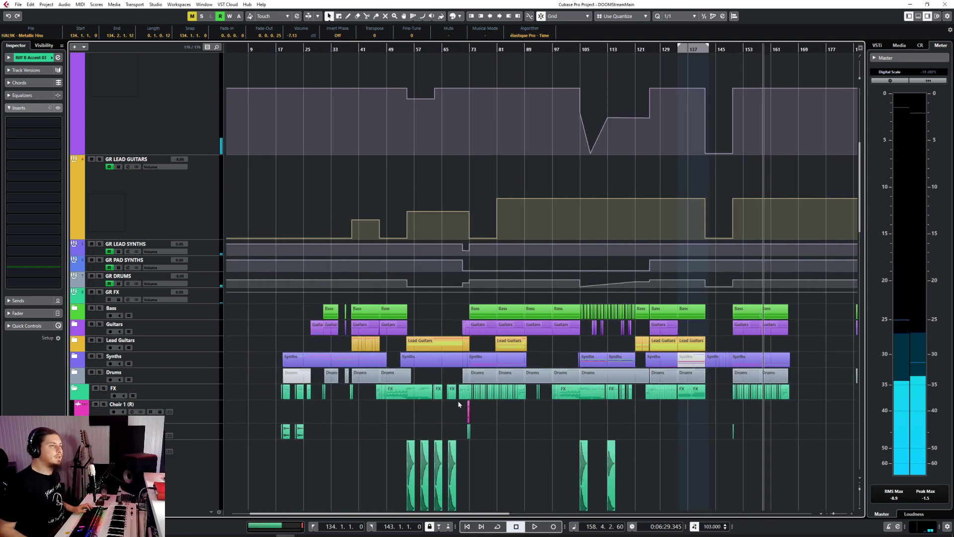
pyautogui.click(402, 51)
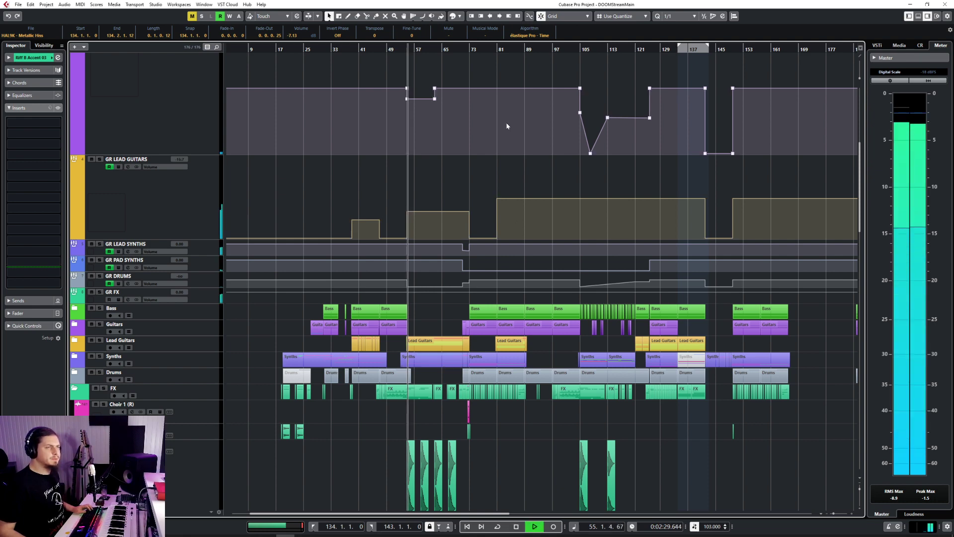
pyautogui.click(486, 50)
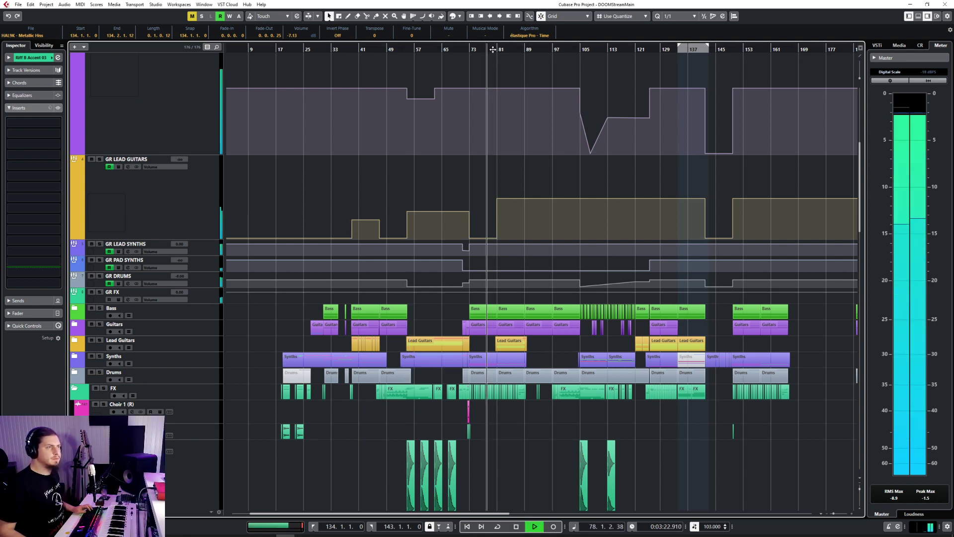
# Select the Lead Guitars part covering bars 81–89 and expand the Lead Guitars folder
pyautogui.doubleClick(503, 350)
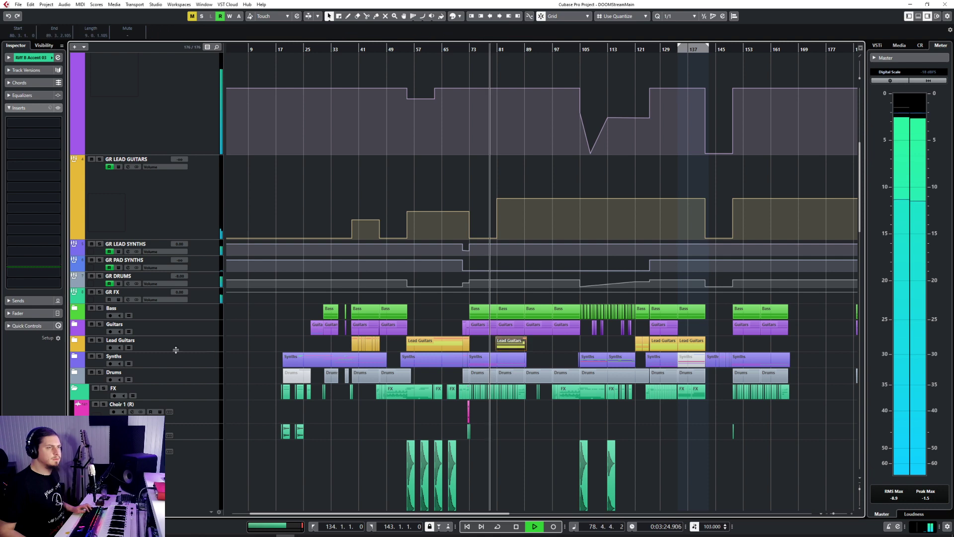
pyautogui.click(75, 341)
pyautogui.hotkey('alt', 's')
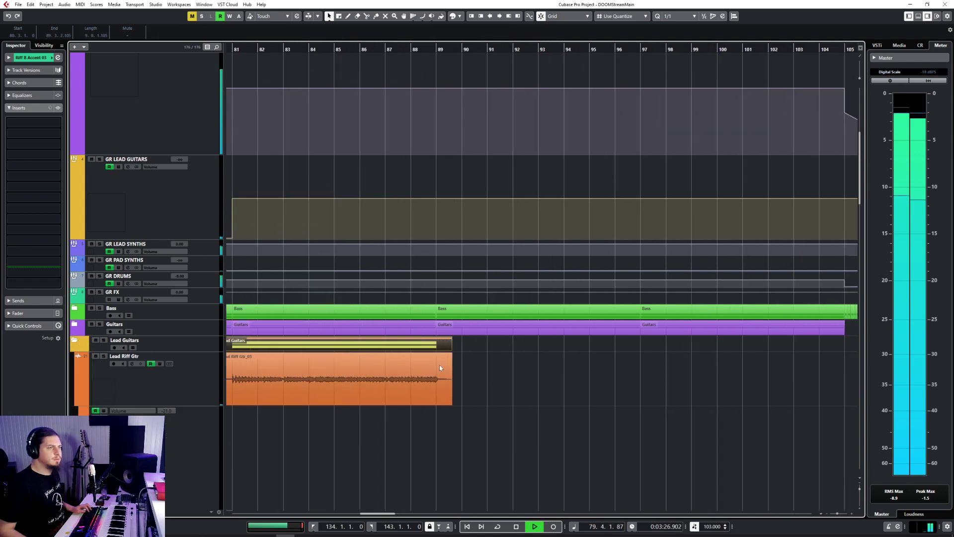
pyautogui.scroll(-2, 482, 435)
pyautogui.scroll(3, 386, 423)
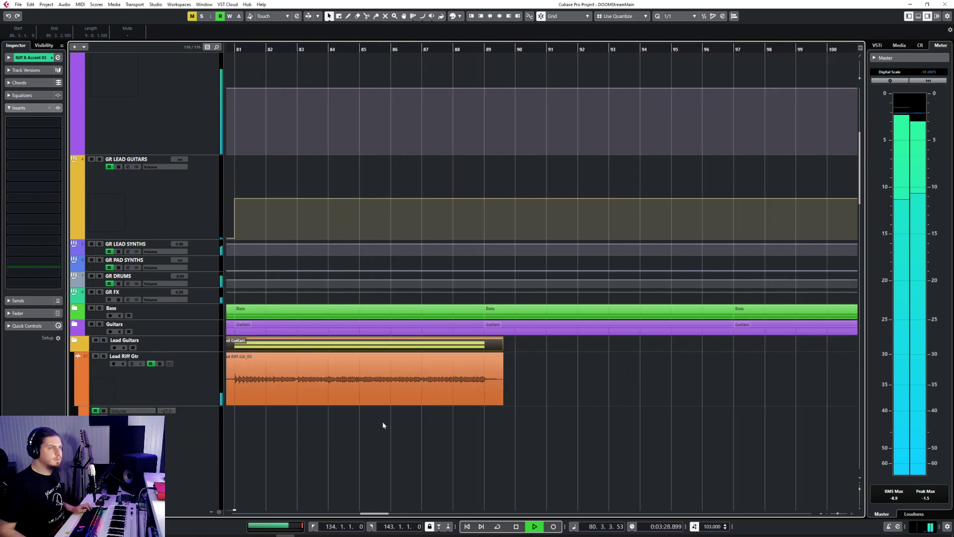
pyautogui.hscroll(-3, 382, 422)
# Set the quantize grid to 1/4 and paste a copy of the selected Lead Guitars part at 157.3.1
pyautogui.click(684, 16)
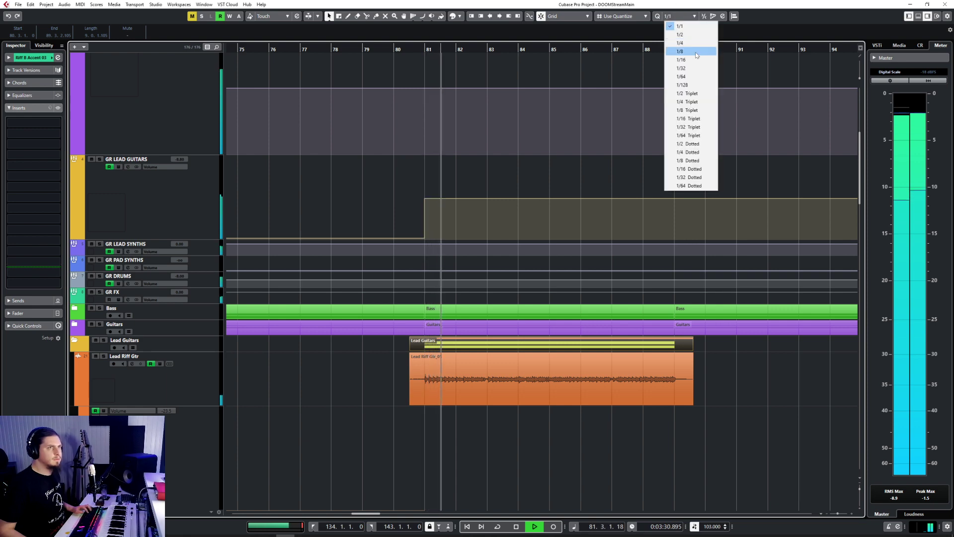
pyautogui.click(693, 44)
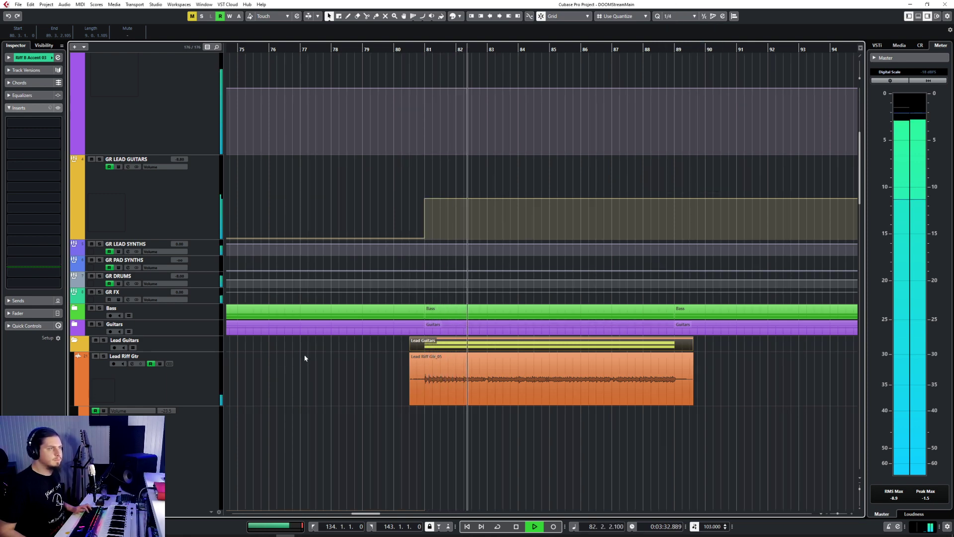
pyautogui.click(198, 346)
pyautogui.scroll(-4, 504, 348)
pyautogui.scroll(4, 506, 348)
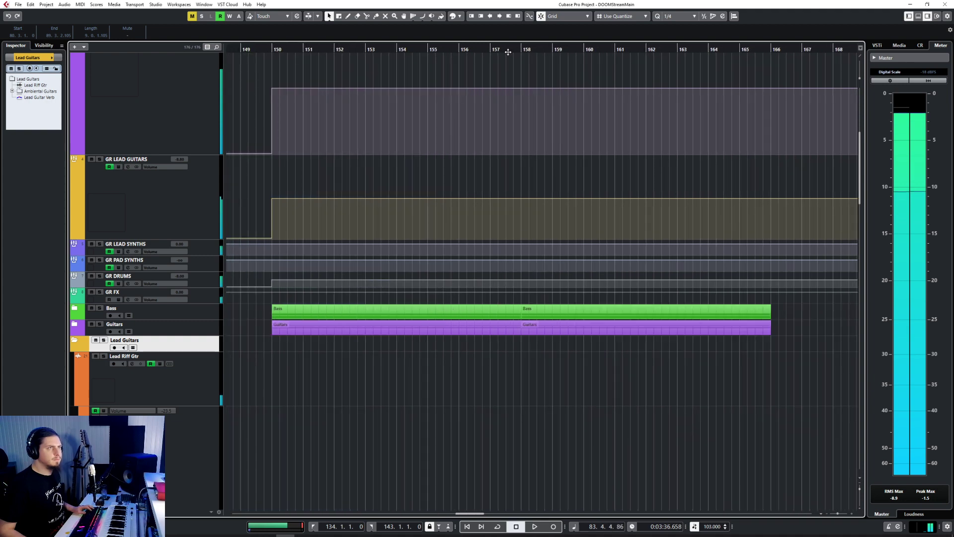
pyautogui.hotkey('ctrl', 'v')
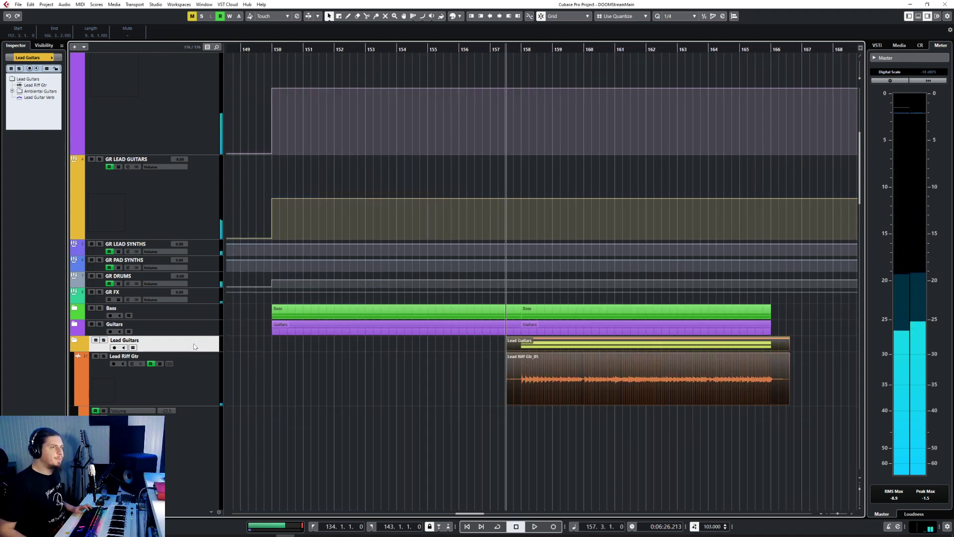
# Play back the pasted lead guitars from bar 157 and compare their tracks and group automation with bars 125–142
pyautogui.scroll(-5, 543, 441)
pyautogui.press('space')
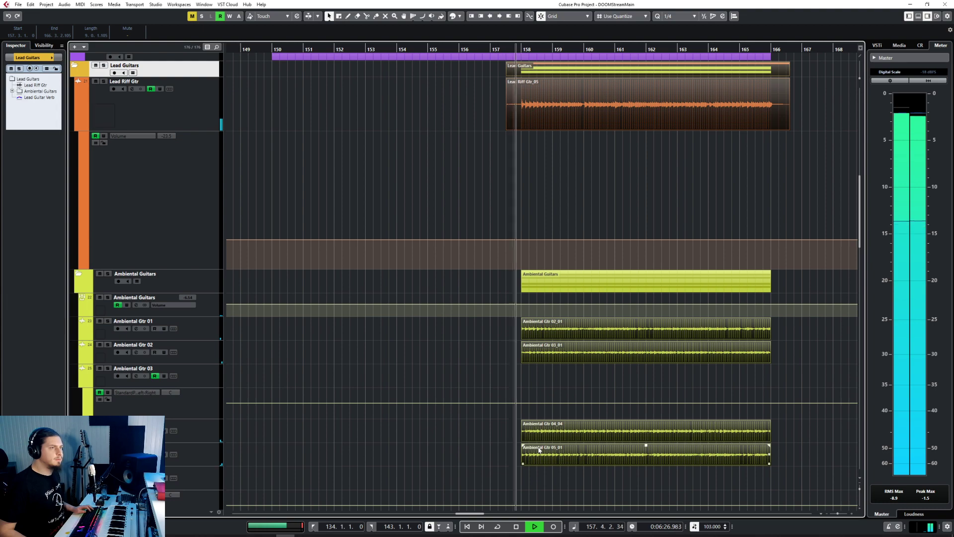
pyautogui.press('g')
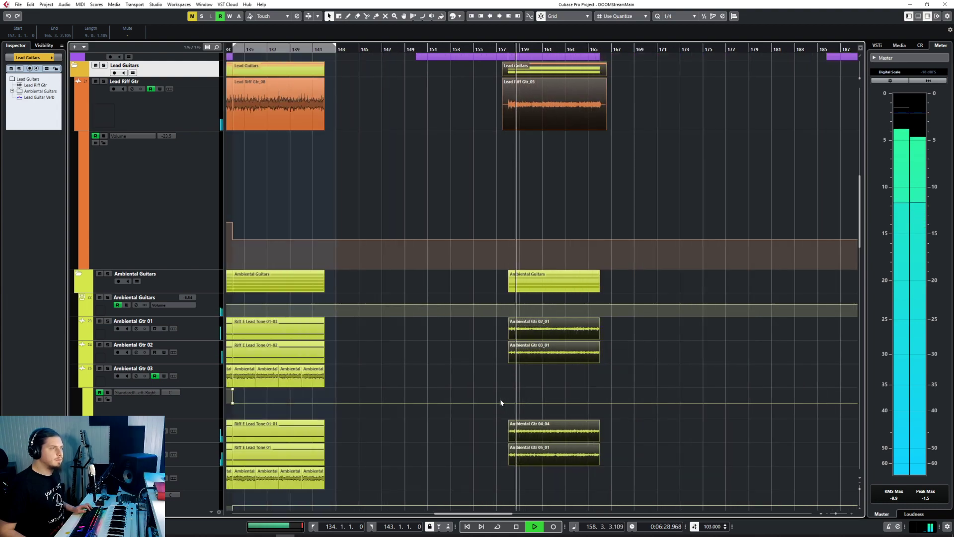
pyautogui.hscroll(-5, 500, 402)
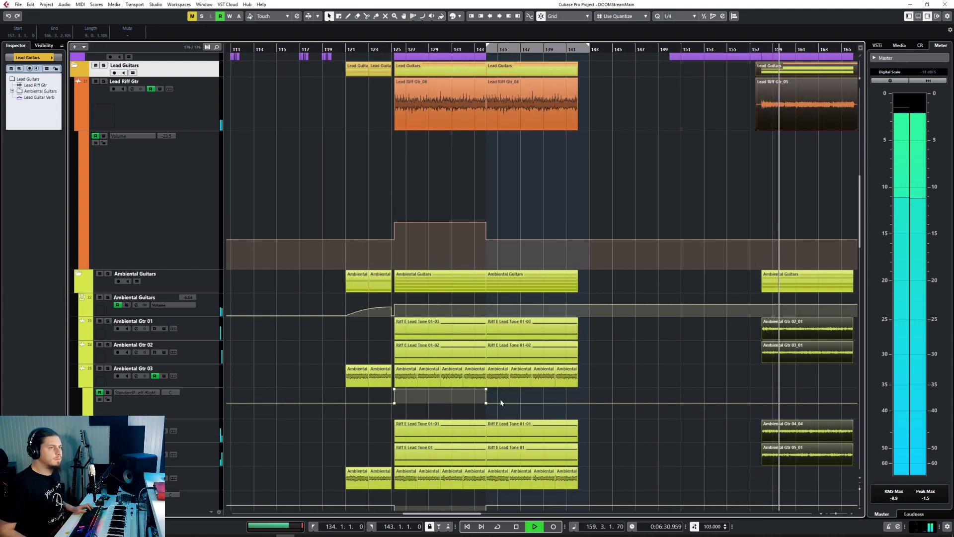
pyautogui.hscroll(4, 501, 403)
pyautogui.scroll(5, 483, 386)
pyautogui.scroll(-5, 483, 386)
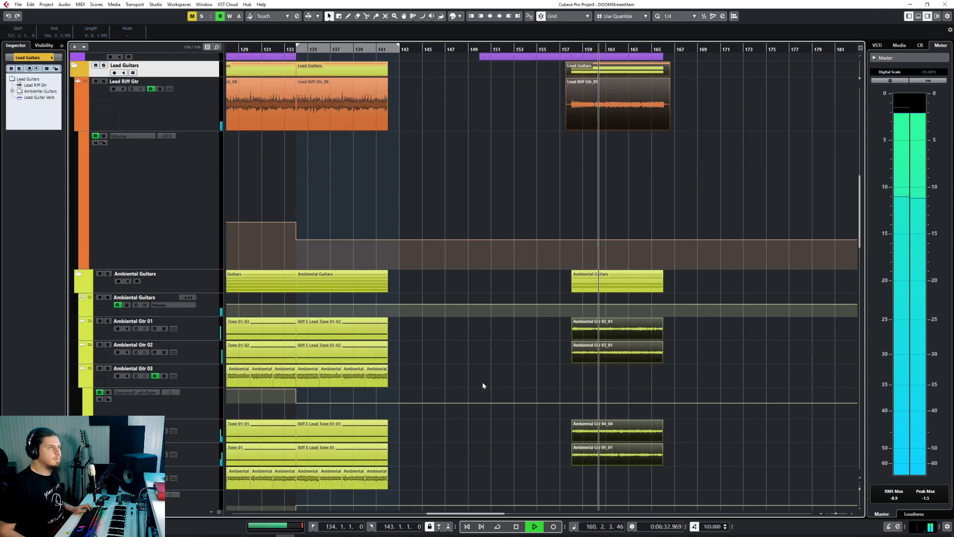
pyautogui.scroll(5, 445, 399)
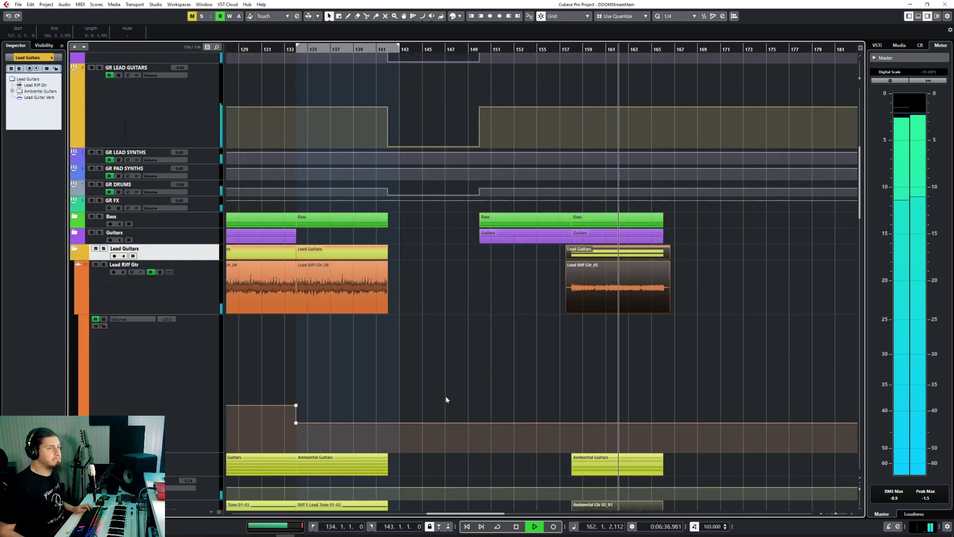
pyautogui.scroll(5, 453, 262)
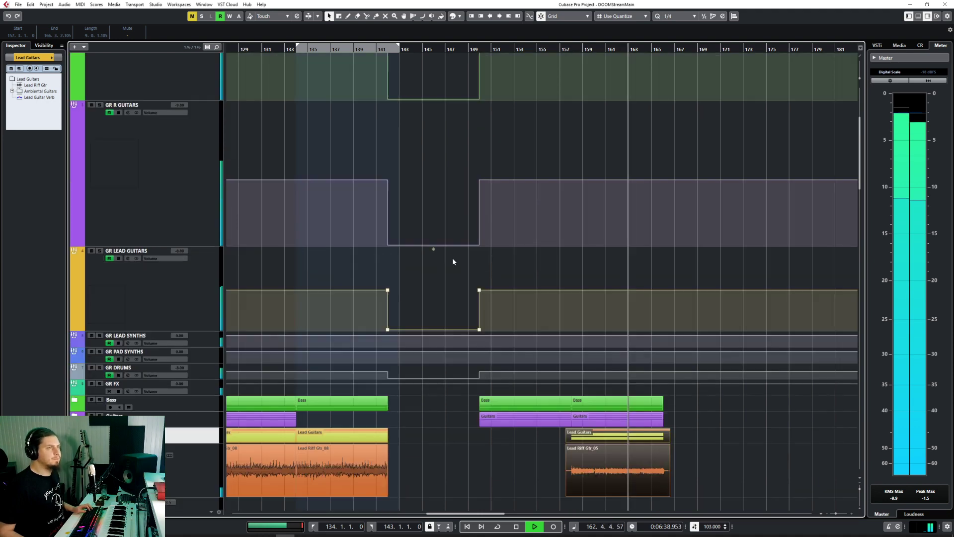
pyautogui.scroll(5, 453, 261)
pyautogui.scroll(-10, 453, 262)
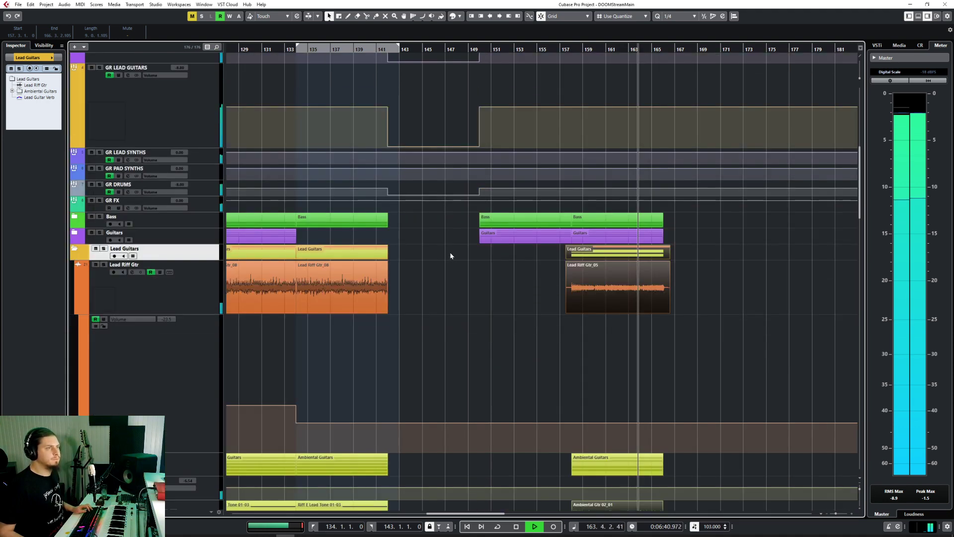
# Play back the entry into bar 150 from around bar 149 while examining the FX tracks, and stop playback
pyautogui.click(468, 59)
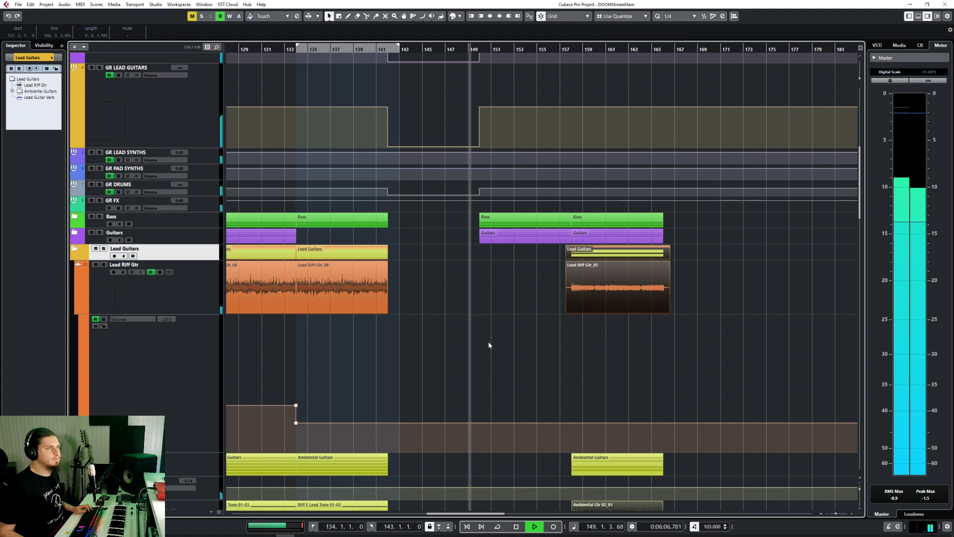
pyautogui.scroll(-10, 487, 337)
pyautogui.scroll(-10, 489, 344)
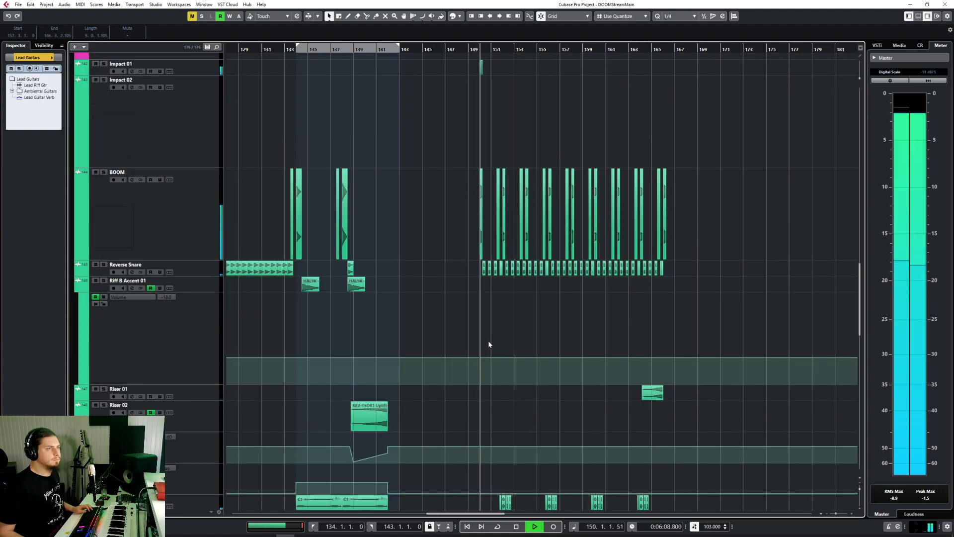
pyautogui.scroll(-15, 489, 343)
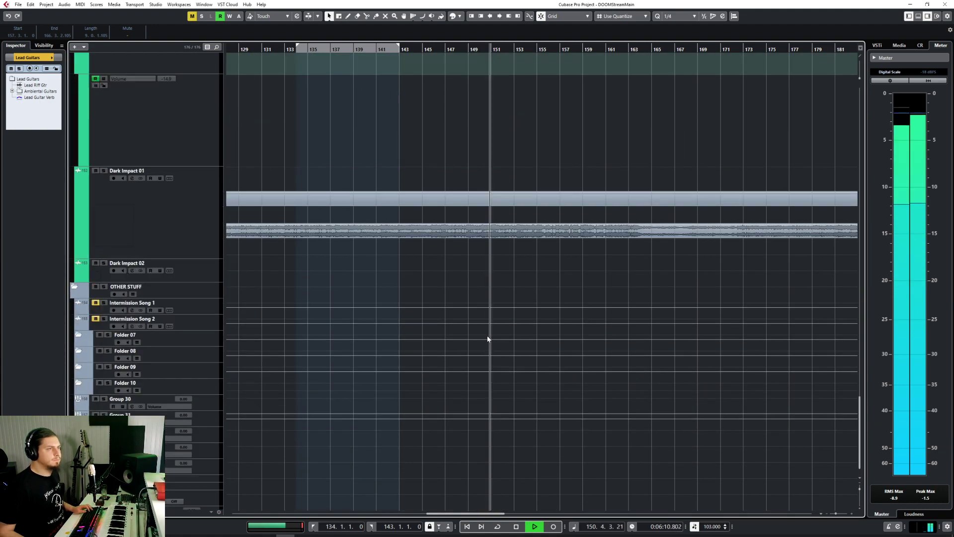
pyautogui.scroll(14, 488, 341)
pyautogui.scroll(15, 488, 339)
pyautogui.press('space')
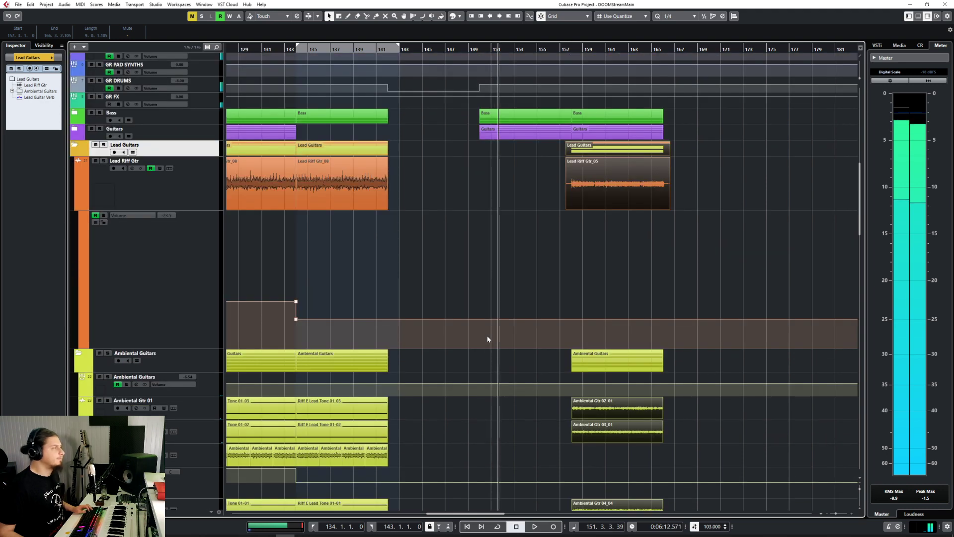